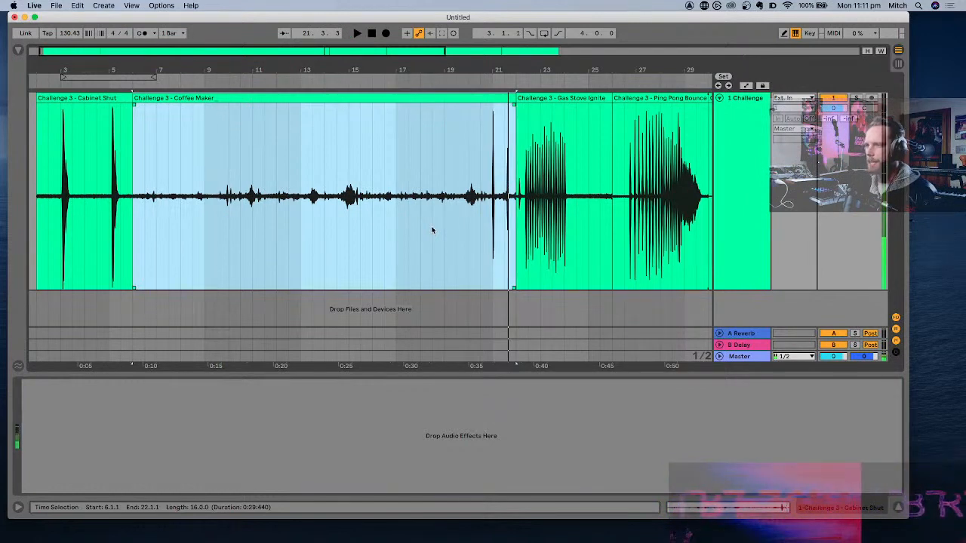
- Play the Gas Stove Ignite clip to hear its sound
drag(479, 209, 251, 225)
click(579, 98)
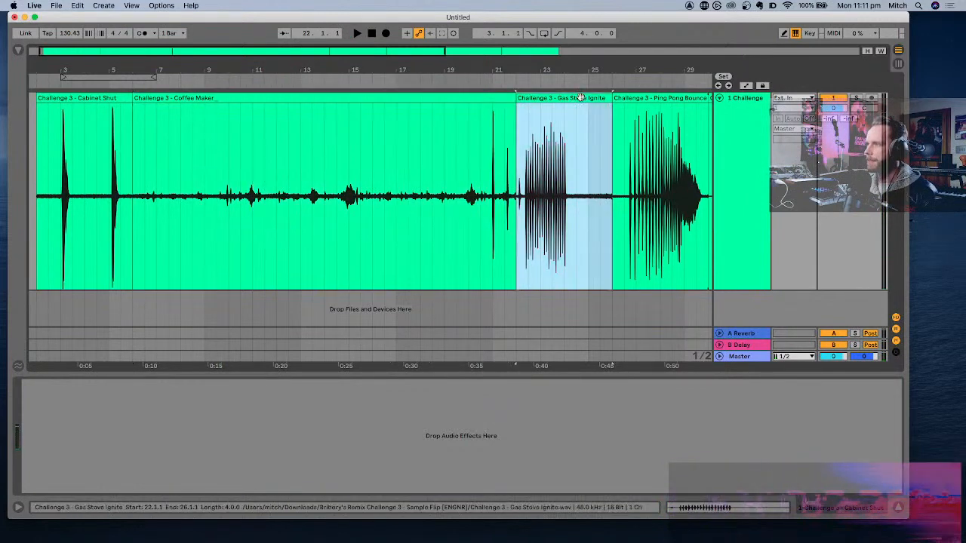
scroll(557, 158, right, 2)
key(space)
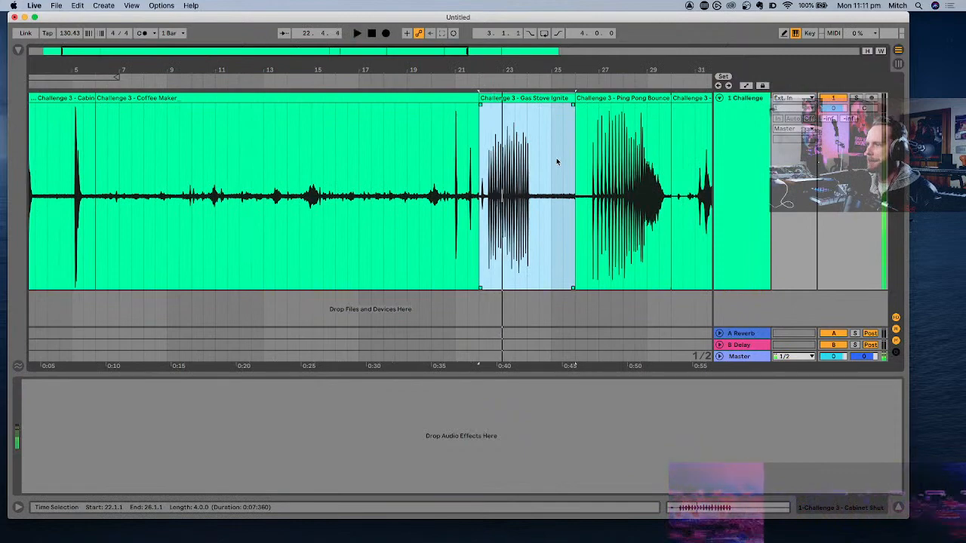
key(space)
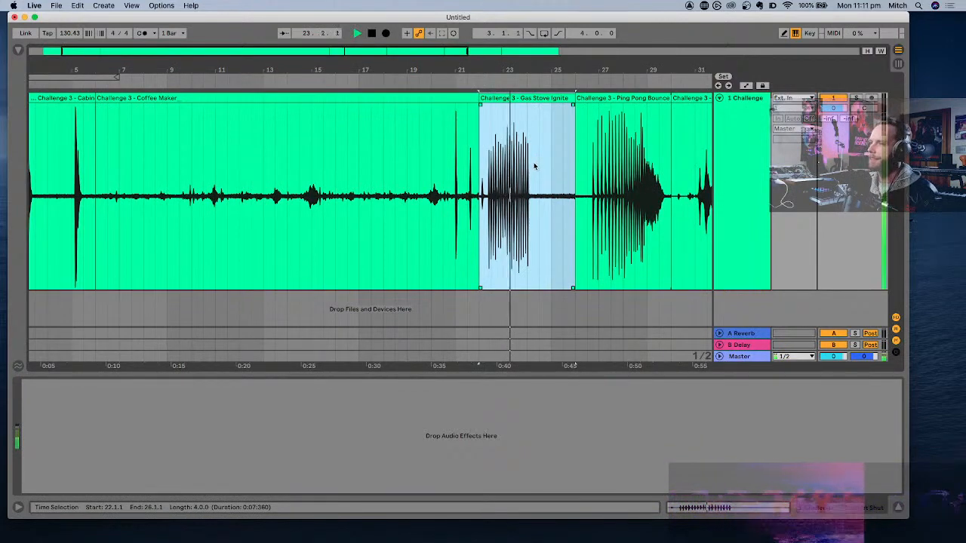
- Play the Ping Pong Bounce clip from bar 27 to hear the accelerating bounces
scroll(535, 159, right, 3)
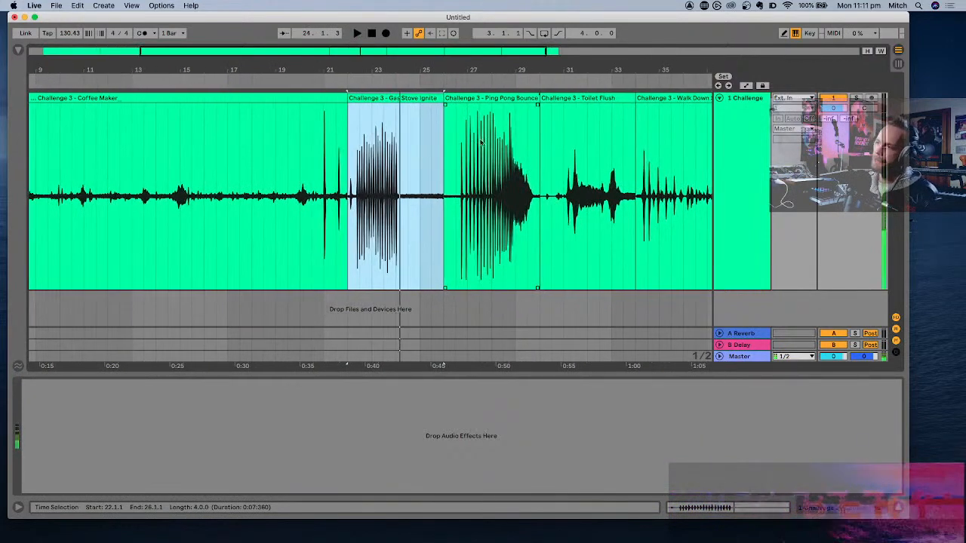
click(462, 142)
scroll(462, 141, up, 5)
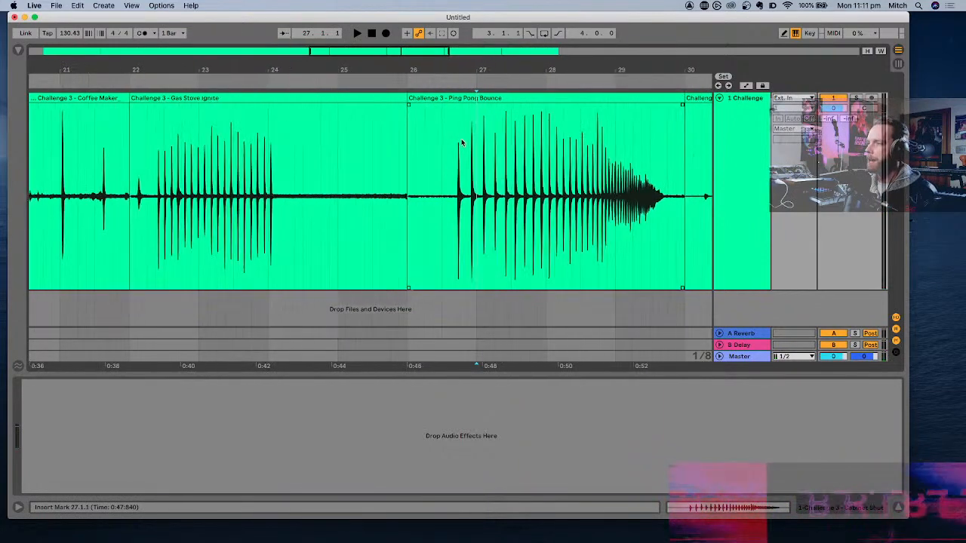
key(space)
scroll(461, 142, right, 3)
scroll(462, 142, right, 1)
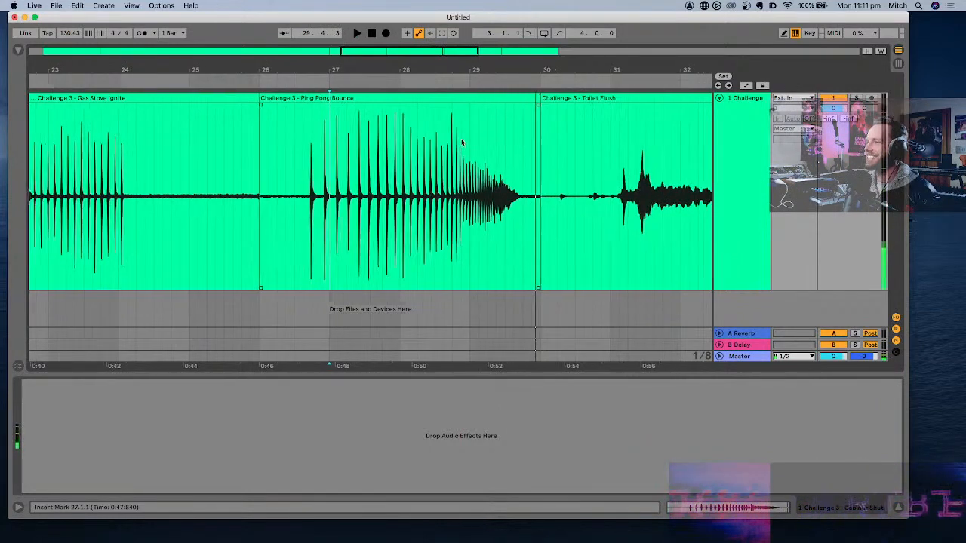
- Listen to the Toilet Flush clip from its louder section and on through the Walk Down Stairs clip
scroll(461, 142, right, 6)
click(470, 146)
scroll(471, 144, right, 2)
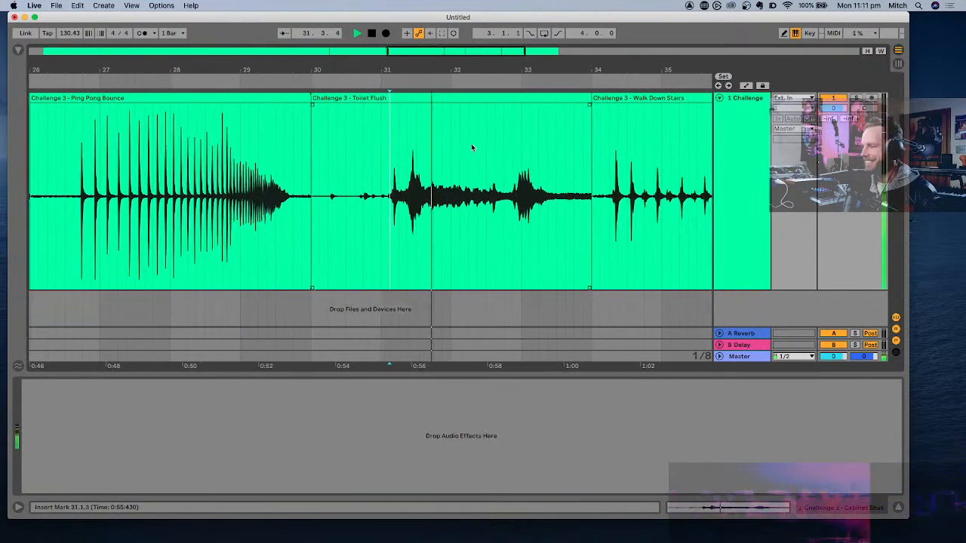
key(space)
click(503, 148)
click(424, 147)
key(space)
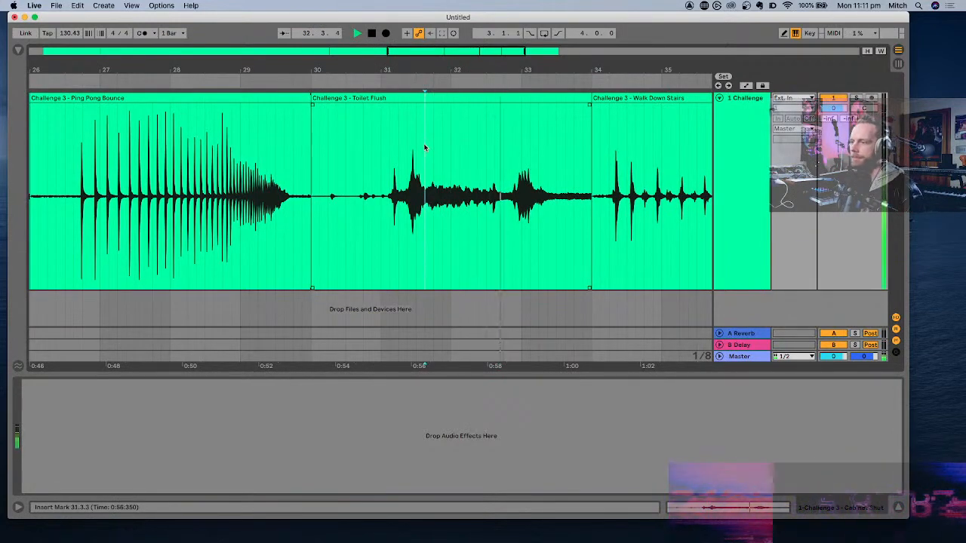
scroll(424, 148, right, 5)
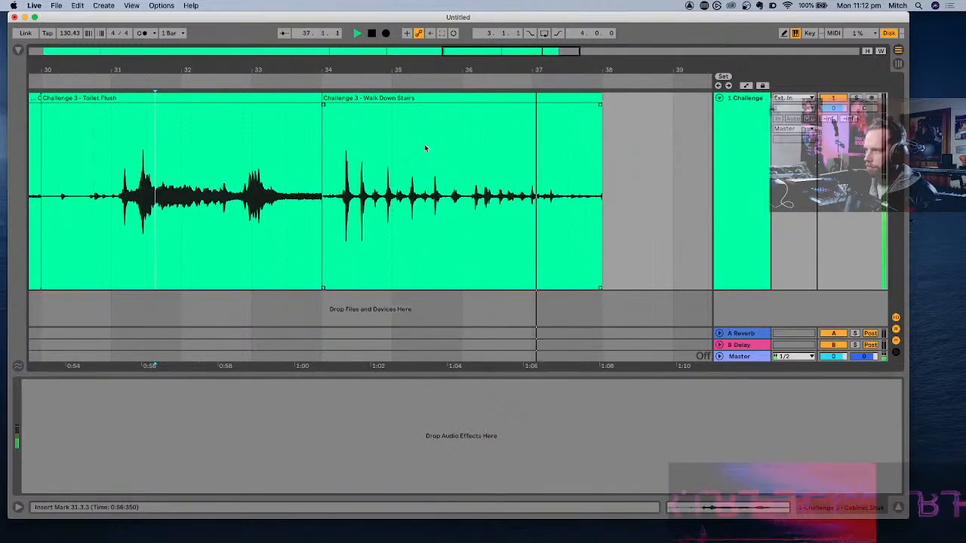
key(space)
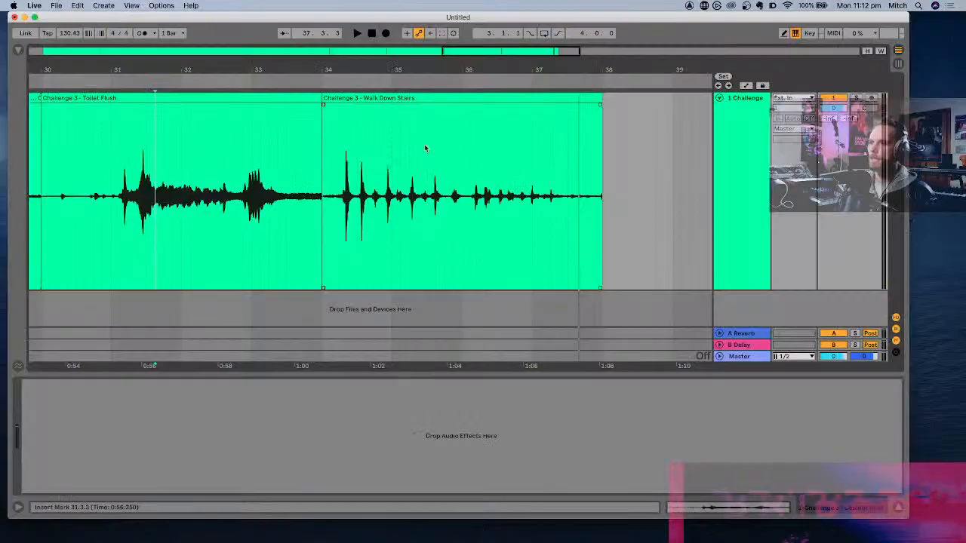
- Play both hits in the Cabinet Shut clip separately to compare their sound
scroll(424, 144, right, 5)
scroll(424, 144, down, 8)
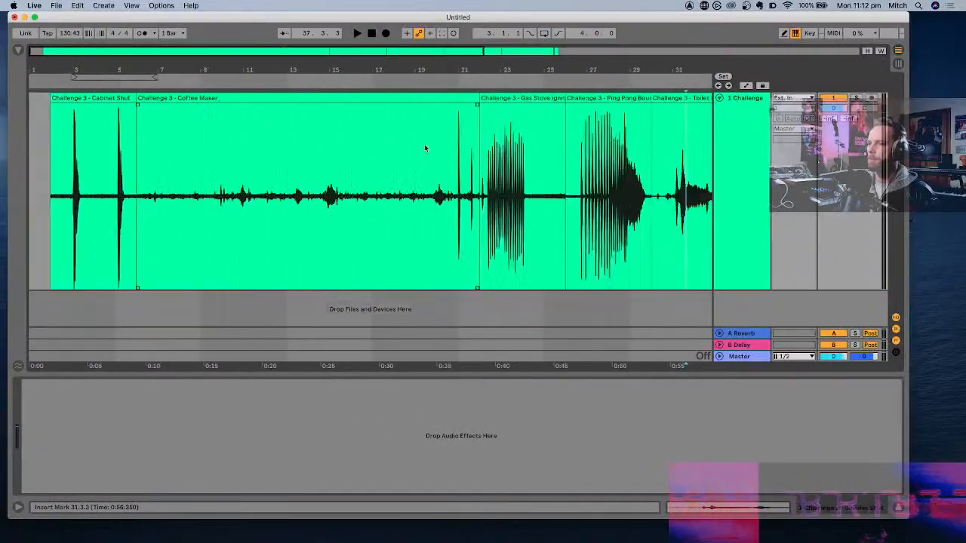
scroll(63, 157, up, 10)
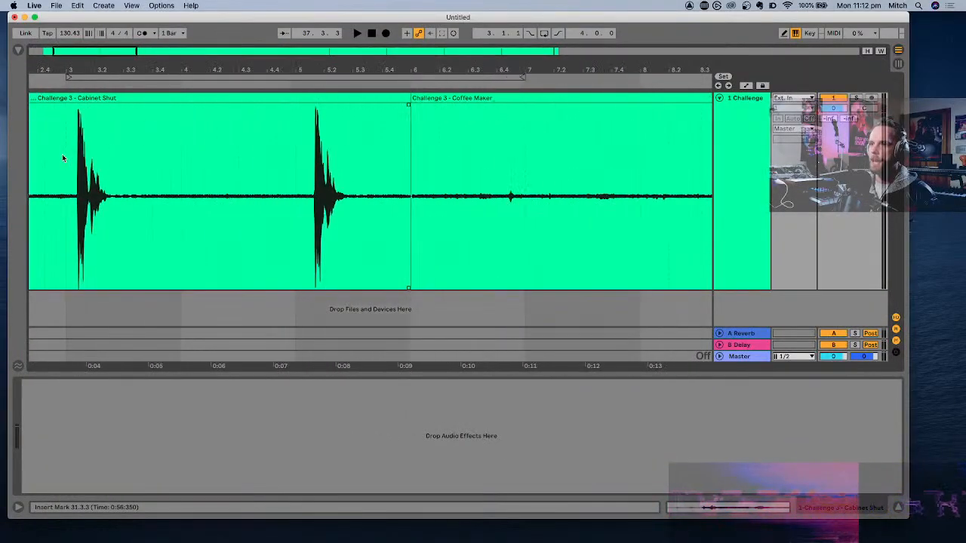
key(space)
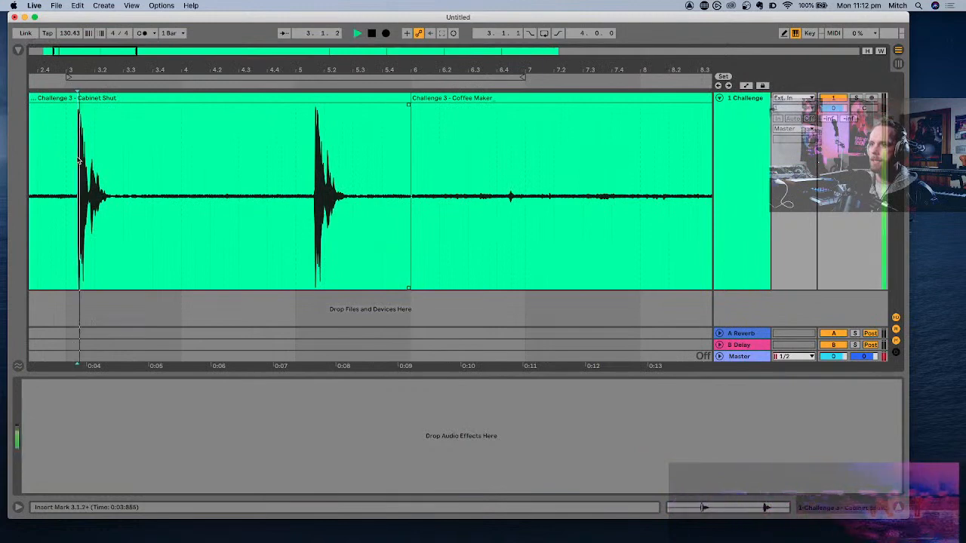
key(space)
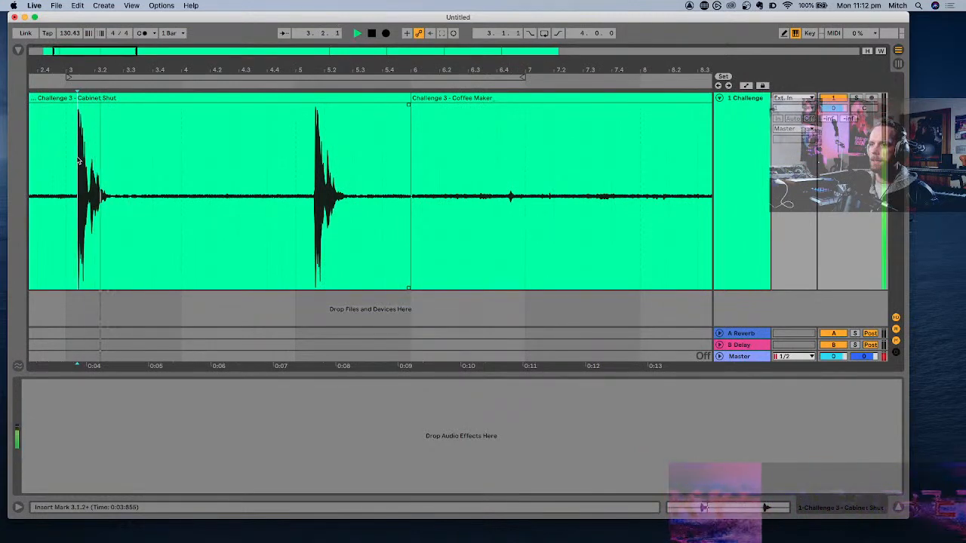
click(314, 172)
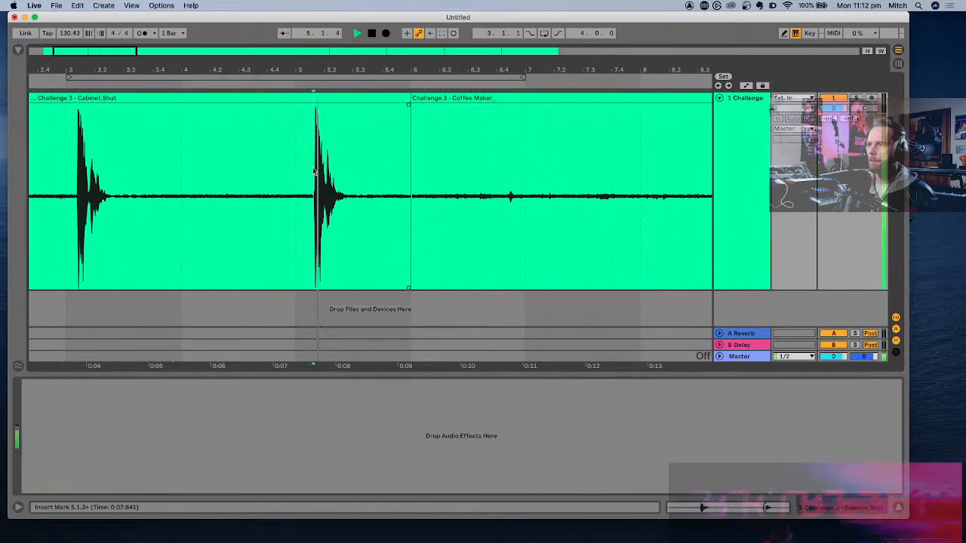
key(space)
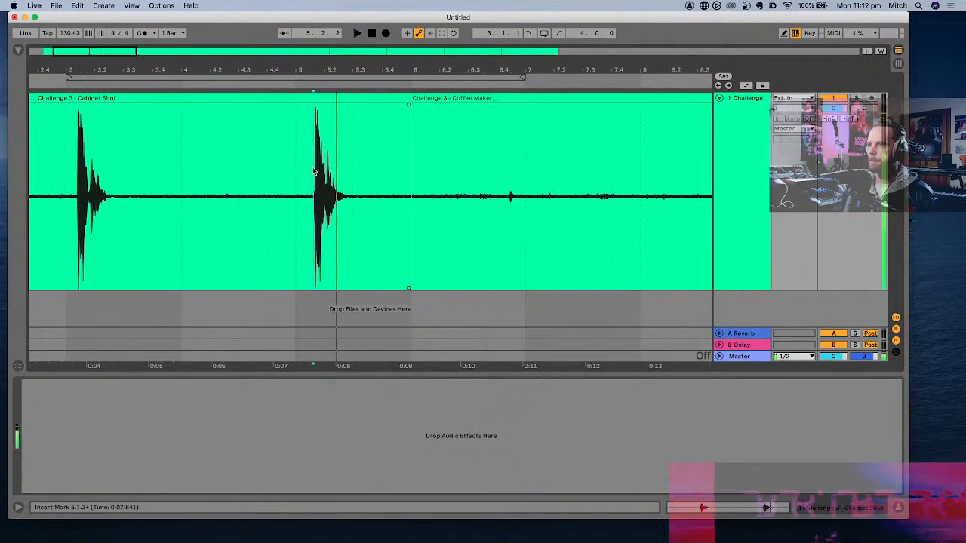
- Replay the first Cabinet Shut hit several times, starting right before its onset
click(76, 171)
key(space)
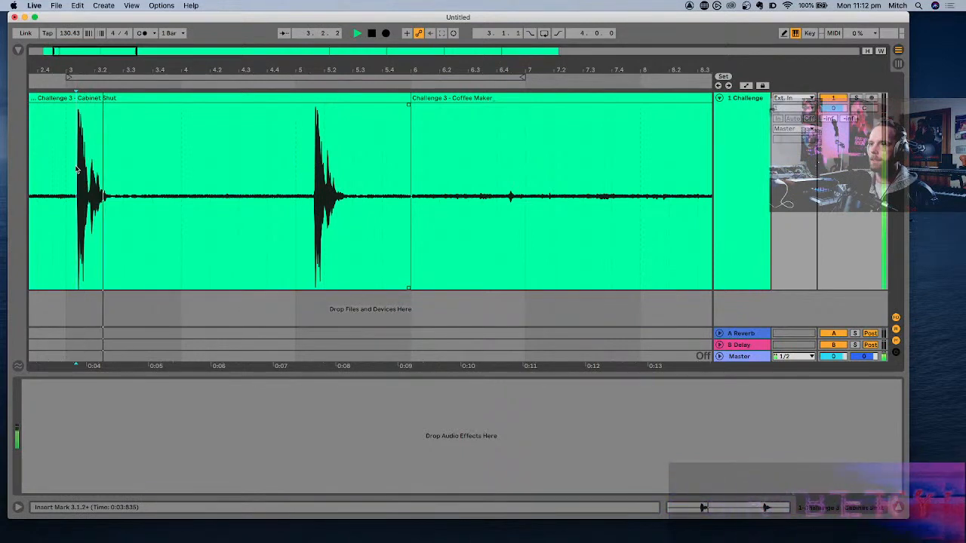
key(space)
key(space)
key(space)
scroll(75, 170, up, 5)
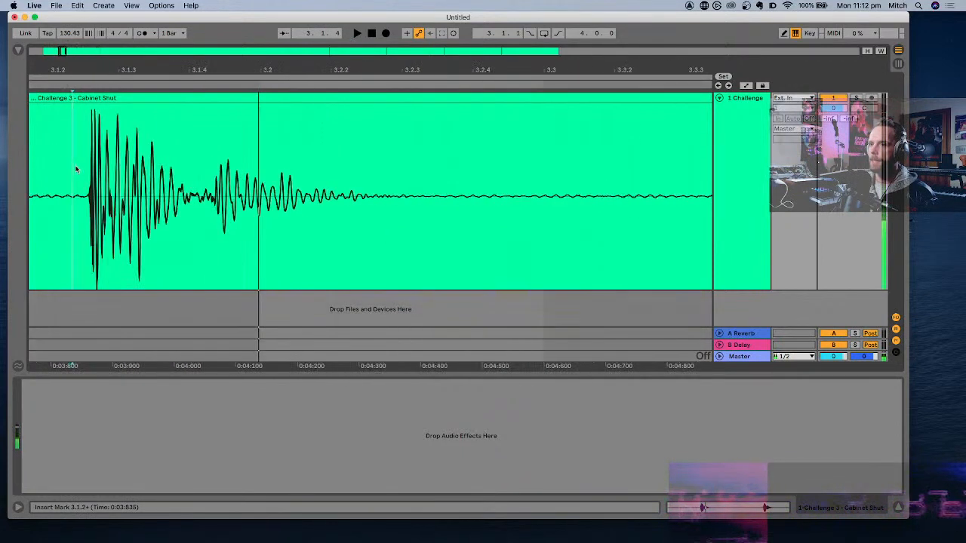
key(space)
key(space)
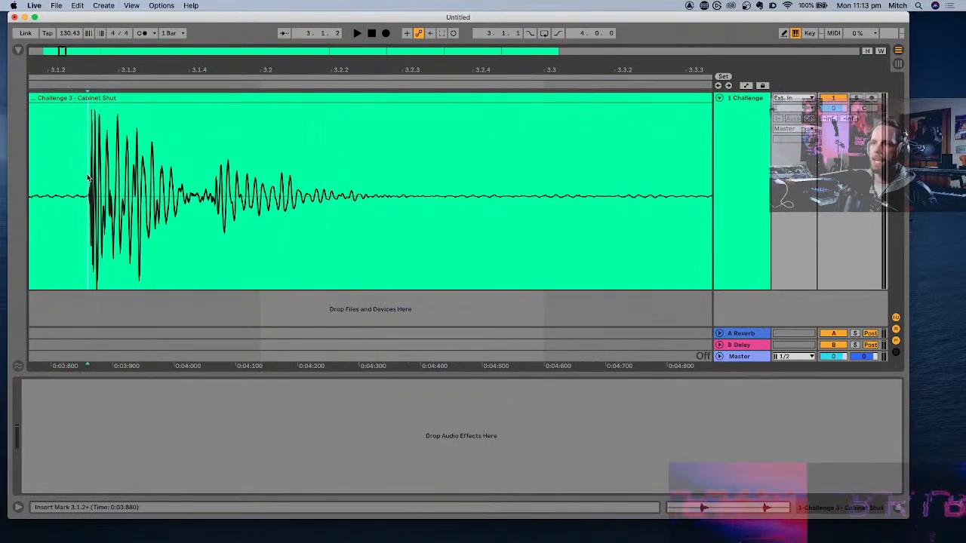
- Split the Cabinet Shut clip right at the first hit's onset and after its tail, isolating a segment about 0.518 s long
scroll(87, 180, down, 2)
scroll(85, 181, down, 3)
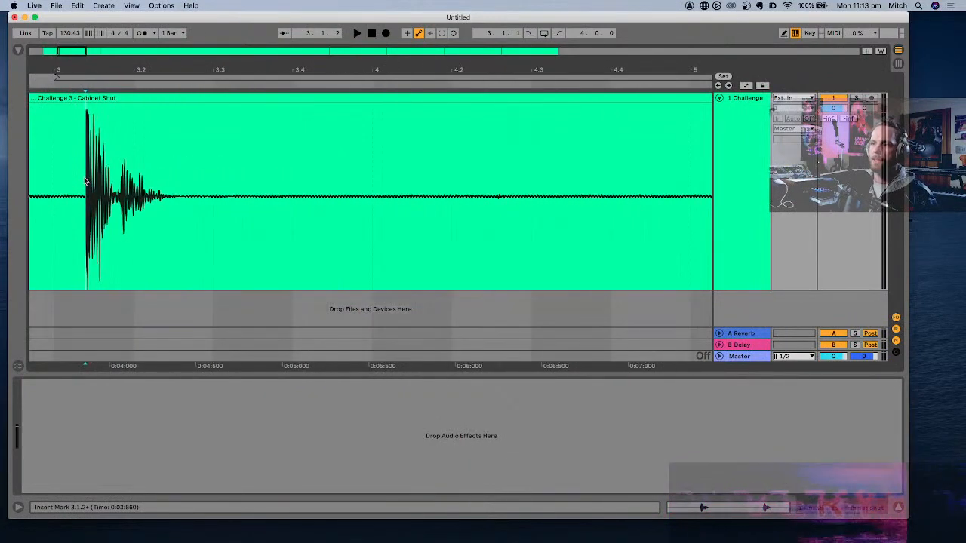
scroll(83, 182, up, 6)
scroll(83, 184, down, 5)
key(space)
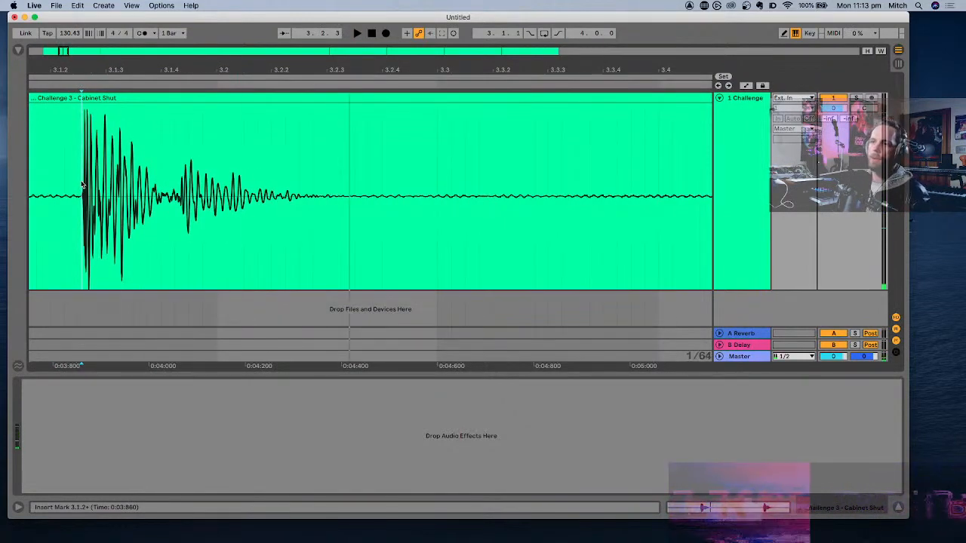
scroll(82, 184, up, 2)
scroll(82, 184, up, 4)
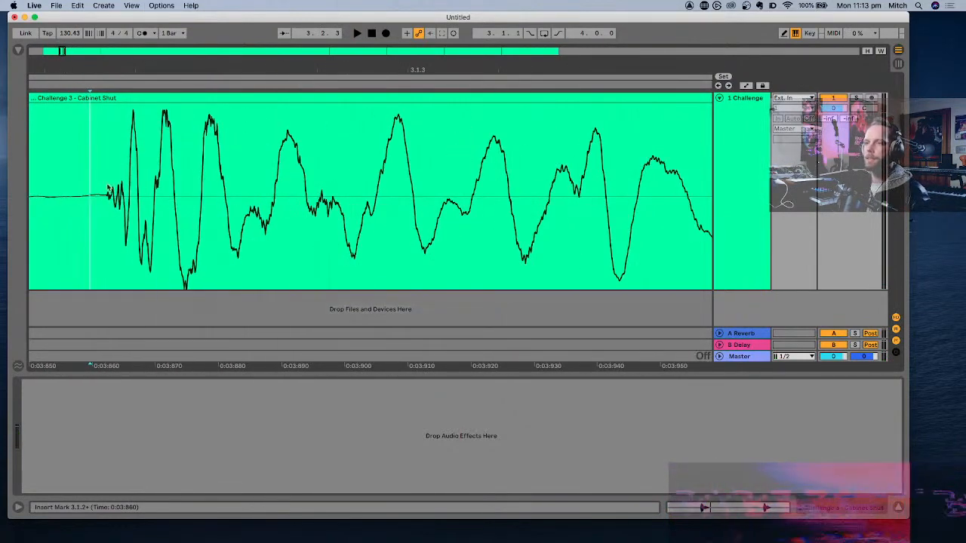
scroll(108, 189, down, 6)
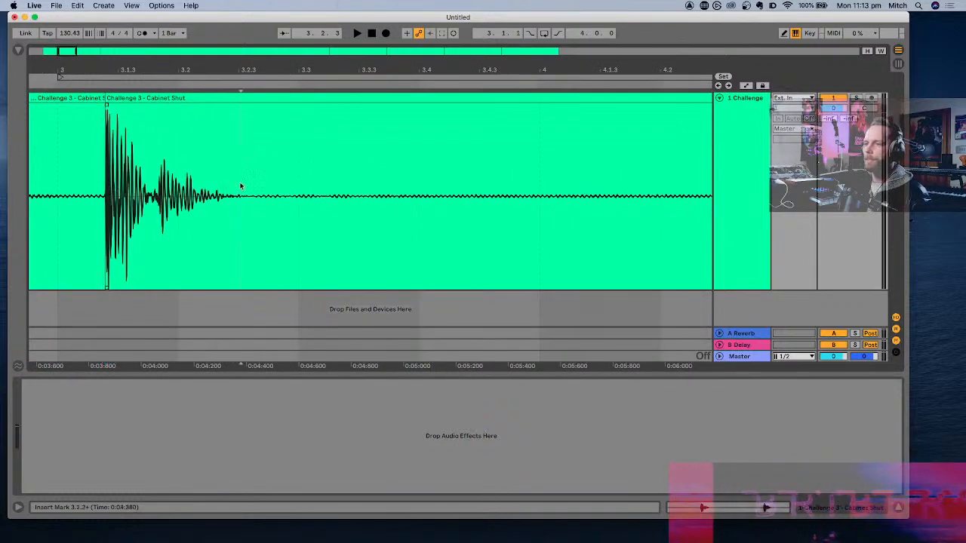
scroll(243, 184, down, 8)
click(187, 98)
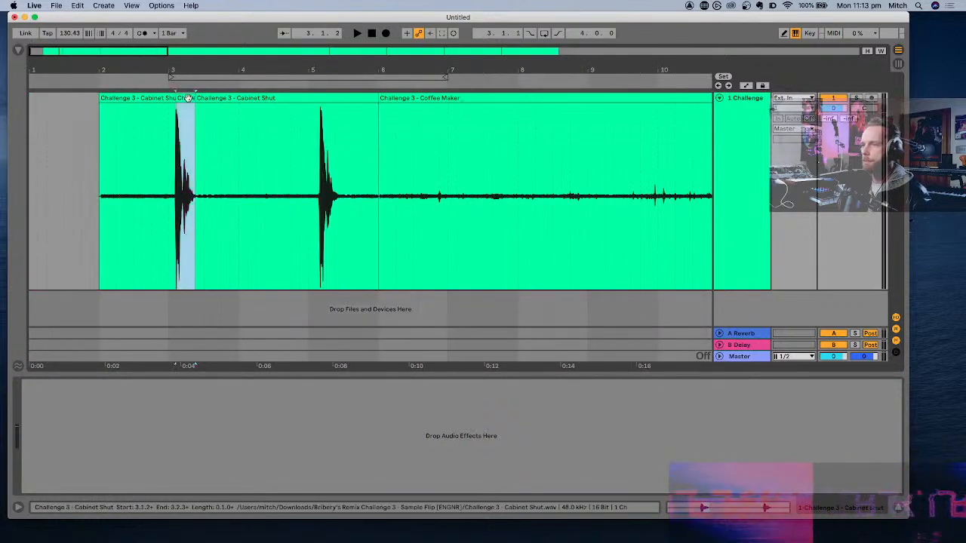
- Insert a new audio track below the Challenge track
click(743, 168)
key(super+t)
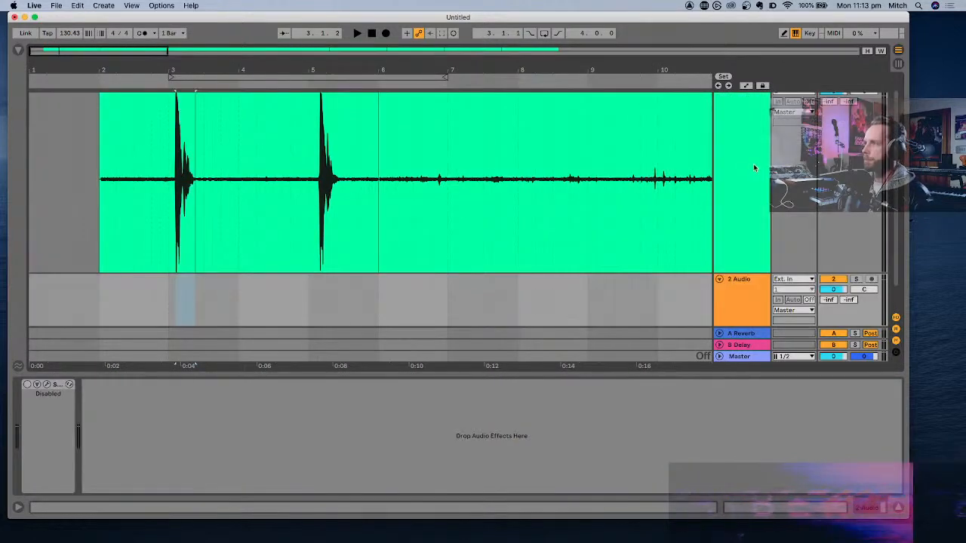
scroll(410, 240, up, 2)
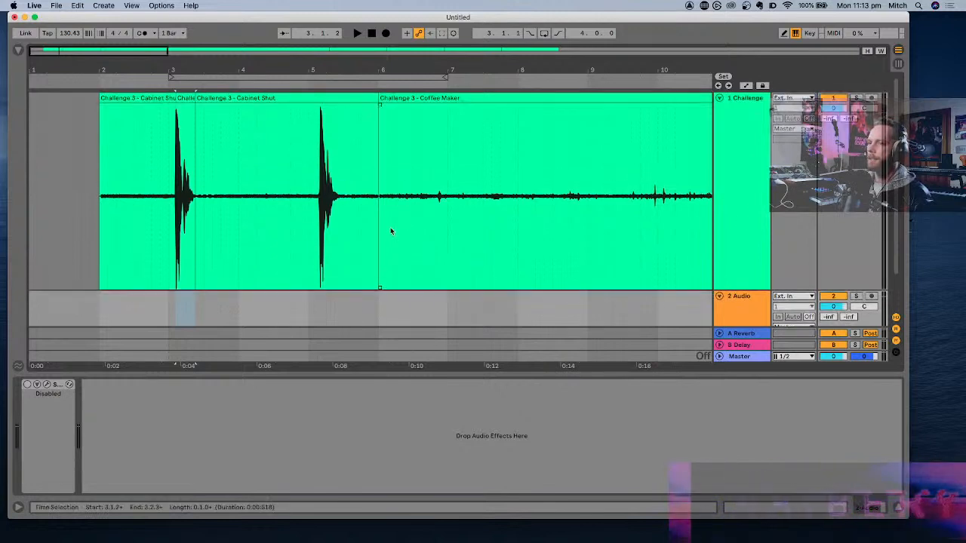
- Copy the isolated Cabinet Shut hit onto the new audio track, ahead of bar 2
click(186, 99)
key(super+c)
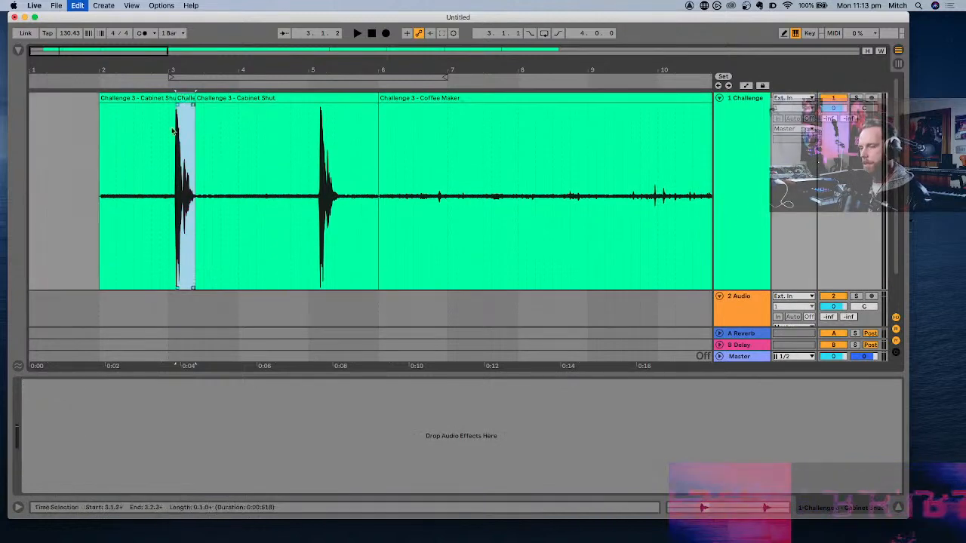
click(69, 306)
key(super+v)
- Solo the new track and play the pasted Cabinet Shut hit
scroll(249, 298, down, 2)
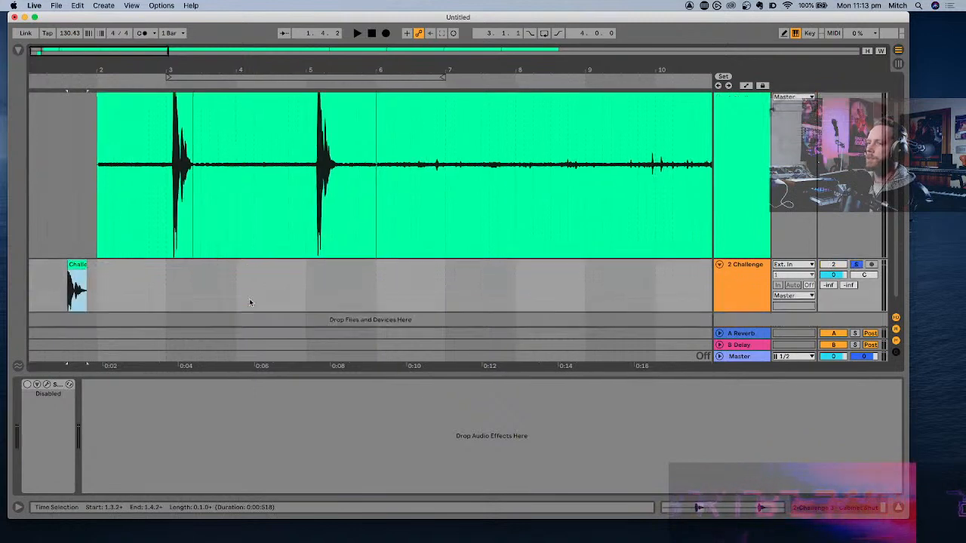
key(space)
scroll(76, 248, up, 8)
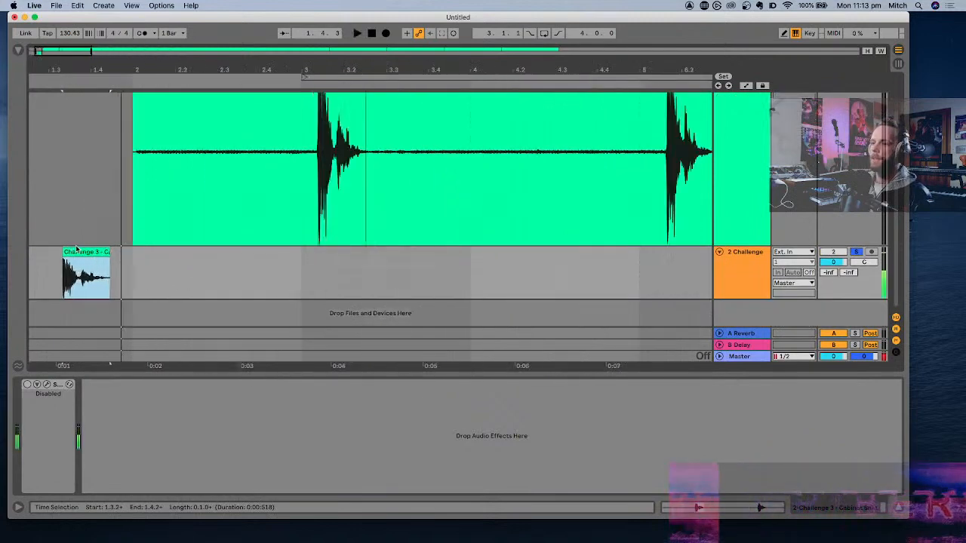
key(space)
scroll(75, 246, down, 4)
key(space)
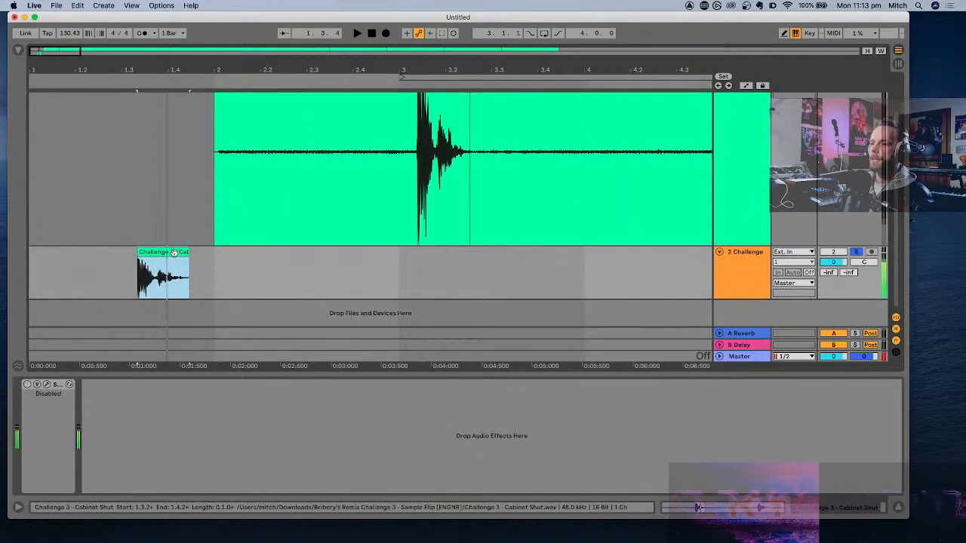
- Move the Cabinet Shut hit to the arrangement start at 1.1.1 and turn off its warping
drag(181, 249, 56, 264)
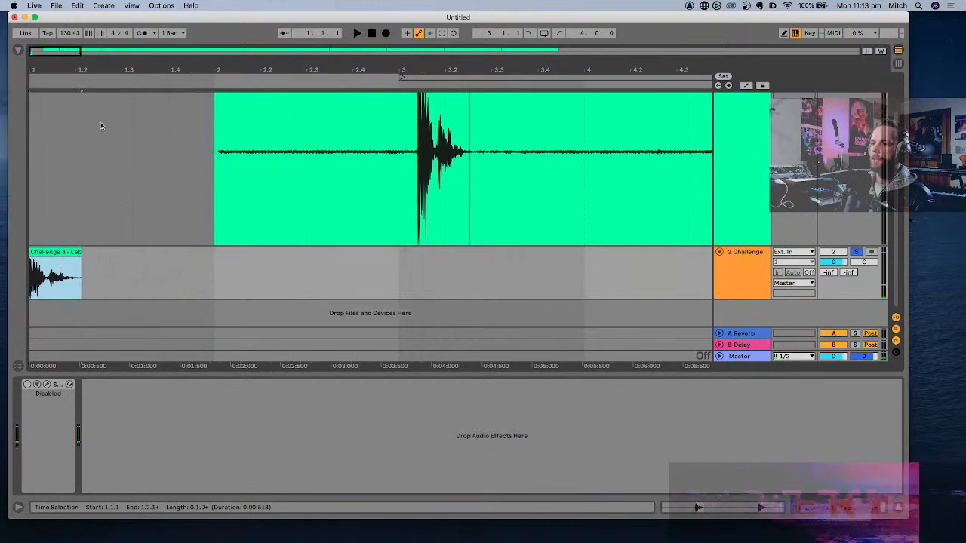
scroll(69, 188, up, 2)
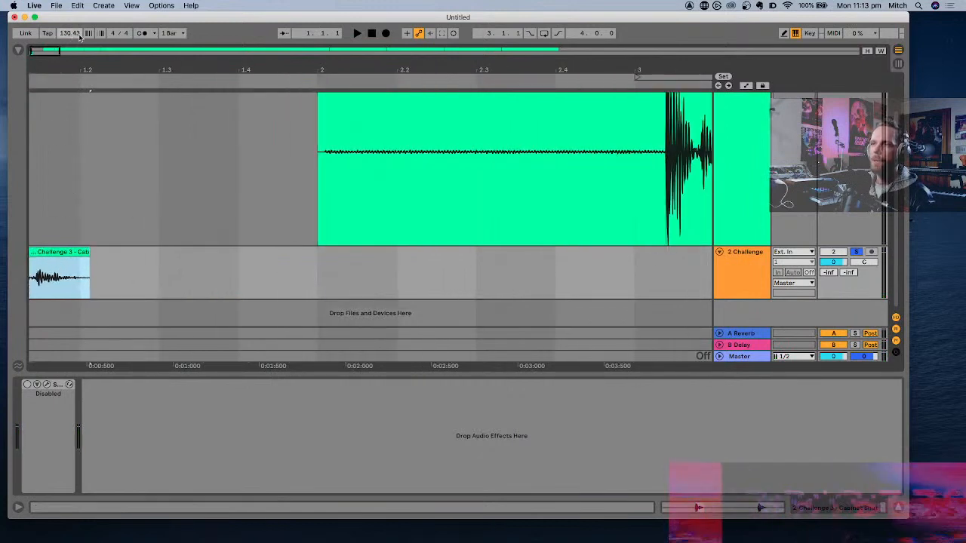
double_click(86, 279)
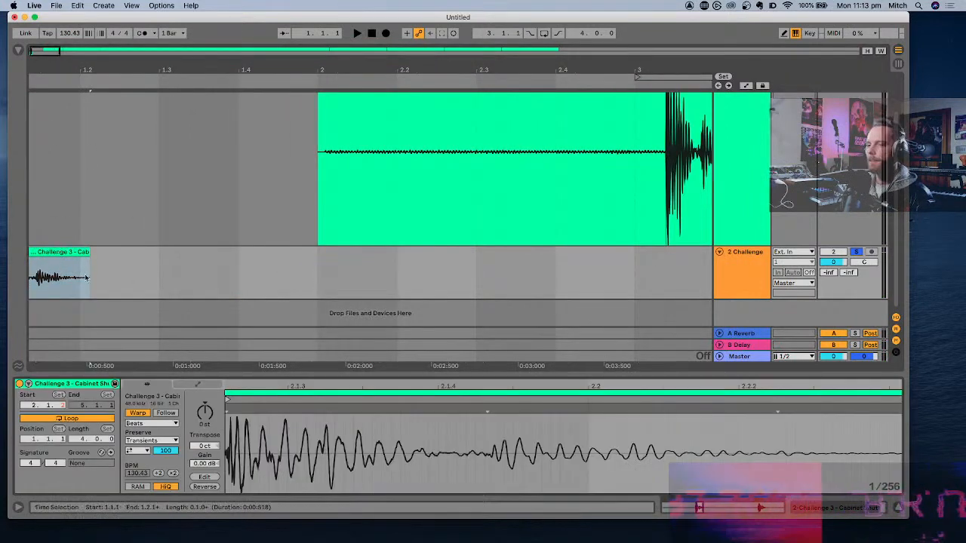
click(137, 414)
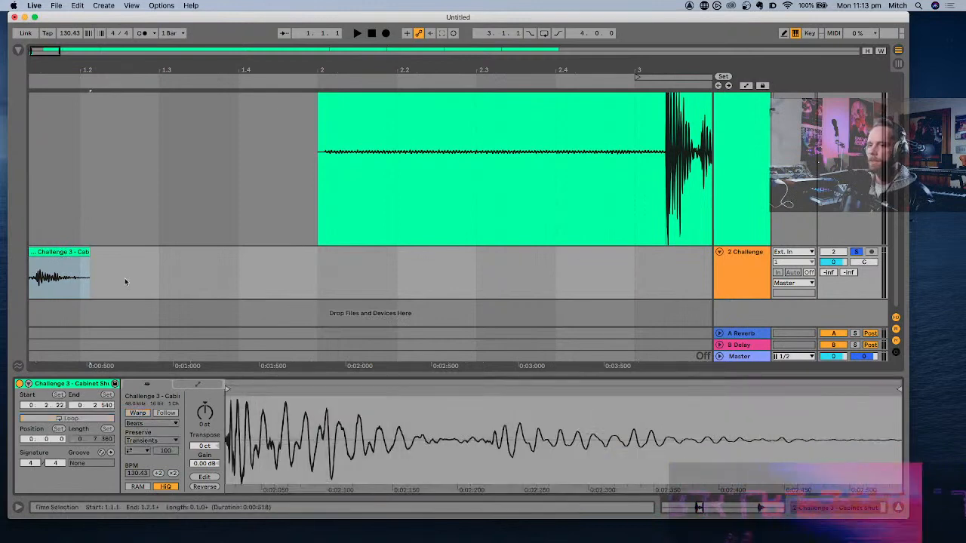
click(87, 255)
scroll(91, 259, left, 1)
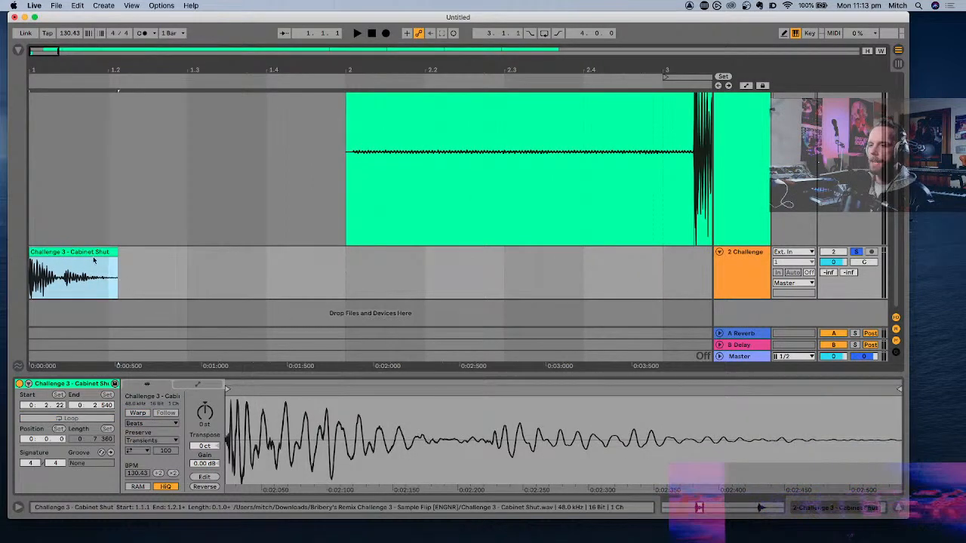
- Split the Cabinet Shut hit at beat 1.2 and delete the leftover tail so the clip lasts one beat
click(111, 280)
key(super+e)
click(114, 252)
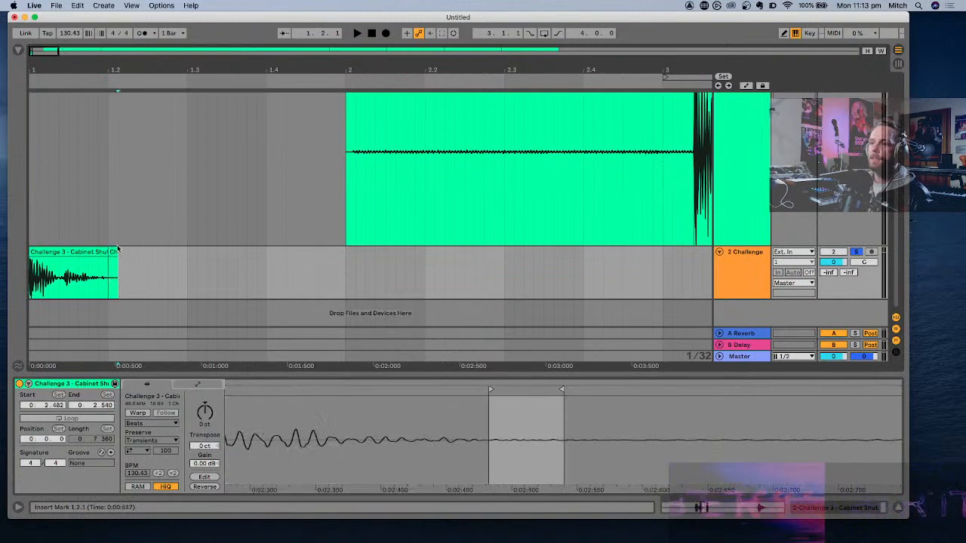
key(Delete)
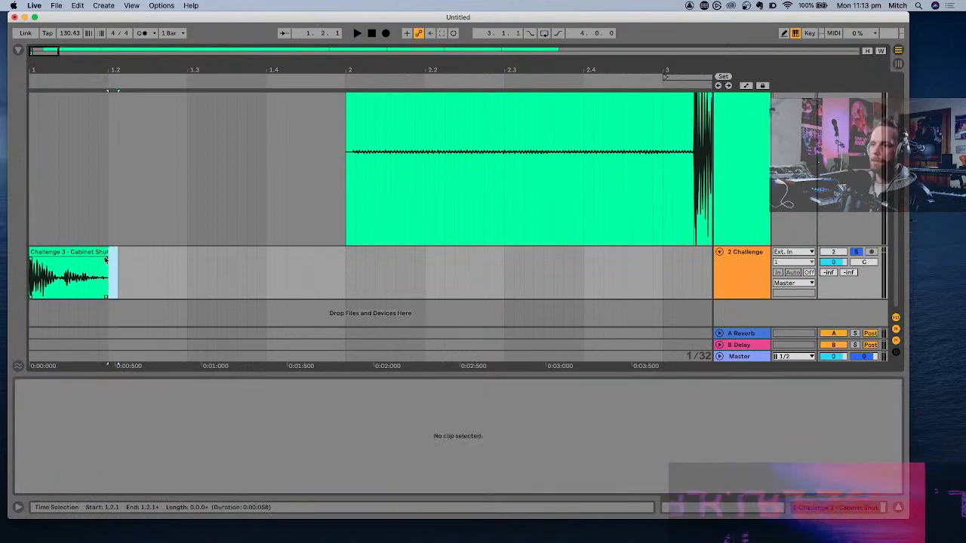
- Duplicate the trimmed Cabinet Shut hit three times so that four hits fill the first bar
click(89, 255)
scroll(87, 256, down, 5)
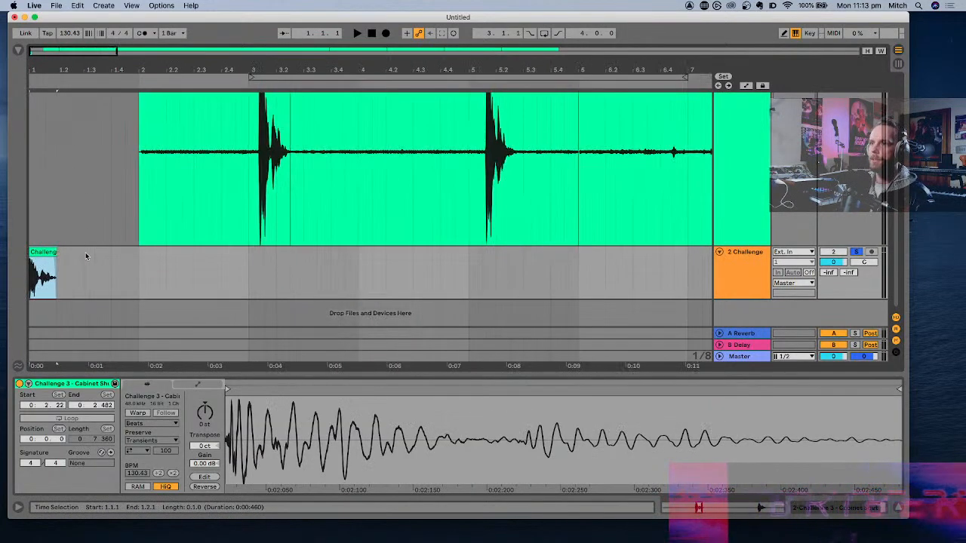
key(super+d)
key(super+d)
key(super+d)
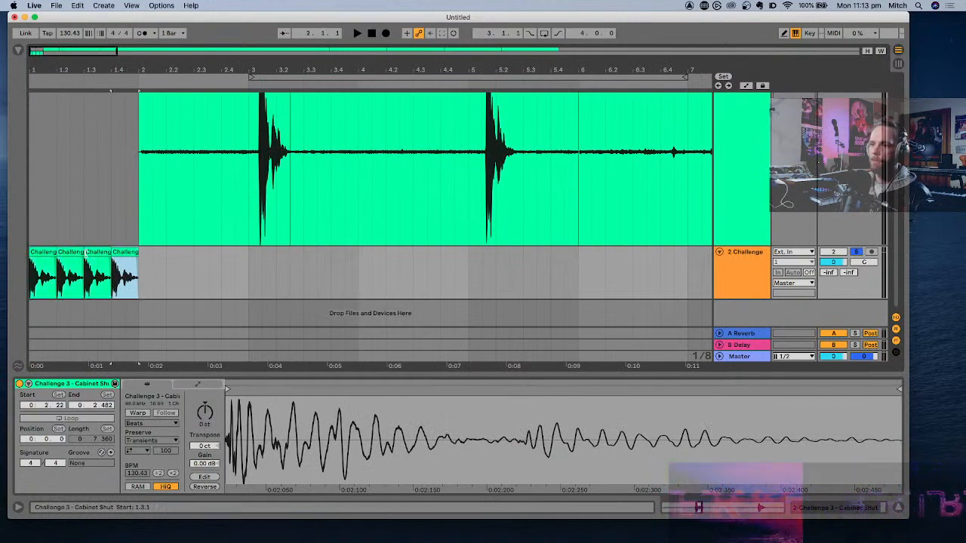
- Loop the first bar across all four Cabinet Shut hits and play it
shift+click(40, 253)
key(super+l)
key(space)
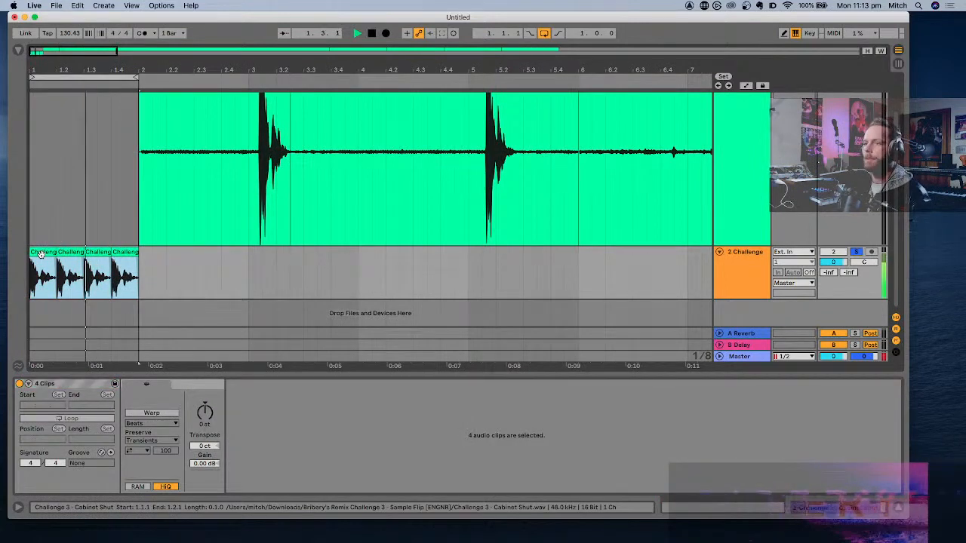
scroll(40, 253, up, 4)
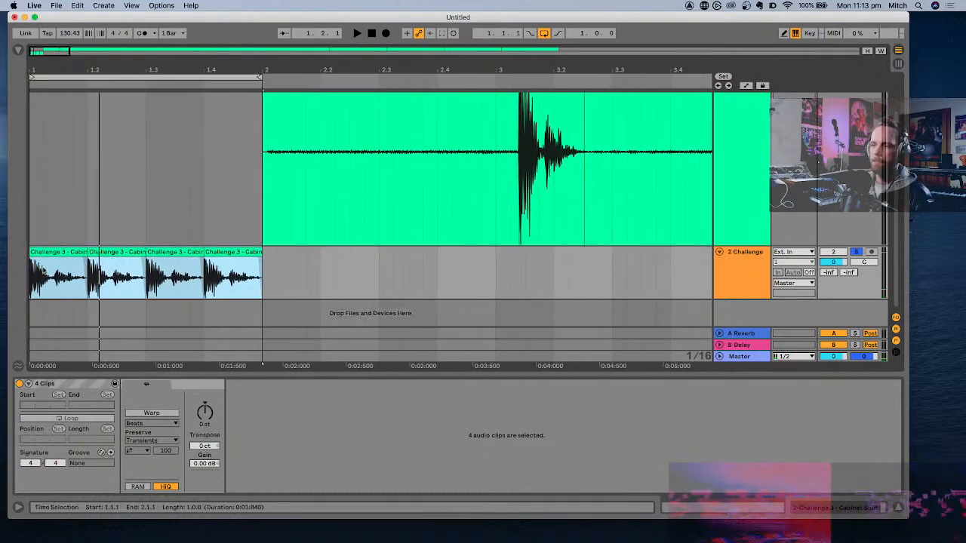
- Set the project tempo to 100 BPM and play the looped Cabinet Shut hits
click(57, 276)
scroll(57, 277, up, 4)
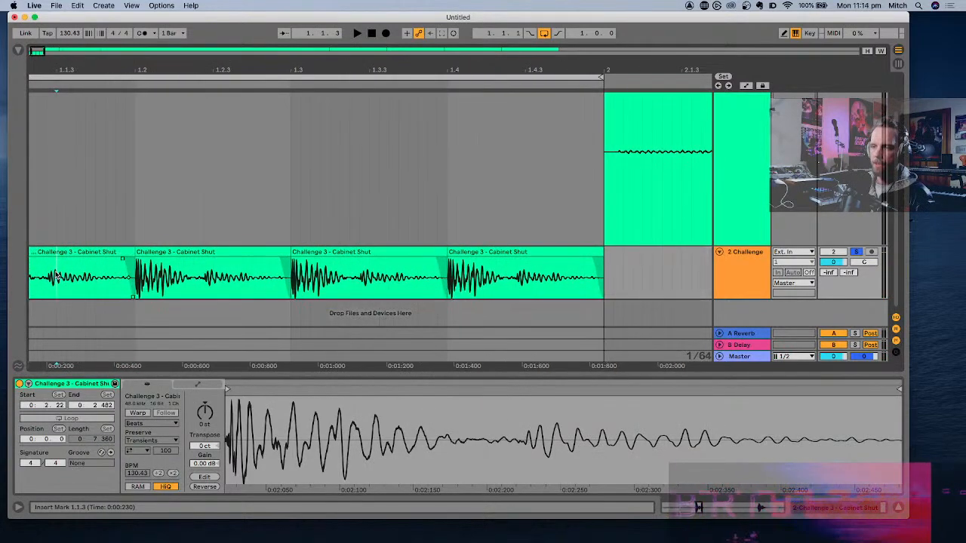
scroll(57, 276, left, 1)
scroll(114, 126, left, 2)
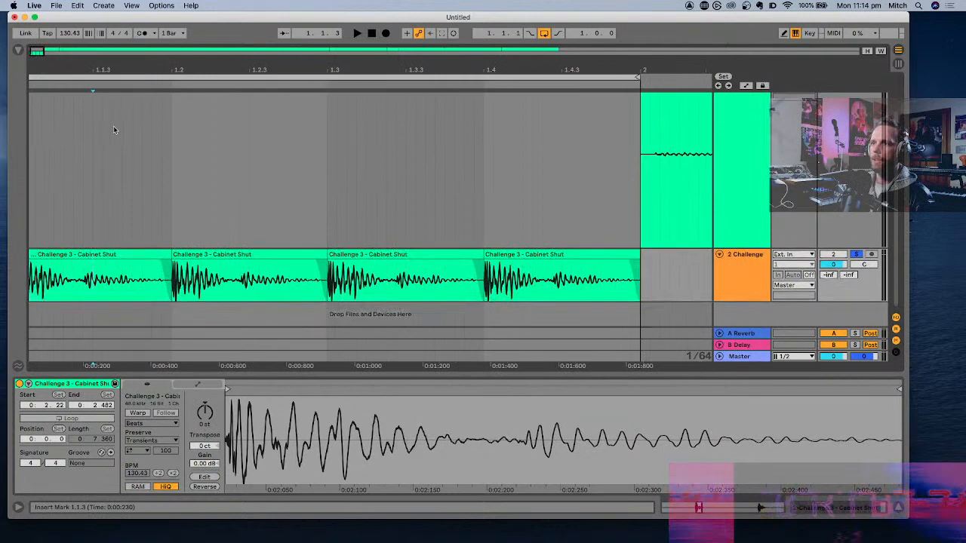
scroll(114, 126, down, 1)
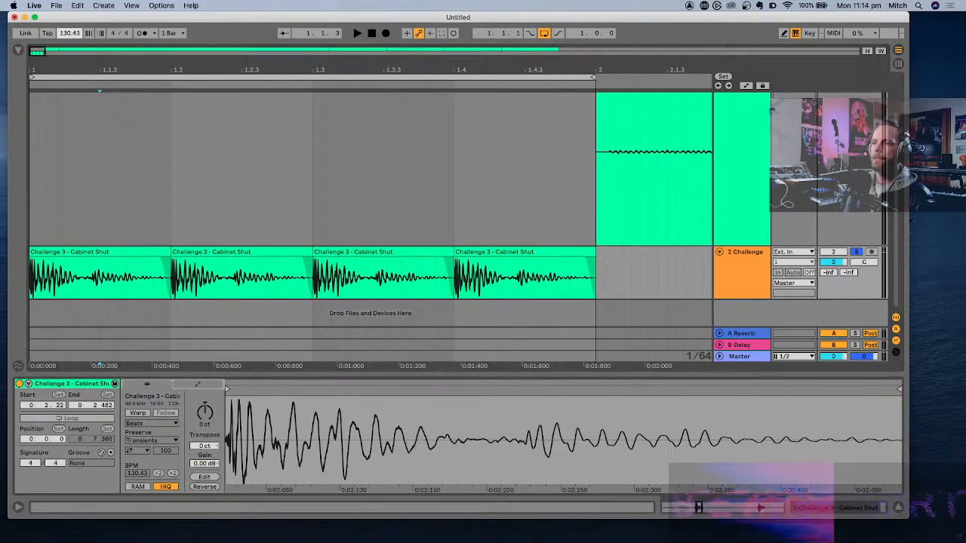
drag(70, 34, 73, 34)
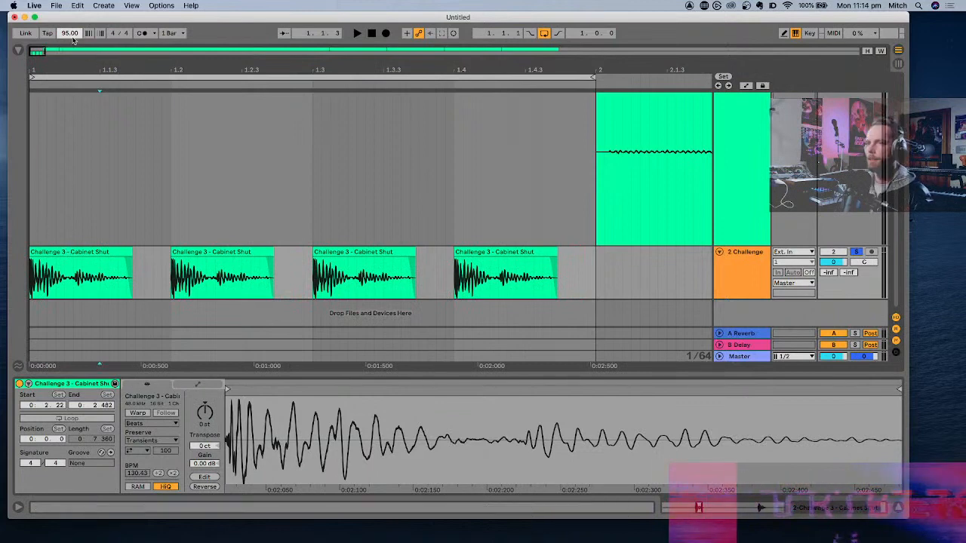
key(Return)
click(74, 254)
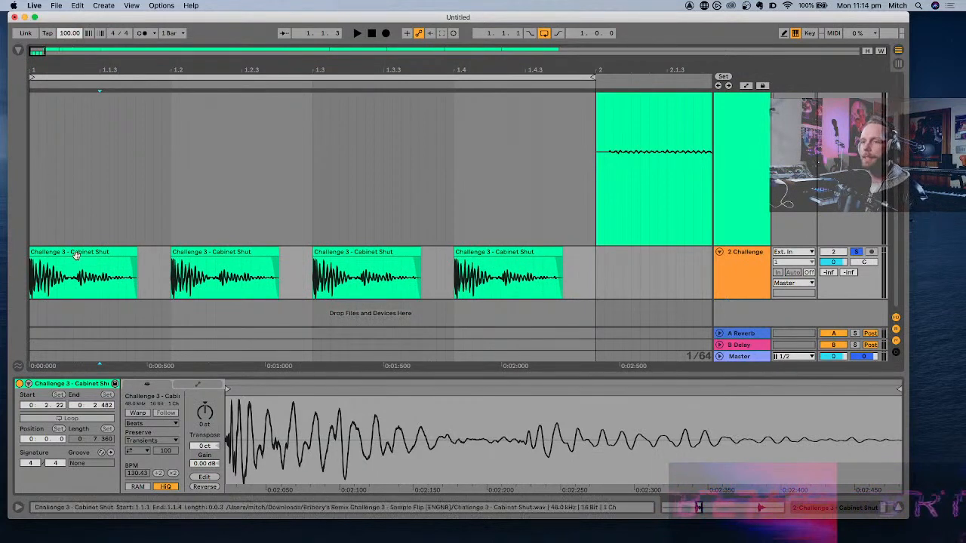
key(space)
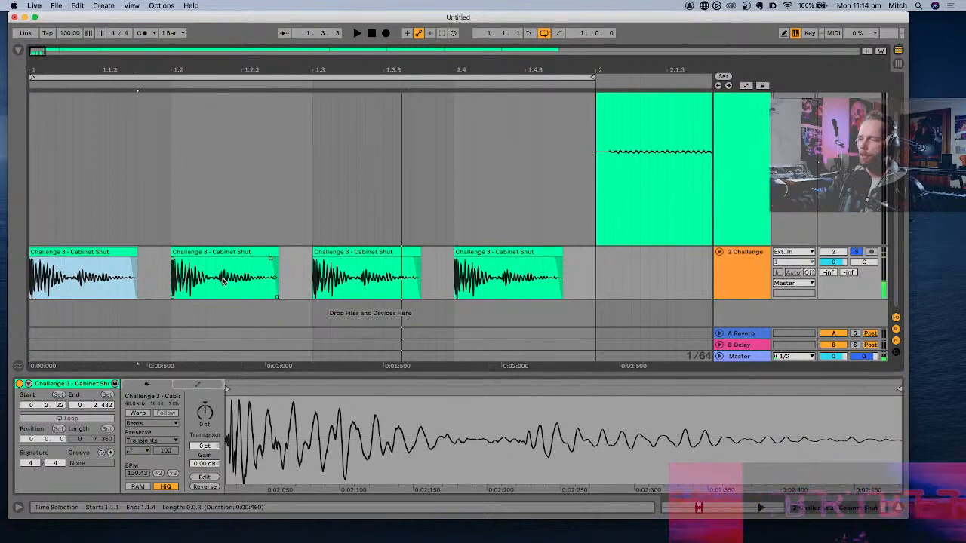
- Audition the Coffee Maker hit at bar 21 and the Gas Stove Ignite clicks with the first Challenge track soloed
scroll(224, 280, down, 5)
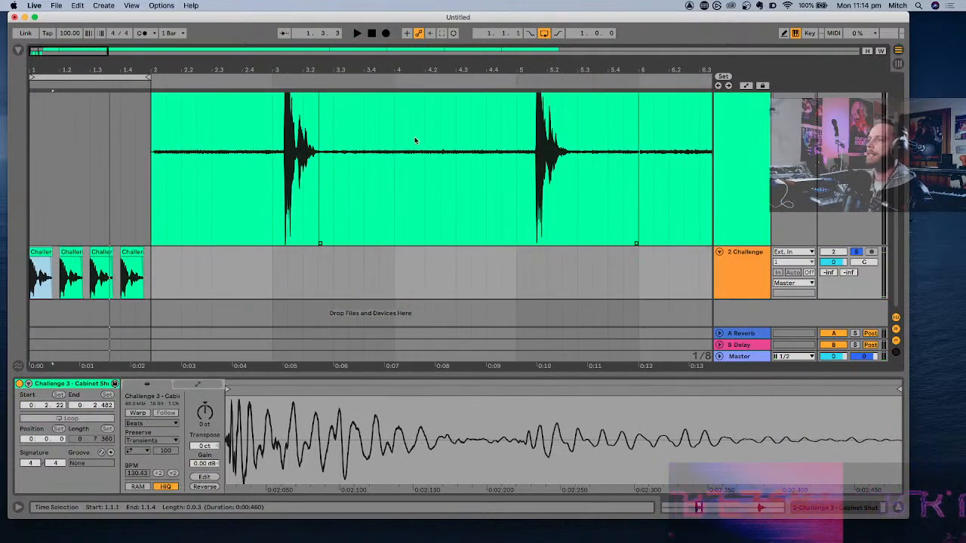
scroll(579, 126, right, 1)
scroll(579, 125, down, 10)
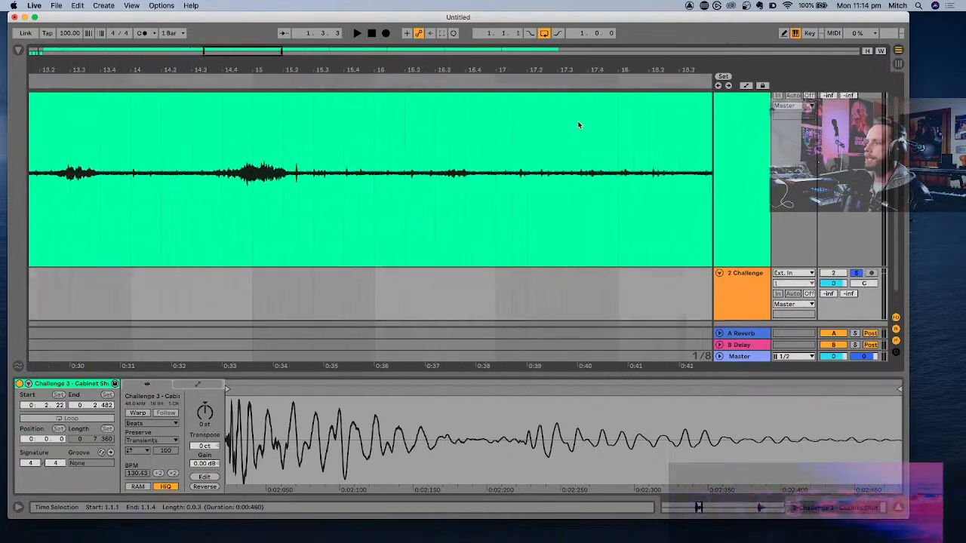
scroll(428, 178, up, 8)
click(469, 169)
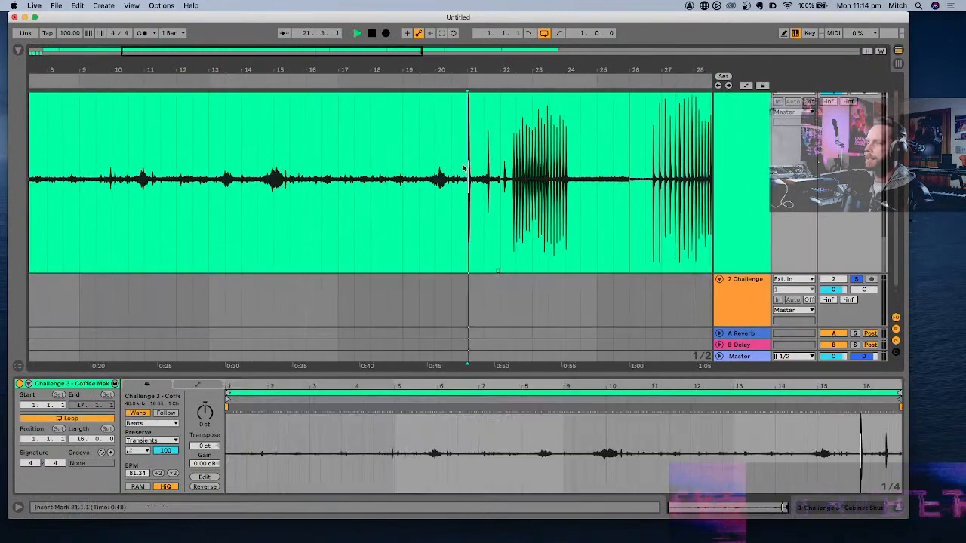
key(space)
scroll(464, 169, up, 3)
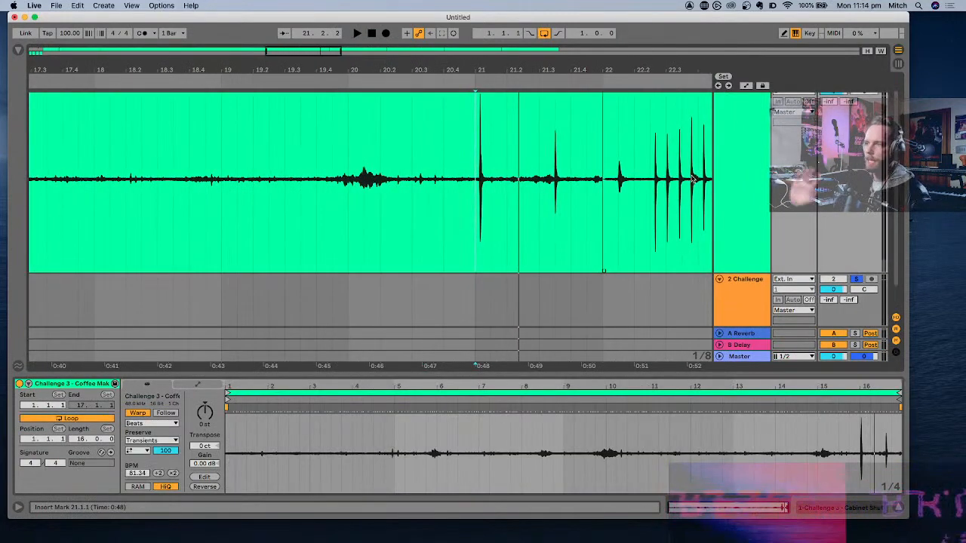
click(692, 178)
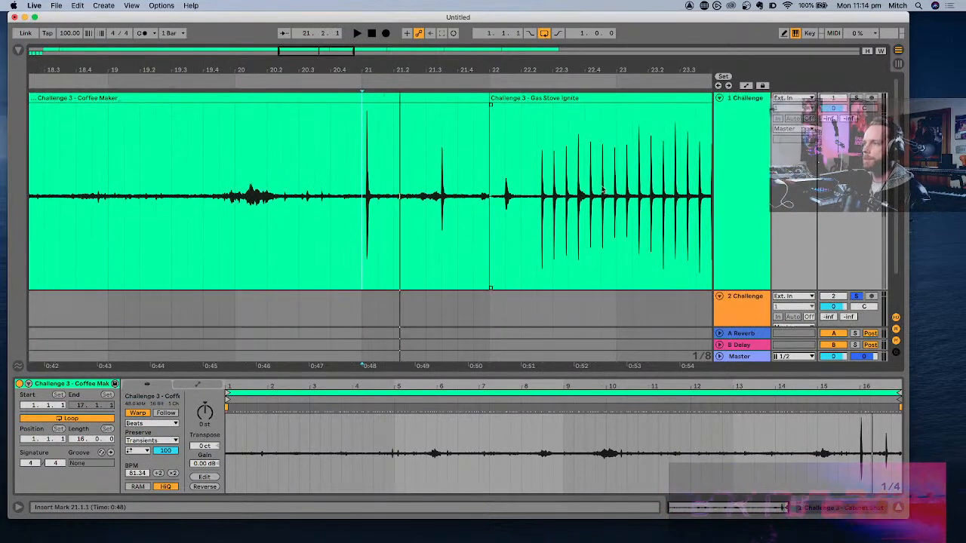
key(space)
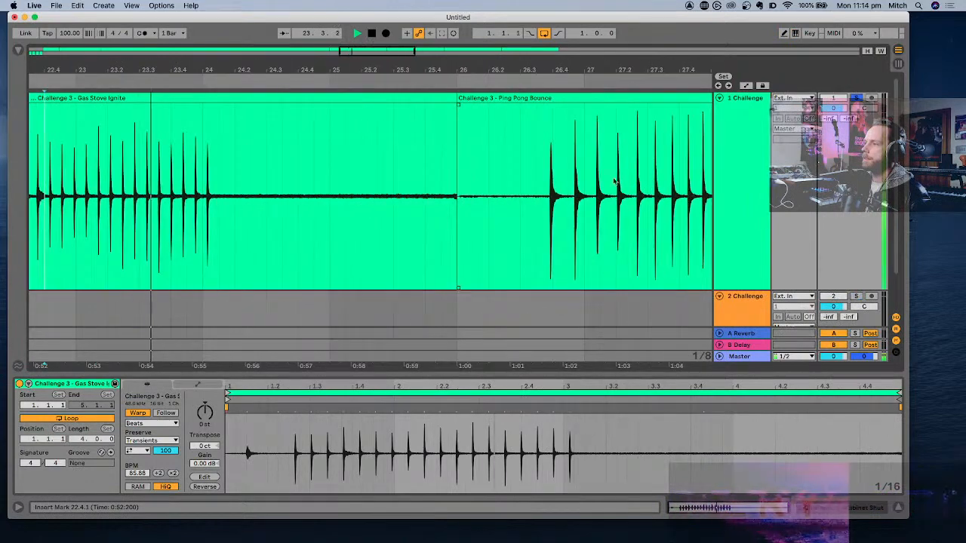
- Isolate the first Ping Pong Bounce hit by splitting the clip at 26.3.4 and 26.4.3, and copy the hit
click(545, 192)
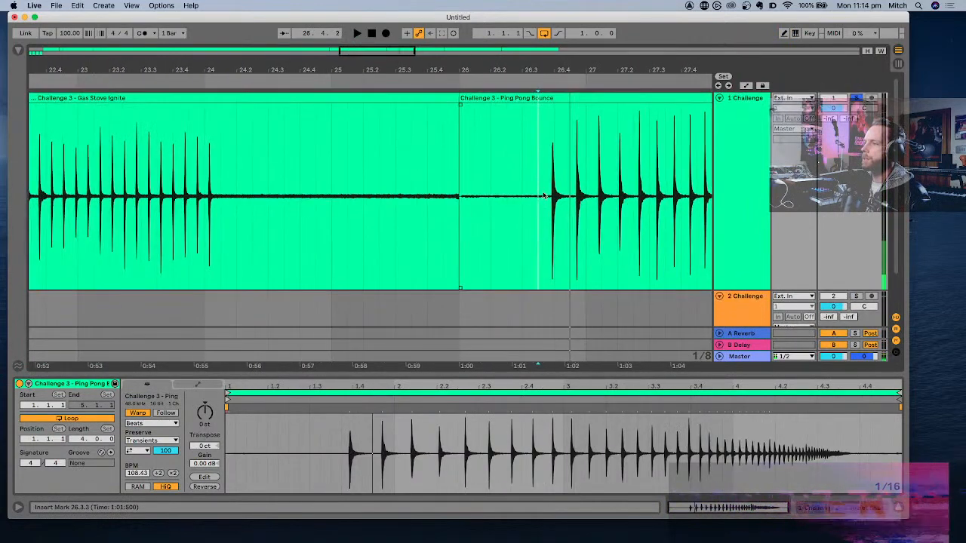
scroll(558, 194, up, 5)
click(573, 197)
key(super+e)
key(space)
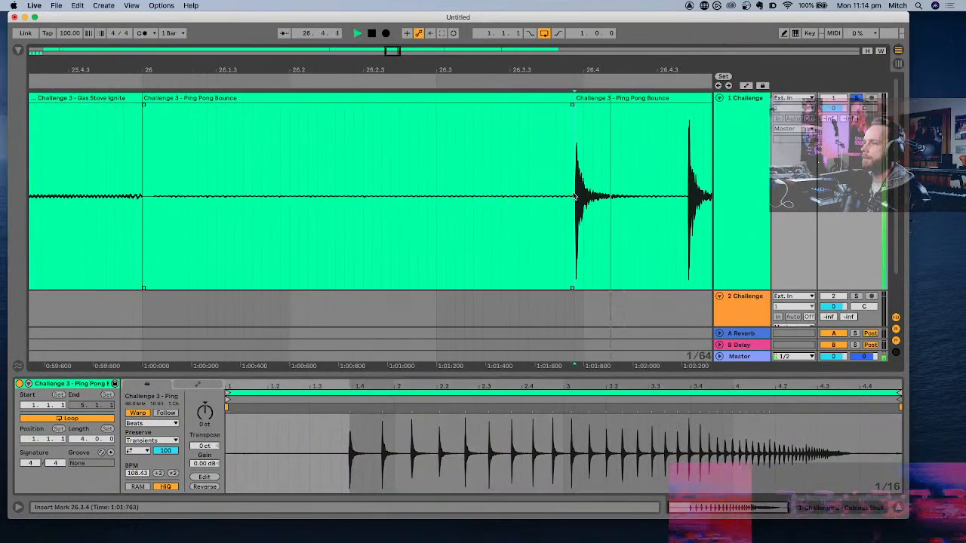
key(space)
click(675, 193)
key(super+e)
click(642, 99)
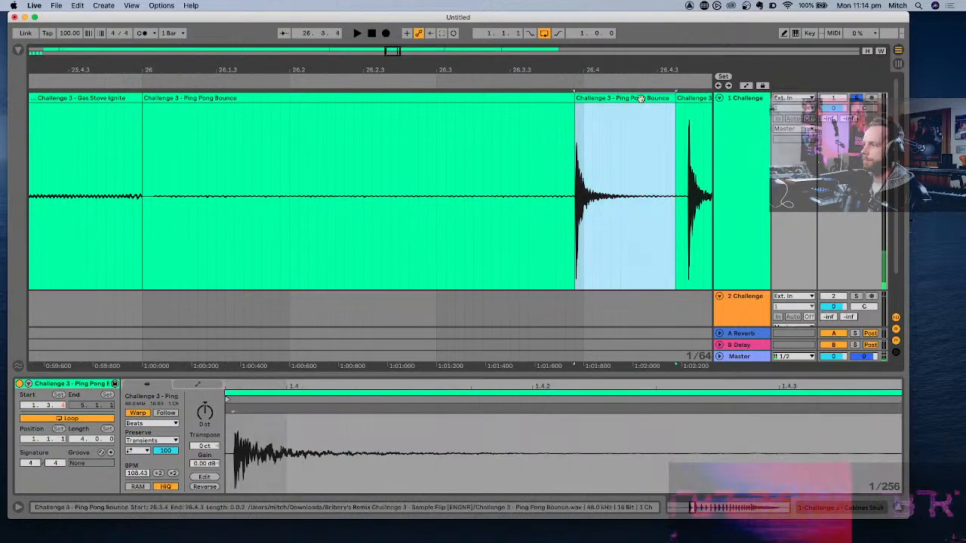
- Reduce the first Challenge track's height and insert a new audio track below the second Challenge track
scroll(633, 182, left, 5)
scroll(632, 181, left, 10)
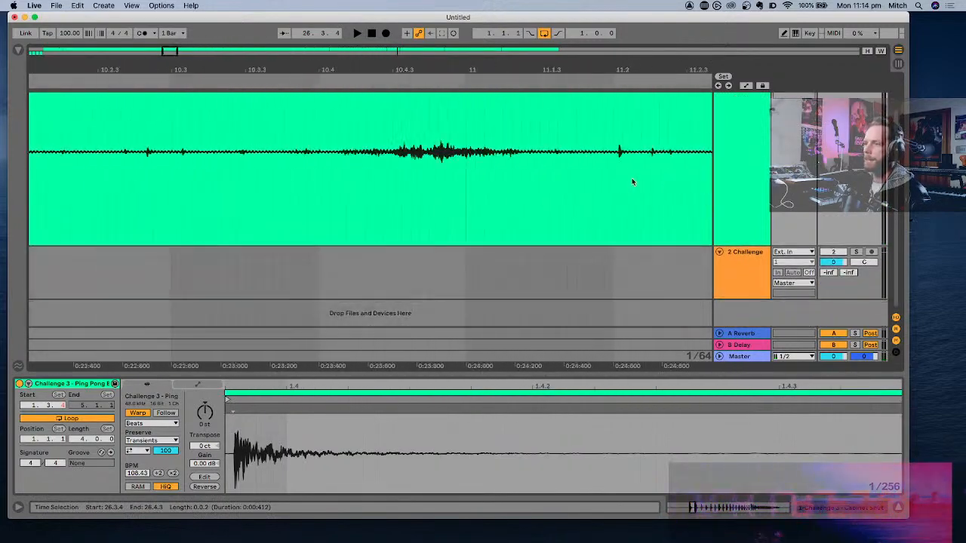
drag(731, 244, 757, 110)
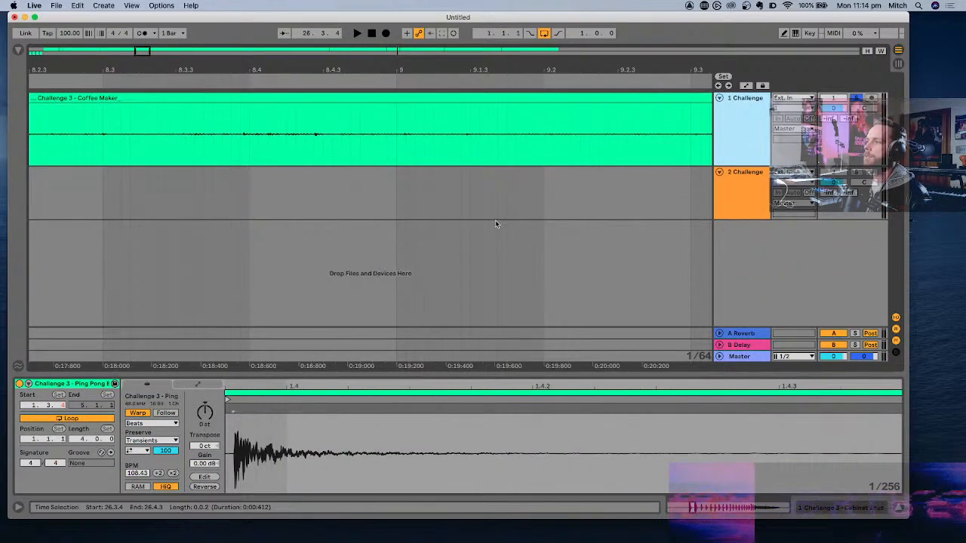
scroll(495, 220, down, 10)
scroll(538, 228, left, 2)
click(750, 187)
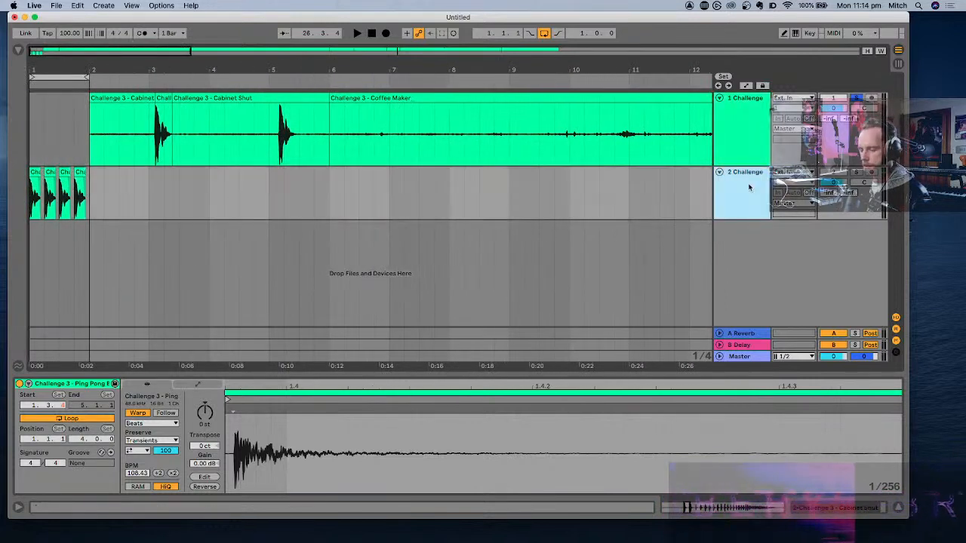
key(super+t)
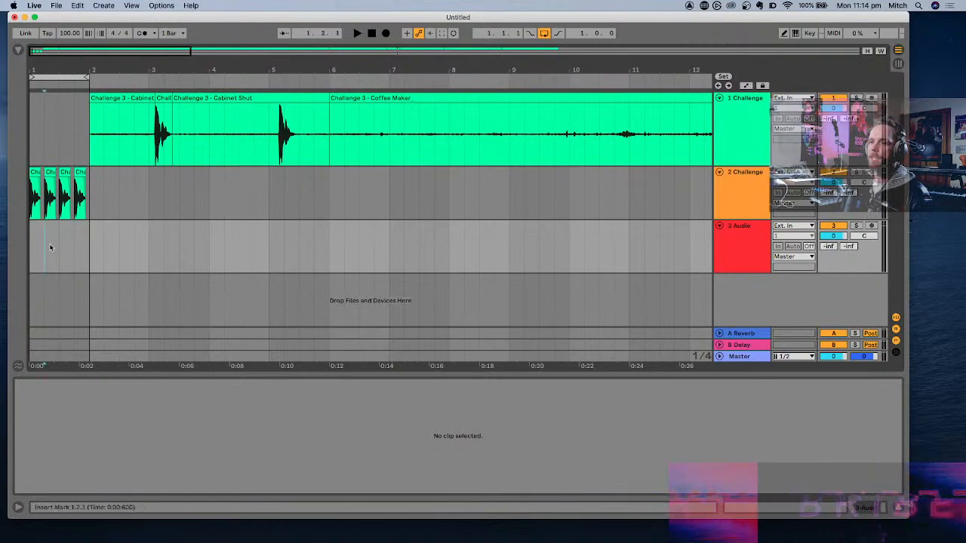
- Paste the Ping Pong Bounce hit onto the third track at 1.2.1 and 1.4.1
scroll(50, 247, up, 10)
scroll(50, 247, left, 4)
key(super+v)
scroll(462, 233, down, 5)
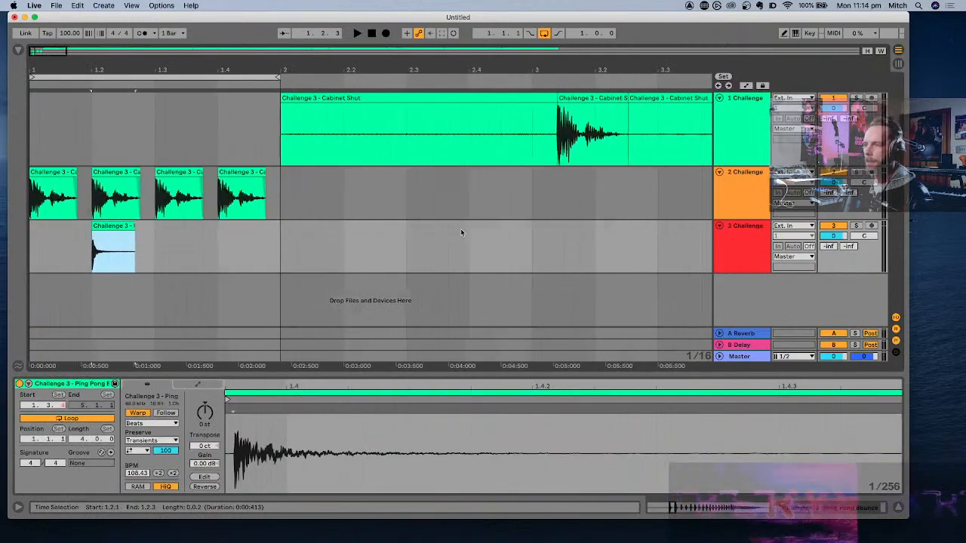
scroll(461, 233, down, 1)
click(218, 240)
key(super+v)
scroll(218, 240, down, 6)
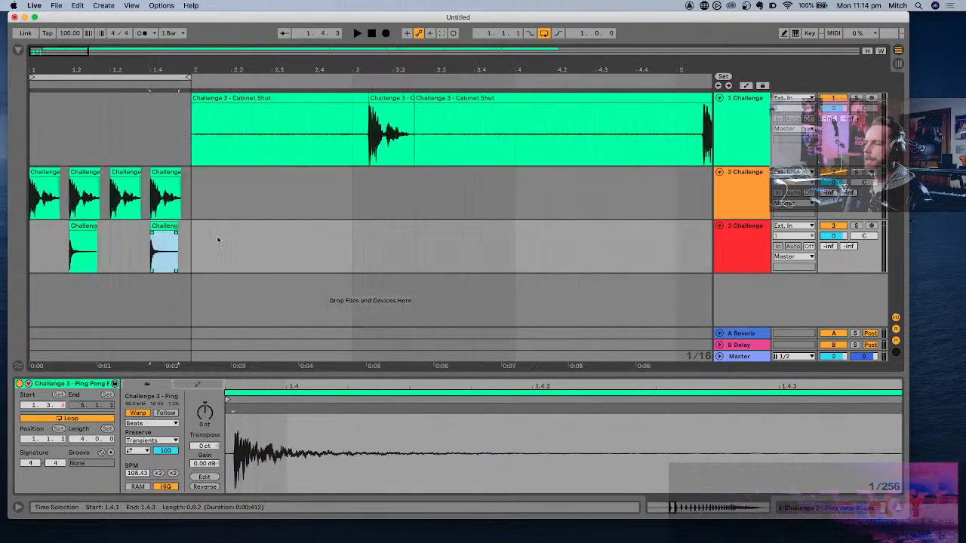
- Play the looped Cabinet Shut and Ping Pong Bounce pattern from 1.1.1
click(32, 171)
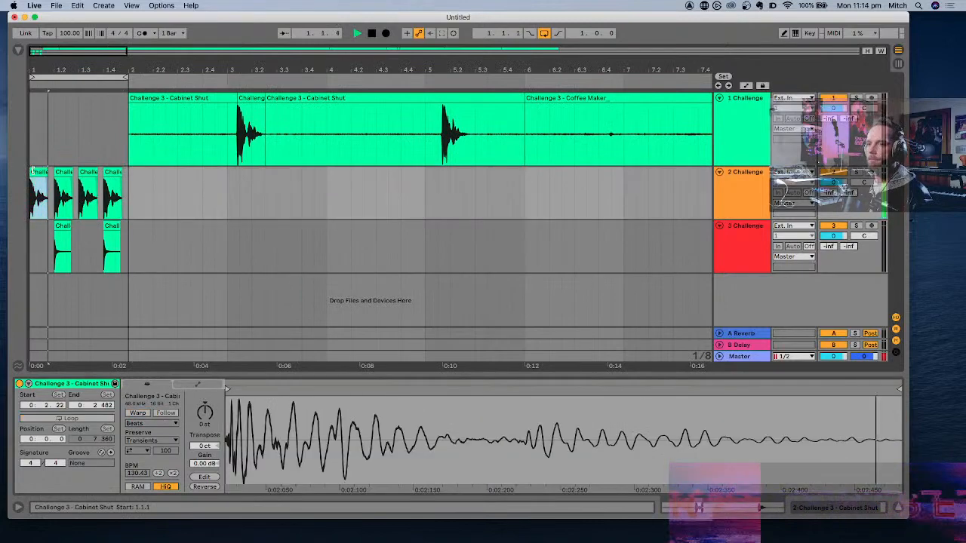
scroll(94, 202, up, 3)
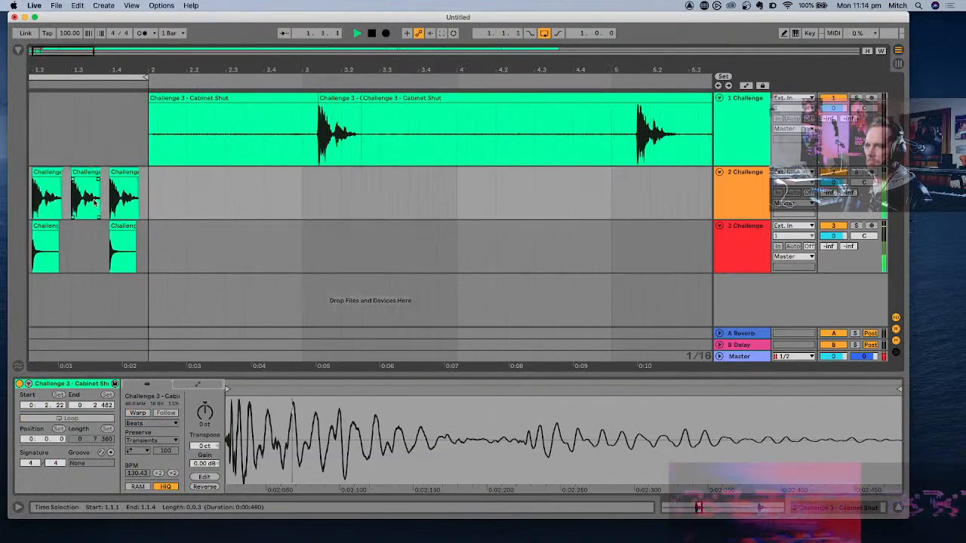
scroll(516, 217, down, 10)
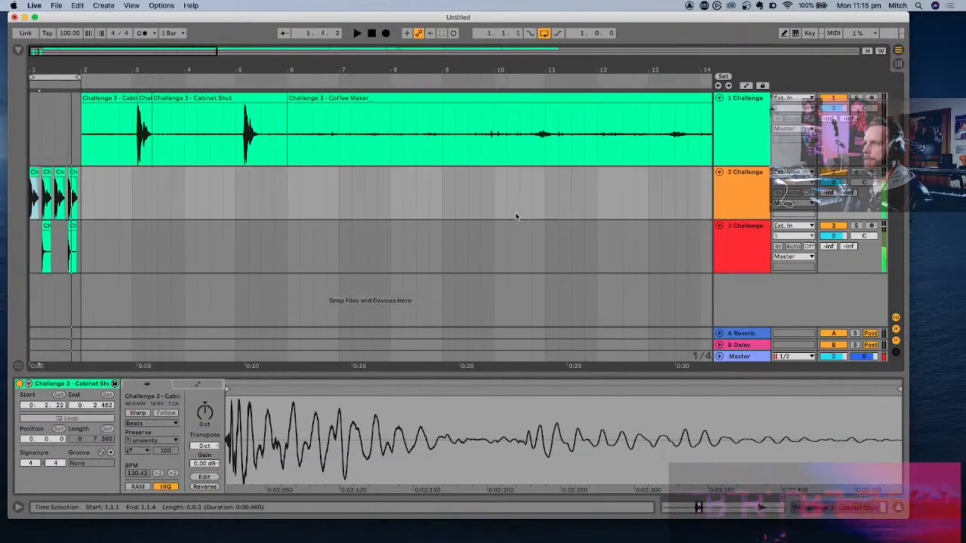
- Audition Gas Stove Ignite from bar 23, then isolate and select its run of clicks between about 22.4.4 and 23.3.4
click(332, 129)
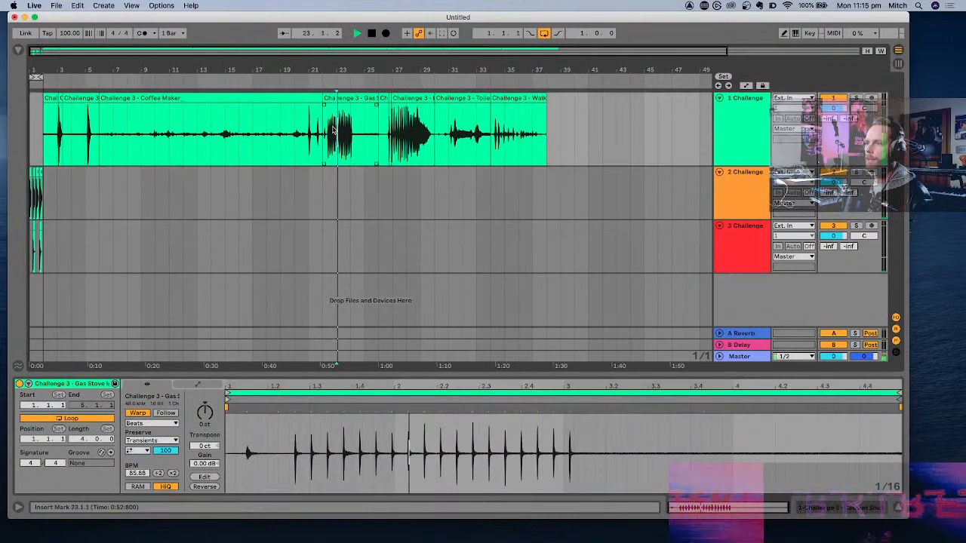
scroll(341, 132, up, 10)
key(space)
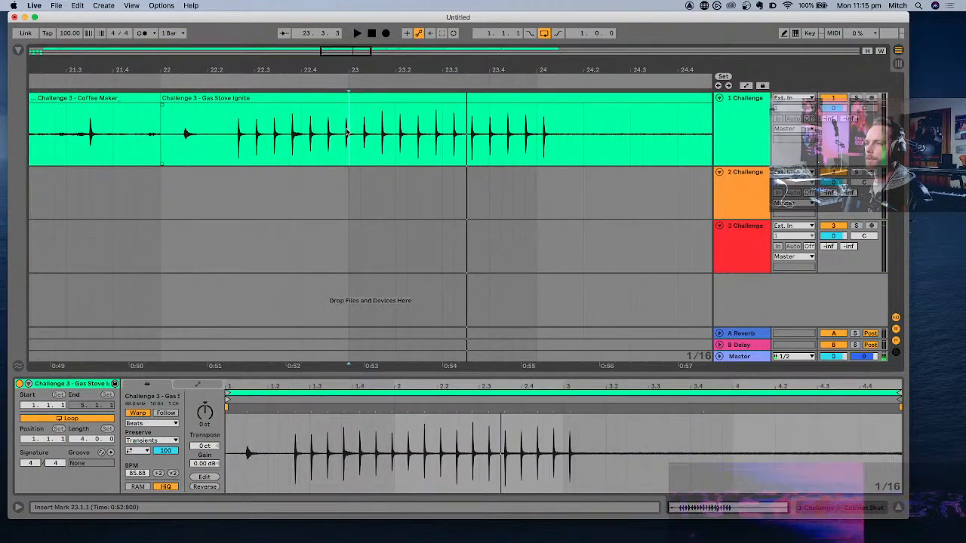
scroll(347, 132, up, 5)
key(super+e)
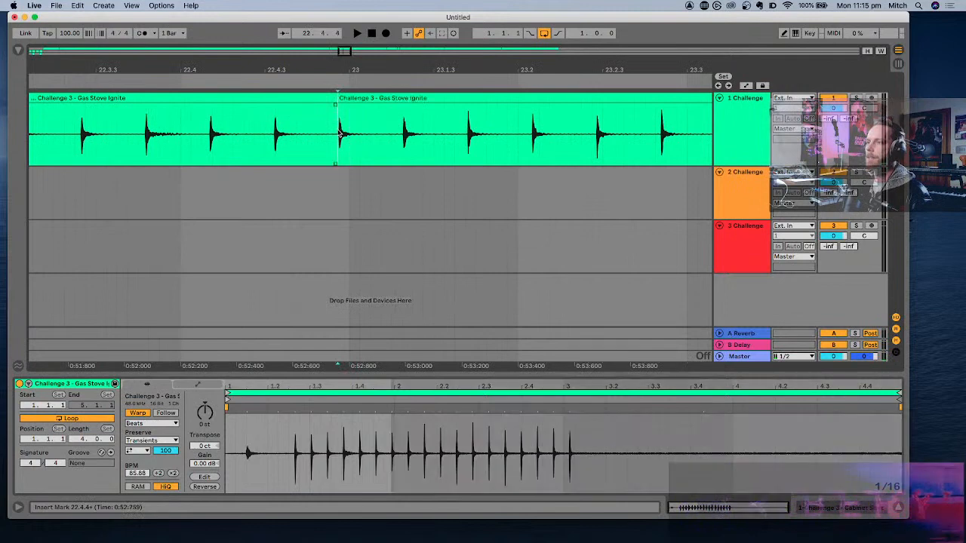
scroll(339, 134, down, 4)
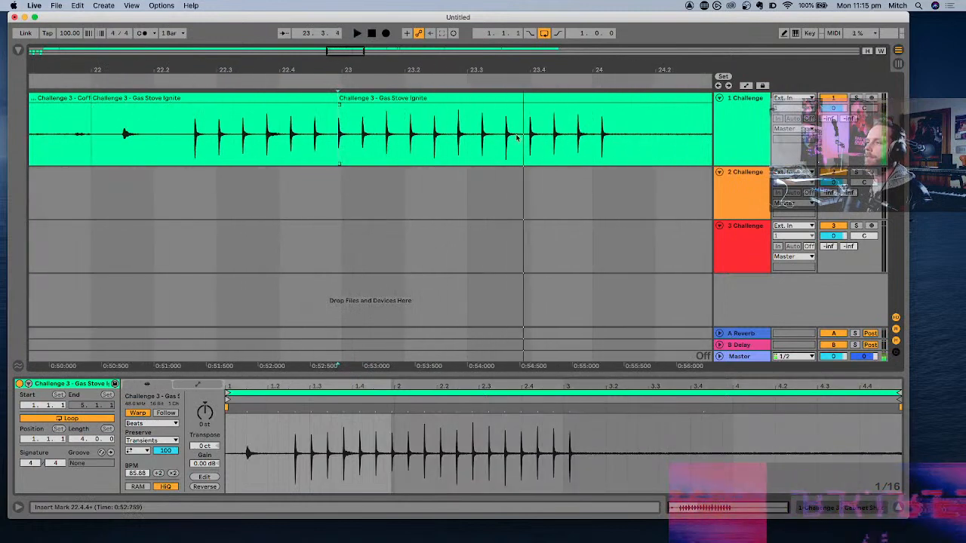
click(528, 134)
key(super+e)
click(494, 100)
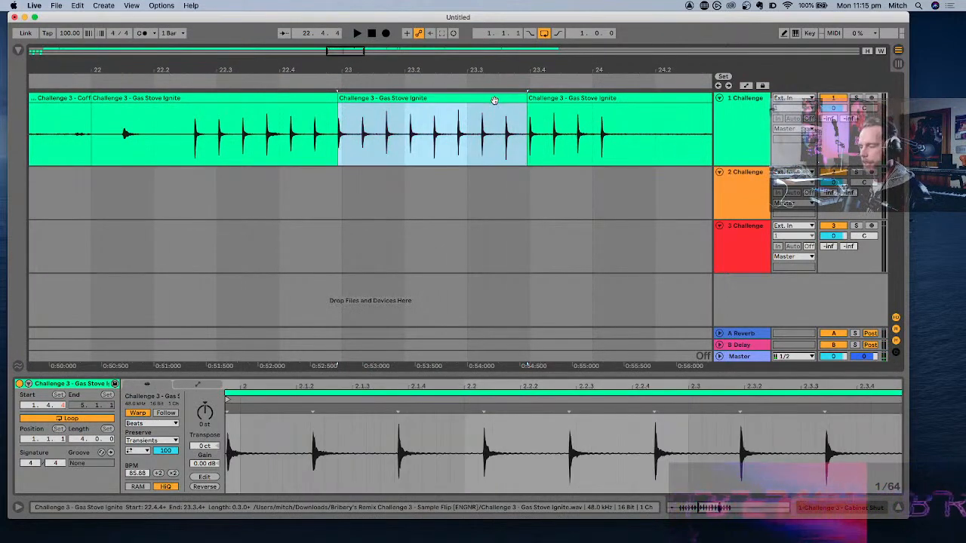
- Insert a new audio track below the third Challenge track and place the copied Gas Stove Ignite clicks on it at 1.1.1
scroll(471, 242, left, 20)
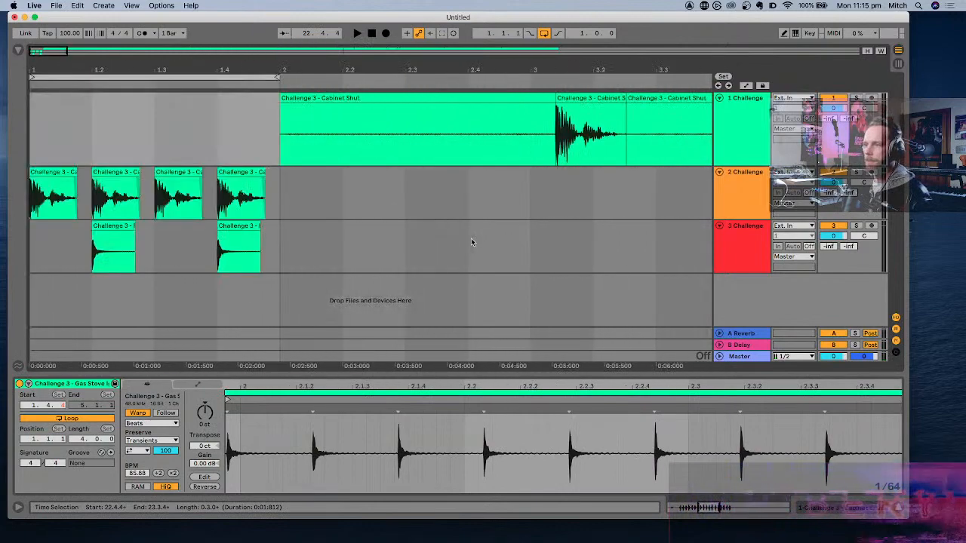
click(747, 240)
key(super+t)
click(48, 305)
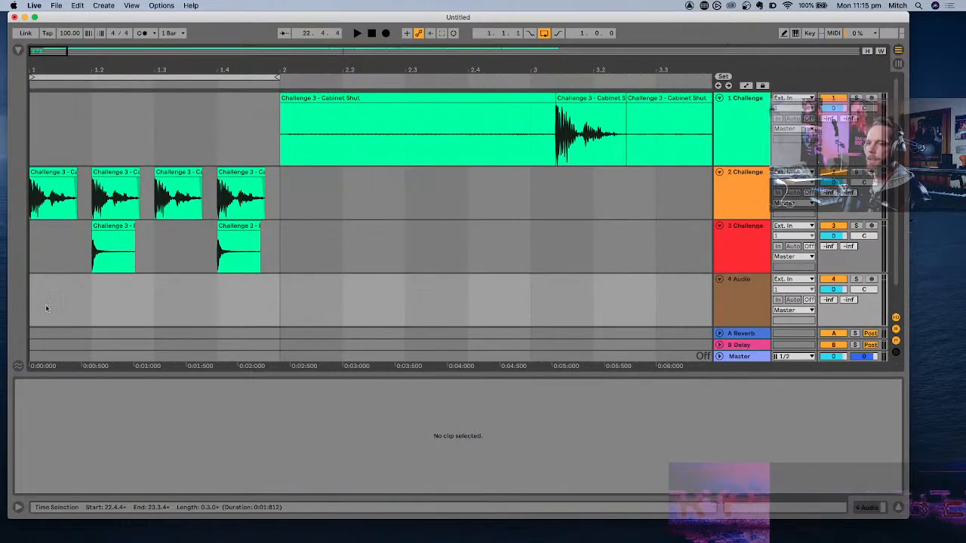
key(super+v)
drag(106, 280, 51, 282)
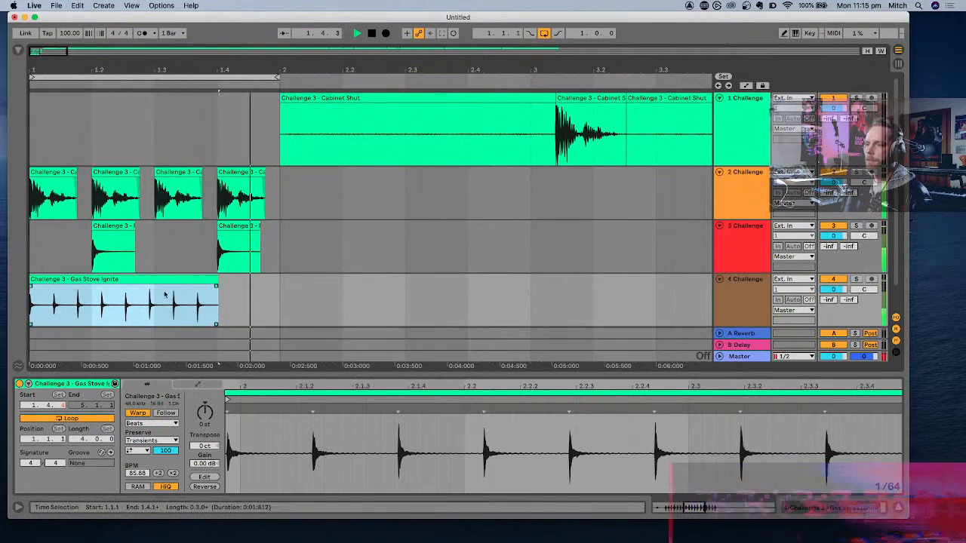
- Extend the fourth track's Gas Stove Ignite clip to about 1.4.3, then time-compress it to end at about 1.4.1 and play the loop
key(space)
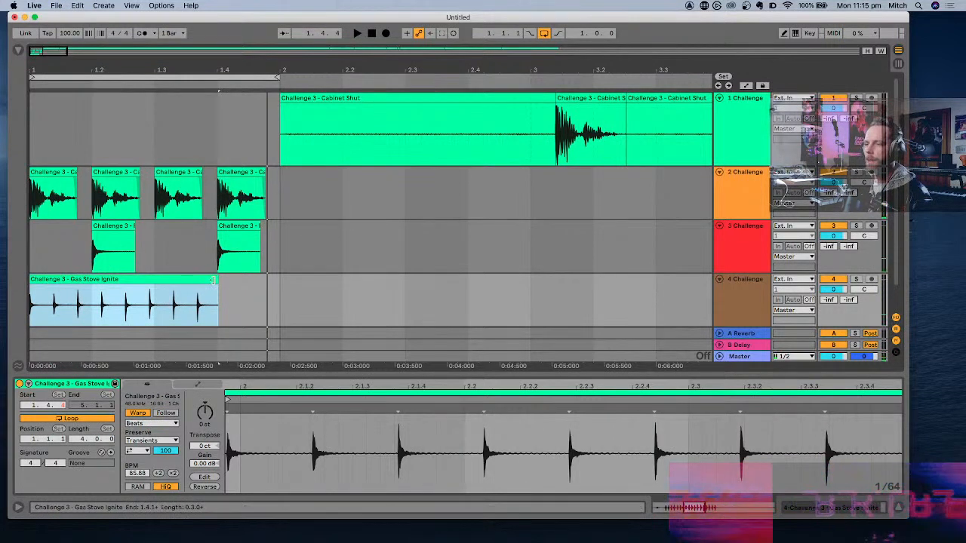
drag(213, 279, 255, 281)
key(space)
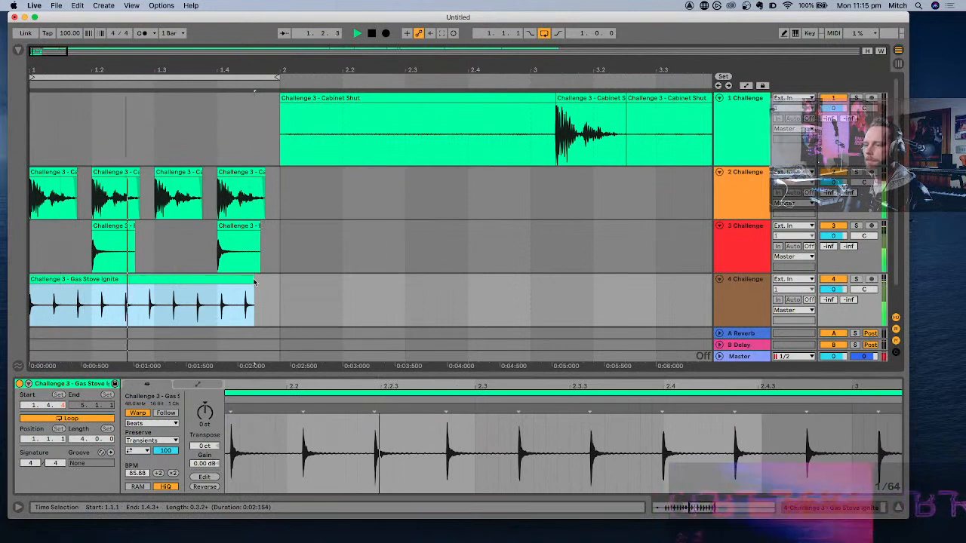
drag(251, 280, 221, 279)
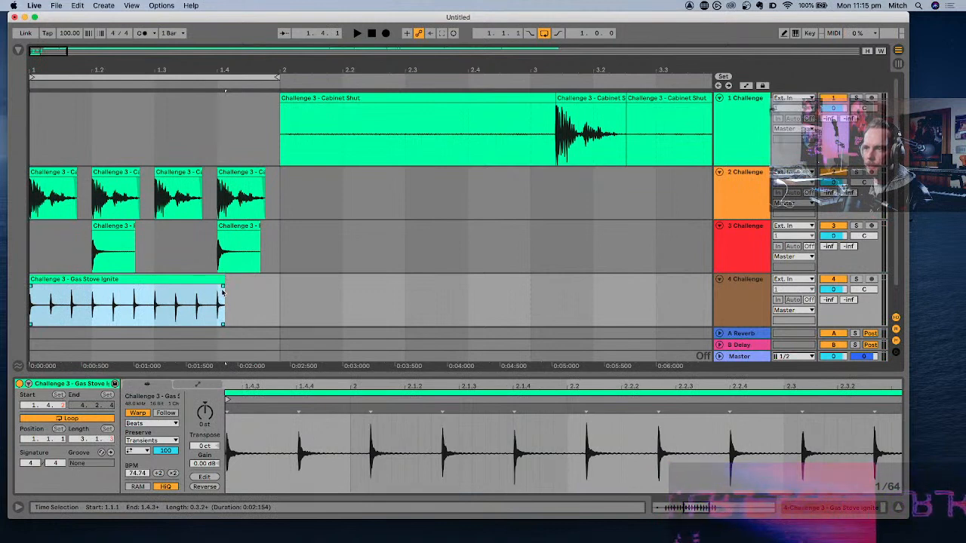
key(space)
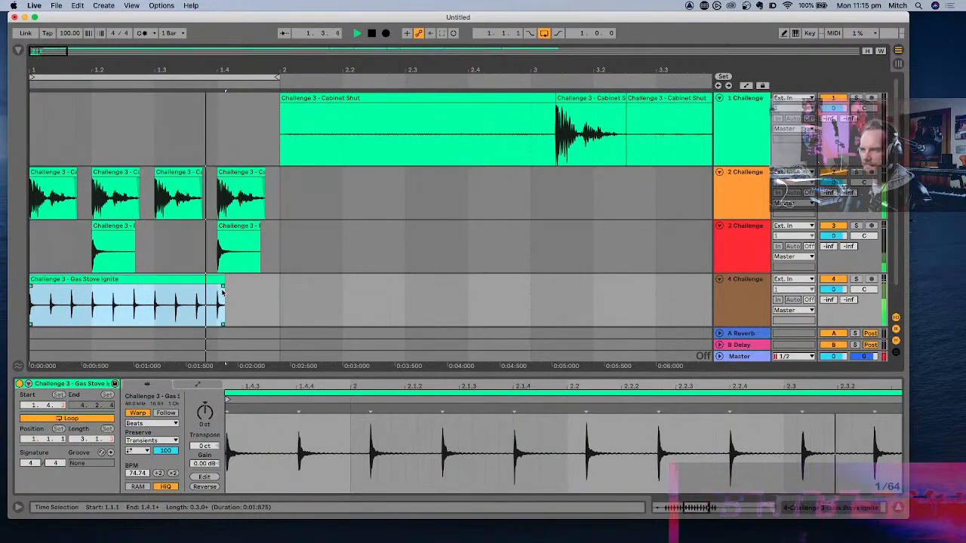
key(space)
- Extend the compressed Gas Stove Ignite clip to the end of bar 1 and play the loop
drag(223, 293, 279, 293)
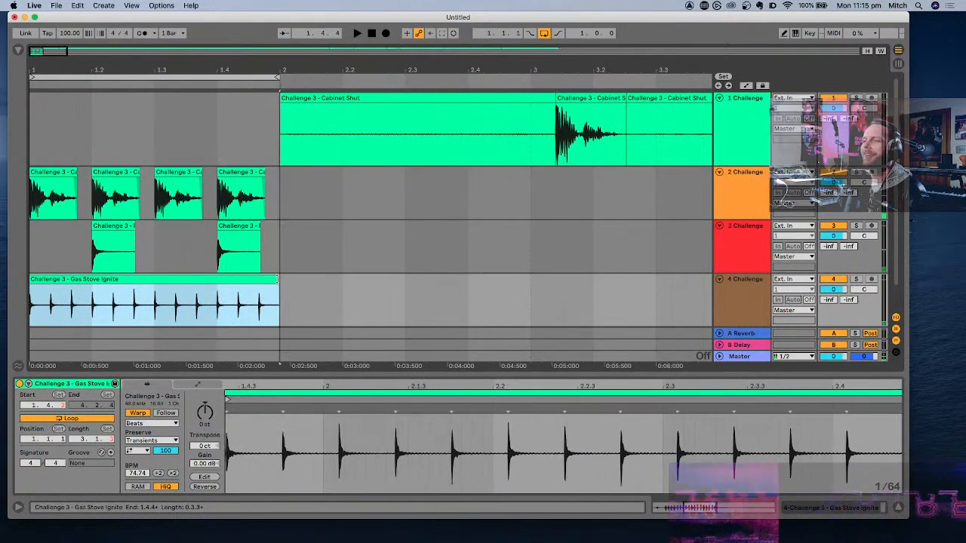
key(space)
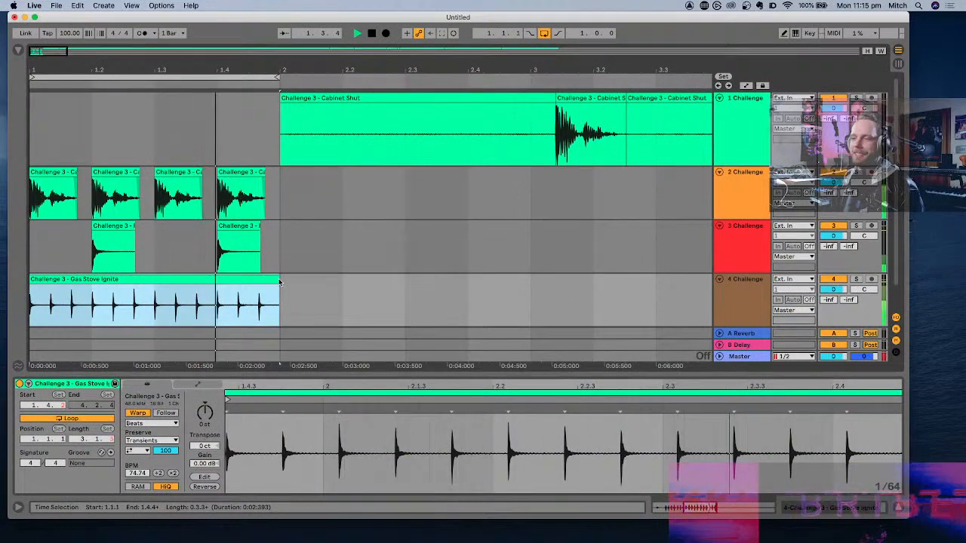
key(space)
click(229, 286)
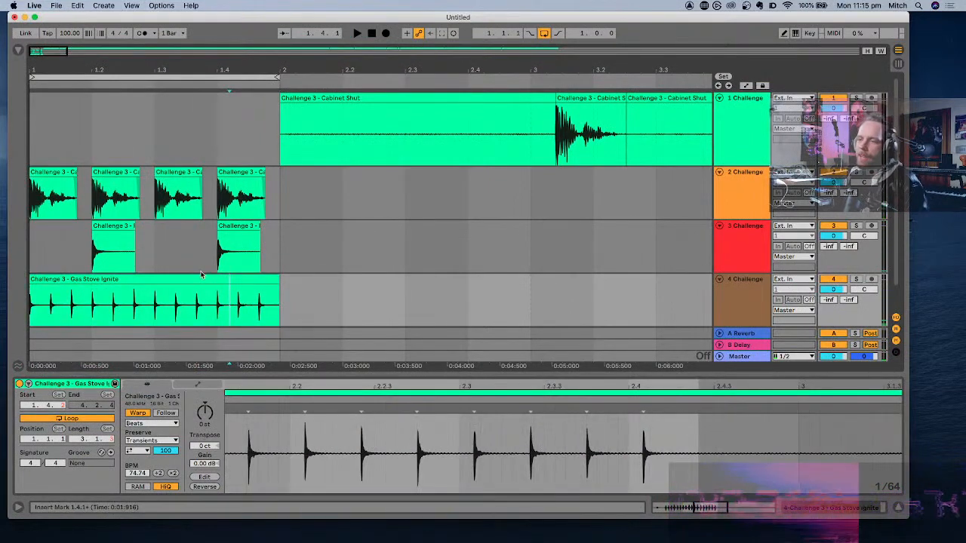
- Audition the Coffee Maker clip on the first track from about 14.2.1
scroll(200, 277, down, 5)
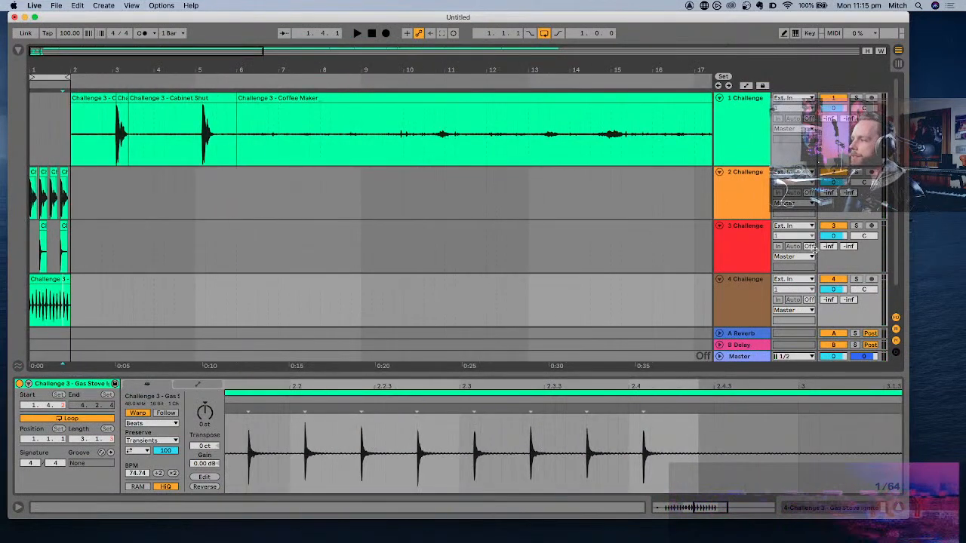
click(581, 137)
scroll(581, 137, right, 5)
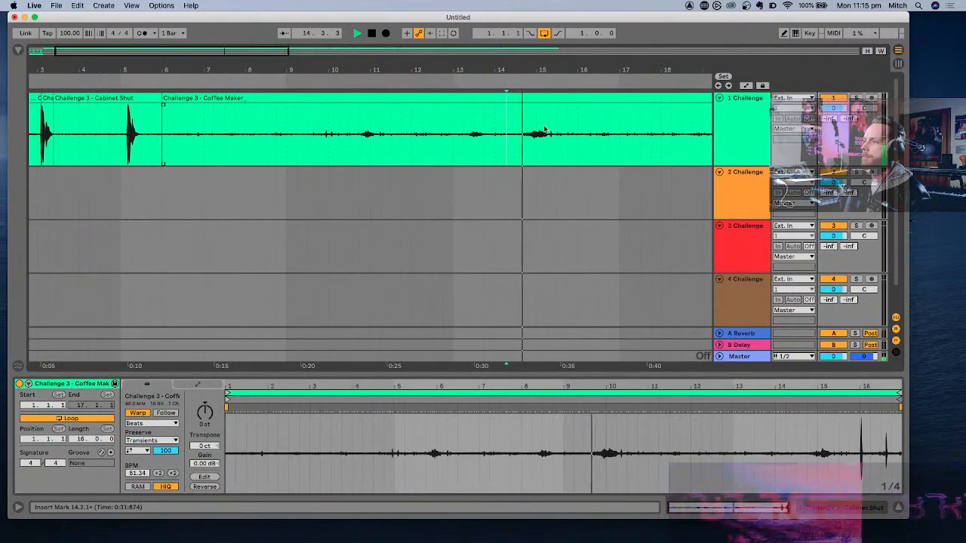
scroll(545, 130, right, 6)
key(space)
- Split the Coffee Maker clip at about 14.4.3 and 15.3.2 and select the isolated segment
click(317, 134)
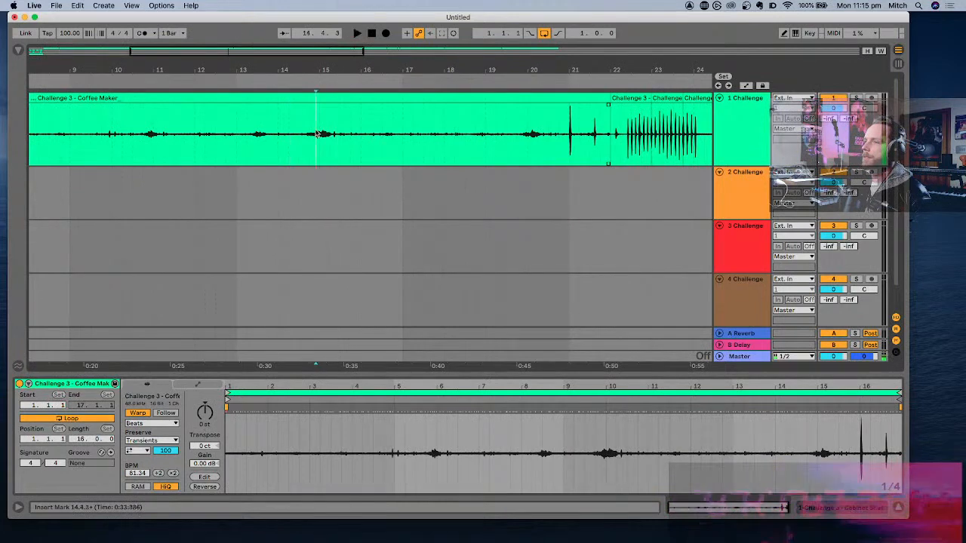
key(space)
key(super+e)
click(344, 132)
key(super+e)
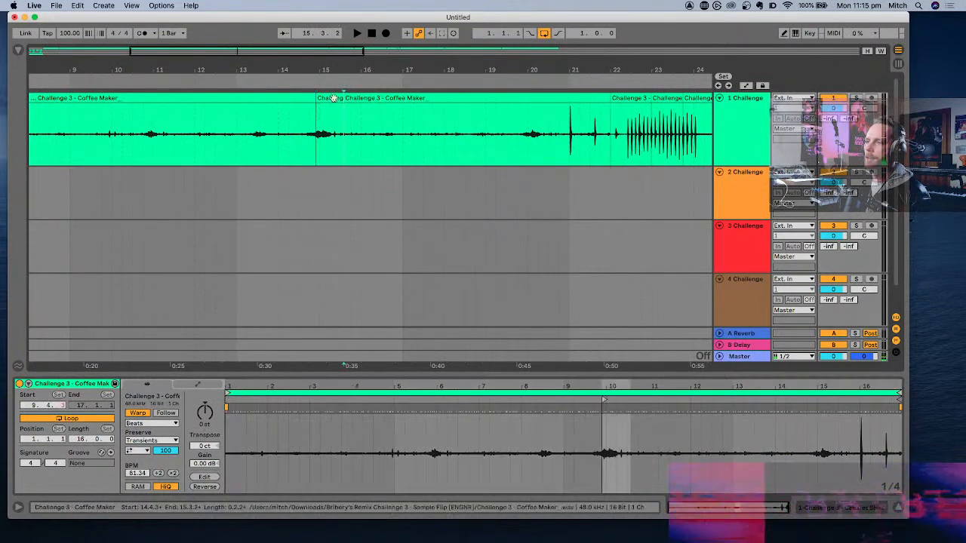
click(334, 98)
- Insert a new audio track below the fourth, place the copied Coffee Maker segment on it at 1.1.1, and play the loop
click(732, 312)
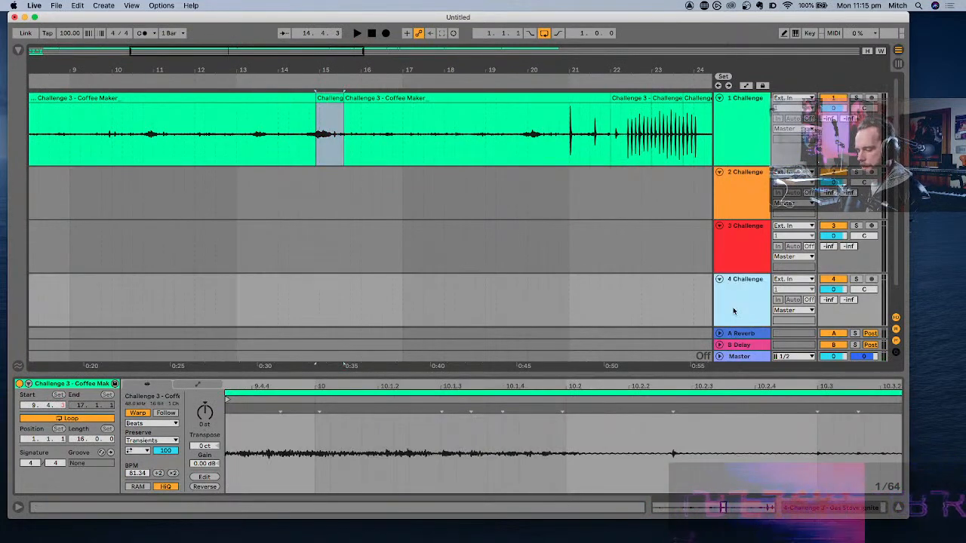
key(super+t)
scroll(657, 293, down, 1)
scroll(657, 294, left, 5)
click(38, 268)
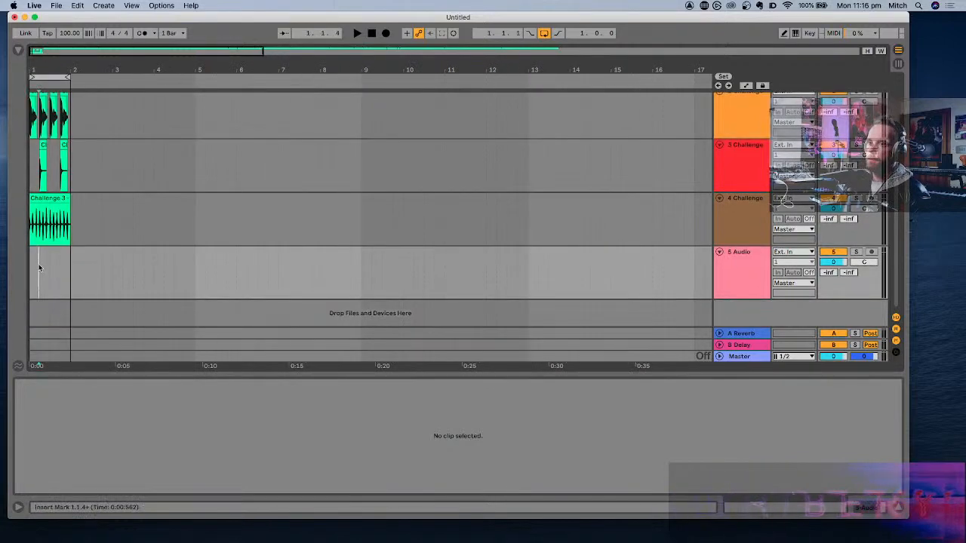
key(super+v)
scroll(39, 268, up, 10)
scroll(40, 267, left, 3)
drag(162, 252, 83, 253)
key(space)
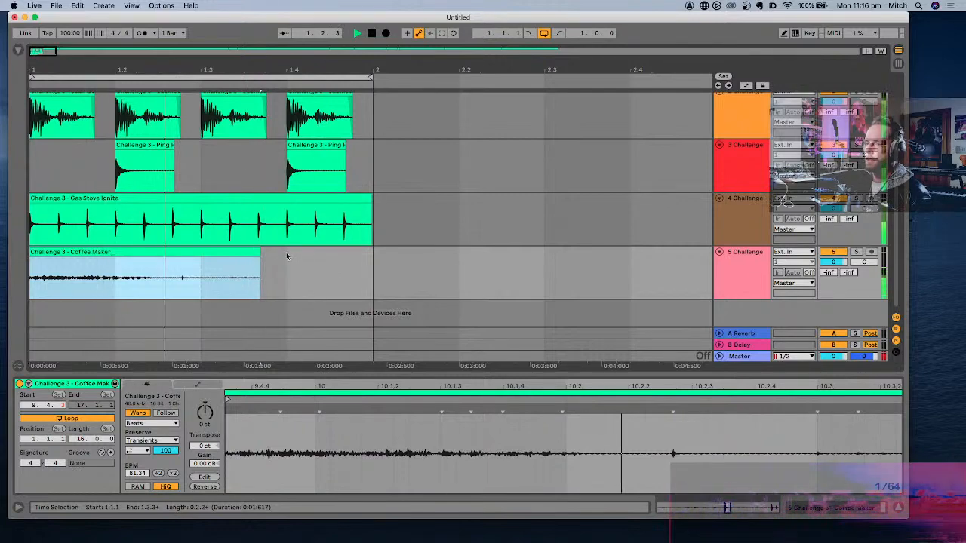
- Audition the remaining Coffee Maker clip on the first track from 20.1.1
key(minus)
scroll(287, 256, right, 4)
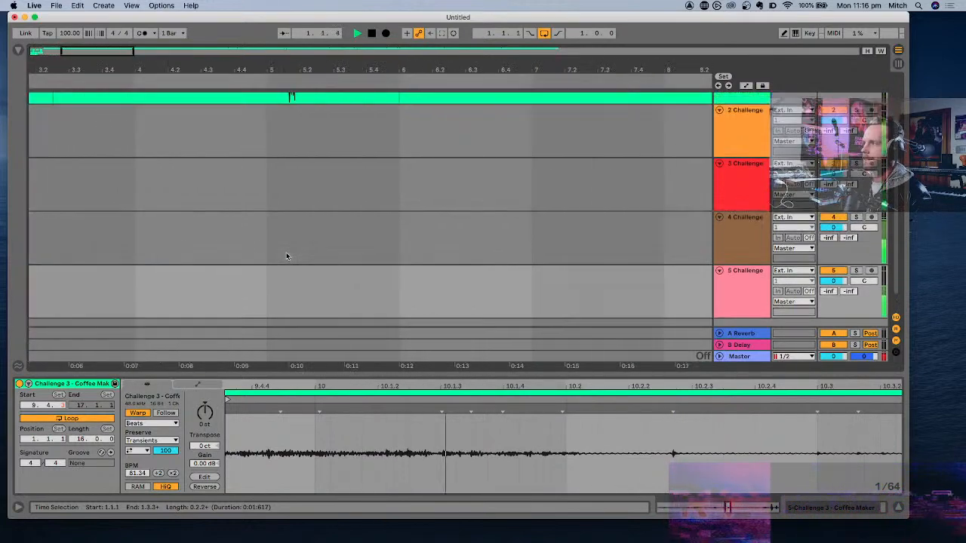
scroll(287, 257, down, 6)
scroll(286, 257, up, 3)
scroll(286, 252, right, 5)
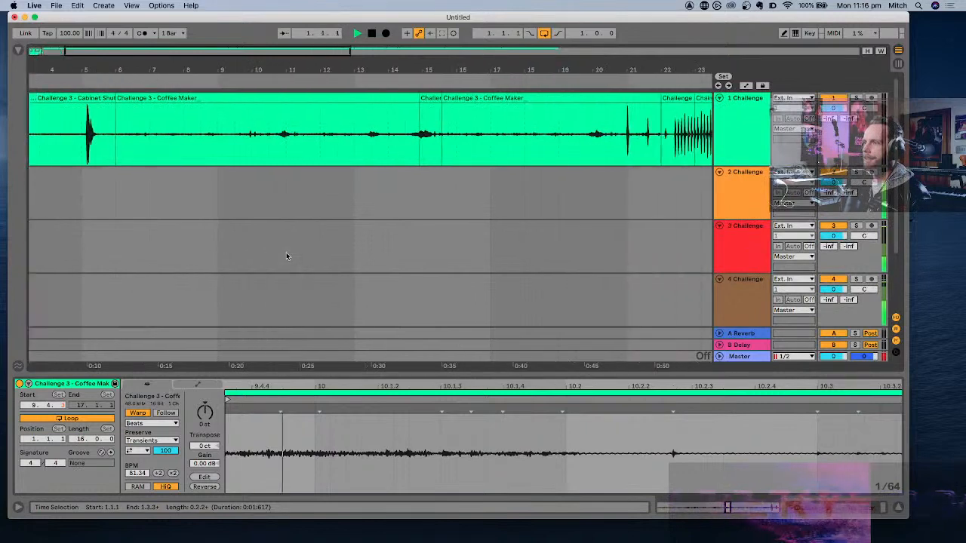
click(441, 140)
click(513, 132)
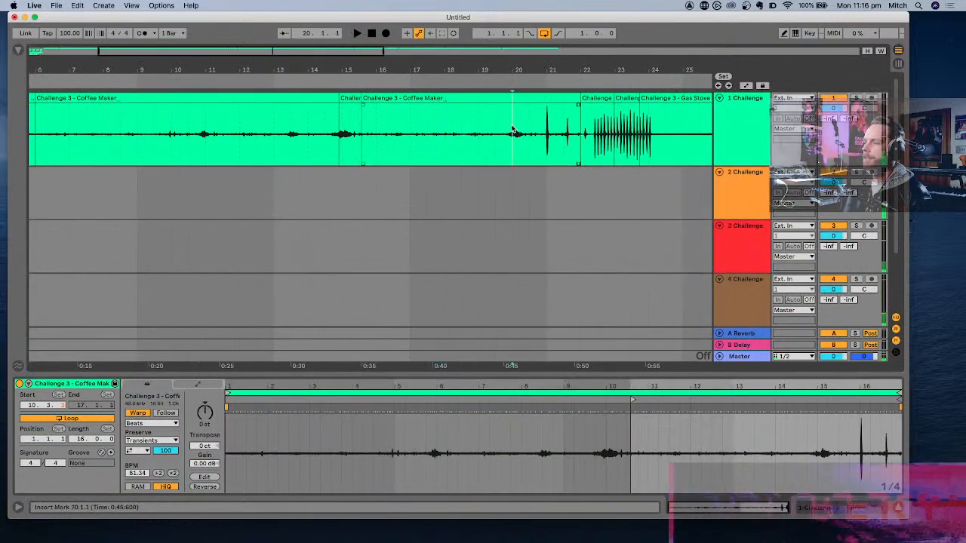
key(space)
key(space)
scroll(514, 129, up, 5)
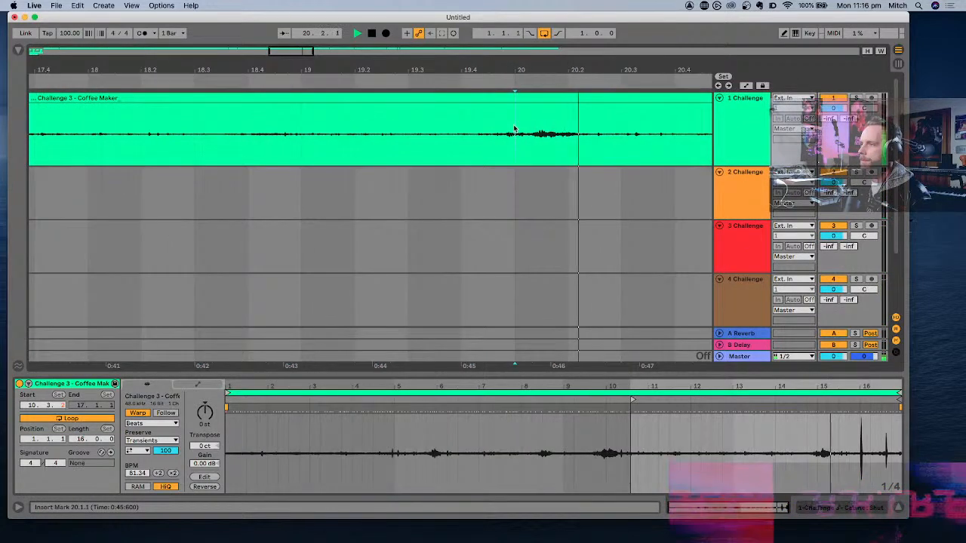
key(space)
- Replay Coffee Maker from about 20.1.2 to pinpoint where its last swell starts
click(540, 129)
key(space)
scroll(541, 129, right, 2)
key(space)
key(space)
key(space)
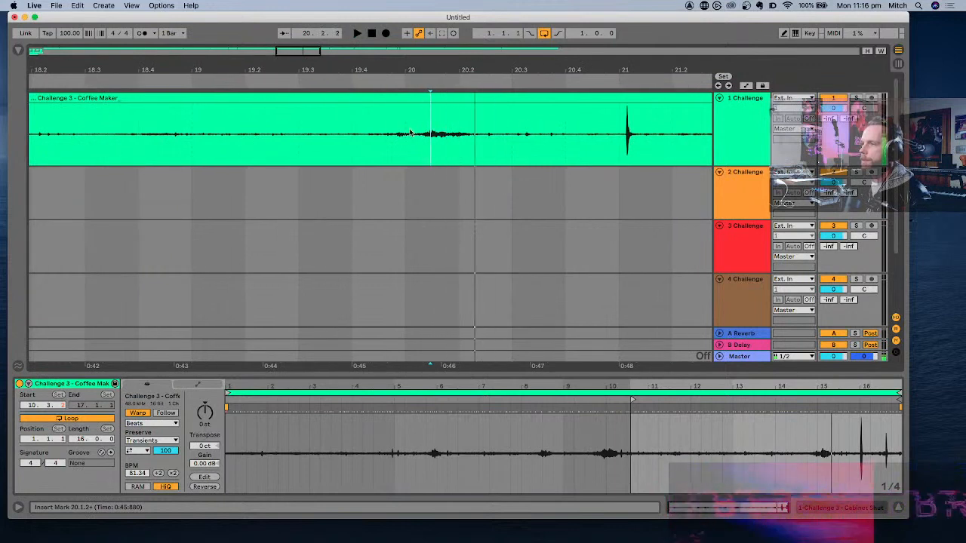
- Split the Coffee Maker clip at about 20.1.2 and 20.3.1 and select the isolated segment
key(space)
click(421, 132)
key(space)
key(super+e)
key(space)
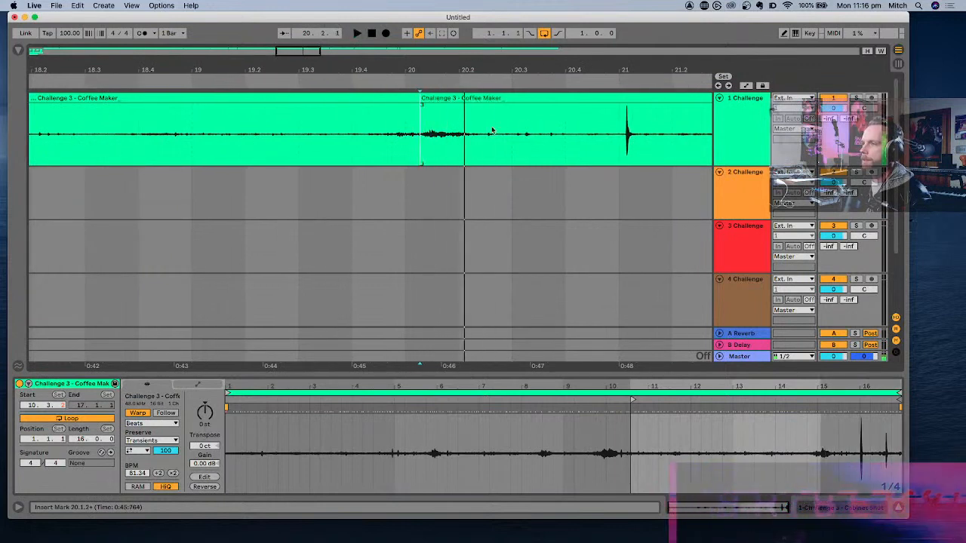
click(523, 124)
key(super+e)
click(504, 98)
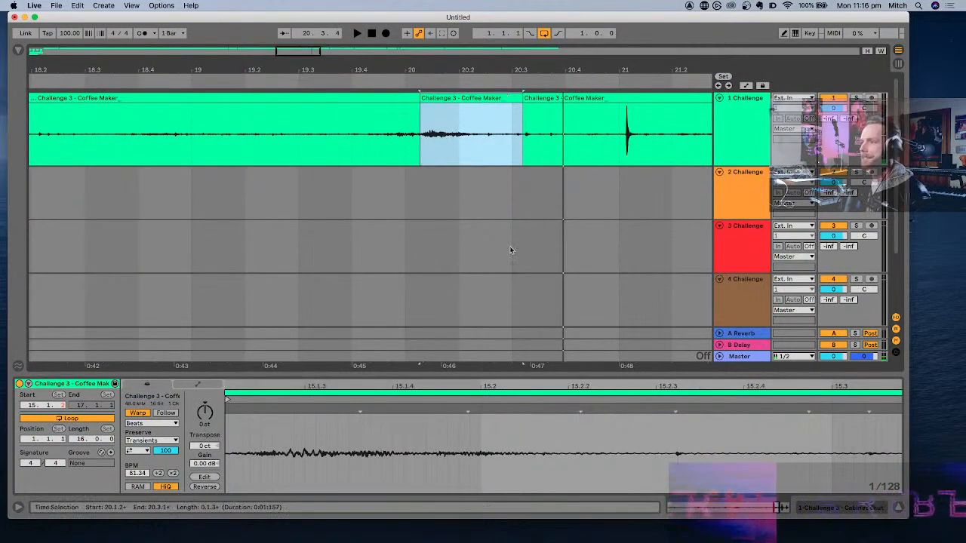
- Insert a new audio track below the fifth, paste the second Coffee Maker segment, move it to about 1.2.4, and play the loop
scroll(511, 249, down, 3)
scroll(512, 249, left, 20)
scroll(609, 247, left, 10)
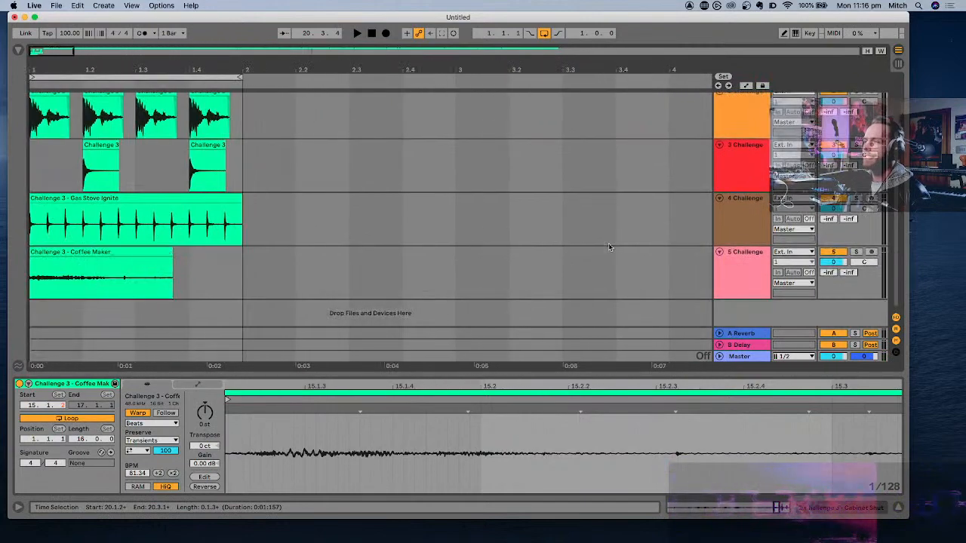
click(749, 267)
key(super+t)
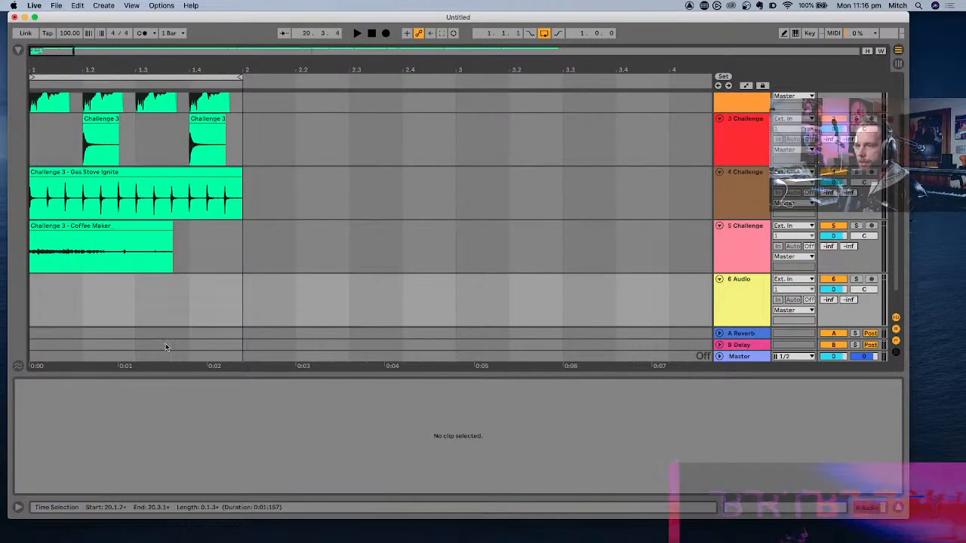
click(64, 280)
key(super+v)
drag(87, 280, 207, 282)
key(space)
key(space)
key(space)
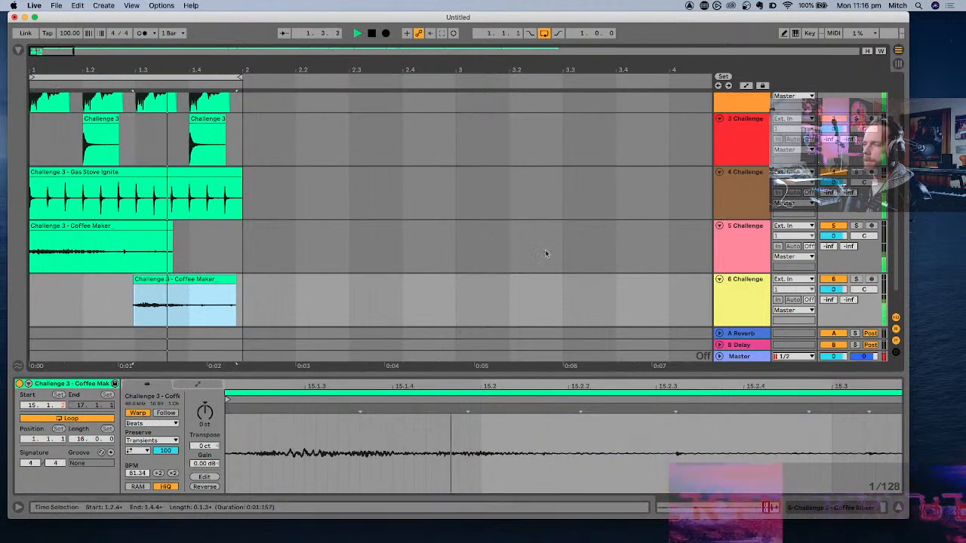
- Pan the fifth track to 31L and the sixth track to 32R, then play the loop to check the stereo placement
key(space)
drag(864, 236, 864, 240)
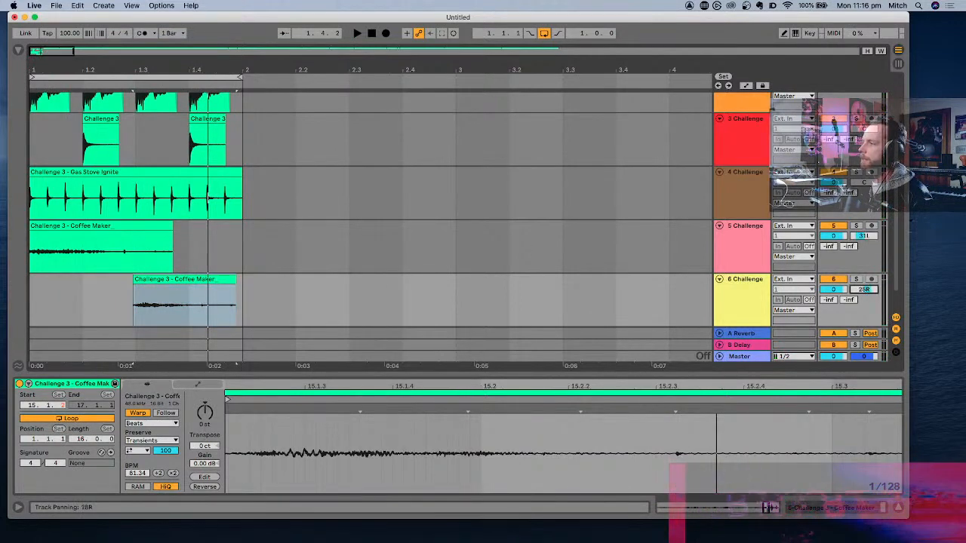
key(space)
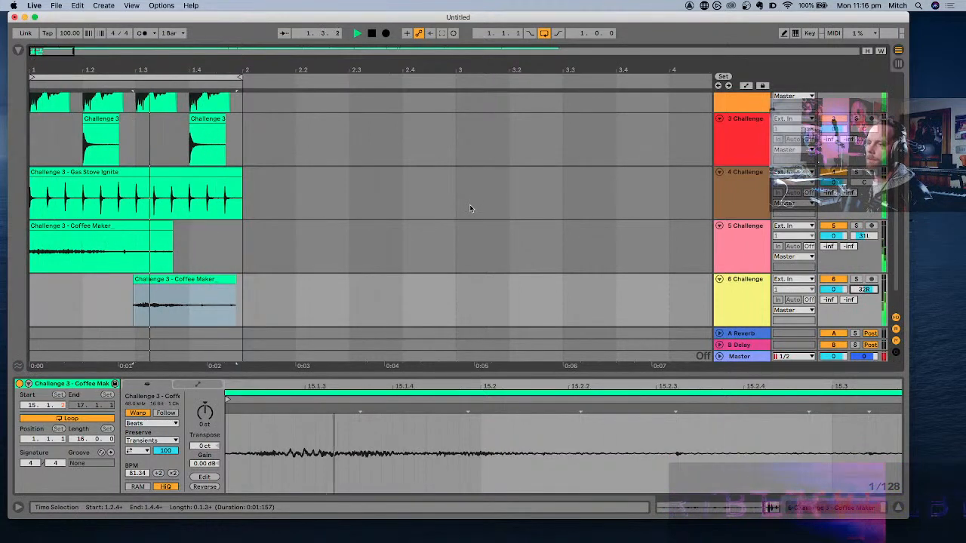
key(space)
- Select the Coffee Maker clip on the sixth track and look through the installed VST plug-ins in the browser
click(181, 280)
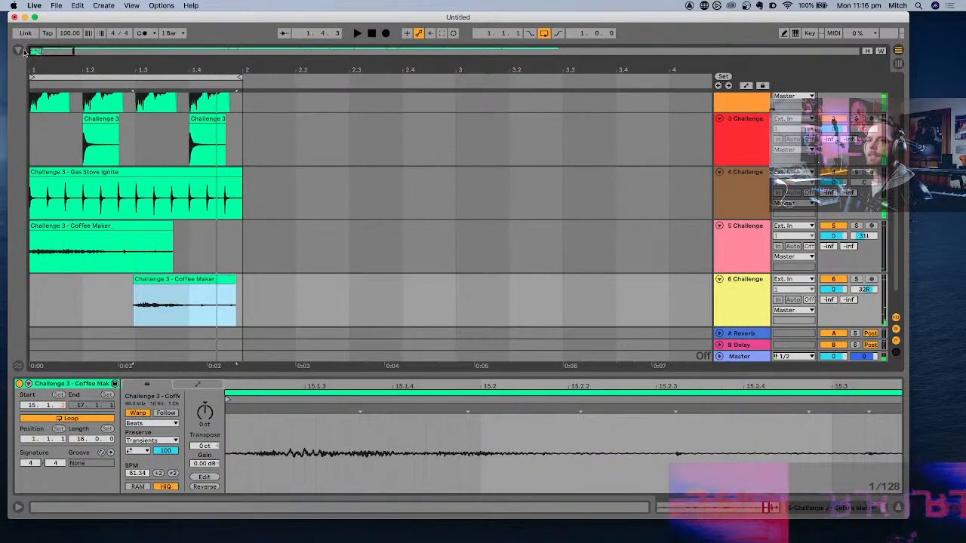
click(21, 51)
click(42, 77)
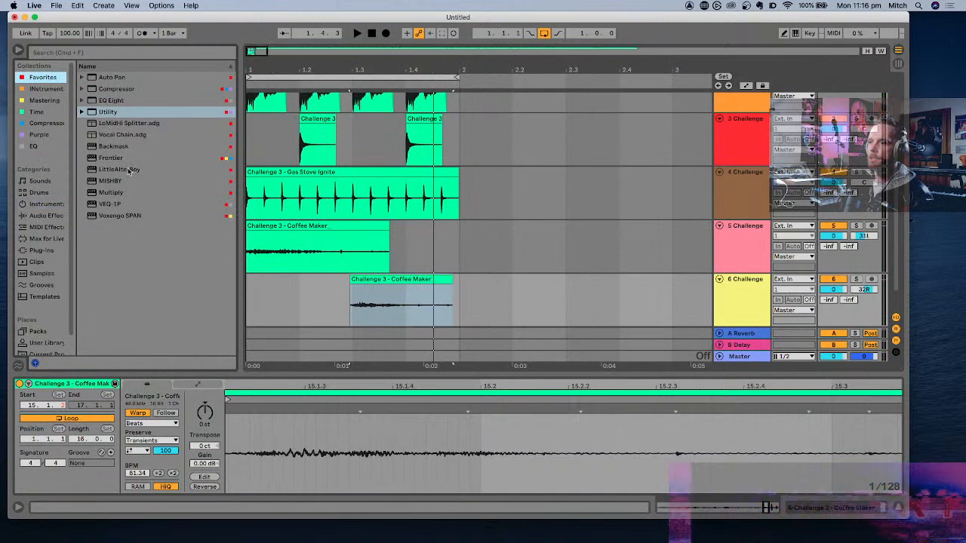
click(36, 249)
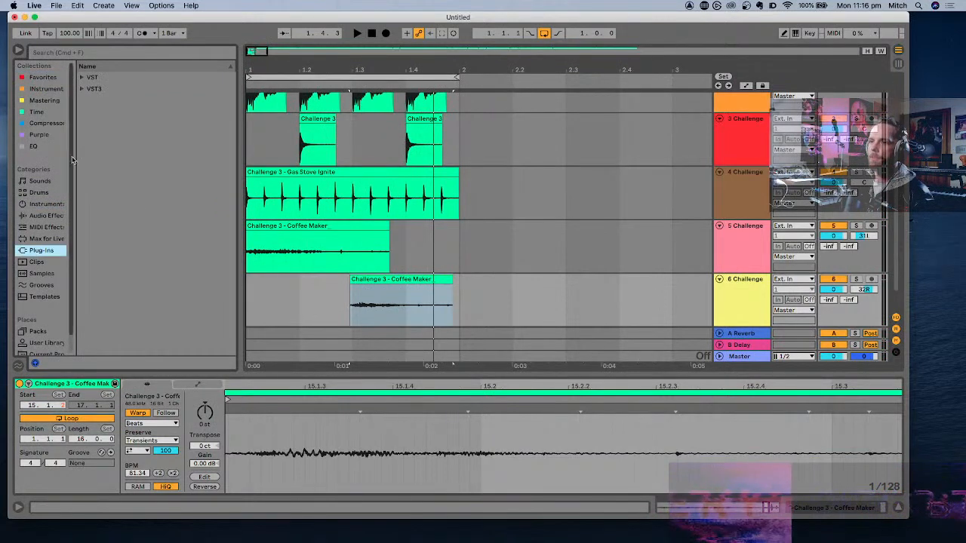
click(83, 78)
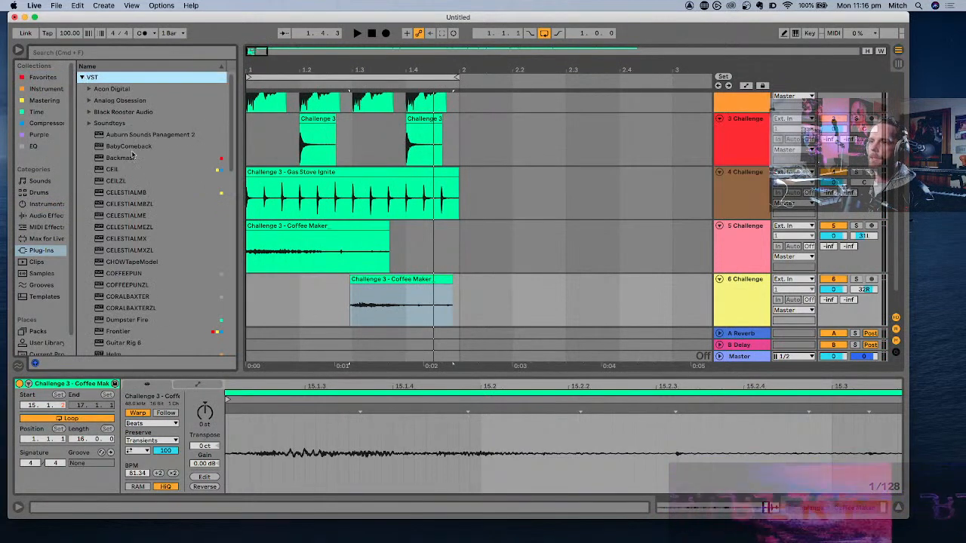
scroll(132, 155, down, 15)
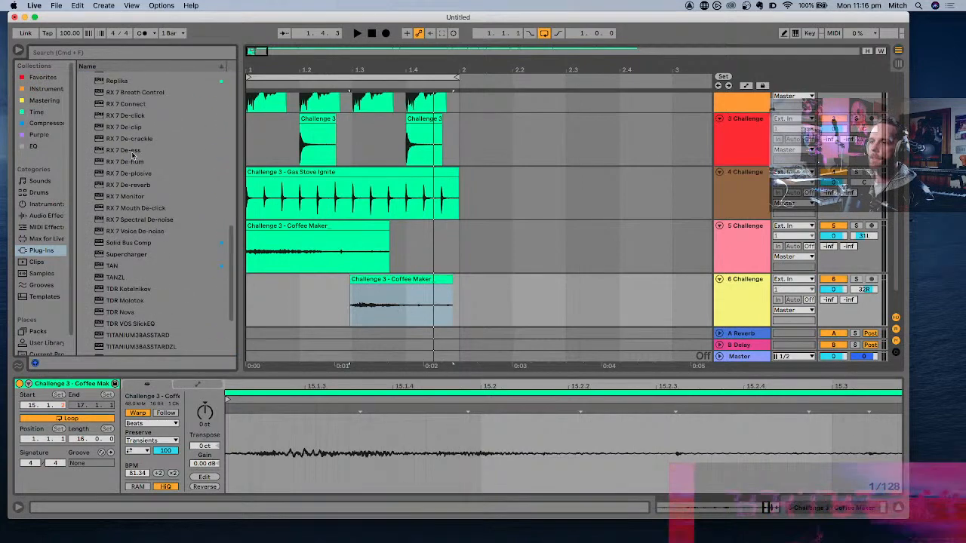
scroll(132, 155, up, 15)
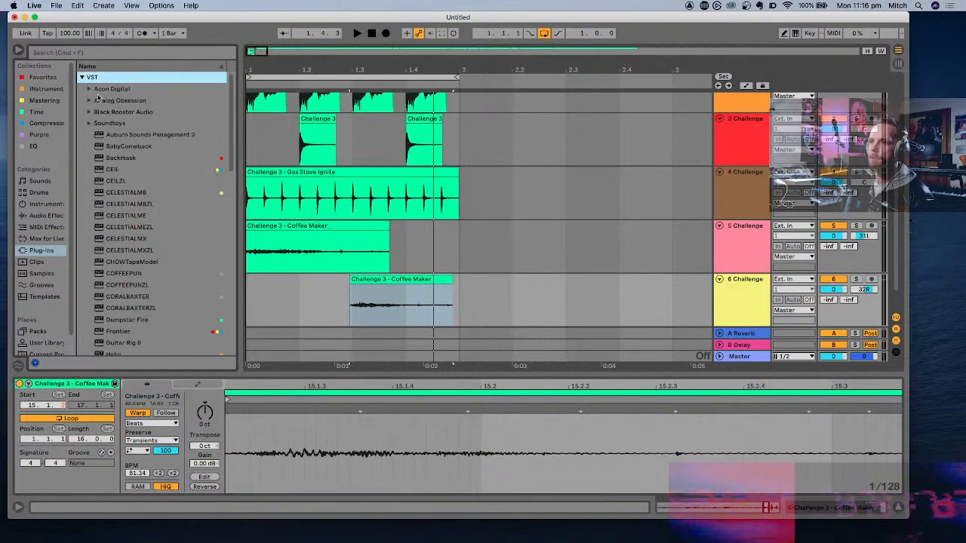
- Find MAutoPitch in the MeldaProduction folder of the VST3 plug-ins and add it to the sixth track
click(82, 78)
click(82, 89)
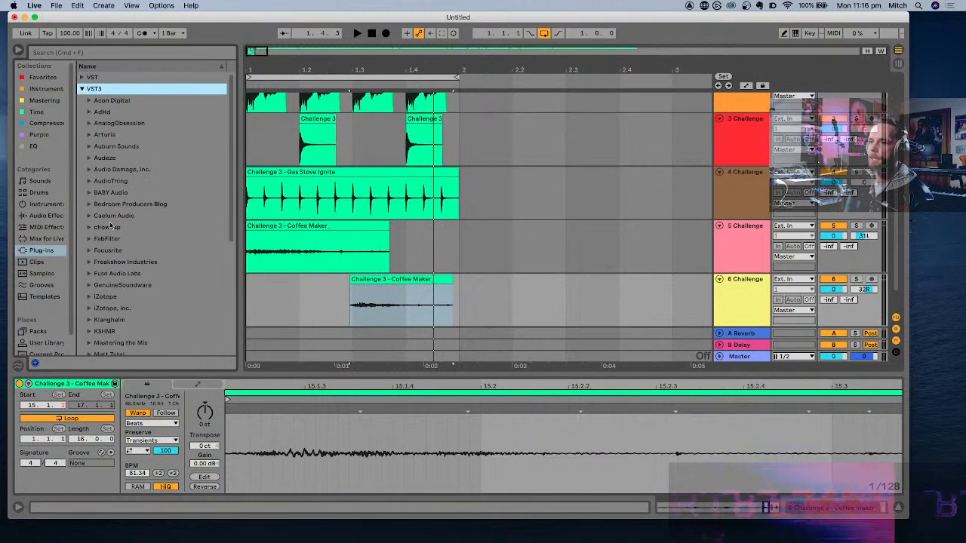
scroll(110, 226, down, 5)
click(89, 187)
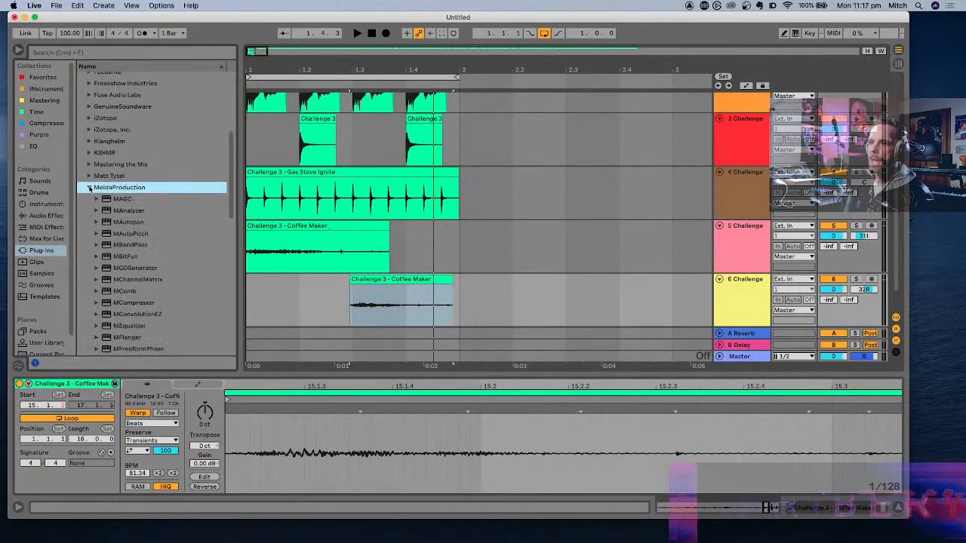
scroll(157, 204, down, 10)
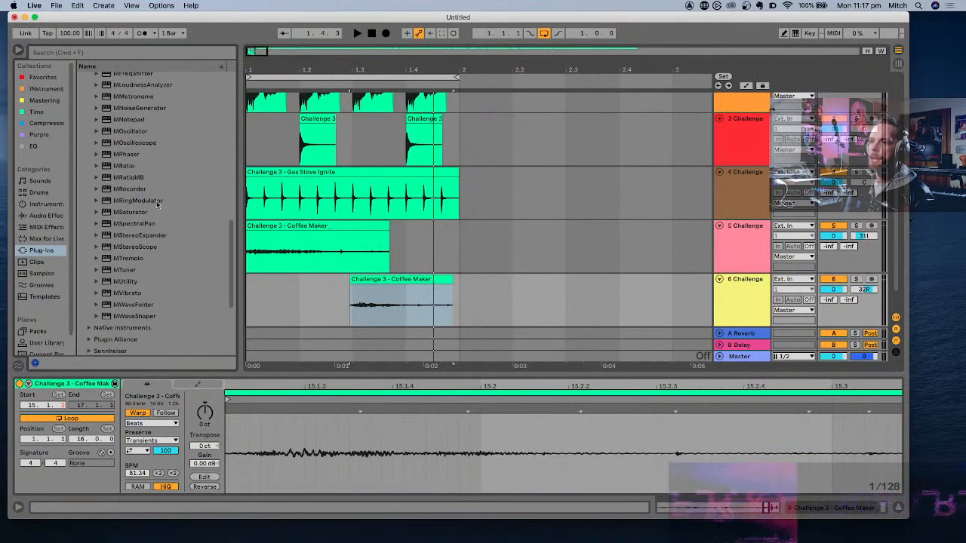
scroll(168, 181, up, 7)
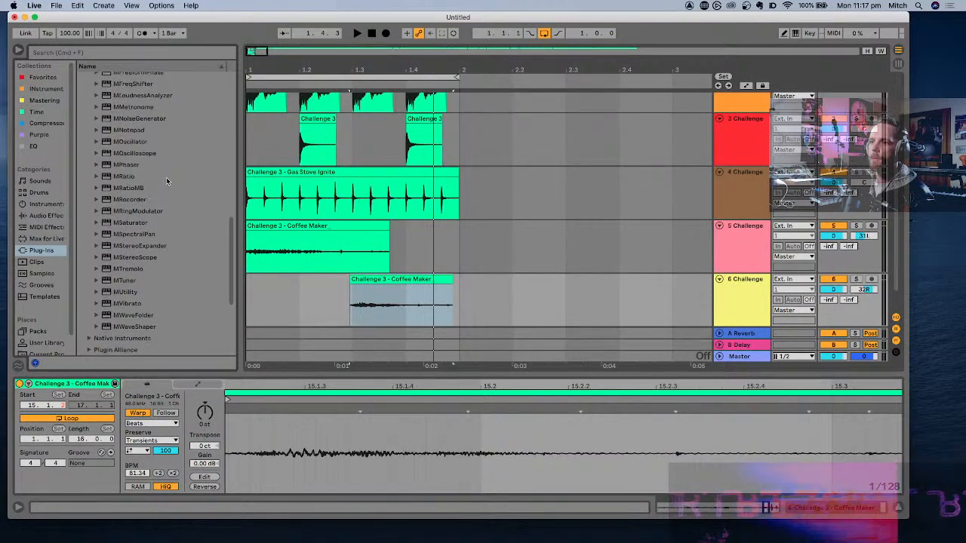
scroll(167, 181, up, 3)
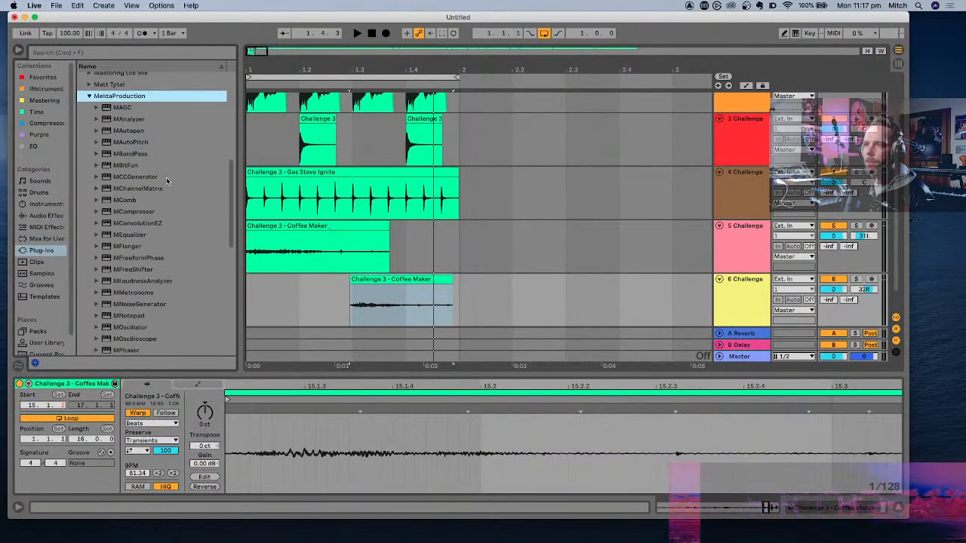
click(140, 142)
drag(334, 302, 335, 302)
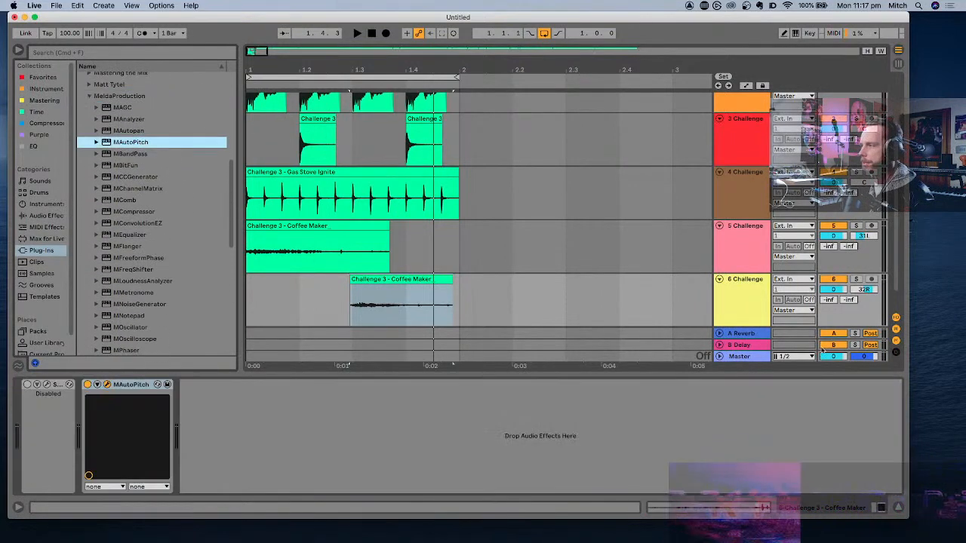
- Solo the sixth track, loop only its Coffee Maker clip, and play it briefly through MAutoPitch
click(856, 279)
click(427, 280)
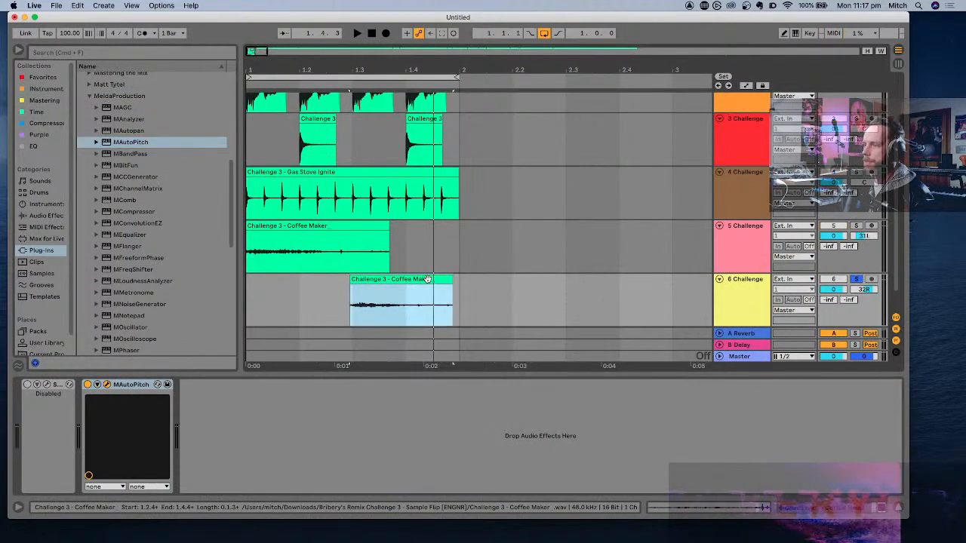
key(super+l)
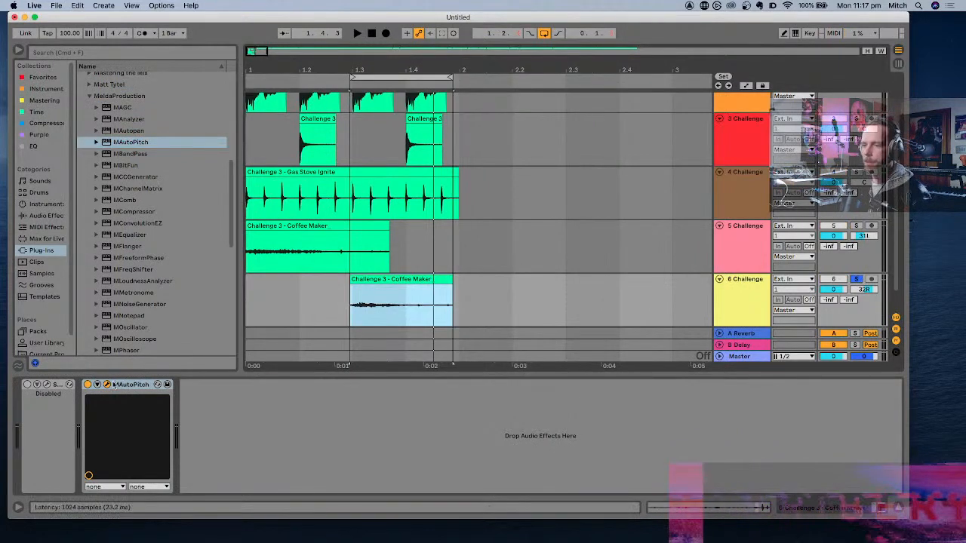
key(space)
- Set the MAutoPitch scale to Minor while the clip loops, and move the plug-in window clear of the sixth track
key(space)
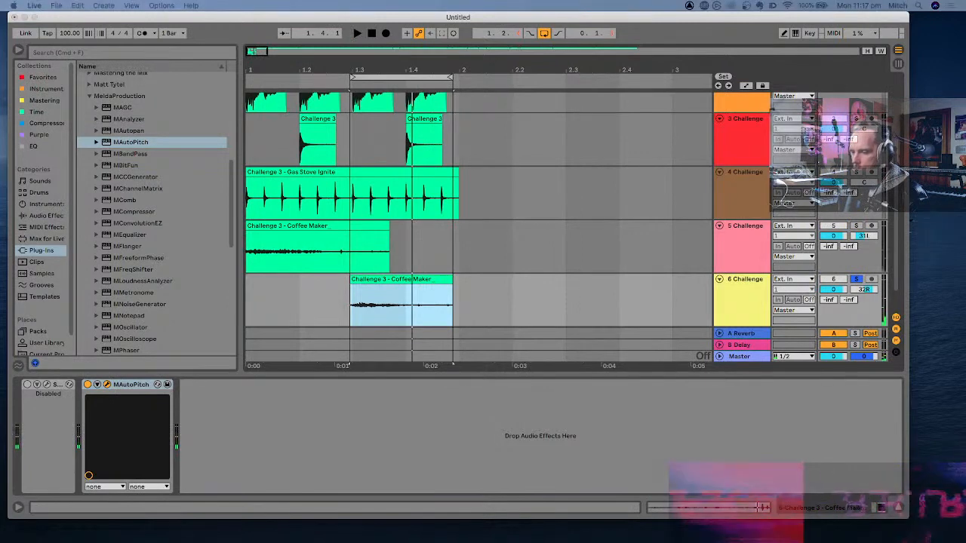
drag(483, 542, 535, 142)
key(space)
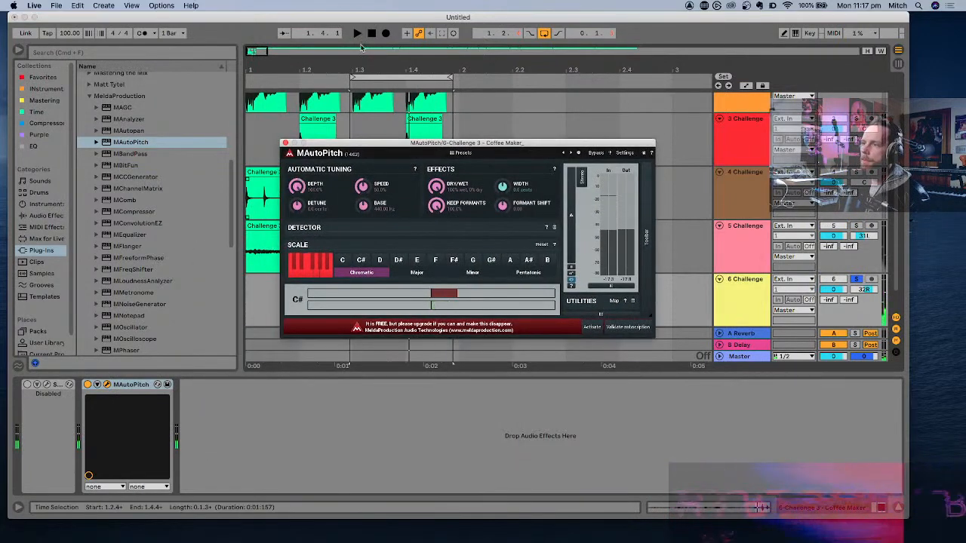
click(472, 274)
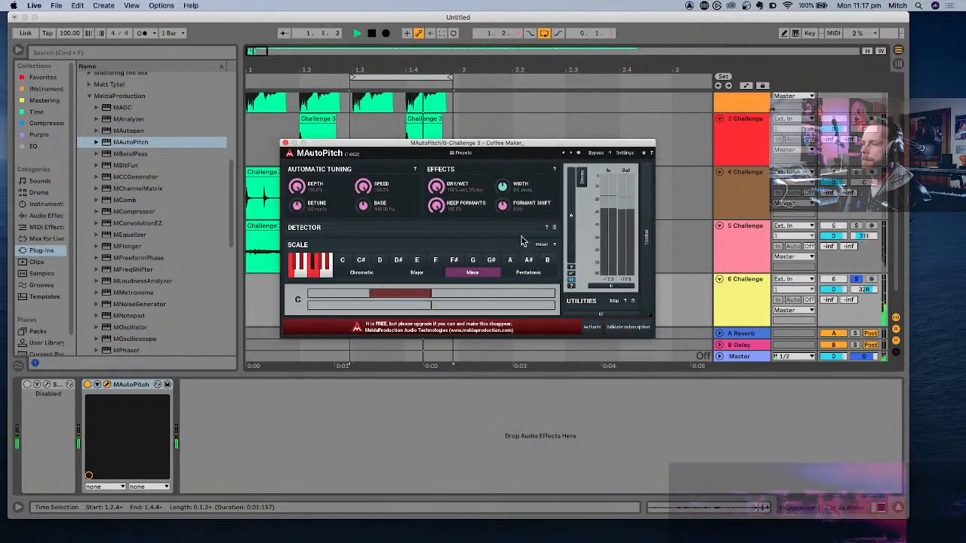
drag(443, 143, 672, 340)
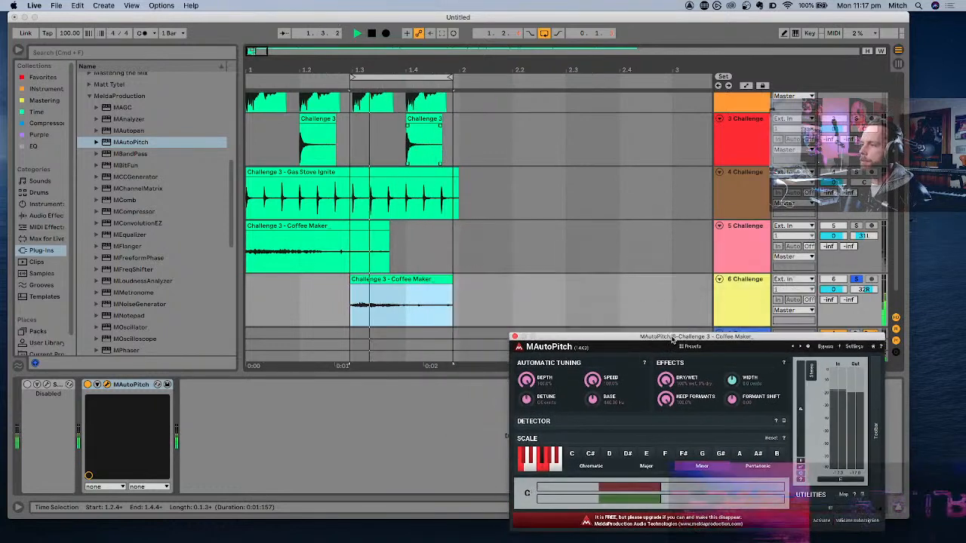
- Stop playback, split the sixth track's Coffee Maker clip at about 1.4.1, and raise the gain of its second segment
click(411, 305)
key(space)
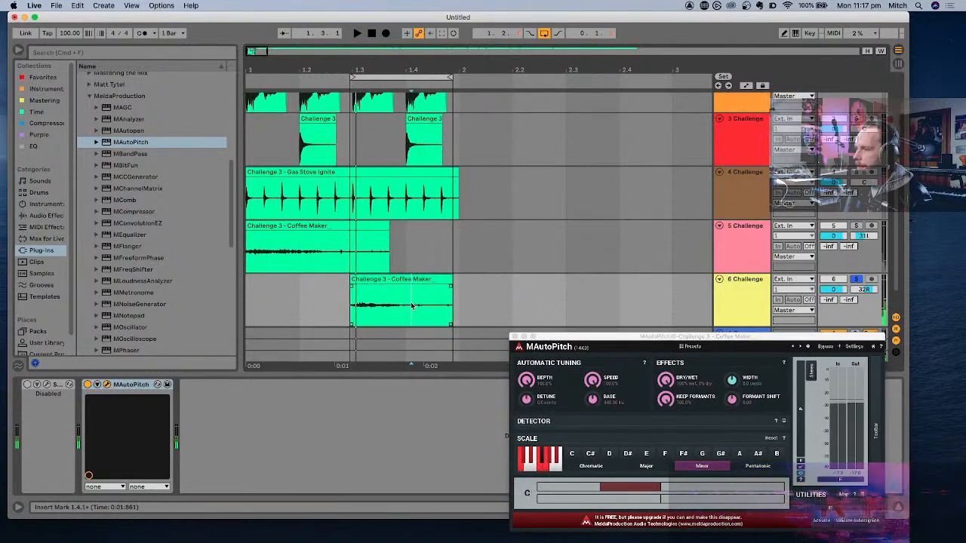
key(super+e)
click(428, 282)
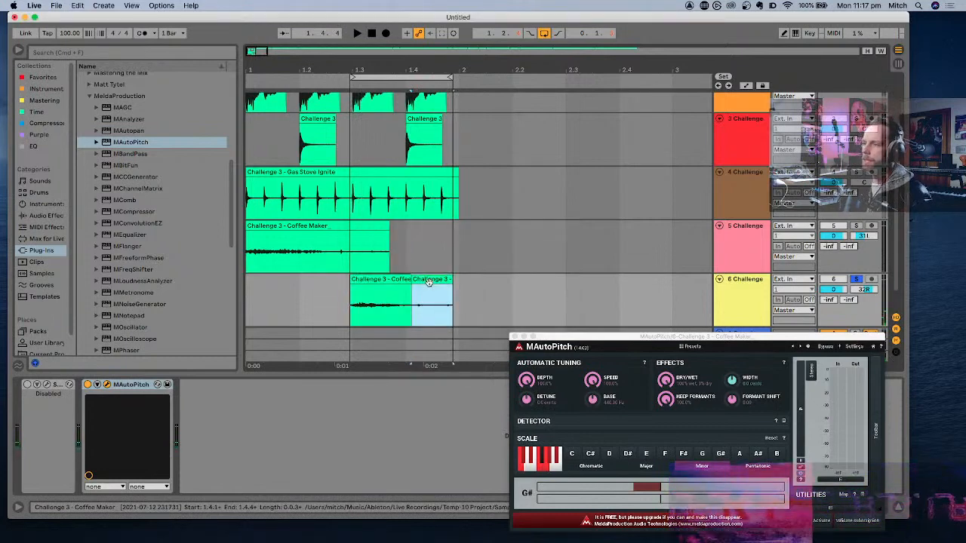
double_click(429, 281)
click(235, 415)
drag(201, 466, 201, 445)
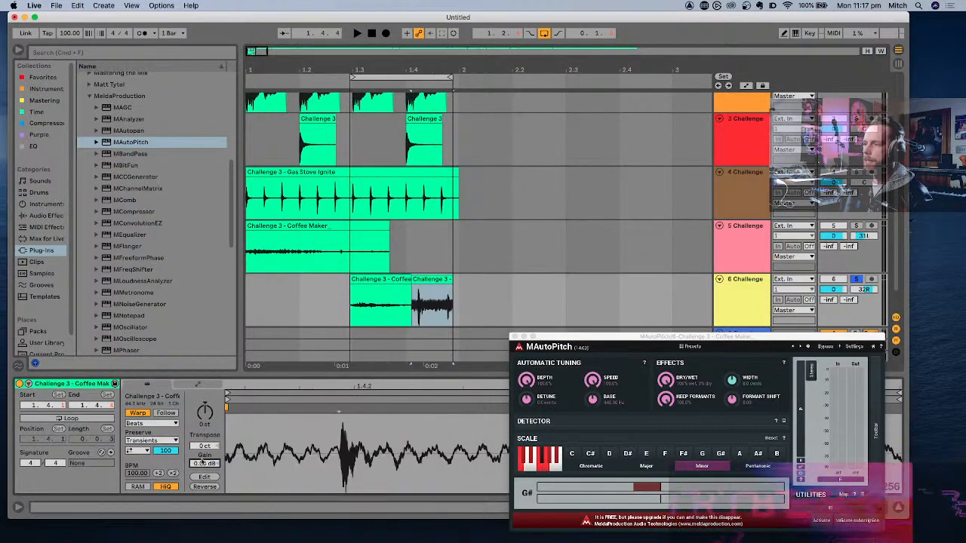
- Delete the first Coffee Maker segment on the sixth track, set the remaining segment's gain to -5.57 dB, and play it
click(382, 281)
key(Delete)
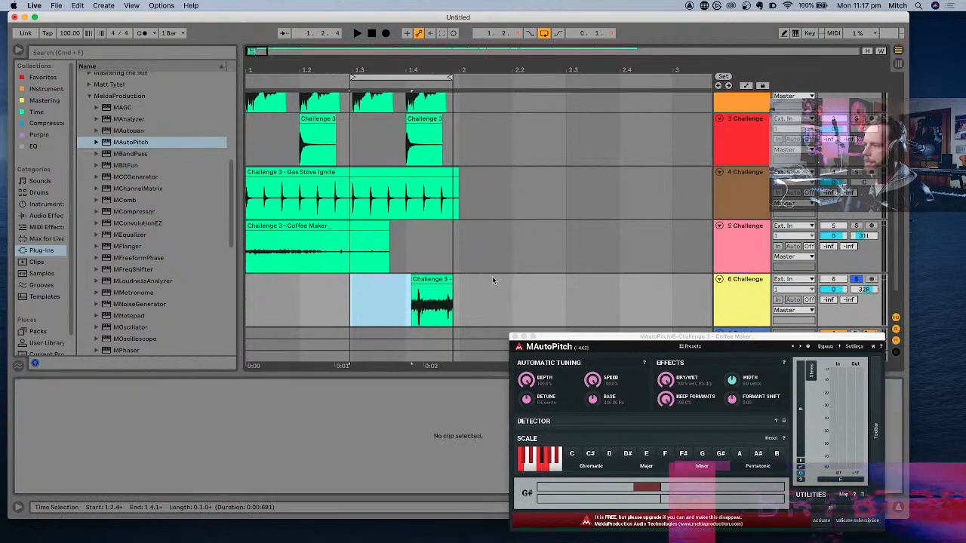
click(434, 301)
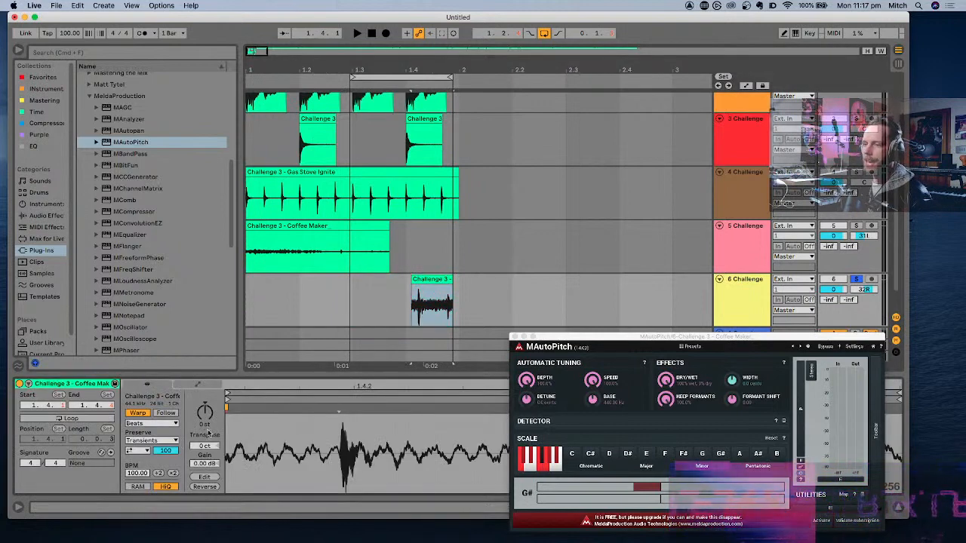
drag(208, 465, 207, 466)
key(space)
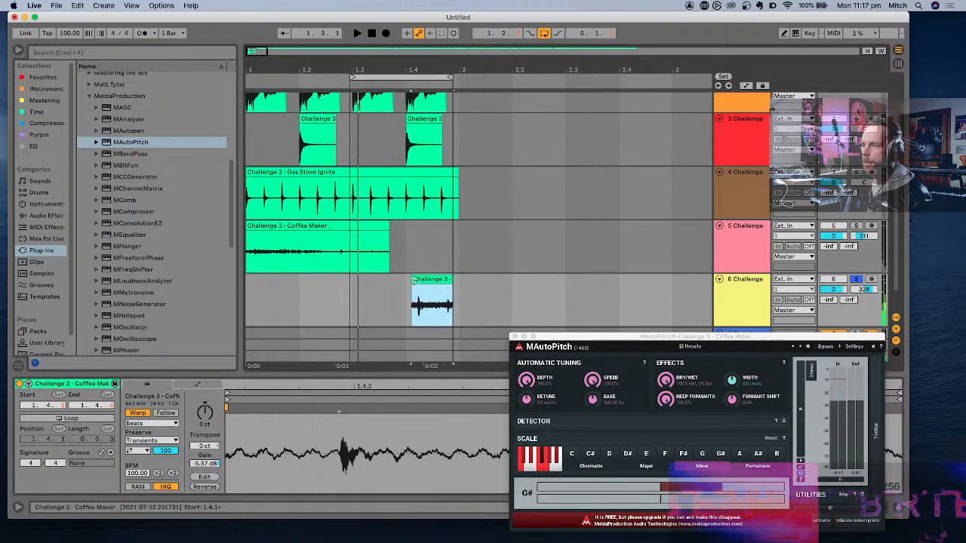
- Stretch the remaining Coffee Maker segment's start back to about 1.2.4, checking it by playback and fine-tuning the edge
drag(412, 285, 350, 281)
key(space)
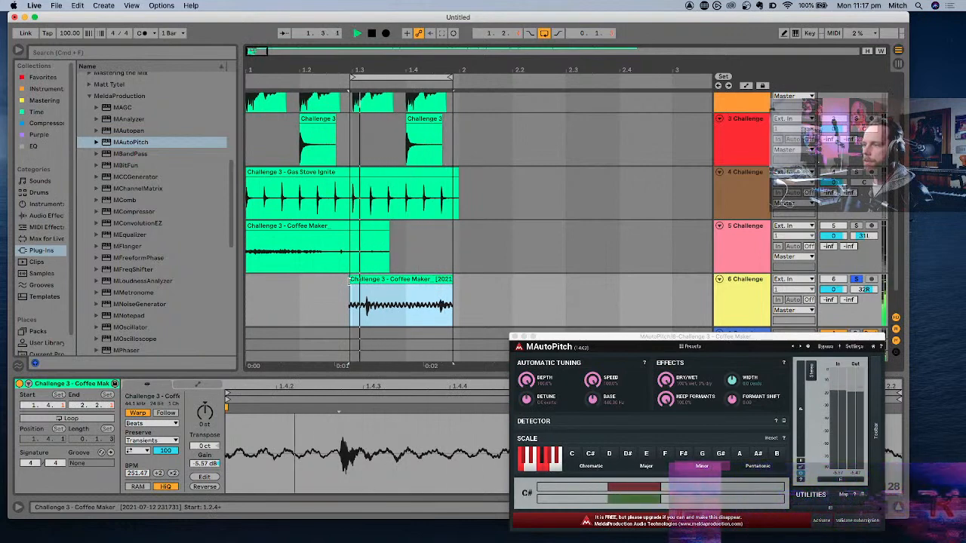
key(space)
drag(350, 280, 351, 280)
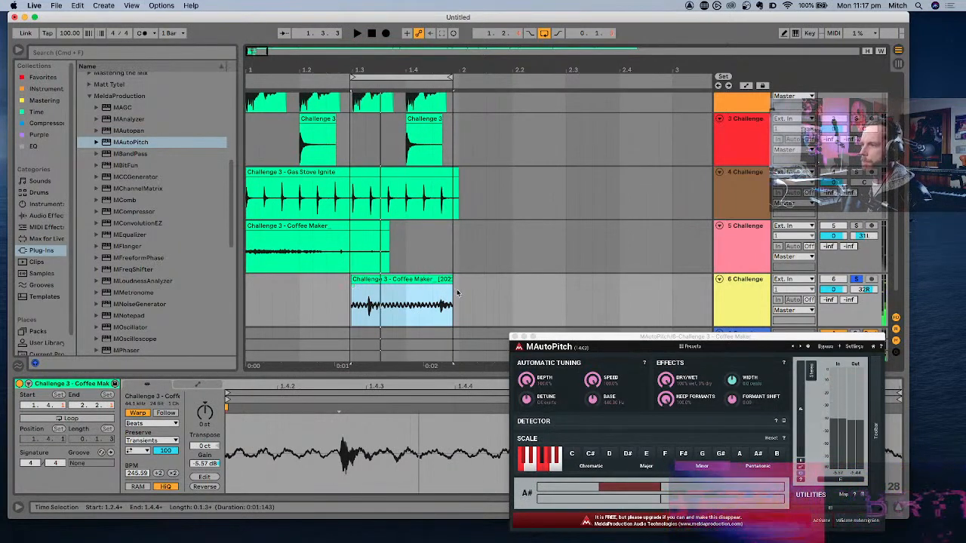
- Loop the full bar from 1.1.1 to 2.1.1, unsolo the sixth track, and play all tracks together
drag(457, 289, 175, 303)
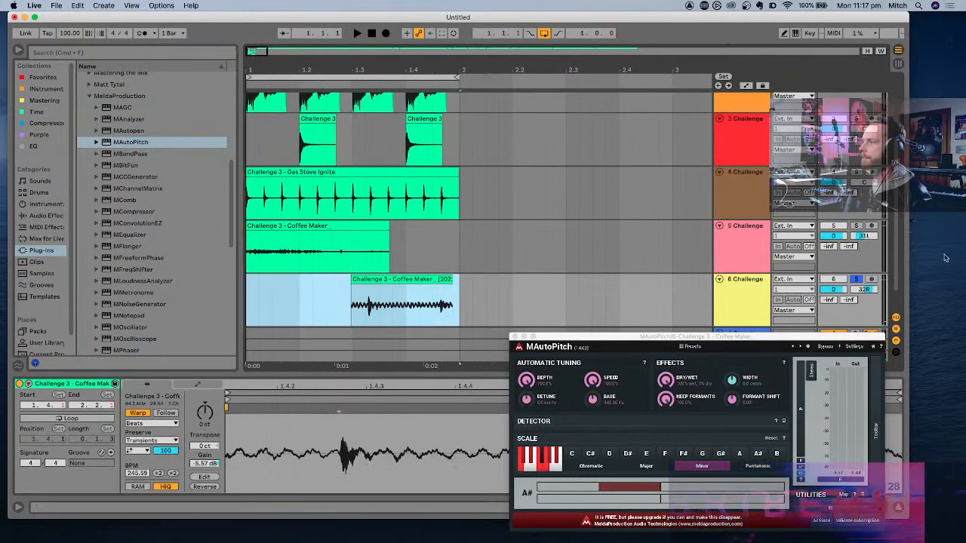
click(861, 273)
click(858, 279)
key(space)
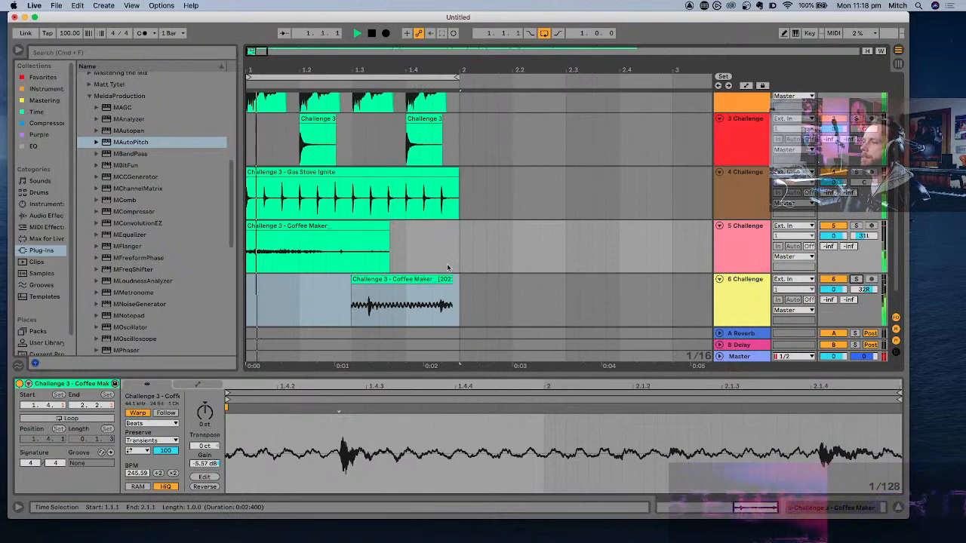
- Solo the second track and play its Cabinet Shut hits on their own
scroll(448, 268, down, 1)
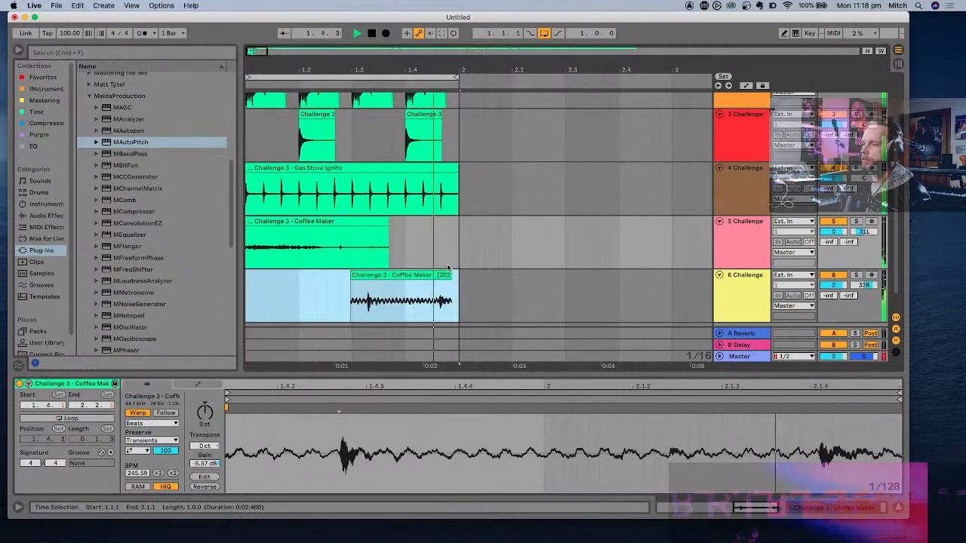
scroll(448, 268, up, 1)
scroll(448, 268, up, 2)
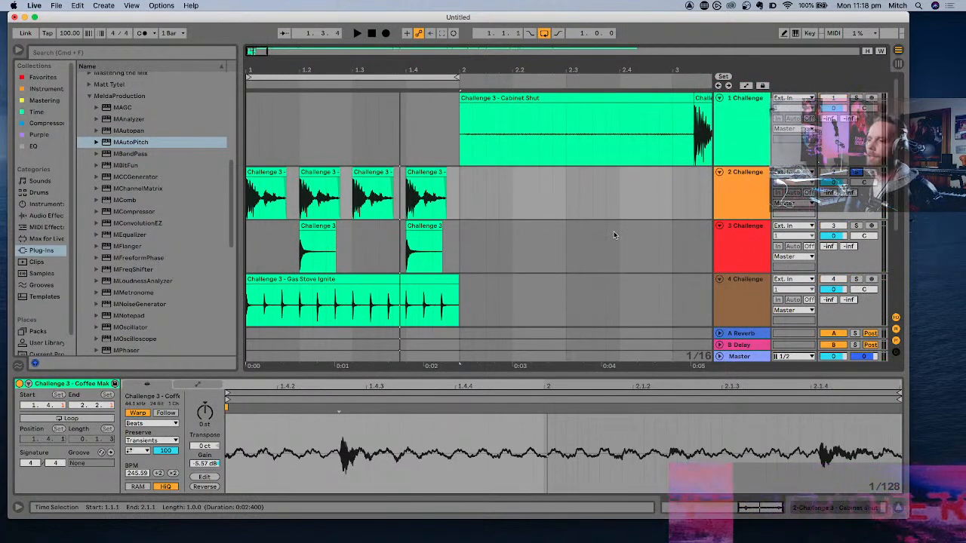
key(space)
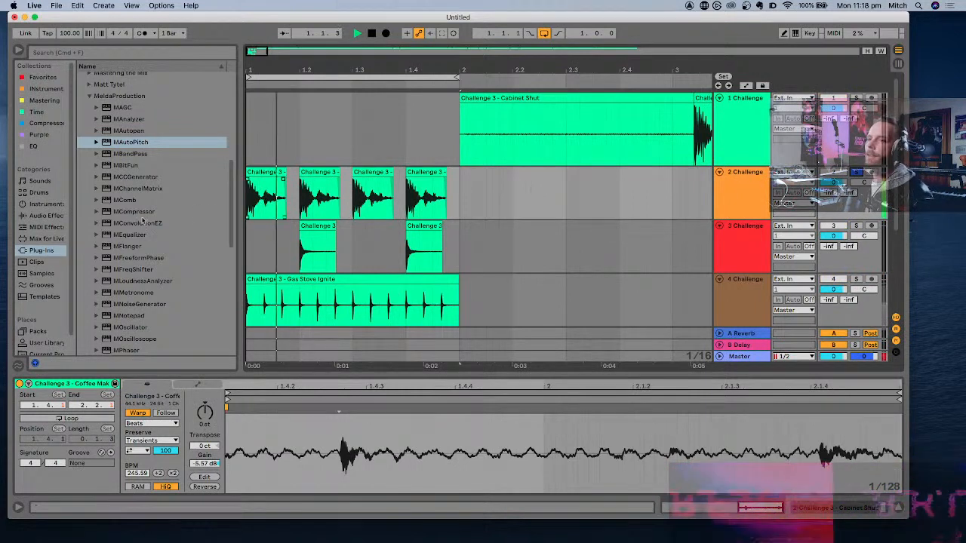
- Add the Rare equalizer from the AnalogObsession VST3 plug-ins to the second track
scroll(157, 225, up, 8)
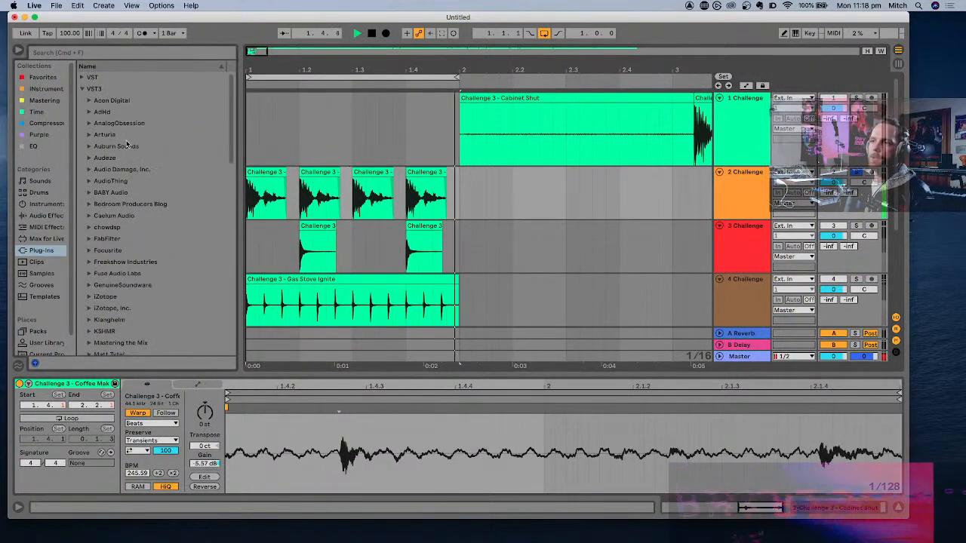
click(43, 78)
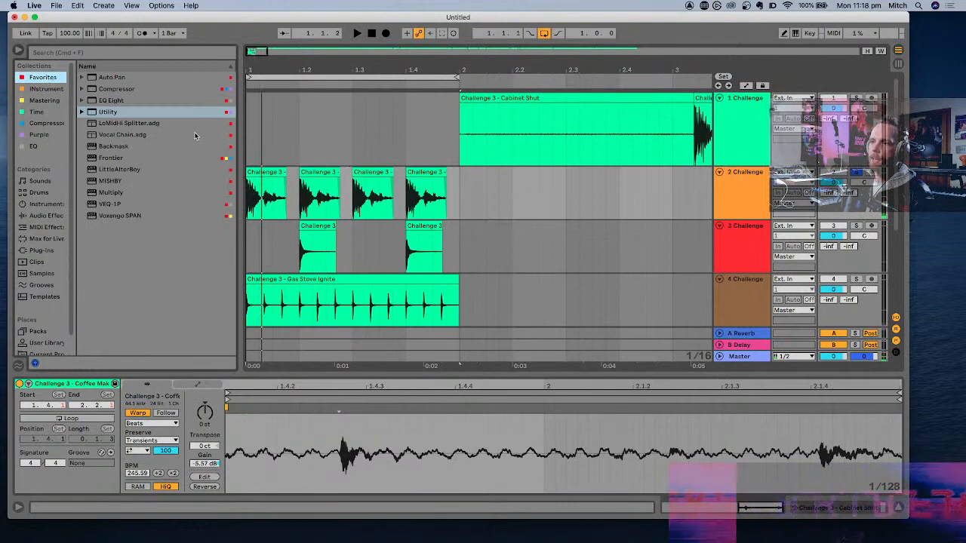
click(40, 251)
click(88, 123)
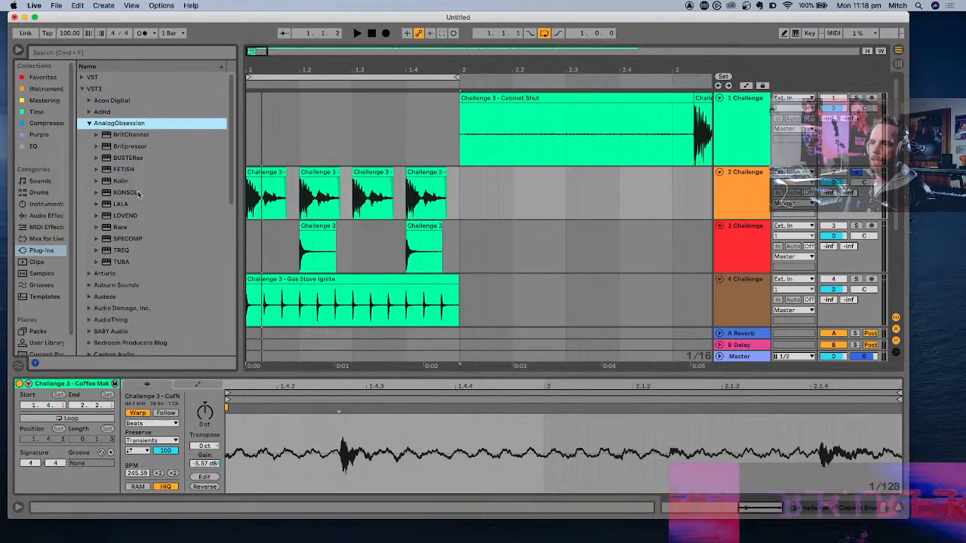
click(119, 228)
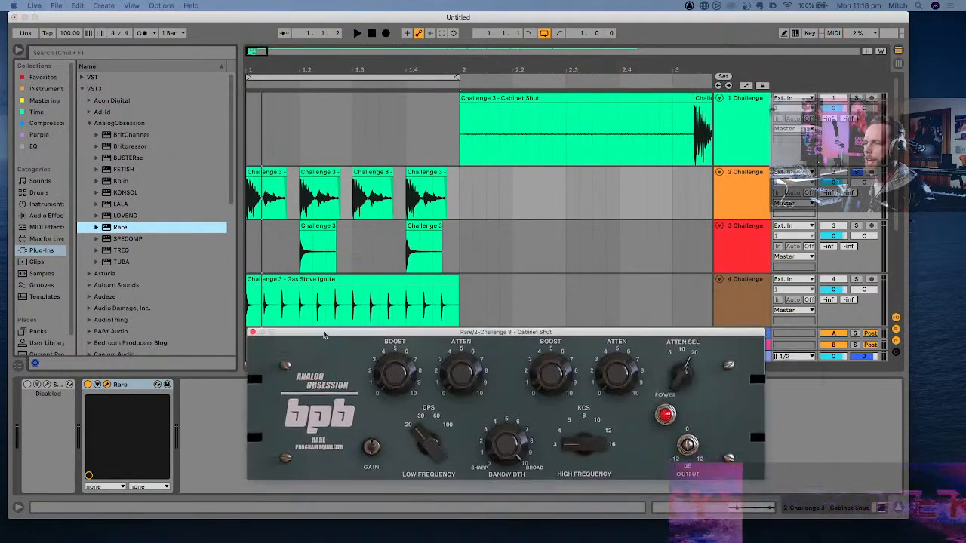
- Set Rare's low frequency to 60 CPS and raise its low boost to 3.0, auditioning the Cabinet Shut kick
drag(351, 351, 354, 289)
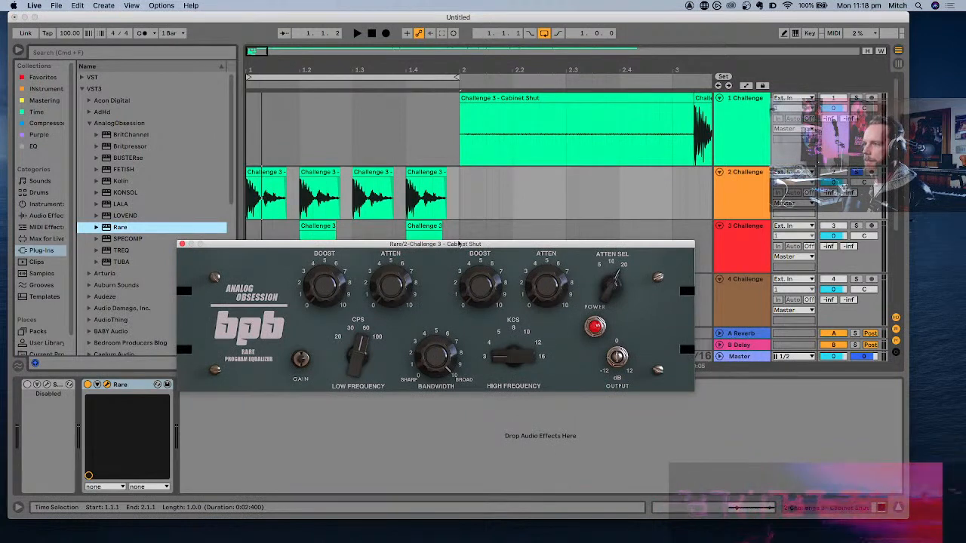
drag(458, 244, 407, 309)
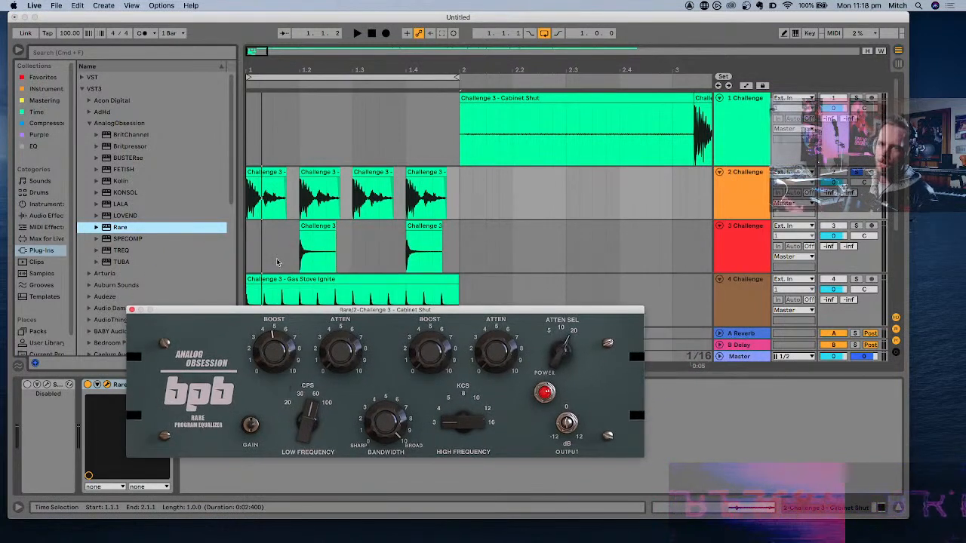
key(space)
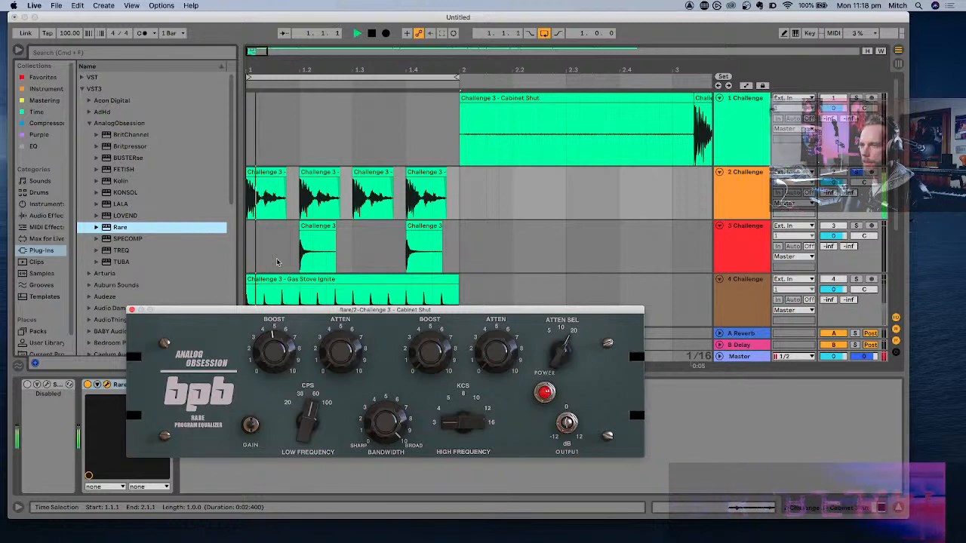
key(space)
drag(281, 354, 281, 350)
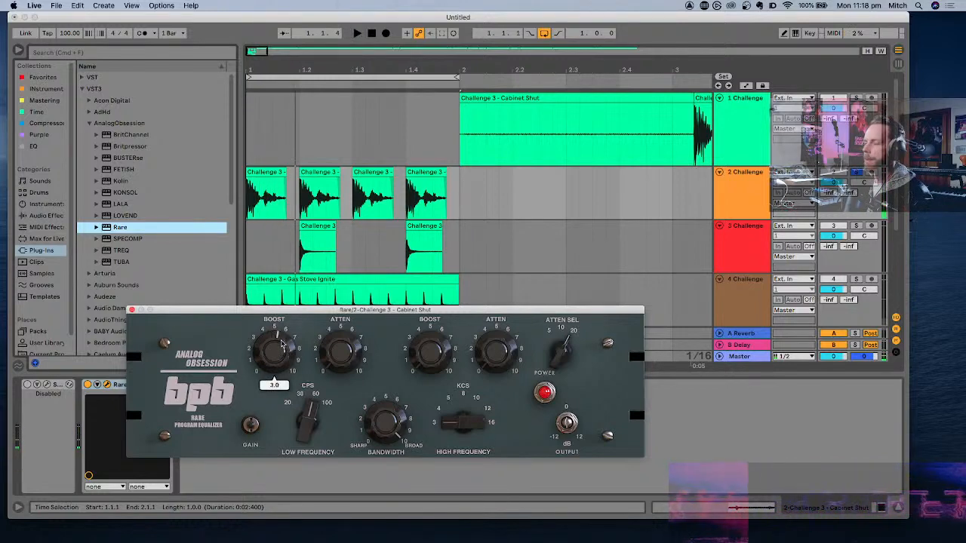
- Raise Rare's low-frequency attenuation while the Cabinet Shut loop plays
key(space)
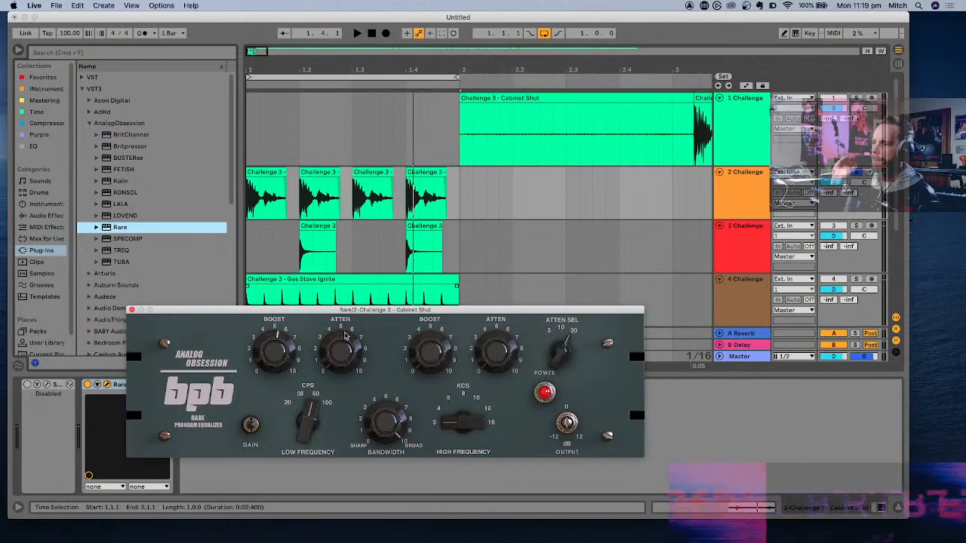
key(space)
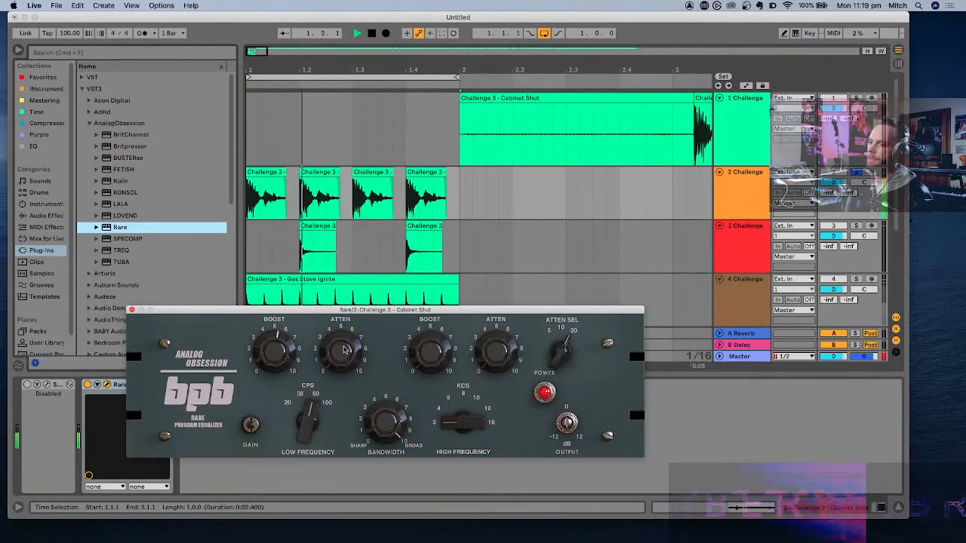
drag(345, 335, 362, 251)
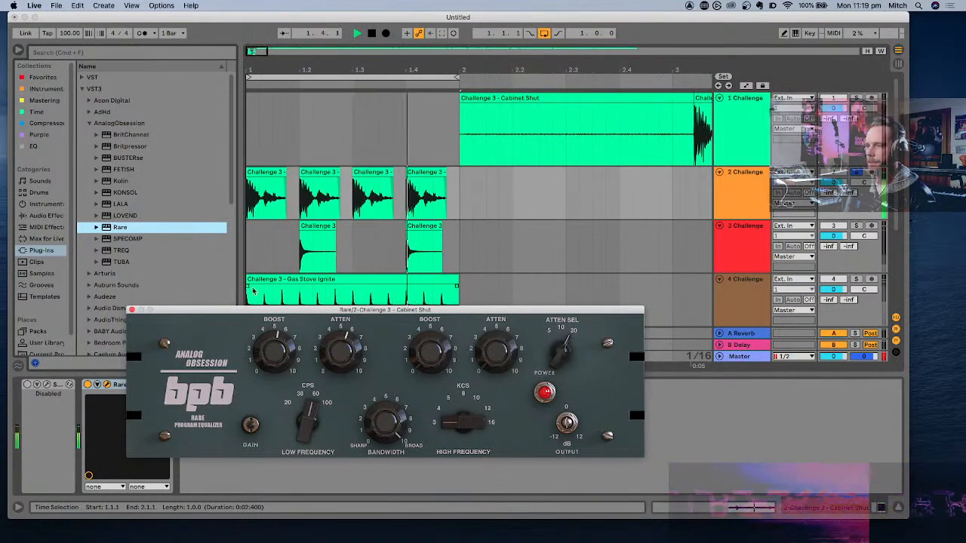
- Bypass and re-enable Rare during playback to compare the kick, and close the equalizer window
drag(253, 309, 393, 250)
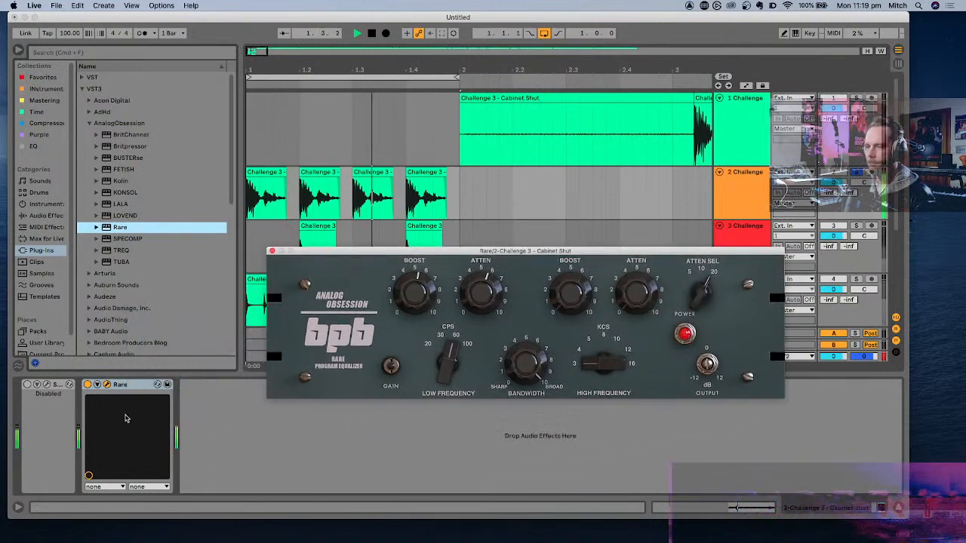
click(87, 385)
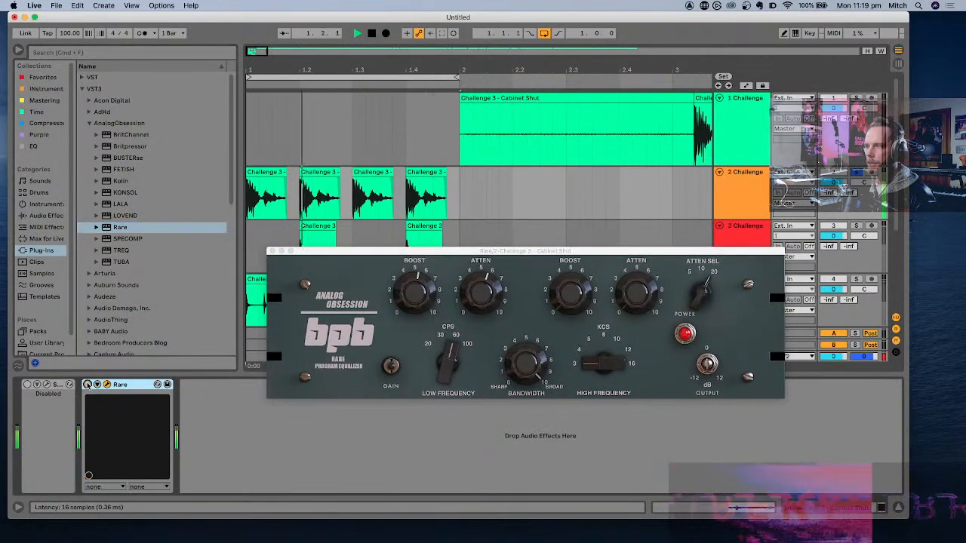
click(87, 385)
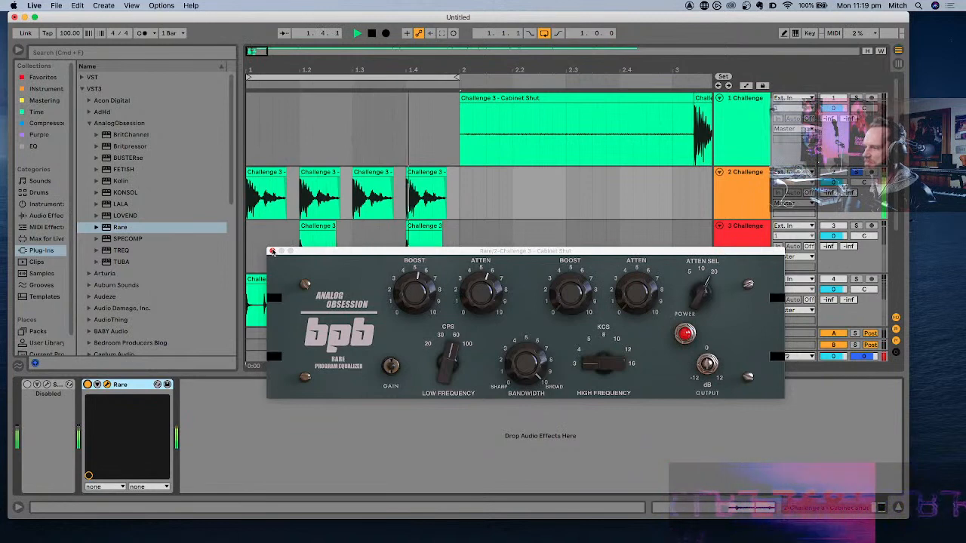
click(272, 252)
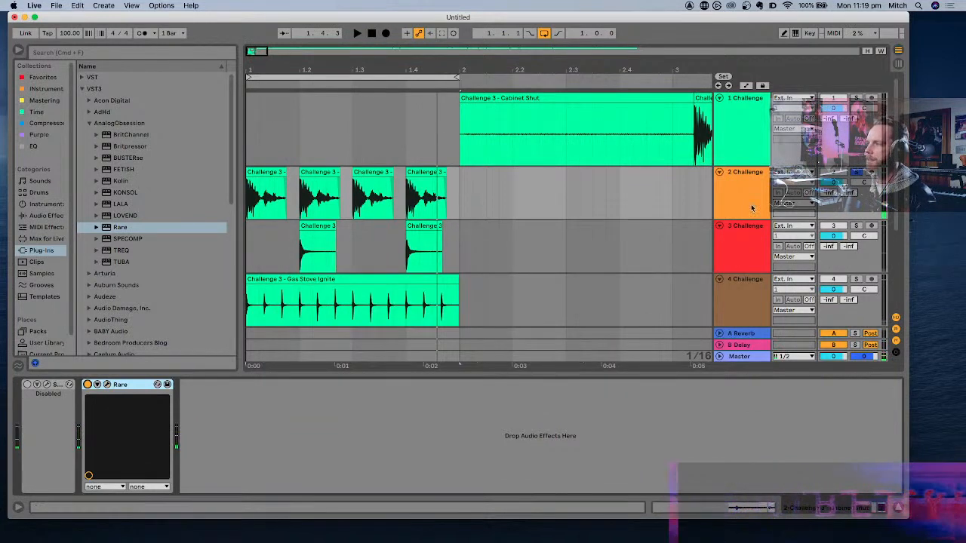
- Add EQ Eight from the Favorites collection to the second track, after Rare
click(55, 76)
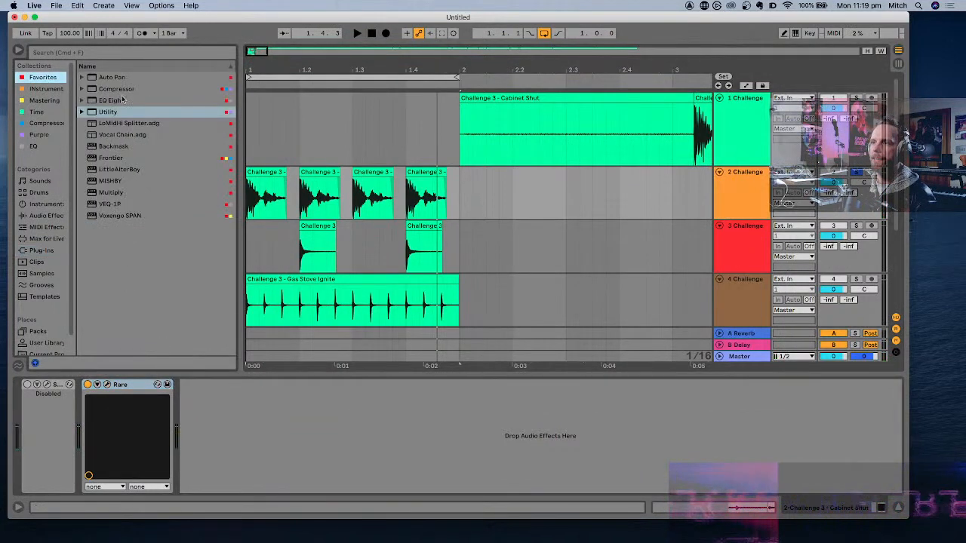
click(115, 100)
drag(326, 373, 332, 423)
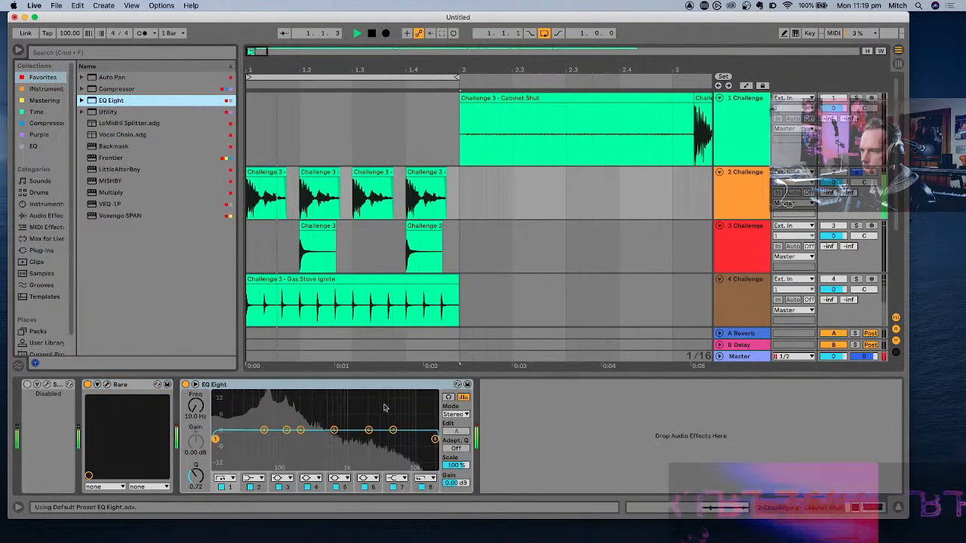
- In EQ Eight, cut band 6 deeply around 2 kHz and roll off the highs at 6.81 kHz with band 8's gentler low-pass
drag(392, 431, 370, 460)
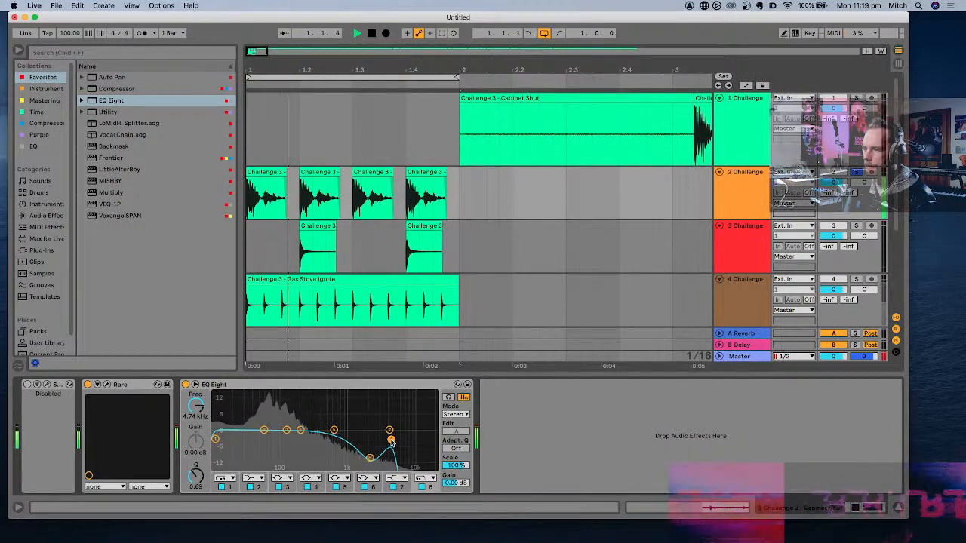
drag(390, 441, 401, 439)
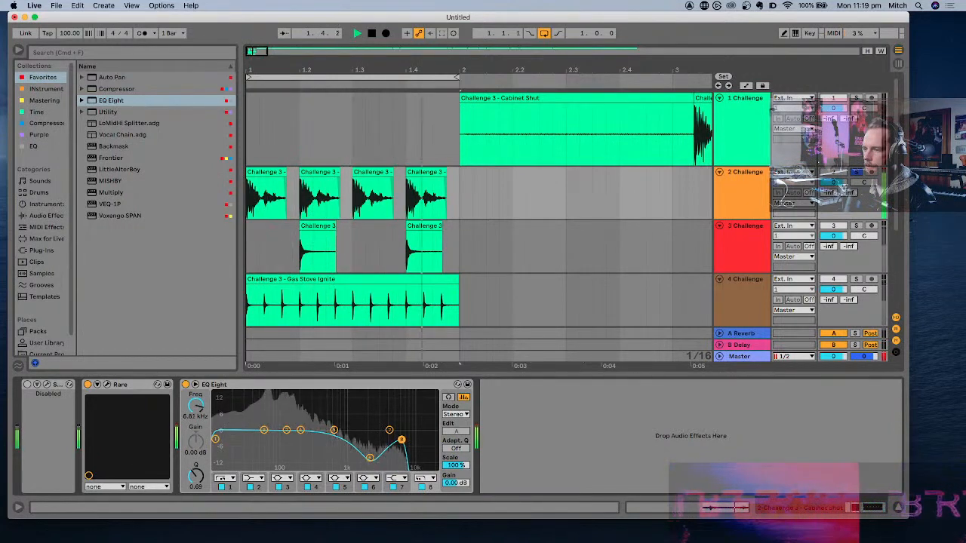
click(425, 478)
click(427, 468)
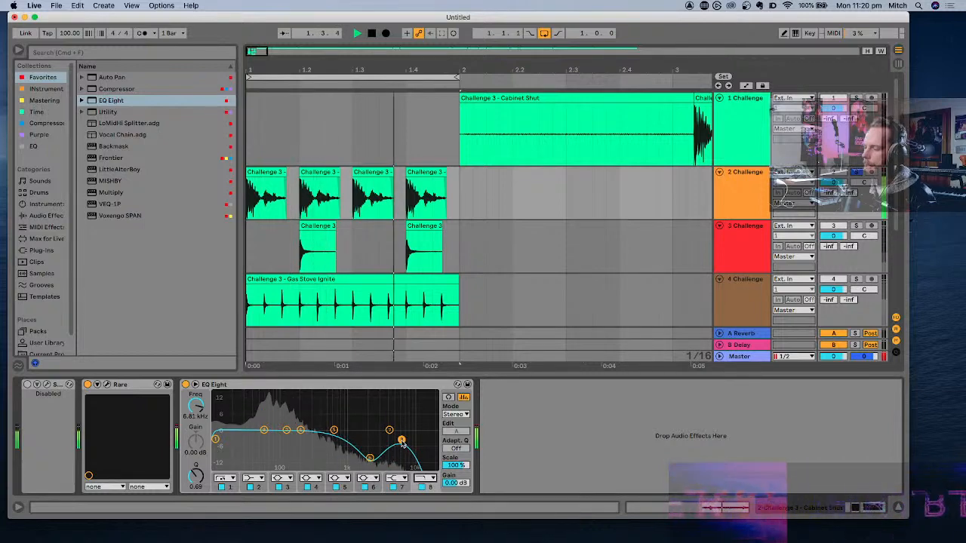
key(space)
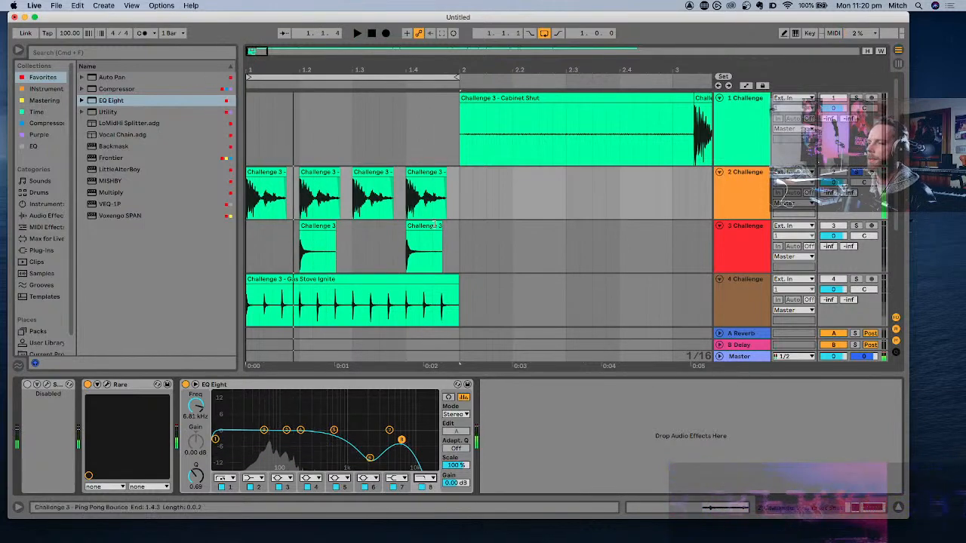
key(space)
key(space)
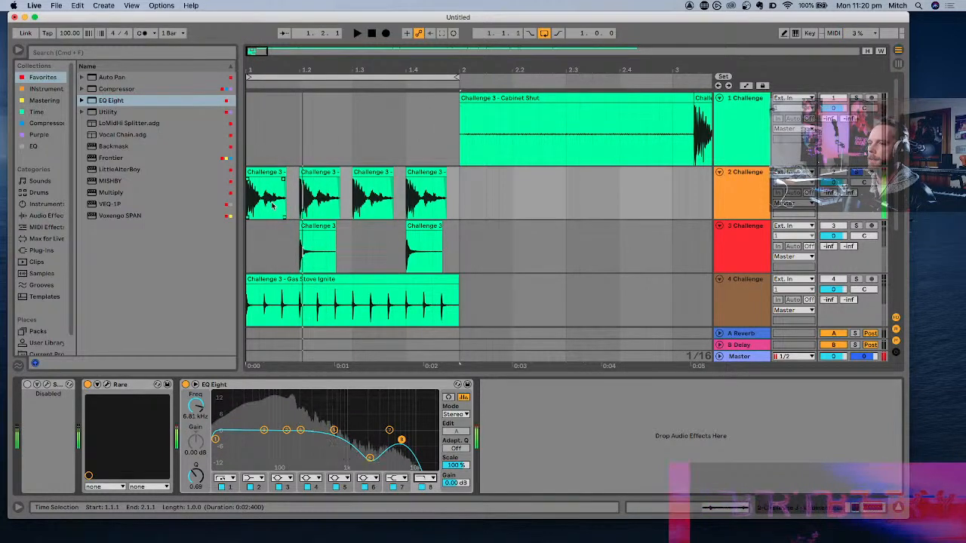
- Shorten the first Cabinet Shut hit to end just after 1.1.3 and give it a long fade-out, checking it by playback
scroll(273, 206, up, 5)
scroll(273, 205, down, 5)
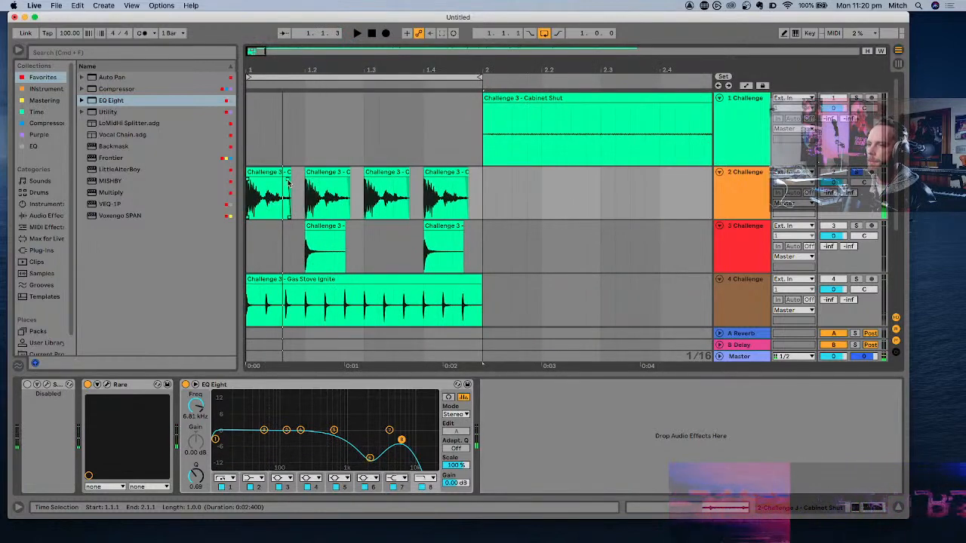
click(282, 174)
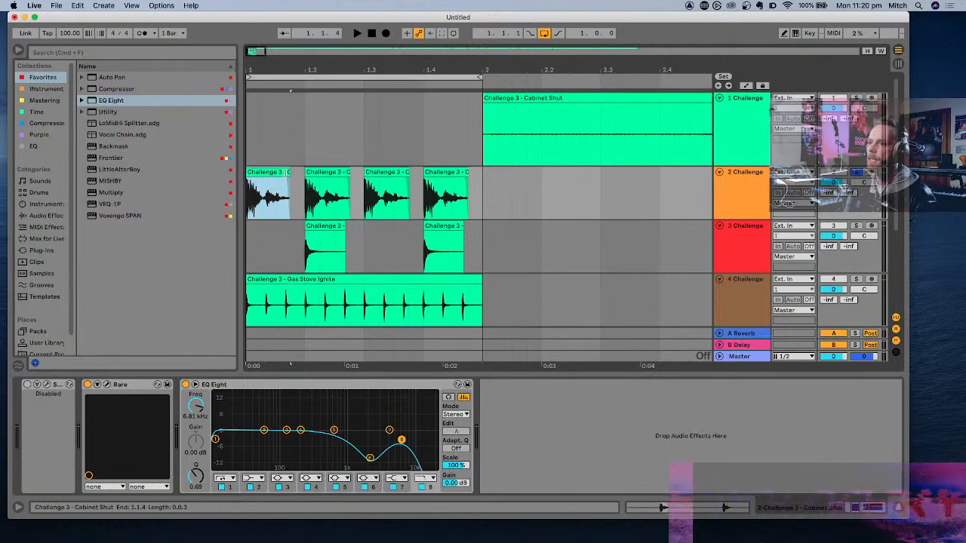
drag(290, 173, 280, 176)
click(276, 181)
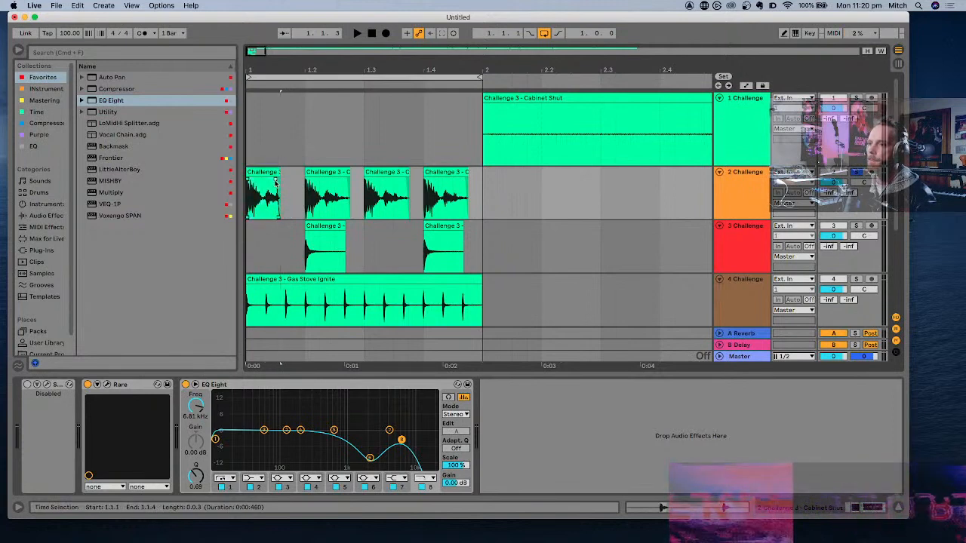
click(263, 177)
key(space)
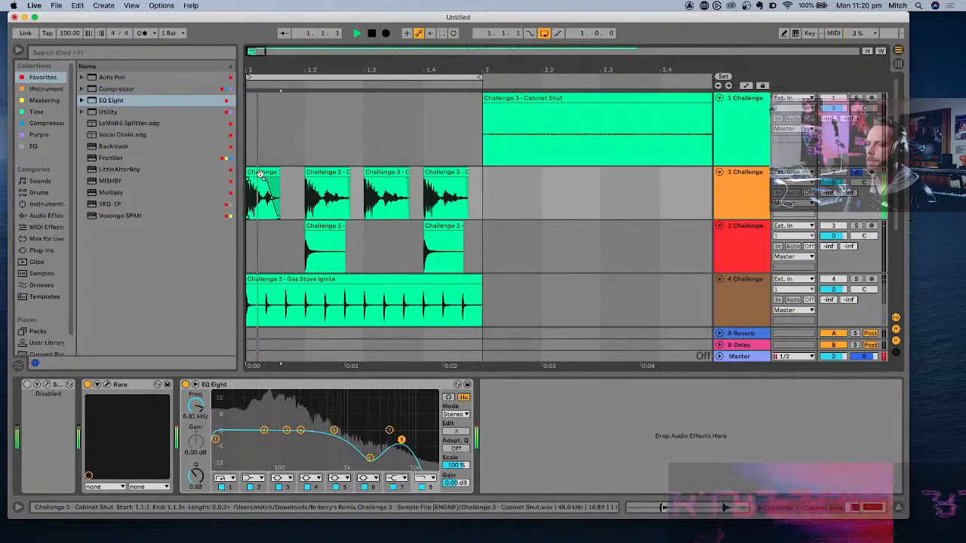
key(space)
key(space)
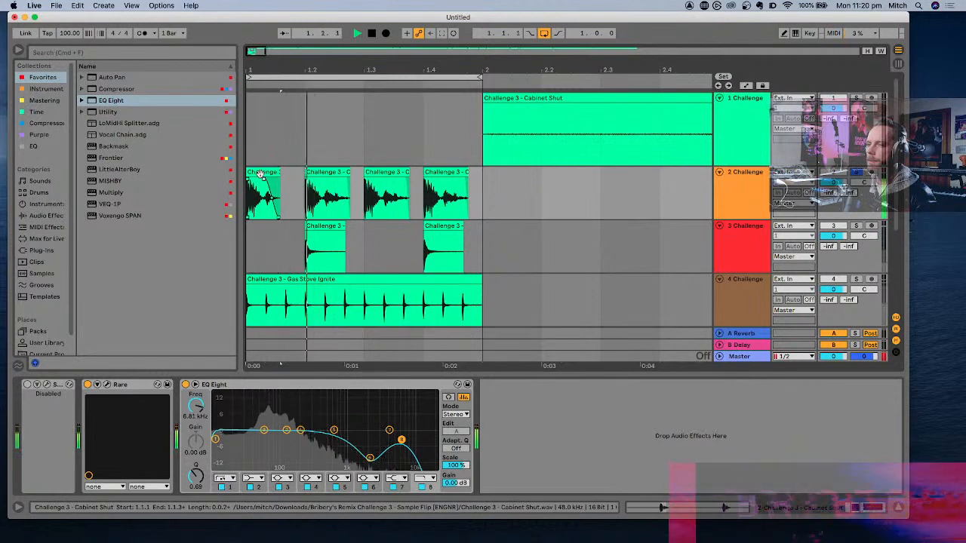
key(space)
- Copy the shortened, faded first hit over the Cabinet Shut hits at 1.2, 1.3 and 1.4
click(260, 175)
click(325, 175)
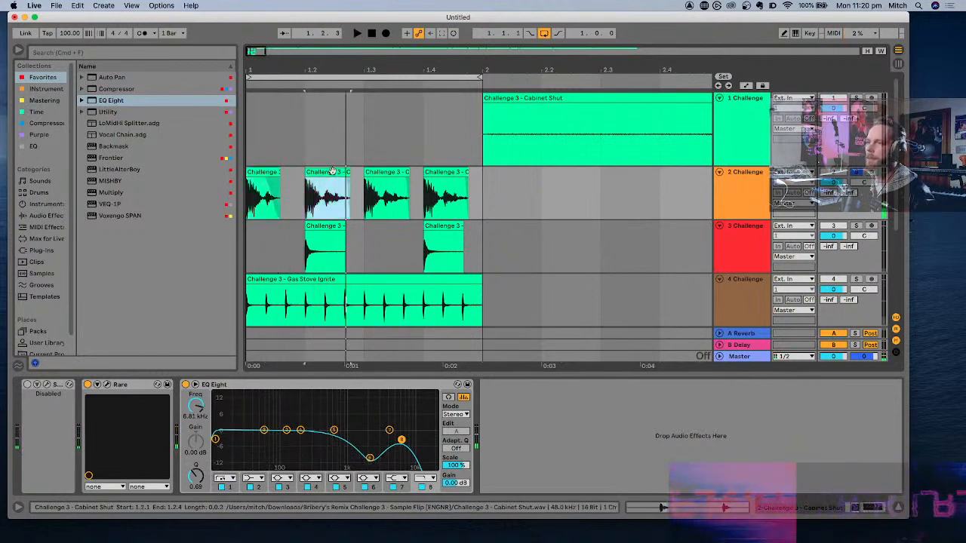
click(383, 175)
key(super+v)
click(442, 174)
key(super+v)
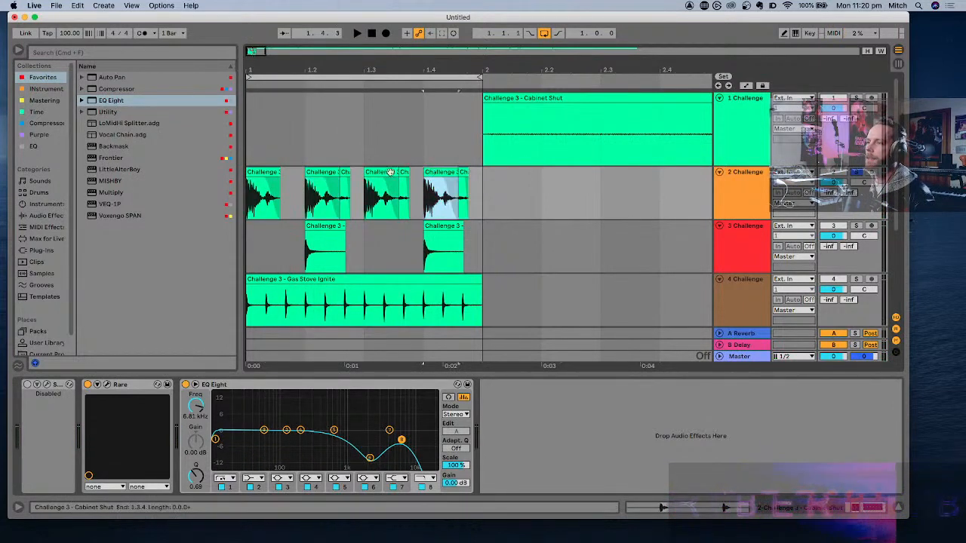
- Delete the leftover tail pieces behind the second, third and fourth Cabinet Shut hits
click(345, 174)
key(Delete)
click(404, 173)
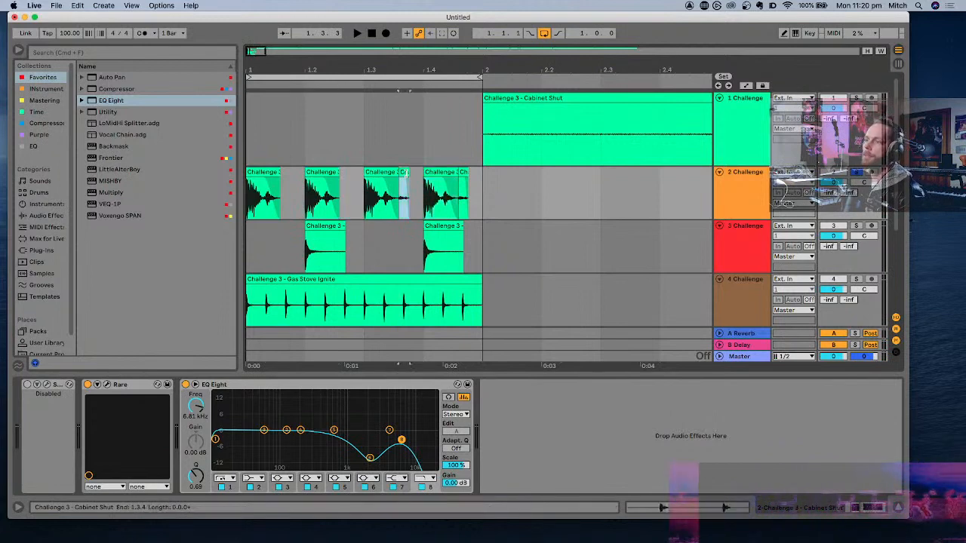
key(Delete)
click(463, 173)
key(Delete)
- Play the soloed loop to check the four shortened Cabinet Shut hits
click(276, 173)
key(space)
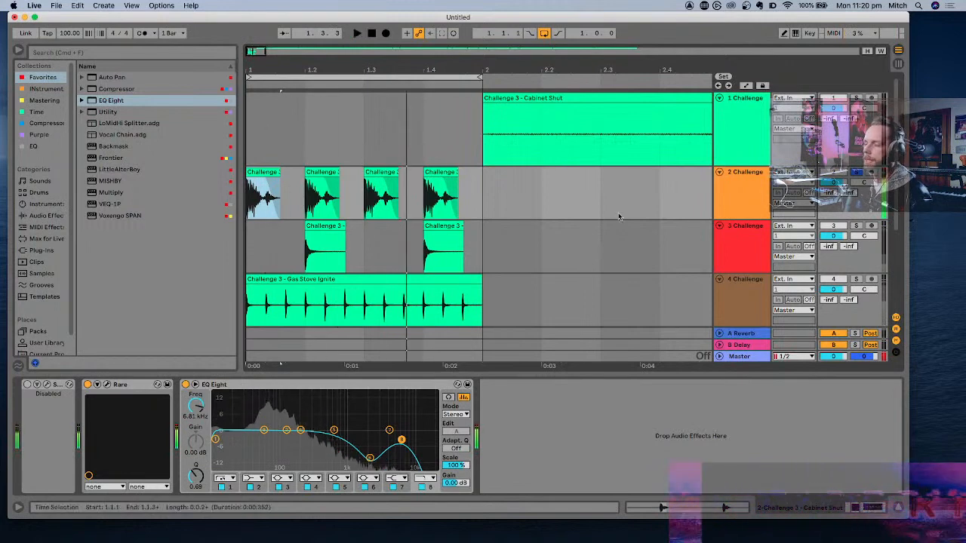
key(space)
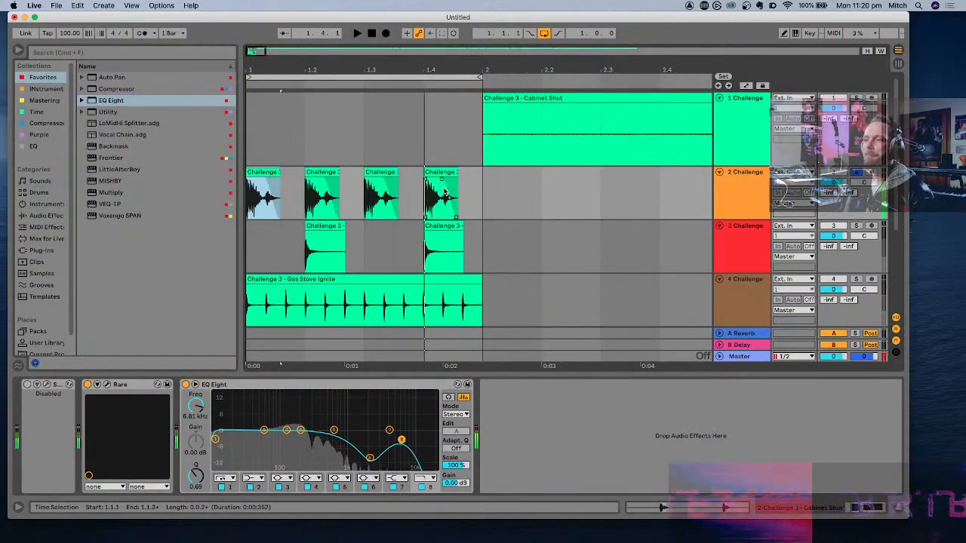
key(space)
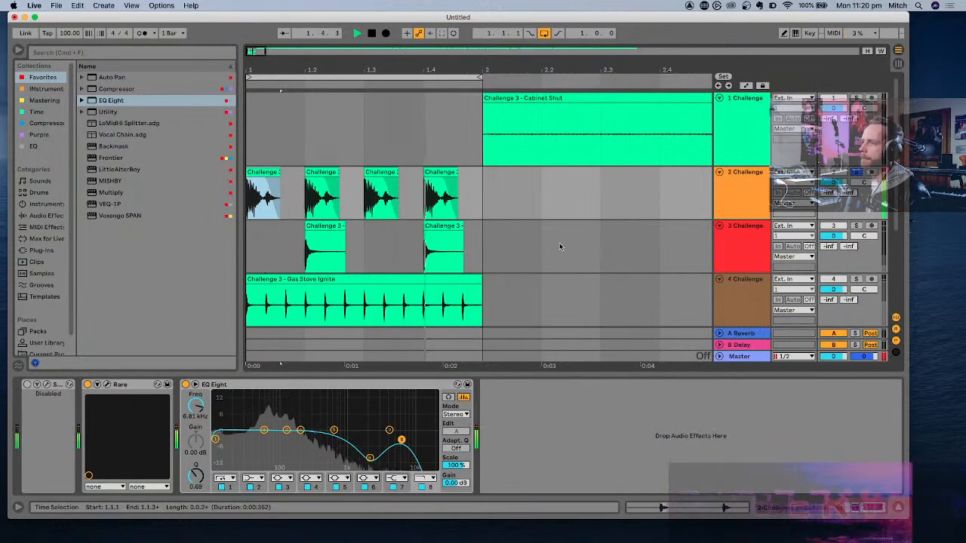
- Unsolo the second track and play the loop with all tracks together
scroll(559, 246, down, 2)
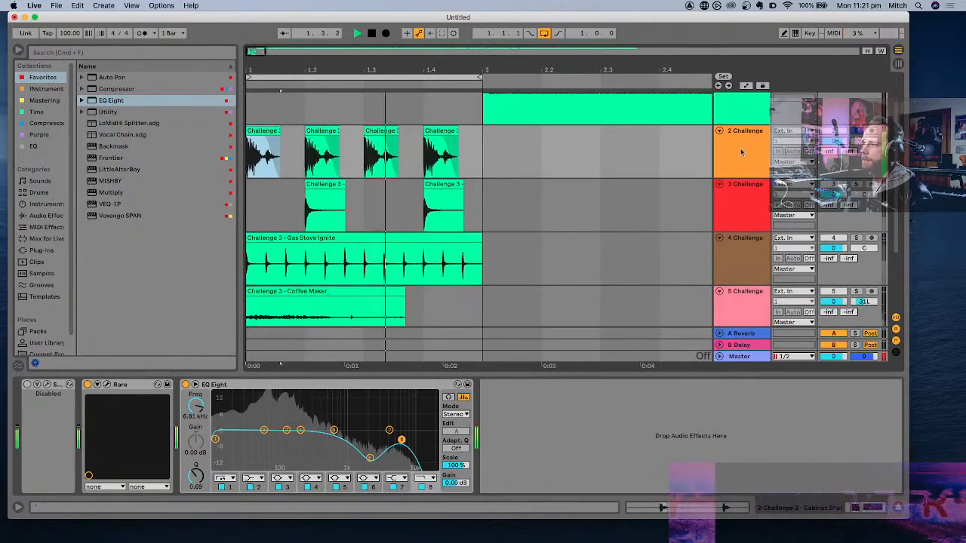
key(space)
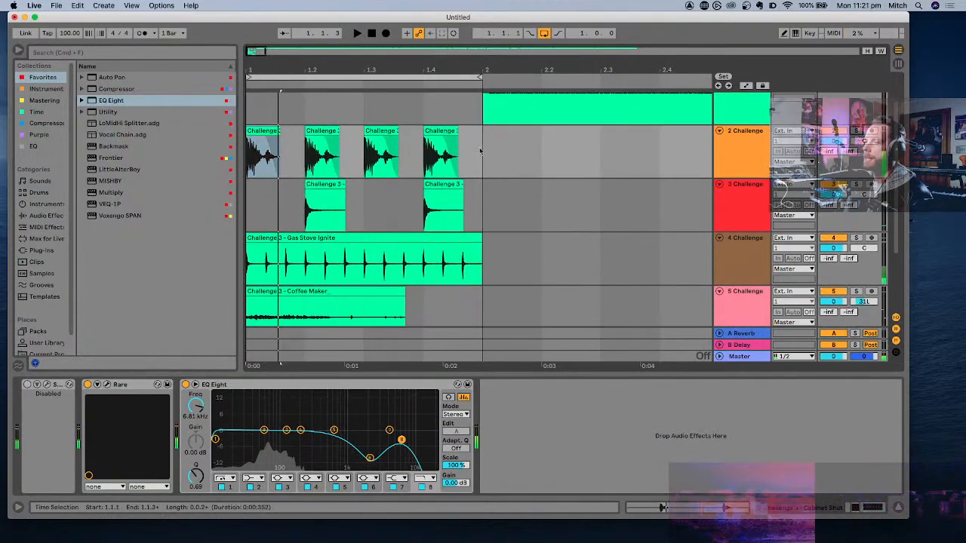
key(space)
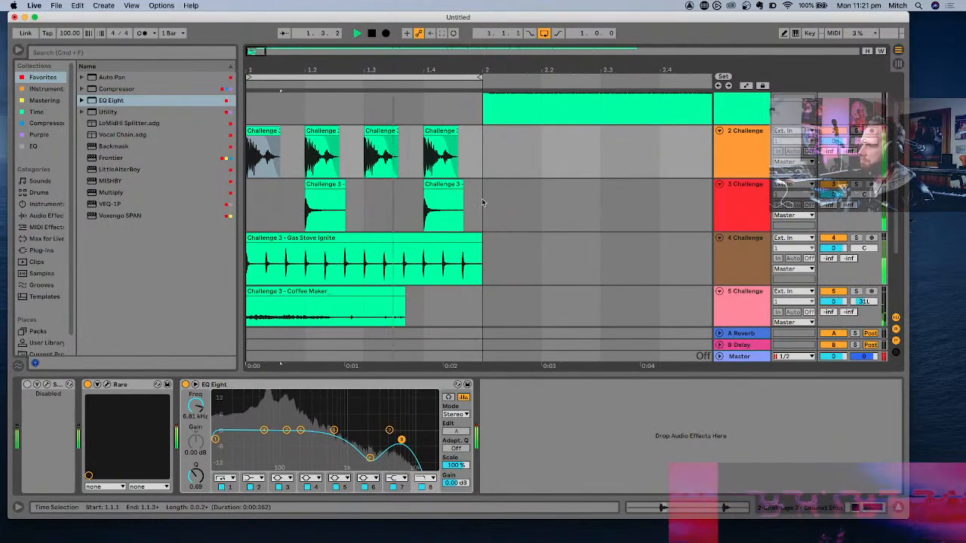
scroll(483, 202, down, 2)
key(minus)
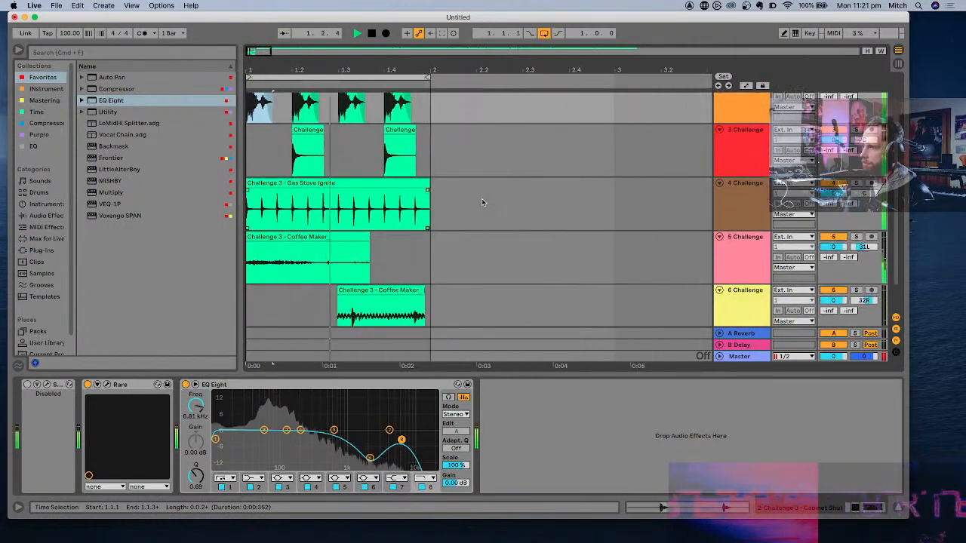
scroll(483, 202, up, 1)
scroll(485, 202, down, 1)
key(space)
- Solo the fourth track and play its Gas Stove Ignite clip on its own
click(748, 204)
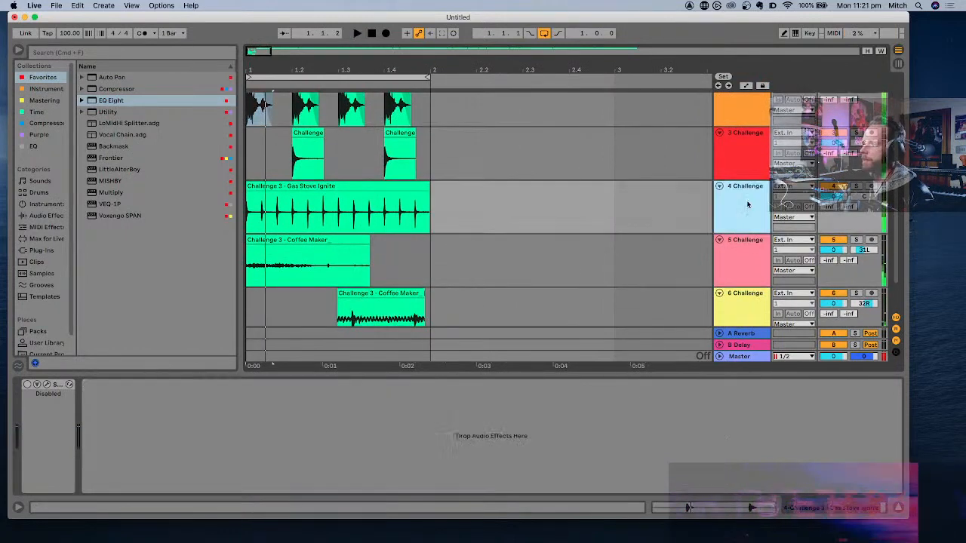
key(space)
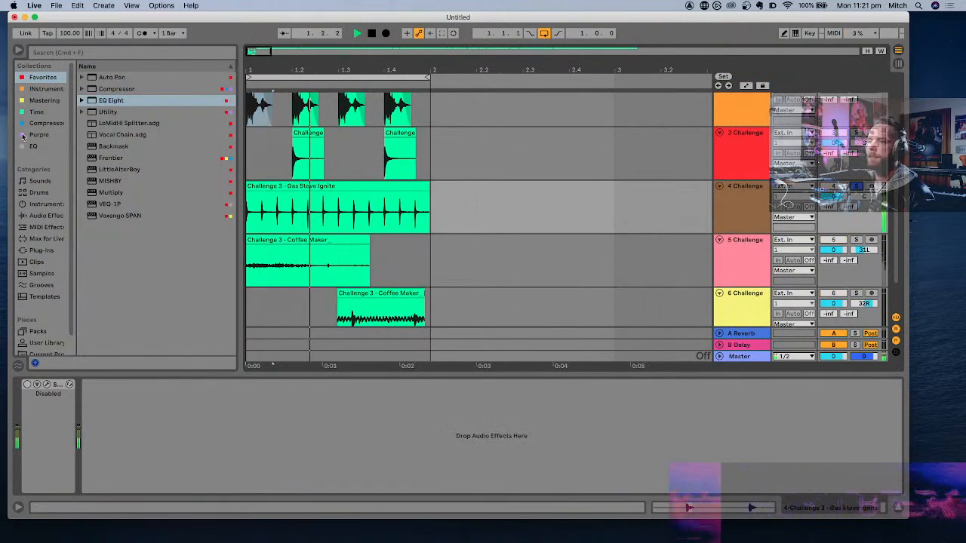
- Add an Auto Pan effect from the Pitch & Modulation category to the fourth track
click(47, 215)
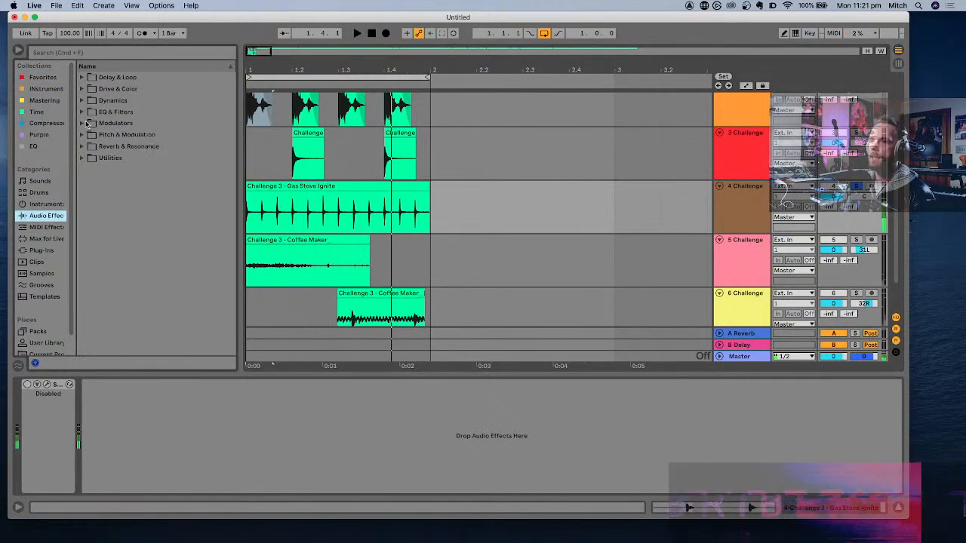
click(83, 122)
click(85, 169)
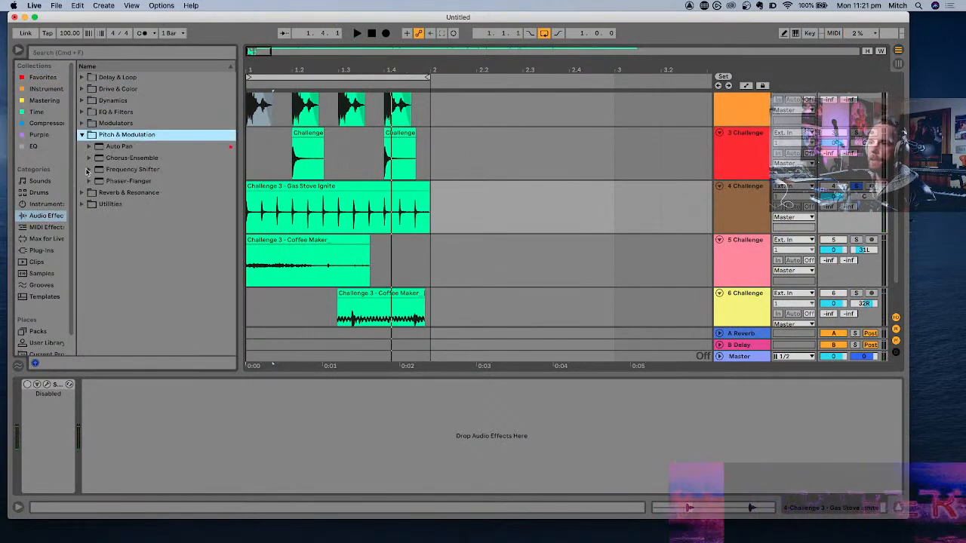
double_click(104, 148)
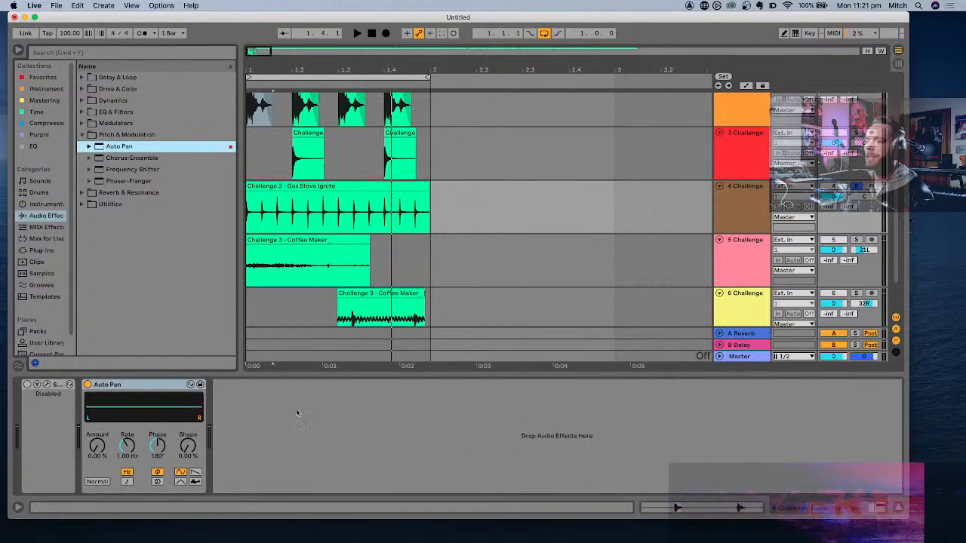
- Set Auto Pan's Amount to 59.5% and Rate to 1.17 Hz while playing the loop
drag(97, 446, 97, 411)
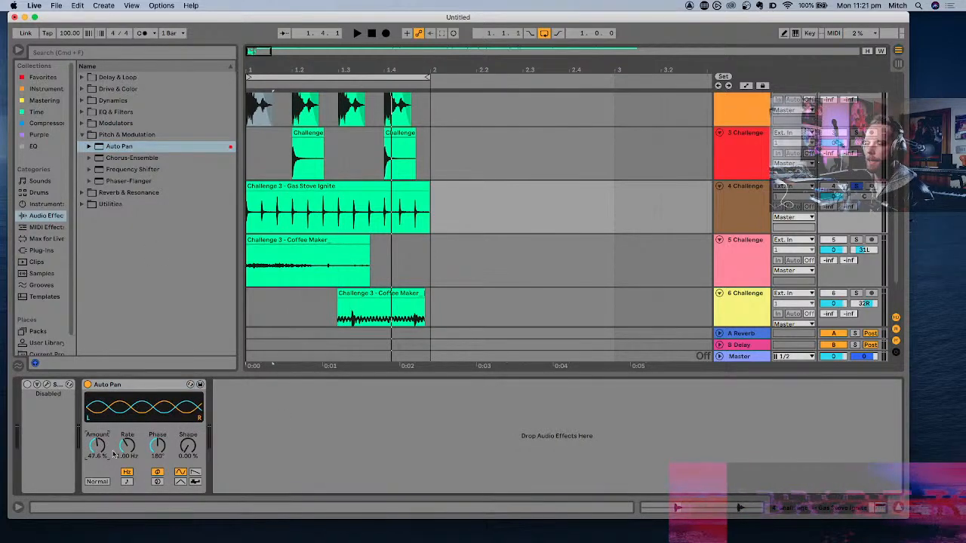
drag(127, 446, 126, 456)
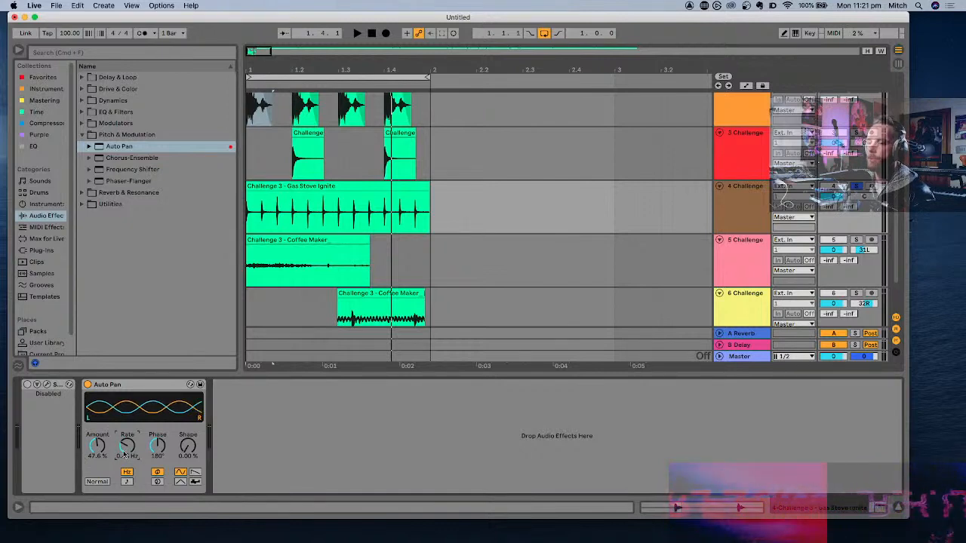
key(space)
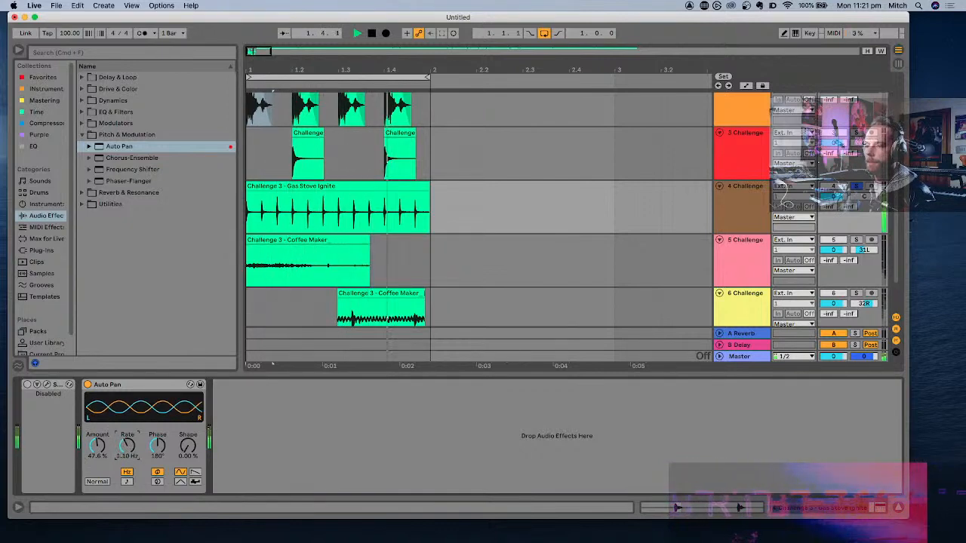
drag(98, 446, 98, 437)
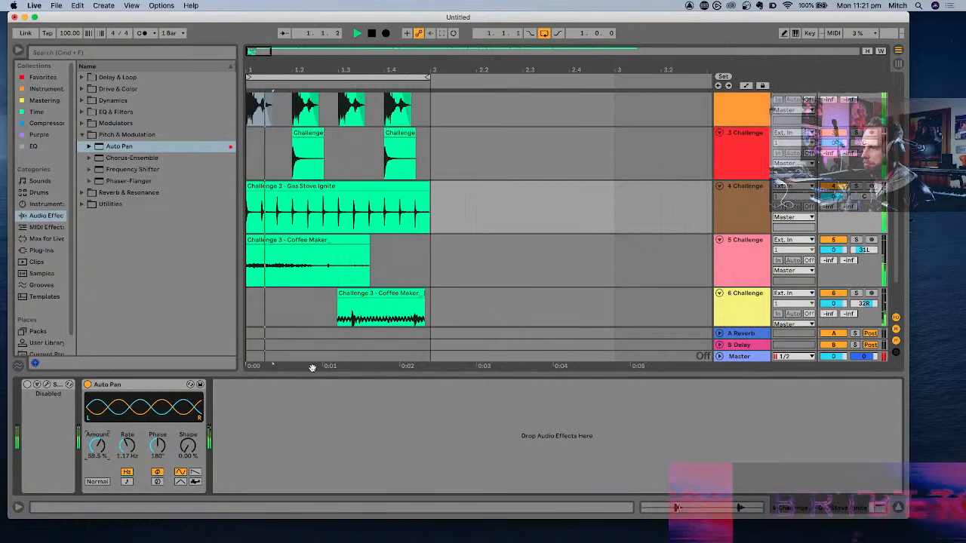
- Solo the third track and load Erosion from Drive & Color behind the Auto Pan
scroll(596, 241, up, 3)
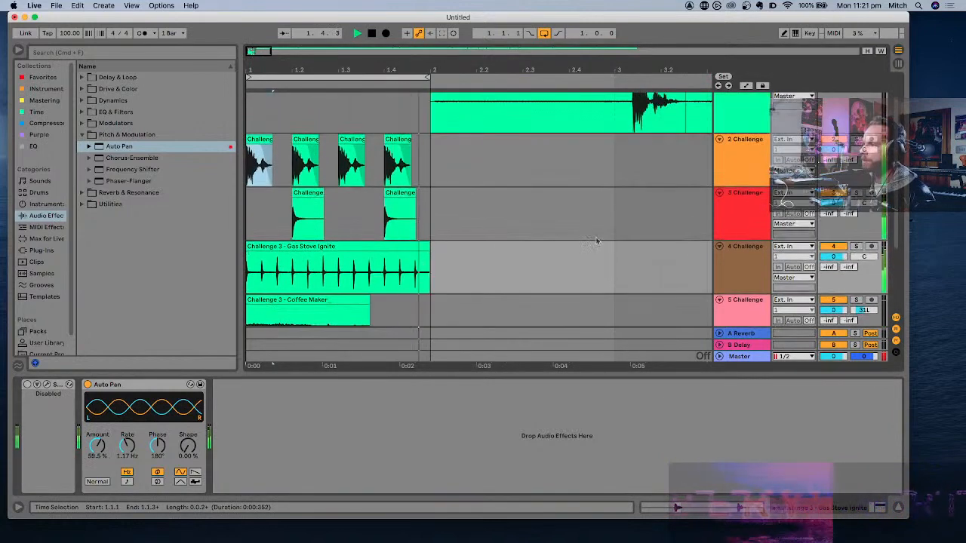
click(857, 193)
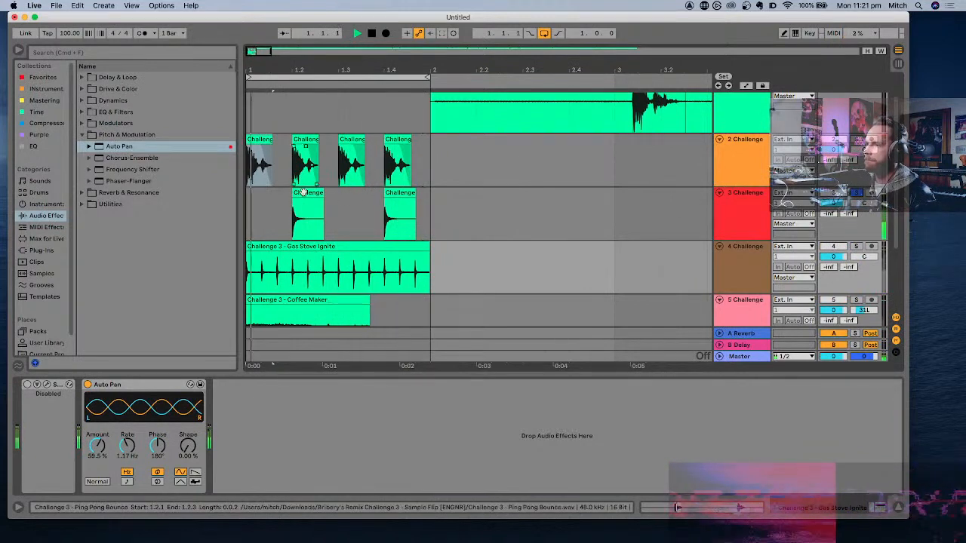
click(48, 216)
click(81, 89)
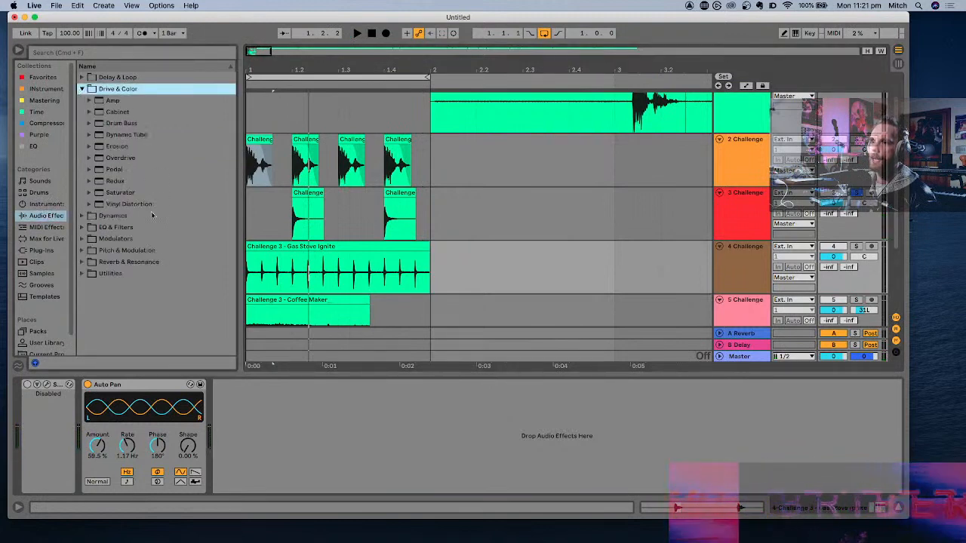
double_click(117, 146)
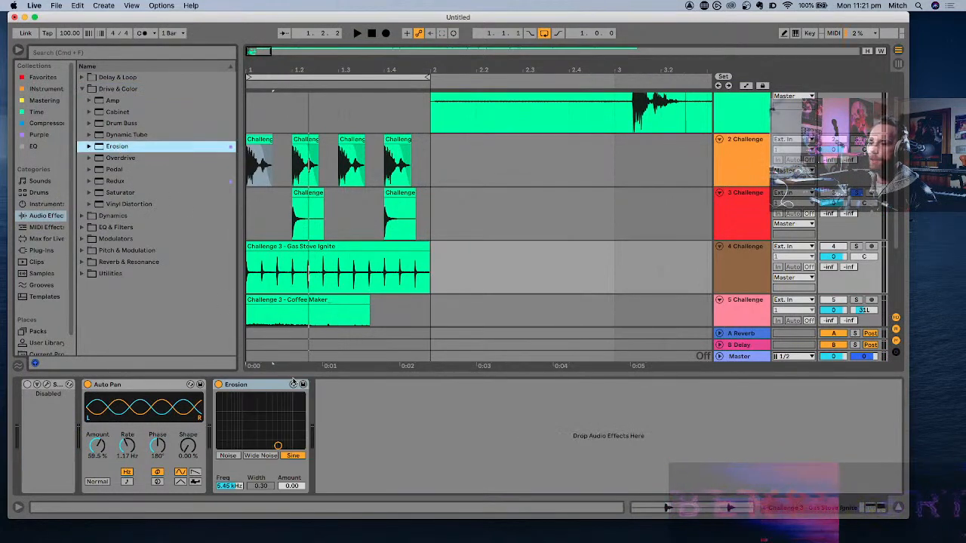
- Set Erosion to Noise at 3.10 kHz with an amount of 111 while playing the soloed loop
click(261, 456)
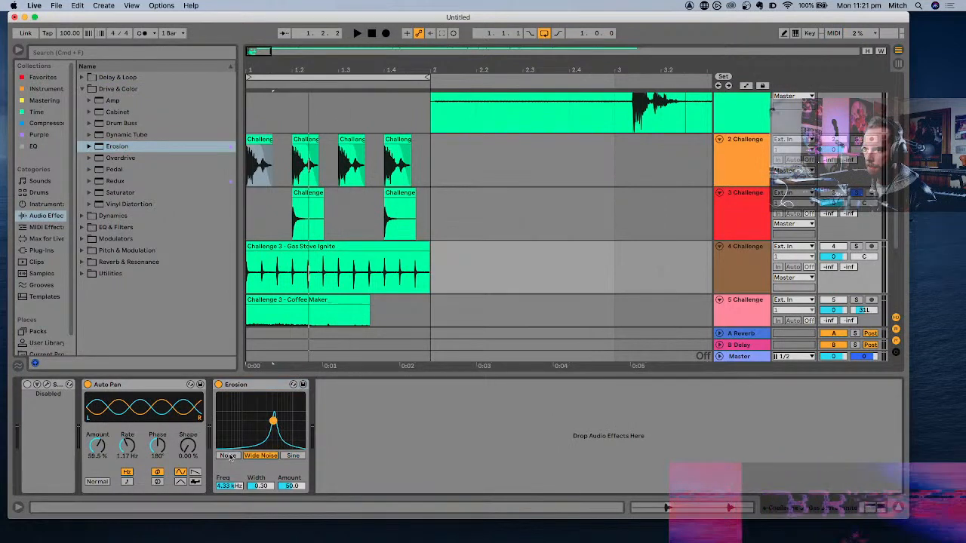
key(space)
click(228, 455)
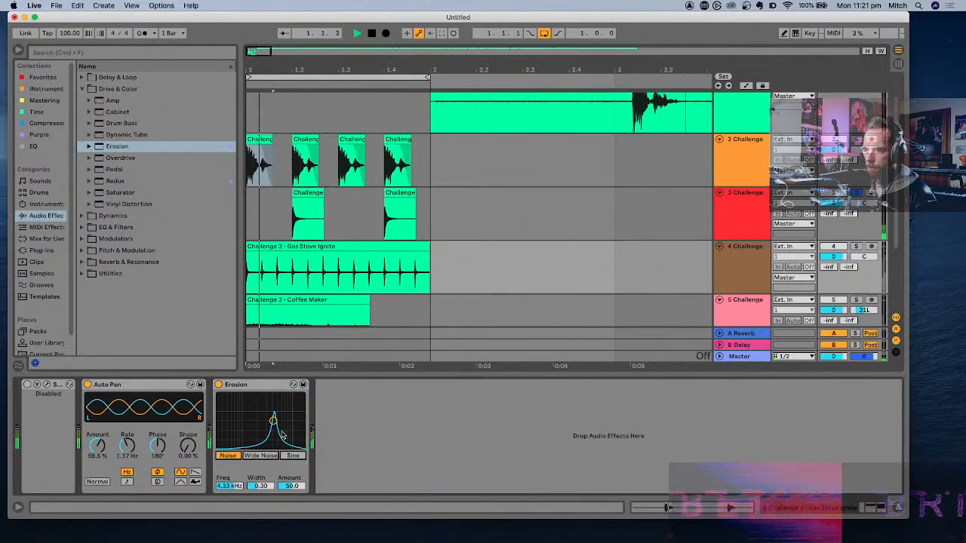
drag(273, 420, 267, 410)
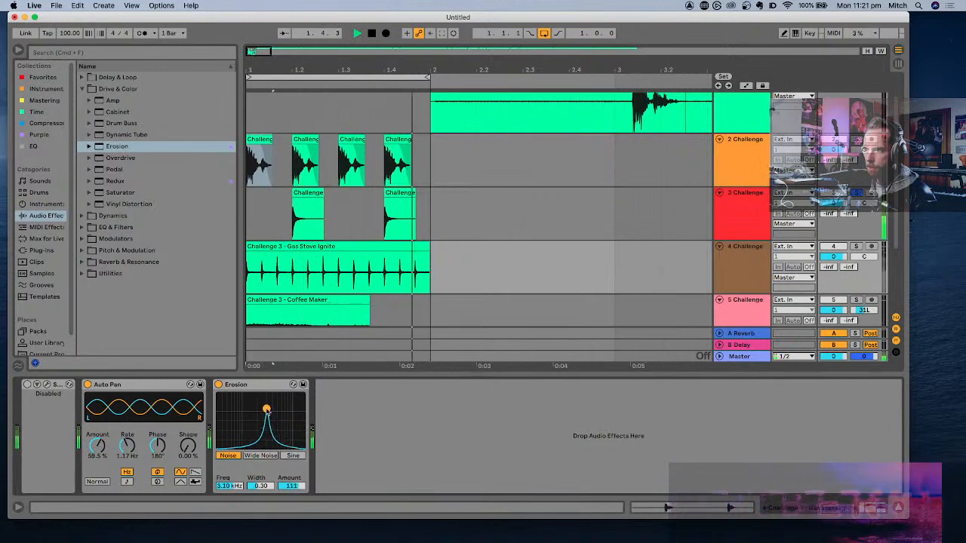
key(space)
- Move the Erosion effect from the fourth track to the third track and play the loop
click(284, 386)
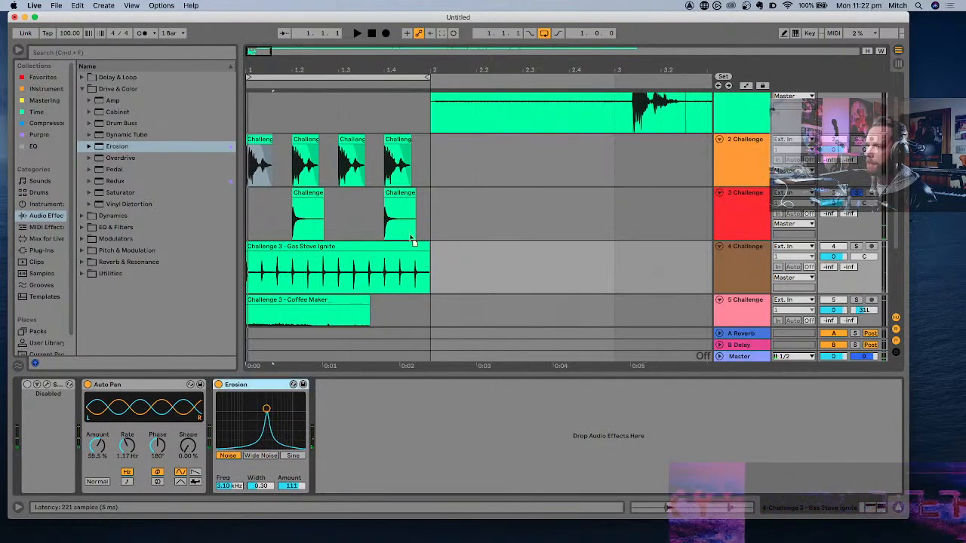
click(449, 214)
key(space)
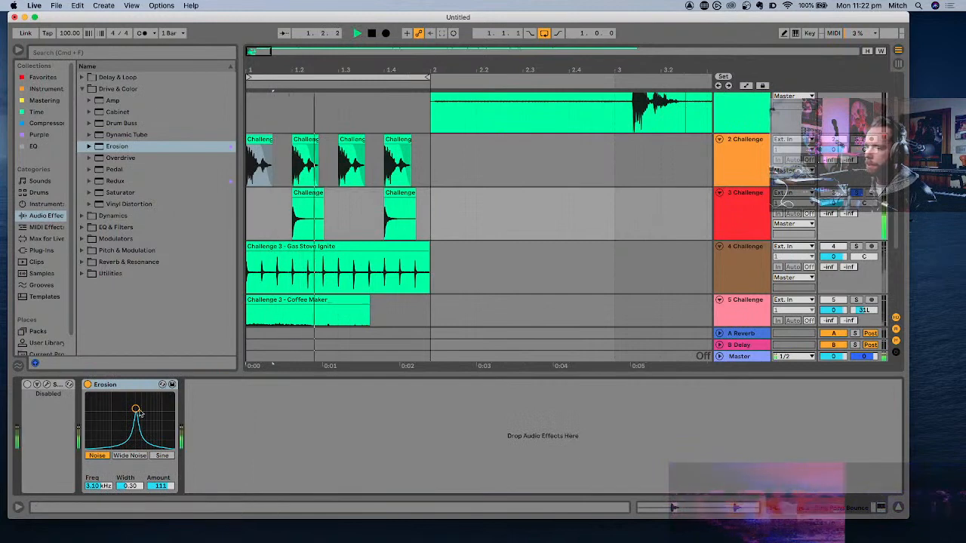
- Set Erosion to Wide Noise at 4.60 kHz with an amount of 115 on the third track
click(130, 456)
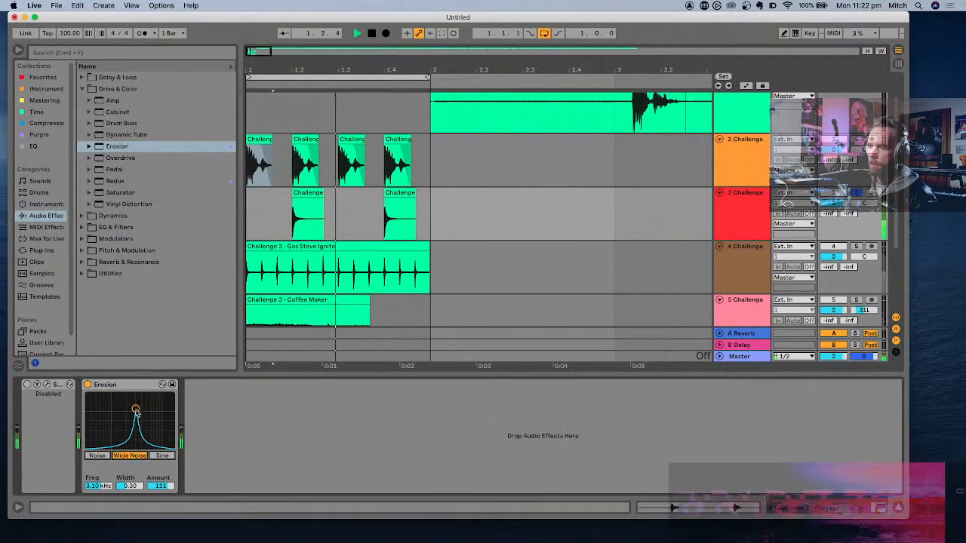
drag(137, 408, 143, 399)
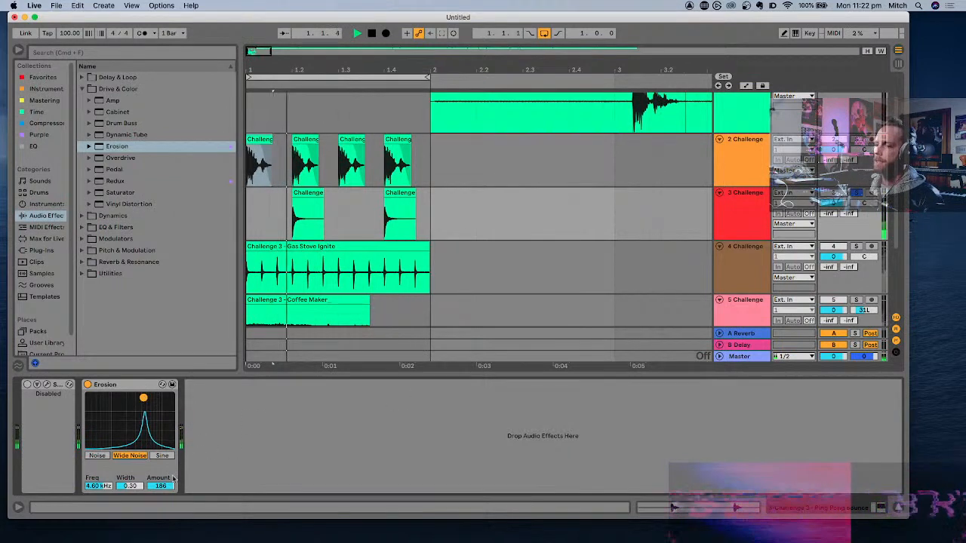
mouse_move(160, 486)
mouse_down()
mouse_move(160, 526)
mouse_move(160, 486)
mouse_up()
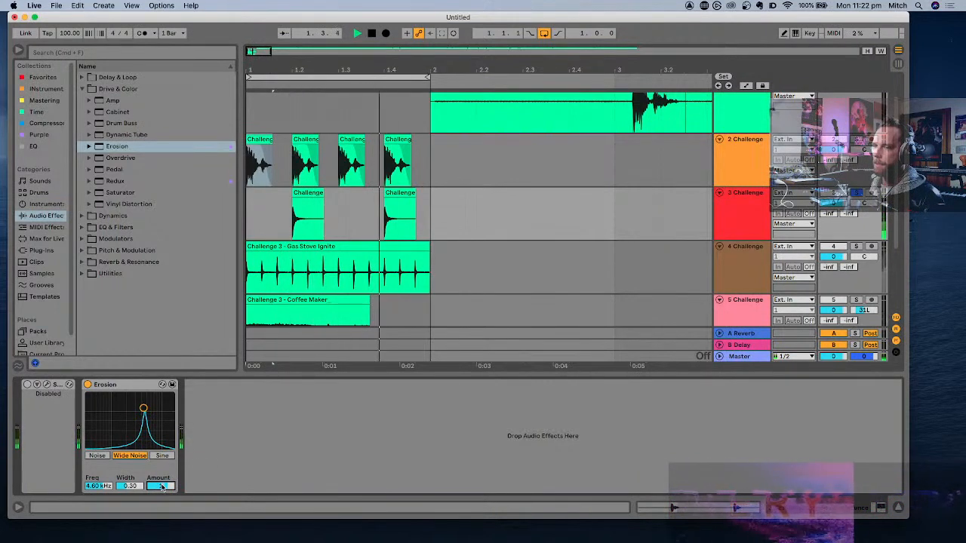
click(217, 465)
key(space)
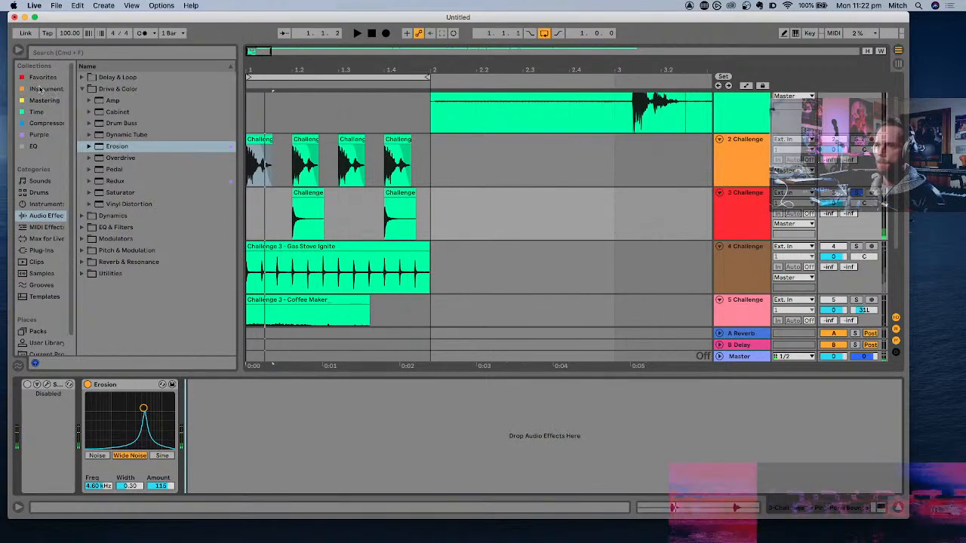
- Add the Frontier limiter after Erosion on the third track, lower its threshold and set its release to Fast
click(42, 124)
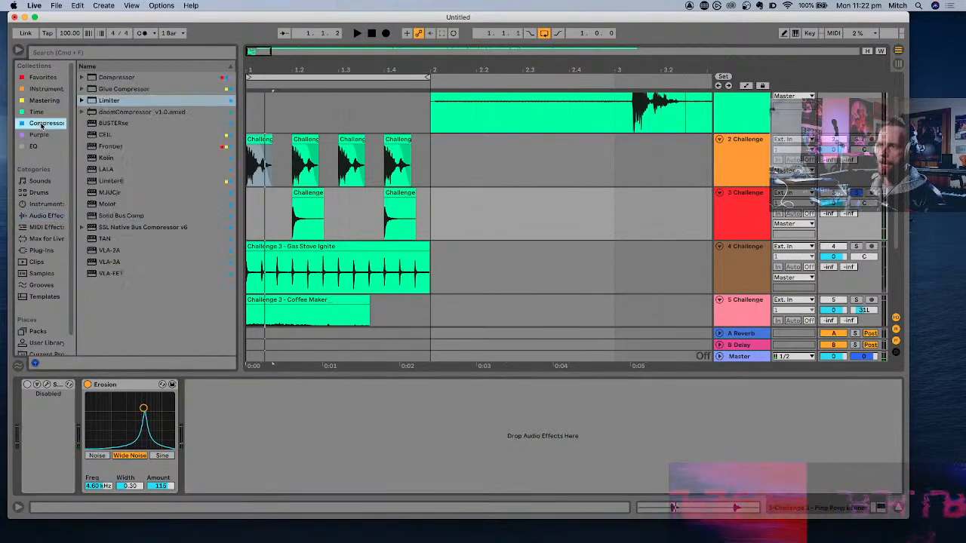
click(113, 146)
key(Return)
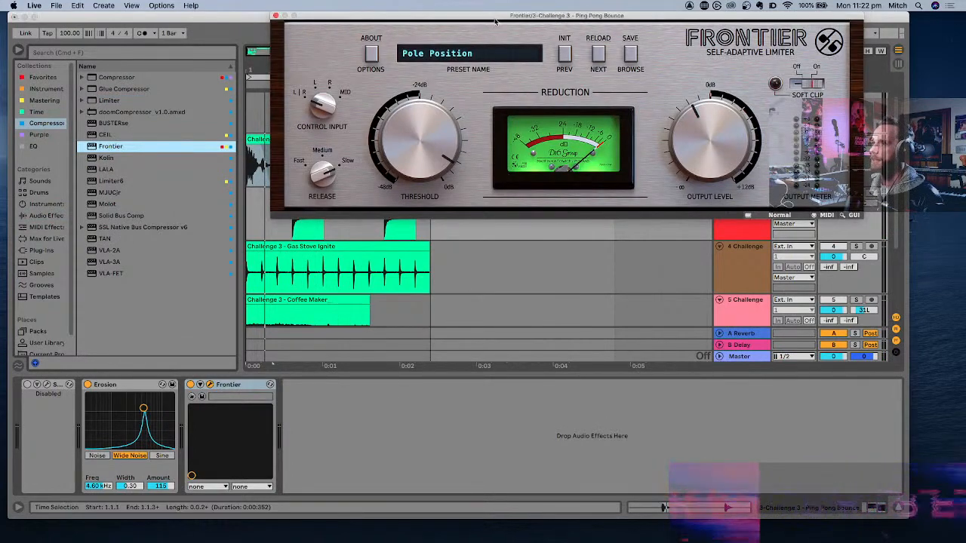
drag(494, 26, 442, 130)
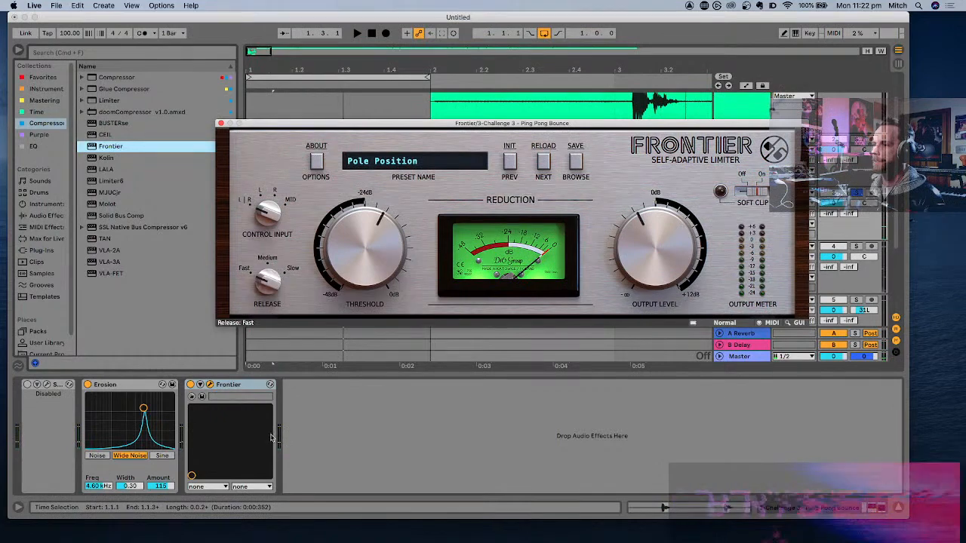
- Set Frontier's output level to -1.7 dB during playback, unsolo the third track and close the plug-in window
key(space)
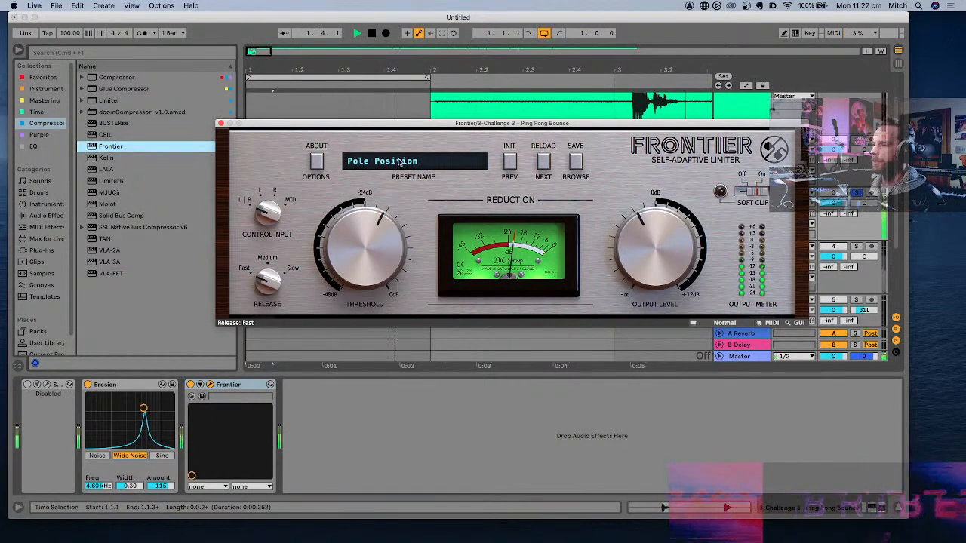
drag(392, 130, 537, 286)
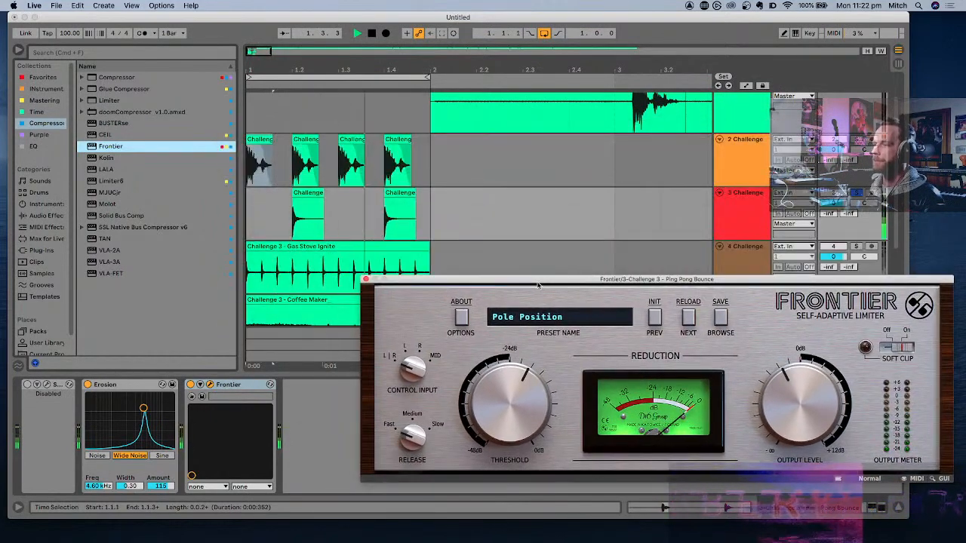
drag(820, 415, 821, 408)
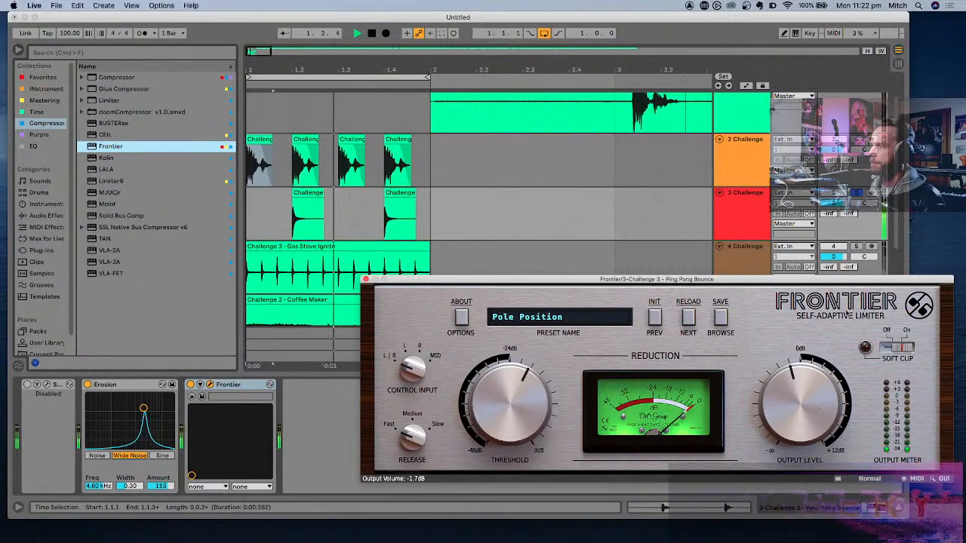
key(space)
key(space)
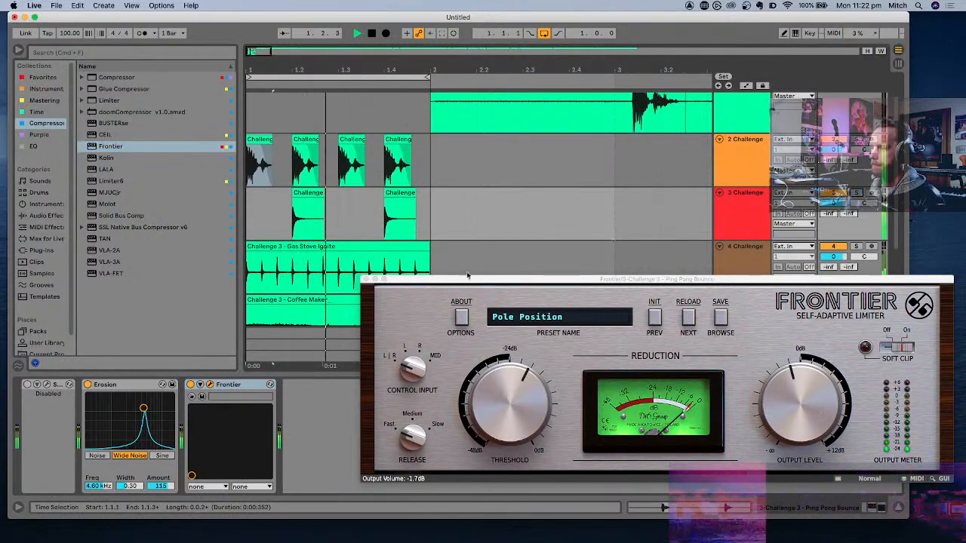
click(366, 280)
key(space)
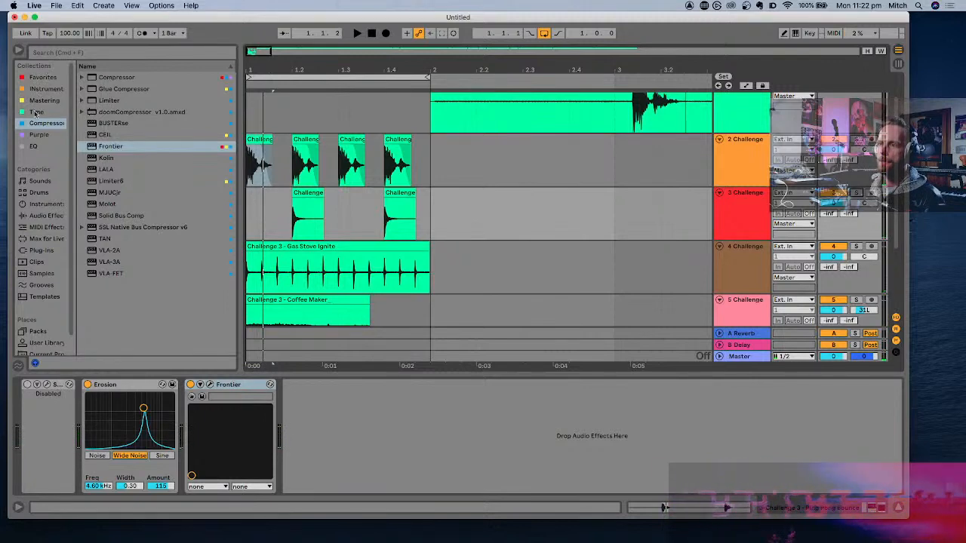
- Add EQ Eight after Frontier on the third track, boosting the highs by about 6 dB and dipping slightly below 1 kHz
click(42, 78)
double_click(120, 101)
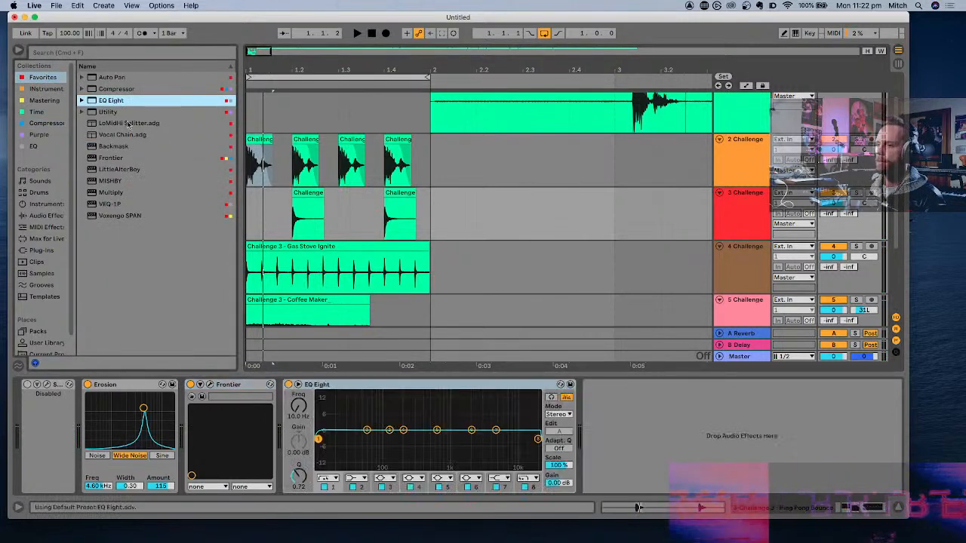
drag(494, 430, 443, 437)
key(space)
- Set EQ Eight's first band to a low cut at 100 Hz with a Q of 1.02
drag(319, 440, 372, 446)
click(331, 479)
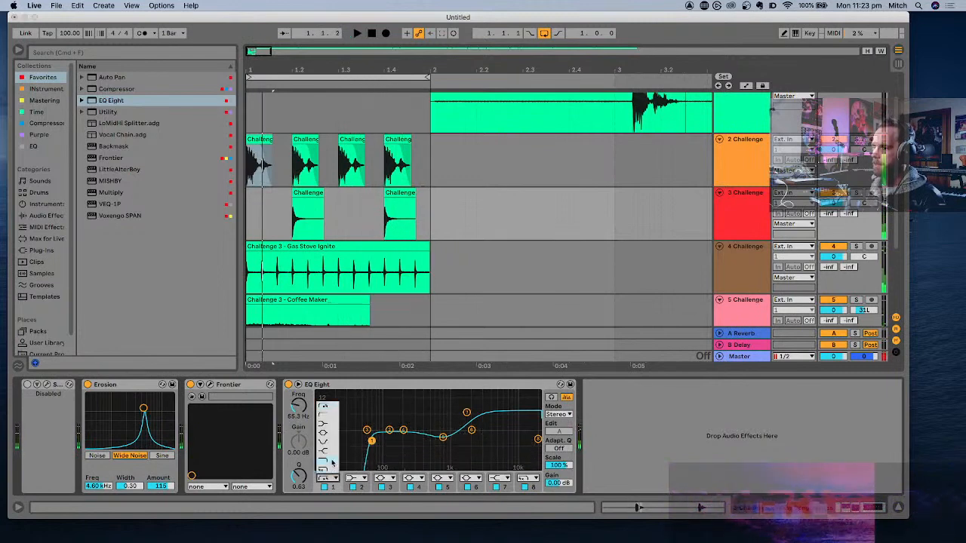
click(334, 421)
drag(371, 441, 384, 431)
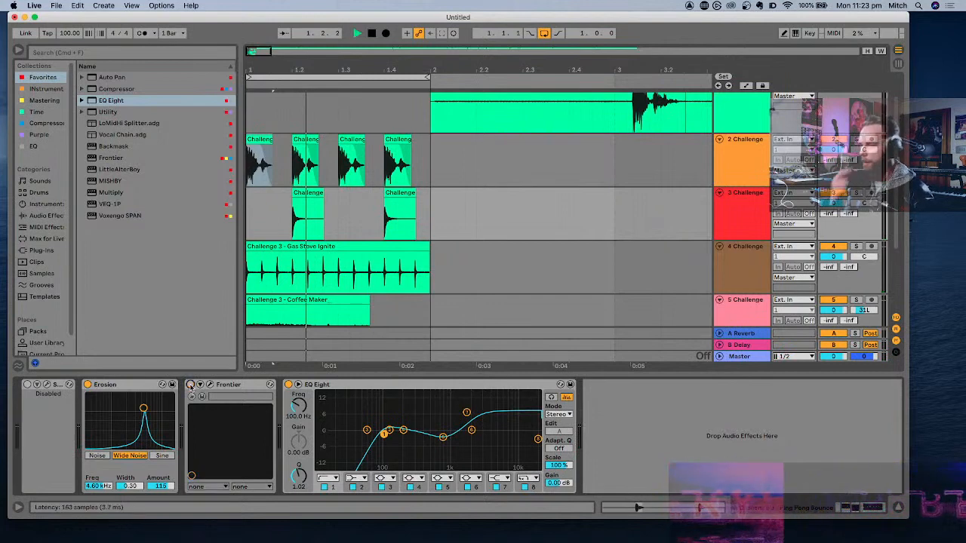
- Play the loop with all tracks together to judge the third track's effects, and select the sixth track
key(space)
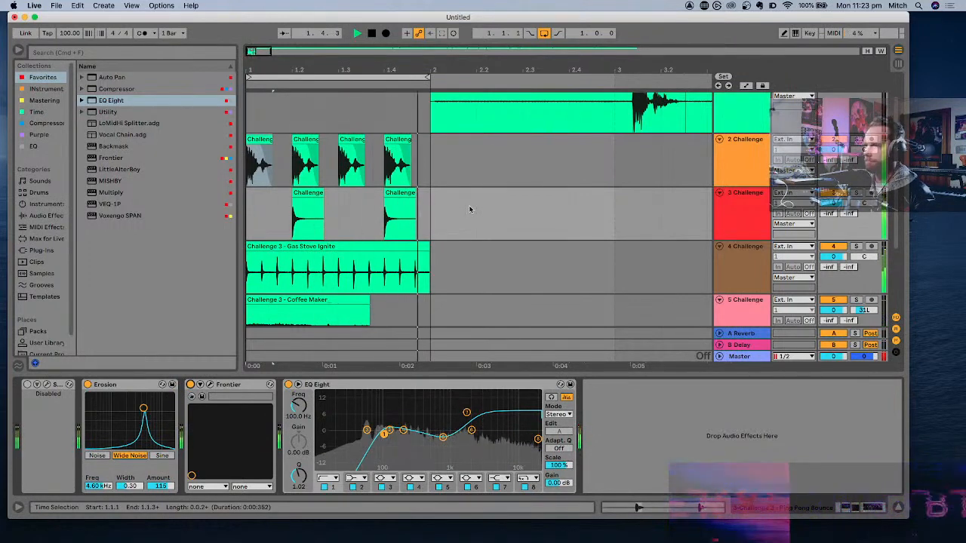
scroll(469, 209, down, 1)
scroll(472, 209, up, 3)
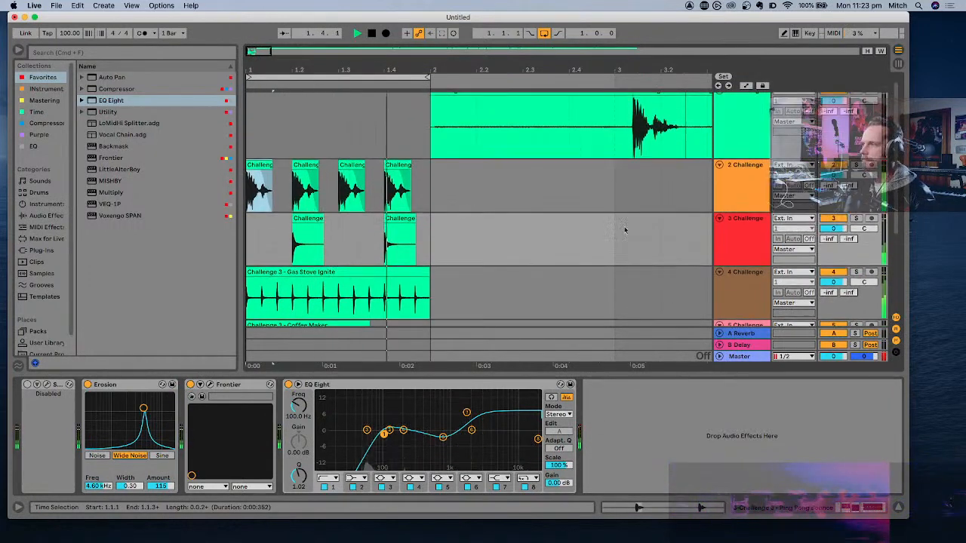
scroll(728, 250, down, 2)
scroll(728, 251, down, 8)
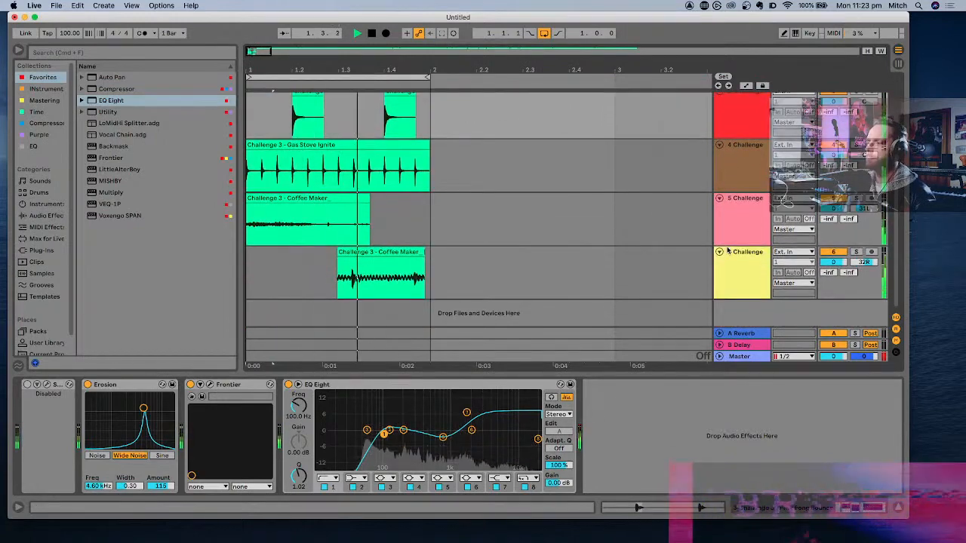
key(space)
click(744, 266)
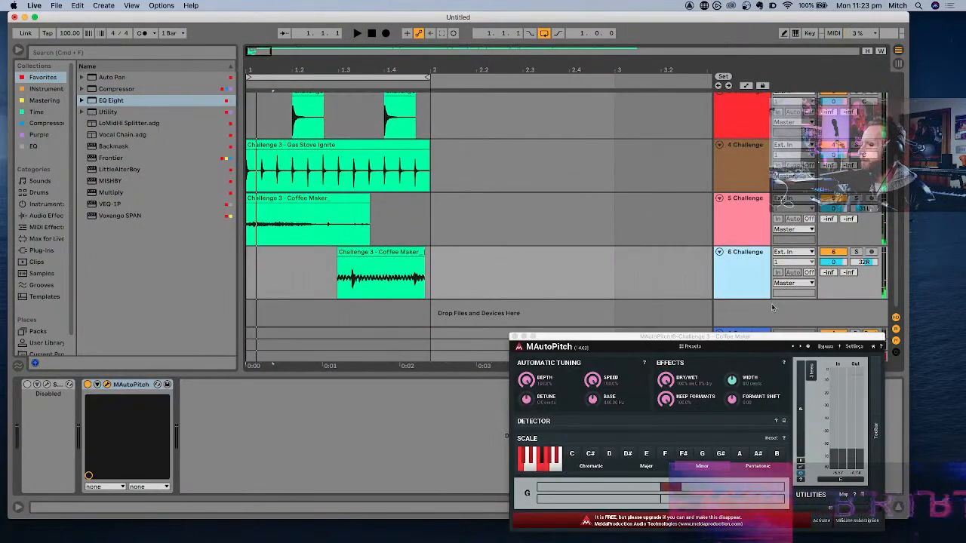
- Close the MAutoPitch window and replace the Reverb on return track A with OrilRiver
click(514, 337)
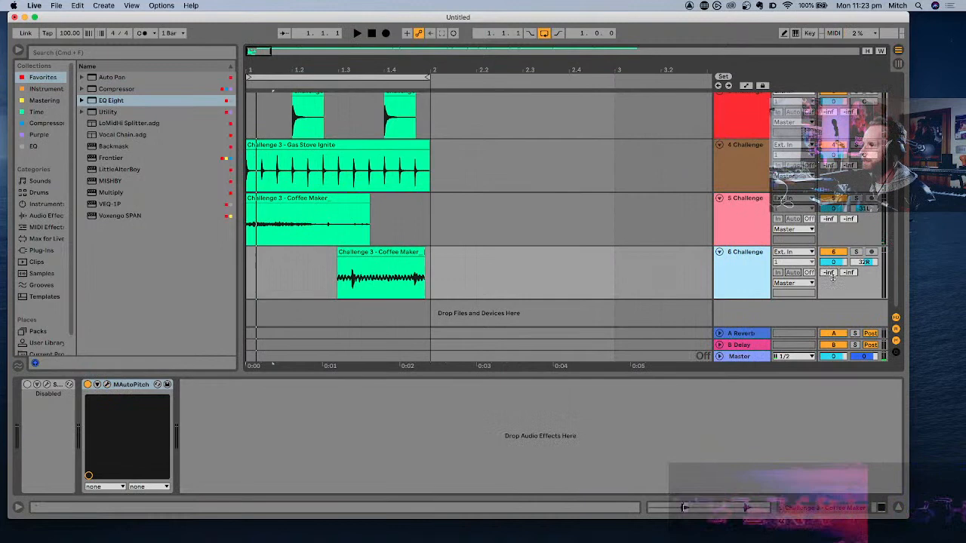
click(753, 330)
click(100, 388)
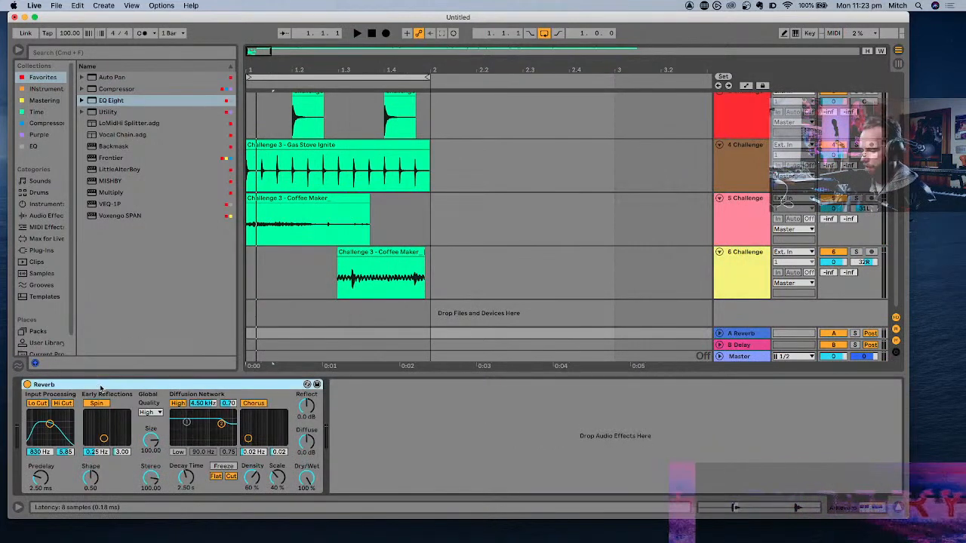
key(Delete)
click(37, 112)
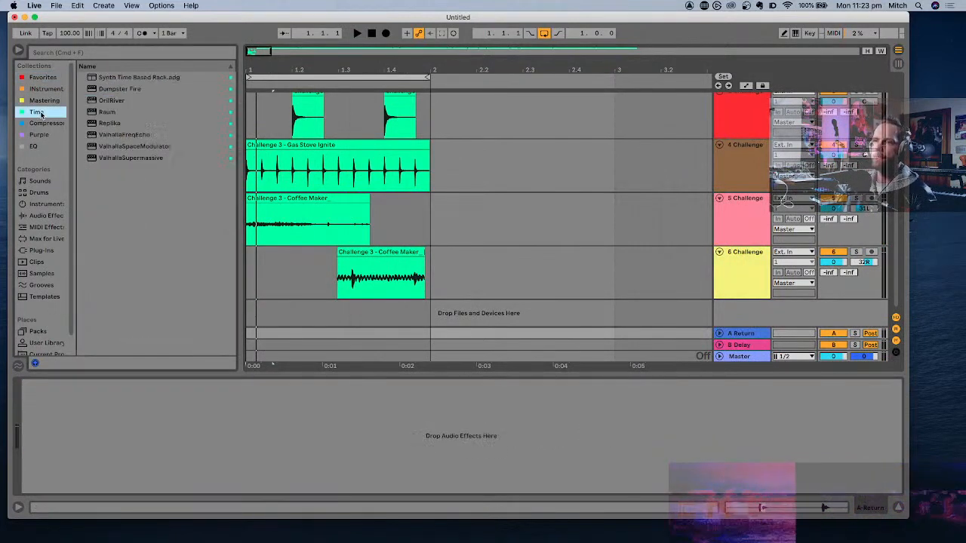
double_click(118, 101)
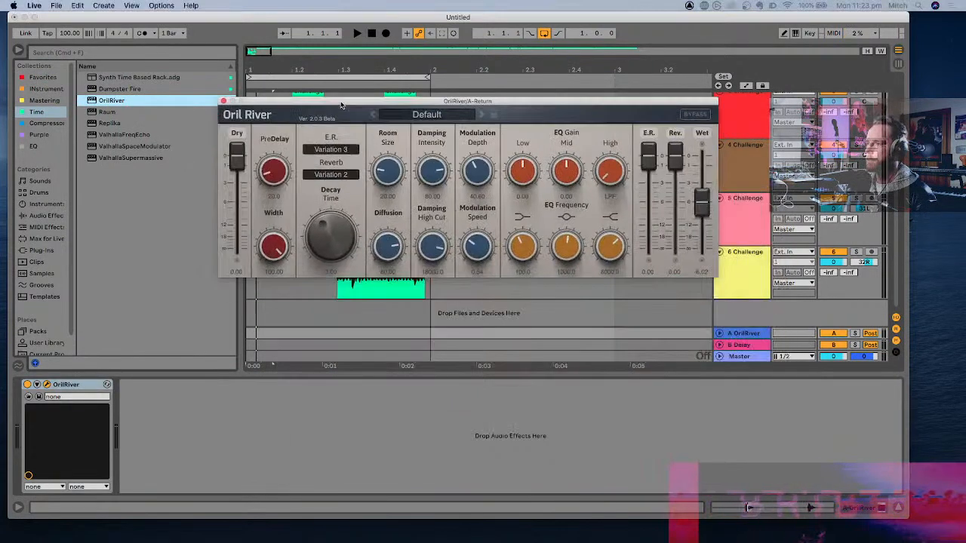
- Set OrilRiver's wet level to 0.00, its dry level to minus infinity and its decay time to 5.27
drag(701, 196, 701, 157)
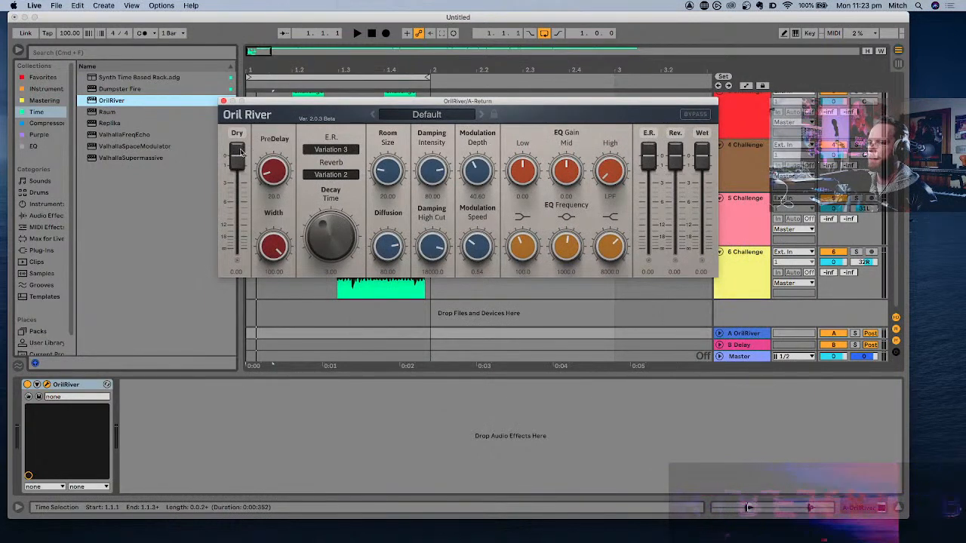
drag(240, 151, 239, 248)
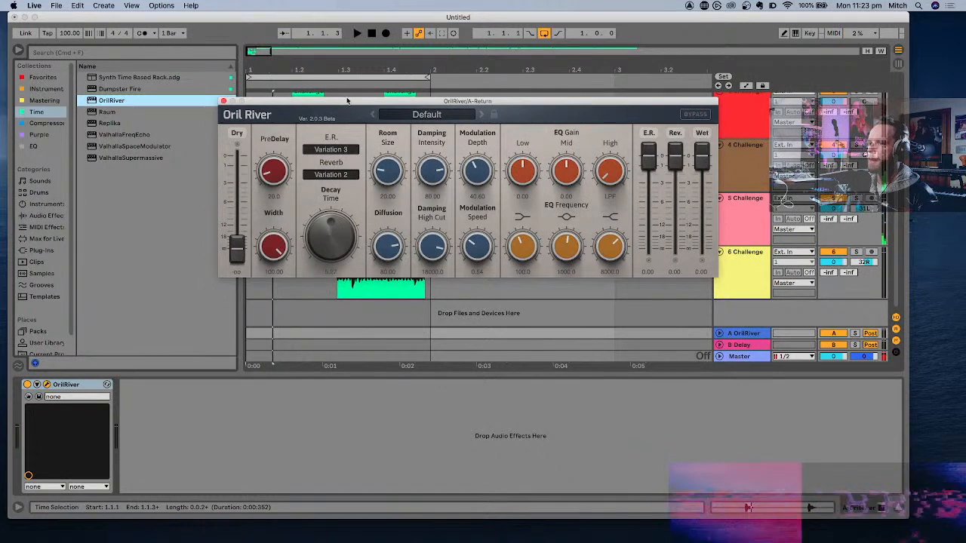
drag(347, 101, 252, 318)
- Set the sends to return A at -17.0 dB for the sixth track and -14.4 dB for the fifth, and close OrilRiver's window
drag(833, 272, 834, 278)
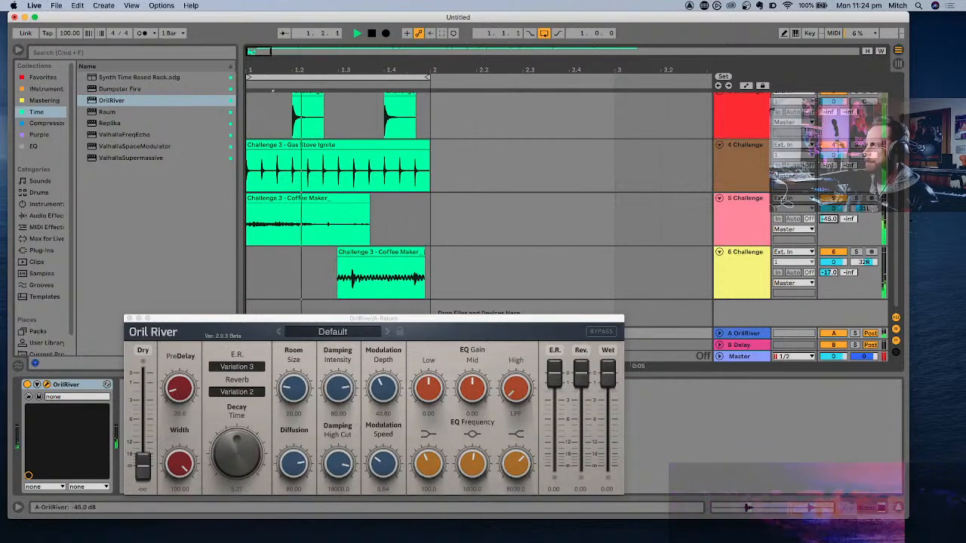
drag(829, 219, 828, 215)
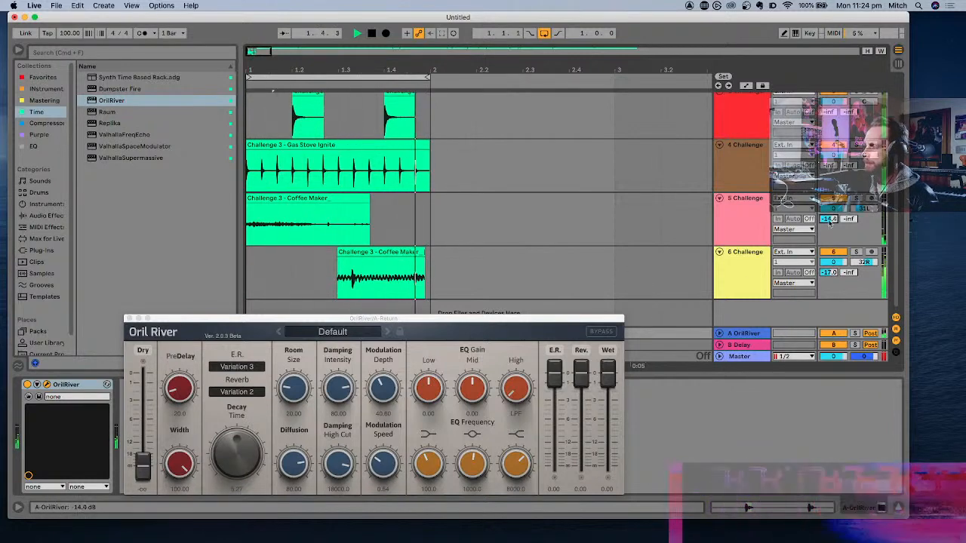
click(512, 320)
drag(512, 320, 789, 340)
click(408, 337)
- Group the two Coffee Maker tracks and select the new group
shift+click(762, 210)
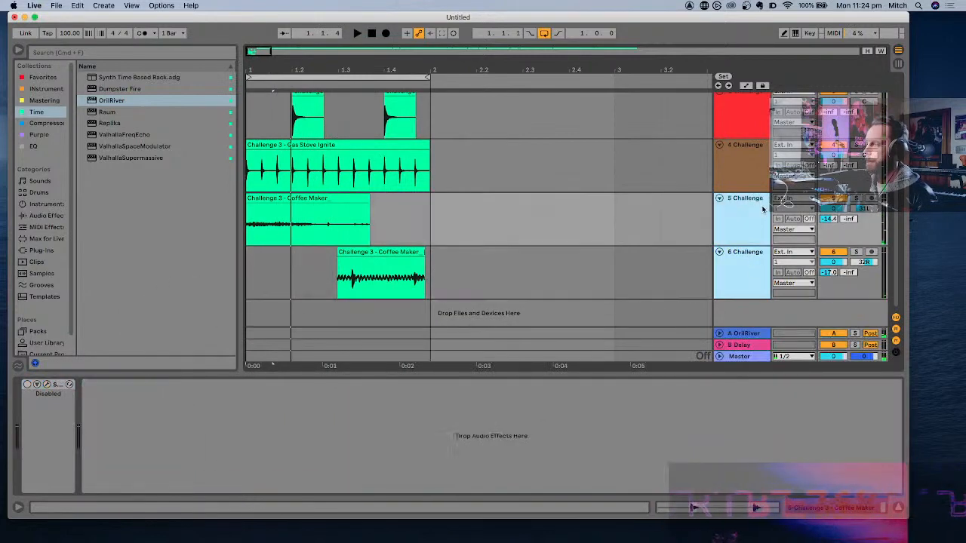
key(super+g)
click(738, 220)
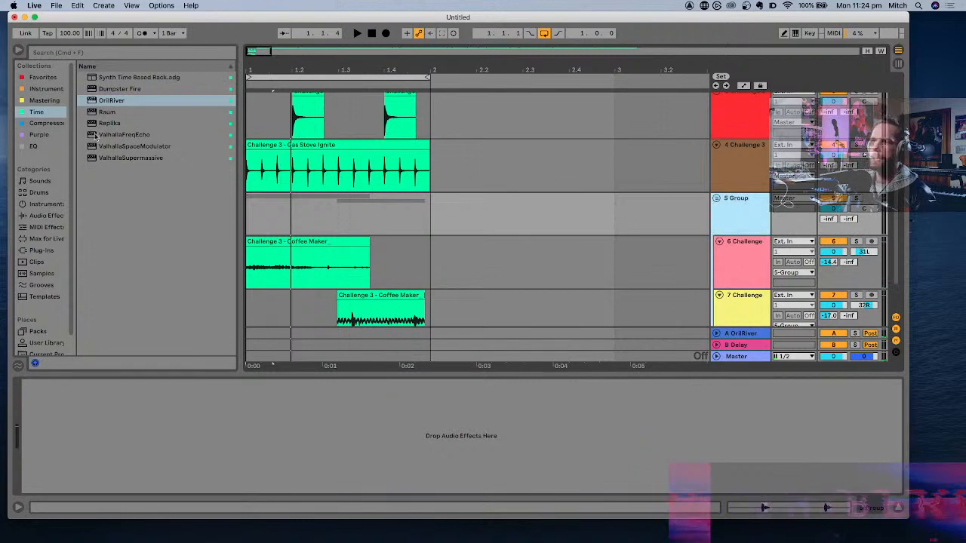
- Add a Compressor from the Dynamics effects to the Coffee Maker group and enable its sidechain
click(45, 216)
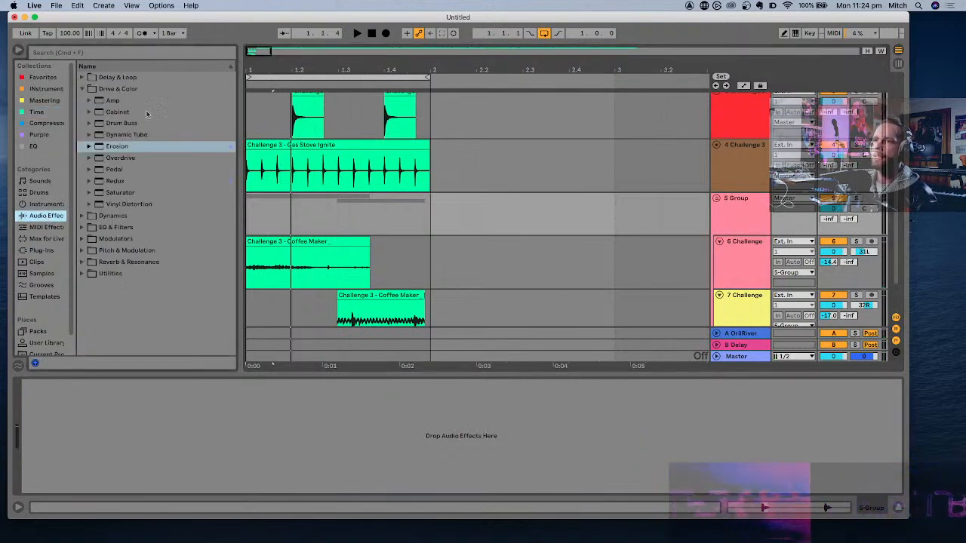
click(82, 89)
click(82, 100)
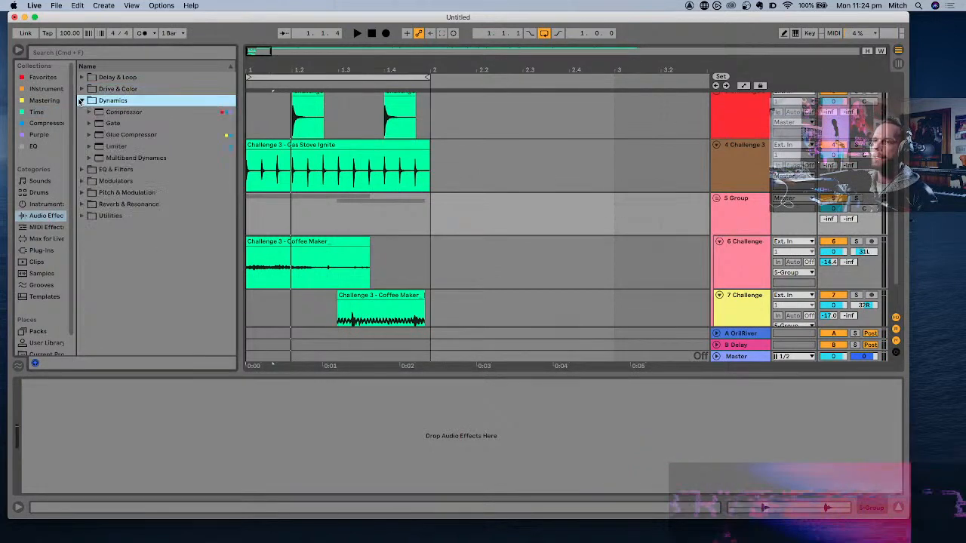
click(116, 111)
key(Return)
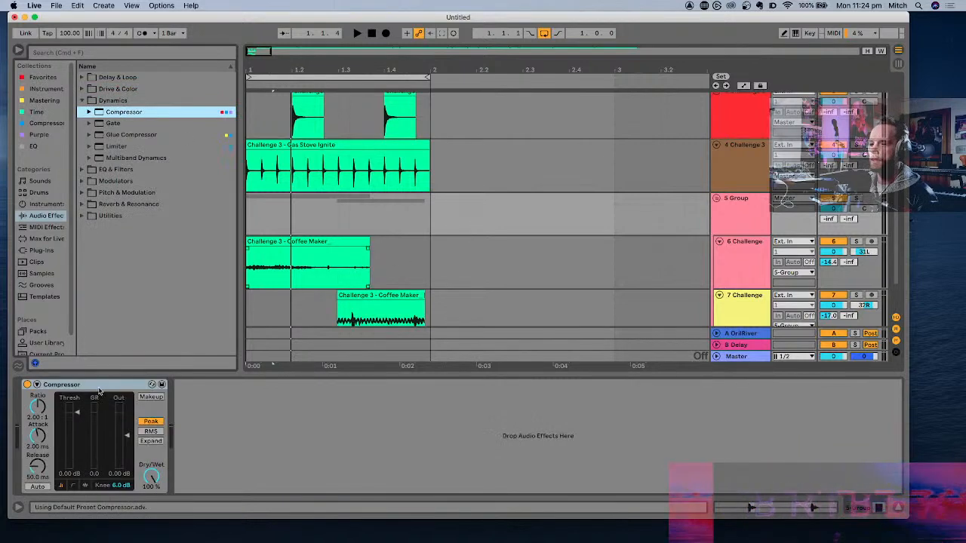
click(37, 385)
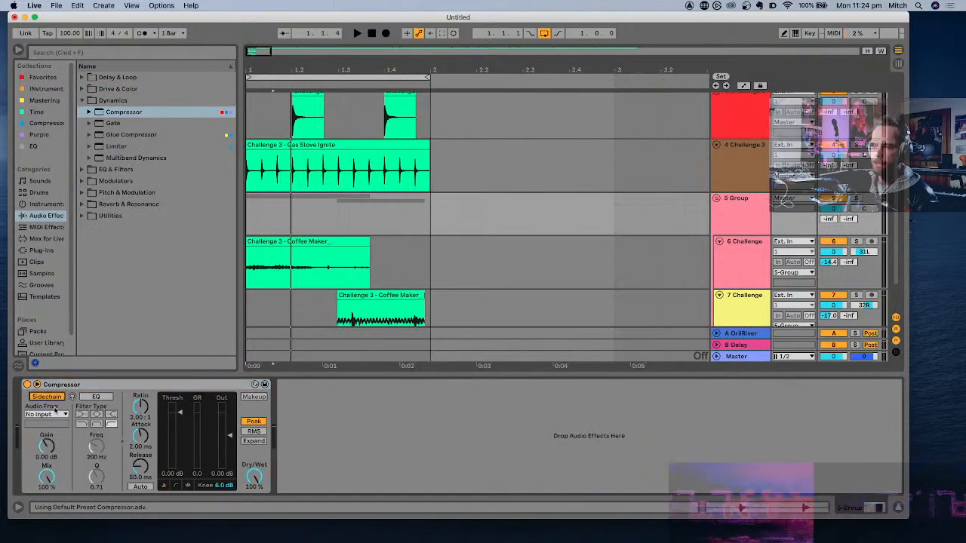
- Rename the second track "kick" so it can be identified as the sidechain source
click(53, 414)
click(343, 257)
scroll(343, 256, up, 5)
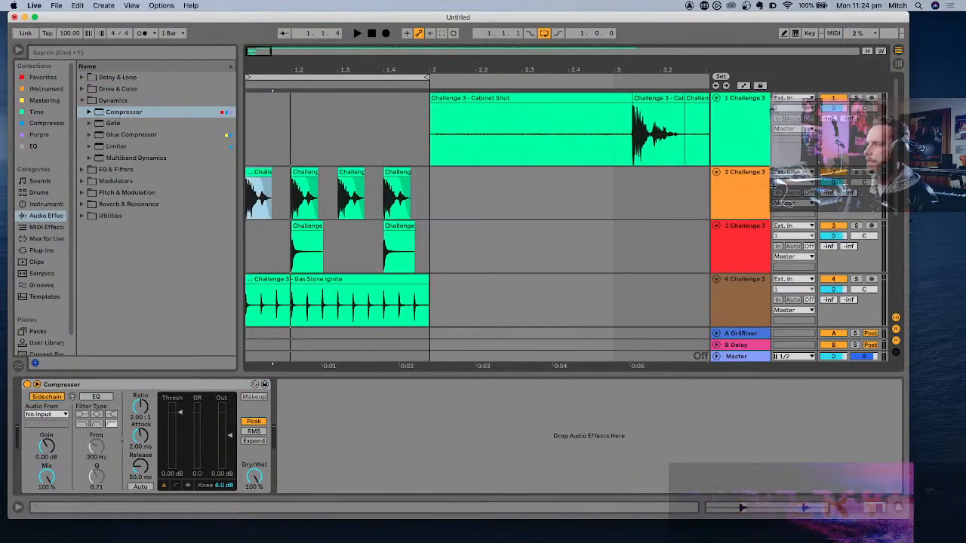
click(759, 195)
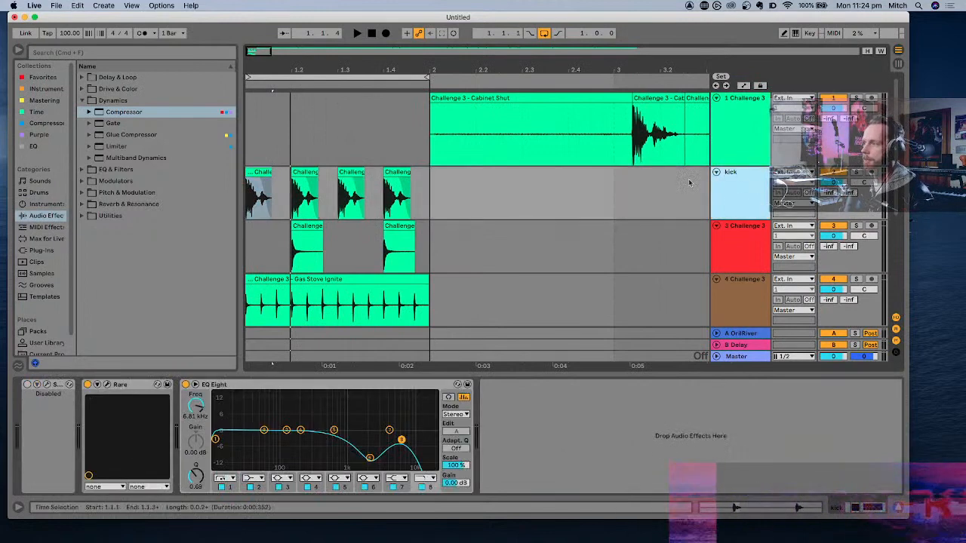
scroll(754, 226, down, 5)
- Set the group Compressor's sidechain input to kick, with a 4.34:1 ratio and a threshold of -18.2 dB
click(751, 257)
click(731, 169)
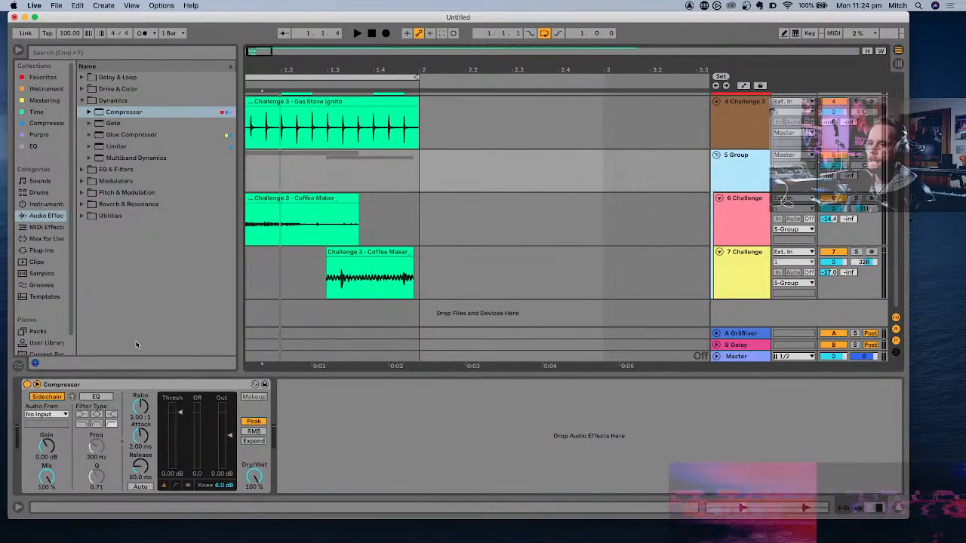
click(47, 413)
click(43, 435)
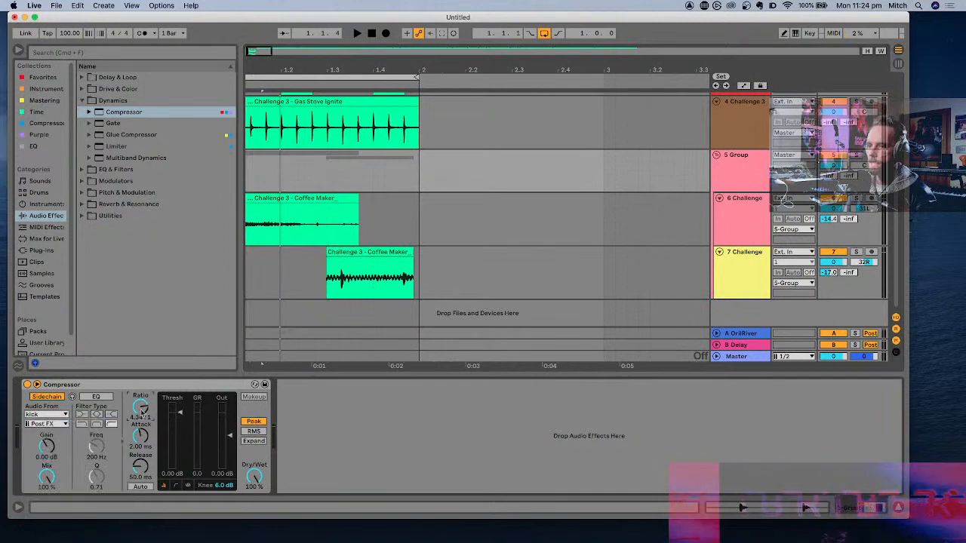
key(space)
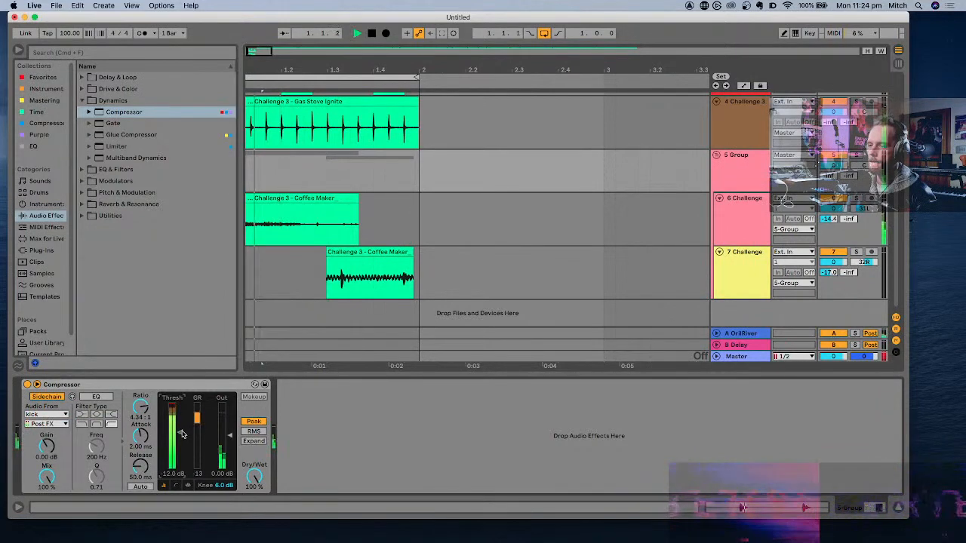
drag(181, 433, 181, 444)
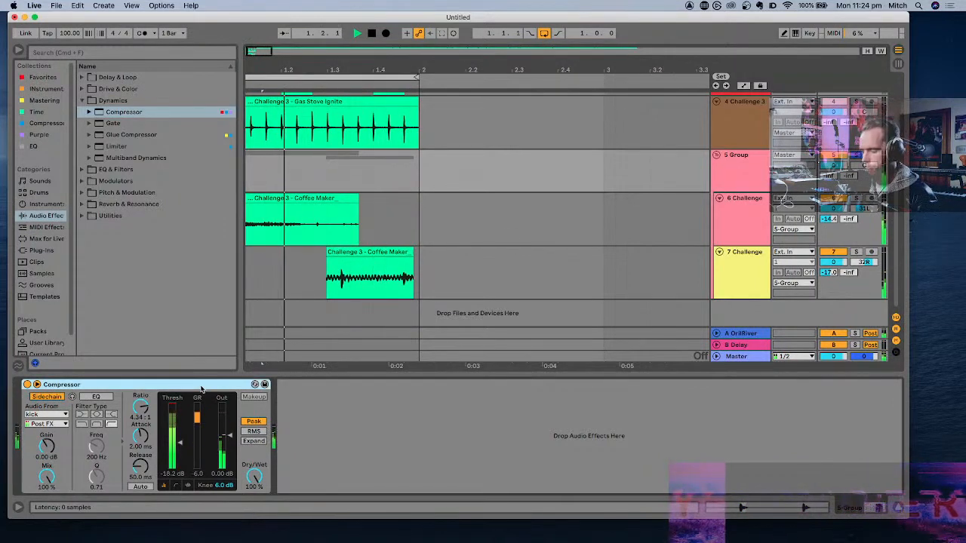
- Copy the sidechained Compressor after OrilRiver on return A, lower its ratio to 2.42:1 and close the plug-in window
click(732, 334)
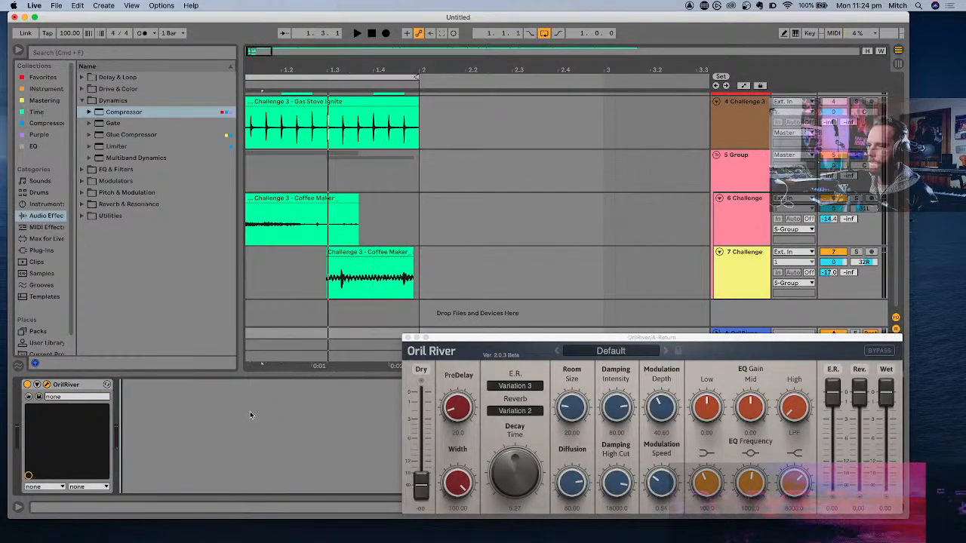
key(super+v)
key(space)
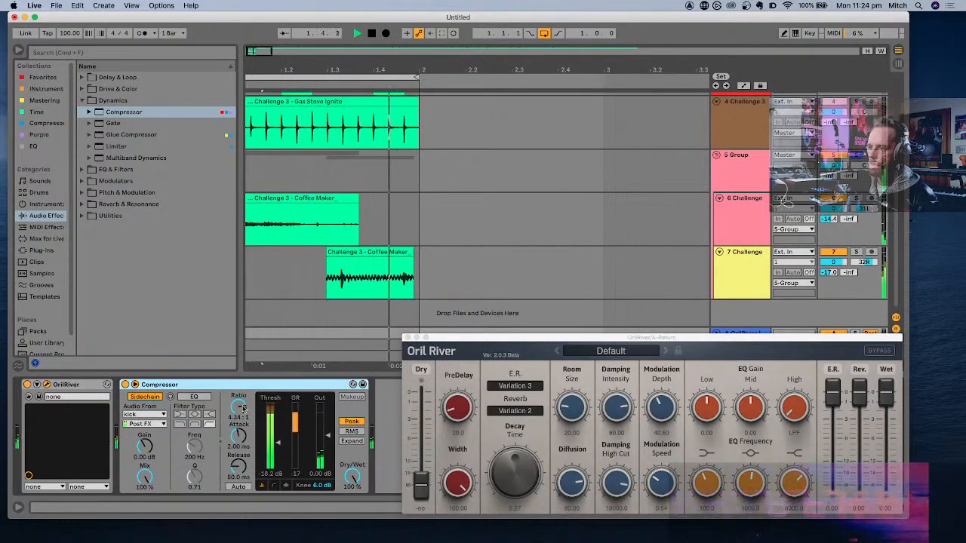
drag(242, 408, 242, 426)
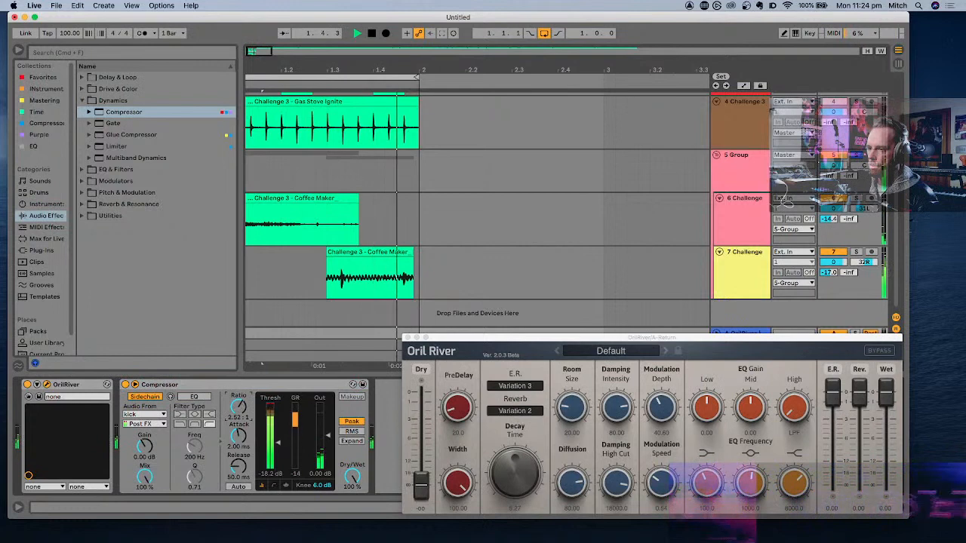
click(408, 338)
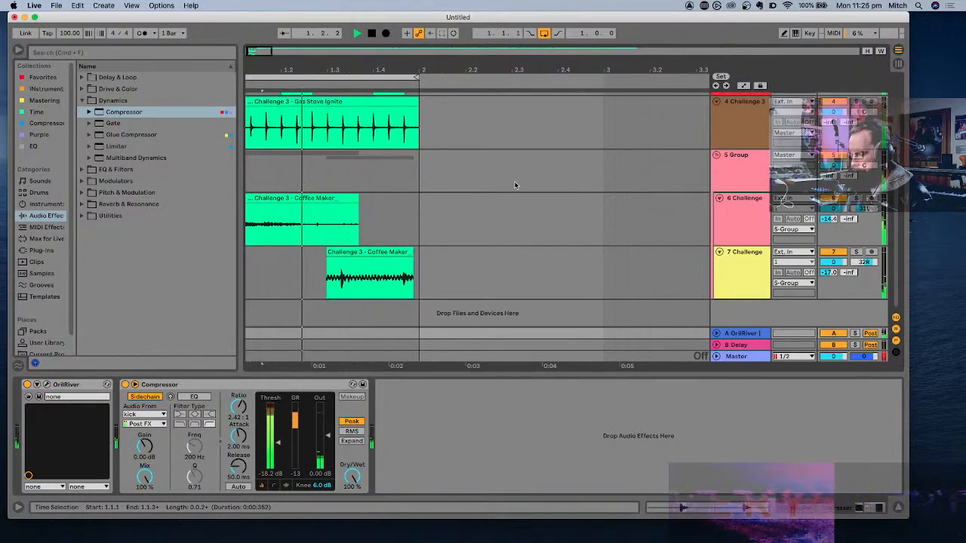
- Play the loop to judge the sidechained mix, briefly soloing the third track, and stop playback
scroll(427, 282, up, 6)
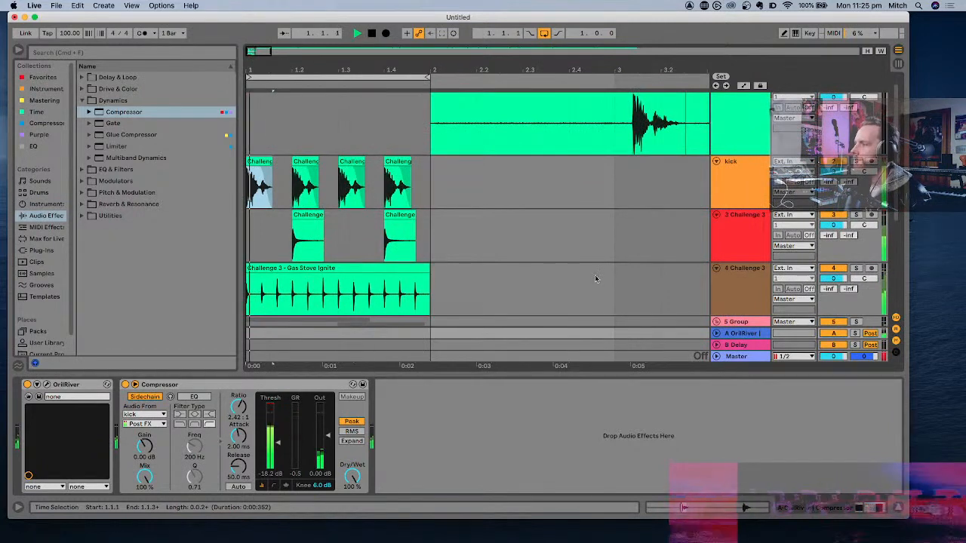
scroll(594, 275, down, 2)
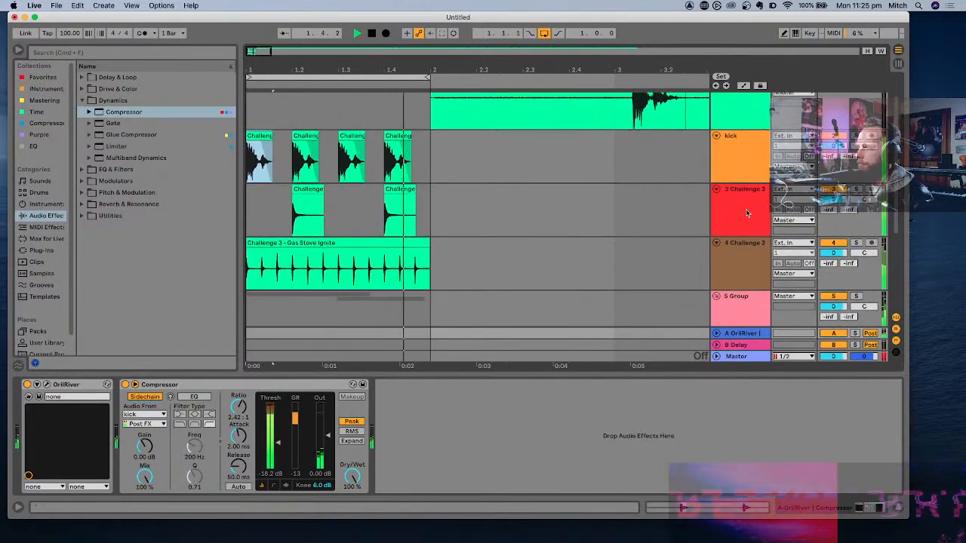
key(space)
key(space)
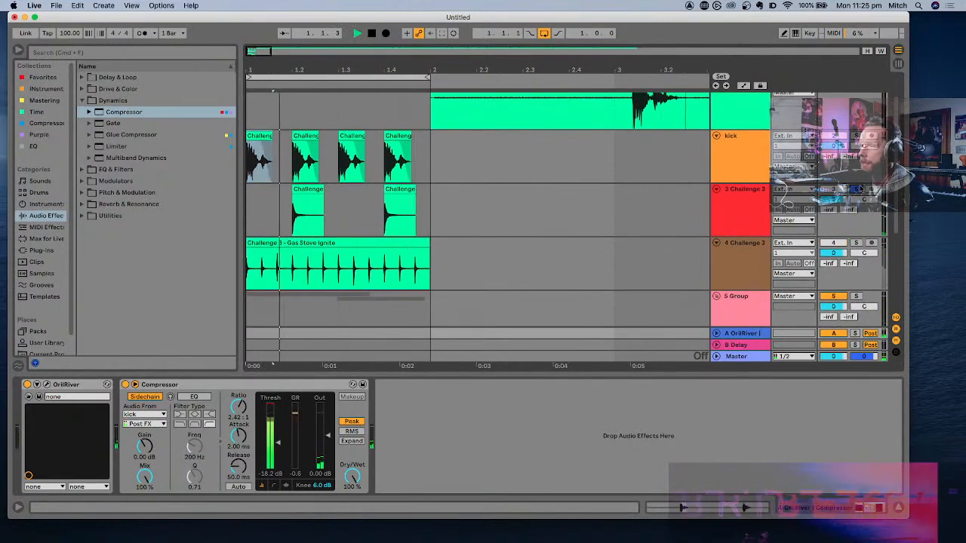
key(space)
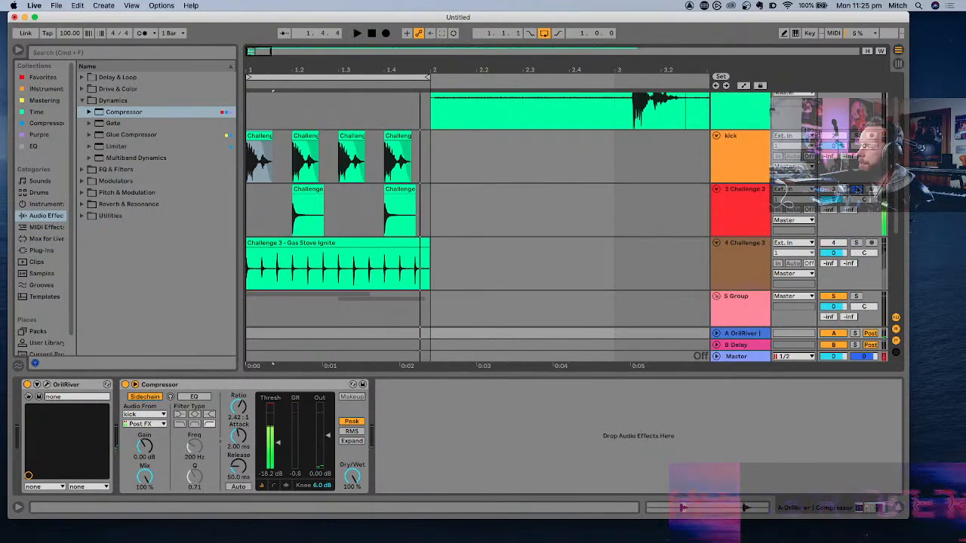
key(space)
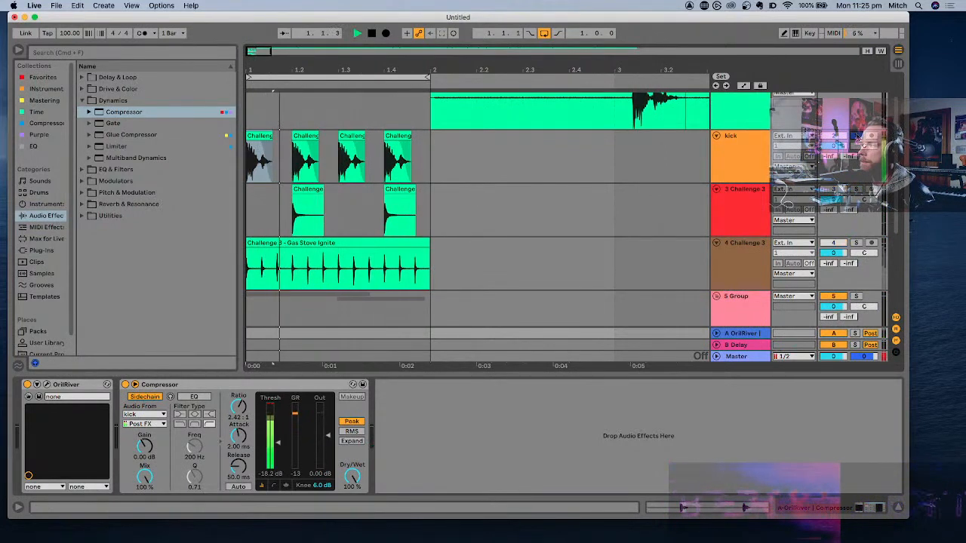
scroll(541, 194, down, 5)
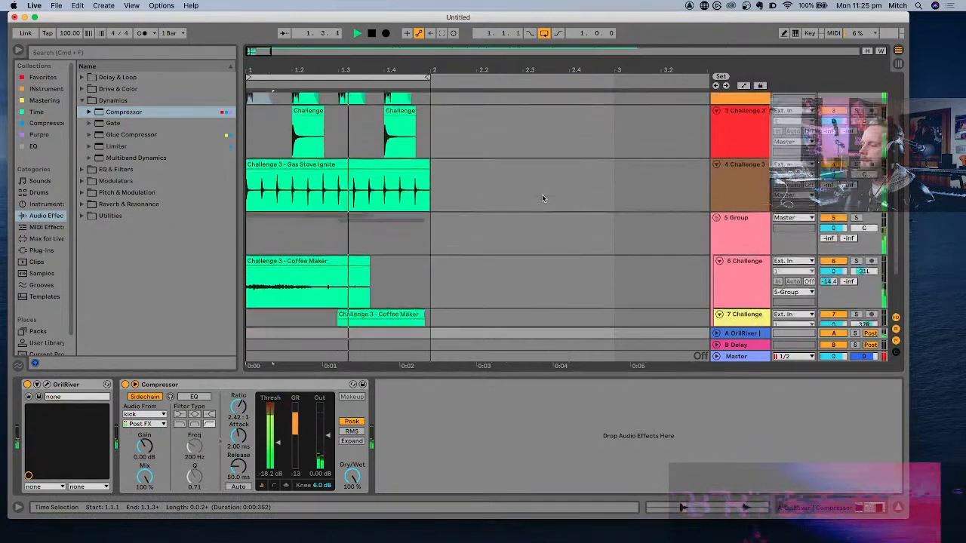
scroll(543, 196, up, 10)
key(space)
- Add the AnalogObsession LOVEND bass enhancer after EQ Eight on the kick track
click(741, 196)
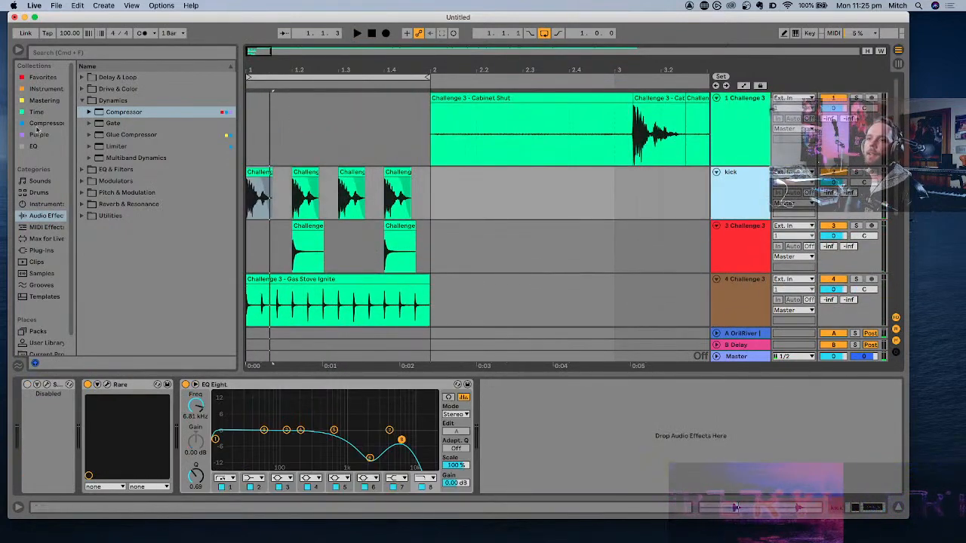
click(38, 250)
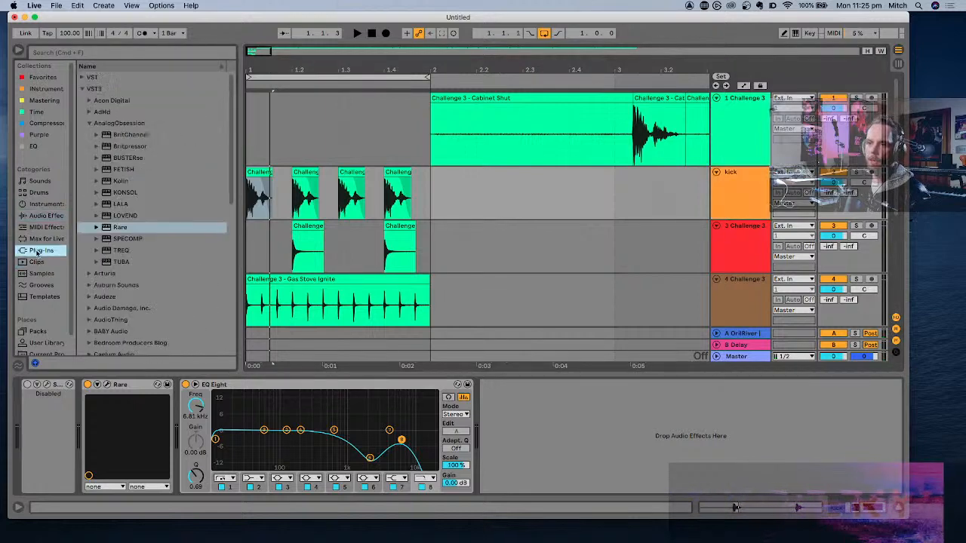
click(121, 217)
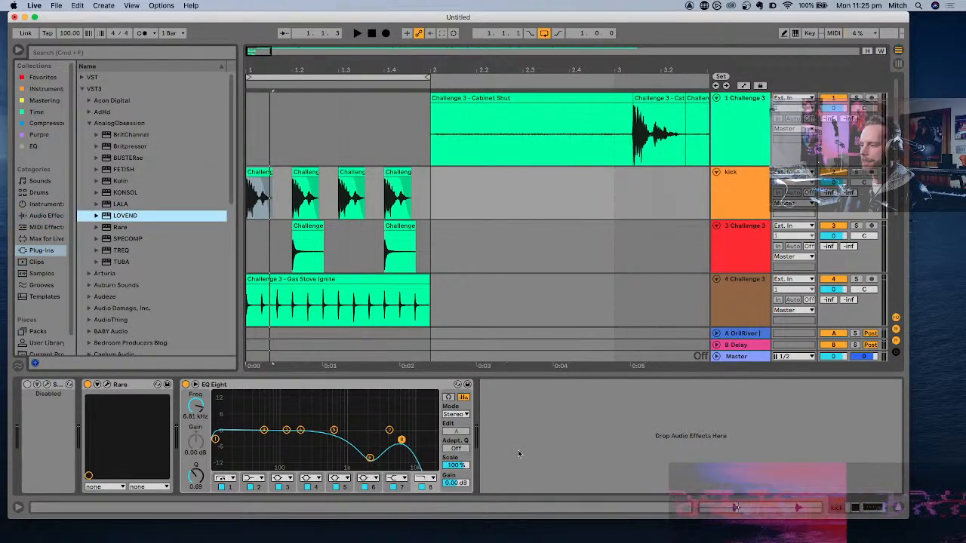
drag(124, 216, 518, 453)
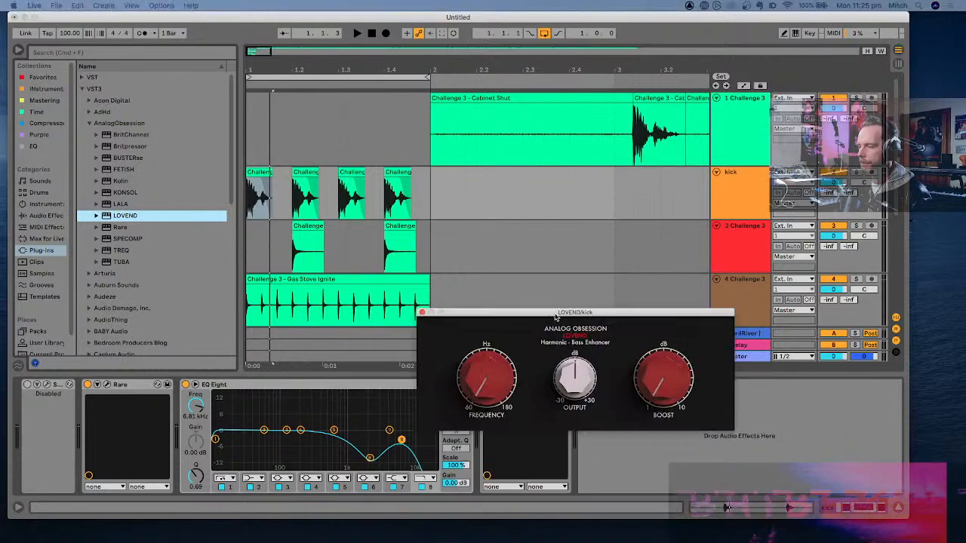
drag(555, 317, 453, 120)
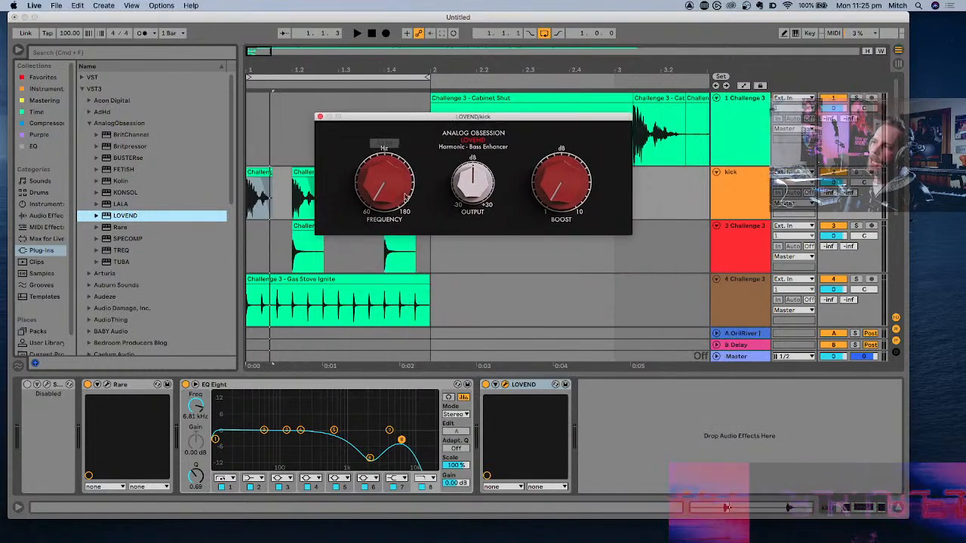
- Play the loop repeatedly while bypassing and re-enabling LOVEND on the kick track to compare its effect
key(space)
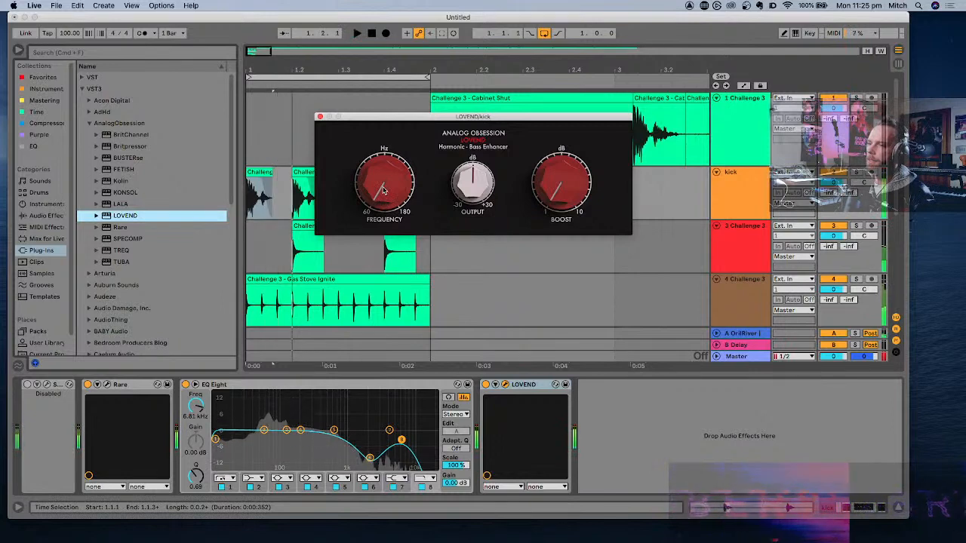
key(space)
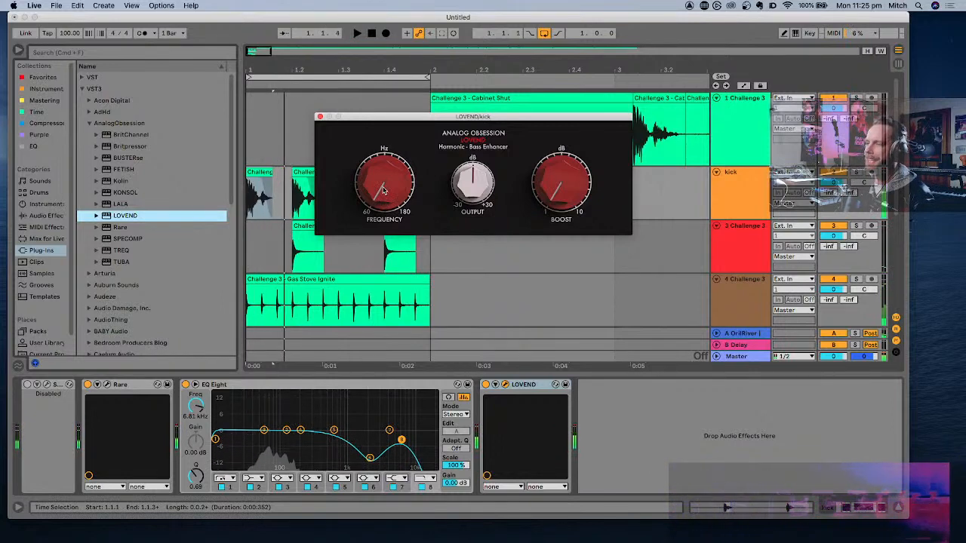
key(space)
key(space)
click(485, 385)
key(space)
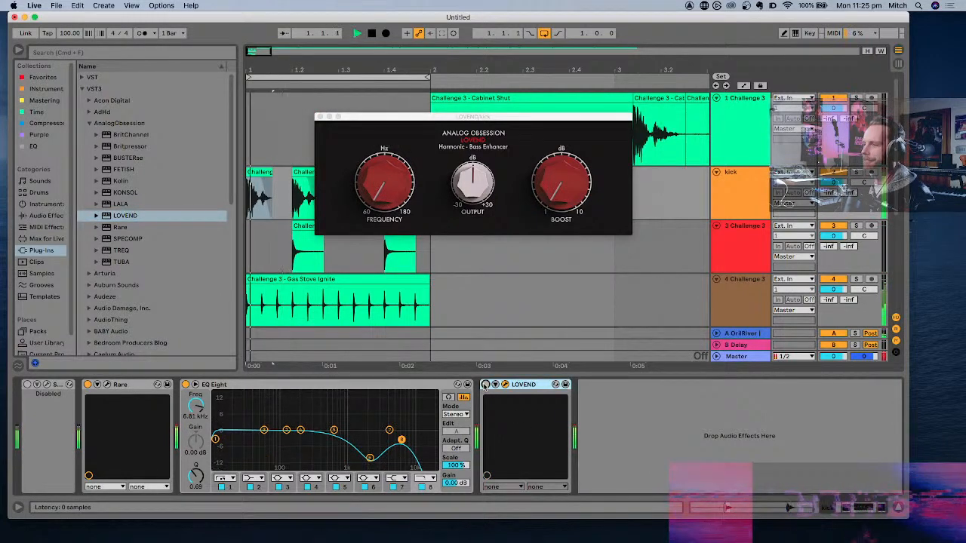
key(space)
key(space)
key(space)
click(485, 385)
key(space)
key(space)
key(space)
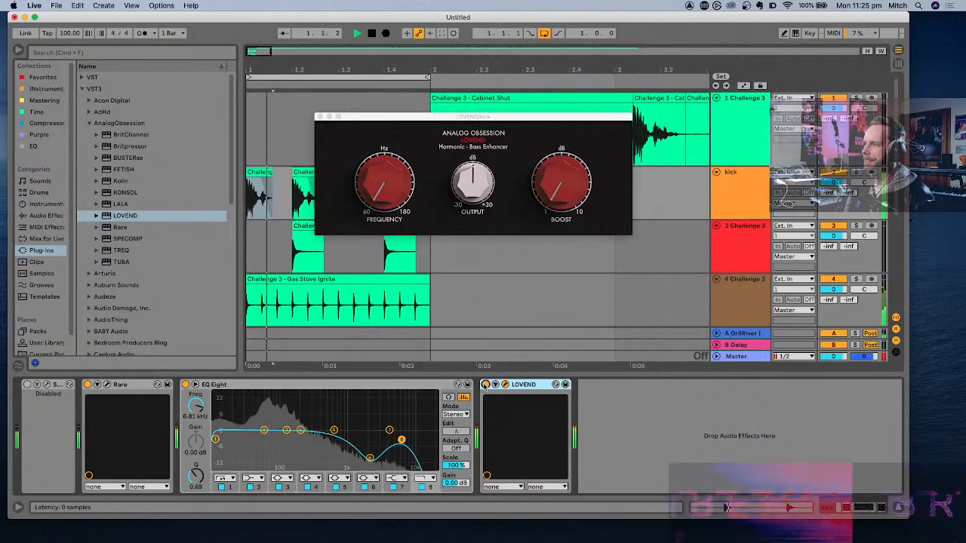
key(space)
key(space)
key(space)
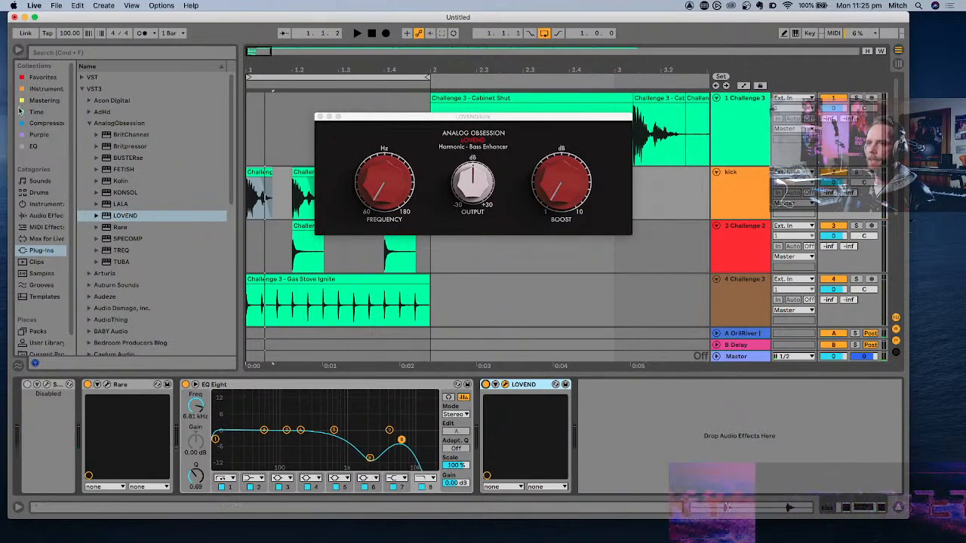
- Try the stock Limiter after LOVEND on the kick track during playback, and delete it
click(45, 123)
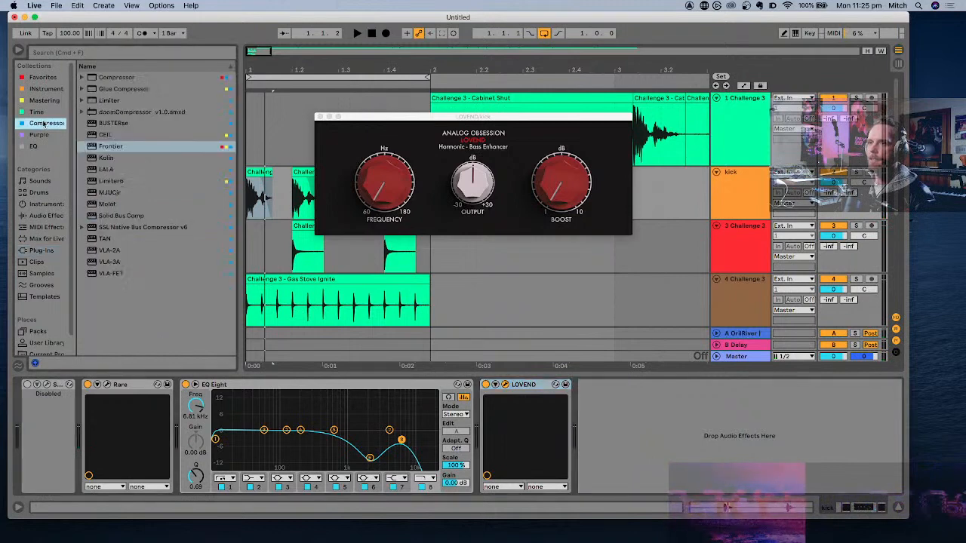
double_click(108, 100)
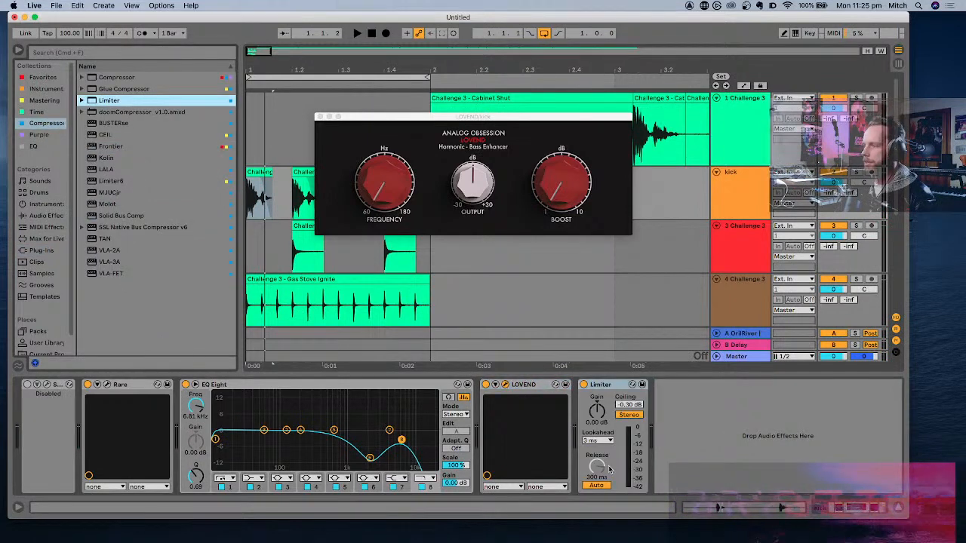
key(space)
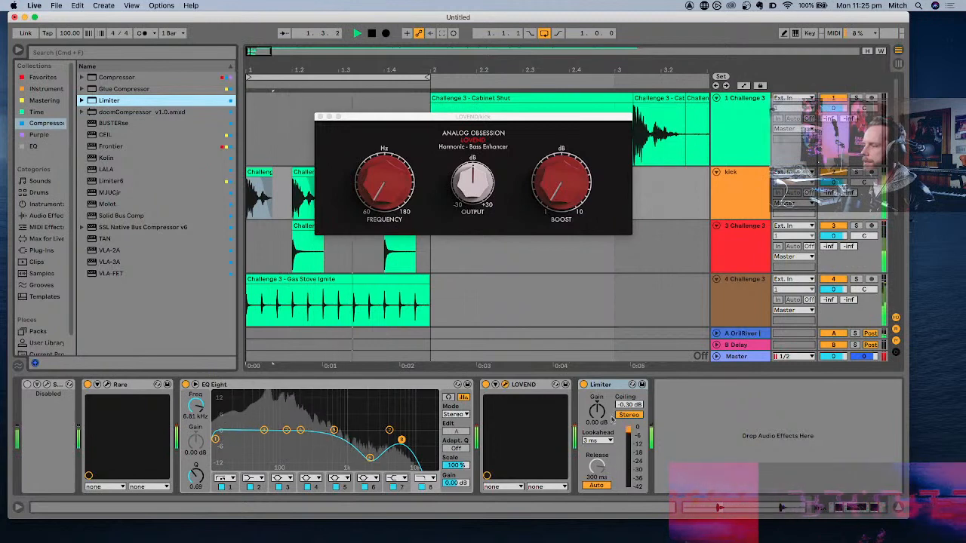
key(space)
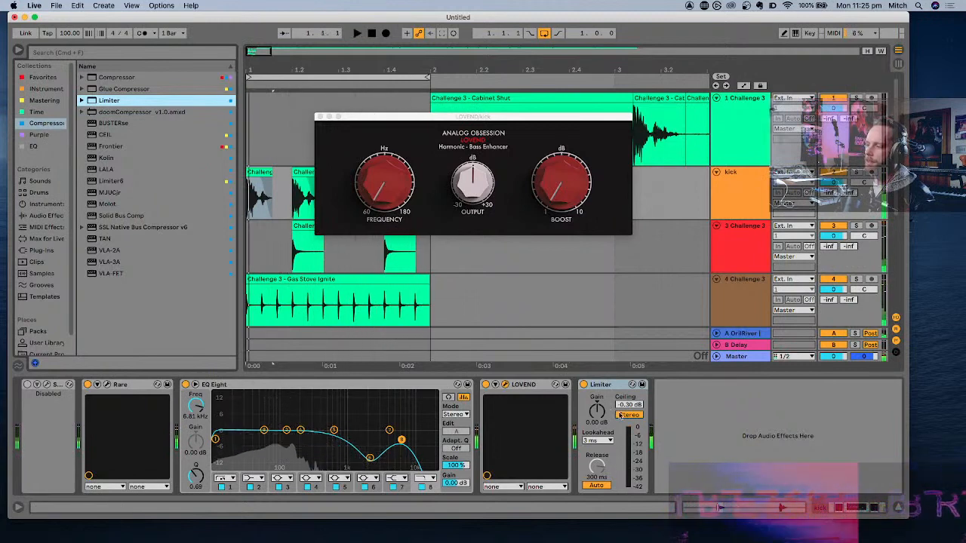
click(610, 386)
key(Delete)
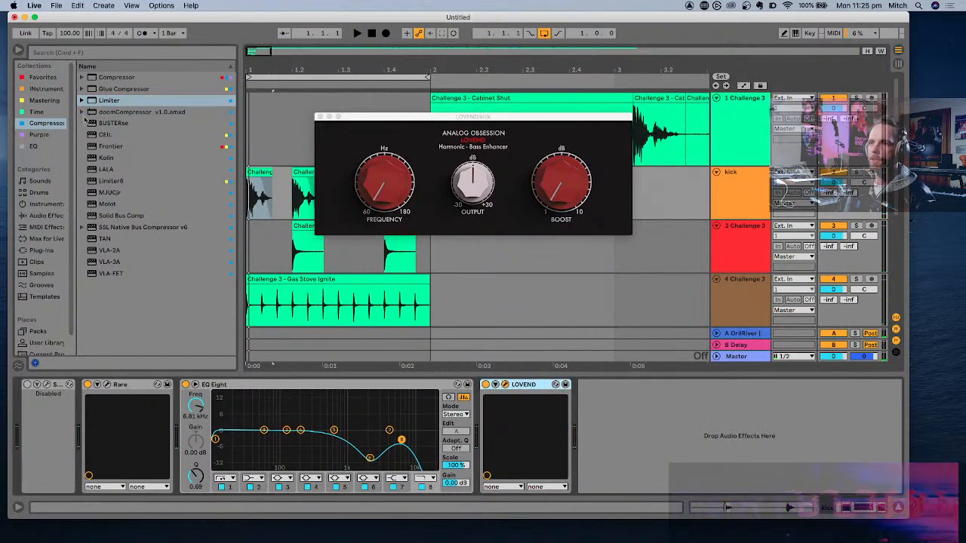
- Add Limiter6 after LOVEND on the kick track, audition it in the loop and close its window
drag(113, 181, 530, 386)
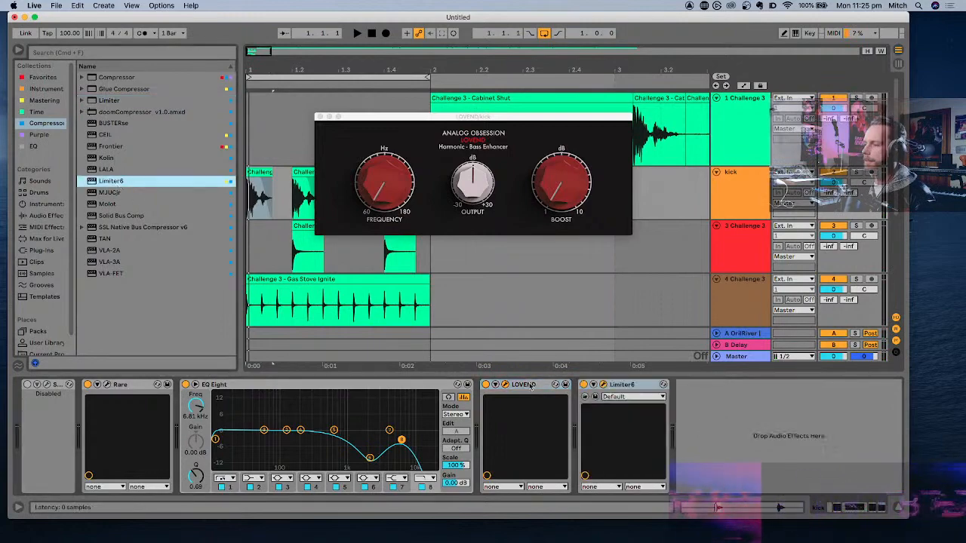
drag(561, 541, 561, 91)
key(space)
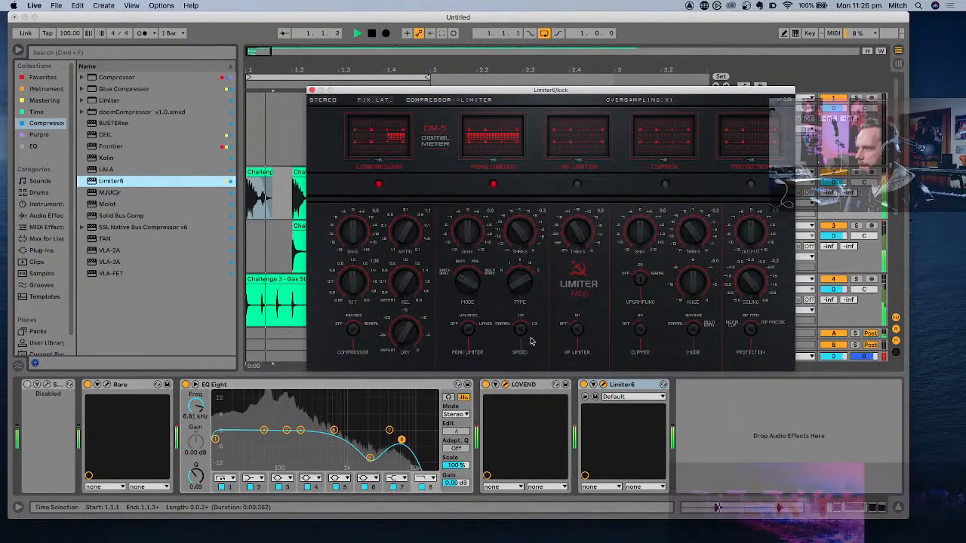
click(313, 91)
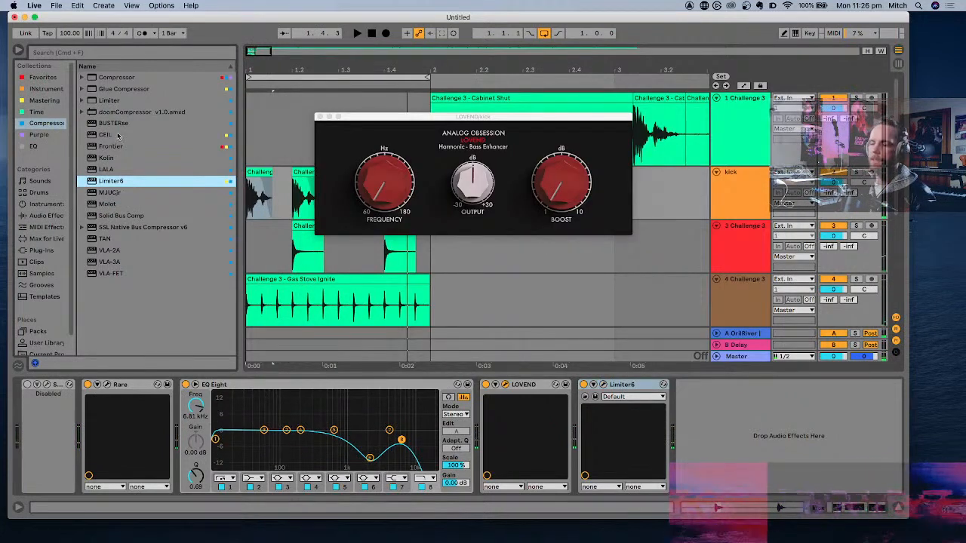
- Replace the disabled device at the start of the kick chain with a Utility set to -10.0 dB gain
click(57, 386)
key(Delete)
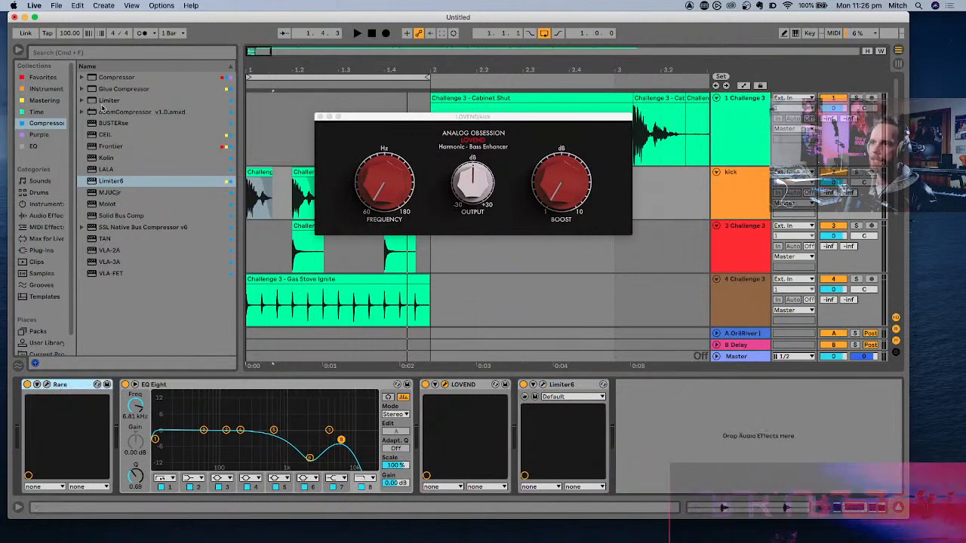
click(43, 77)
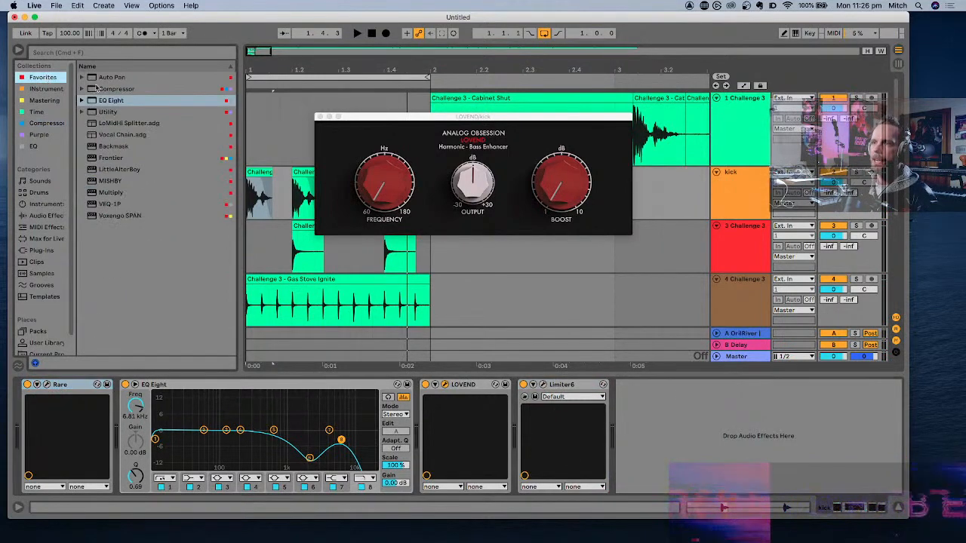
drag(113, 112, 22, 406)
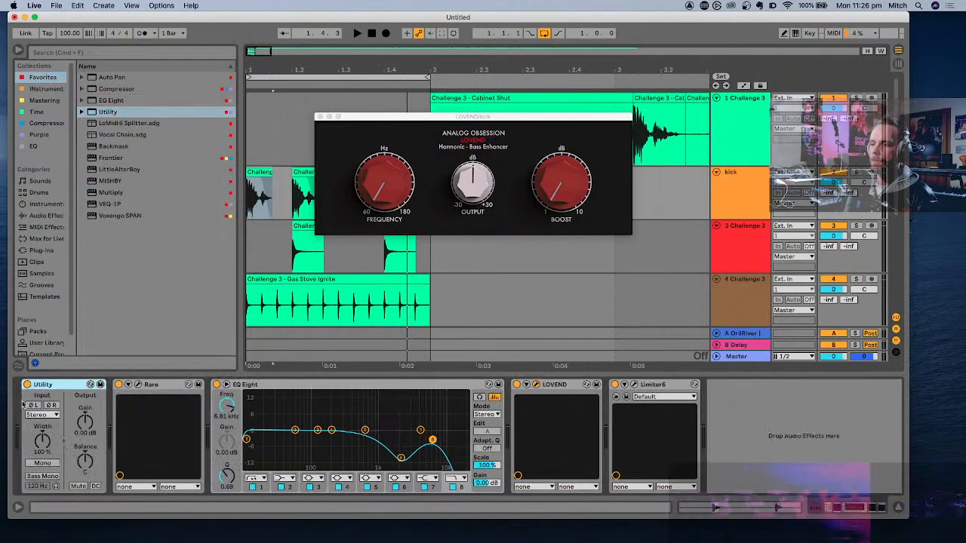
click(89, 435)
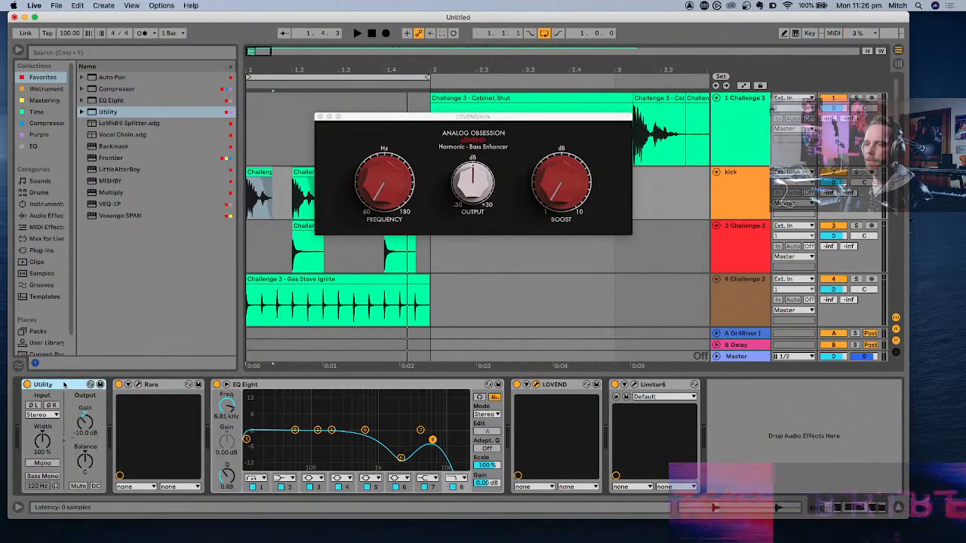
- Paste the -10 dB Utility onto tracks 3 and 4, placing it before Erosion and Auto Pan respectively
click(673, 235)
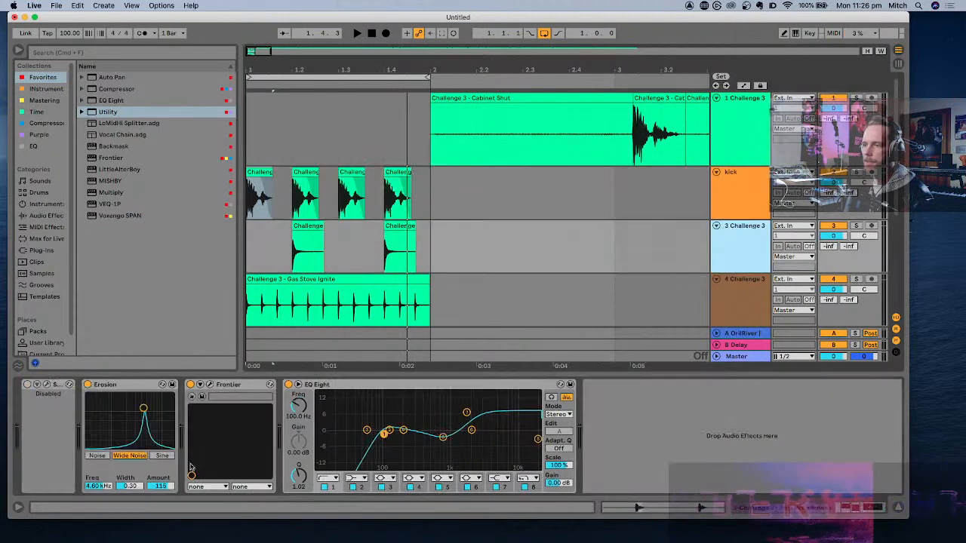
key(super+v)
drag(632, 386, 113, 411)
click(732, 305)
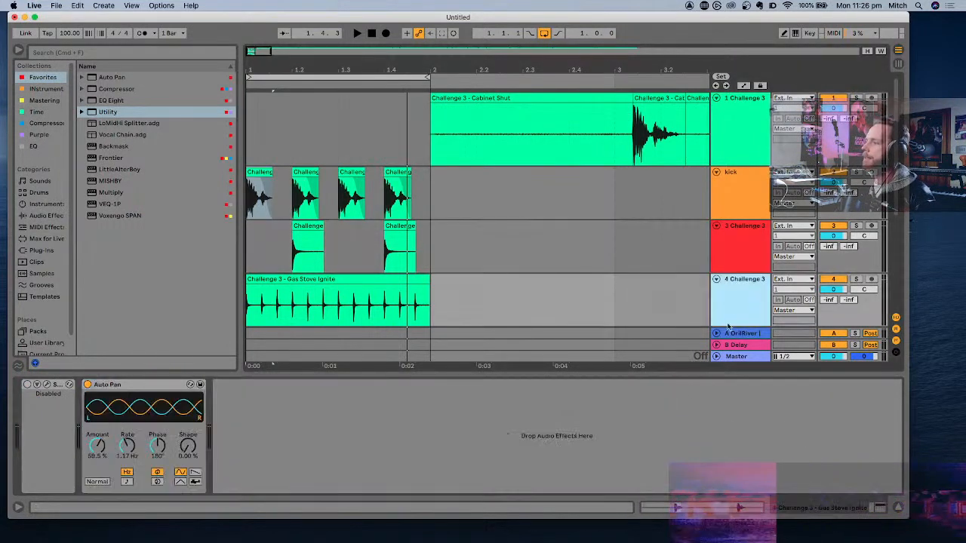
click(722, 431)
key(super+v)
drag(240, 386, 106, 394)
- Paste the -10 dB Utility onto the coffee maker group and place it before the sidechained Compressor
scroll(765, 255, down, 3)
click(747, 258)
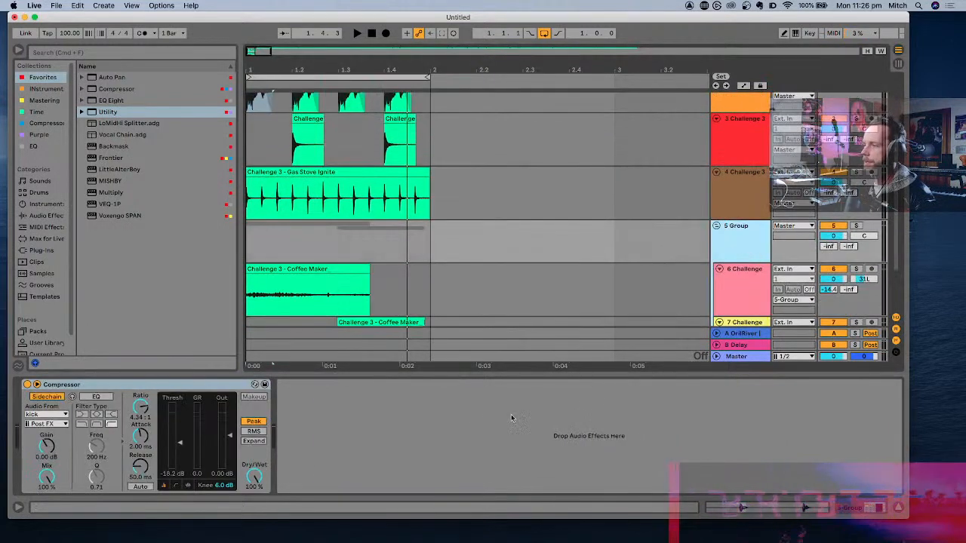
click(480, 427)
key(super+v)
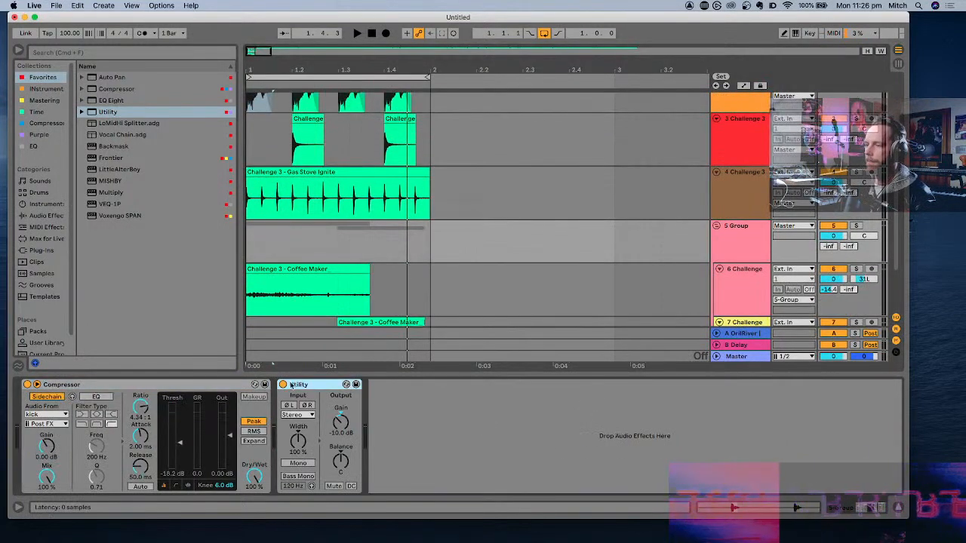
drag(291, 385, 30, 386)
- Play the loop and lower the Master volume to -5.3 dB
key(space)
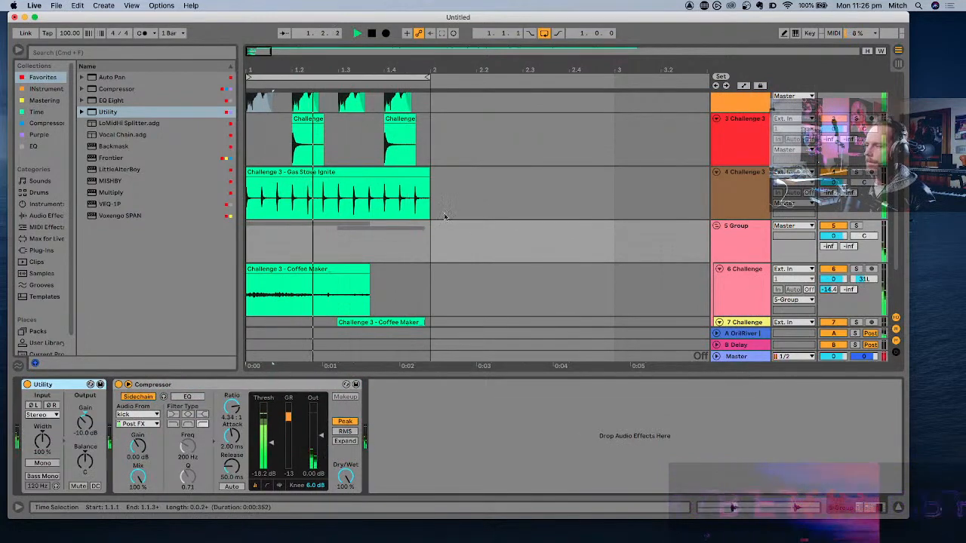
scroll(447, 218, down, 4)
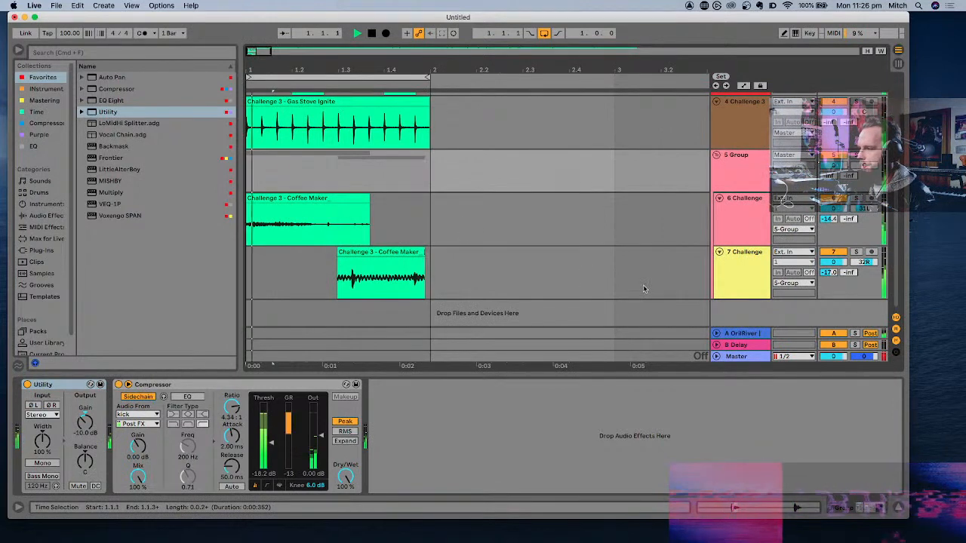
drag(833, 356, 833, 357)
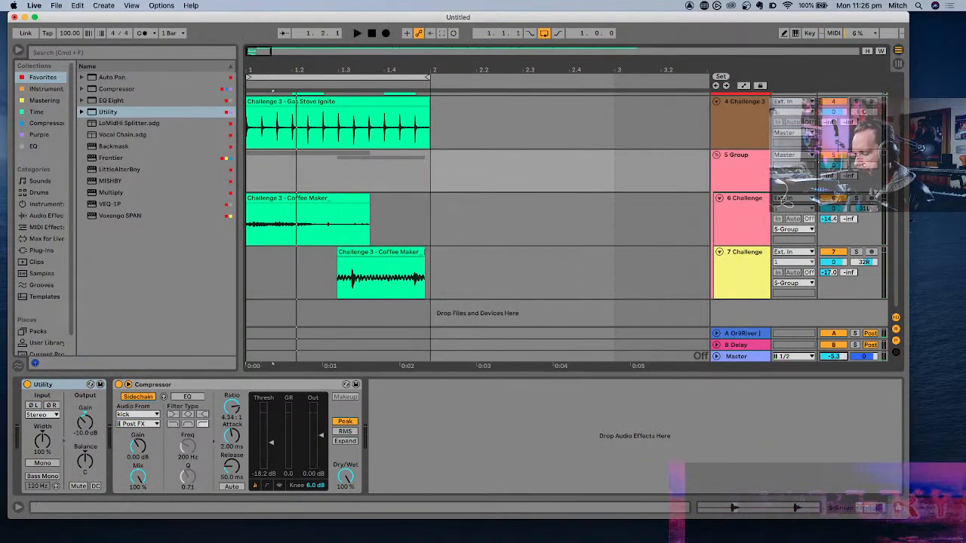
- Raise LOVEND's boost on the kick to 4.2 dB during playback with Limiter6 bypassed, and re-enable Limiter6
key(space)
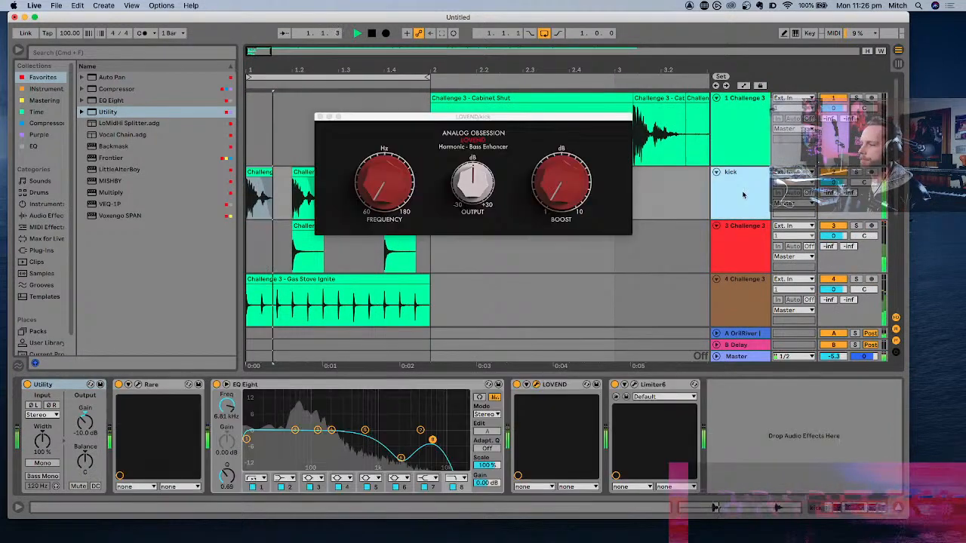
key(space)
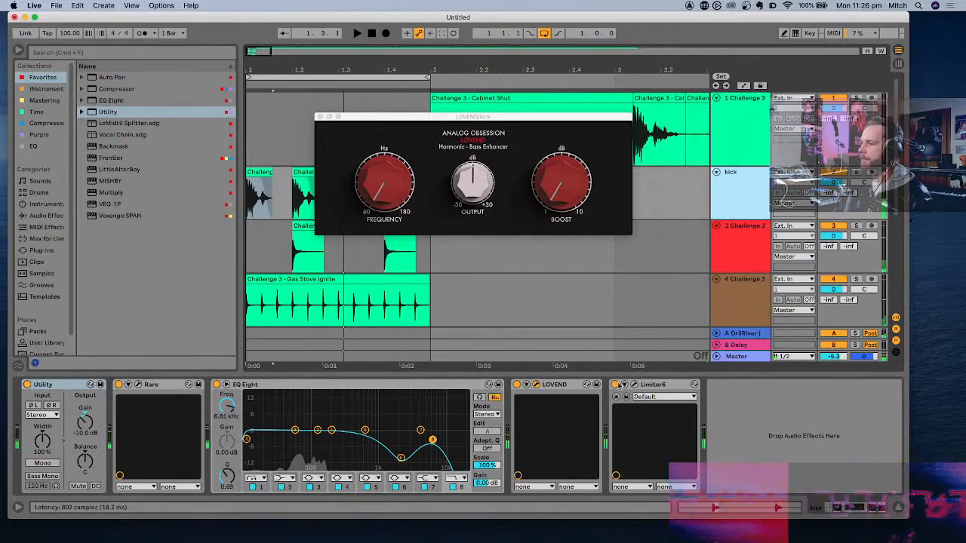
click(615, 384)
key(space)
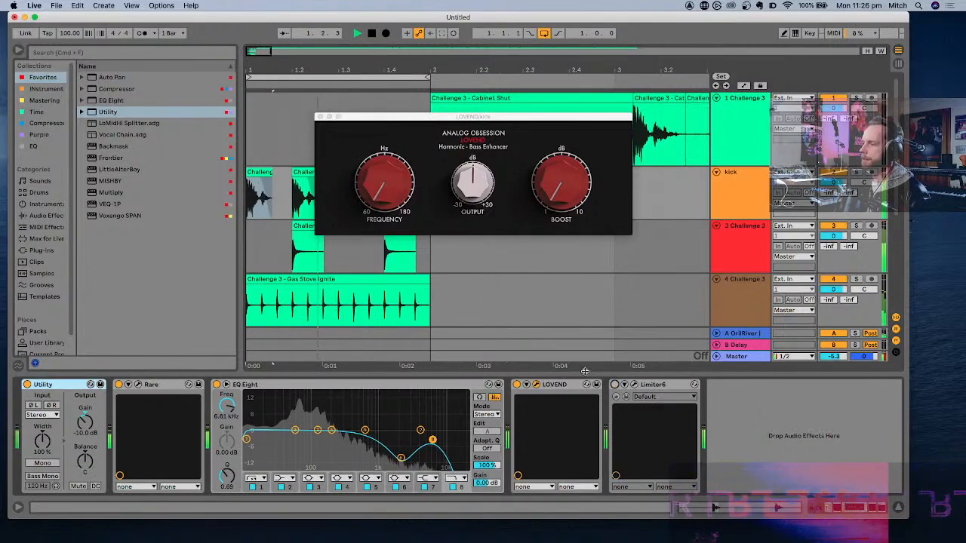
drag(538, 188, 548, 162)
drag(545, 126, 542, 92)
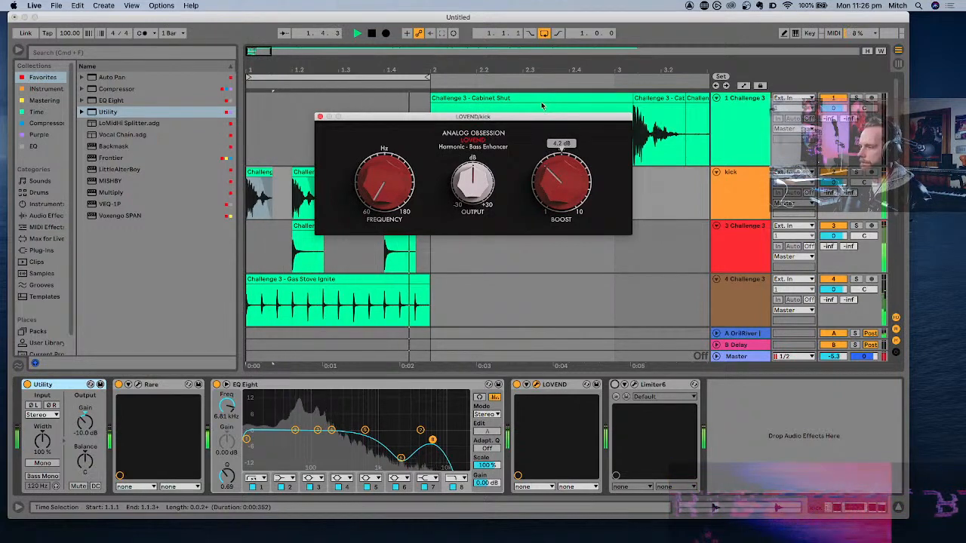
click(623, 388)
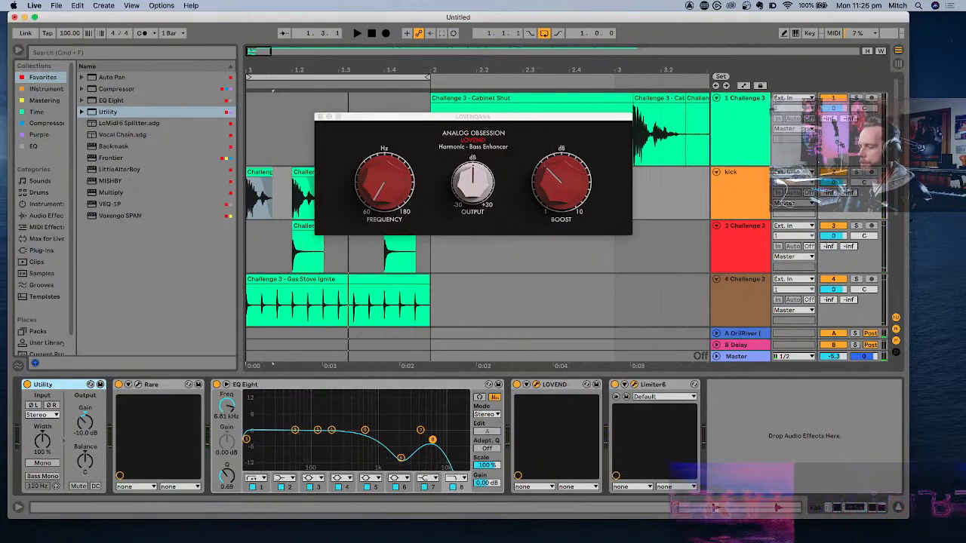
- Switch on the clipper and protection stages in the kick's Limiter6, and close the Limiter6 and LOVEND windows
drag(475, 404, 403, 16)
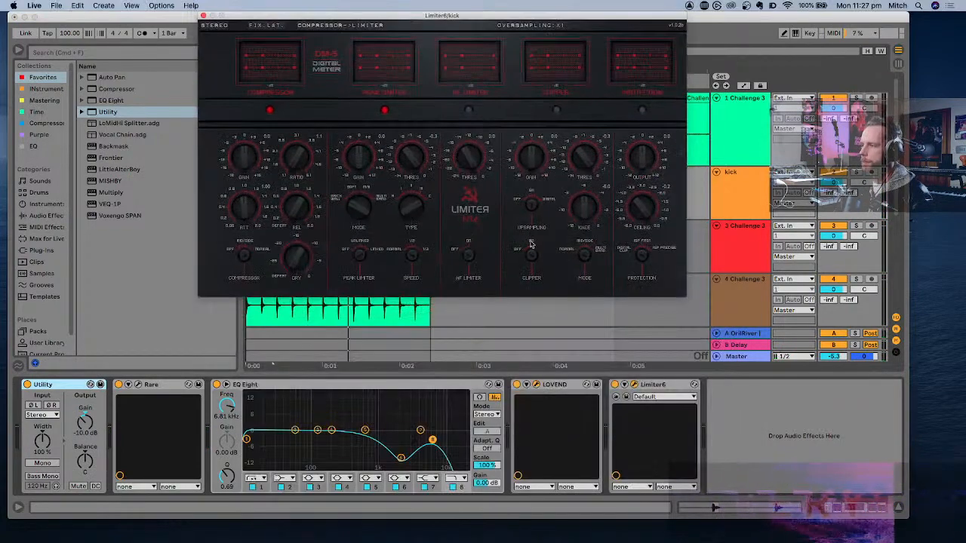
drag(546, 15, 553, 98)
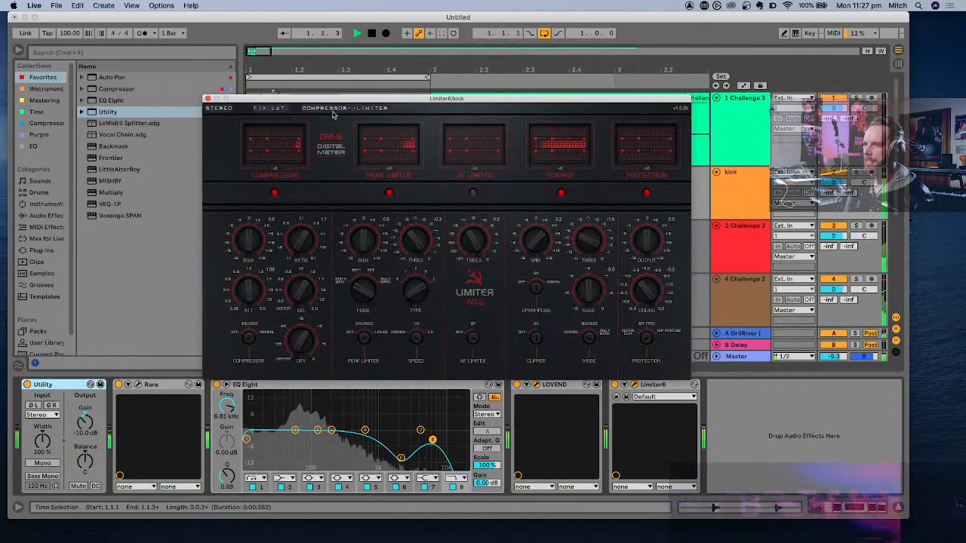
click(198, 89)
click(207, 98)
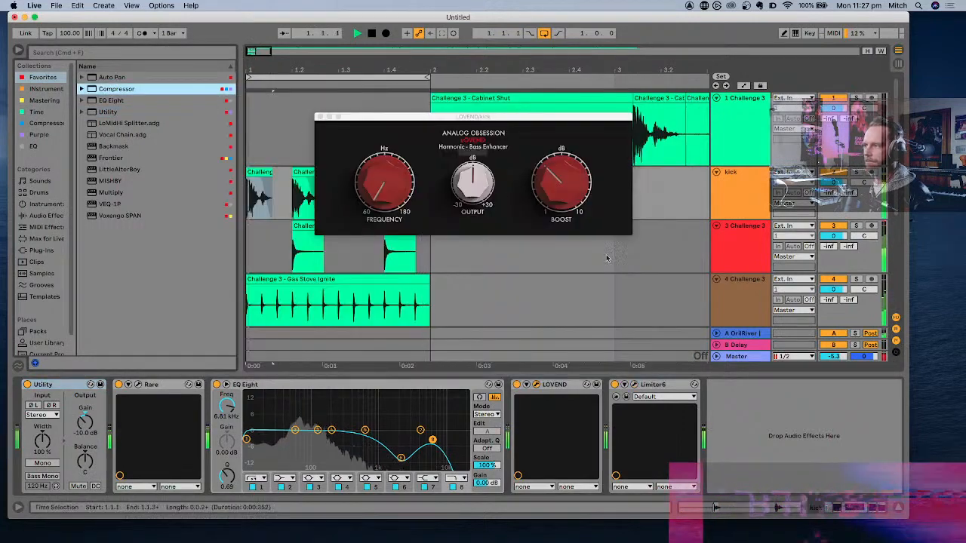
click(320, 117)
- Group the kick track with the red track 3 below it
scroll(547, 249, down, 5)
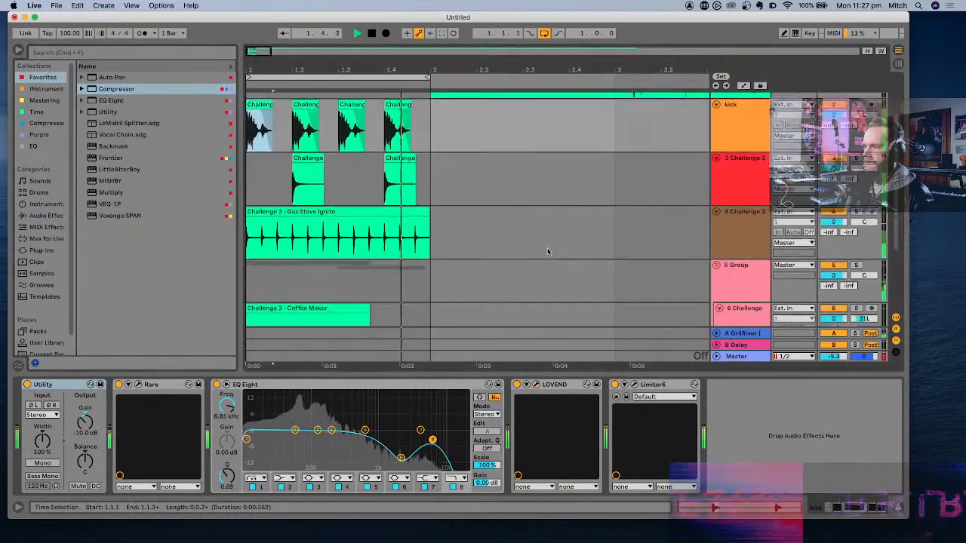
click(742, 185)
scroll(742, 181, up, 4)
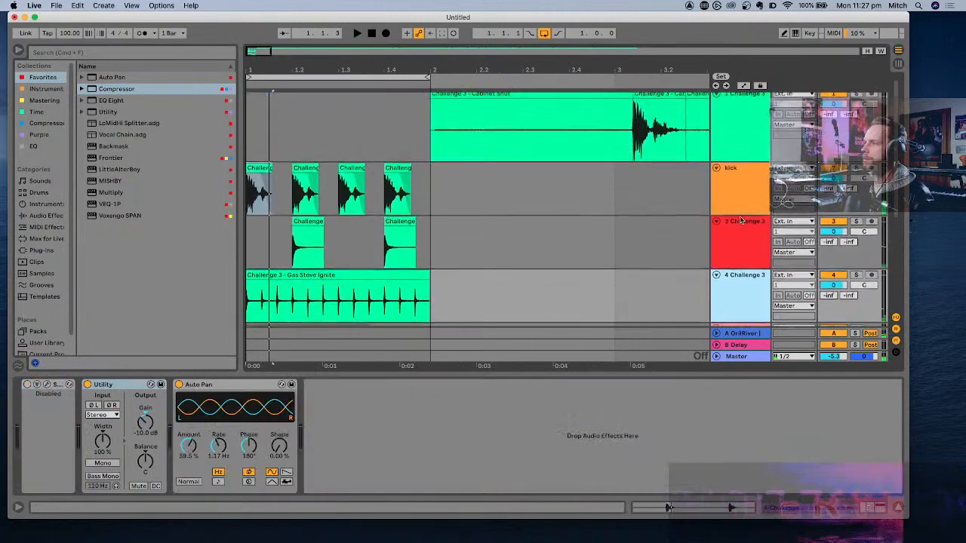
shift+click(742, 181)
key(super+g)
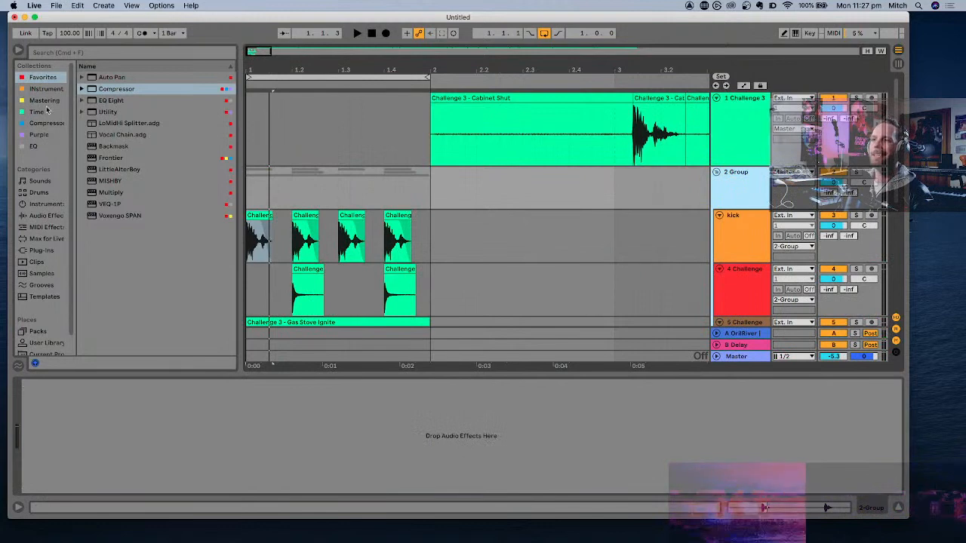
- Add the Frontier limiter to the 2 Group track, move its window clear and play the loop
click(129, 160)
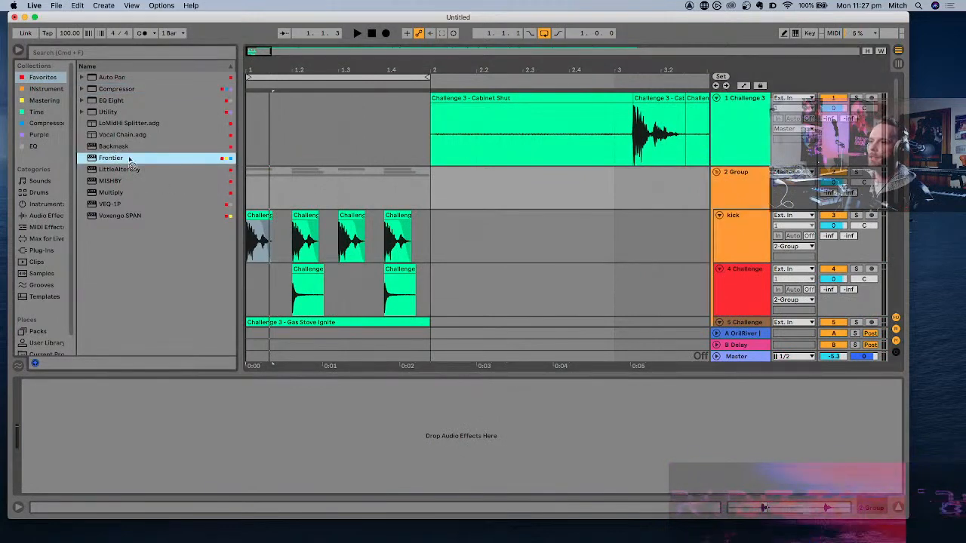
key(Return)
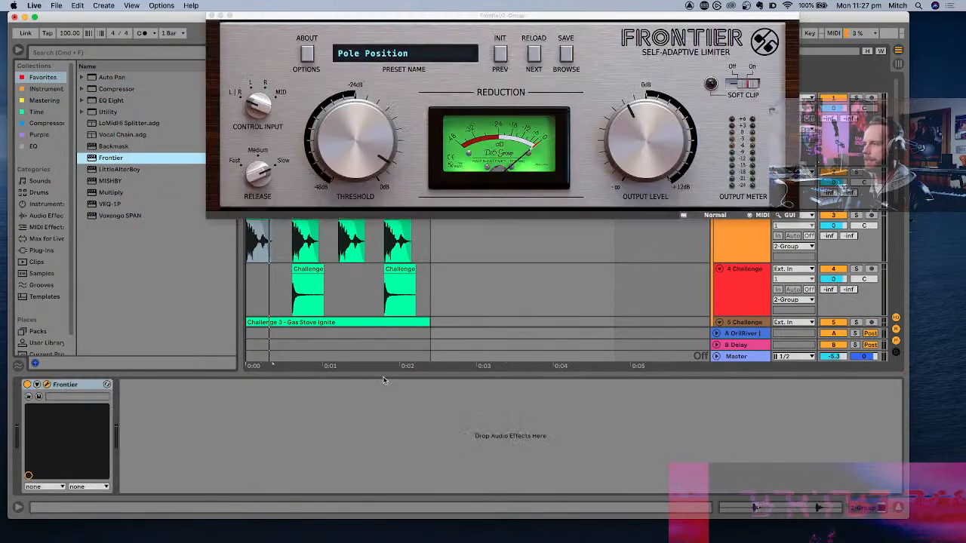
key(space)
drag(491, 15, 484, 73)
key(space)
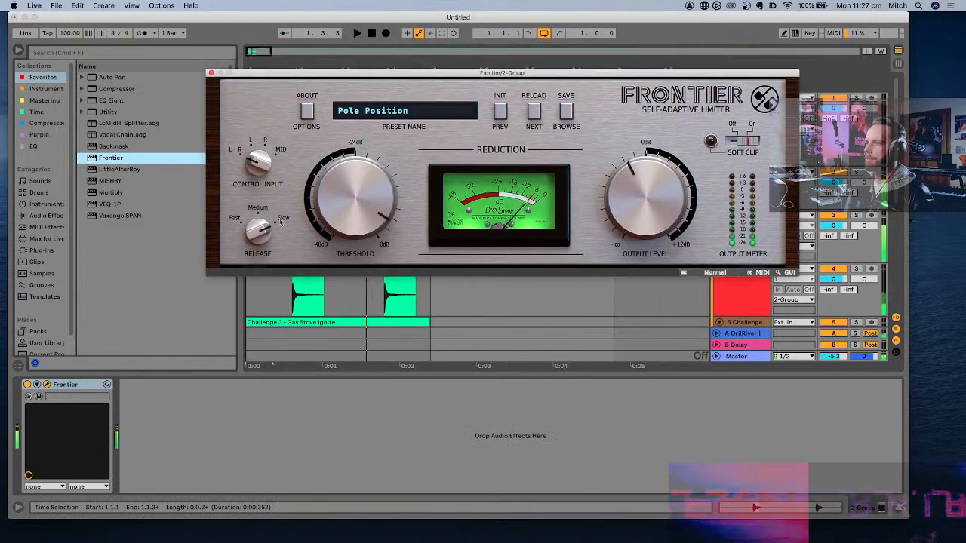
- Set Frontier's threshold to -15.9 dB with a fast release and its output level to -2.1 dB, and close its window
drag(361, 200, 361, 230)
key(space)
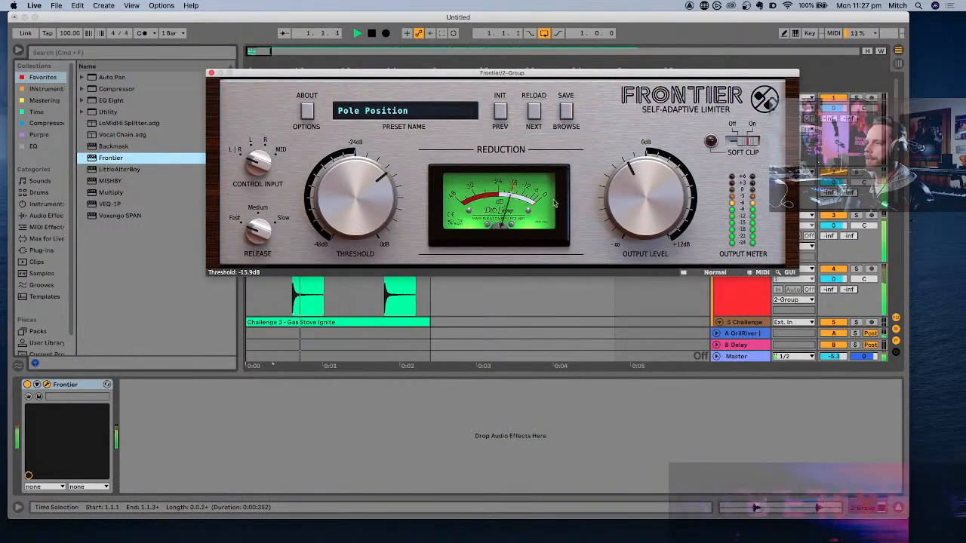
drag(637, 197, 638, 194)
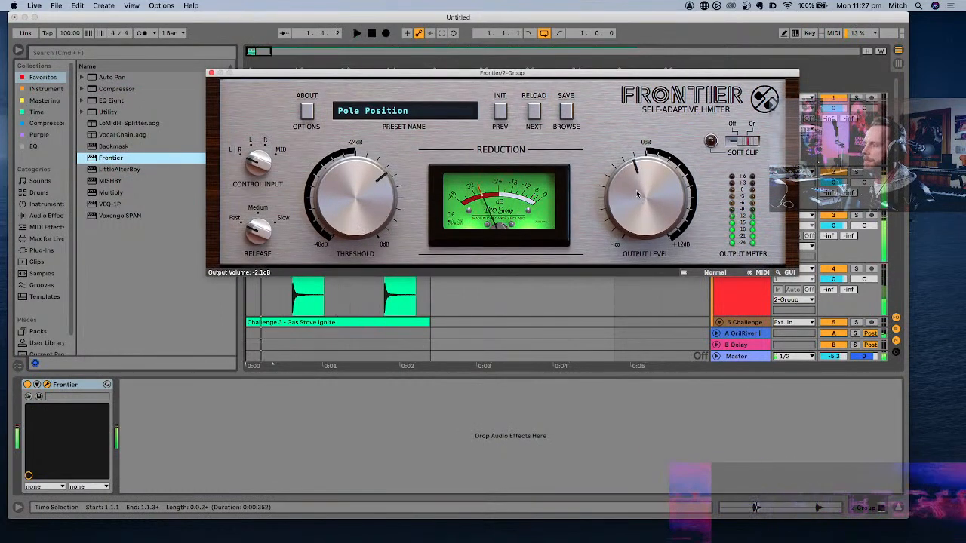
click(212, 73)
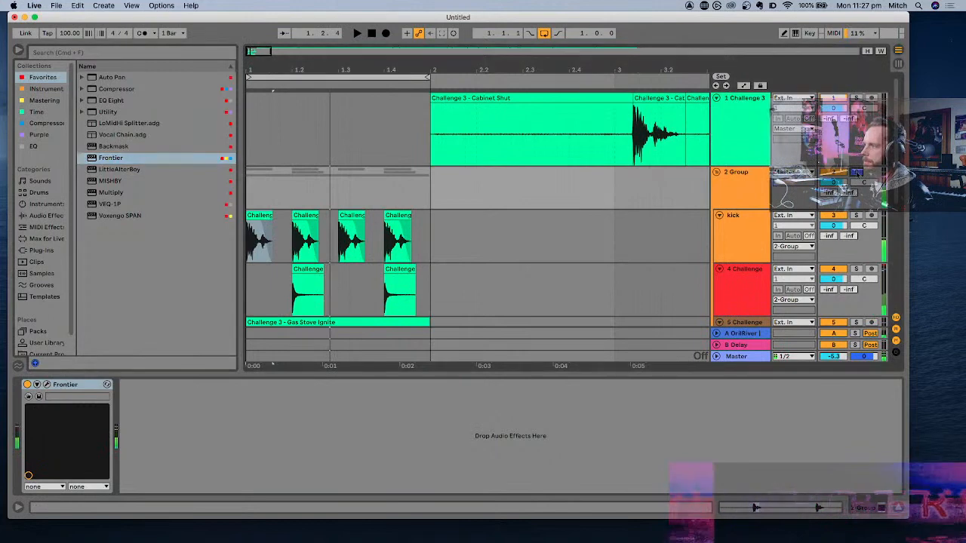
- Reopen Frontier on the 2 Group track, set its output level to -0.9 dB and threshold to -21.4 dB, and close it
scroll(435, 243, down, 2)
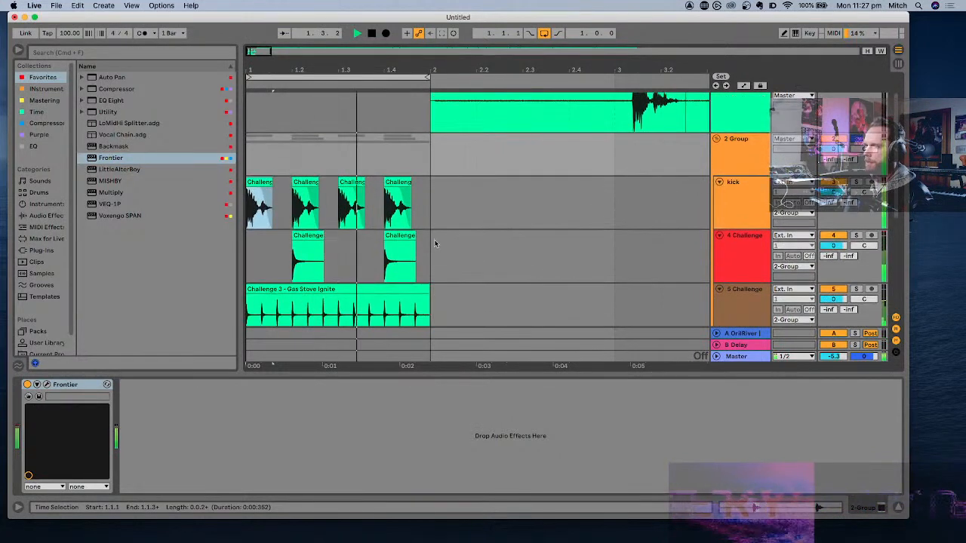
click(741, 155)
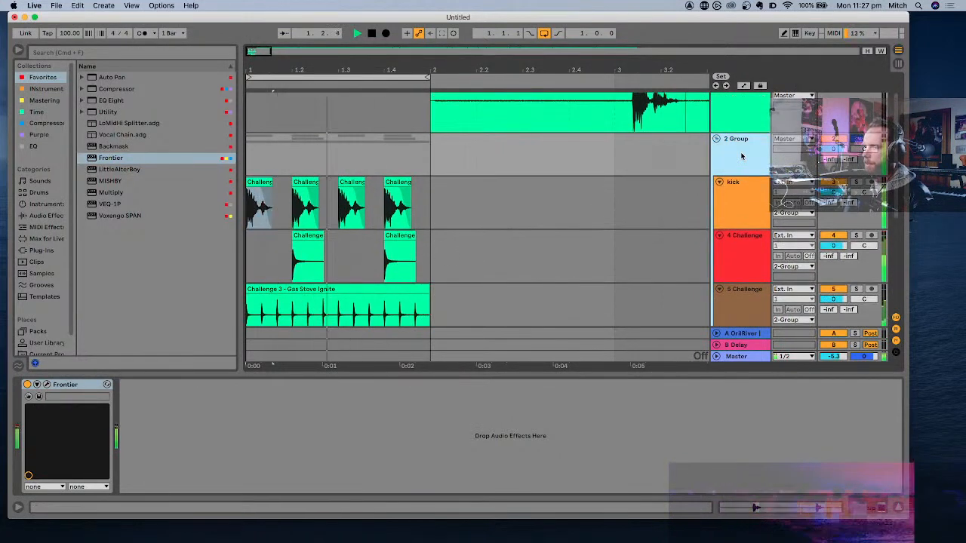
click(47, 385)
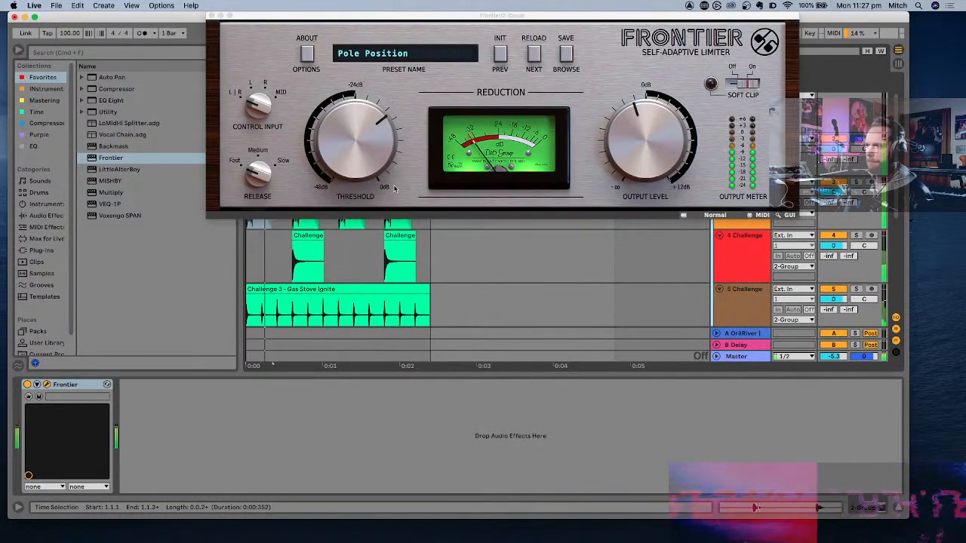
drag(657, 147, 657, 143)
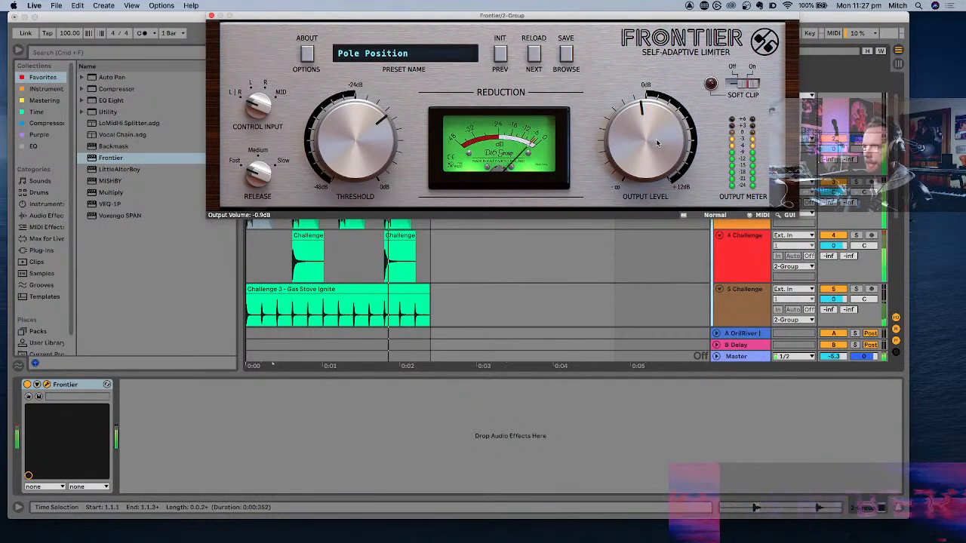
mouse_move(355, 151)
mouse_down()
mouse_move(357, 180)
mouse_move(356, 163)
mouse_up()
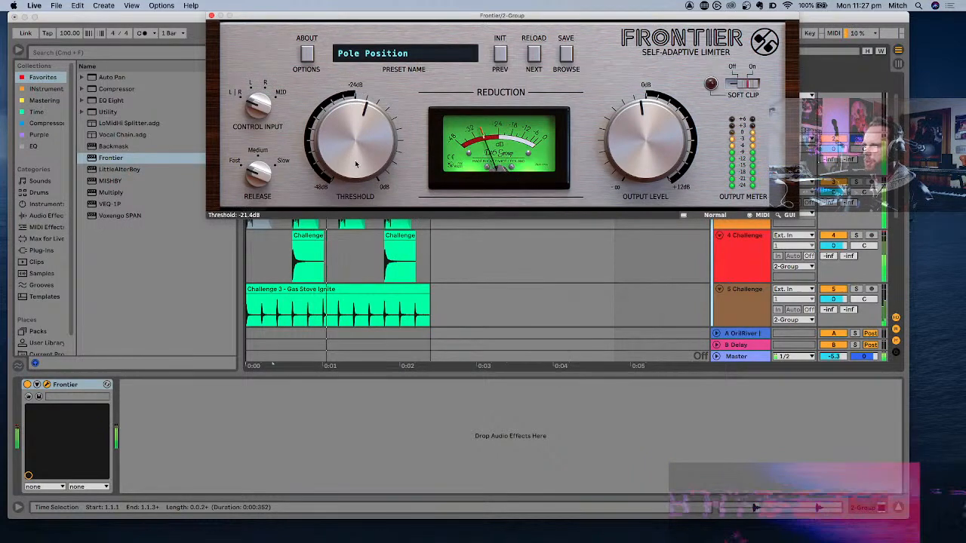
click(211, 15)
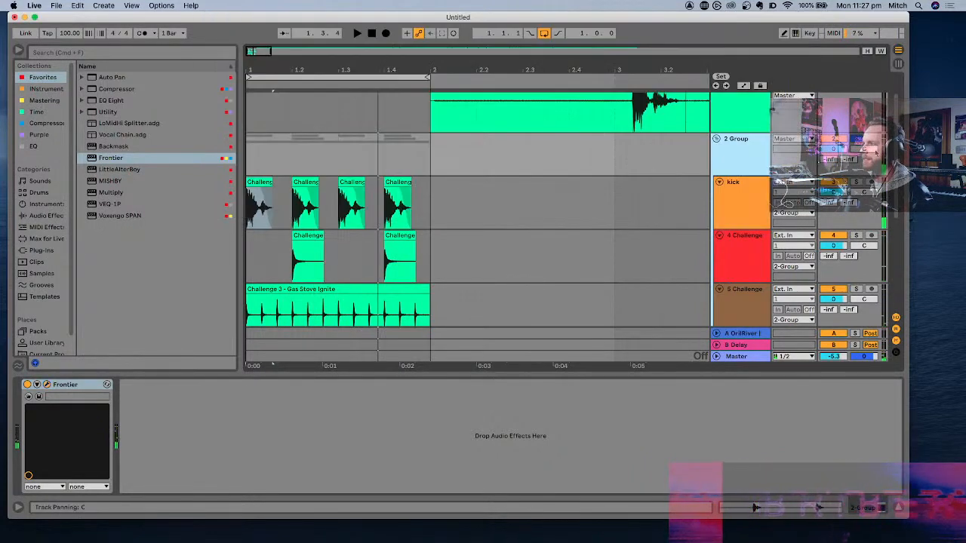
- Lower the volume of the 2 Group track that holds the kick while checking it against the loop playback
key(space)
scroll(476, 269, down, 2)
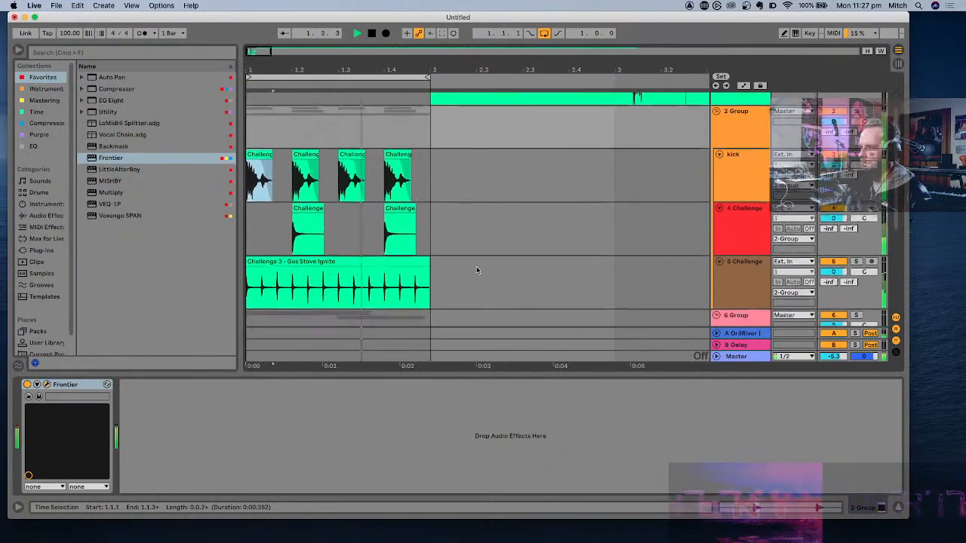
scroll(476, 269, down, 1)
scroll(476, 269, down, 1)
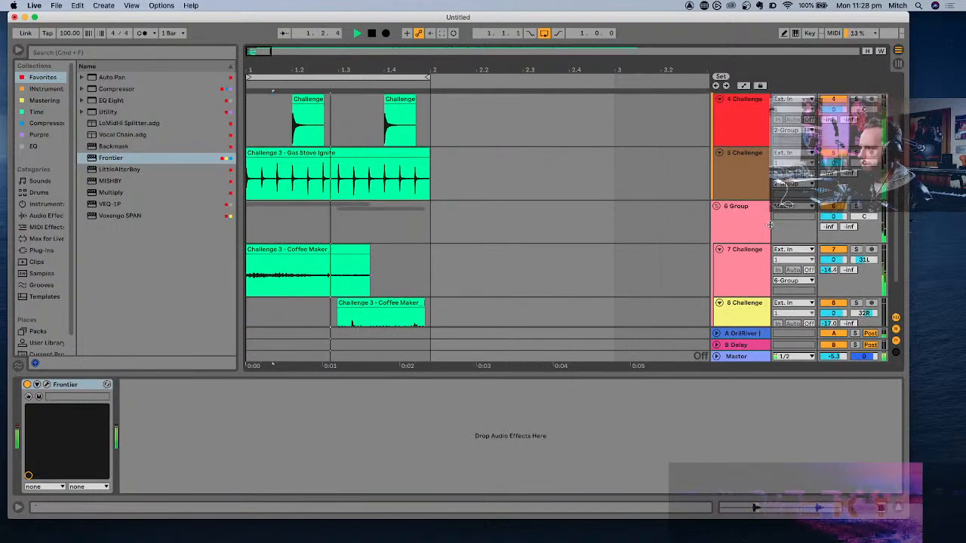
scroll(745, 225, up, 3)
drag(835, 183, 835, 194)
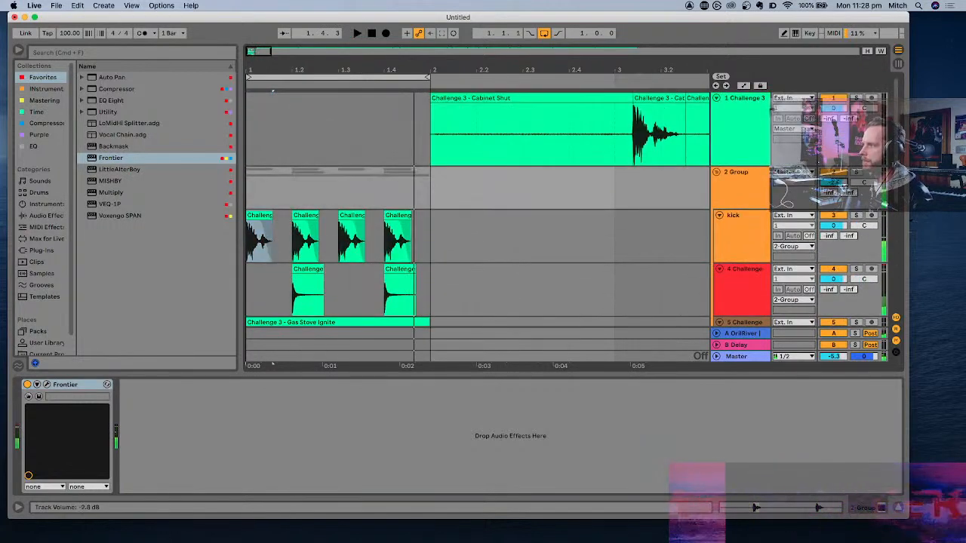
key(space)
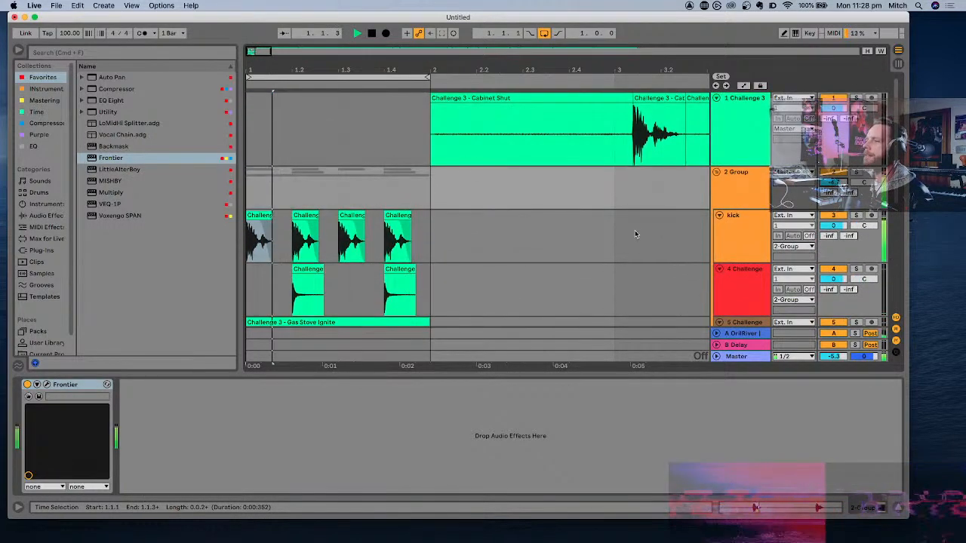
- Listen to the loop and review the arrangement from the kick group down to track 8
scroll(635, 230, down, 2)
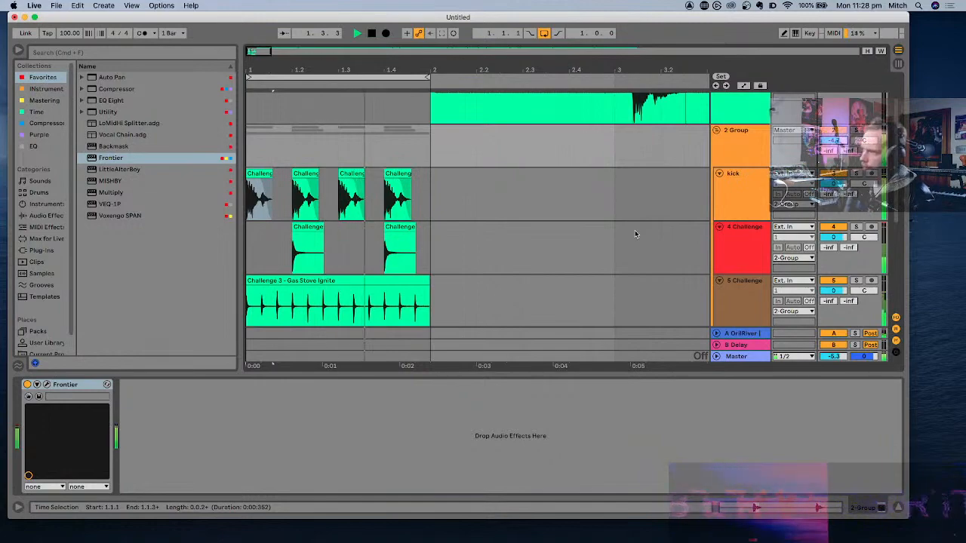
scroll(635, 234, down, 3)
scroll(635, 234, down, 5)
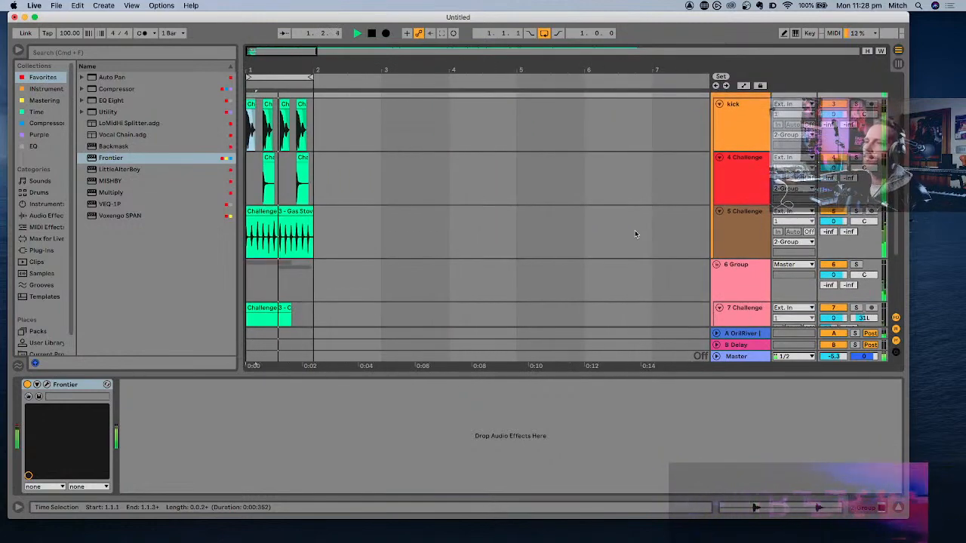
scroll(364, 185, down, 5)
key(space)
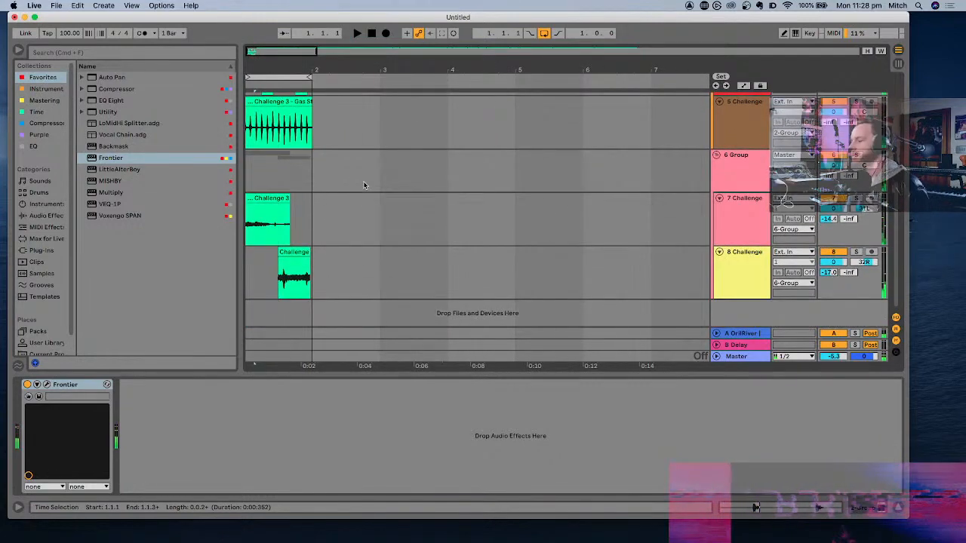
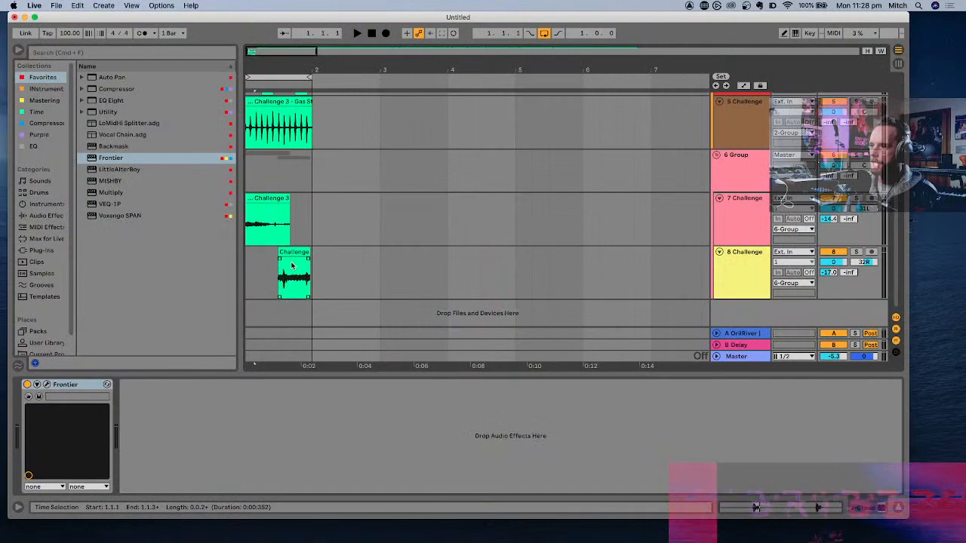
- Review the clips from the kick down to track 8, then select the Gas Stove Ignite clip and play the loop
scroll(292, 265, up, 5)
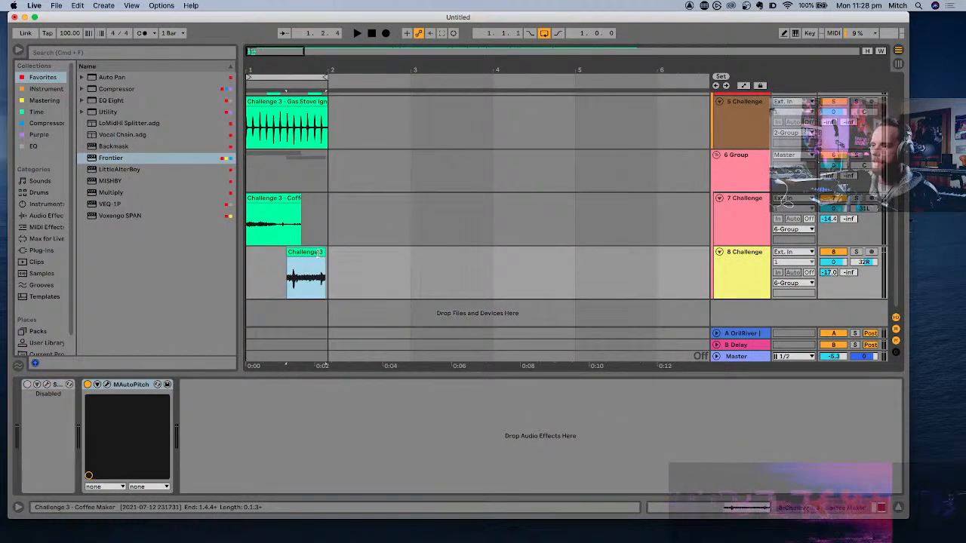
scroll(349, 253, right, 2)
scroll(349, 253, left, 2)
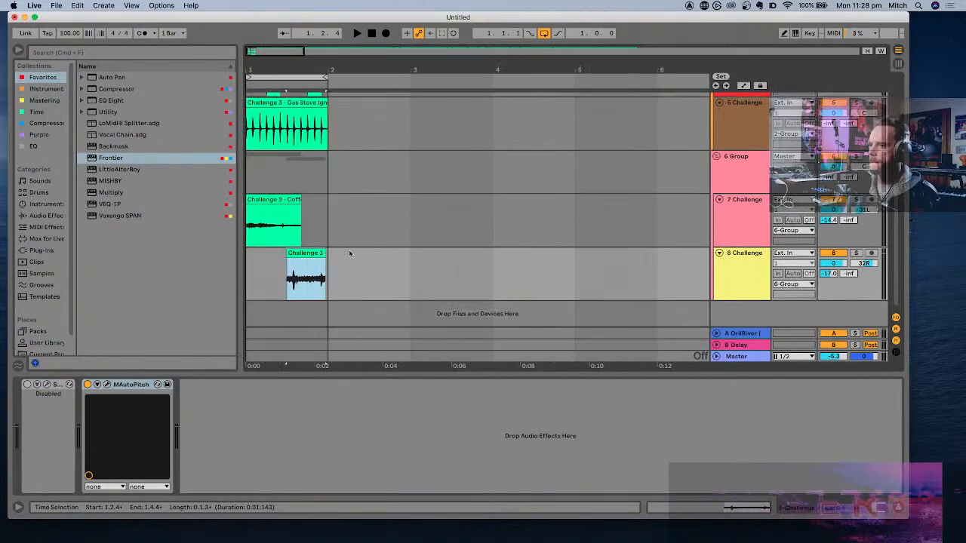
scroll(350, 253, up, 3)
scroll(349, 250, up, 3)
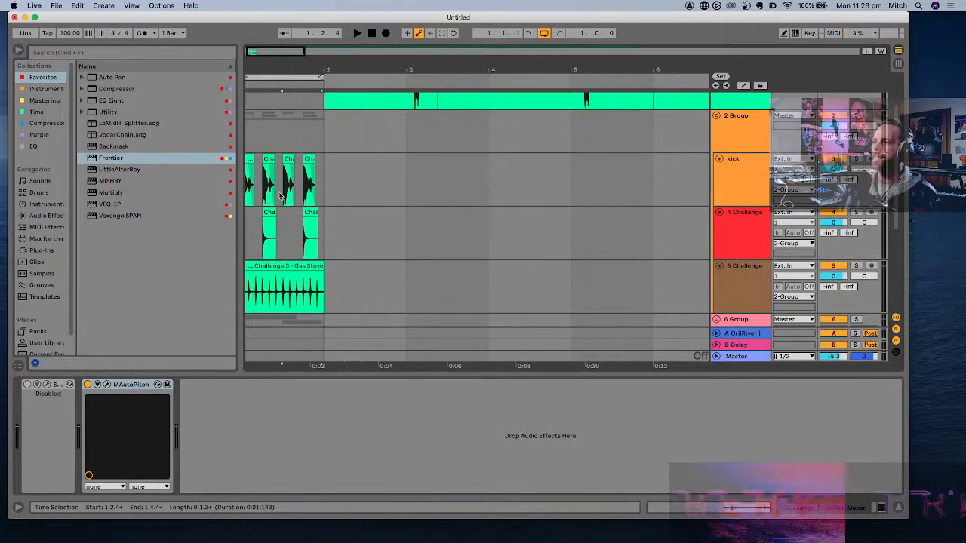
scroll(278, 198, down, 4)
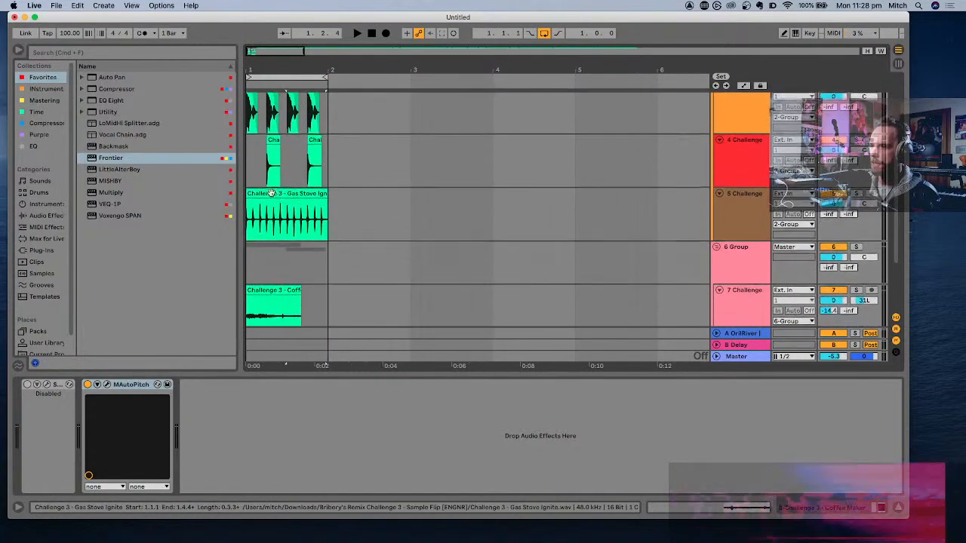
click(270, 194)
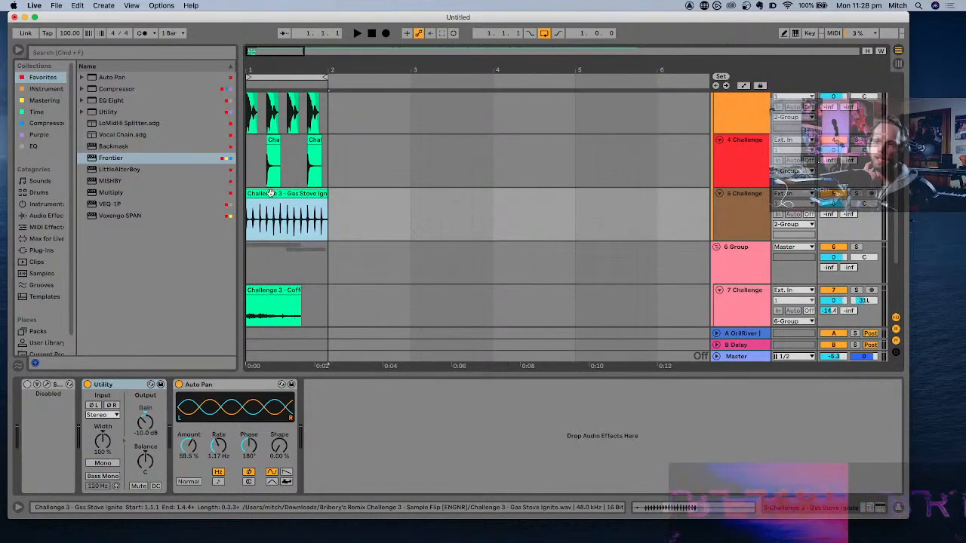
scroll(271, 193, down, 3)
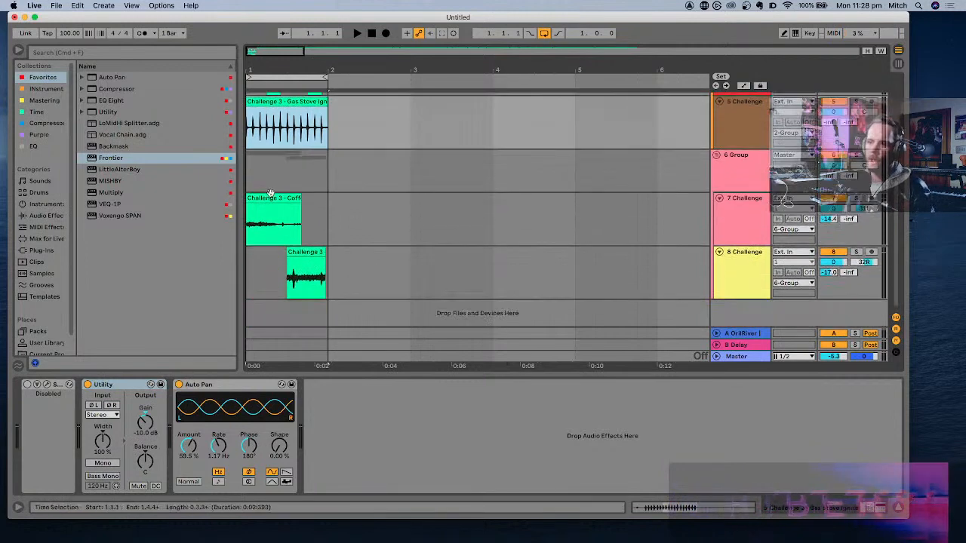
key(space)
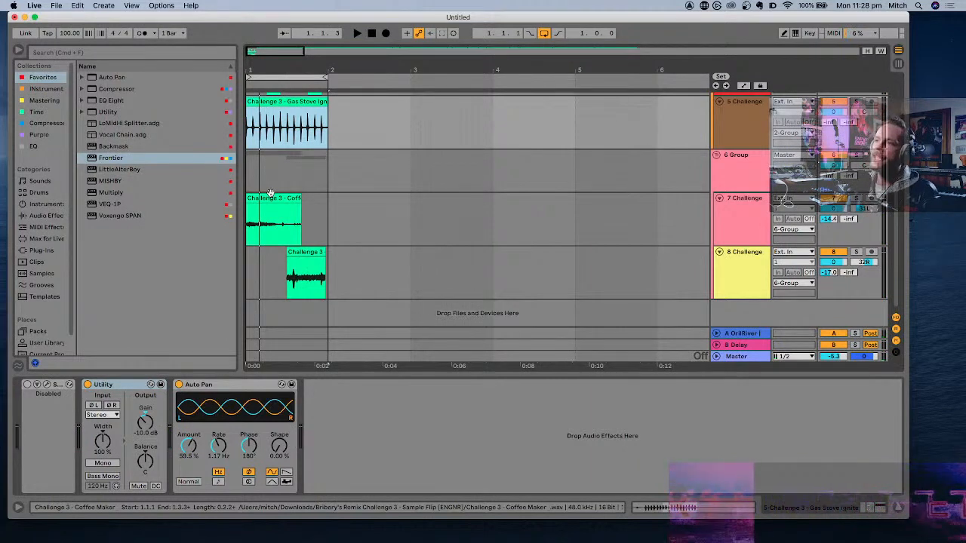
- Examine how the kick, ping, gas stove and coffee maker clips line up within the one-bar loop
scroll(270, 194, up, 3)
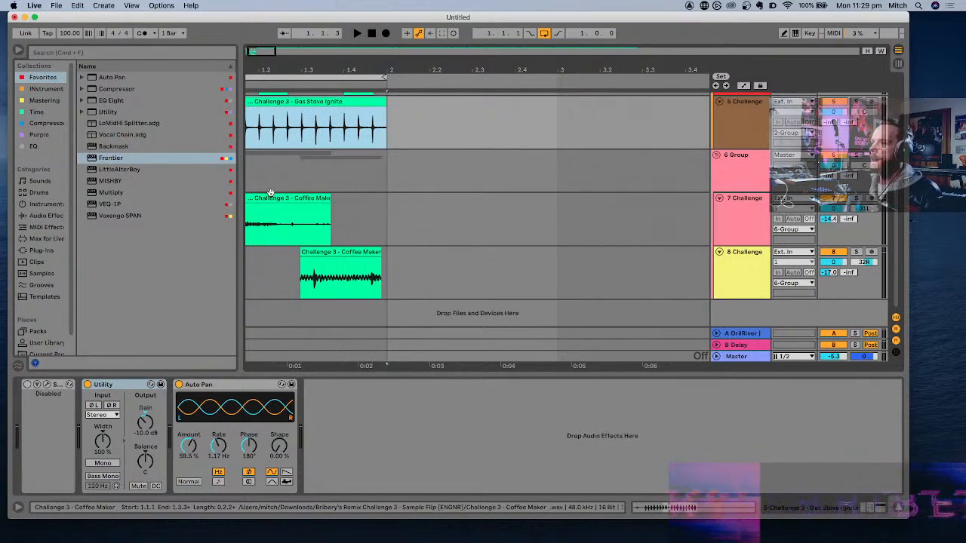
scroll(271, 194, up, 5)
scroll(270, 193, left, 3)
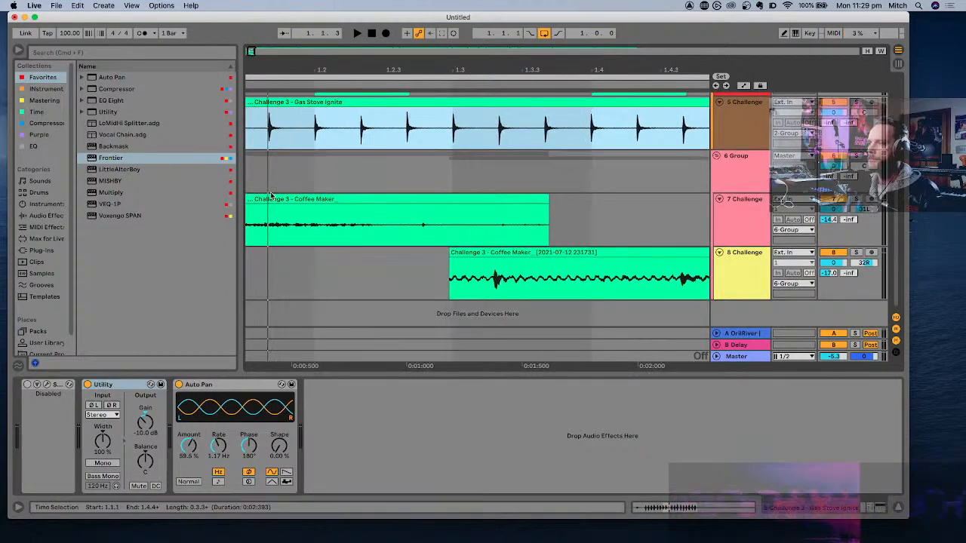
scroll(270, 193, down, 3)
scroll(270, 195, left, 2)
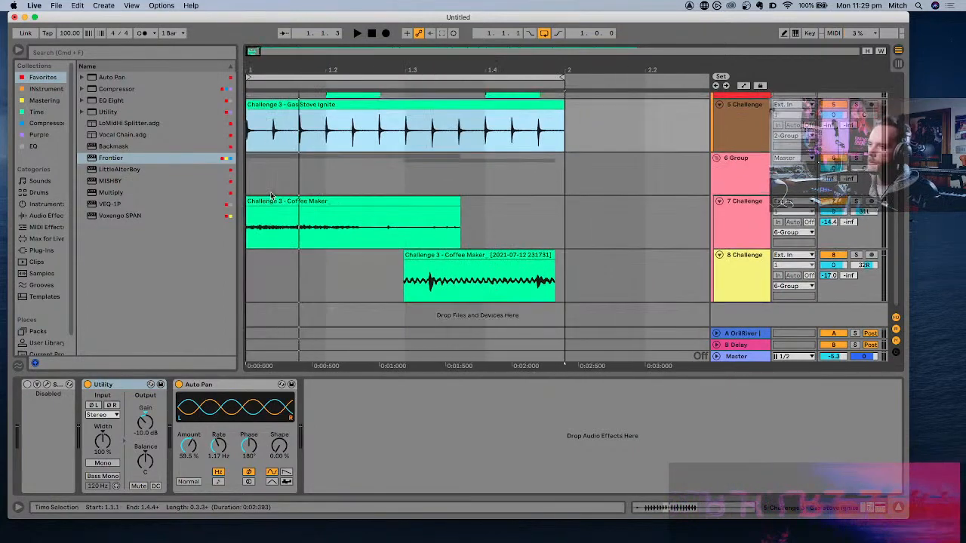
scroll(271, 196, up, 2)
scroll(272, 196, up, 5)
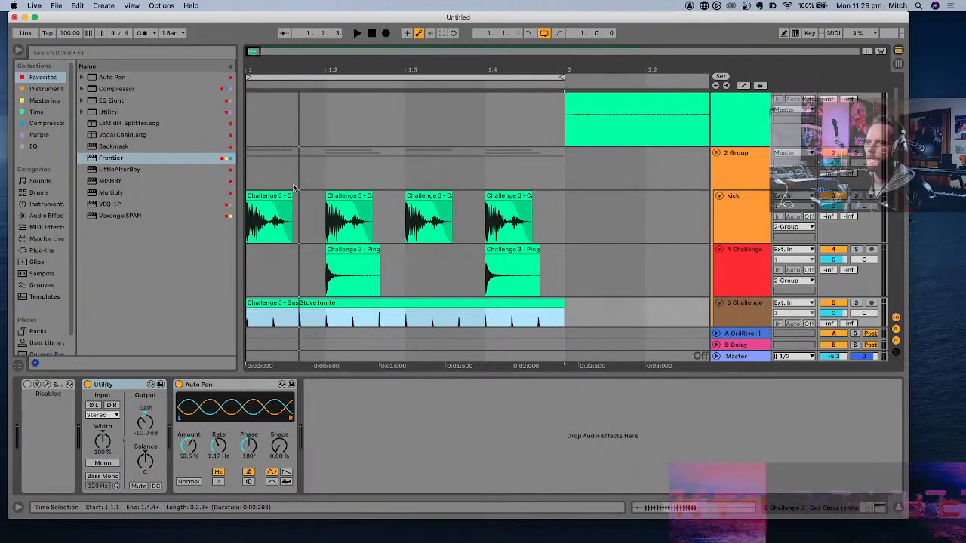
scroll(294, 188, down, 5)
scroll(294, 188, up, 5)
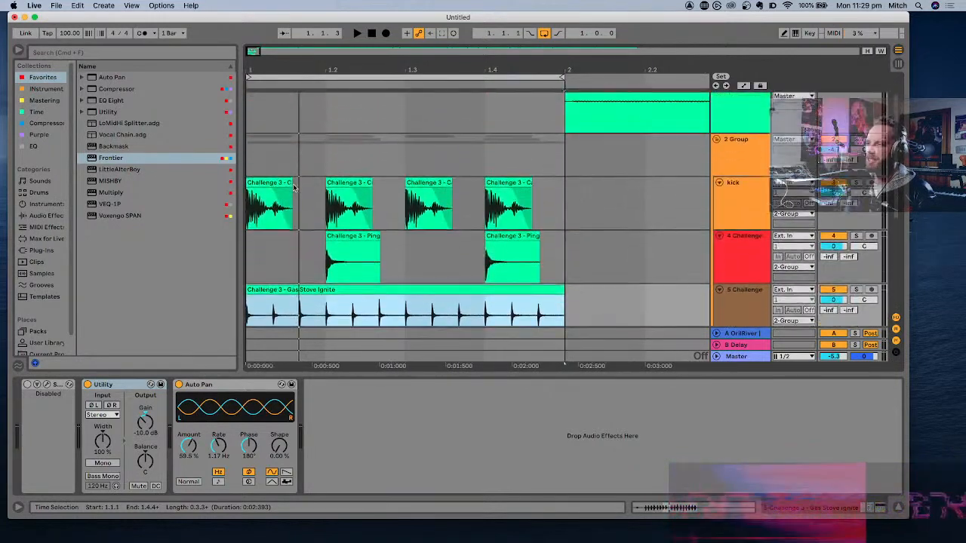
scroll(295, 188, down, 5)
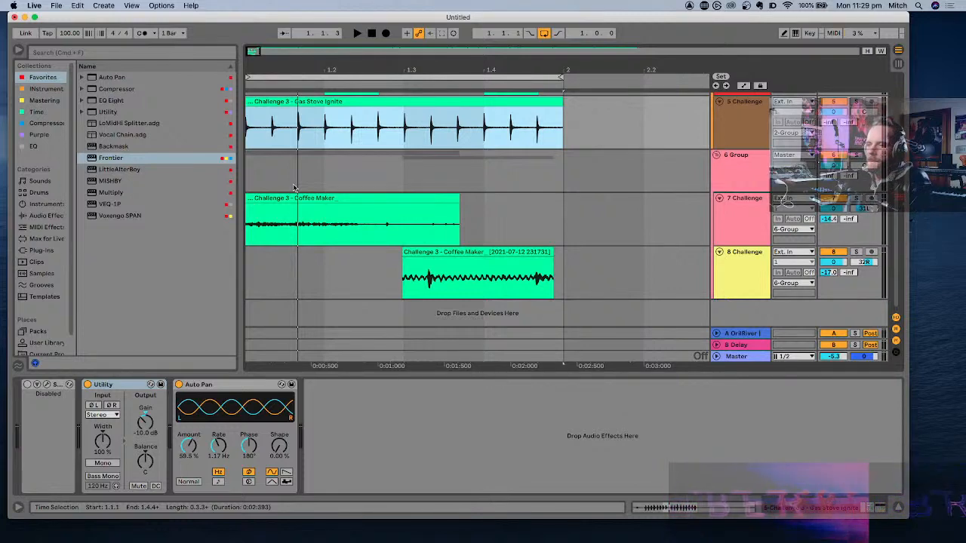
scroll(294, 187, left, 1)
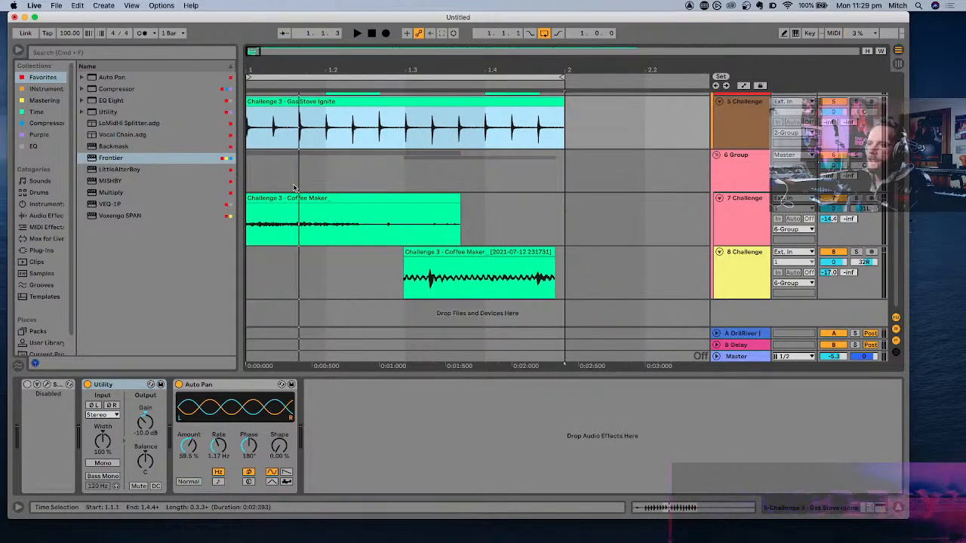
scroll(294, 188, up, 4)
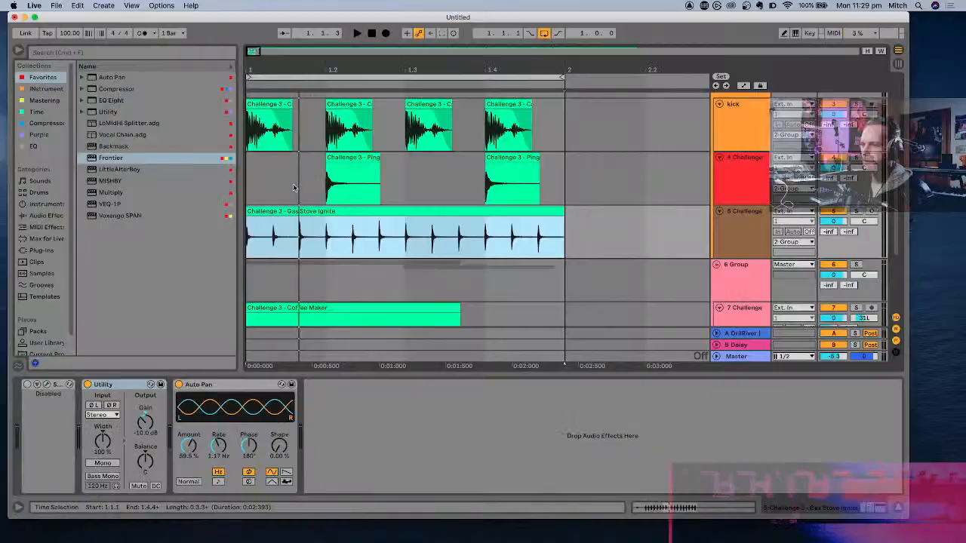
- Group the 2 Group and 6 Group tracks with all their contents into one parent group
scroll(381, 162, down, 5)
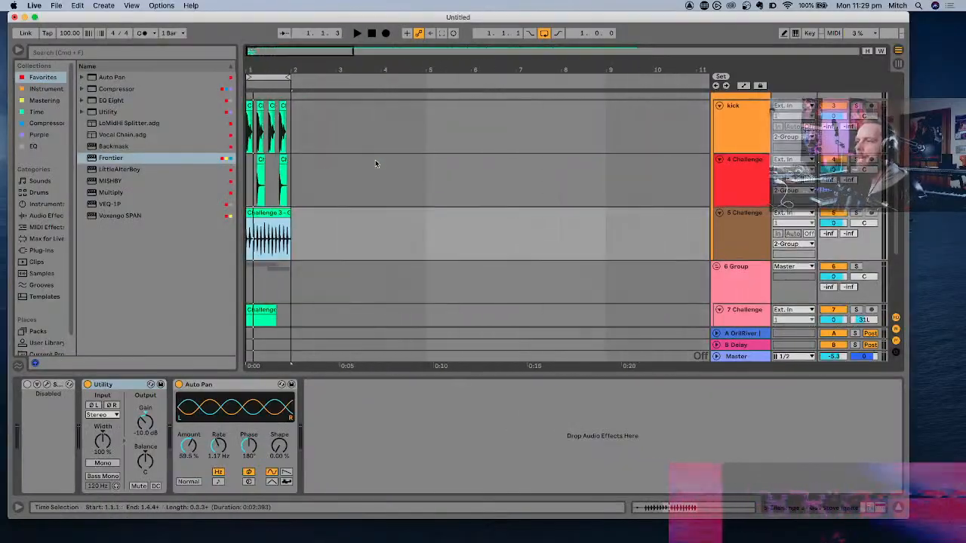
scroll(377, 161, up, 3)
scroll(377, 162, down, 3)
scroll(378, 162, up, 3)
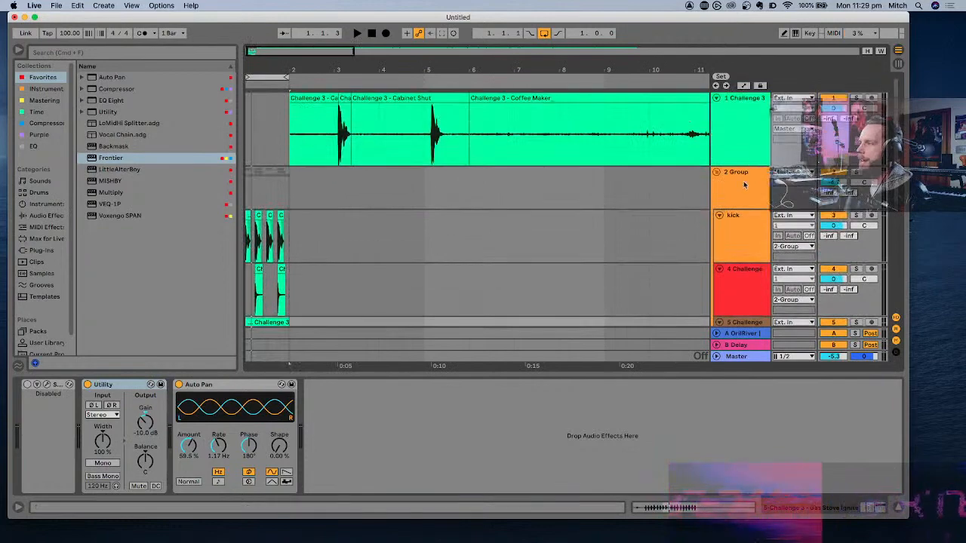
scroll(743, 184, down, 3)
click(738, 273)
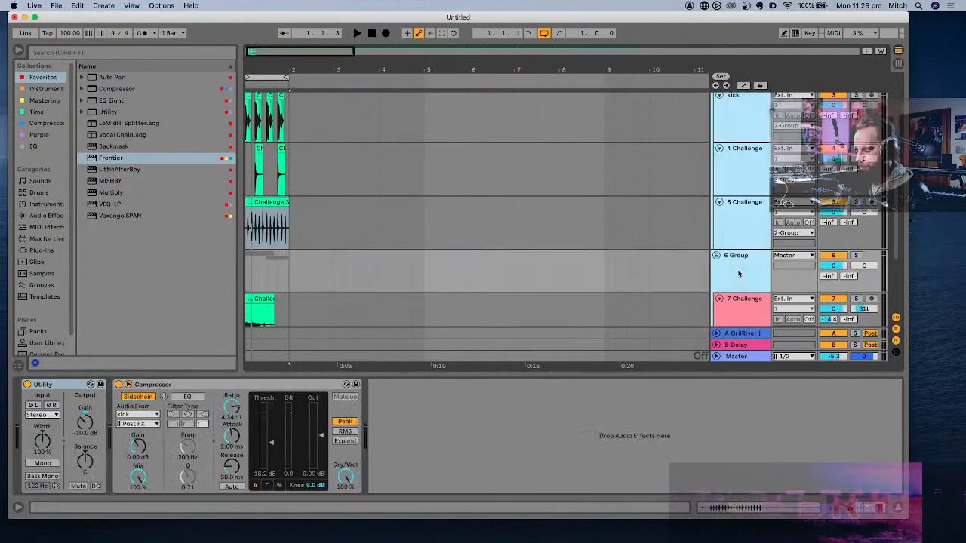
key(super+g)
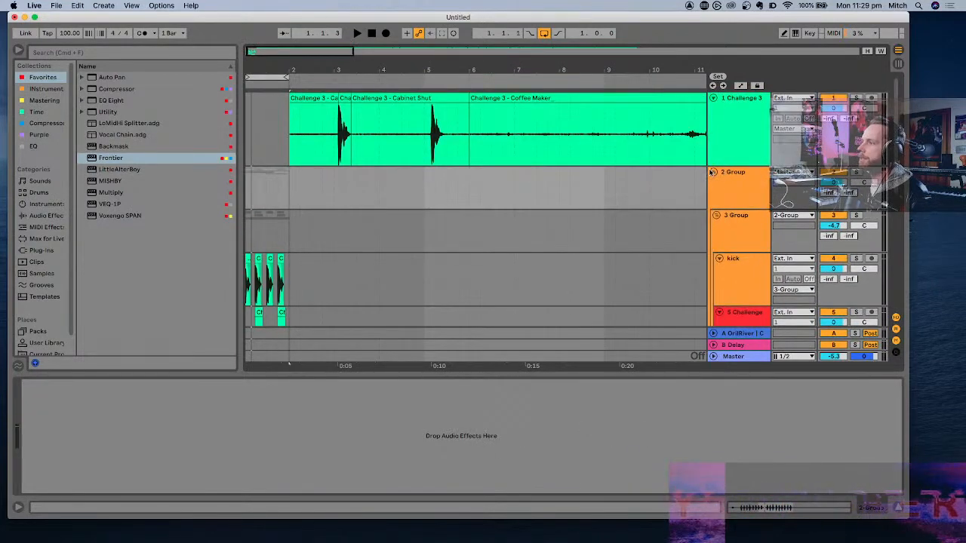
- Collapse the new parent group and rename it "Edit Flip"
click(712, 172)
click(738, 173)
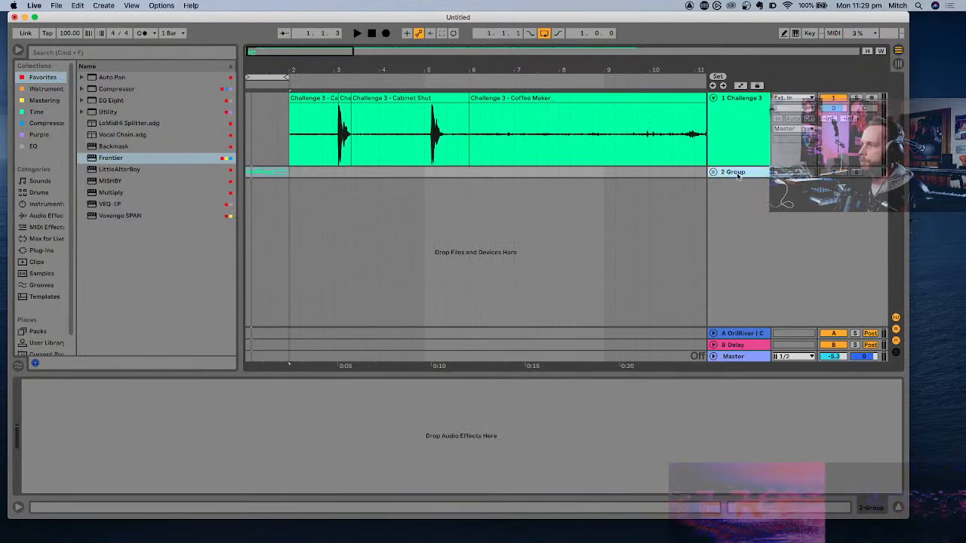
key(super+r)
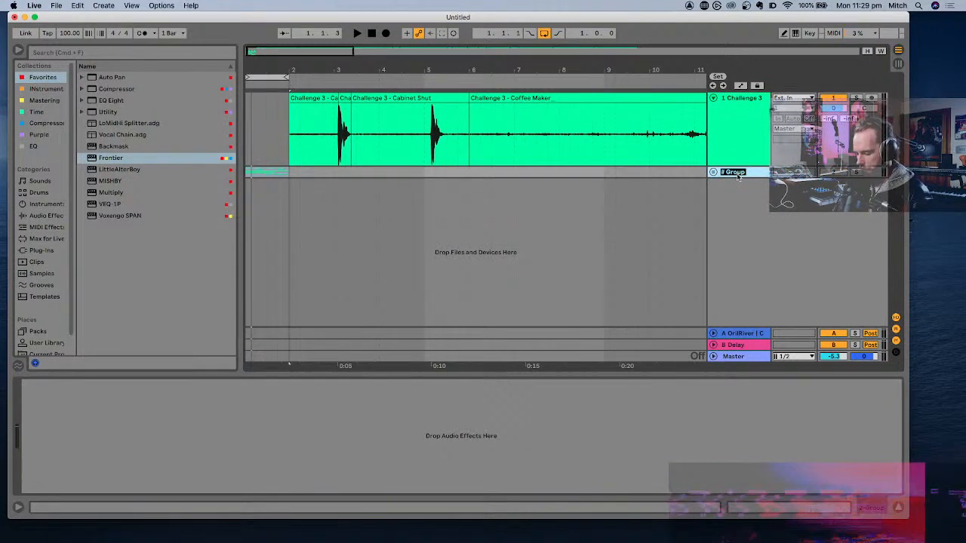
text(Edit Flip)
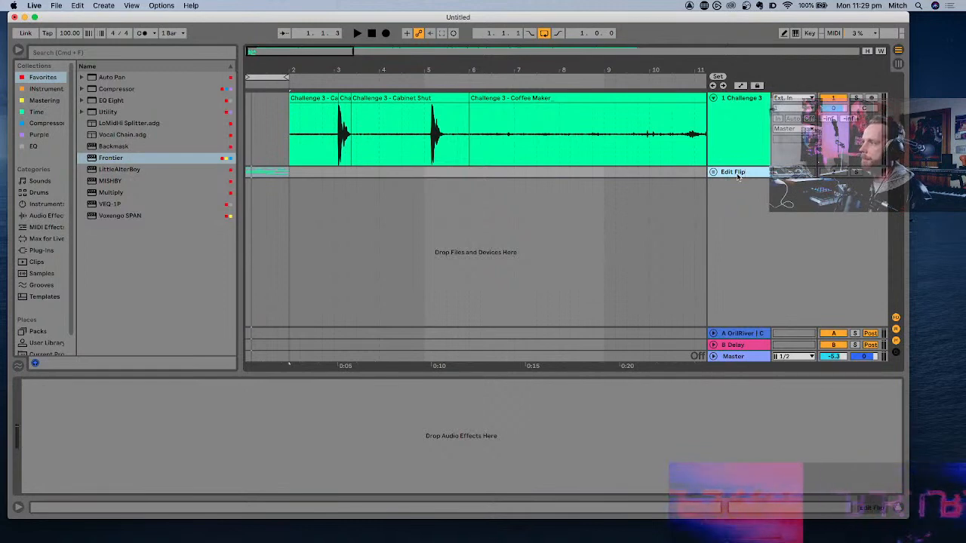
- Move the Edit Flip group above the raw sample track and colour it light grey
click(731, 126)
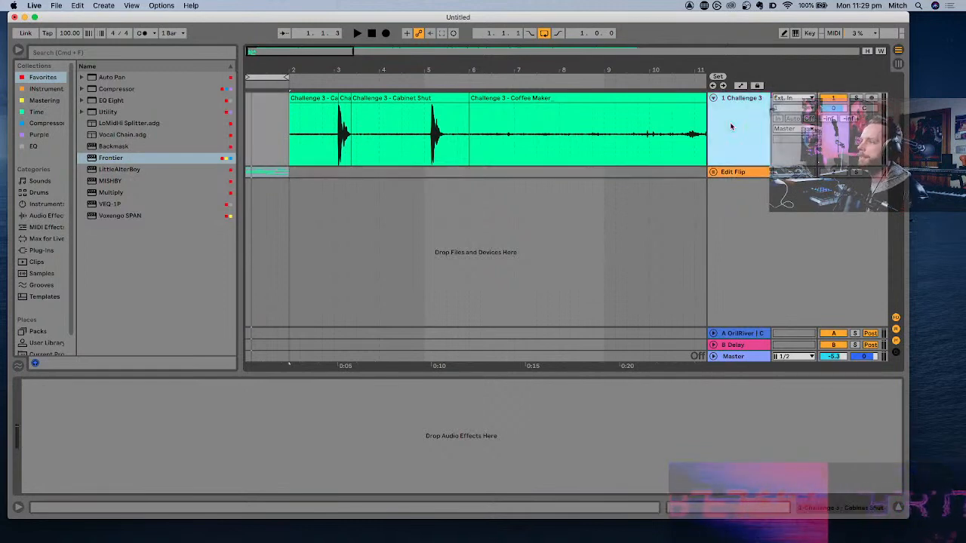
scroll(603, 161, down, 3)
scroll(603, 161, down, 3)
click(733, 114)
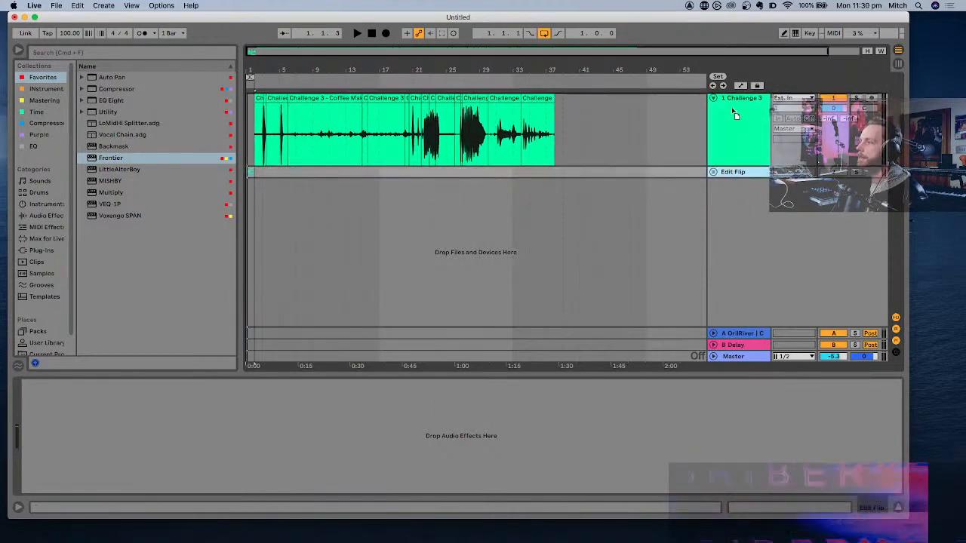
drag(731, 102, 732, 100)
right_click(738, 100)
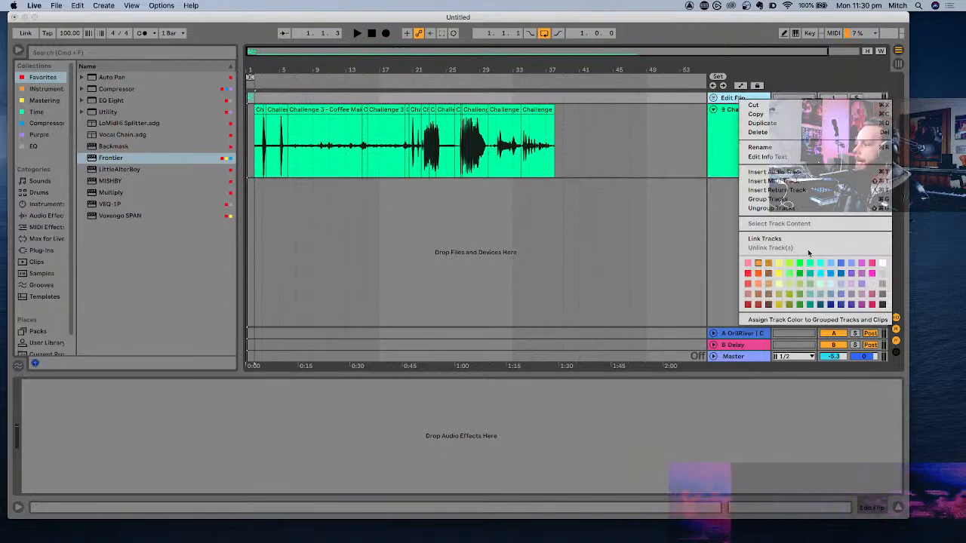
click(882, 274)
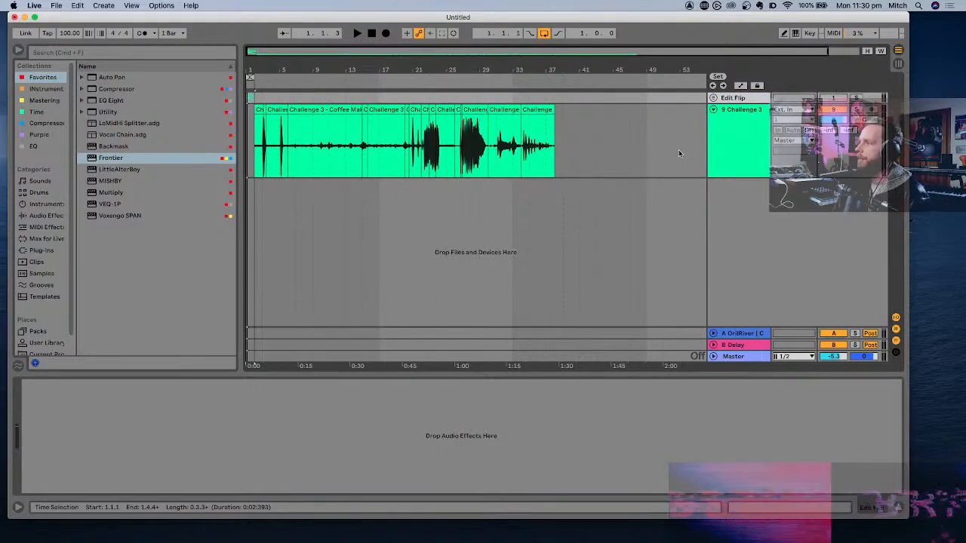
- Insert a new MIDI track below the raw sample track and make its lane about twice as tall
click(737, 137)
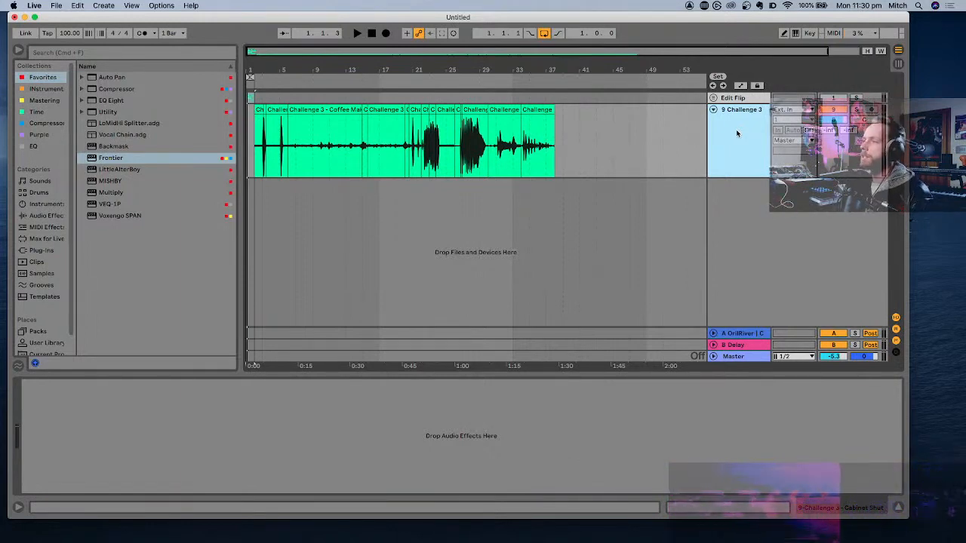
key(super+shift+t)
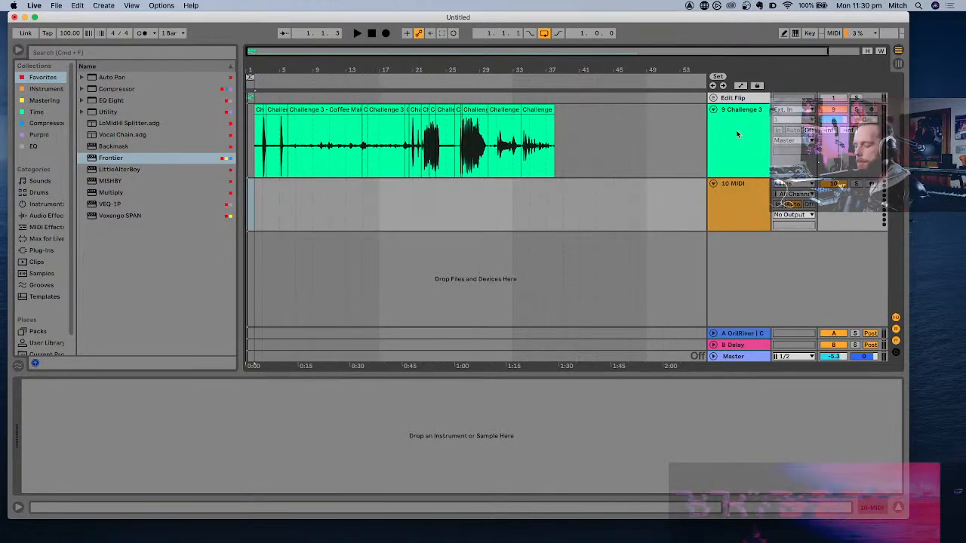
click(747, 200)
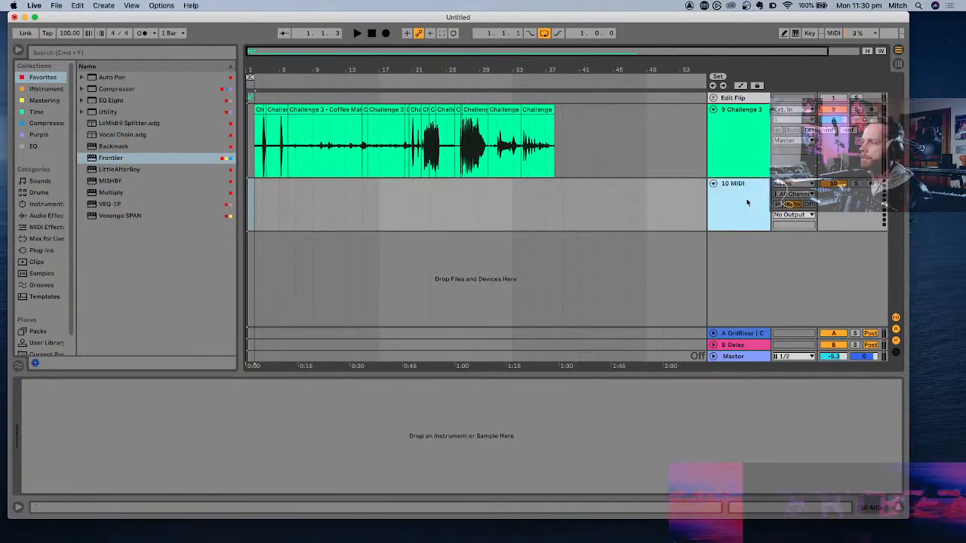
drag(724, 230, 727, 293)
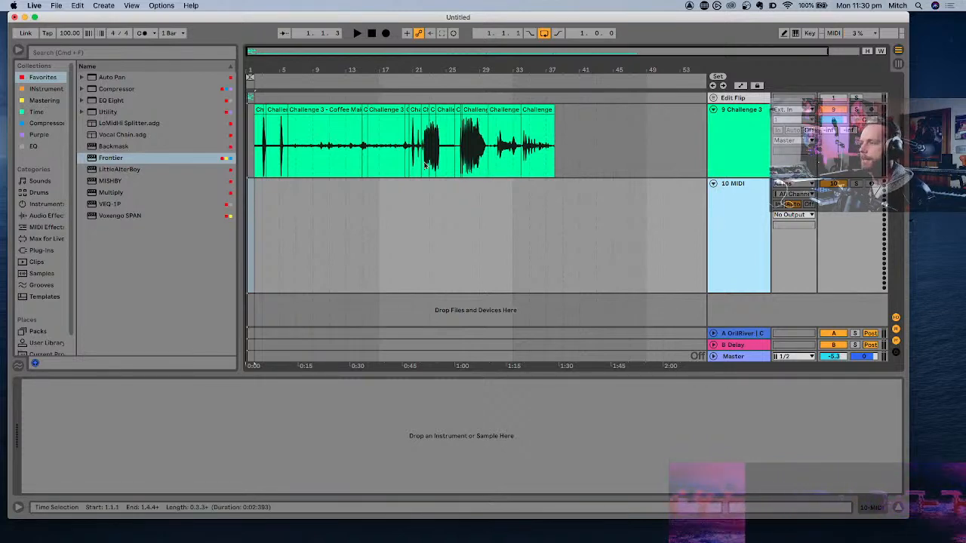
- Load the Simpler instrument onto the empty MIDI track below the raw sample track
scroll(437, 223, right, 2)
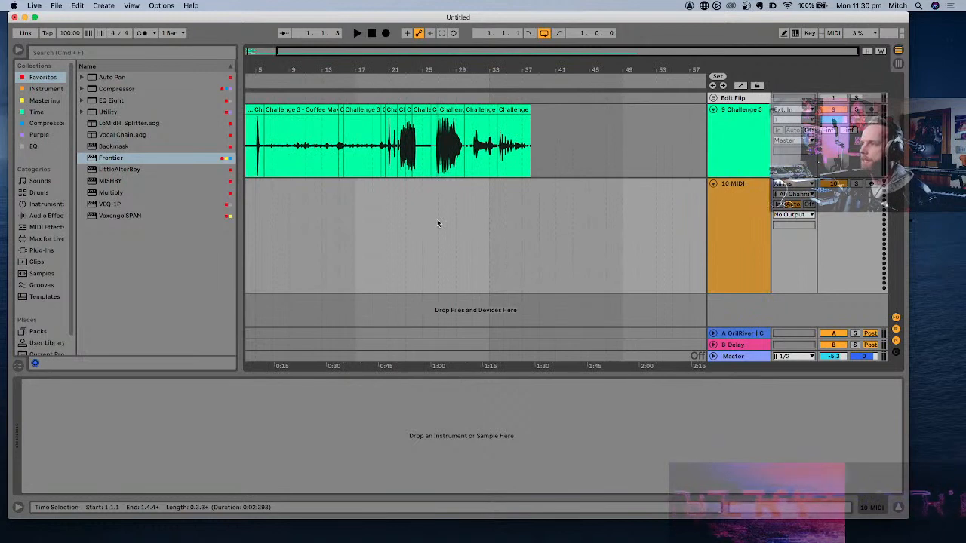
scroll(436, 222, left, 1)
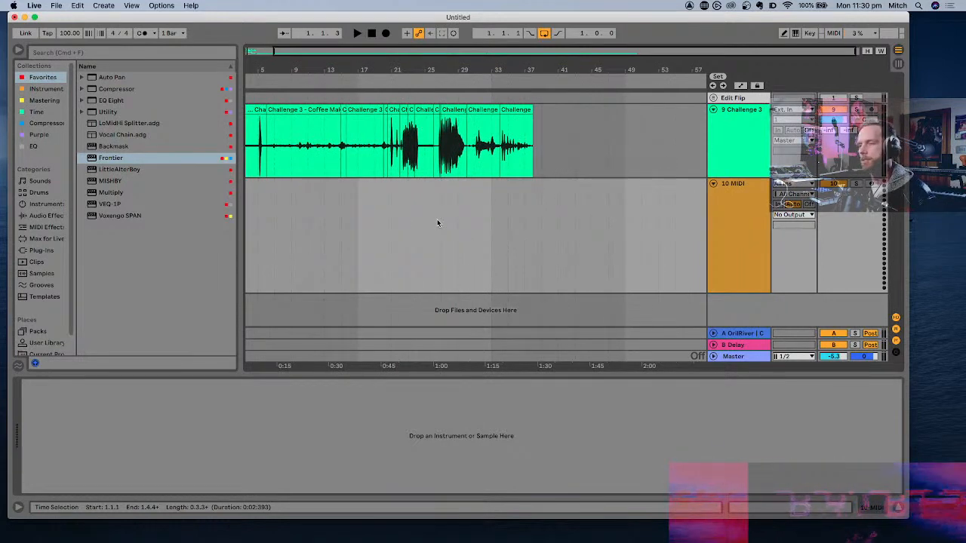
scroll(469, 217, right, 1)
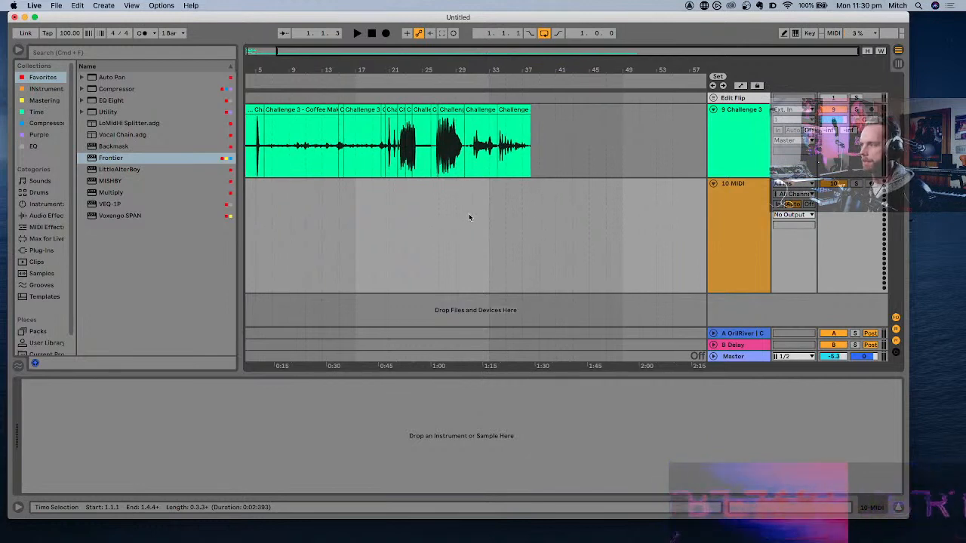
click(494, 231)
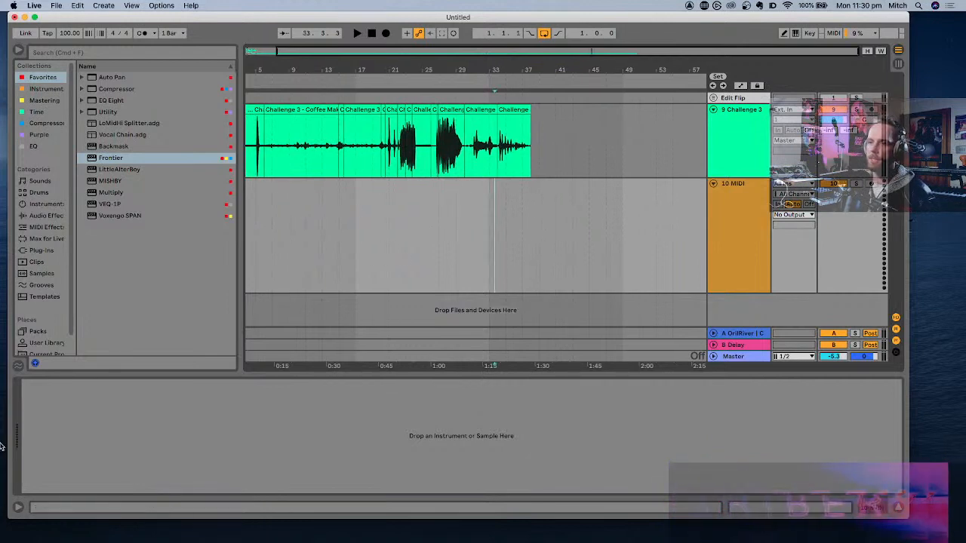
click(45, 205)
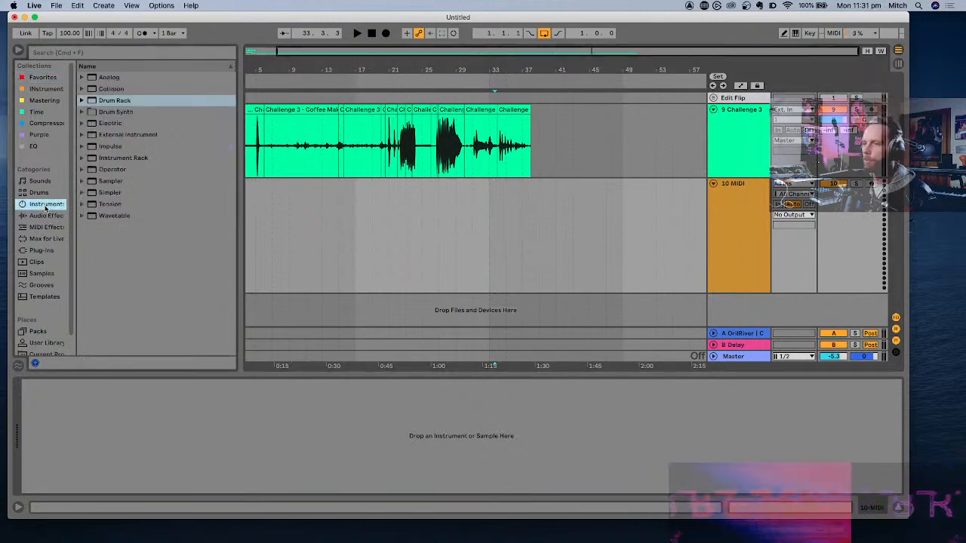
click(101, 194)
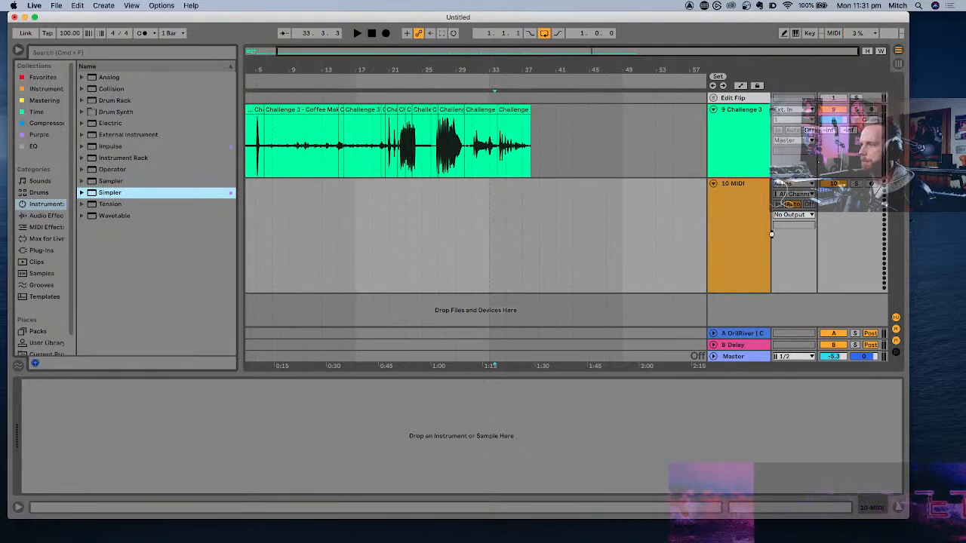
drag(770, 235, 772, 234)
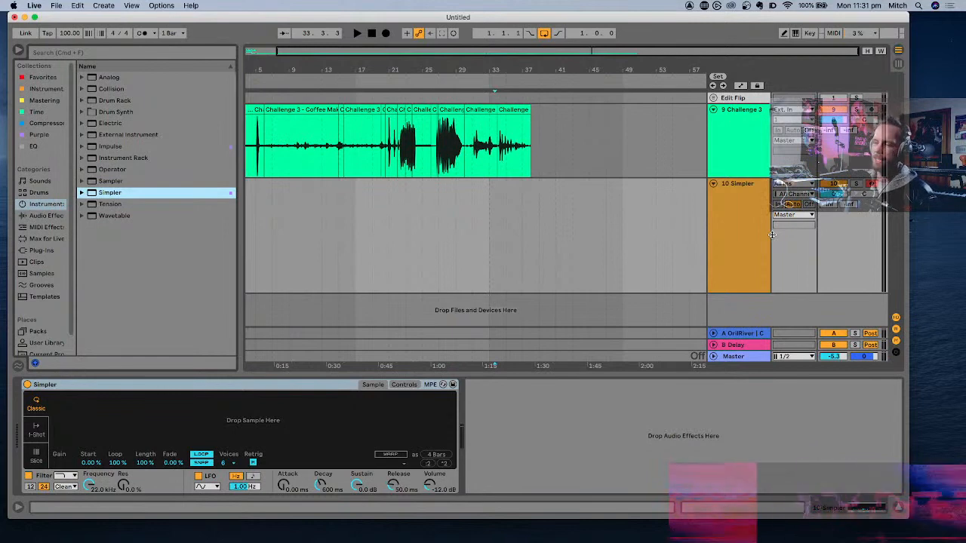
- Audition the short Coffee Maker clips near bars 15 and 20 on the raw sample track
scroll(363, 141, left, 2)
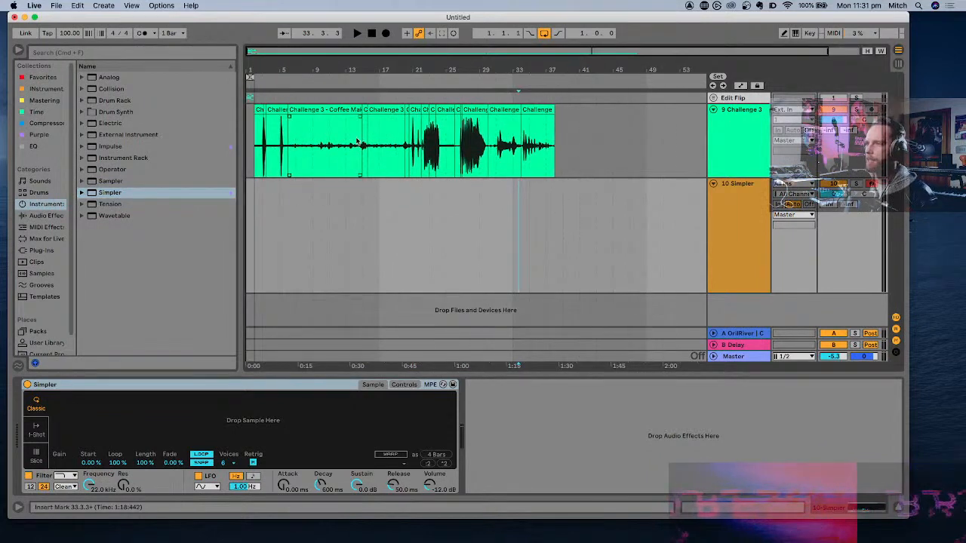
scroll(420, 145, up, 8)
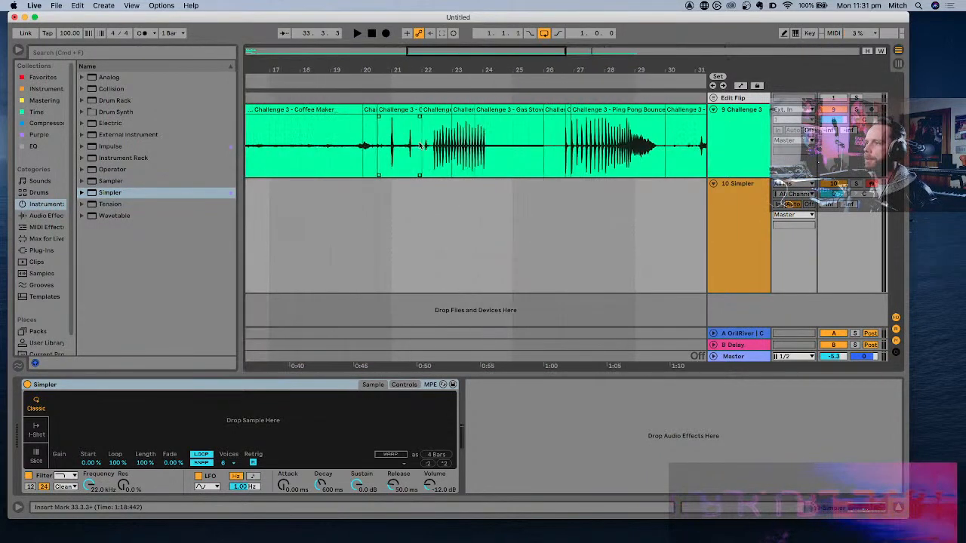
click(406, 112)
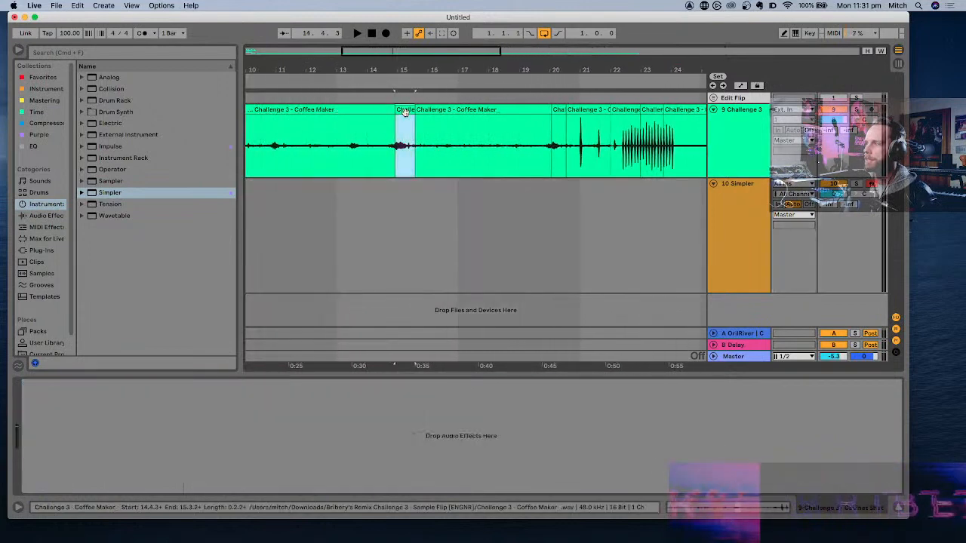
key(space)
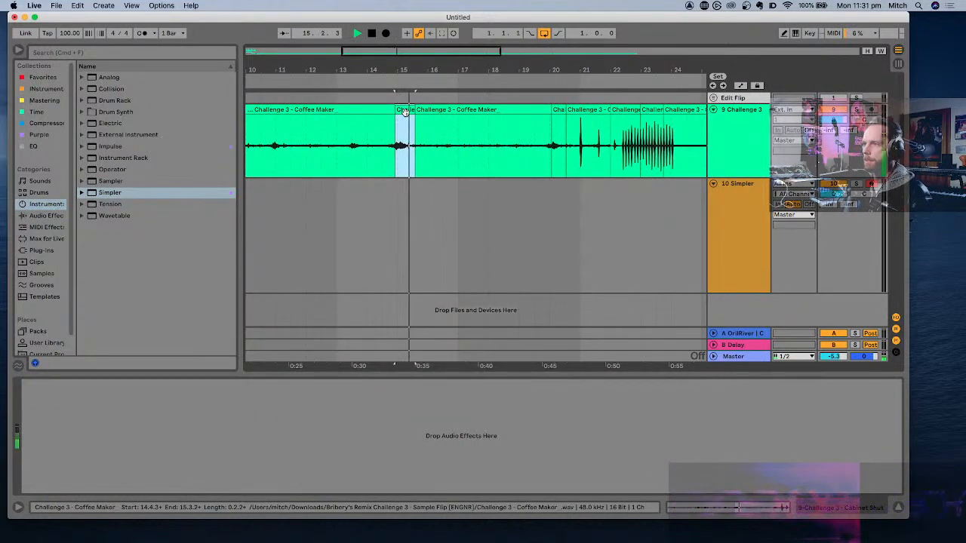
key(space)
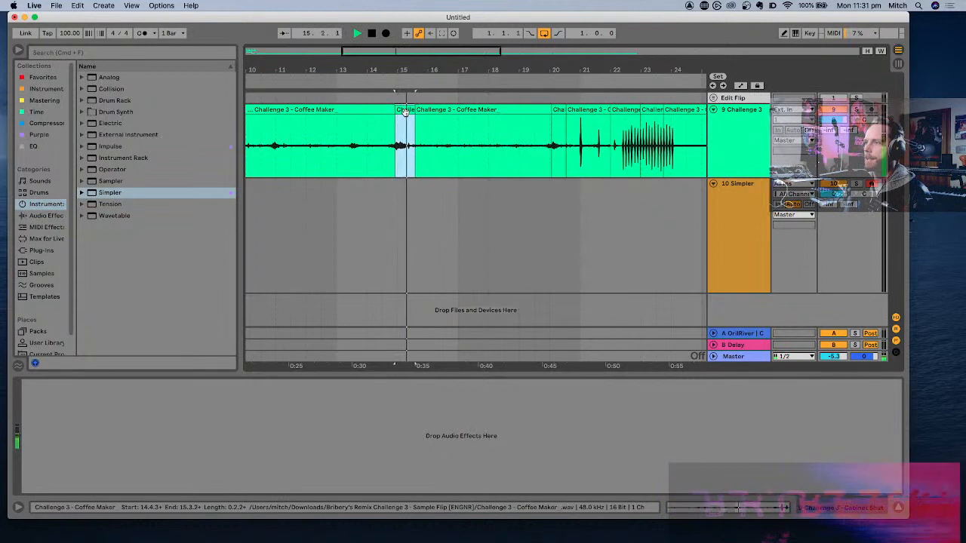
click(560, 110)
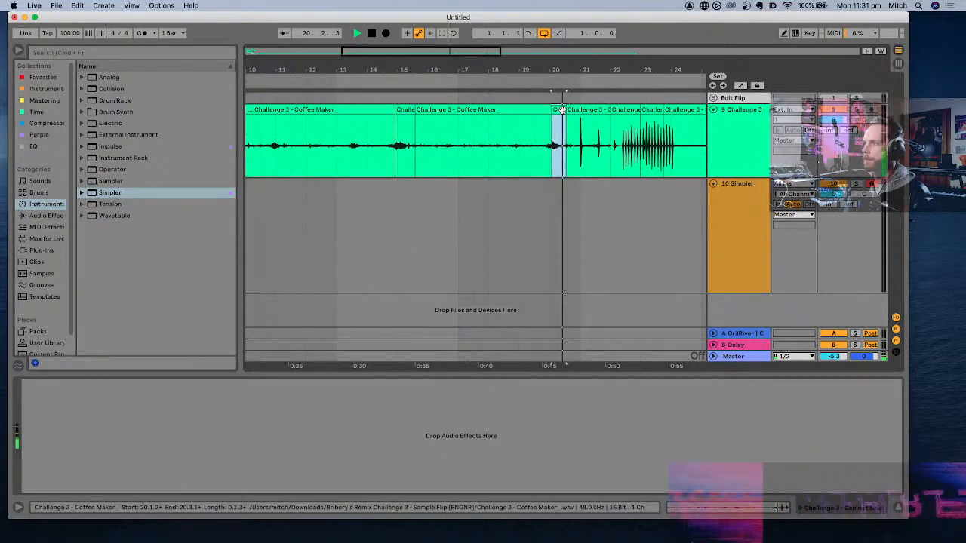
key(space)
- Split the short Coffee Maker clip near bar 20 at about 20.2.2, just after the louder noise
scroll(570, 157, up, 5)
click(547, 147)
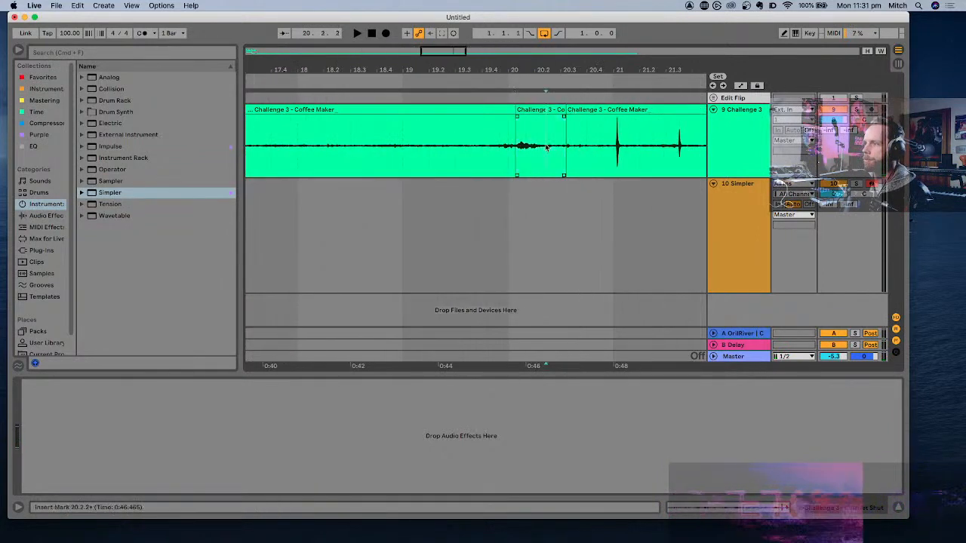
scroll(546, 147, up, 3)
key(space)
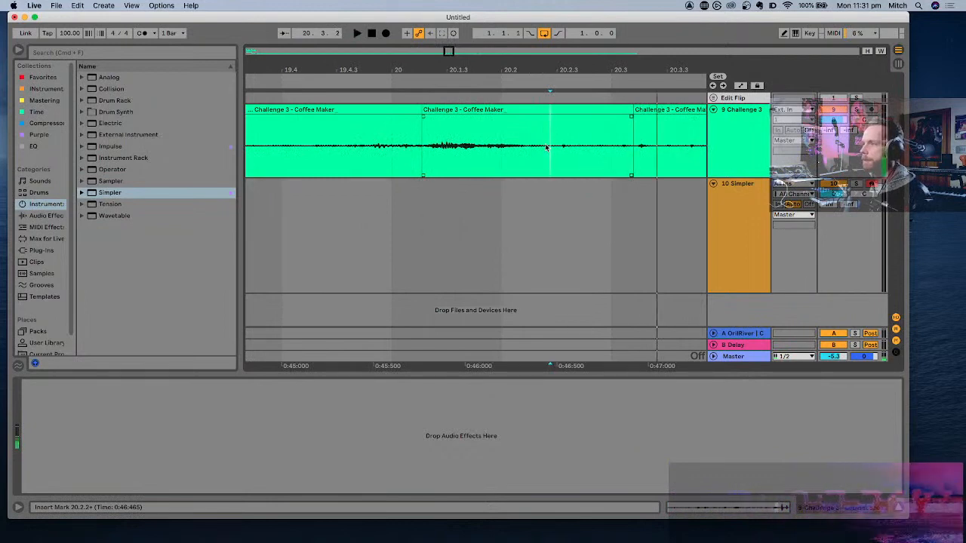
key(super+e)
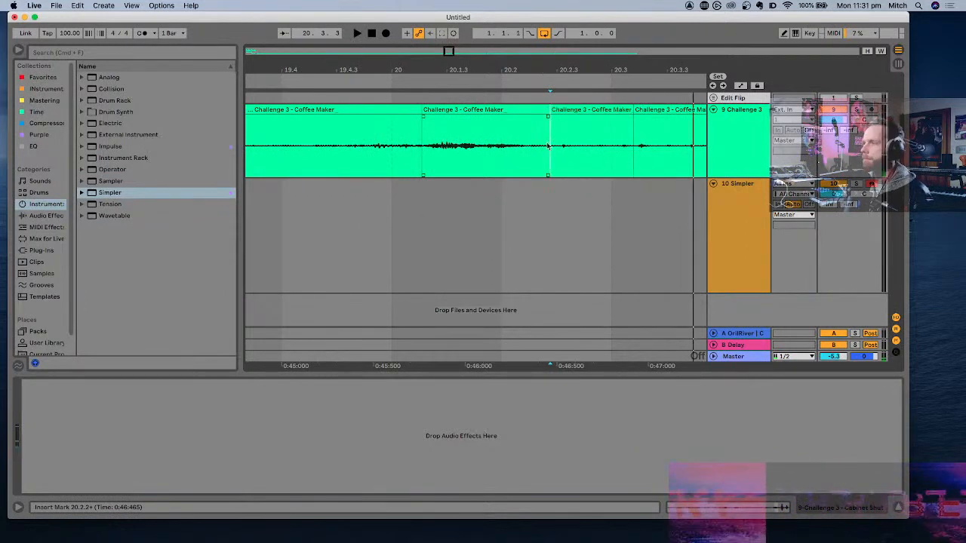
- Consolidate the split-off Coffee Maker piece and set its clip gain to 0 dB
click(590, 111)
key(super+j)
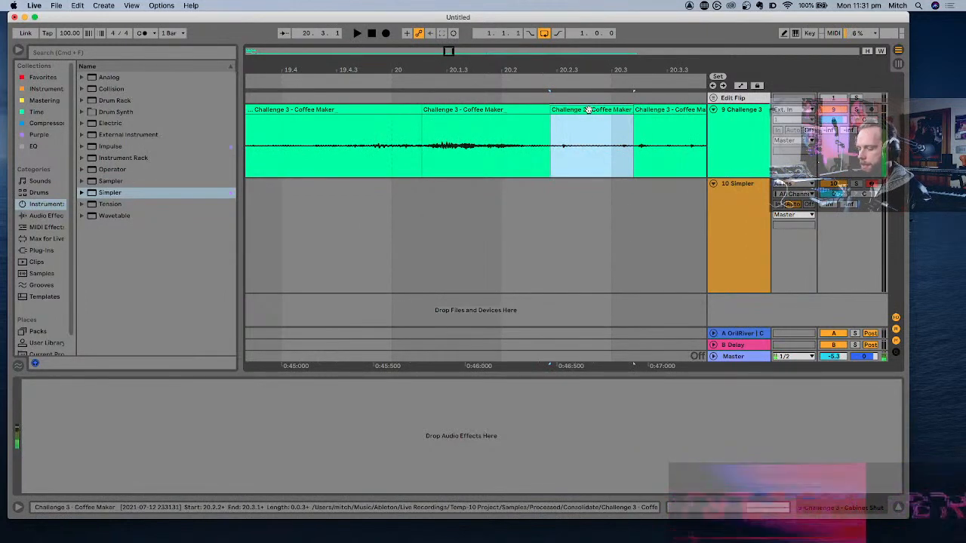
double_click(587, 111)
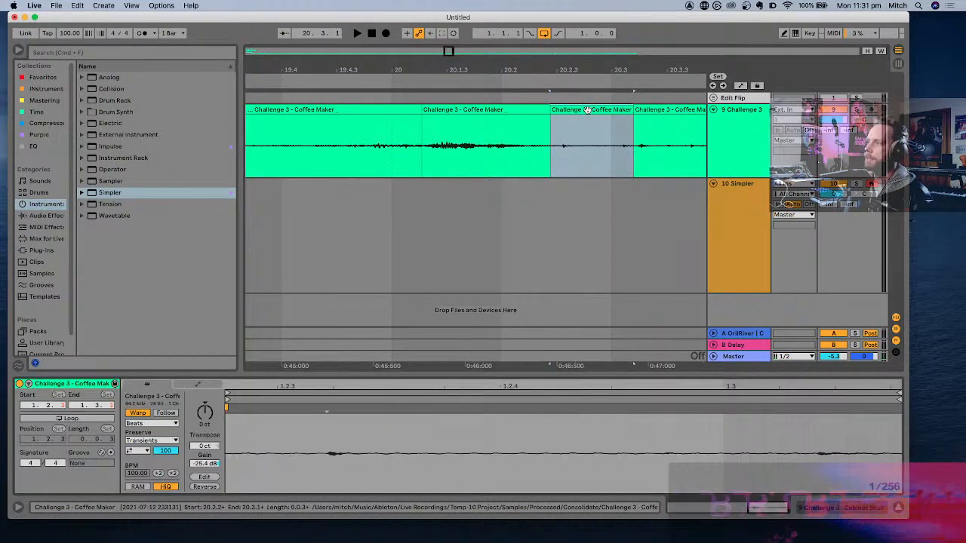
double_click(207, 464)
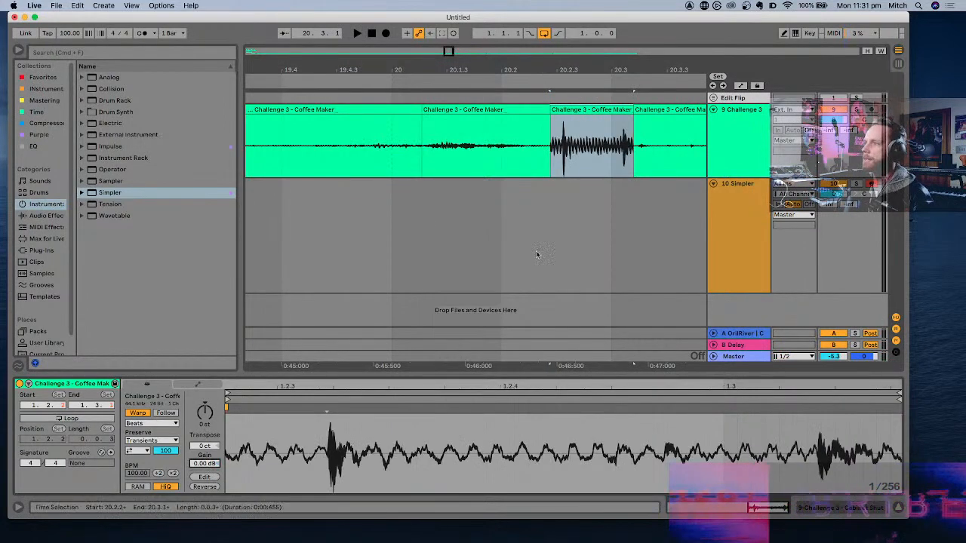
- Audition the boosted Coffee Maker piece several times
key(space)
key(space)
key(space)
key(space)
key(space)
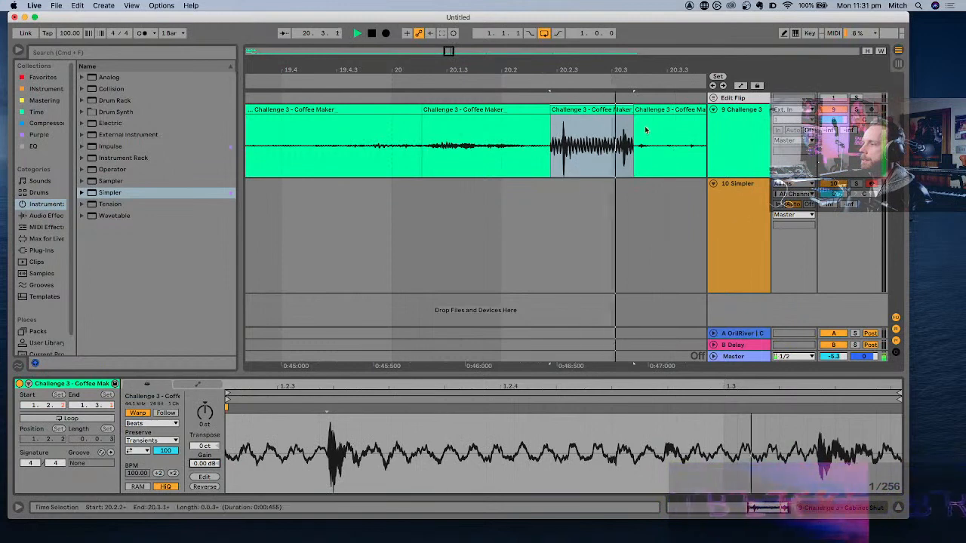
key(space)
drag(631, 110, 640, 109)
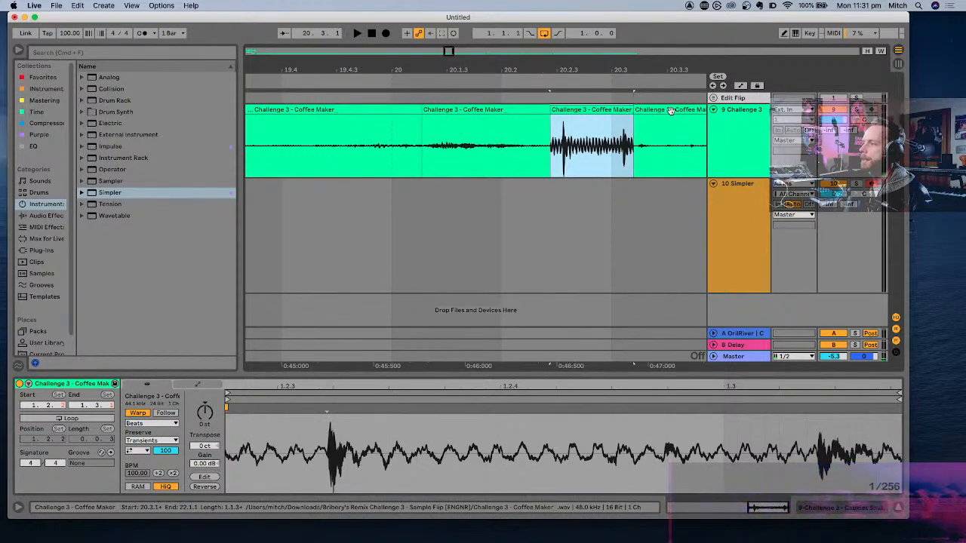
- Load the consolidated Coffee Maker piece into the empty Simpler and check its sample end marker
click(632, 195)
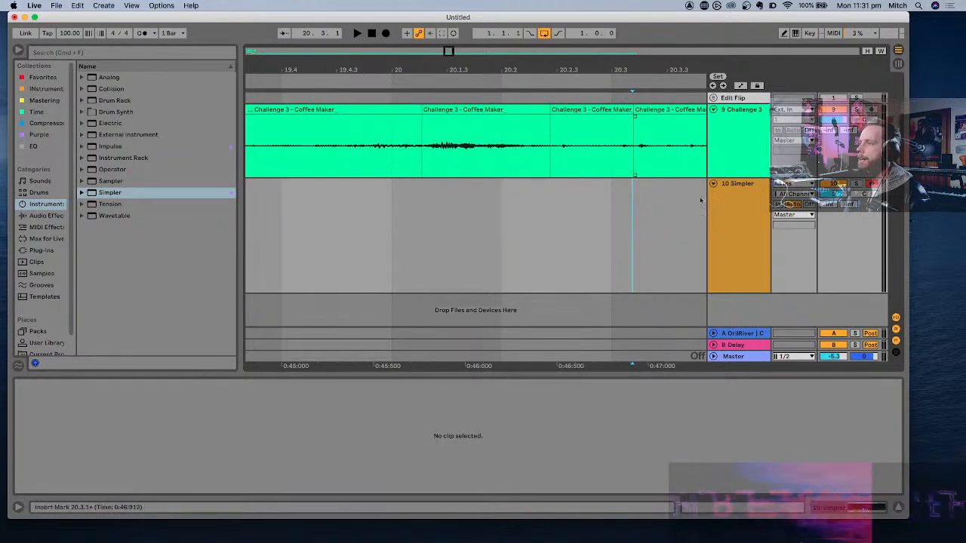
click(720, 218)
click(720, 218)
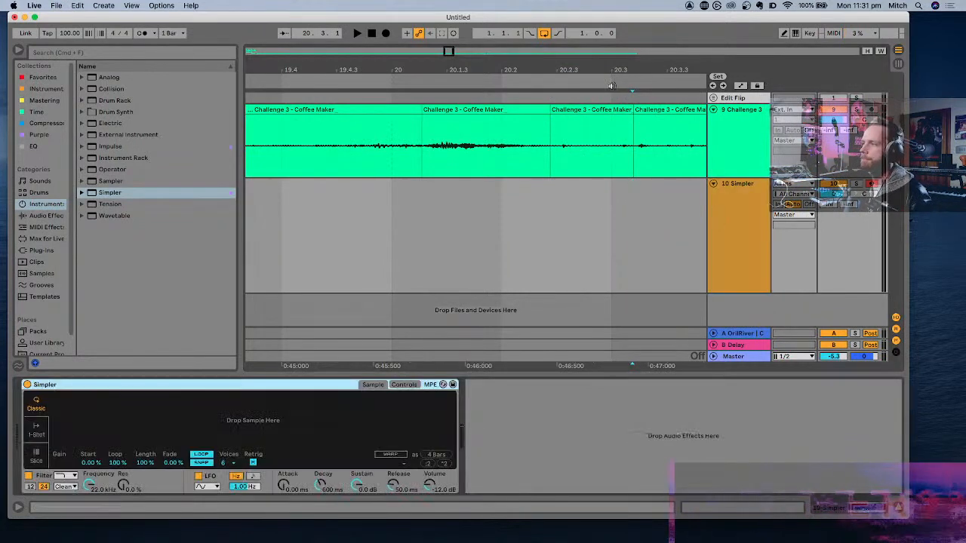
drag(612, 113, 370, 413)
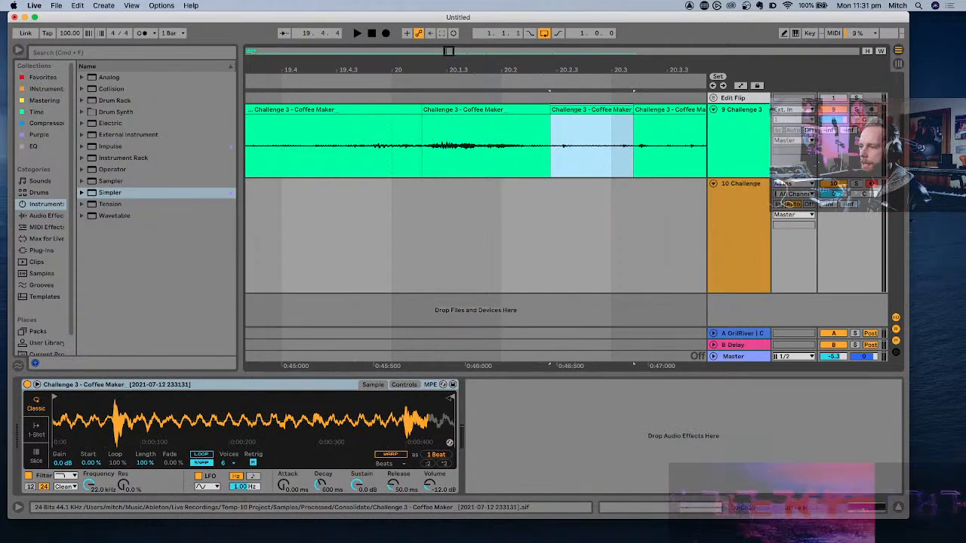
click(451, 398)
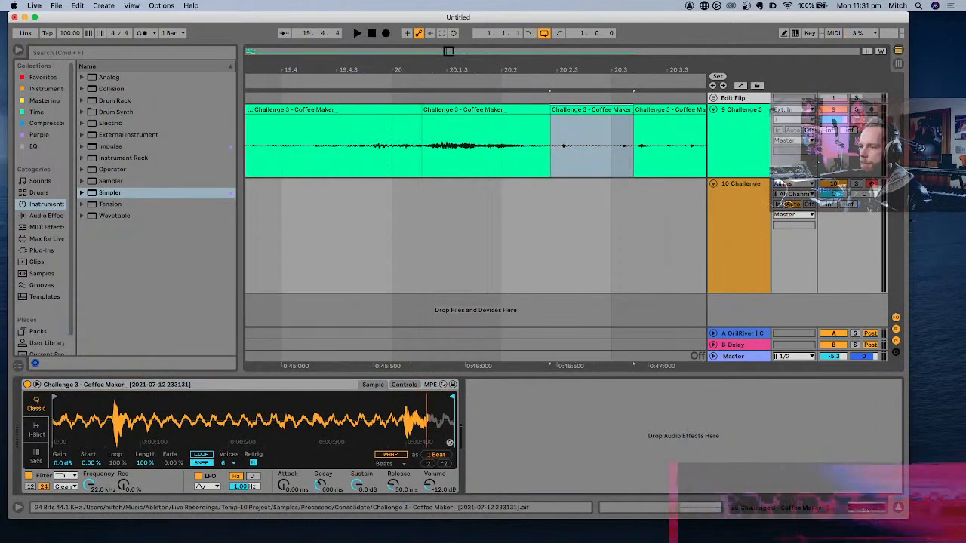
- Undo the Simpler sample load, the consolidation and the split of the Coffee Maker clip
click(610, 112)
key(super+z)
key(super+z)
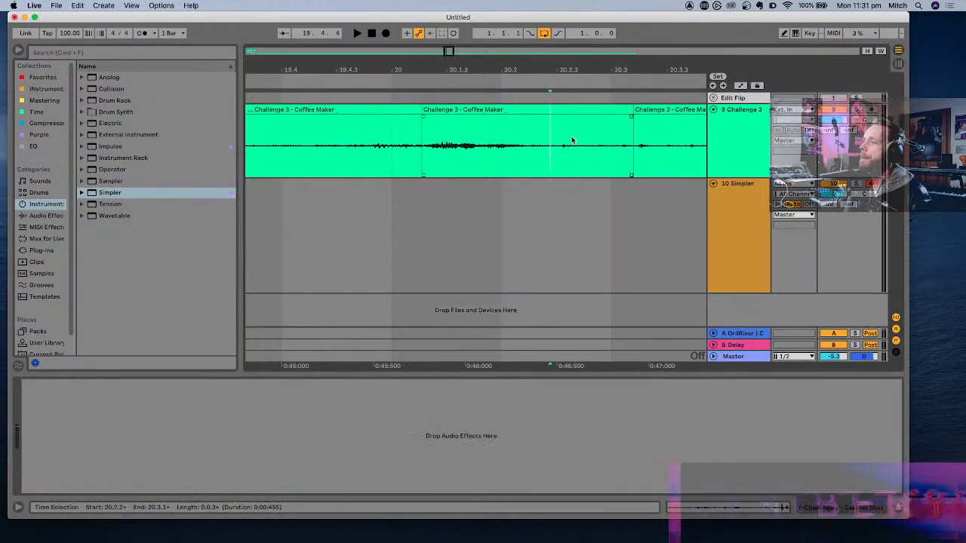
- Split the Coffee Maker clip again at about 20.2.2 and extend the new piece to about 20.3.4
scroll(573, 136, right, 3)
key(super+e)
drag(575, 120, 638, 119)
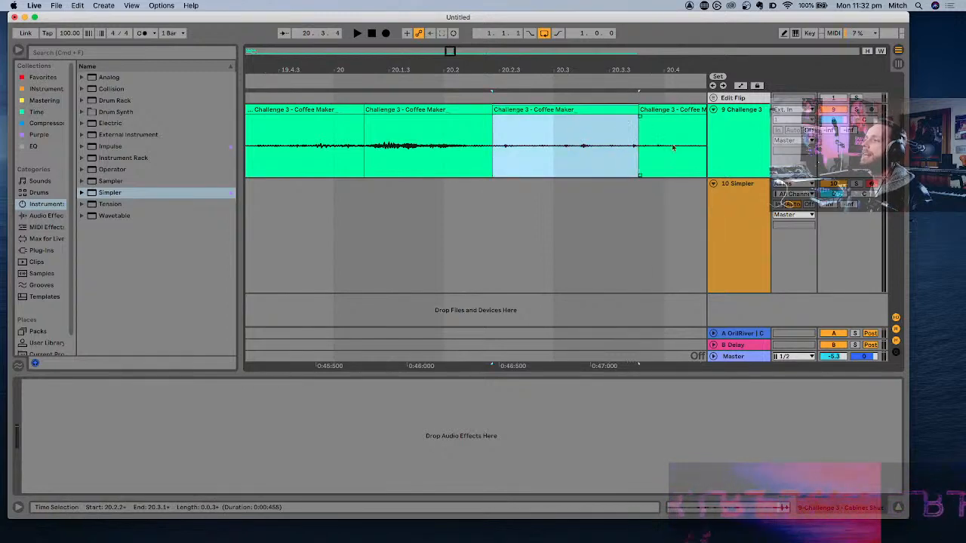
- Load the new Coffee Maker piece into Simpler and boost the sample's gain to 24 dB
click(737, 201)
drag(571, 106, 334, 428)
drag(420, 408, 420, 441)
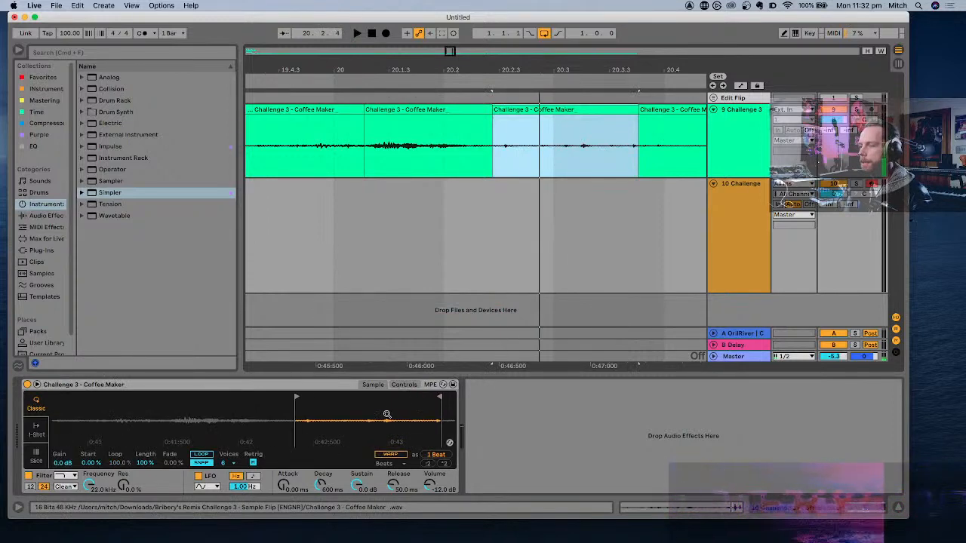
right_click(388, 415)
click(425, 444)
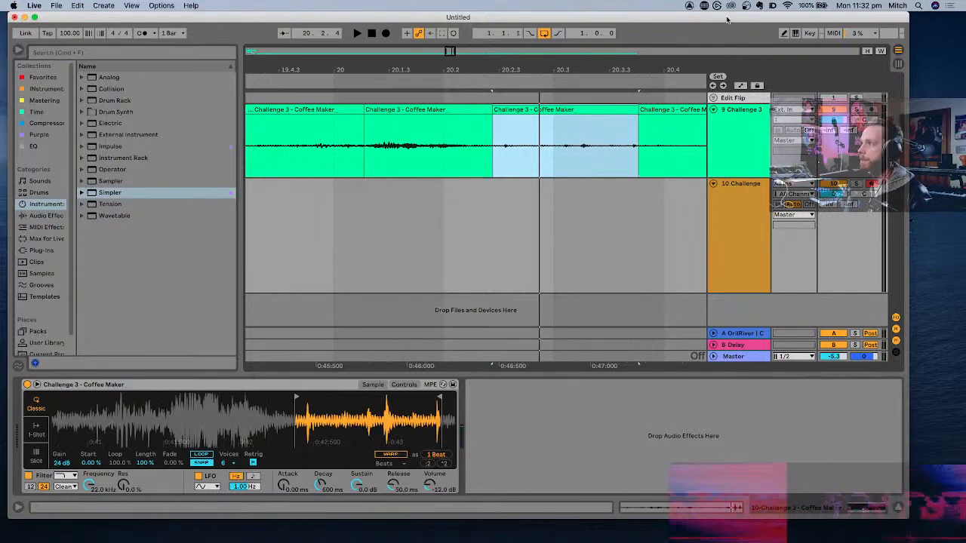
- Enable the computer MIDI keyboard and play notes to audition the sample in Simpler
click(796, 34)
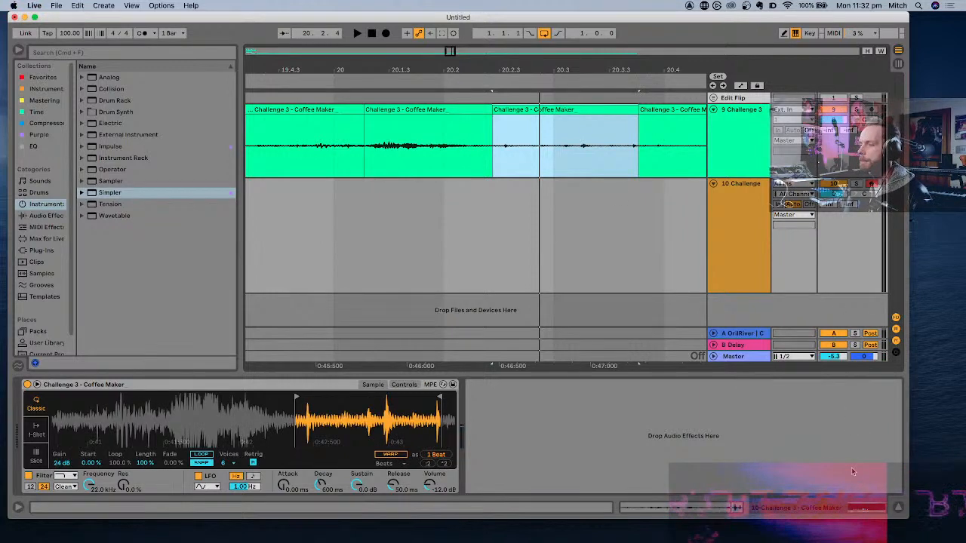
key(a)
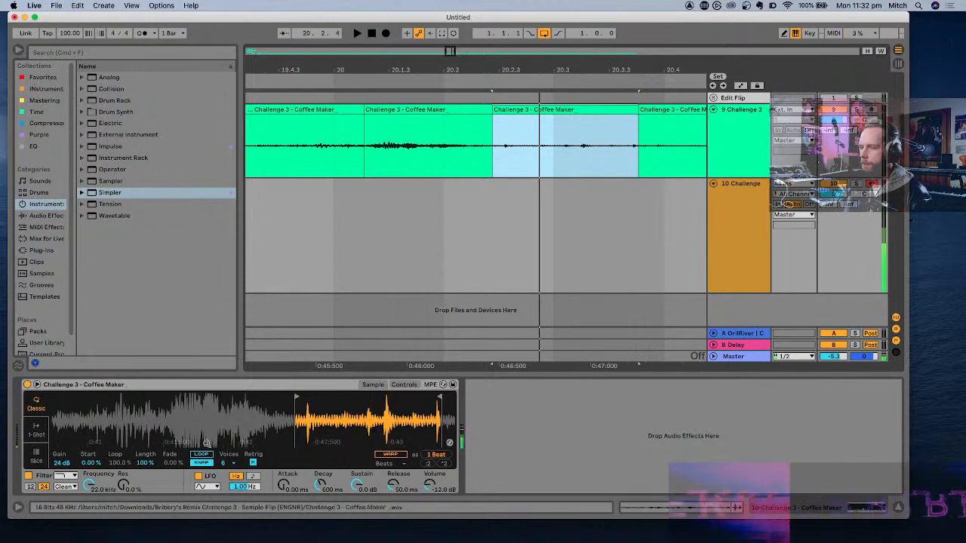
click(381, 438)
key(a)
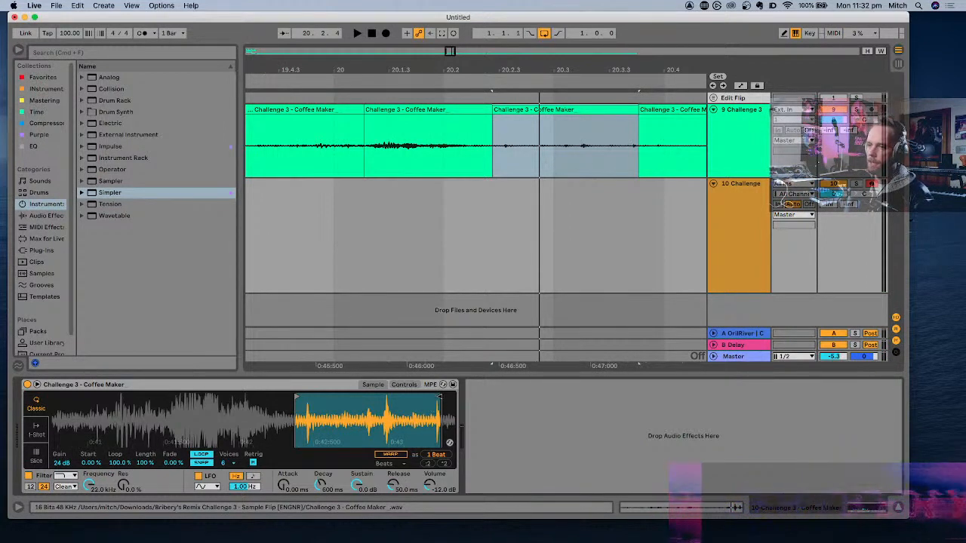
- Shorten Simpler's sample region to about 18 ms around the loud click in the Coffee Maker recording
mouse_move(298, 394)
mouse_down()
mouse_move(427, 408)
mouse_move(103, 411)
mouse_move(143, 399)
mouse_up()
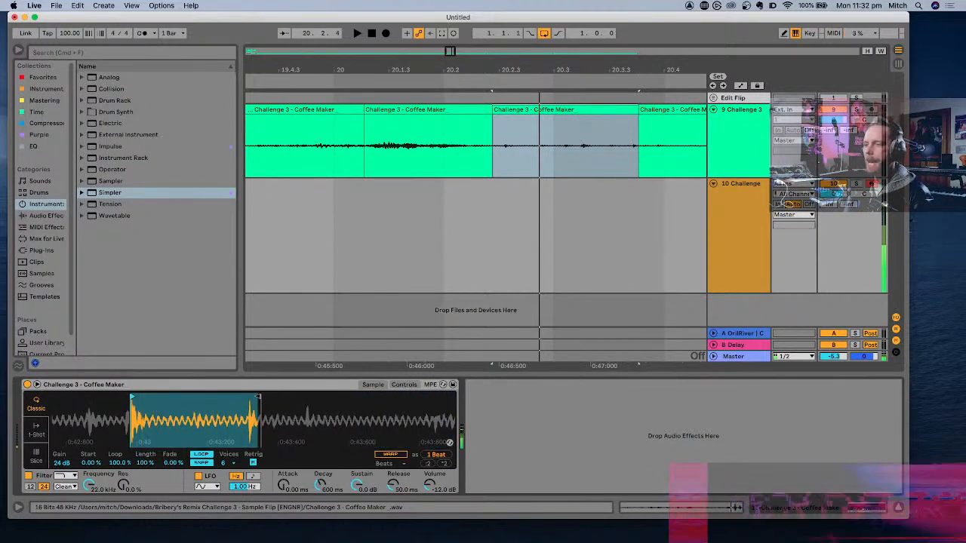
mouse_move(258, 396)
mouse_down()
mouse_move(150, 396)
mouse_move(141, 408)
mouse_up()
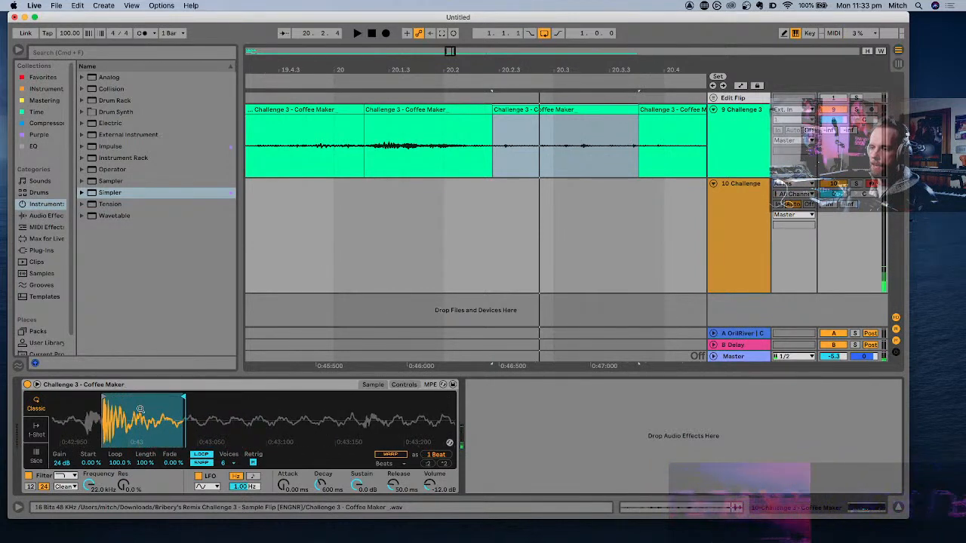
double_click(141, 409)
drag(422, 412, 344, 397)
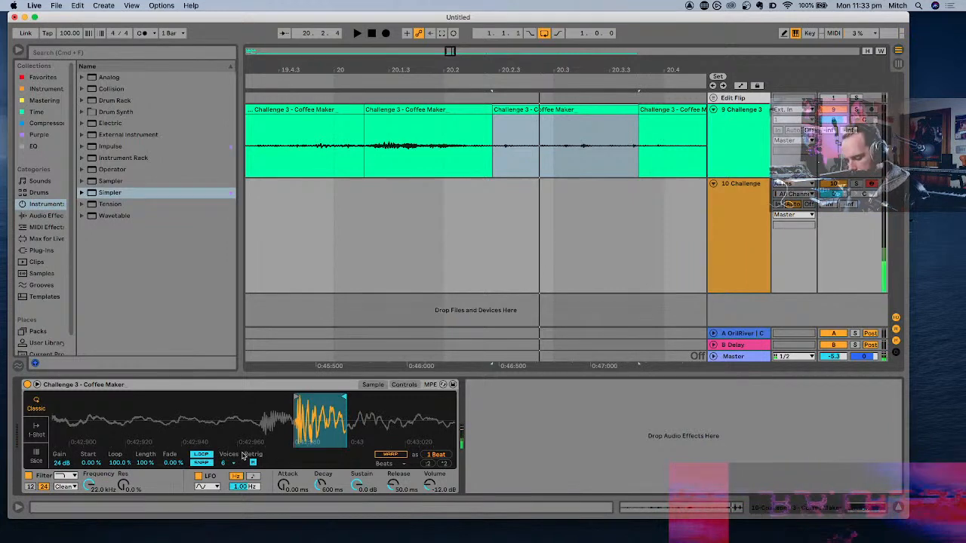
- Lower the computer keyboard octave to C2–D3 and set Simpler's filter to MS2 at 4.57 kHz with 39% resonance and 13.7 dB drive
key(z)
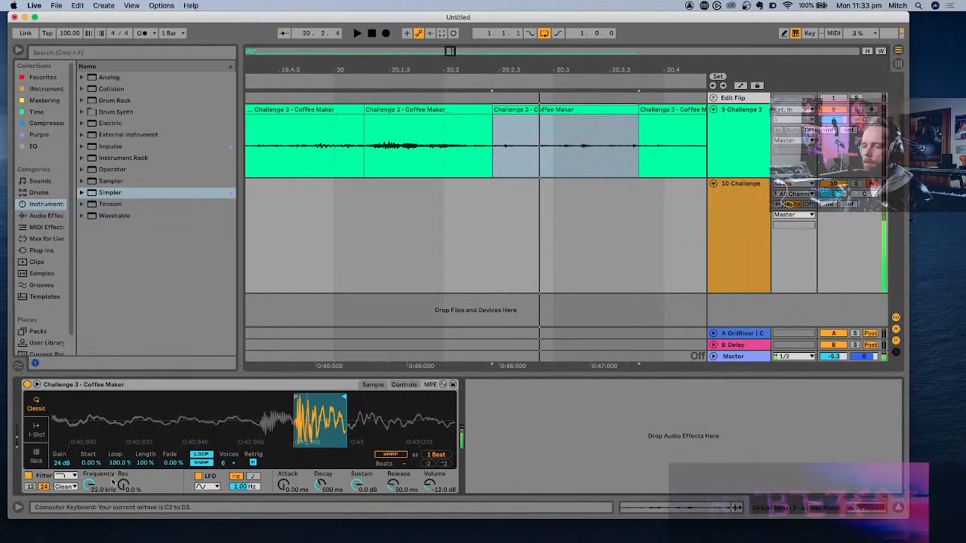
click(67, 486)
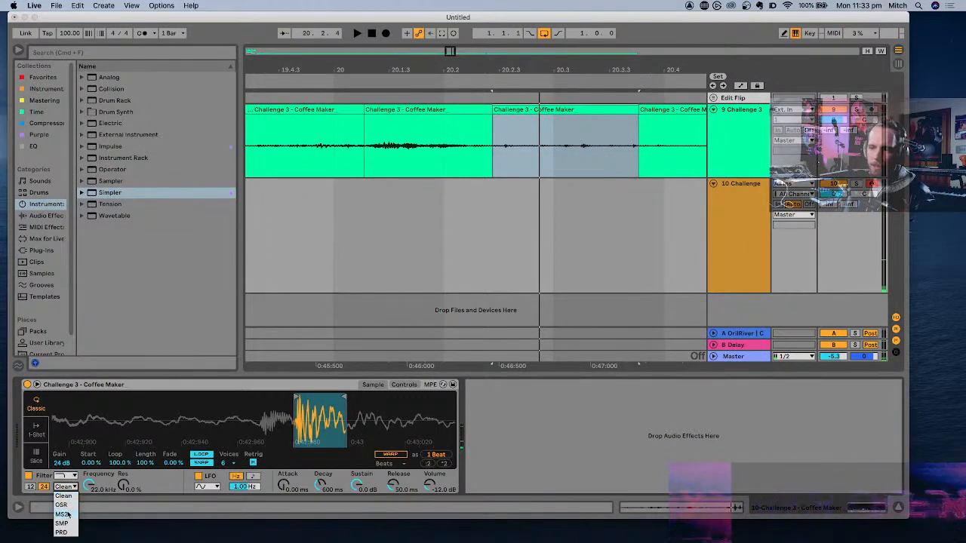
click(65, 513)
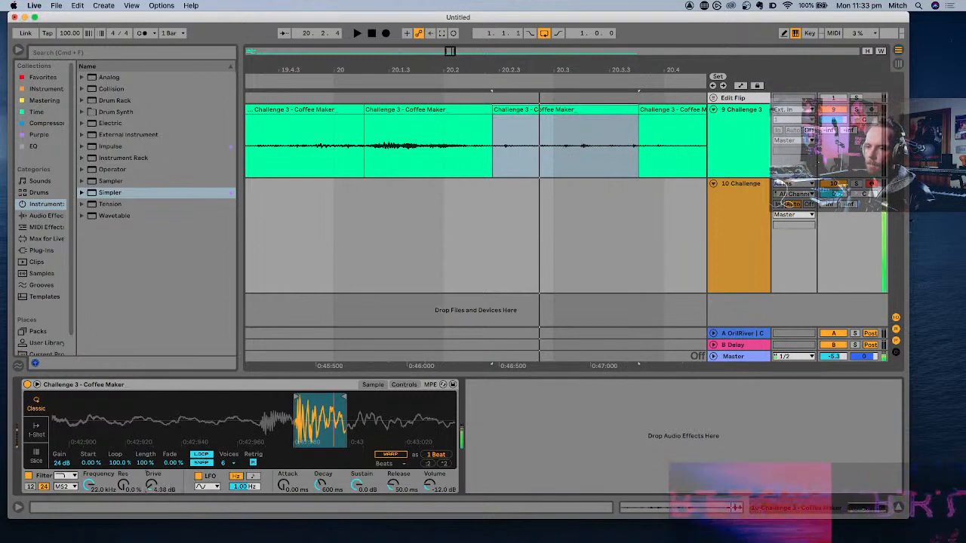
drag(152, 485, 152, 472)
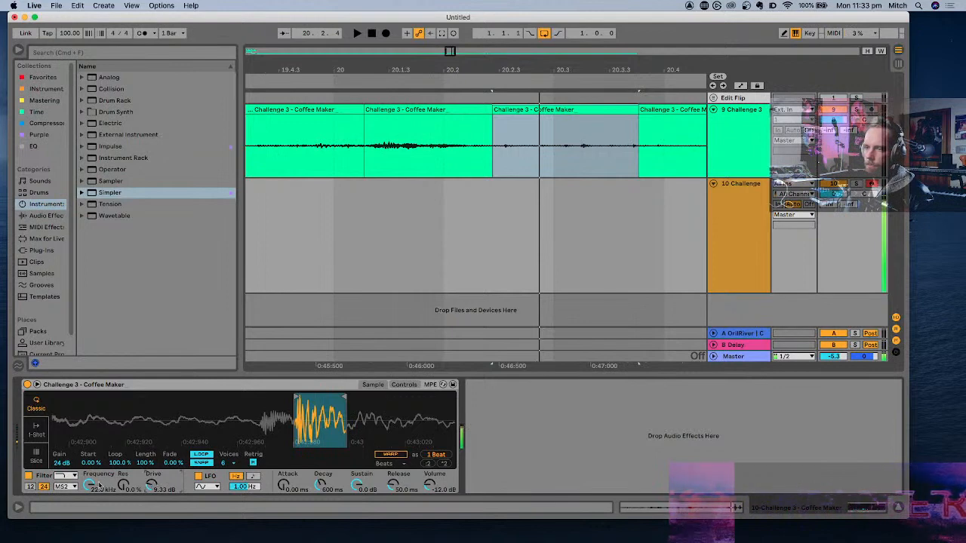
mouse_move(89, 486)
mouse_down()
mouse_move(89, 520)
mouse_move(89, 492)
mouse_up()
drag(152, 485, 152, 475)
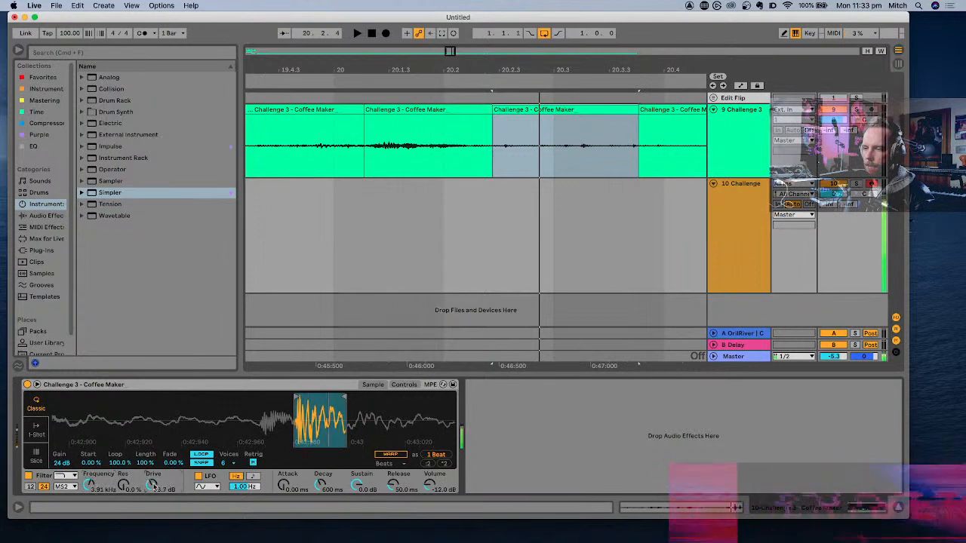
drag(90, 487, 90, 521)
drag(124, 485, 92, 455)
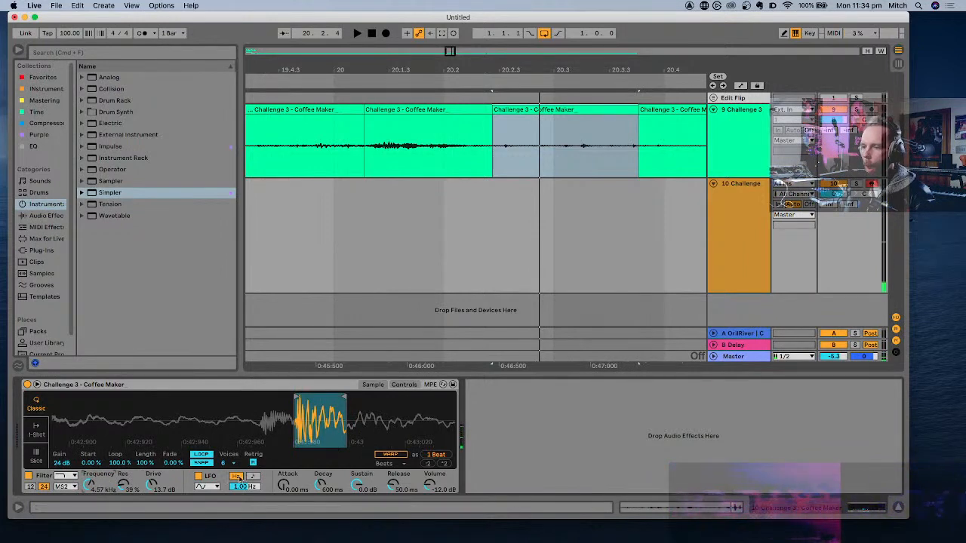
- Set the LFO's filter modulation to 24.0 at a synced 1/16 rate, and the filter to 1.45 kHz, 51% resonance and 18.5 dB drive
click(404, 384)
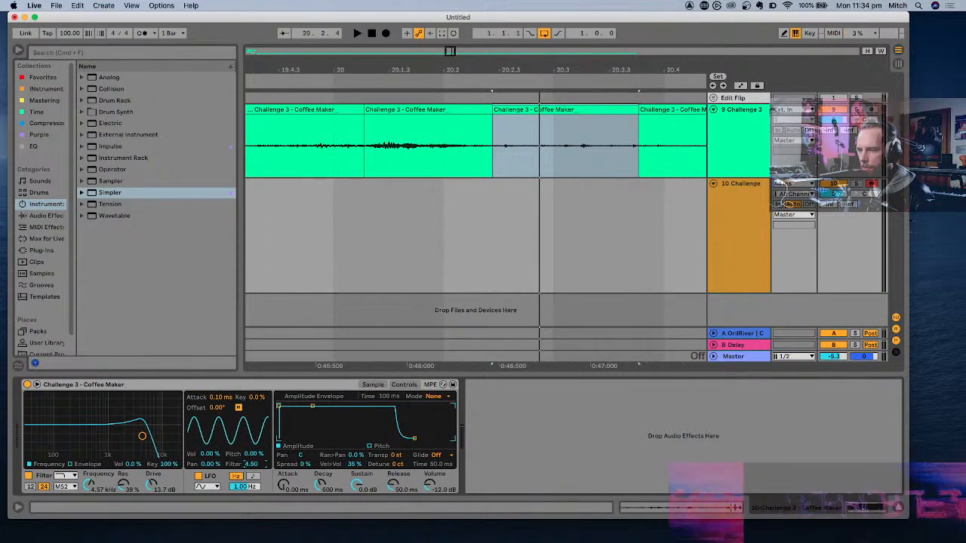
drag(252, 464, 251, 462)
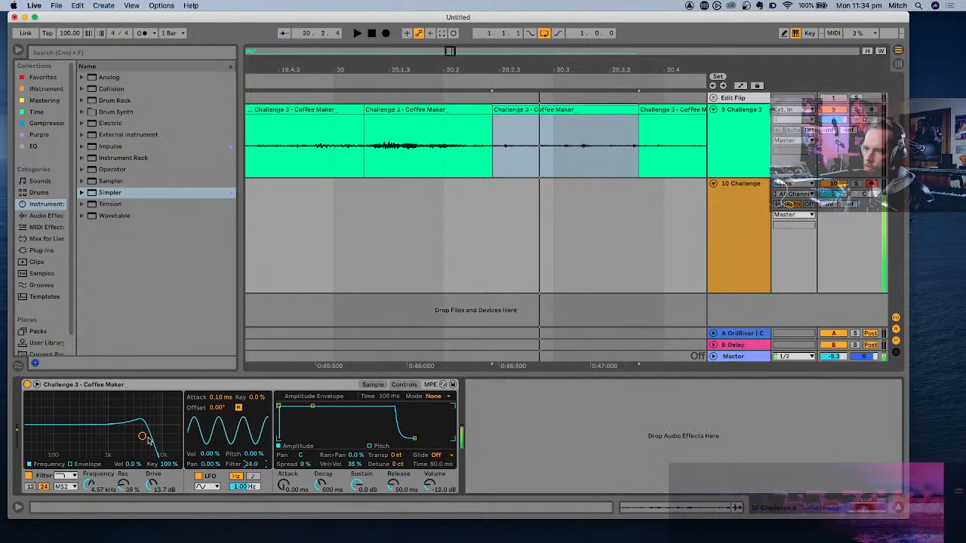
drag(148, 439, 107, 438)
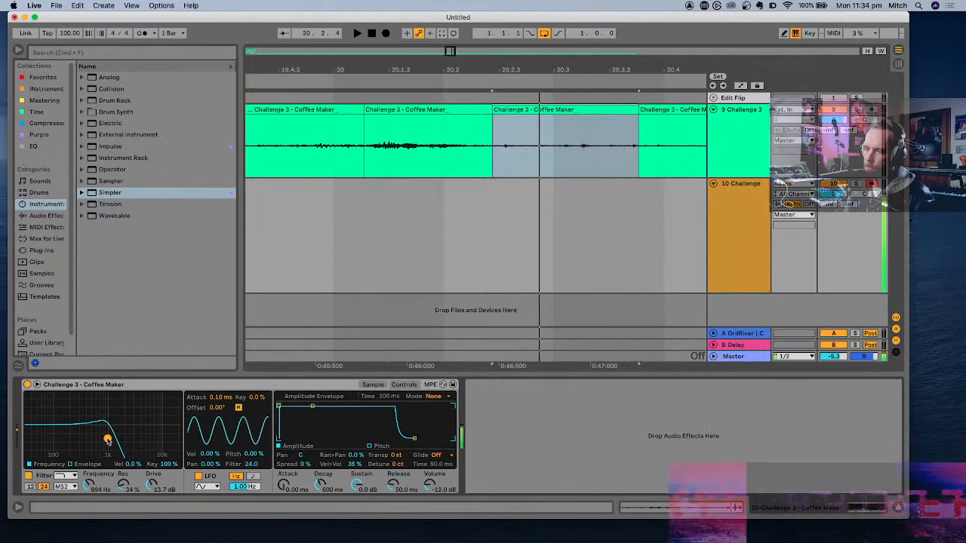
click(253, 477)
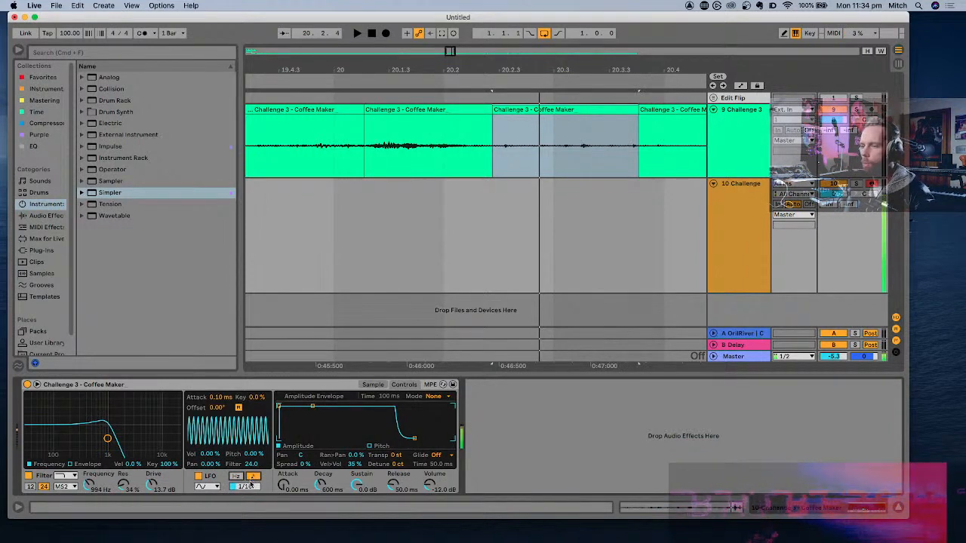
mouse_move(248, 487)
mouse_down()
mouse_move(248, 498)
mouse_move(247, 489)
mouse_up()
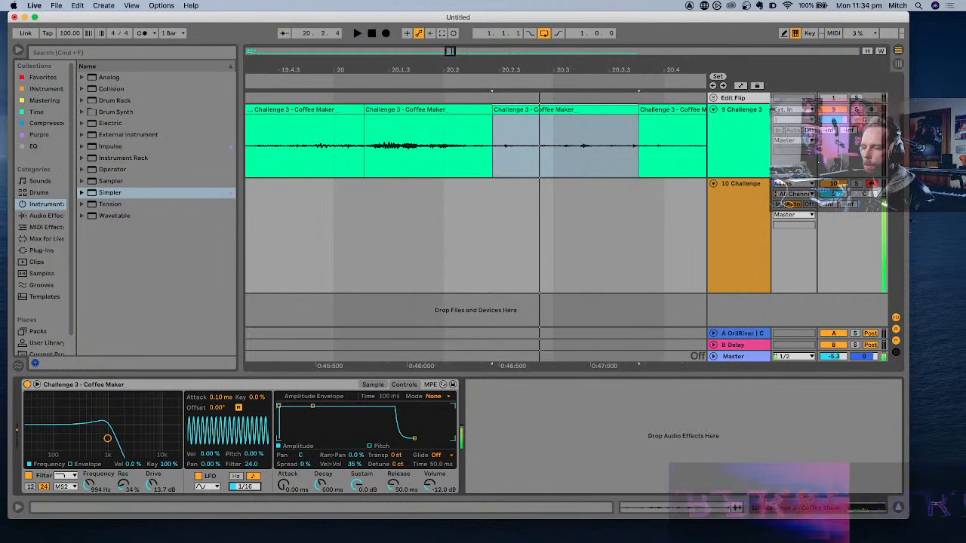
drag(128, 483, 128, 469)
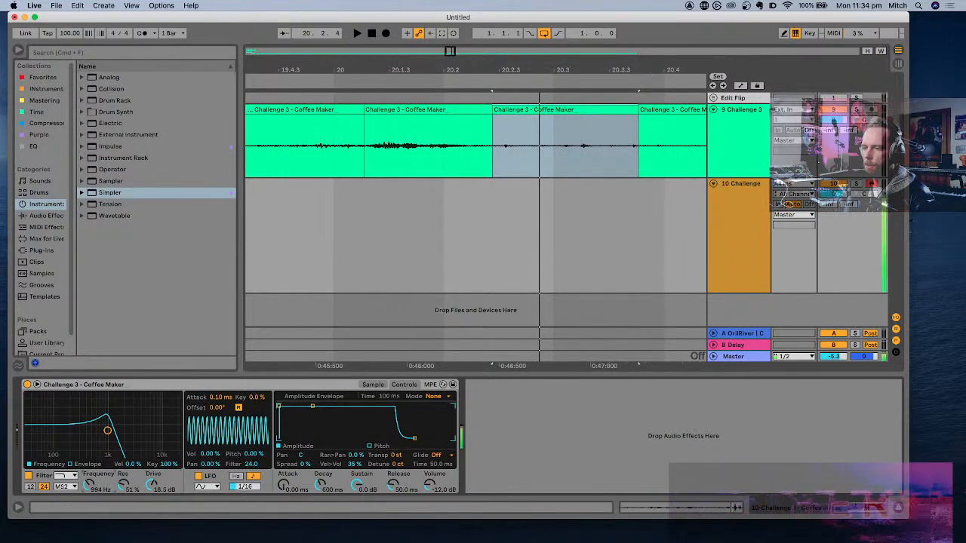
drag(88, 489, 89, 472)
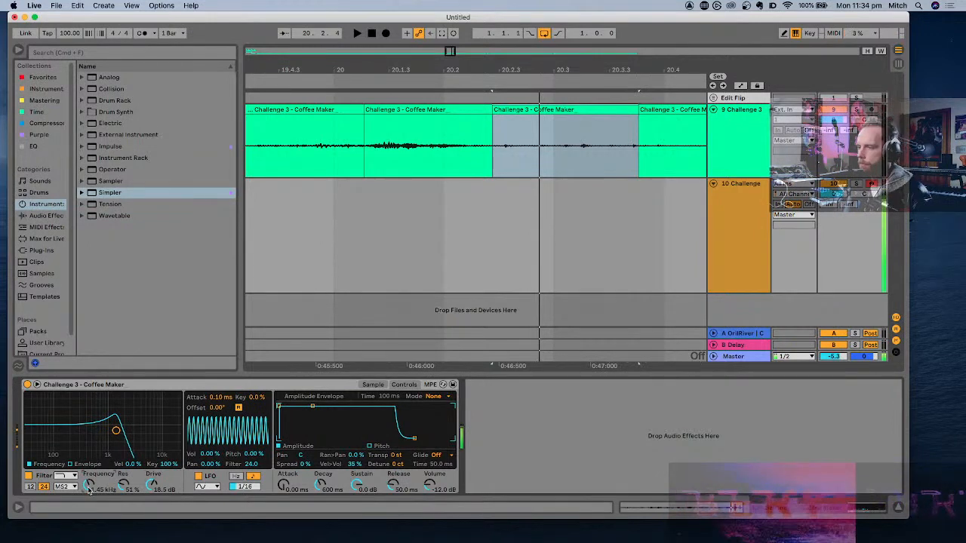
- Add a new MIDI track below the Coffee Maker instrument track and load an empty Simpler onto it
click(804, 260)
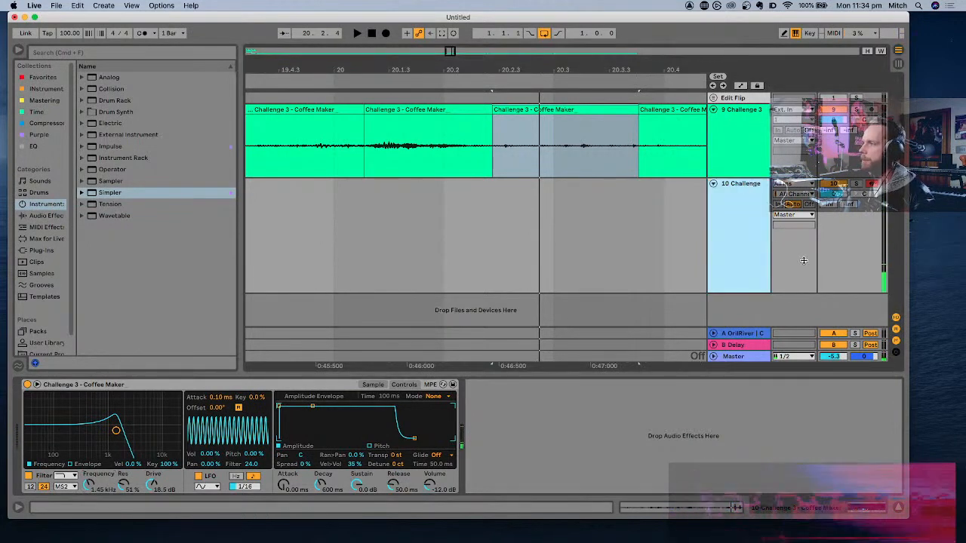
key(super+shift+t)
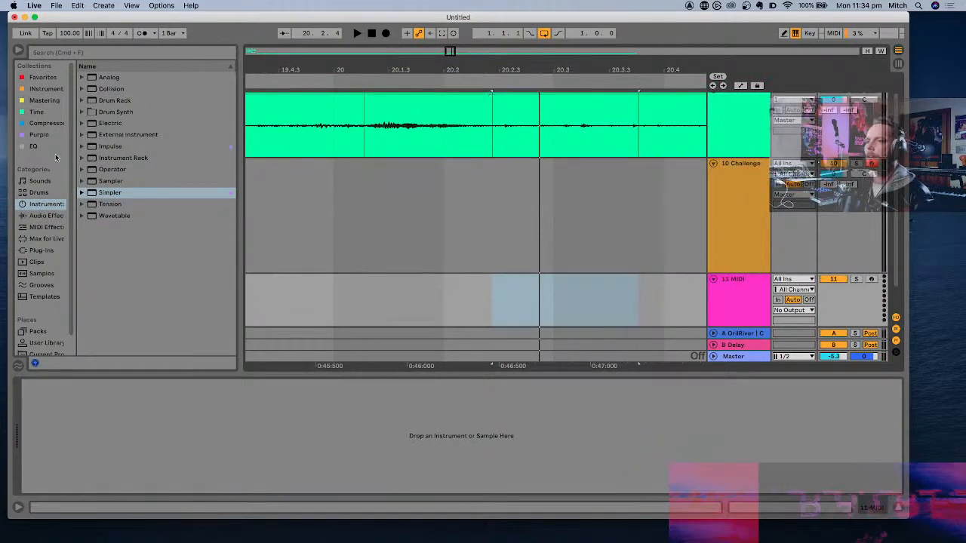
double_click(108, 195)
- Look through the household recordings on track 9 for another sample and audition the Toilet Flush clip around 31.3.3
scroll(747, 144, up, 1)
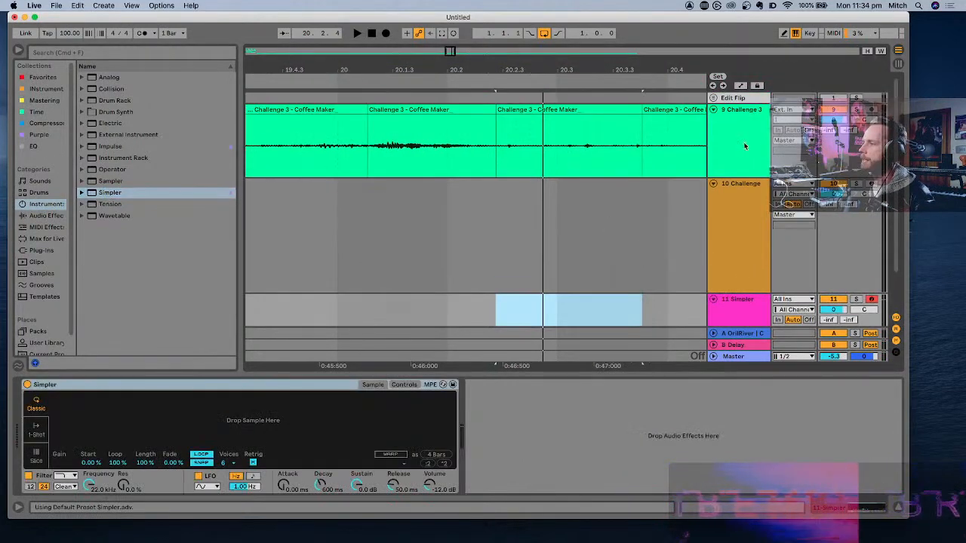
click(746, 144)
scroll(655, 136, down, 10)
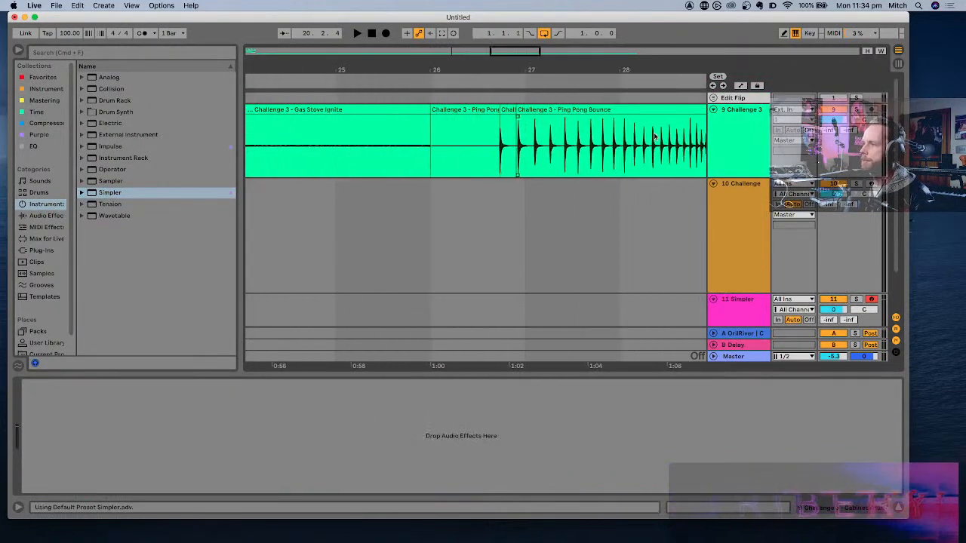
scroll(655, 135, right, 10)
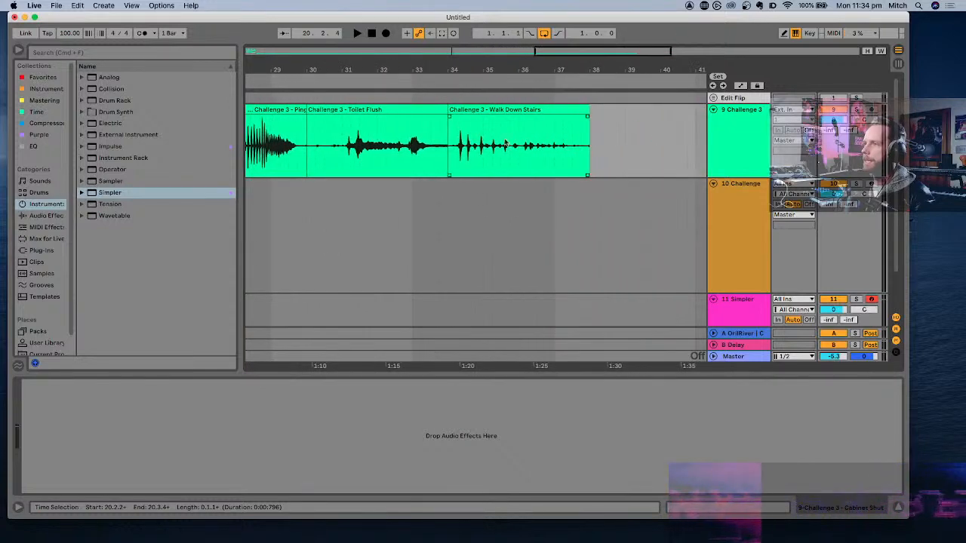
scroll(340, 140, left, 3)
click(506, 136)
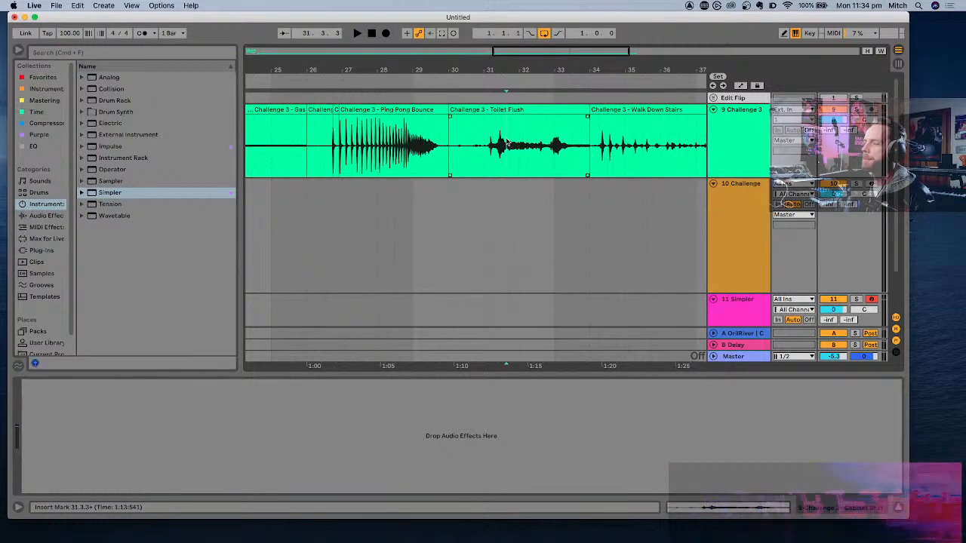
scroll(507, 142, up, 5)
key(space)
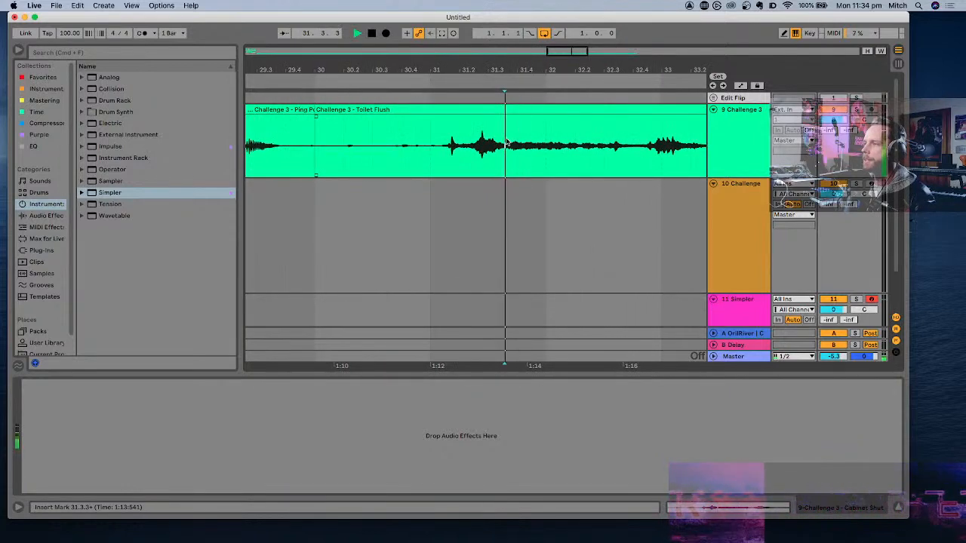
click(483, 143)
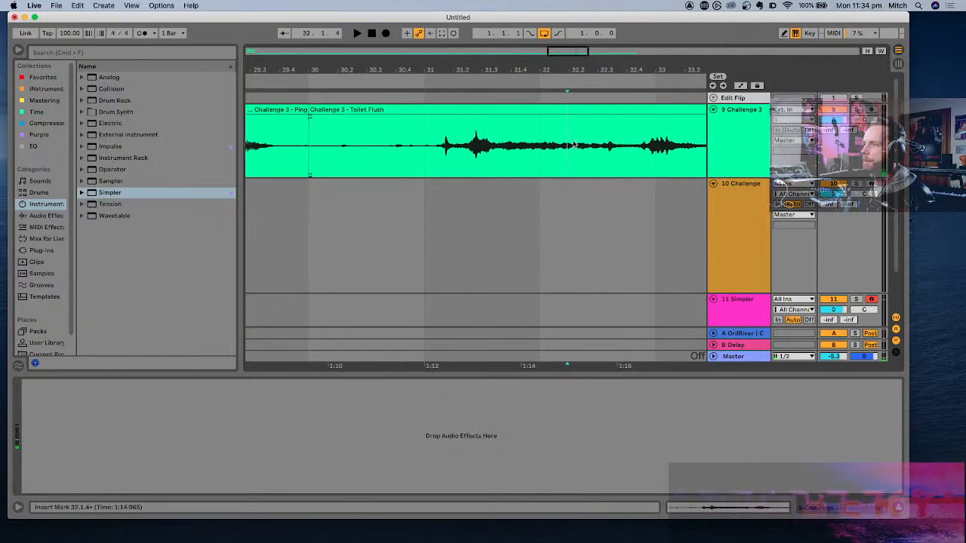
- Go back to the start of track 9, select the first Cabinet Shut clip at 2.1.1 and audition its quiet section
scroll(577, 143, left, 10)
scroll(573, 143, left, 15)
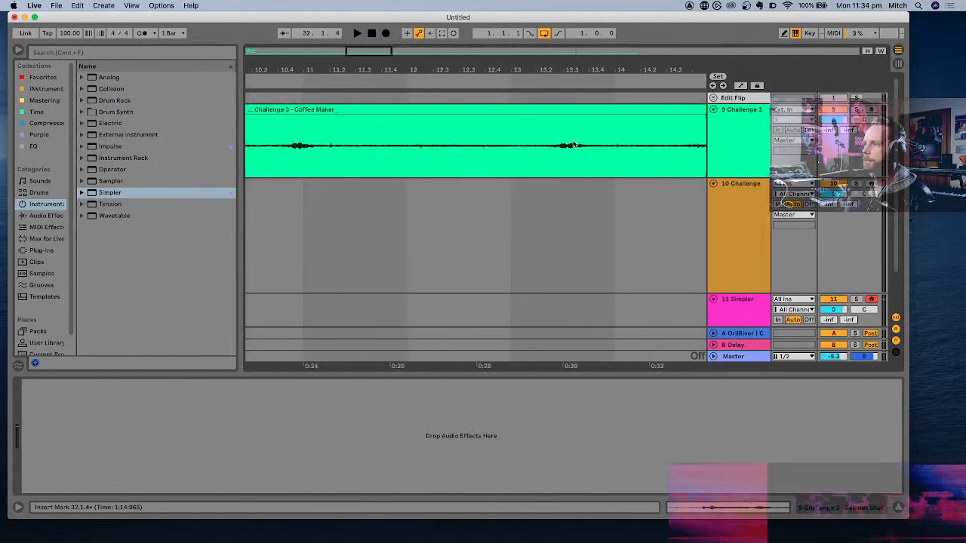
scroll(574, 144, down, 3)
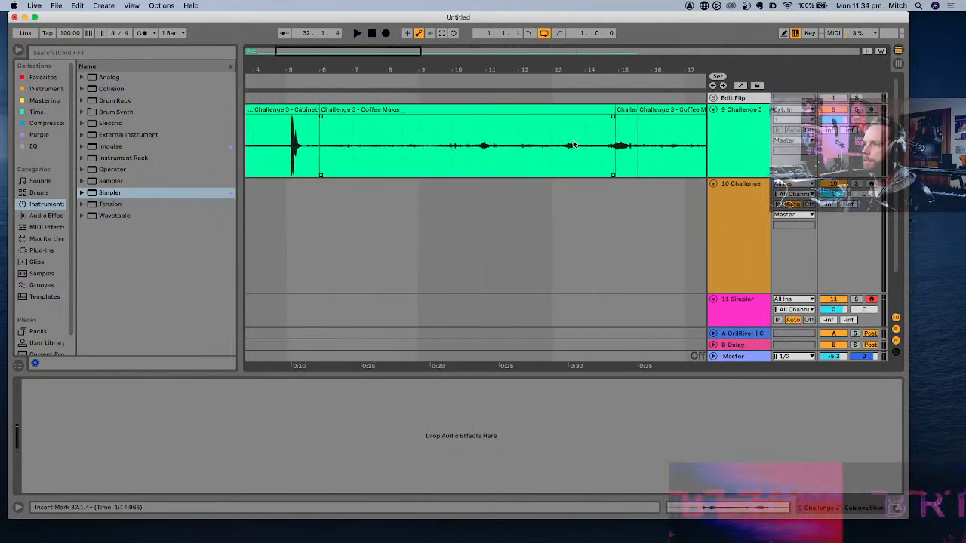
click(421, 135)
click(363, 132)
scroll(363, 132, left, 4)
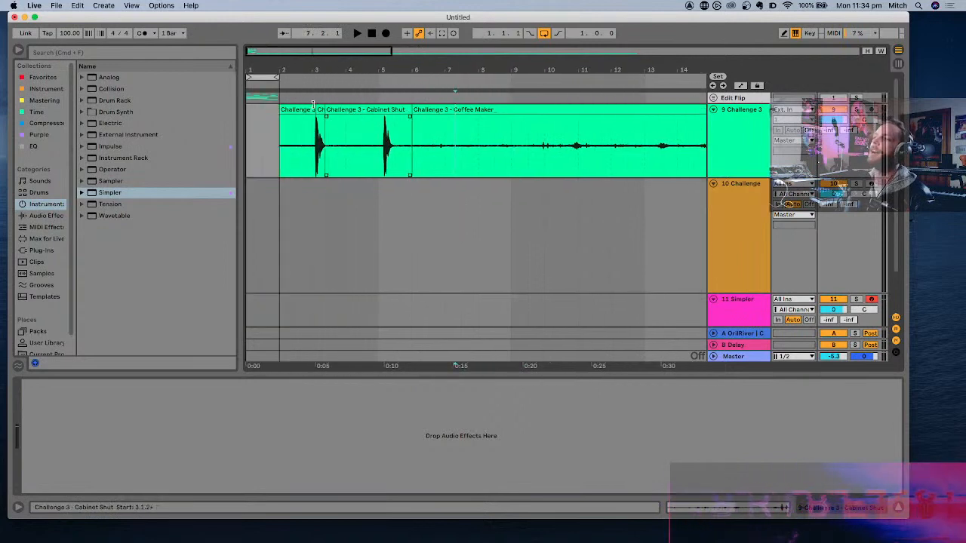
click(297, 111)
scroll(297, 111, up, 5)
scroll(298, 111, left, 2)
key(space)
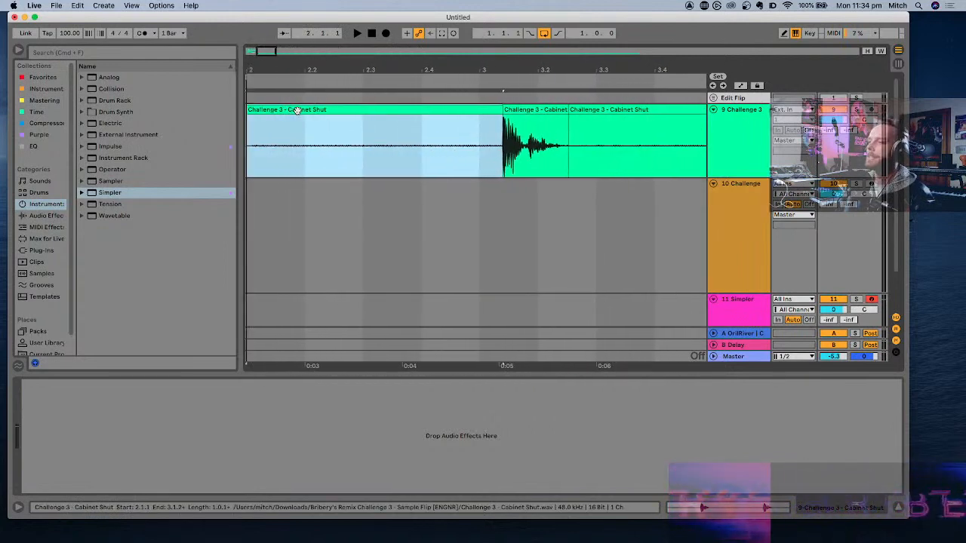
key(space)
- Consolidate the selected Cabinet Shut piece, reset the new clip's gain to 0 dB and play it back
scroll(308, 140, left, 2)
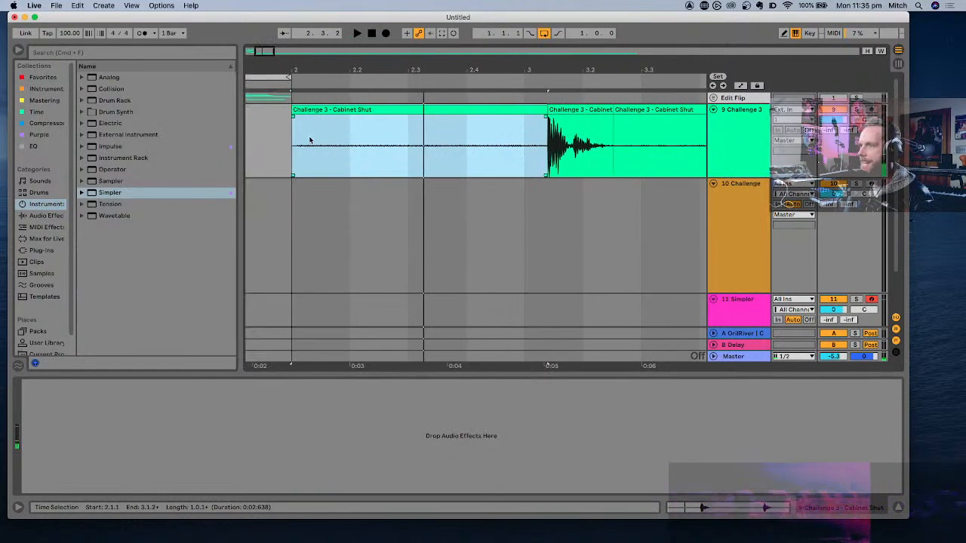
key(super+j)
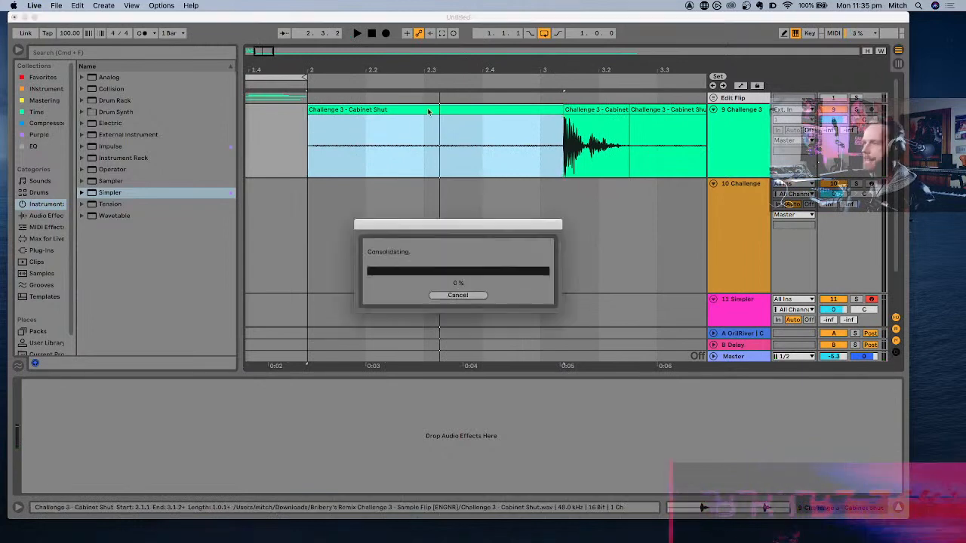
double_click(427, 108)
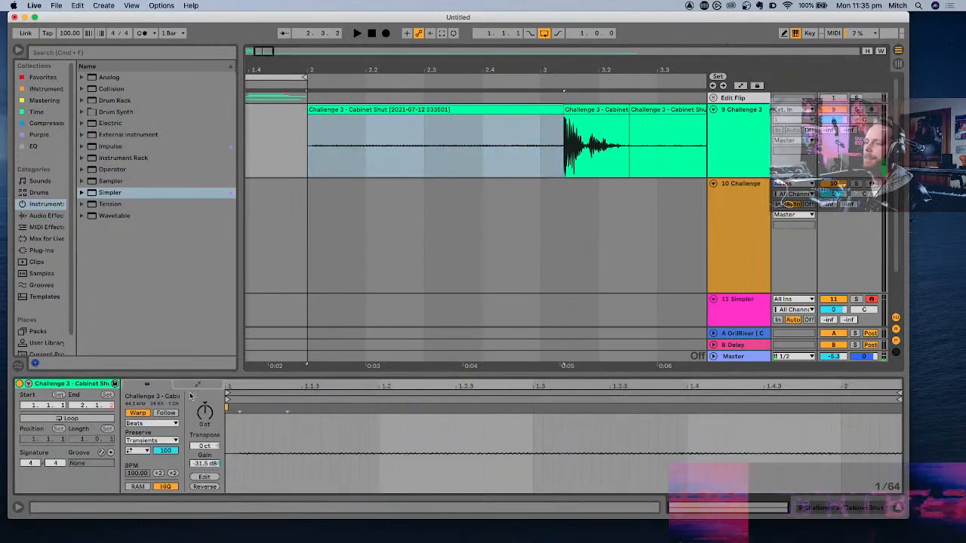
double_click(202, 464)
key(space)
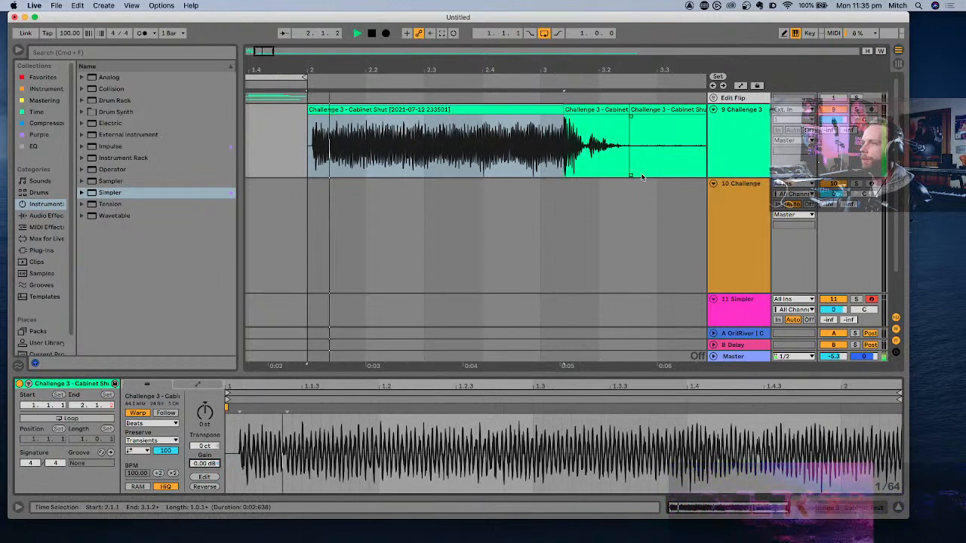
- Load the consolidated Cabinet Shut clip into the empty Simpler on track 11
click(733, 303)
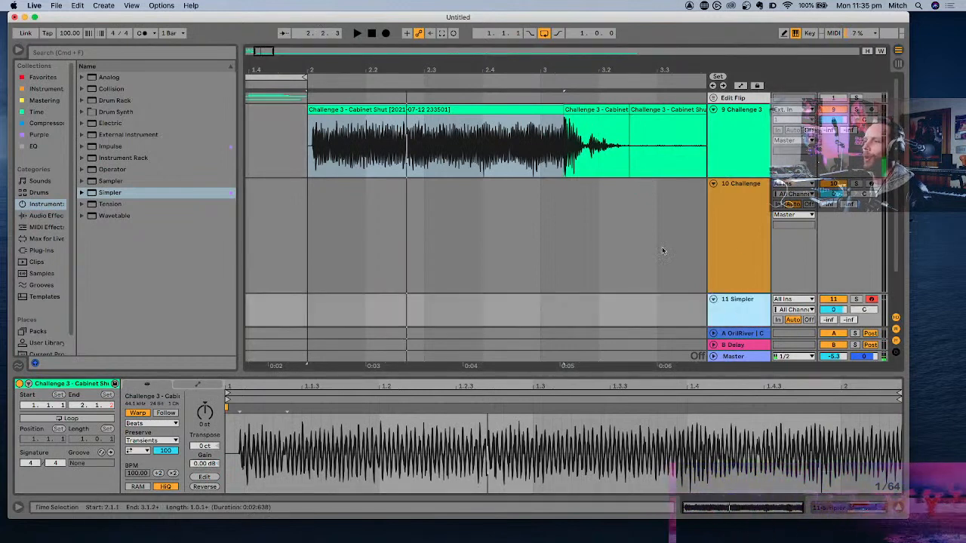
double_click(749, 301)
drag(462, 112, 332, 414)
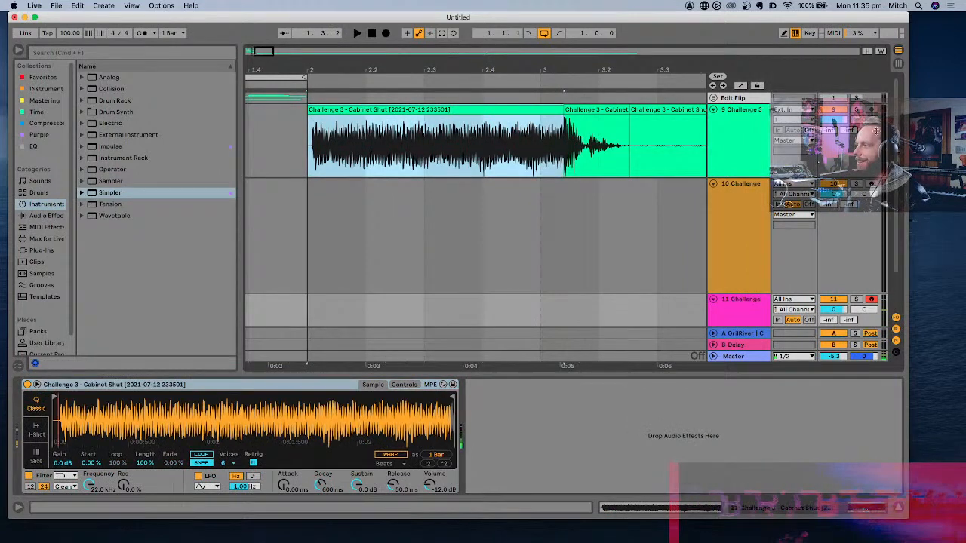
- Trim Simpler's sample to start after the initial silence and end near 2 seconds, auditioning notes with the keyboard octave raised to C3–D4
drag(55, 396, 63, 396)
key(x)
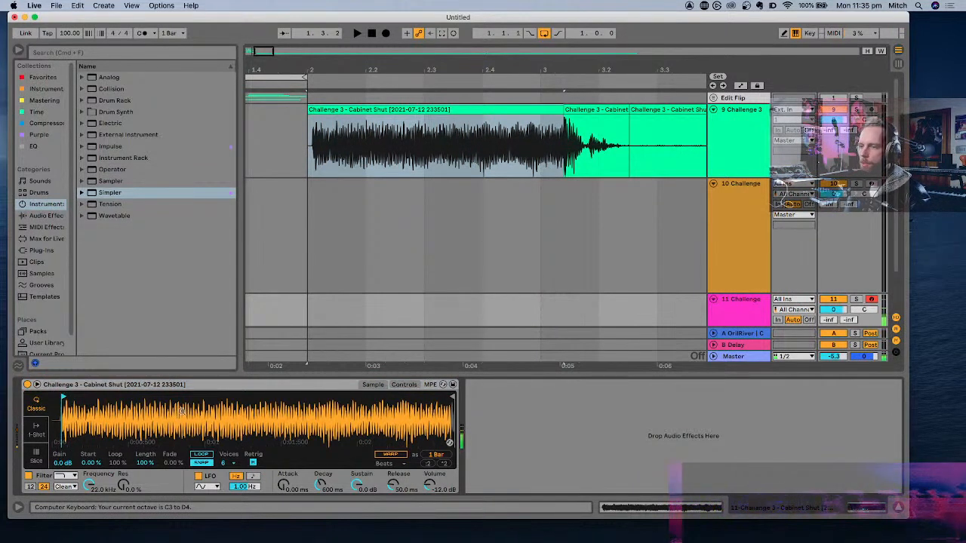
key(a)
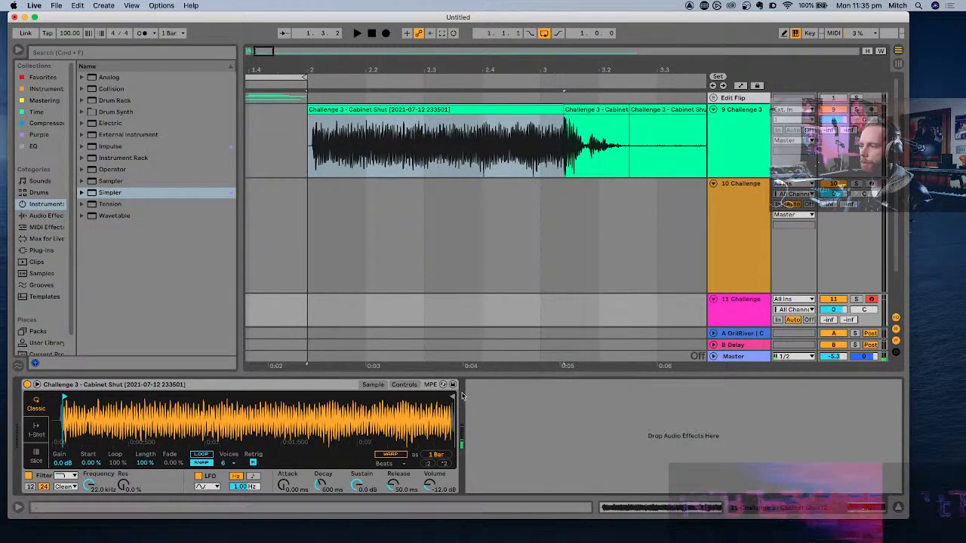
mouse_move(452, 395)
mouse_down()
mouse_move(351, 396)
mouse_move(445, 397)
mouse_up()
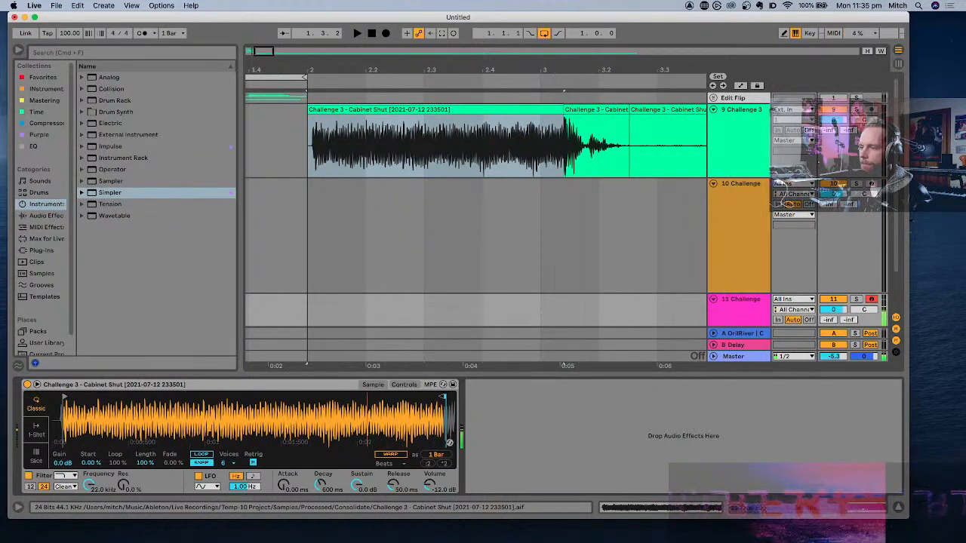
mouse_move(445, 397)
mouse_down()
mouse_move(317, 398)
mouse_move(361, 397)
mouse_up()
click(204, 457)
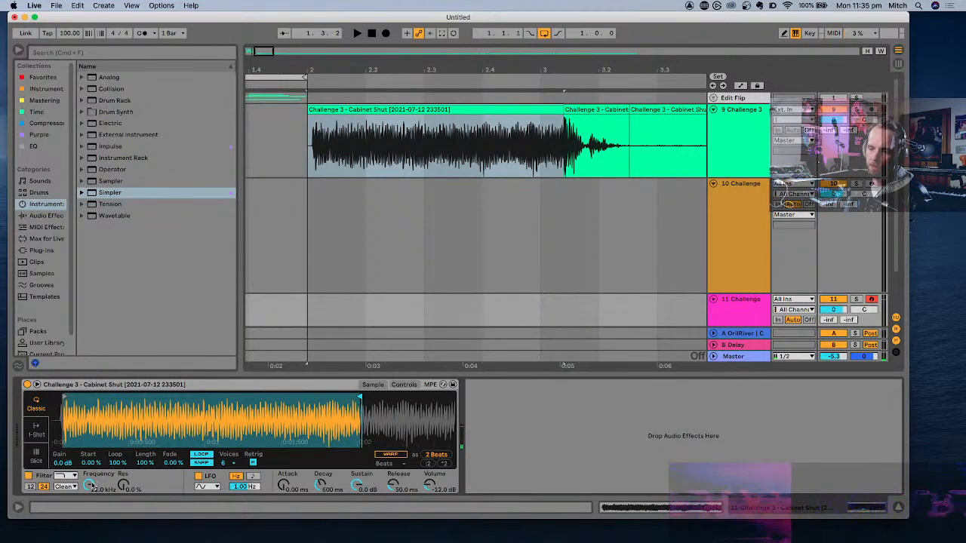
- Set Simpler's filter to 3.71 kHz with the MS2 circuit and 12.4 dB of drive, then audition notes in a higher octave
drag(91, 486, 91, 520)
click(63, 486)
click(64, 487)
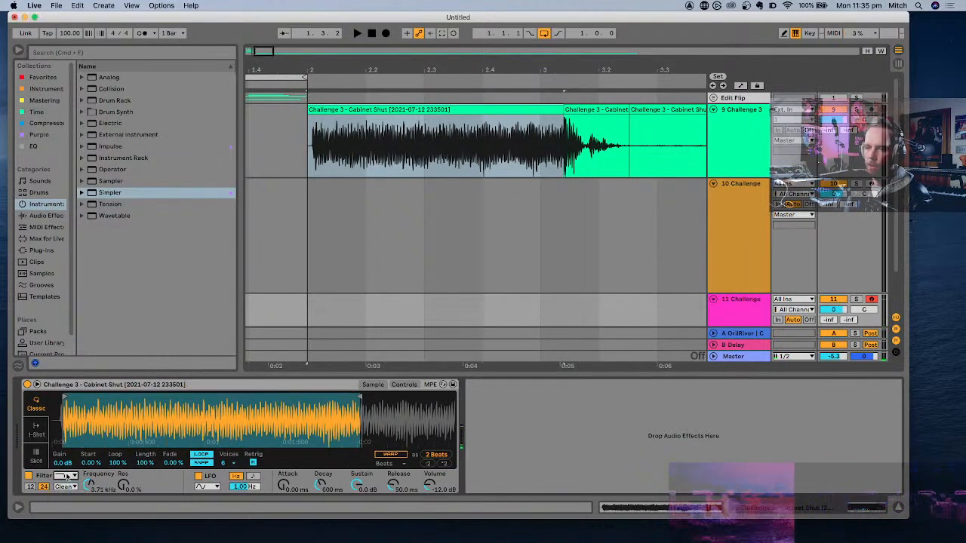
click(64, 486)
click(62, 513)
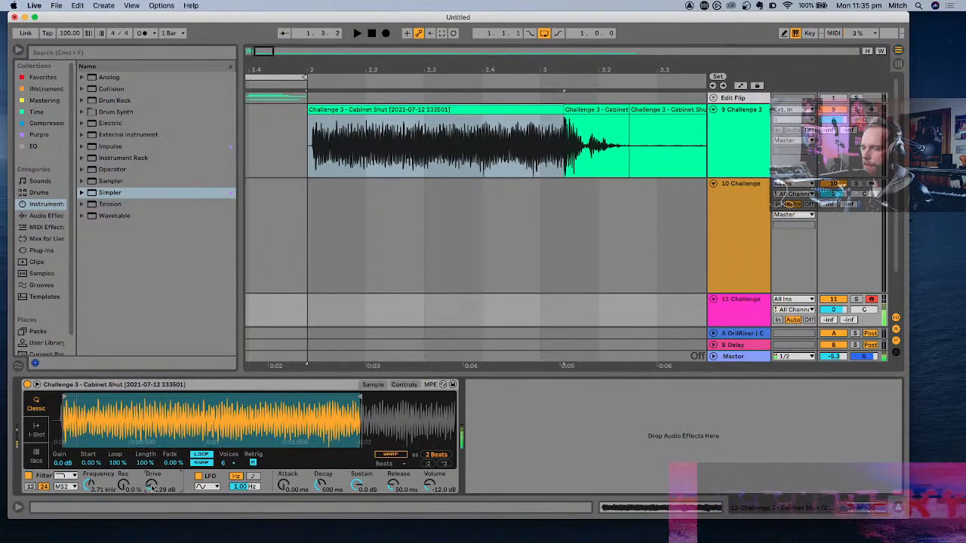
drag(153, 488, 153, 468)
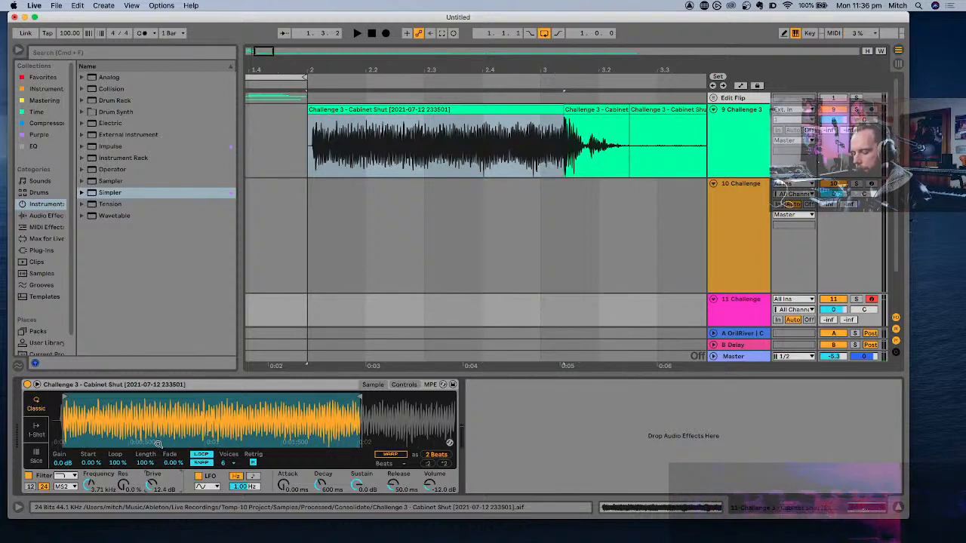
key(x)
key(a)
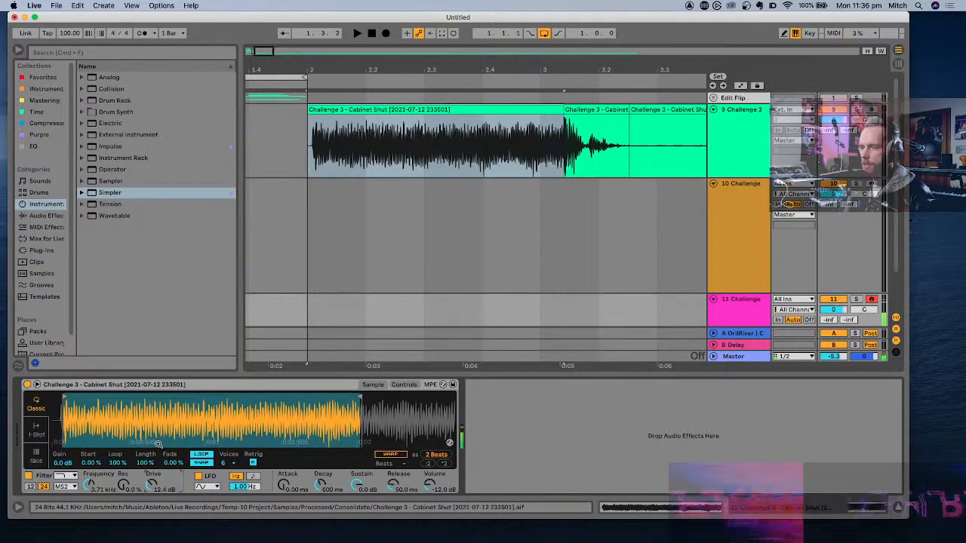
- Compare the Cabinet Shut sample with and without warping in Simpler, leaving Warp enabled
click(392, 455)
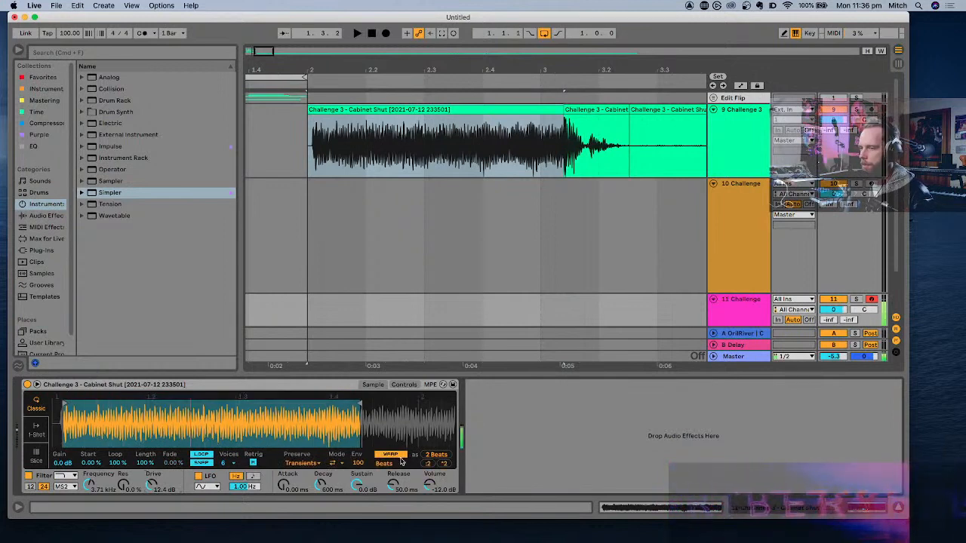
click(397, 456)
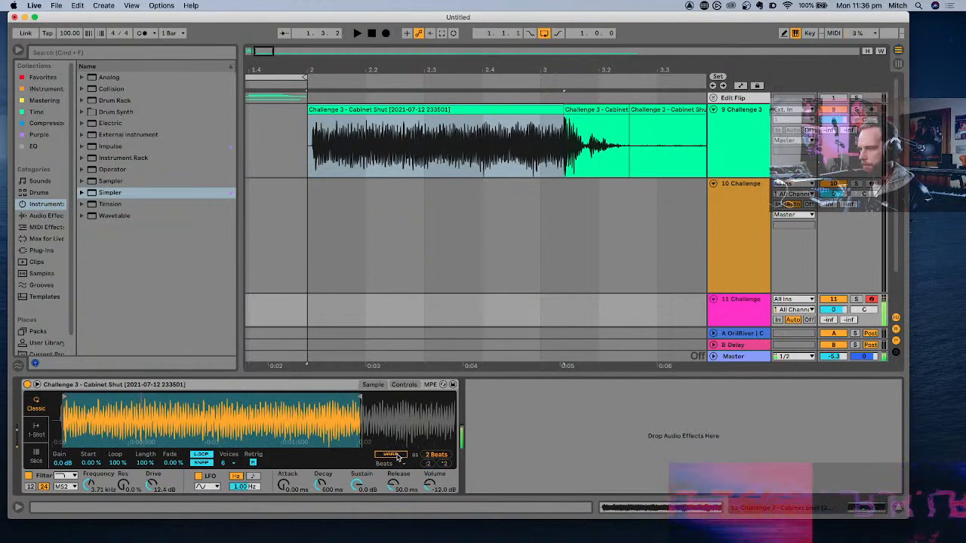
click(389, 455)
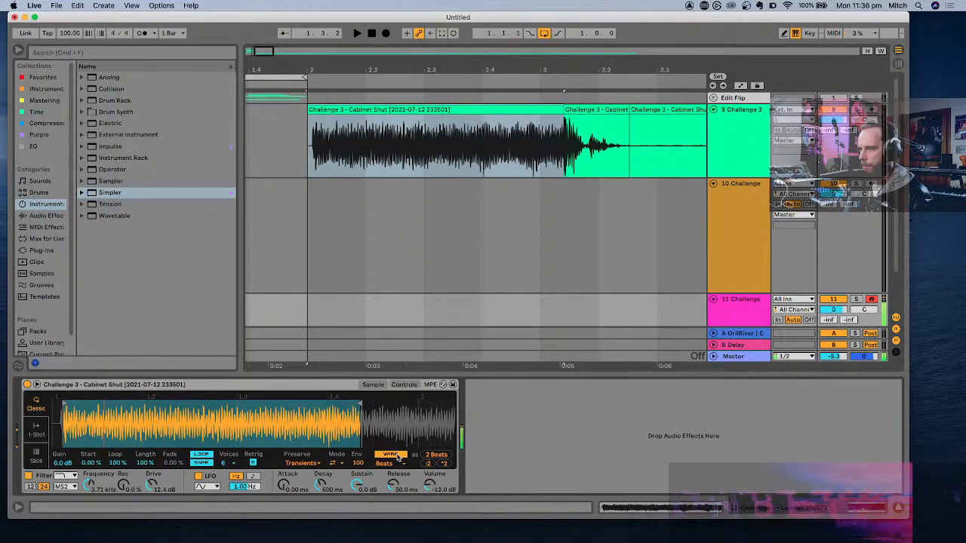
- Try the Texture, Tones, Complex and Complex Pro warp modes on the Cabinet Shut sample, returning to Complex
click(393, 463)
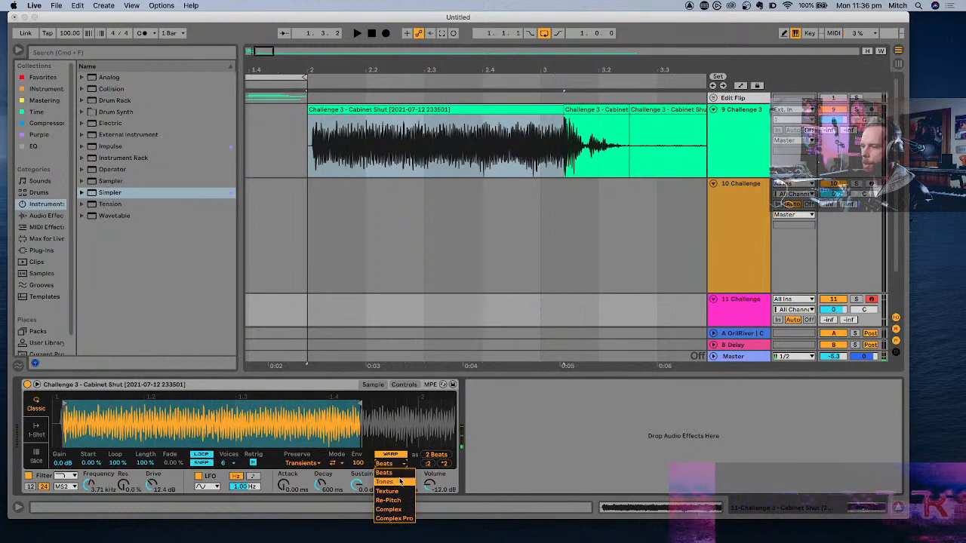
click(392, 491)
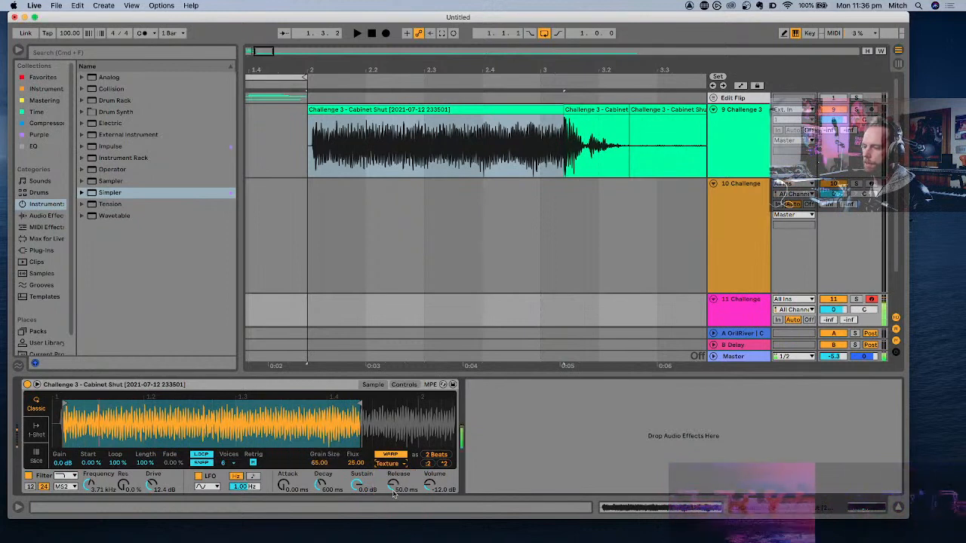
click(391, 463)
click(389, 483)
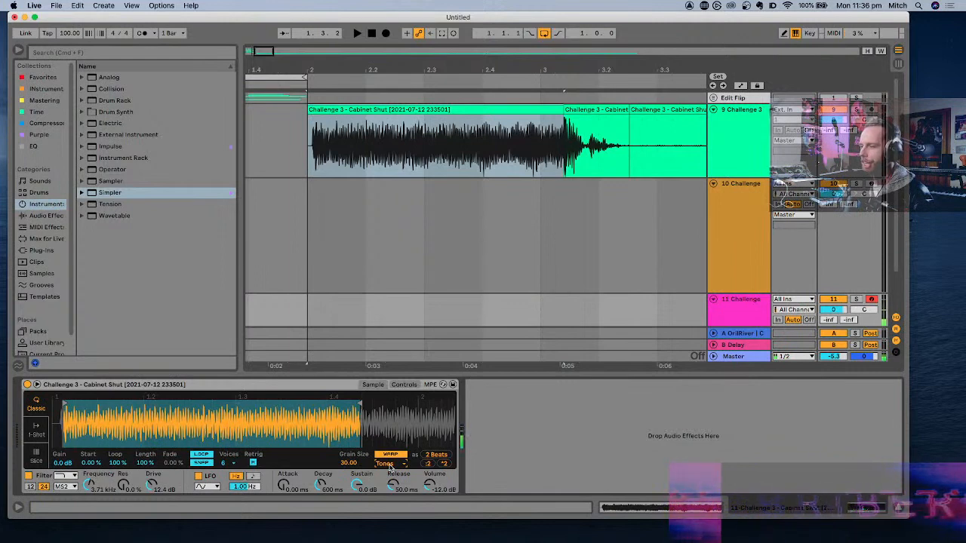
click(390, 465)
click(391, 509)
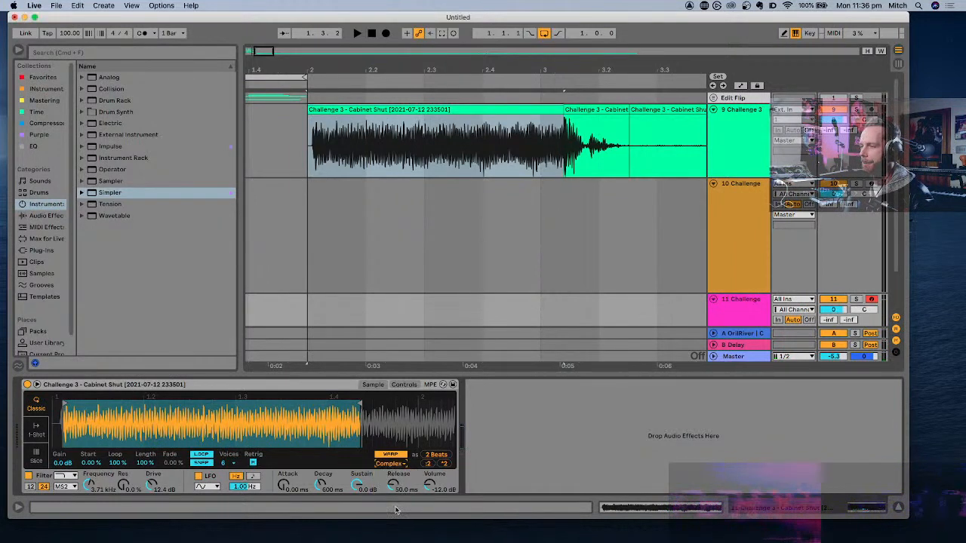
click(390, 463)
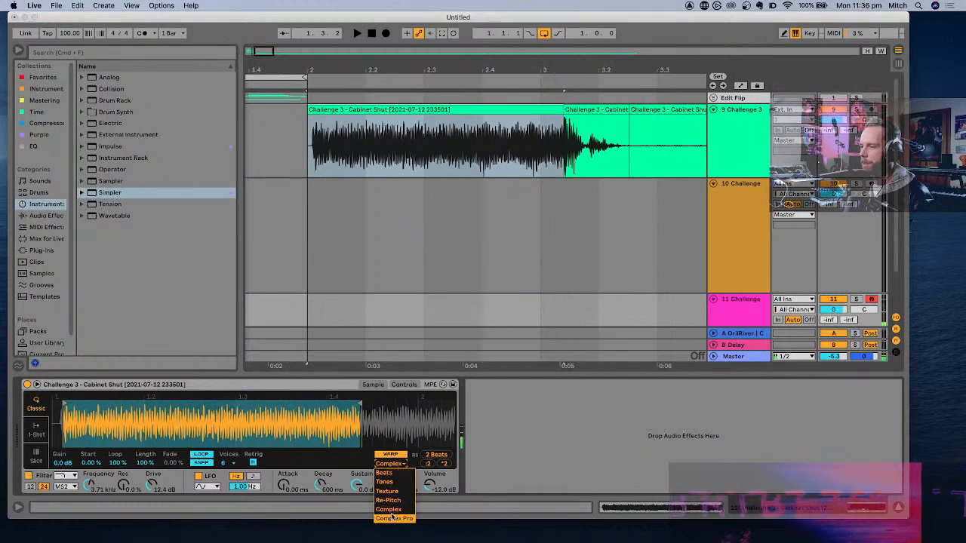
click(391, 519)
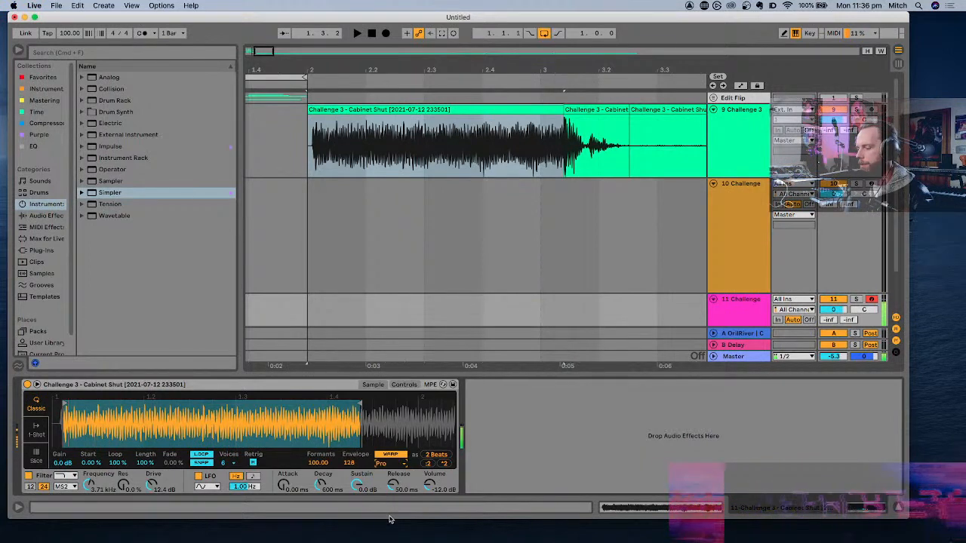
click(388, 459)
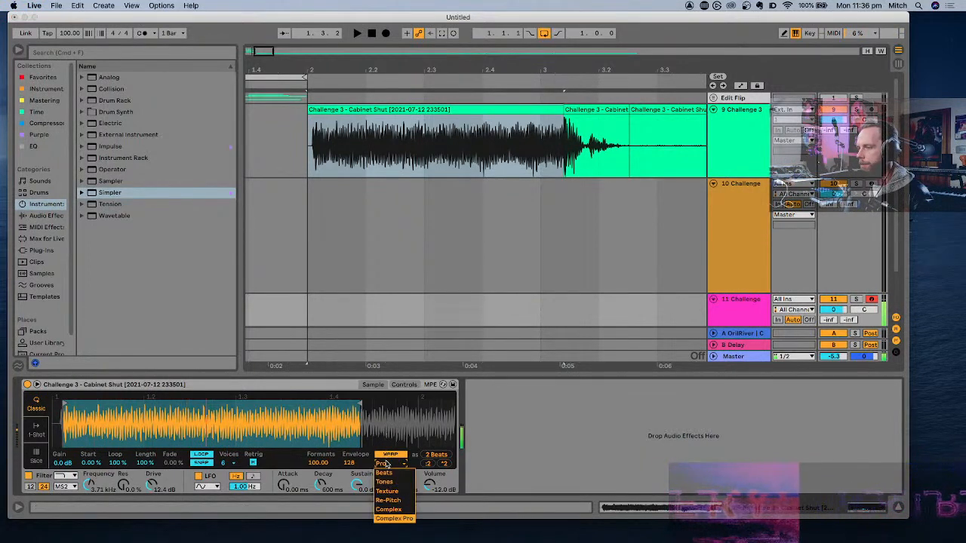
click(384, 512)
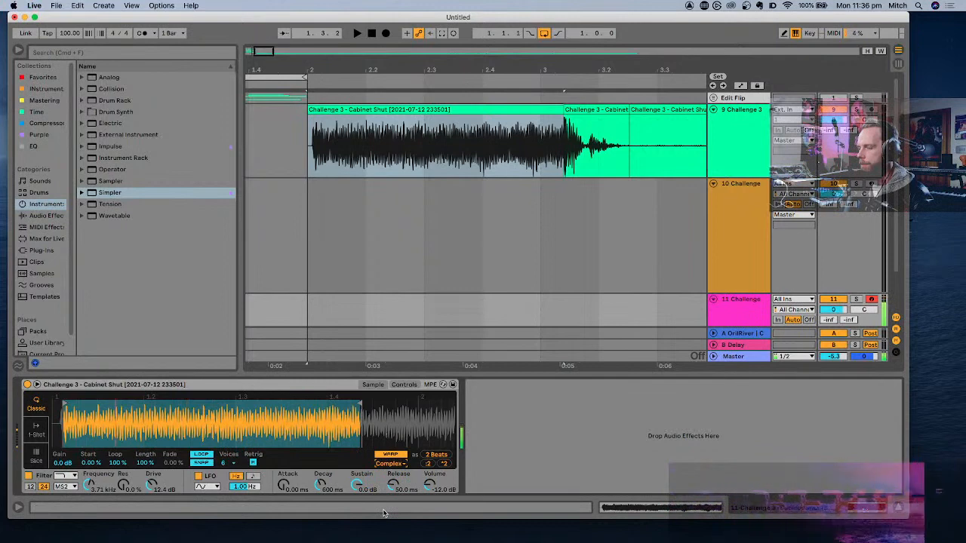
- Set Simpler's attack to 143 ms and release to 6.76 s, then audition higher octaves
scroll(391, 163, down, 5)
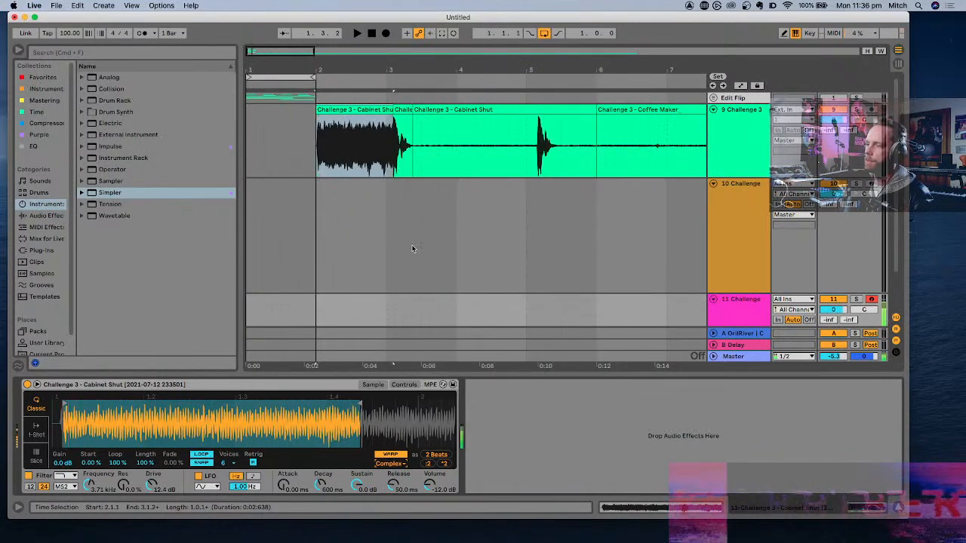
drag(283, 485, 284, 476)
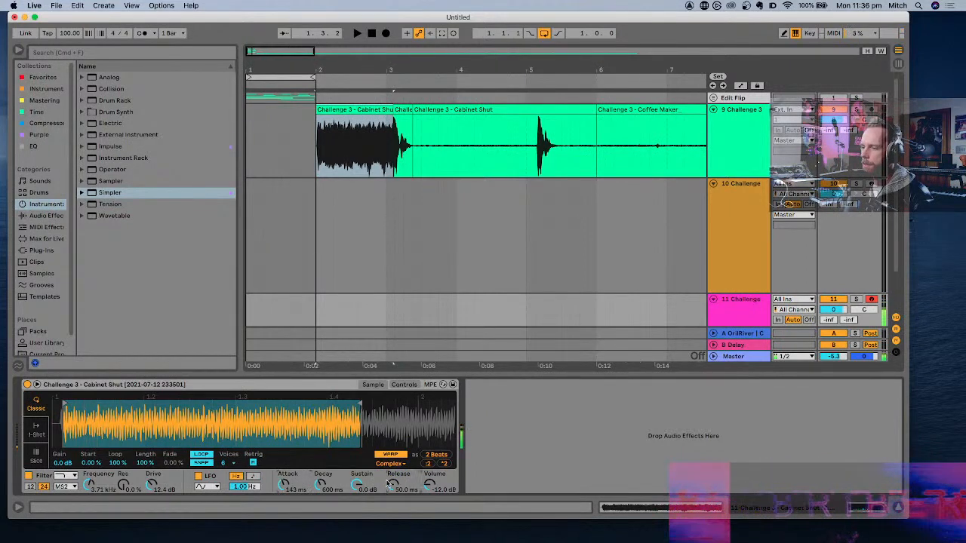
drag(391, 484, 391, 430)
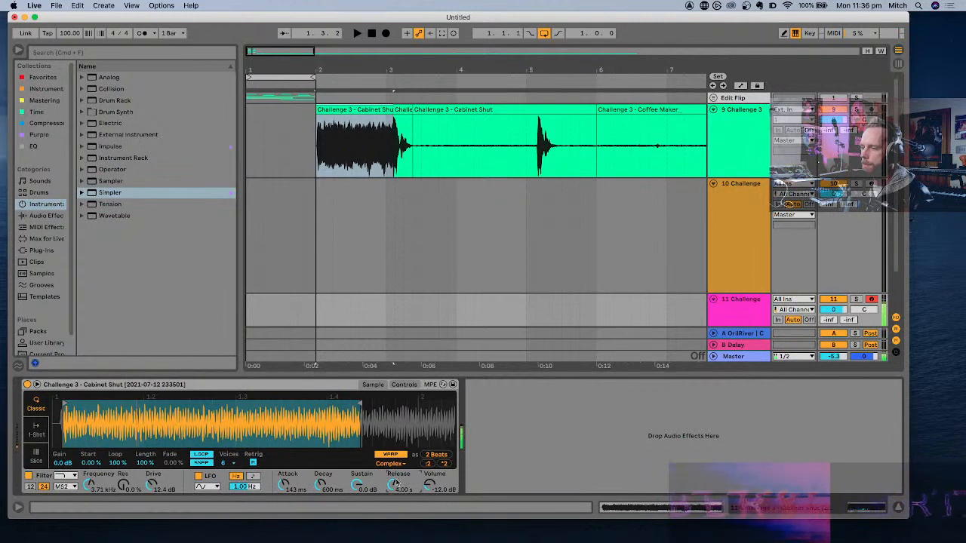
drag(396, 484, 396, 475)
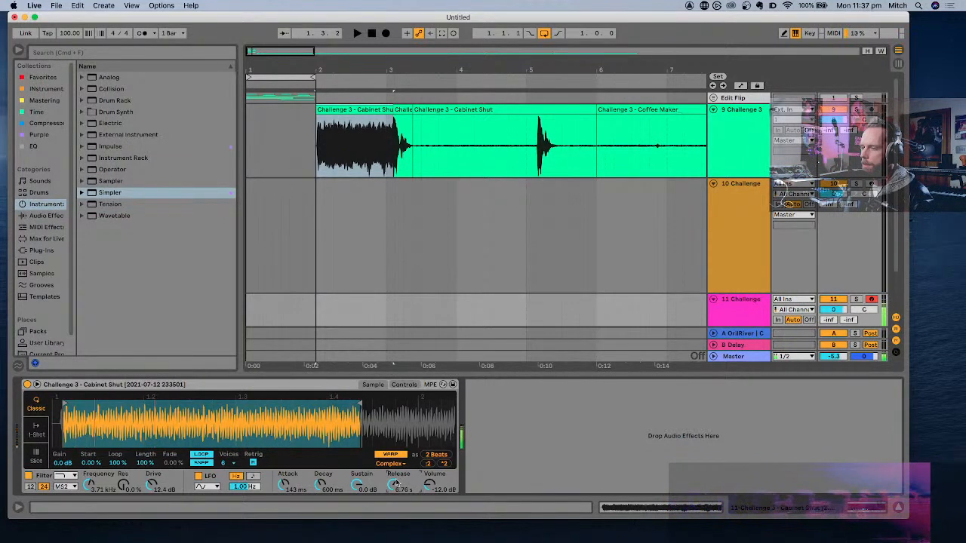
key(x)
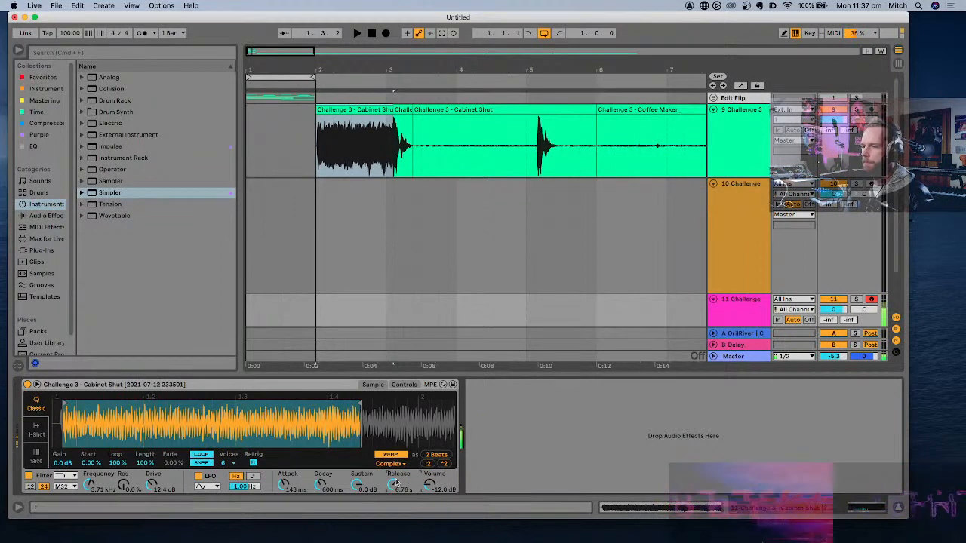
key(x)
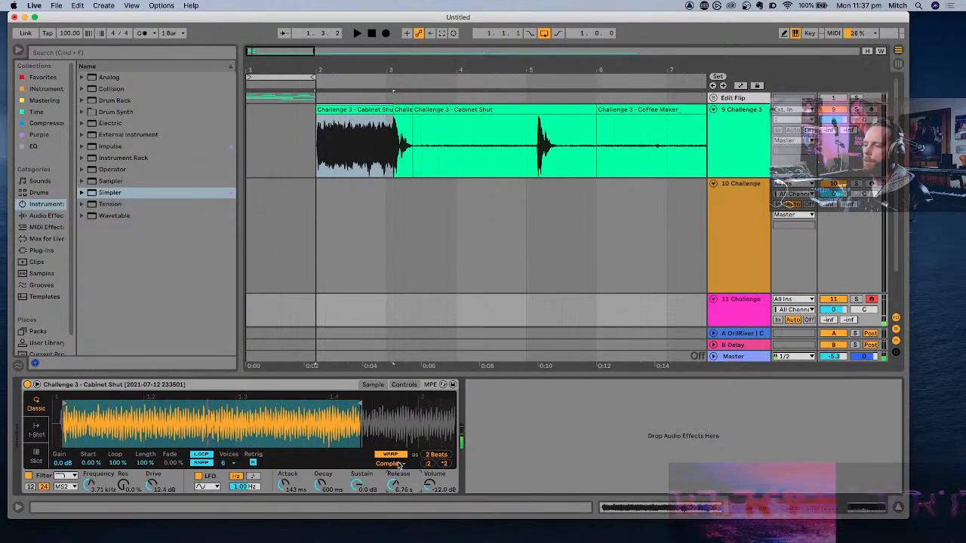
- Try Complex Pro warping on the Cabinet Shut sample, then set the warp mode to Beats
click(391, 463)
click(394, 518)
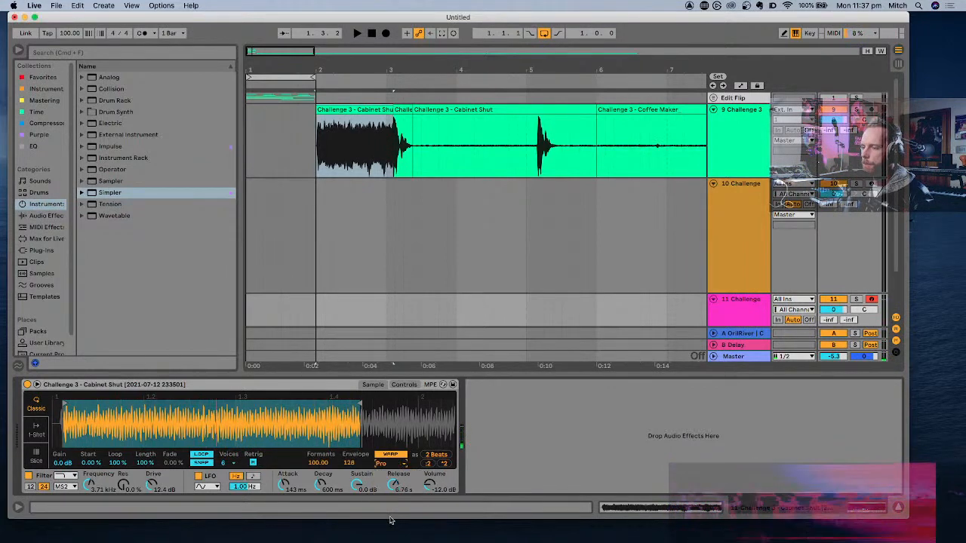
click(399, 464)
click(397, 473)
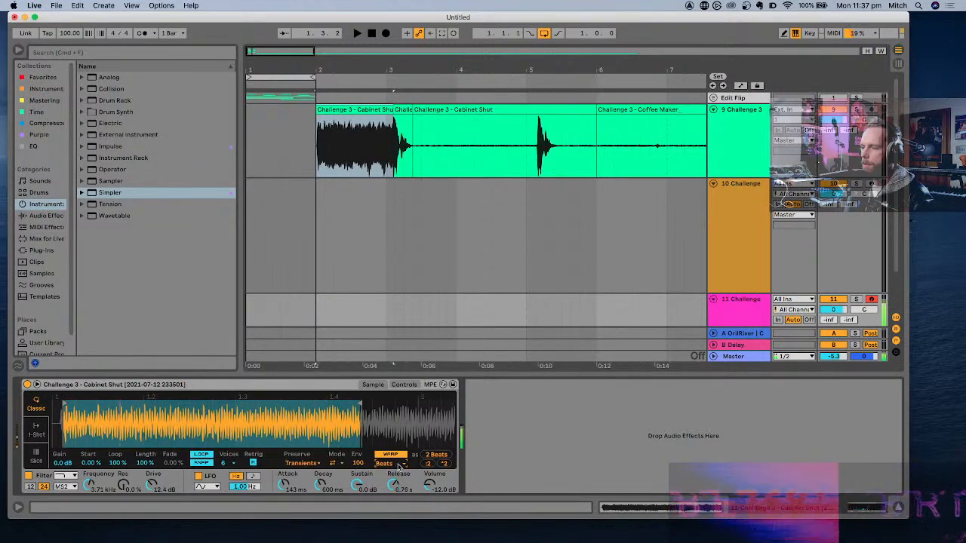
- Try LFO pitch modulation, reset it to 0%, and set filter modulation to 23.8, pan modulation to 12.5% and the rate to 9.73 Hz
click(407, 386)
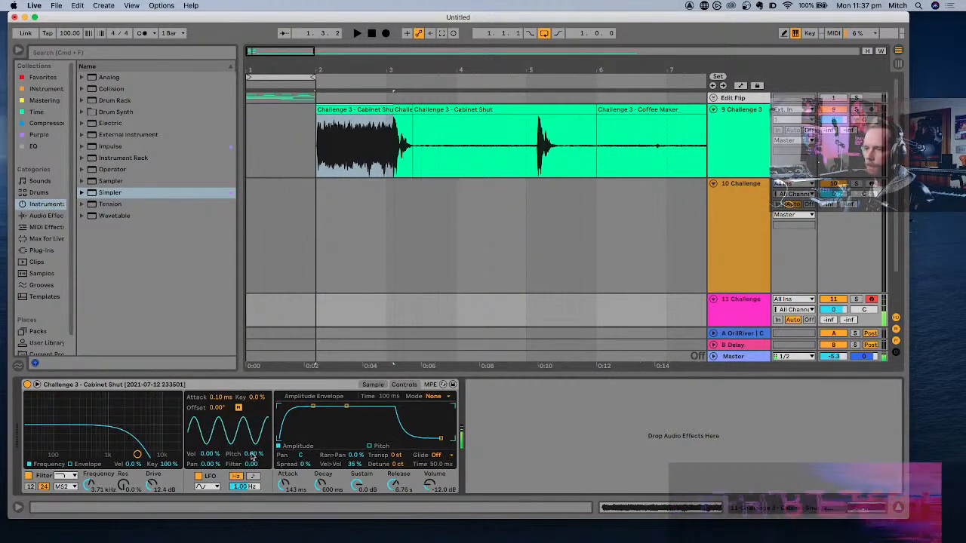
drag(252, 455, 252, 445)
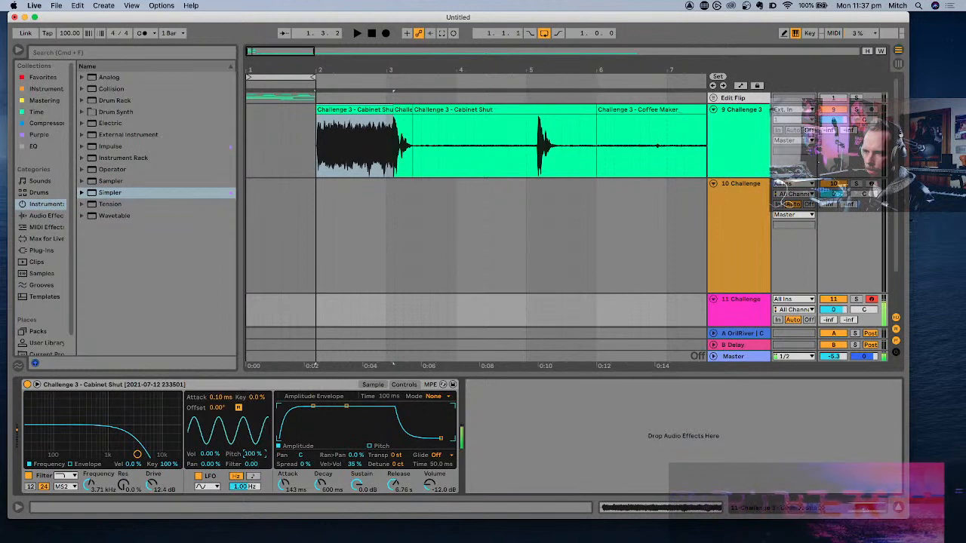
drag(253, 480, 251, 491)
mouse_move(252, 454)
mouse_down()
mouse_move(254, 466)
mouse_move(253, 456)
mouse_up()
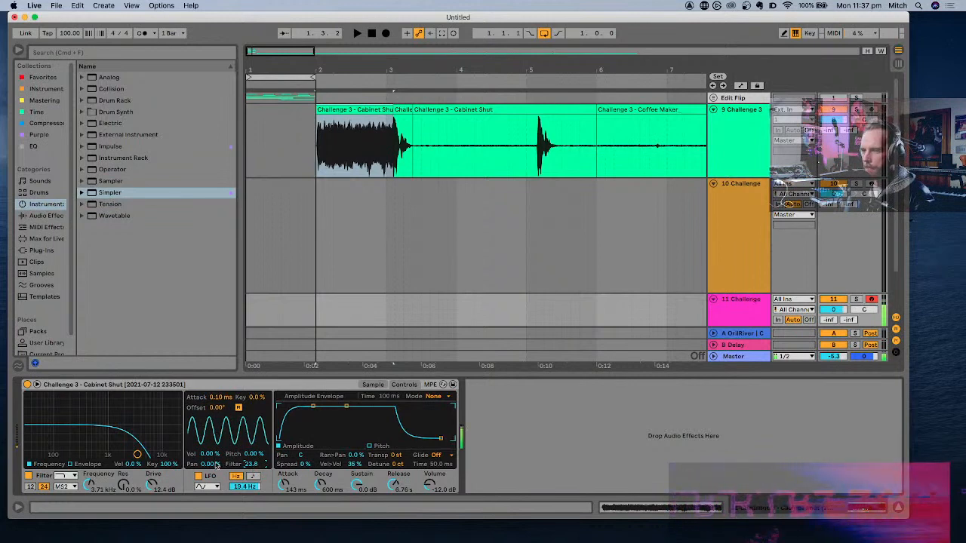
drag(210, 464, 241, 497)
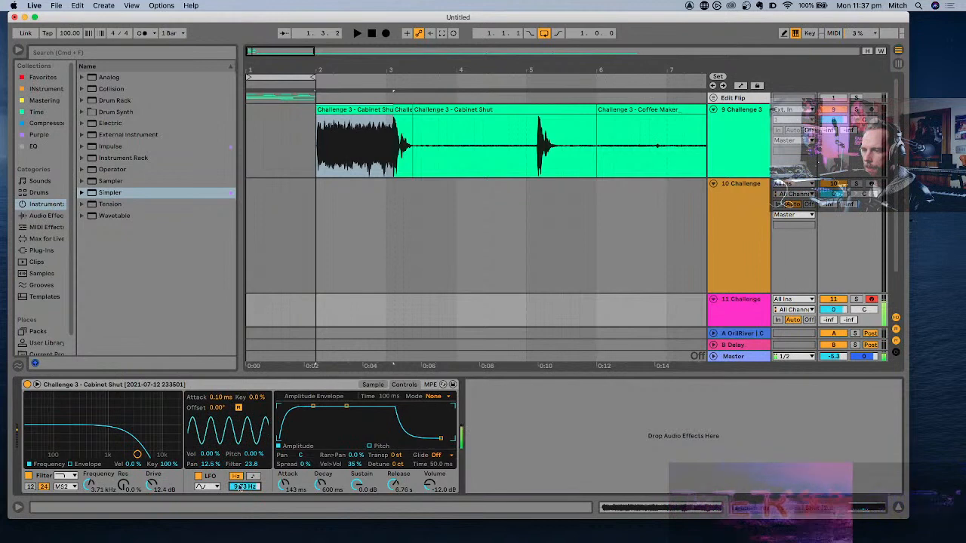
click(371, 386)
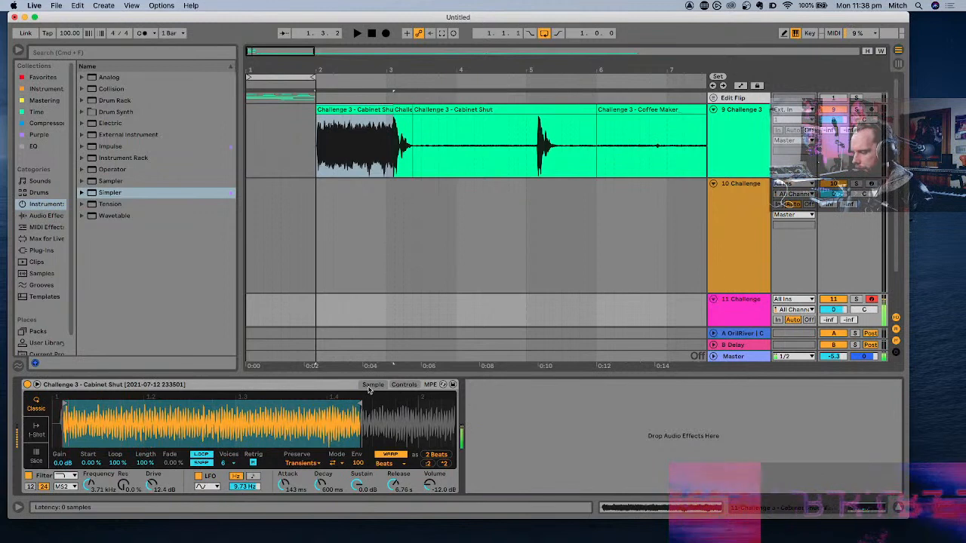
- Select and arm track 10 and audition the Coffee Maker Simpler in the C3–D4 octave
scroll(471, 266, right, 5)
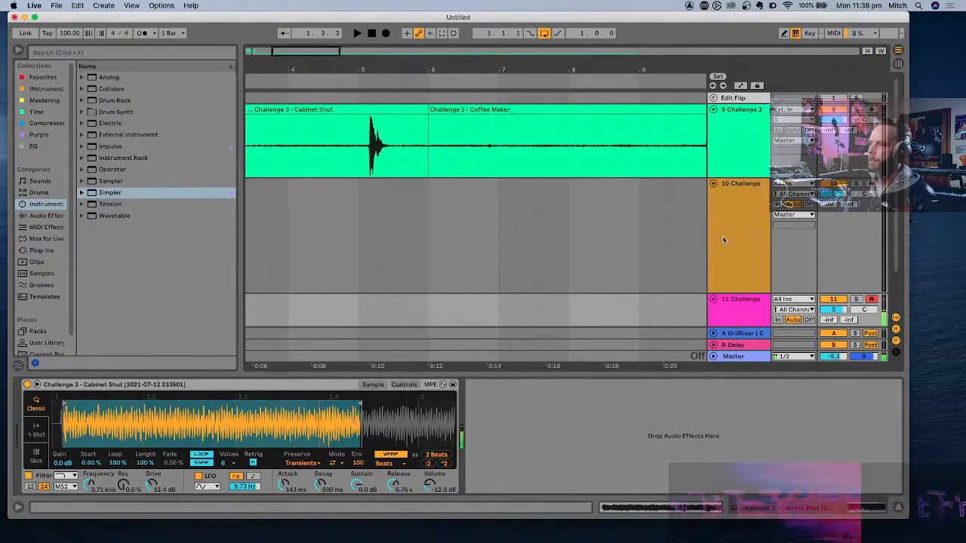
click(754, 214)
click(872, 184)
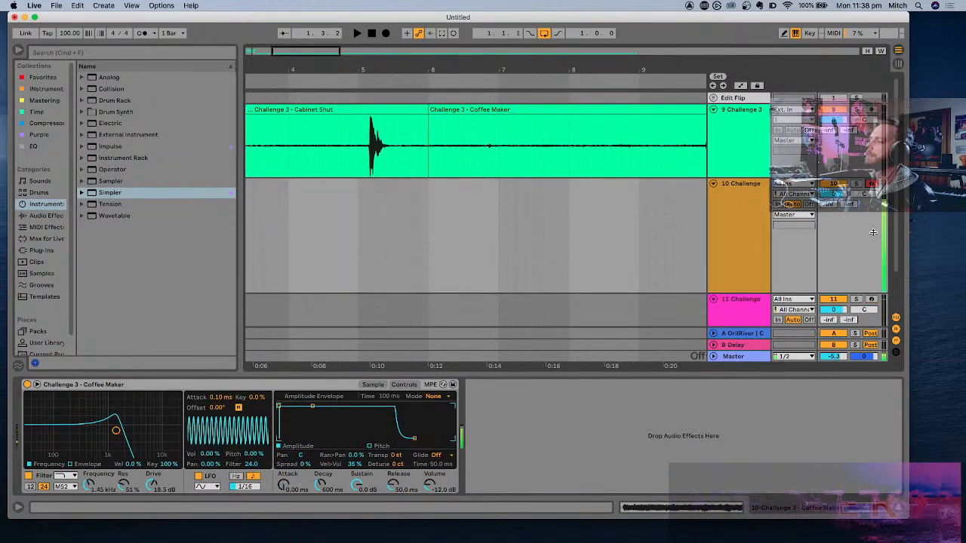
key(x)
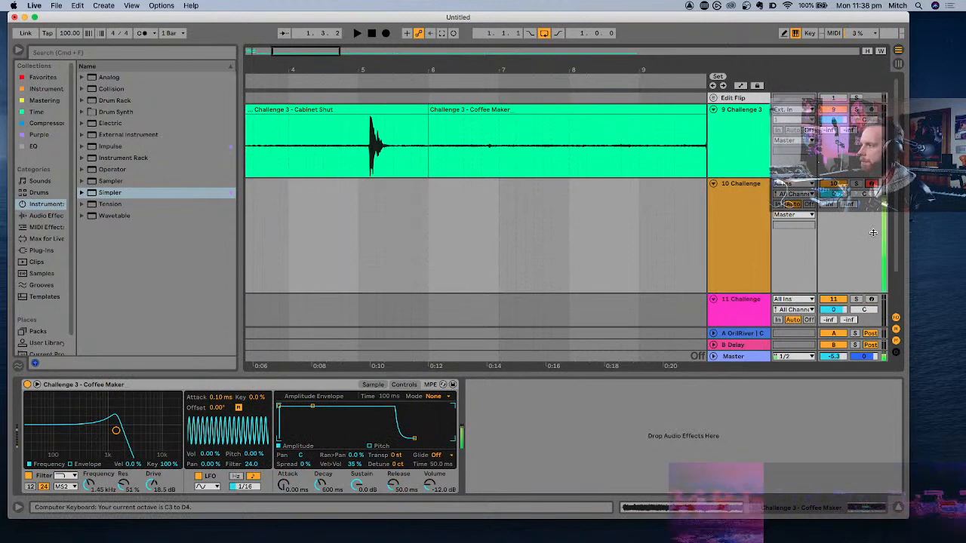
- Arm track 11 again and audition the Cabinet Shut Simpler in high octaves around C6–D7
click(870, 299)
key(x)
key(x)
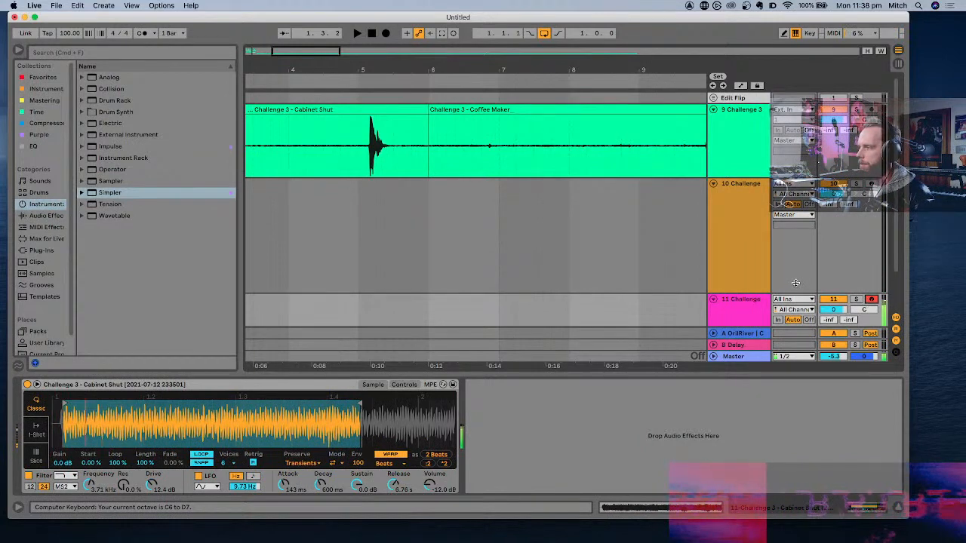
key(x)
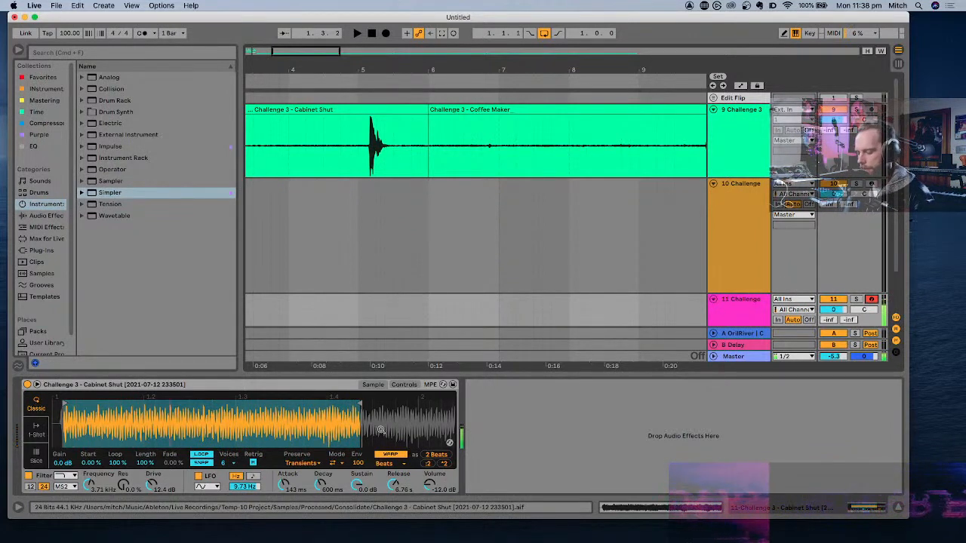
key(z)
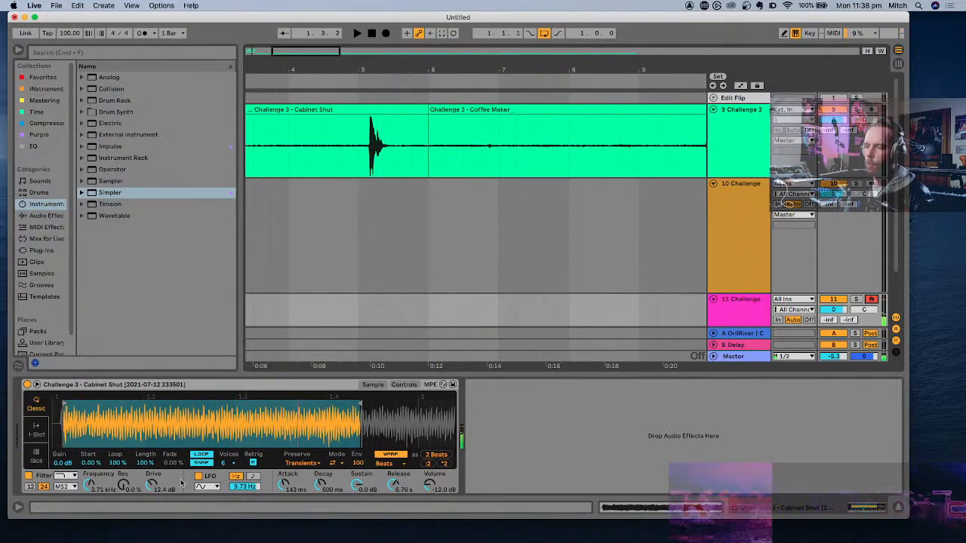
- Set the Cabinet Shut Simpler's LFO pan modulation to 10.9% and filter modulation to 15.8, then return to its sample view
click(413, 385)
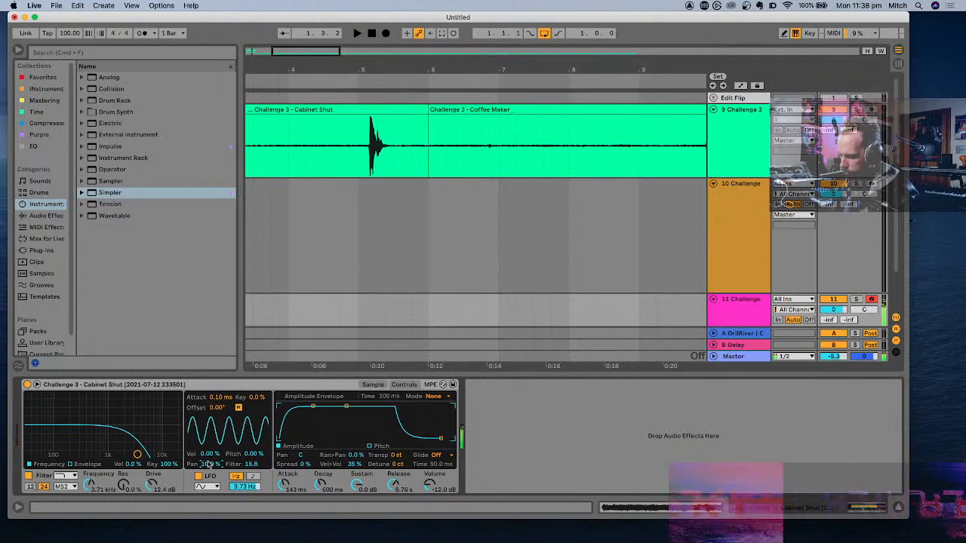
key(minus)
key(minus)
key(minus)
key(minus)
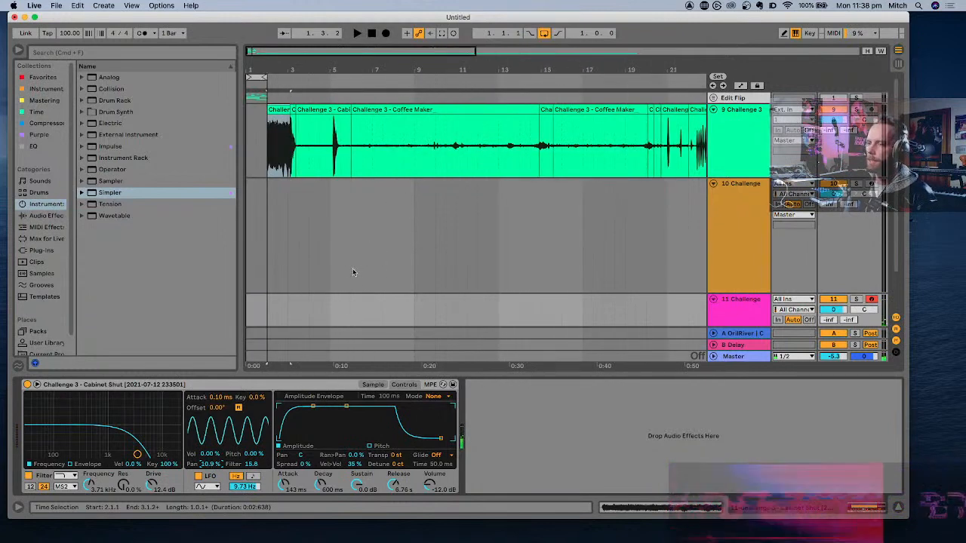
scroll(433, 266, down, 2)
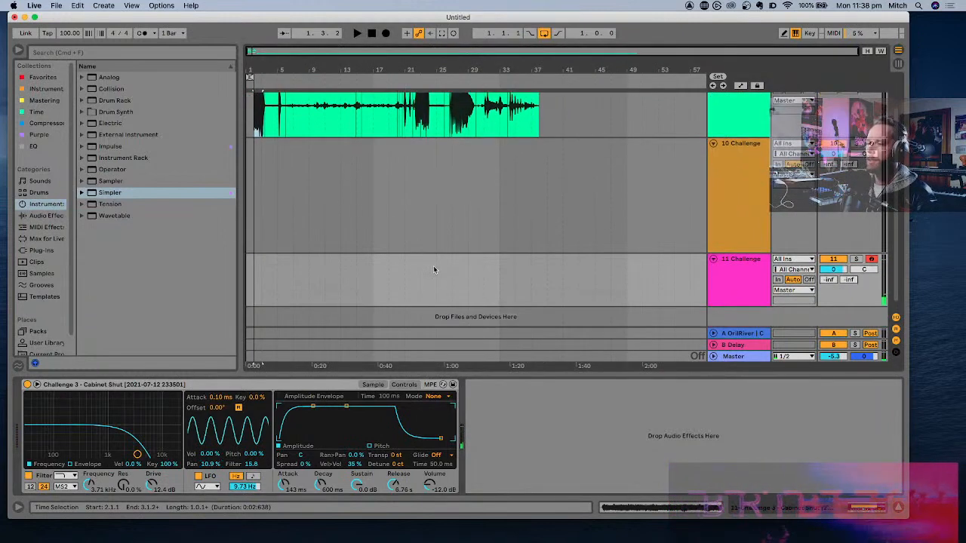
click(373, 385)
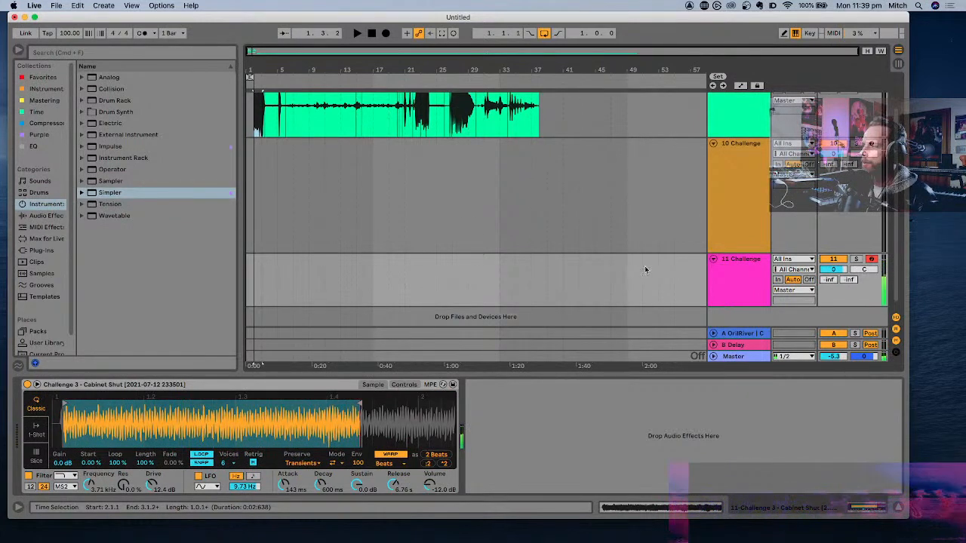
- Add the favourite Multiply plug-in after the Simpler on track 11, moving its window clear of the device chain
click(729, 286)
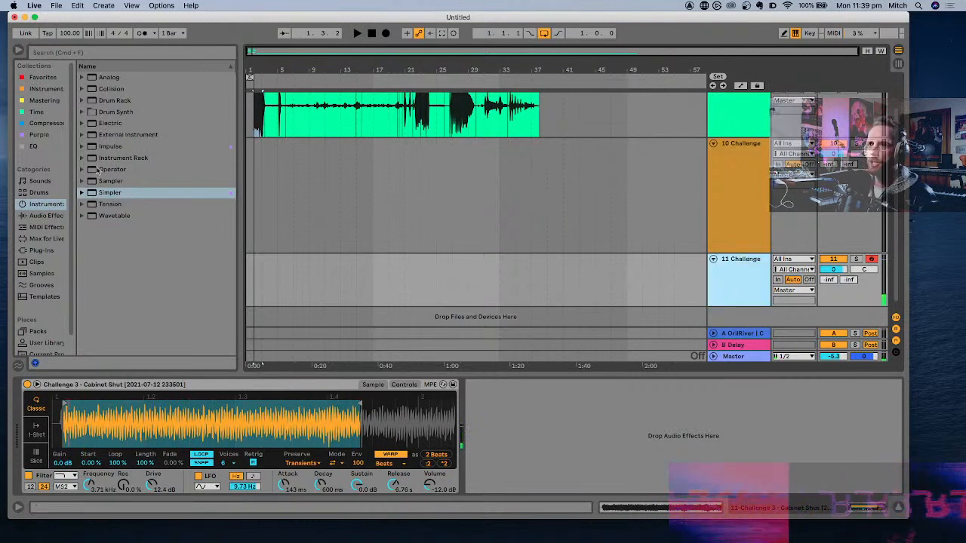
click(49, 78)
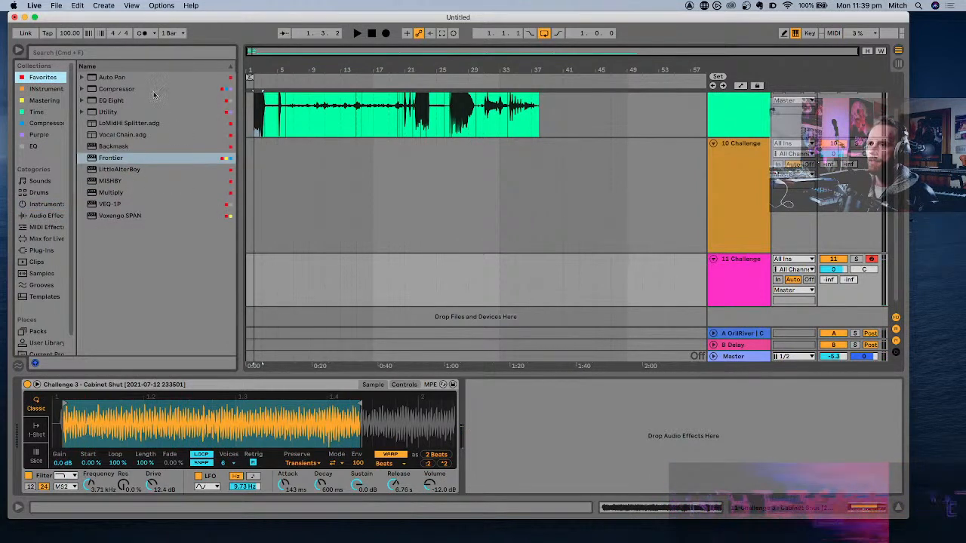
double_click(111, 193)
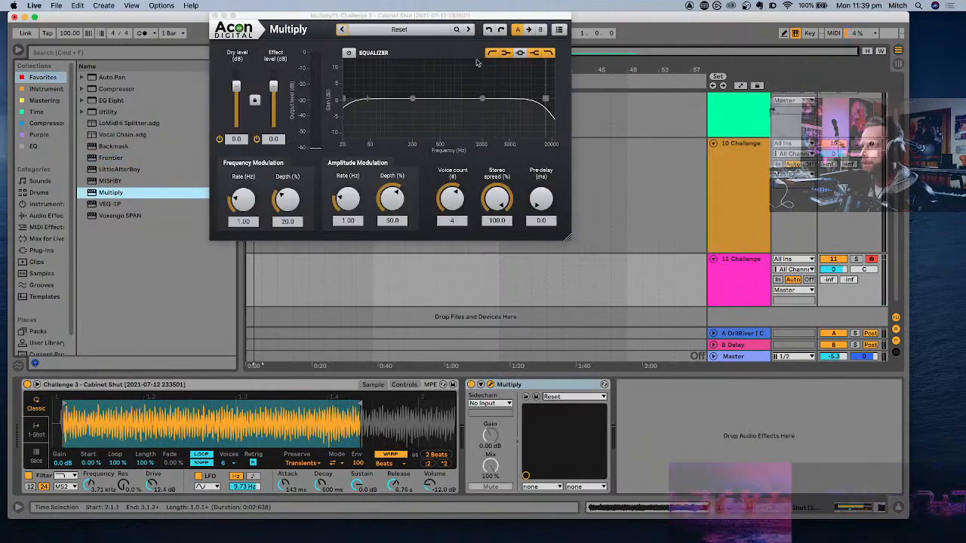
drag(446, 17, 617, 103)
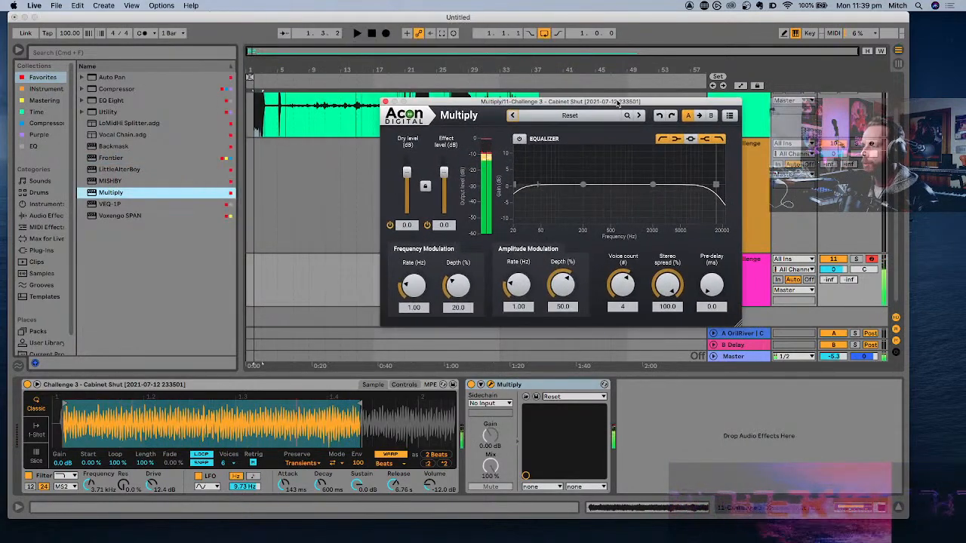
- Lower the Cabinet Shut Simpler's volume to -18.3 dB and close the Multiply window
drag(430, 485, 430, 513)
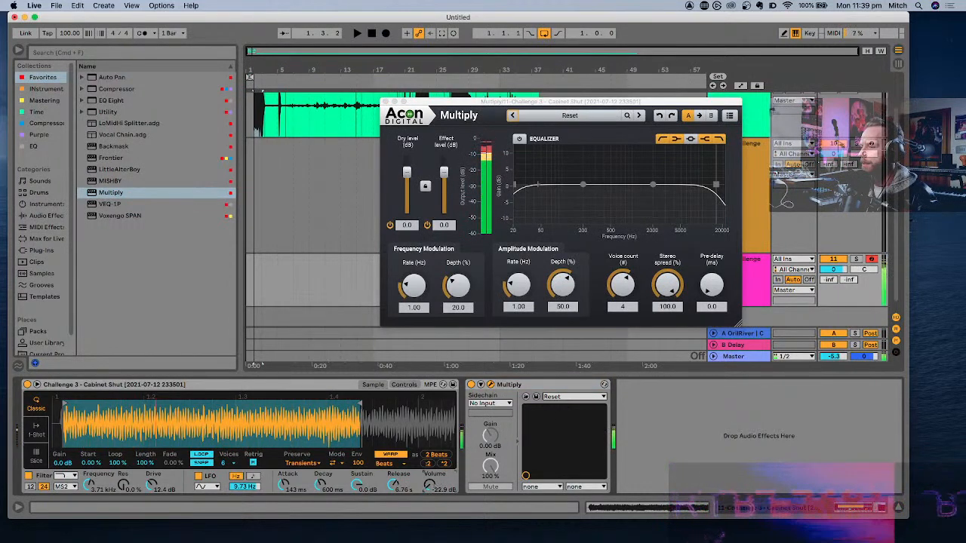
drag(430, 485, 430, 472)
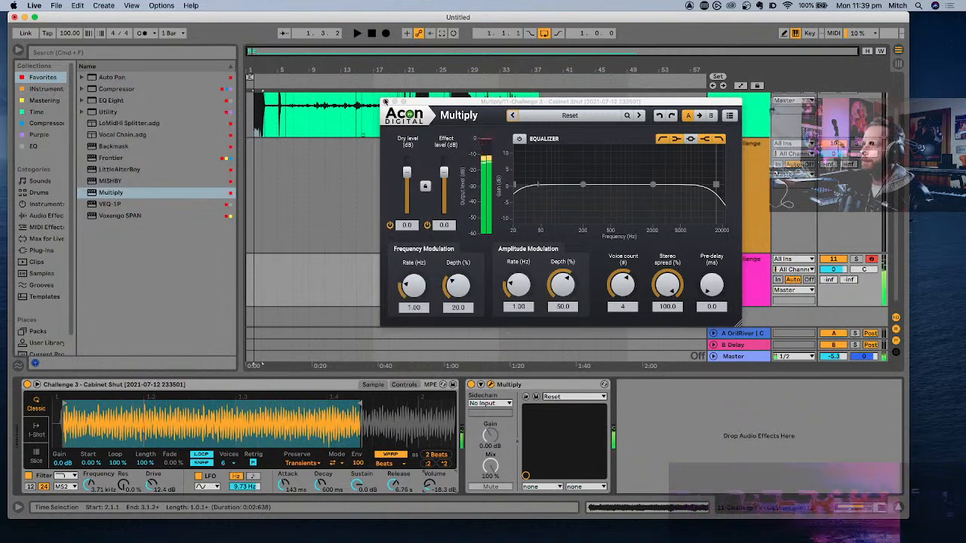
click(386, 102)
- Replace the Delay on return track B with ValhallaSupermassive from the Time collection
click(736, 346)
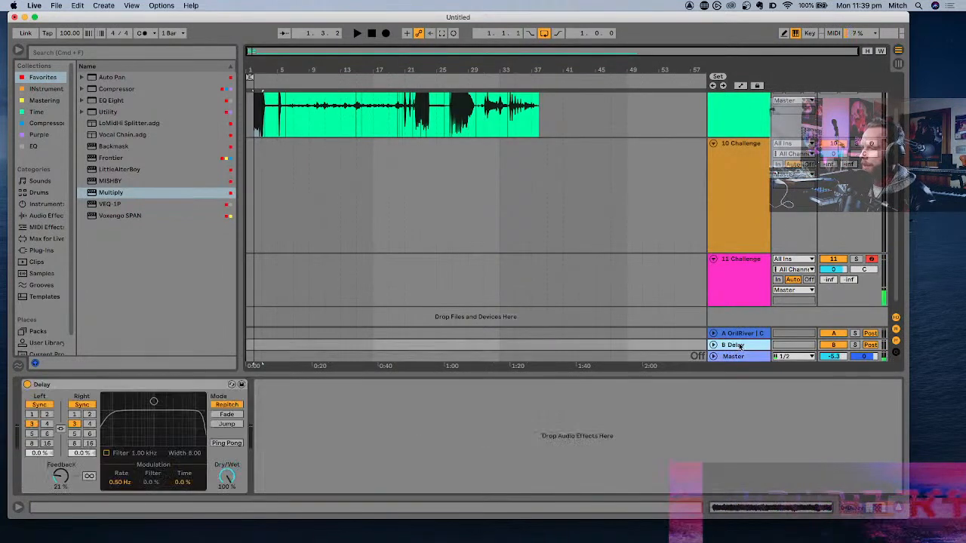
click(170, 386)
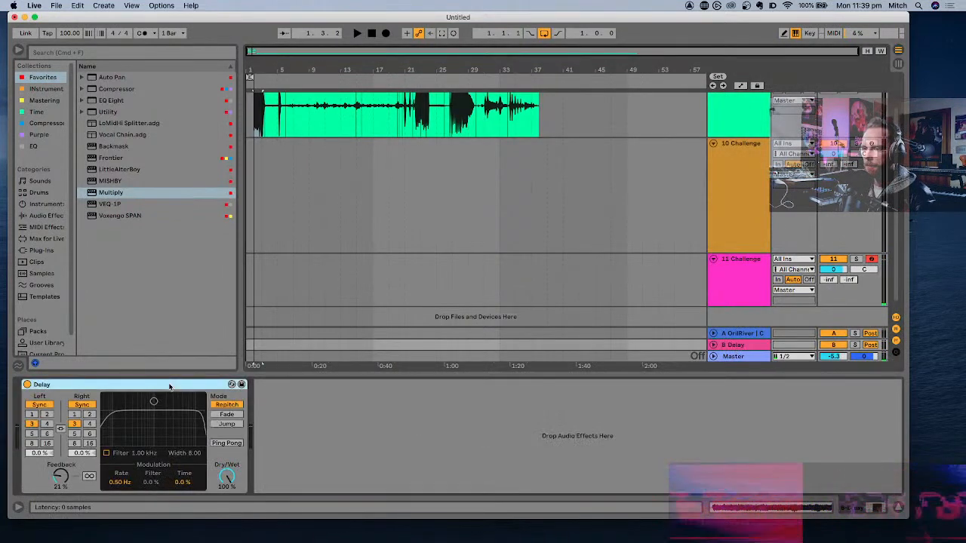
key(Delete)
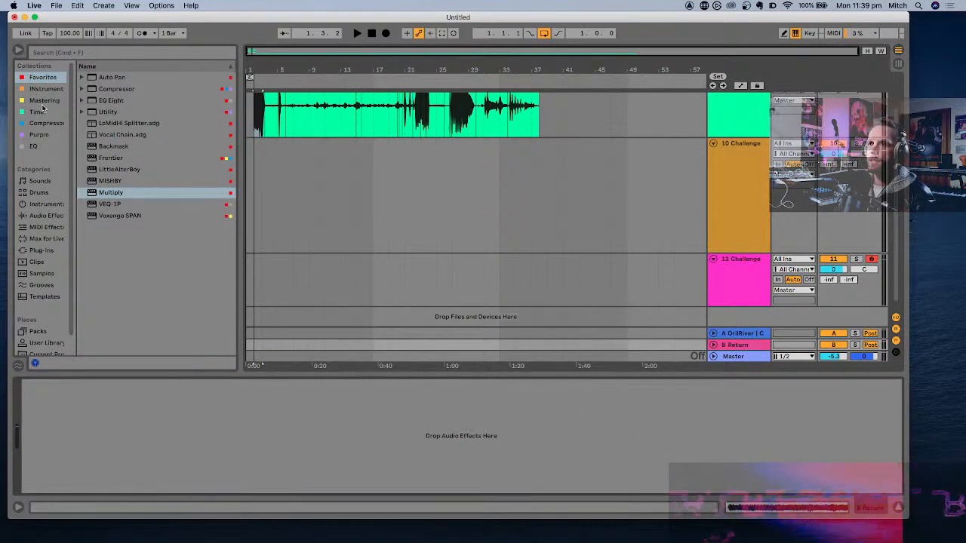
click(38, 112)
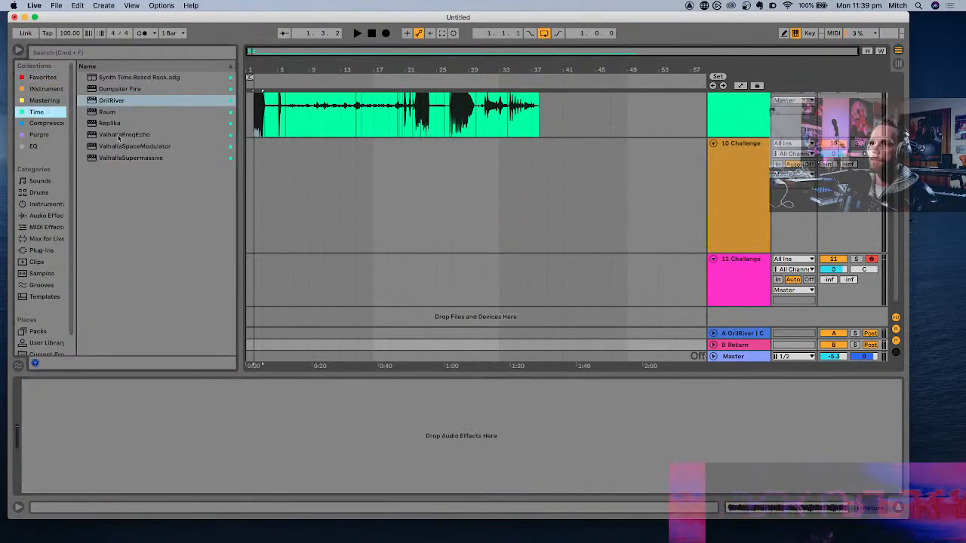
double_click(127, 158)
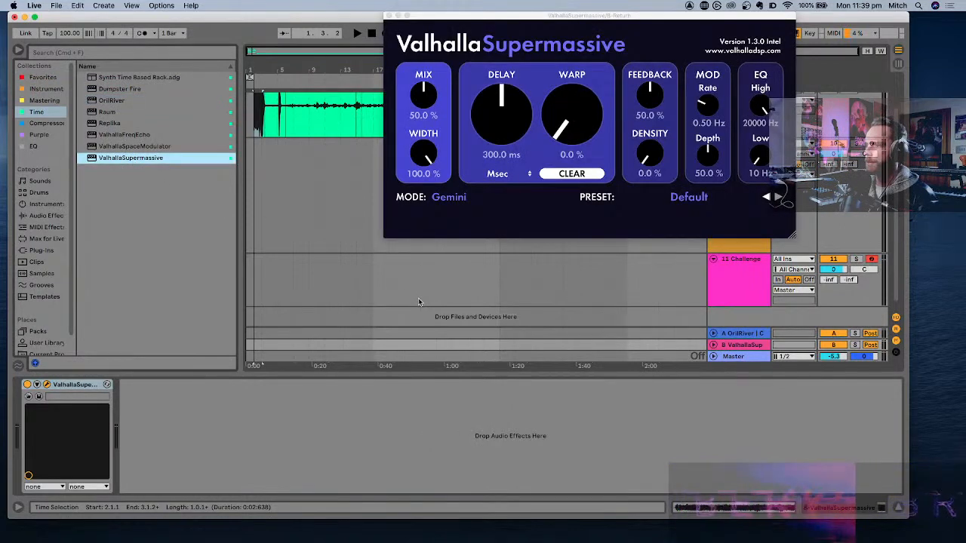
- Try the Eight-Note echo preset Reverse Cloud Of 8ths in ValhallaSupermassive with the mix at 100%
click(702, 197)
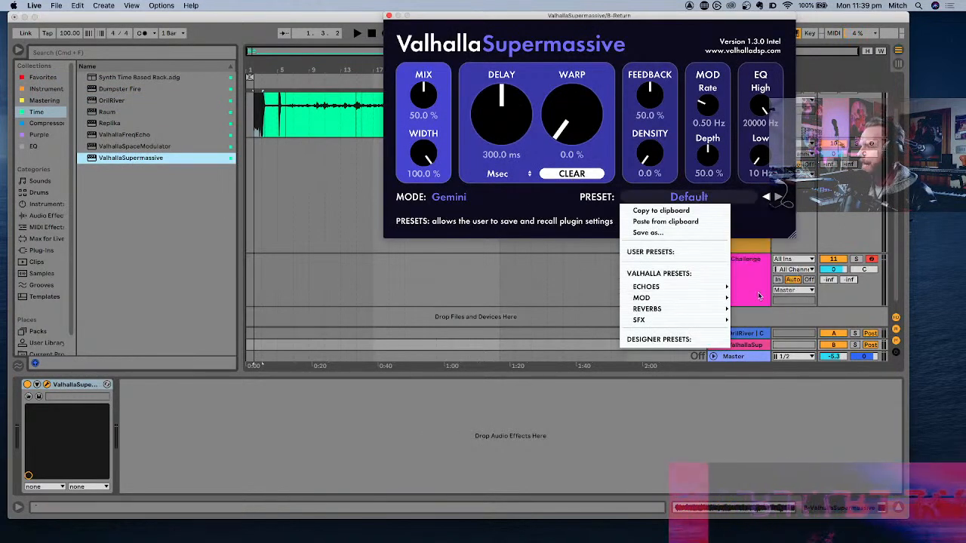
mouse_move(679, 286)
mouse_move(767, 275)
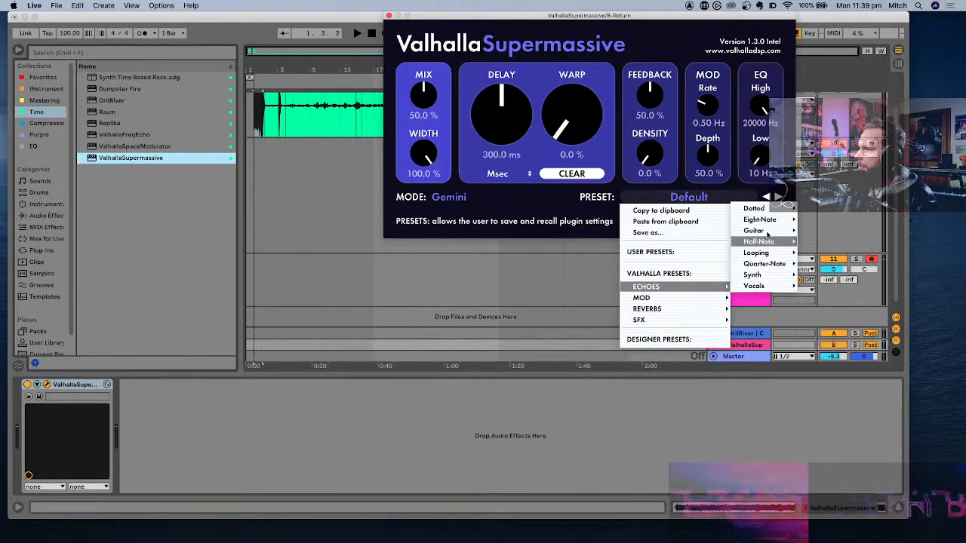
mouse_move(775, 221)
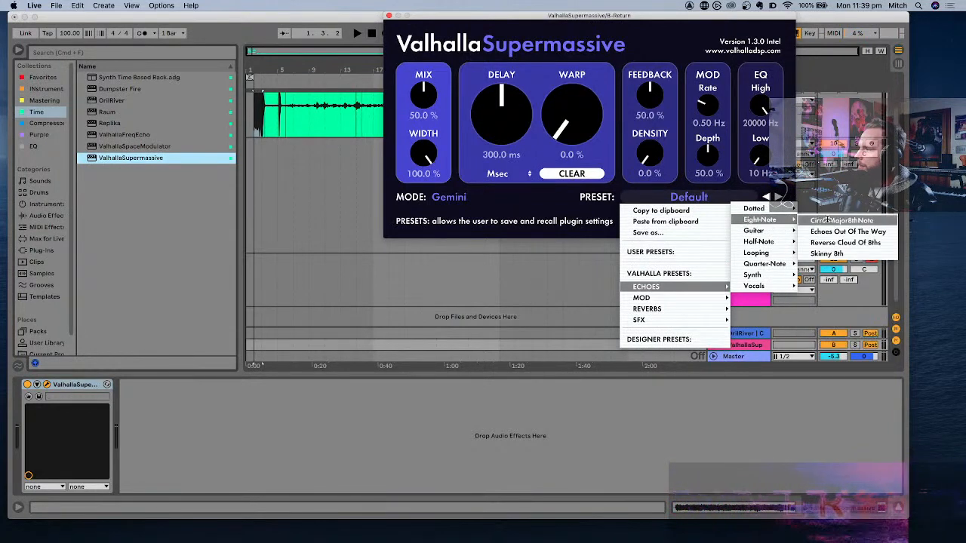
click(844, 242)
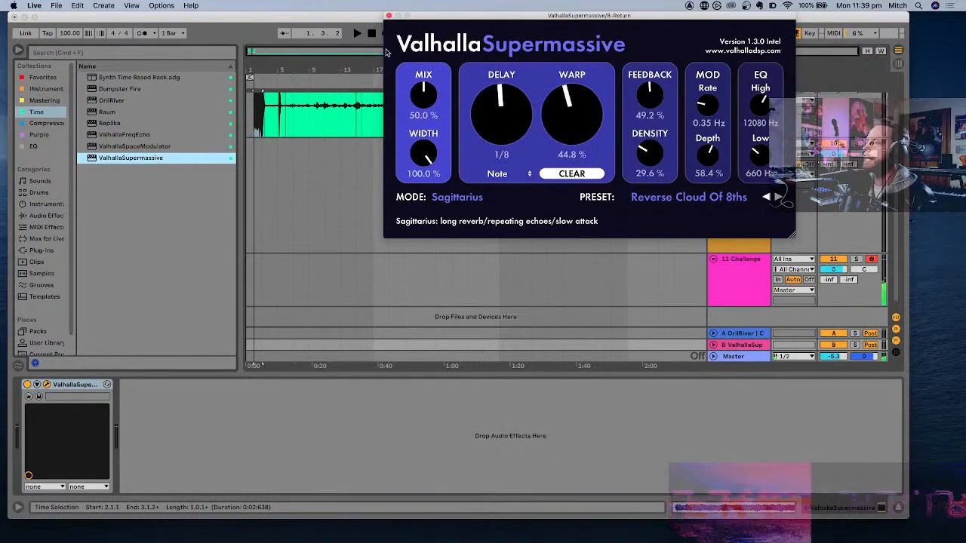
drag(400, 83, 415, 45)
drag(455, 15, 411, 369)
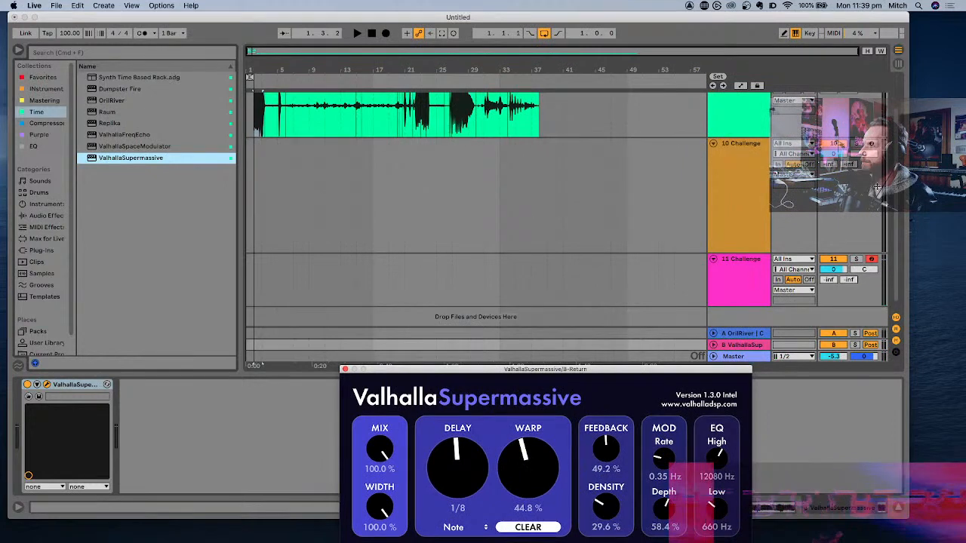
- Set track 11's send to return B to -6.6 dB and solo return B
drag(848, 279, 849, 226)
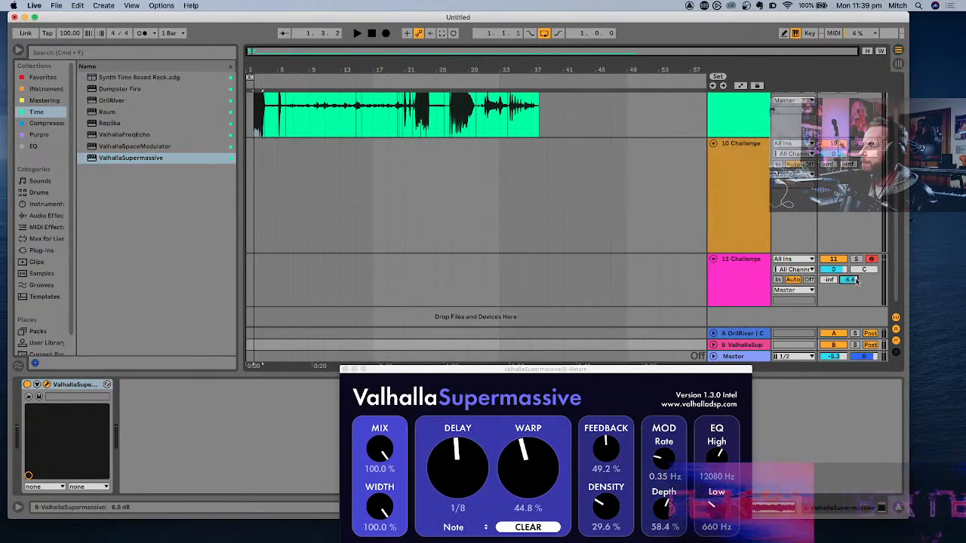
drag(679, 372, 627, 218)
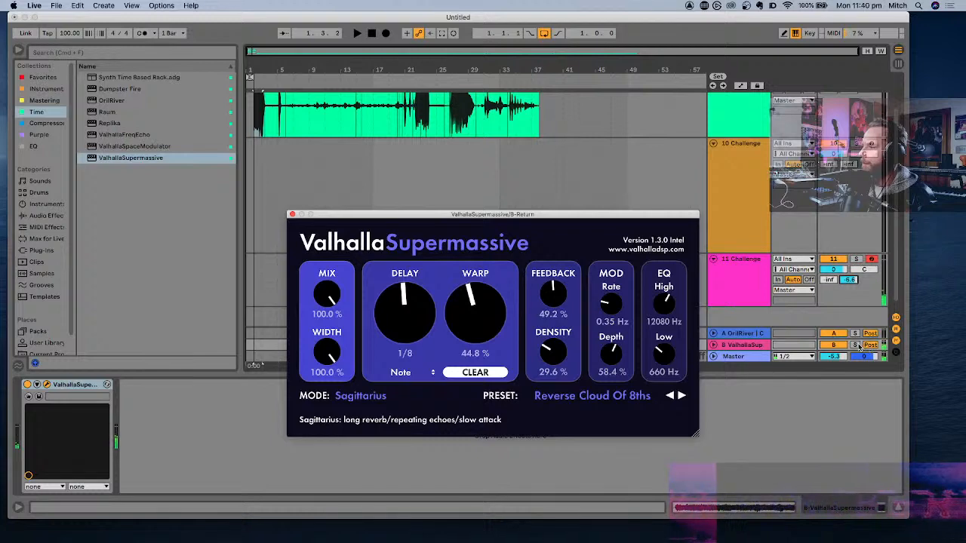
click(856, 345)
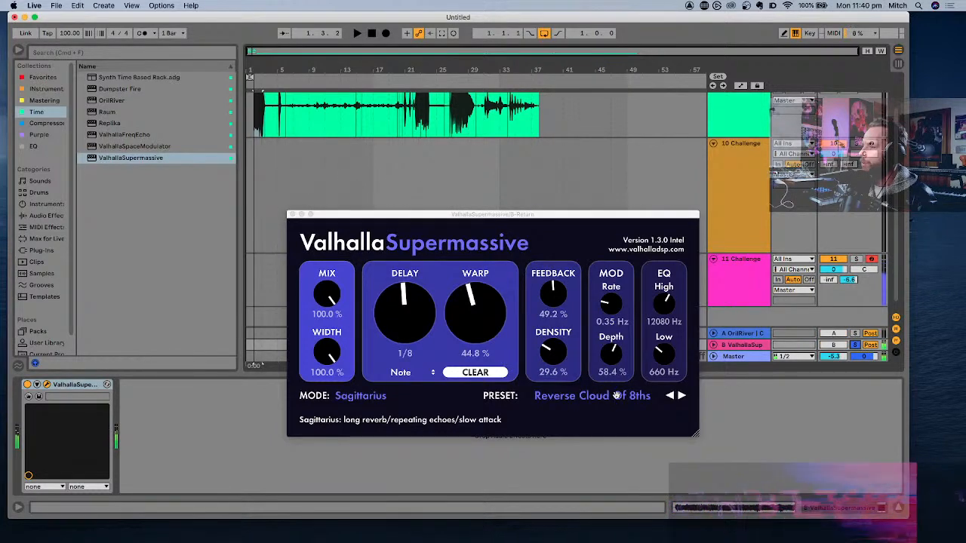
- Load the Echoes Out Of The Way preset, set high cut to 9010 Hz, low cut to 730 Hz and feedback to 36.2%, and close the plug-in window
click(671, 398)
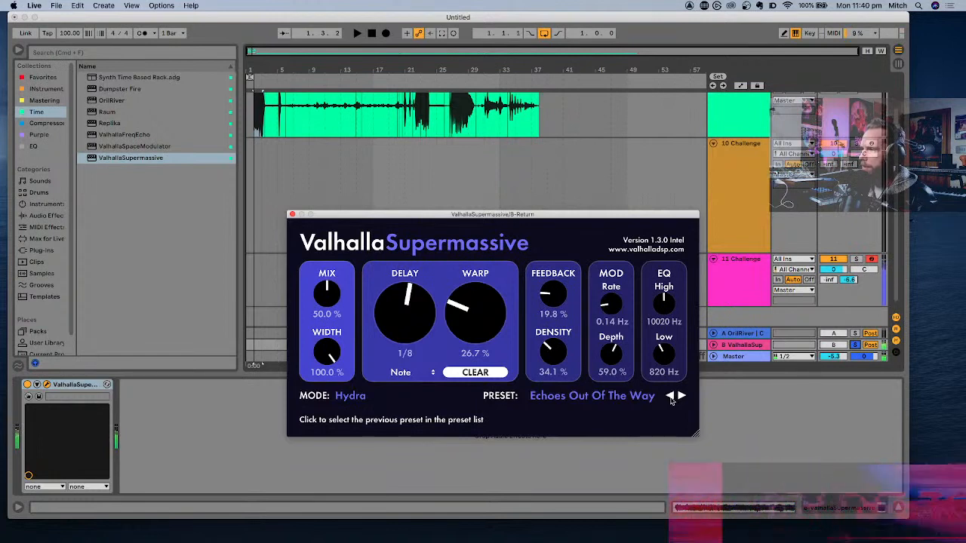
drag(664, 302, 663, 308)
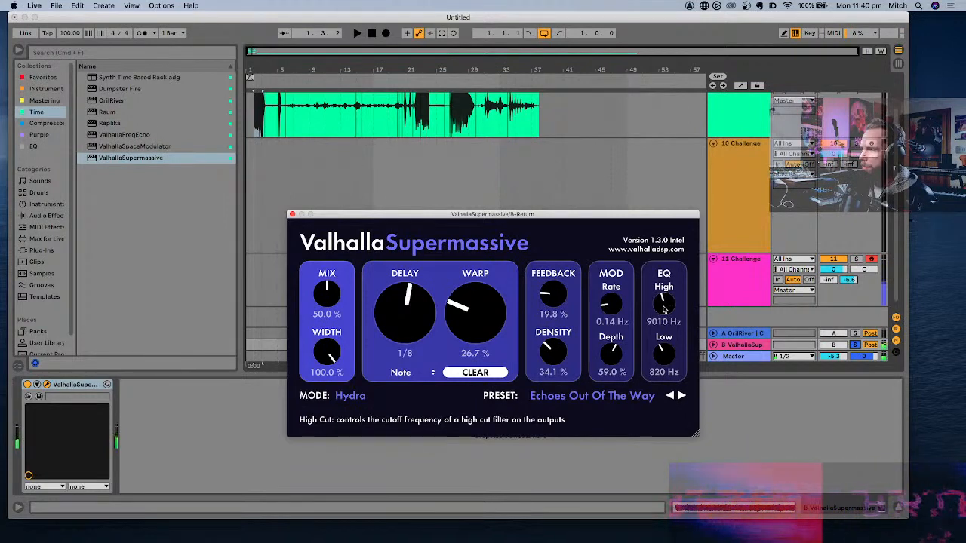
drag(666, 361, 667, 368)
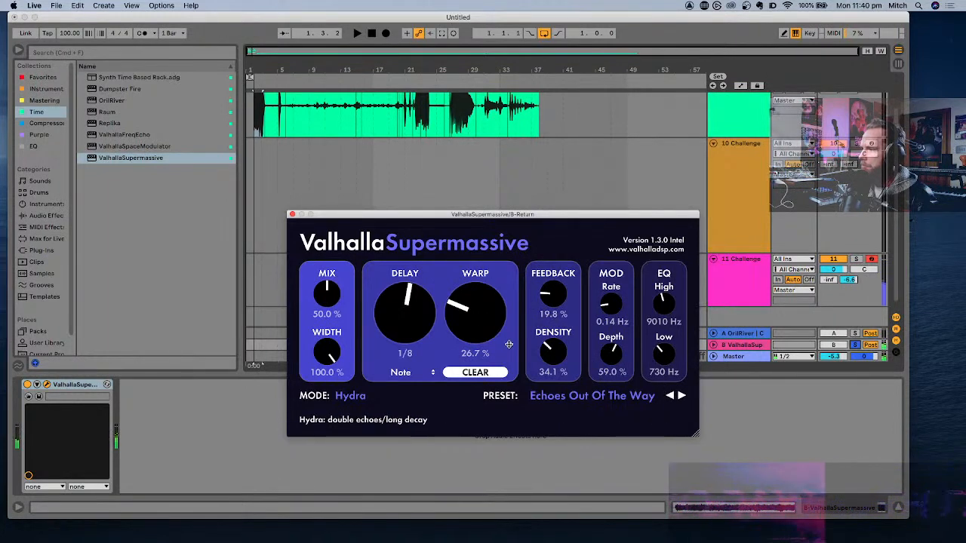
drag(548, 302, 549, 280)
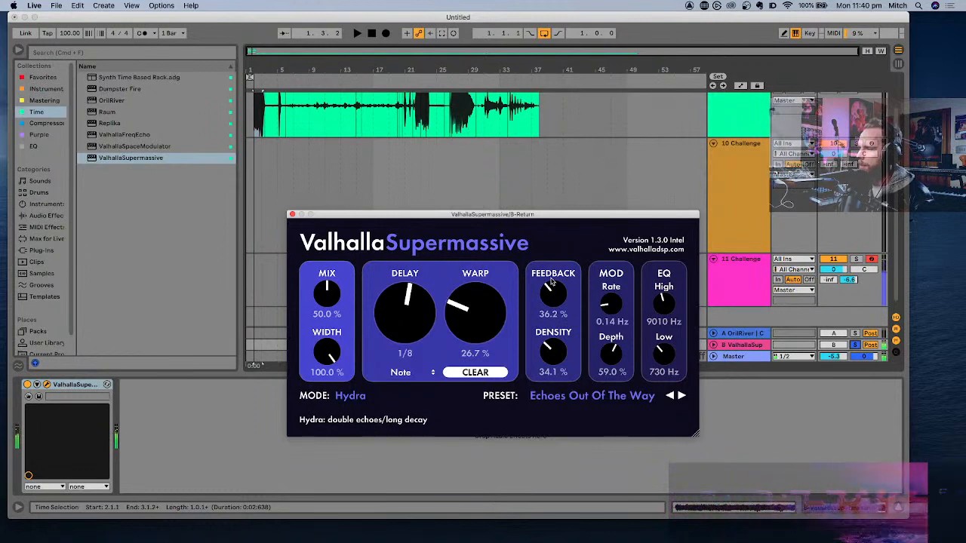
click(292, 214)
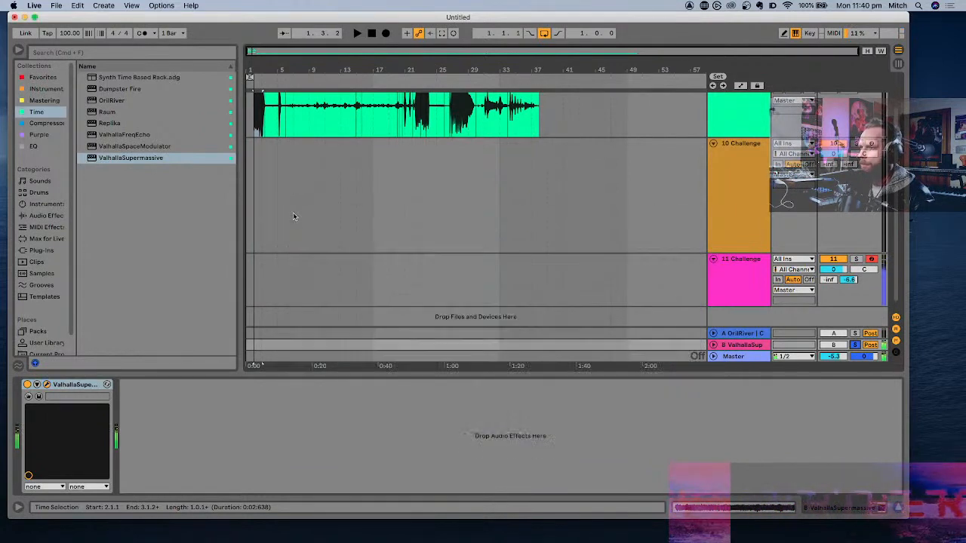
- Take return B out of solo and select the ValhallaSupermassive return track
click(745, 178)
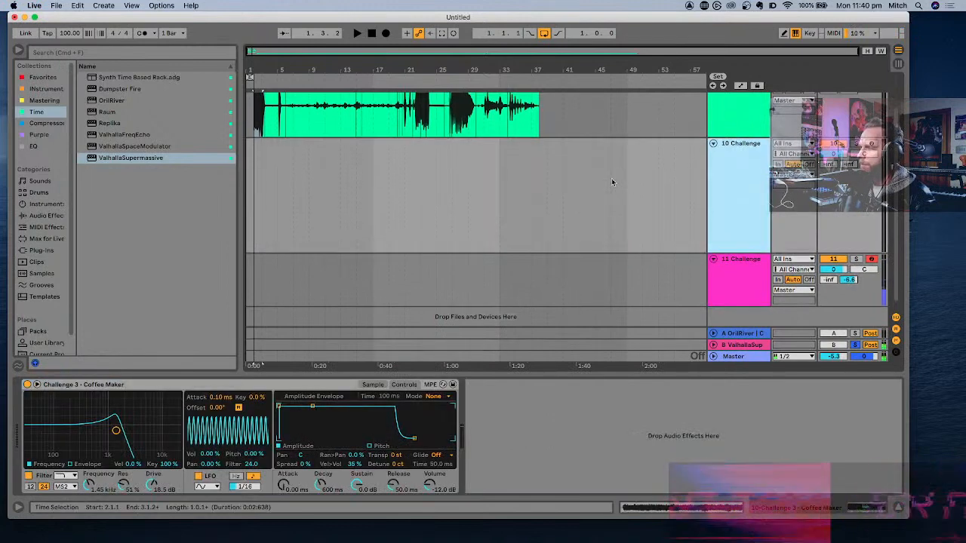
click(855, 345)
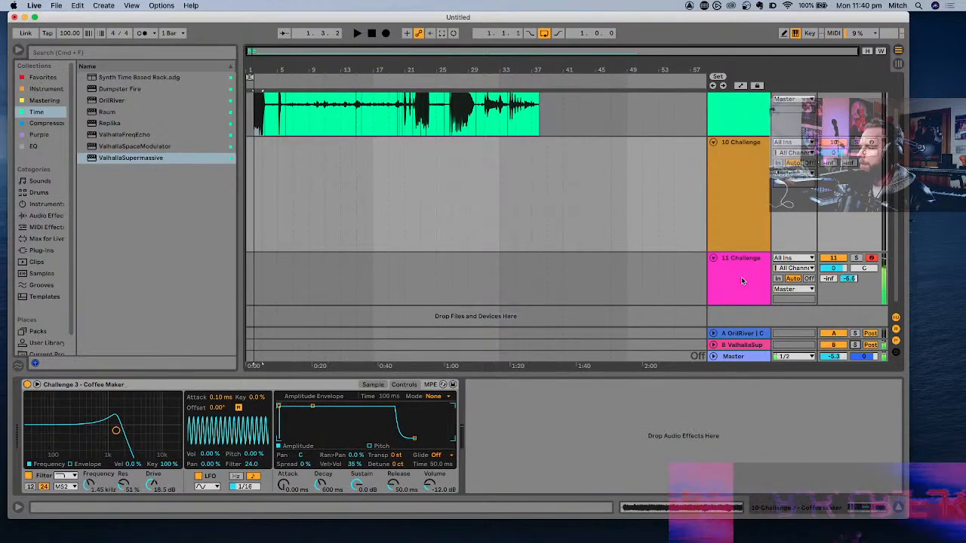
click(741, 344)
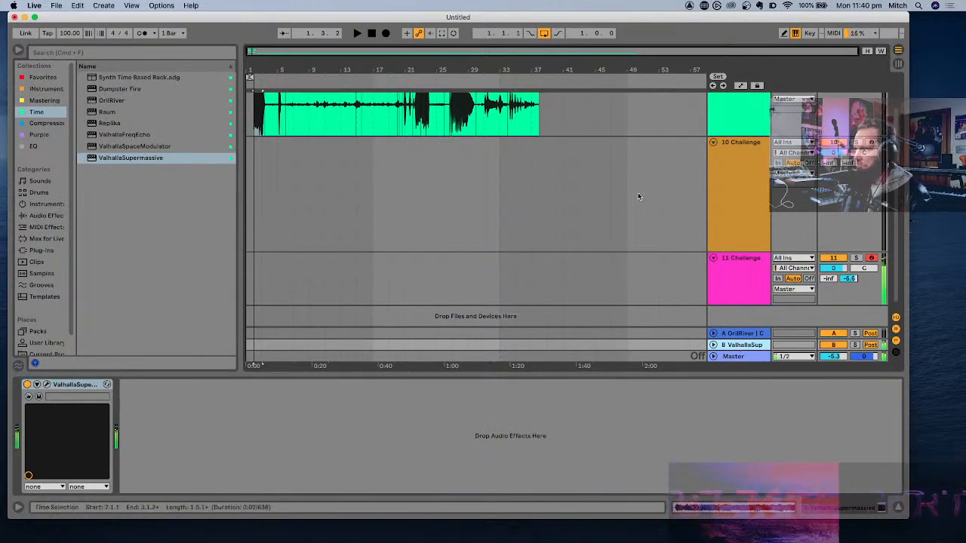
- Zoom in on the Ping Pong Bounce clip on track 9 and play it from about bar 28
scroll(637, 192, up, 2)
click(466, 111)
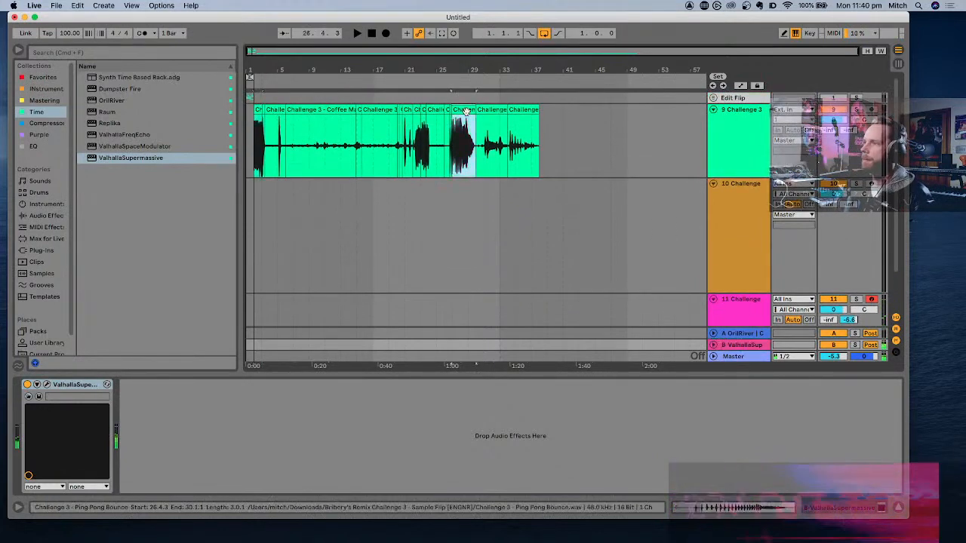
click(746, 132)
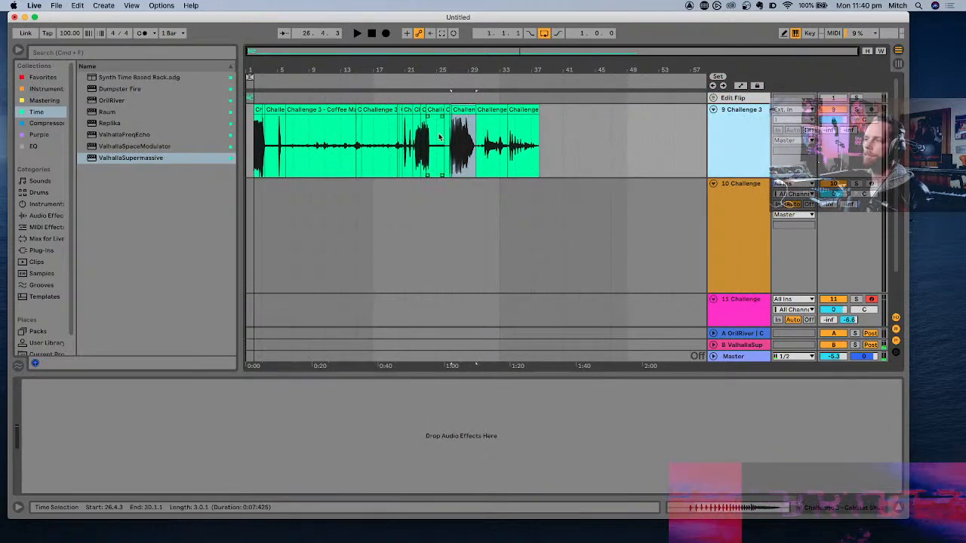
key(z)
drag(507, 123, 506, 137)
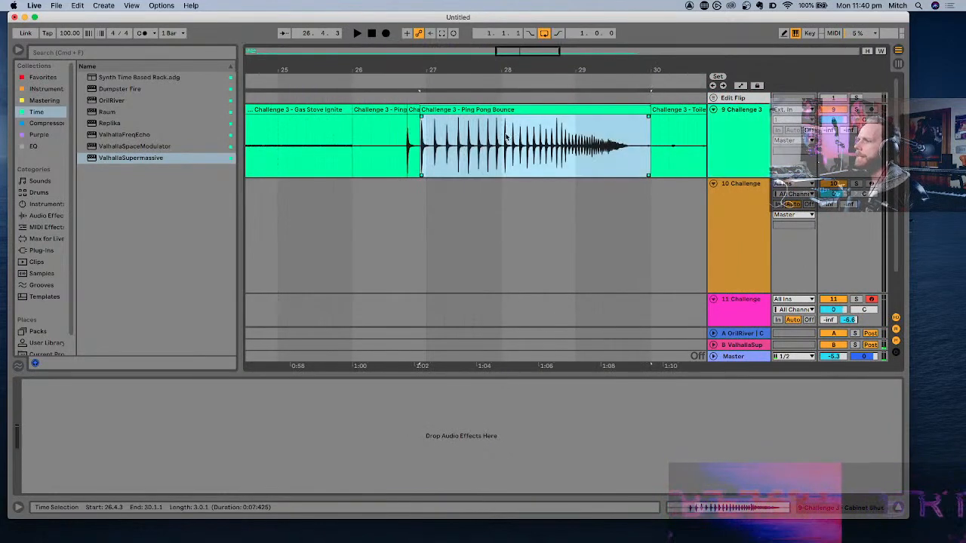
click(506, 139)
key(space)
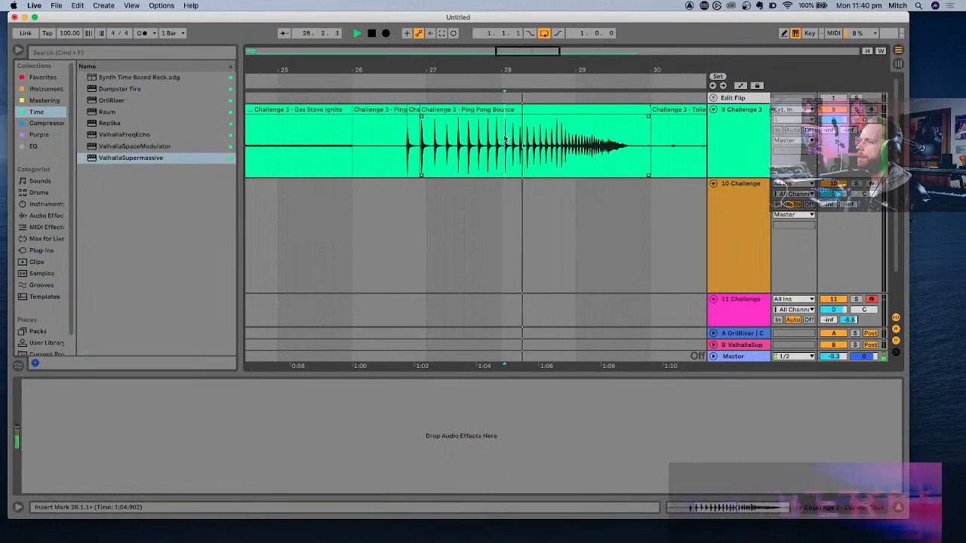
- Audition the rest of the Ping Pong Bounce clip, and play the Walk Down Stairs clip on track 9
scroll(582, 150, up, 3)
scroll(582, 150, down, 5)
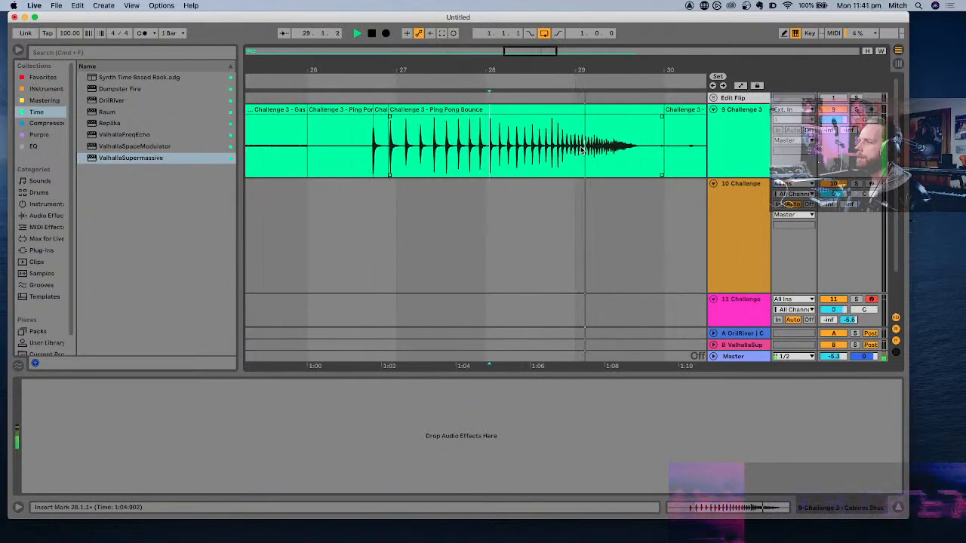
scroll(582, 150, up, 5)
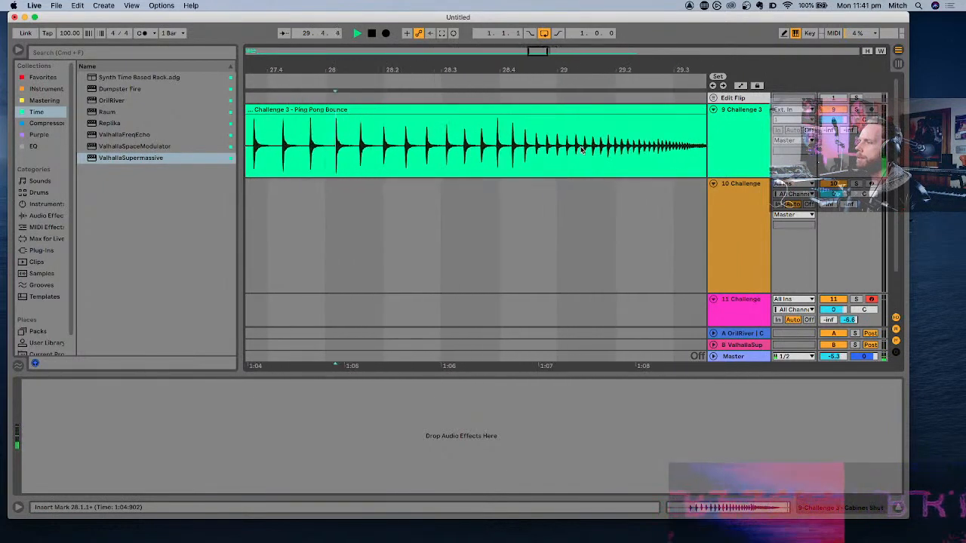
scroll(582, 150, down, 6)
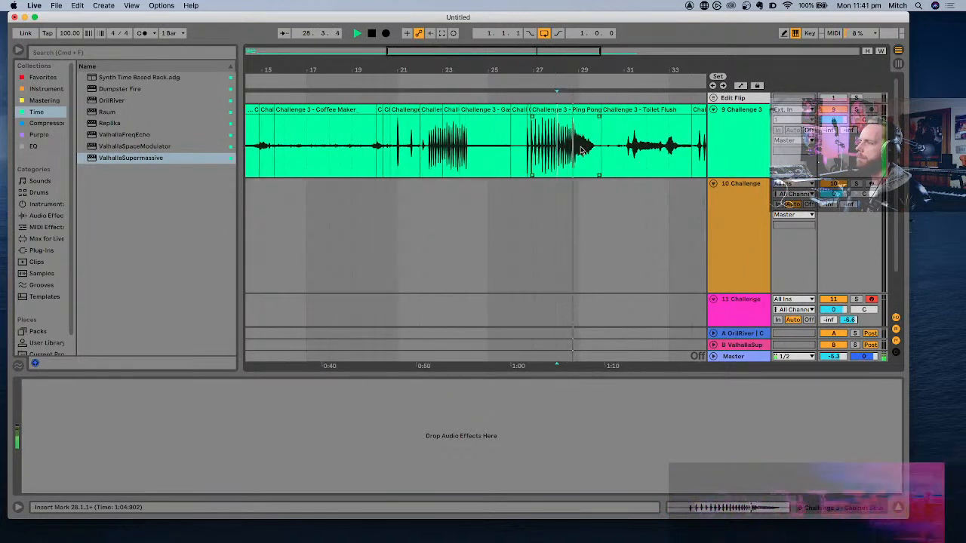
click(567, 103)
key(space)
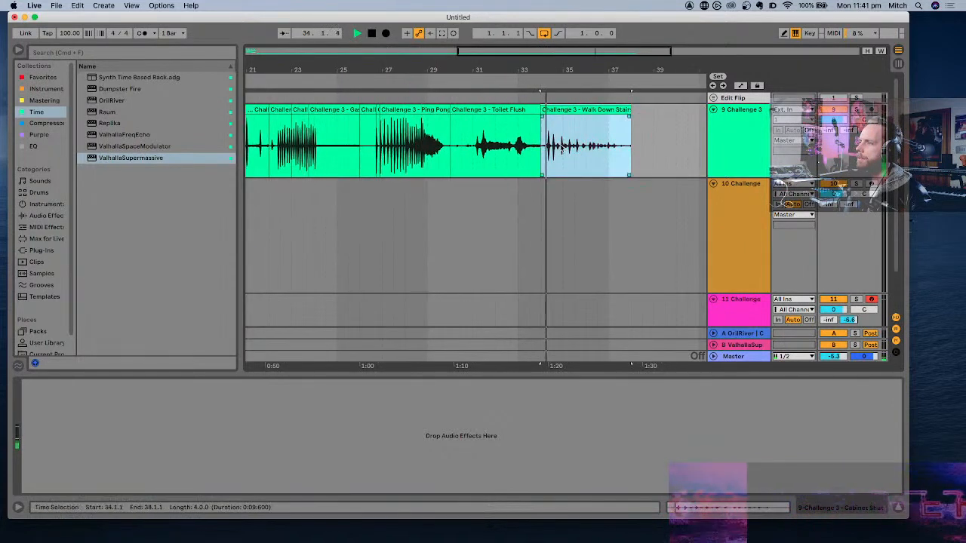
- Insert a MIDI track below track 9 and load an empty Drum Rack on it
click(736, 150)
key(super+shift+t)
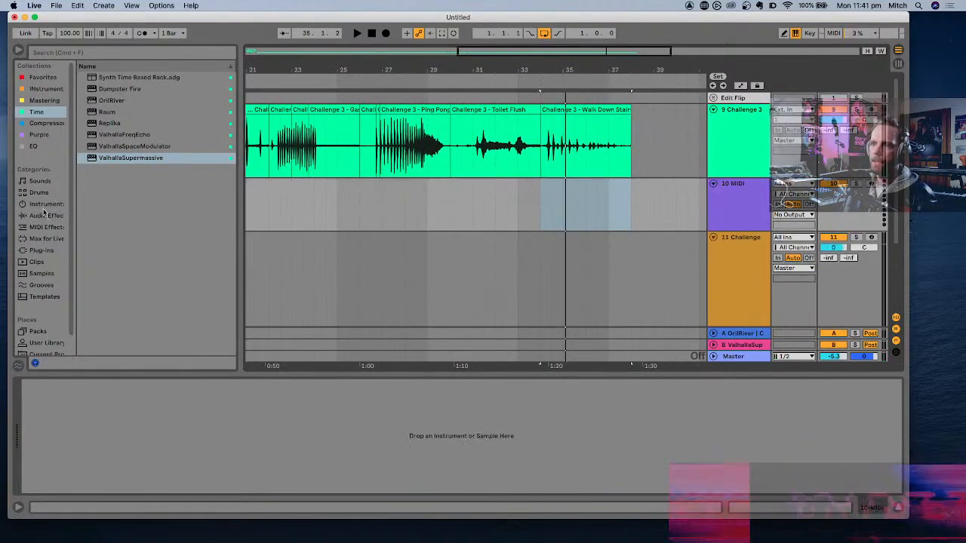
click(45, 205)
click(115, 101)
drag(114, 101, 516, 195)
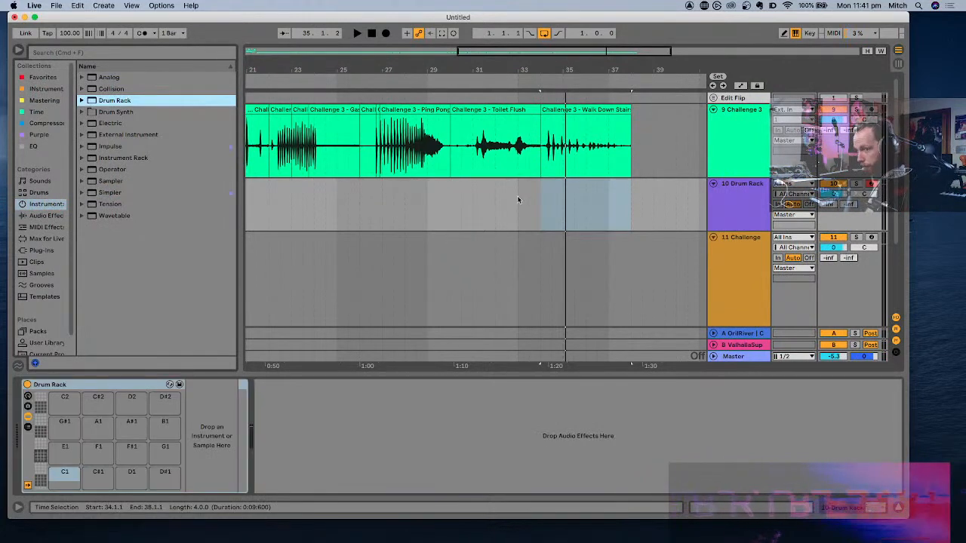
- Play the Walk Down Stairs clip from its first loud footstep, at about bar 34.2
scroll(575, 155, up, 5)
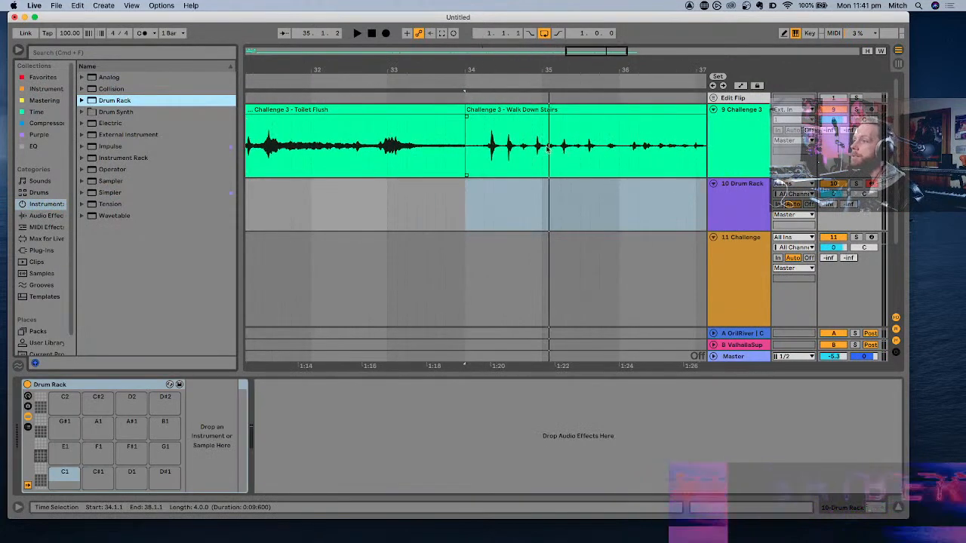
click(490, 148)
key(space)
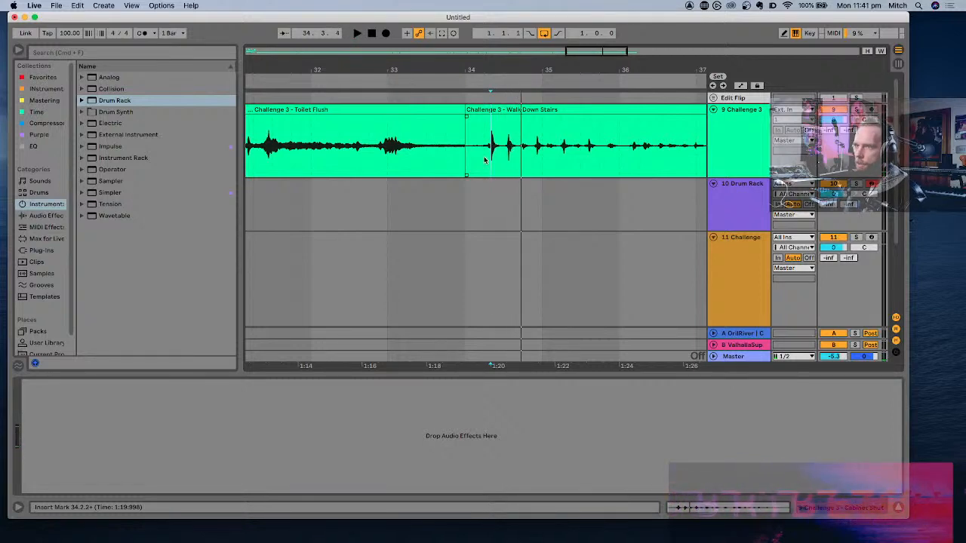
- Add the Voxengo SPAN analyzer to track 9 and move its window up over the arrangement
click(44, 78)
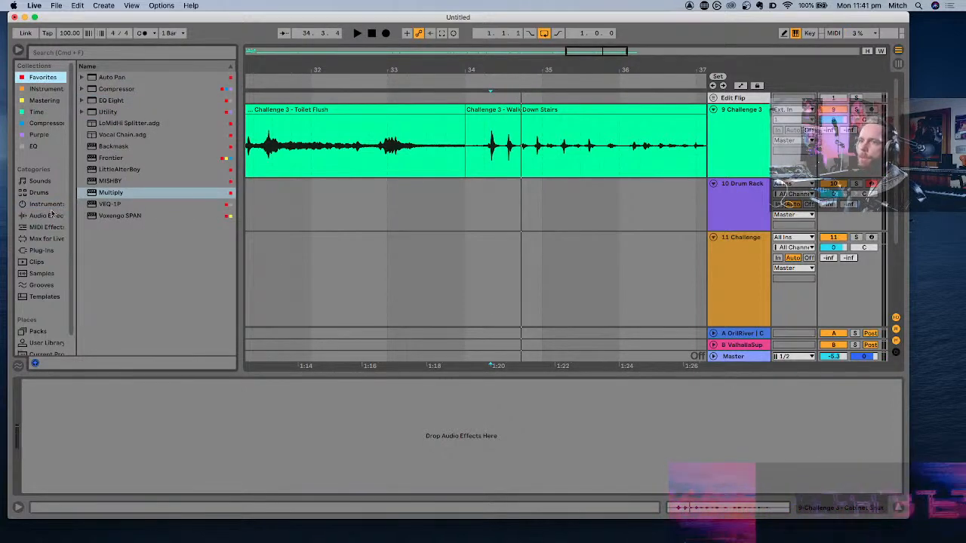
click(44, 101)
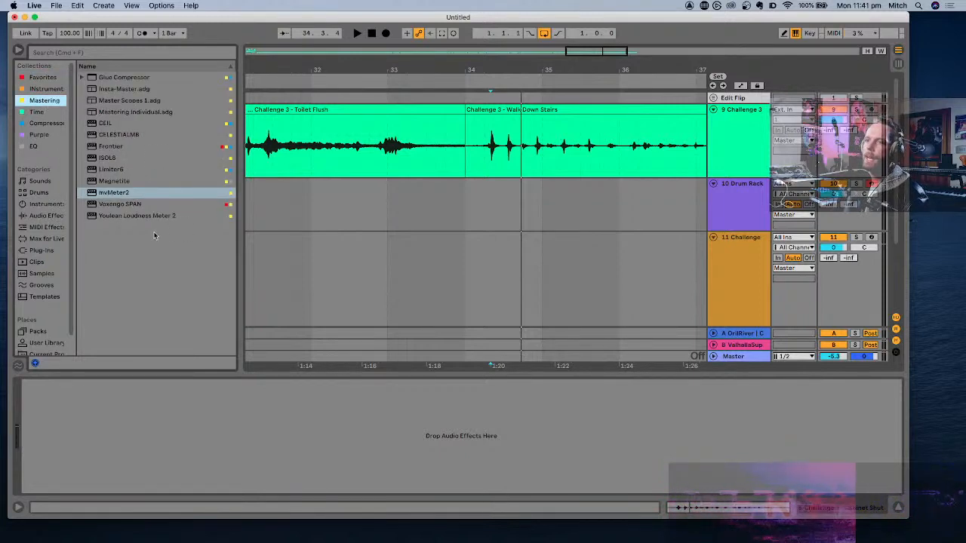
click(132, 204)
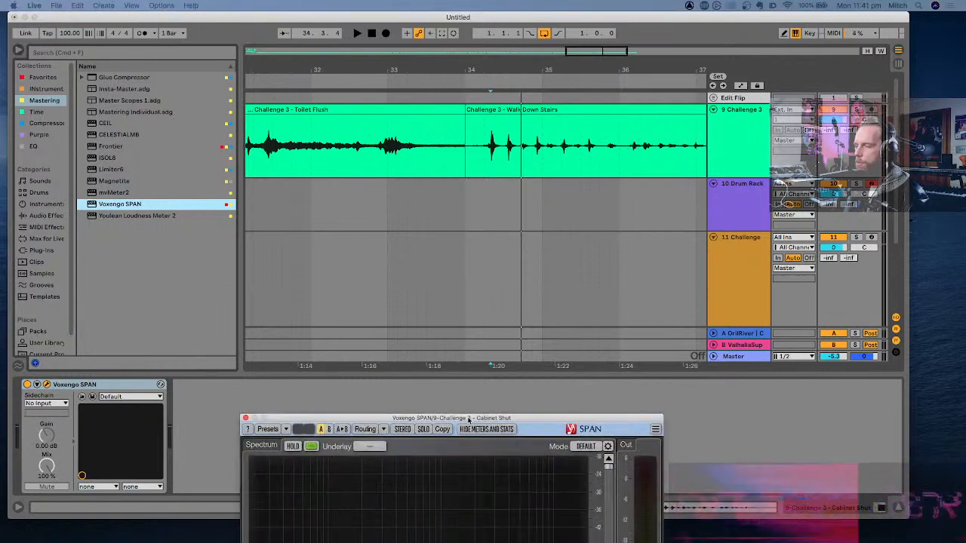
drag(463, 414, 364, 136)
- Examine the spectrum of the loud footsteps in SPAN during playback, keeping the Walk Down Stairs waveform uncovered
key(space)
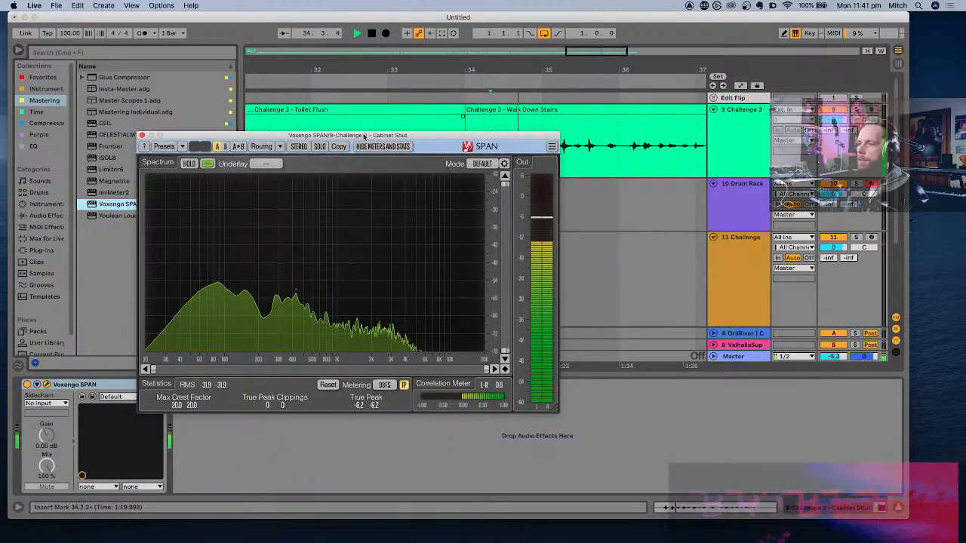
key(space)
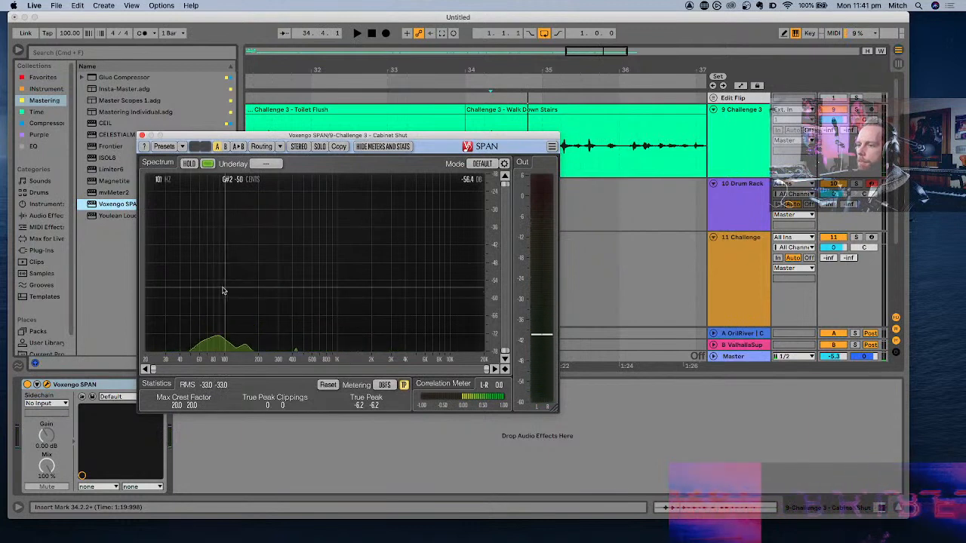
key(space)
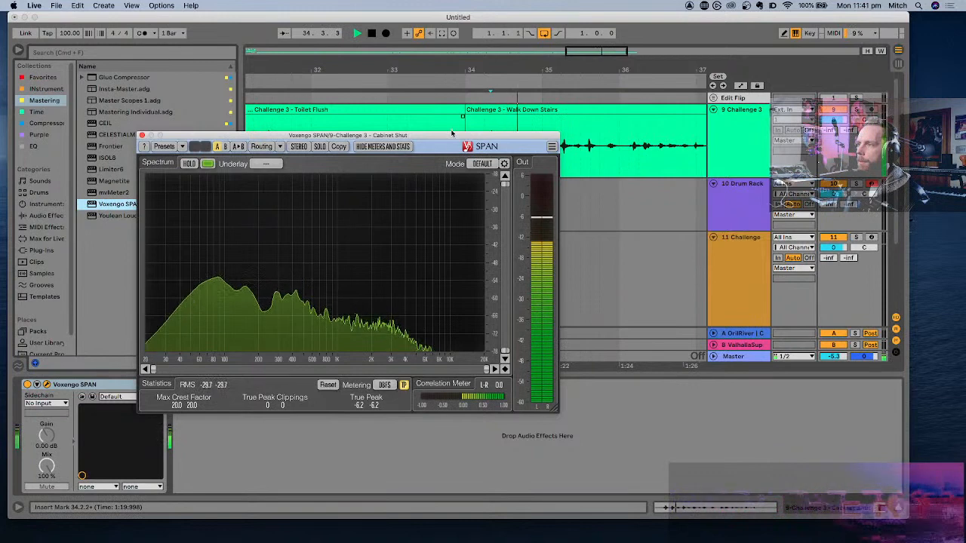
drag(453, 121, 466, 121)
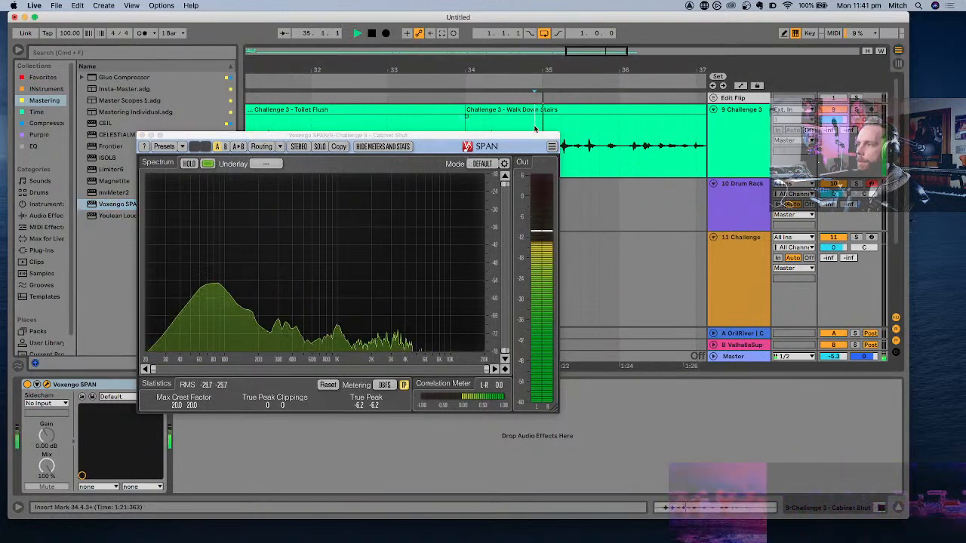
drag(535, 138, 549, 249)
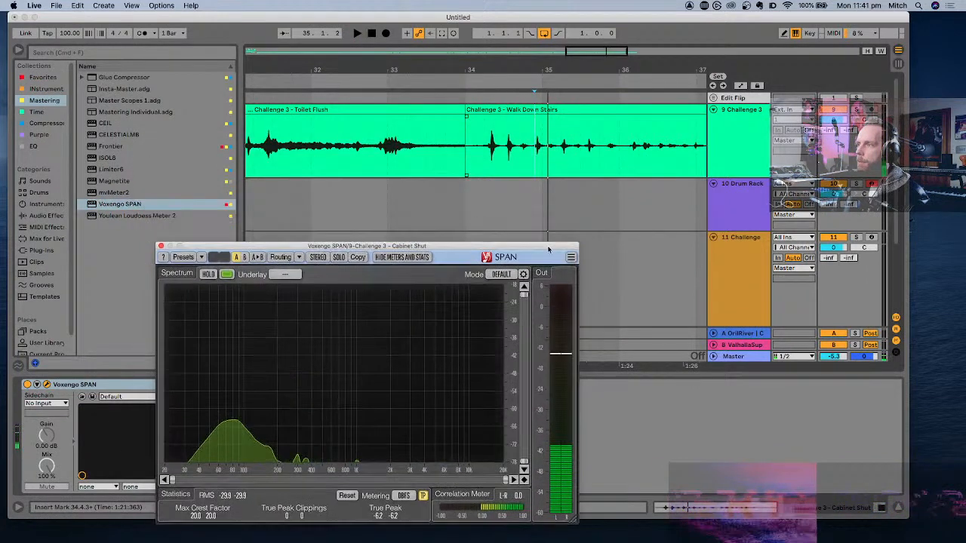
- Audition start points before the footstep near 34.4.3 and split the Walk Down Stairs clip just before and after that hit
click(538, 151)
key(plus)
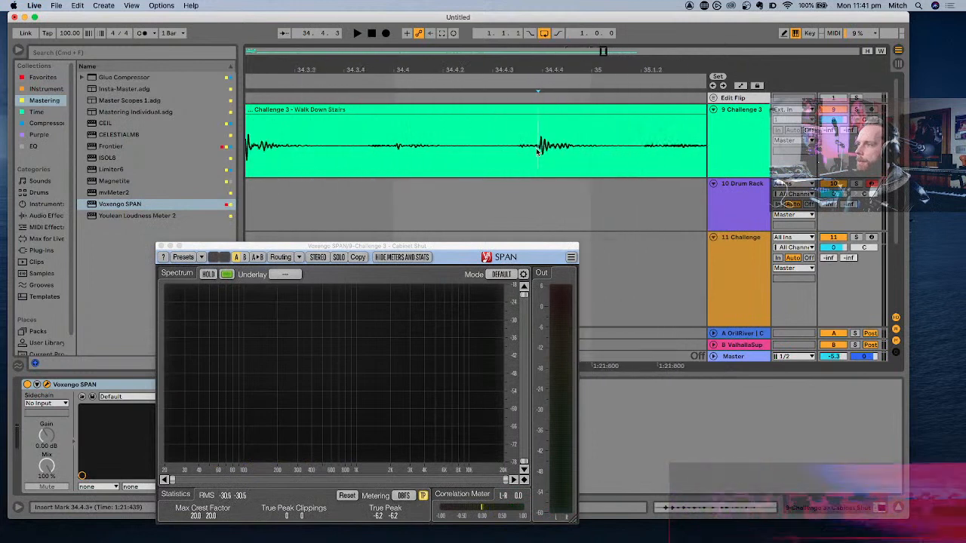
key(space)
click(523, 149)
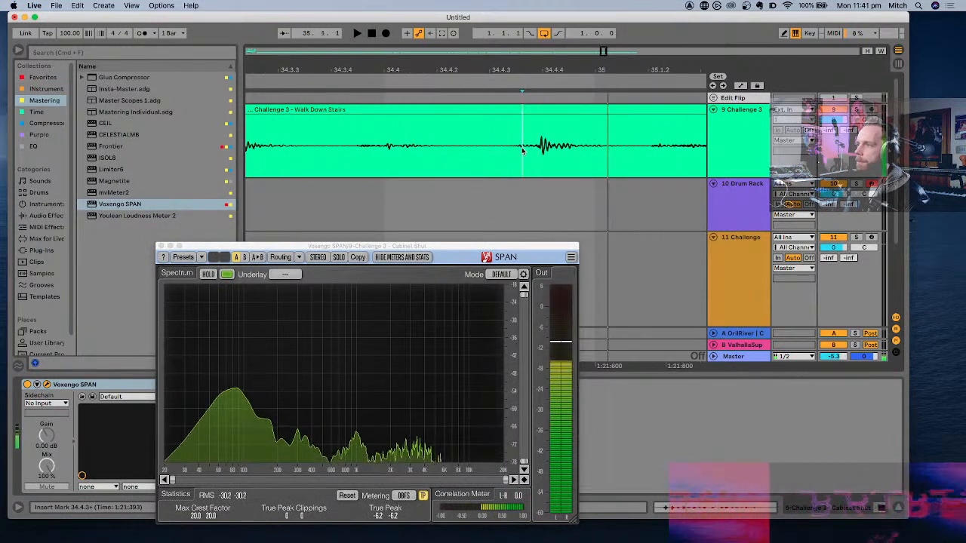
key(space)
click(535, 151)
key(space)
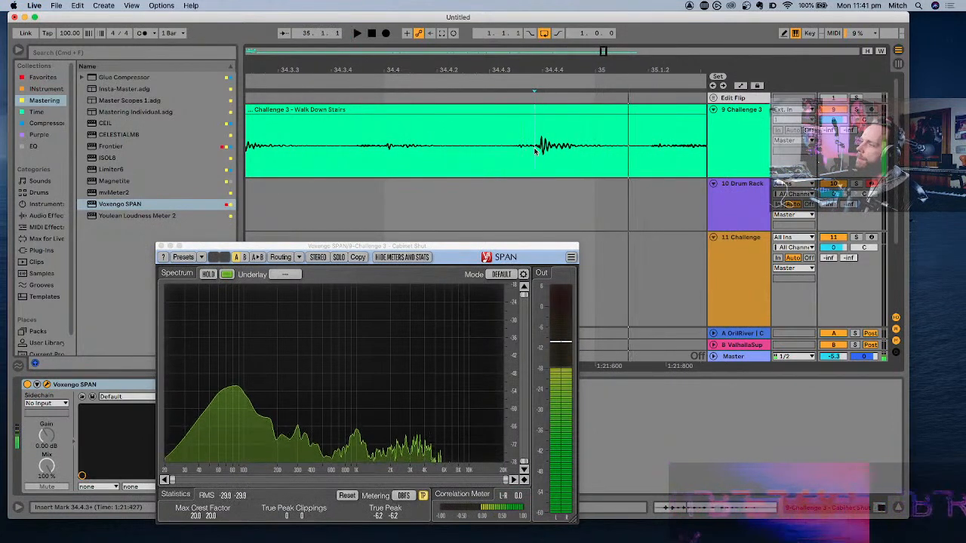
key(super+e)
click(647, 148)
key(super+e)
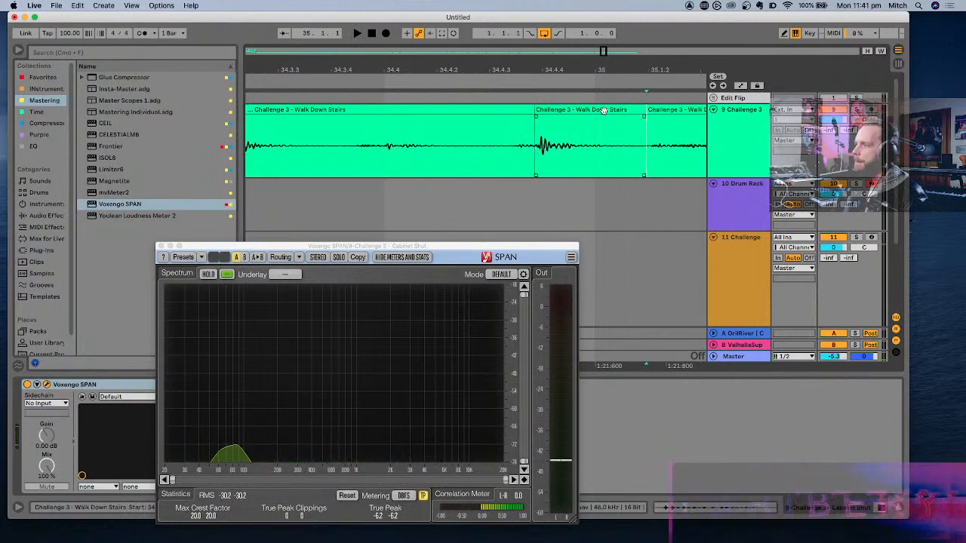
- Play the isolated footstep slice and close the SPAN window
click(603, 111)
key(space)
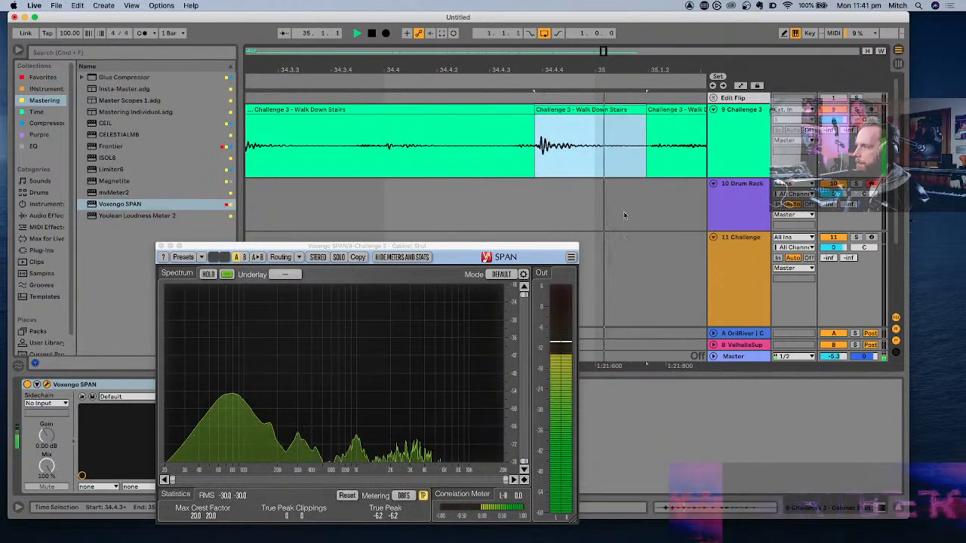
click(161, 246)
key(space)
key(space)
- Load the footstep slice onto the Drum Rack's C1 pad and bring its sample gain to 10 dB
click(746, 215)
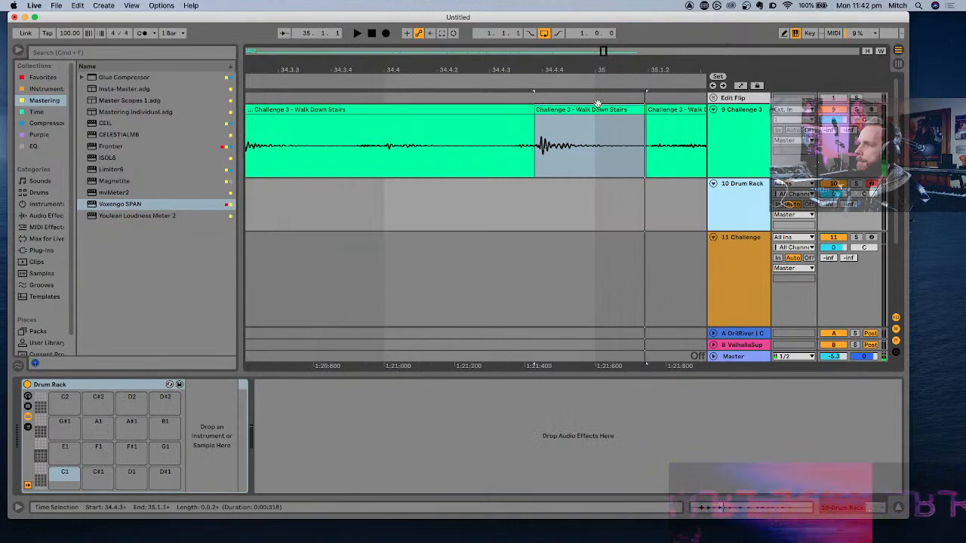
drag(166, 448, 65, 474)
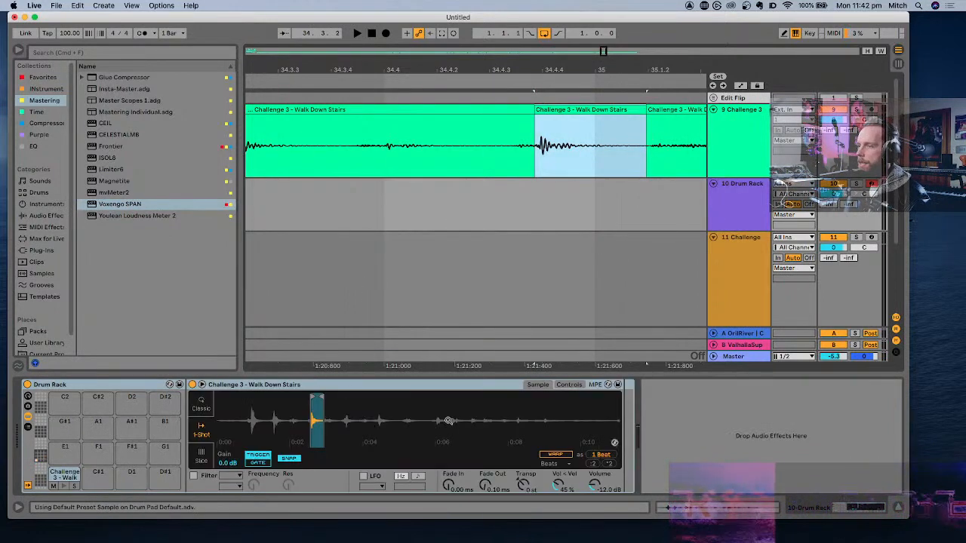
right_click(320, 421)
click(353, 451)
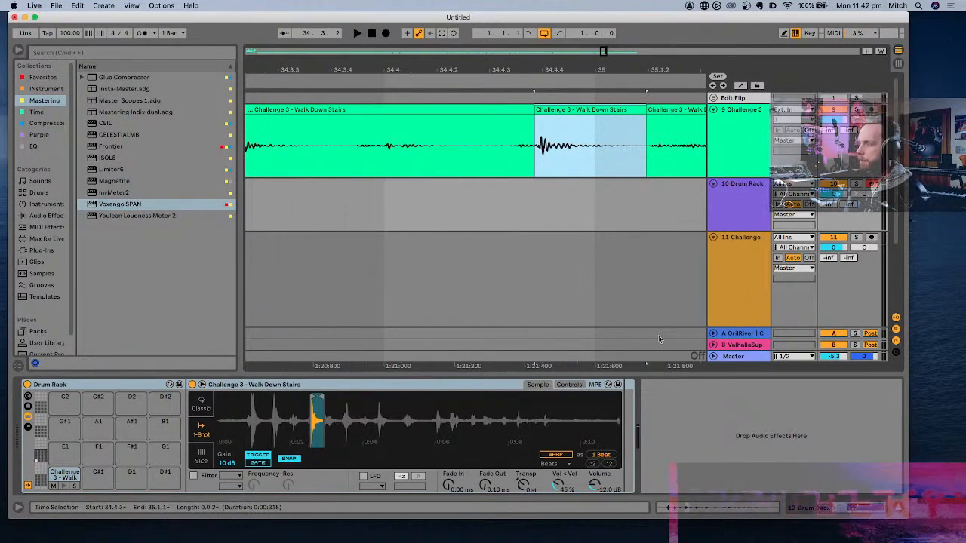
key(Delete)
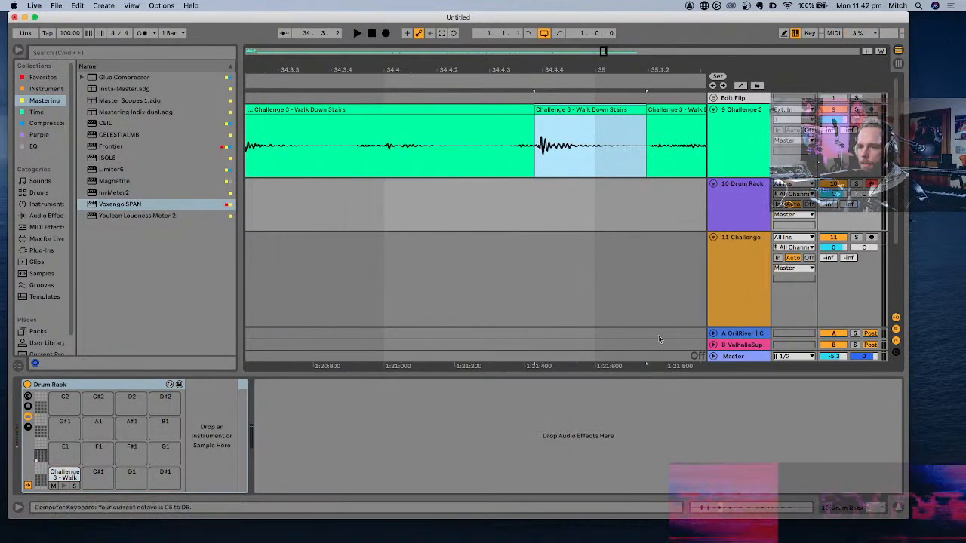
key(super+z)
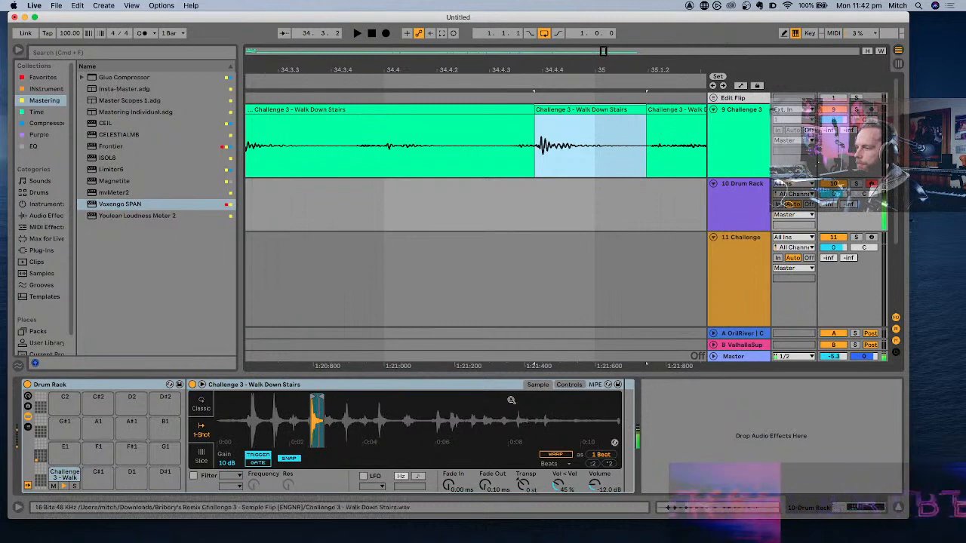
- Enable the footstep's pitch envelope with amount +14 st, decay 59.2 ms and sustain -1.9%, and compare the sound with it off and on
click(570, 385)
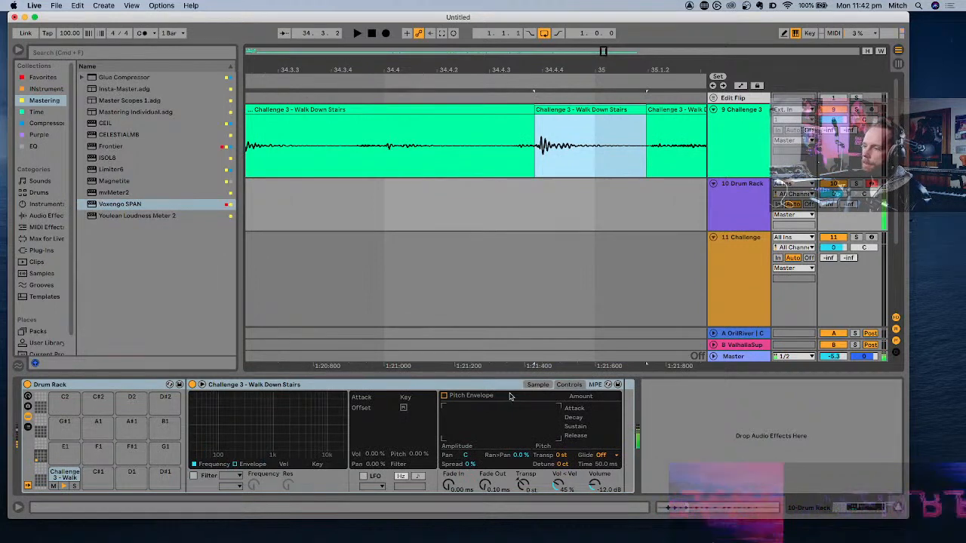
click(444, 396)
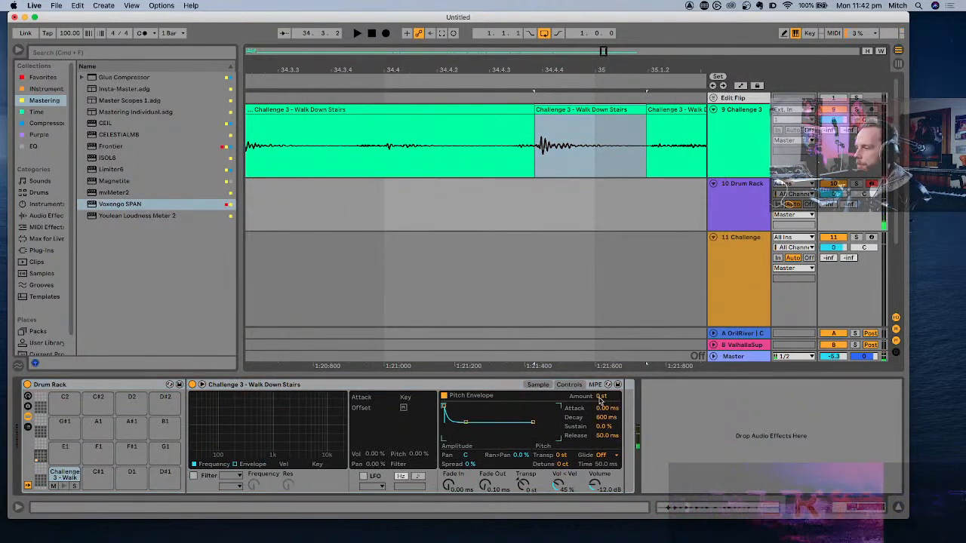
drag(606, 396, 606, 391)
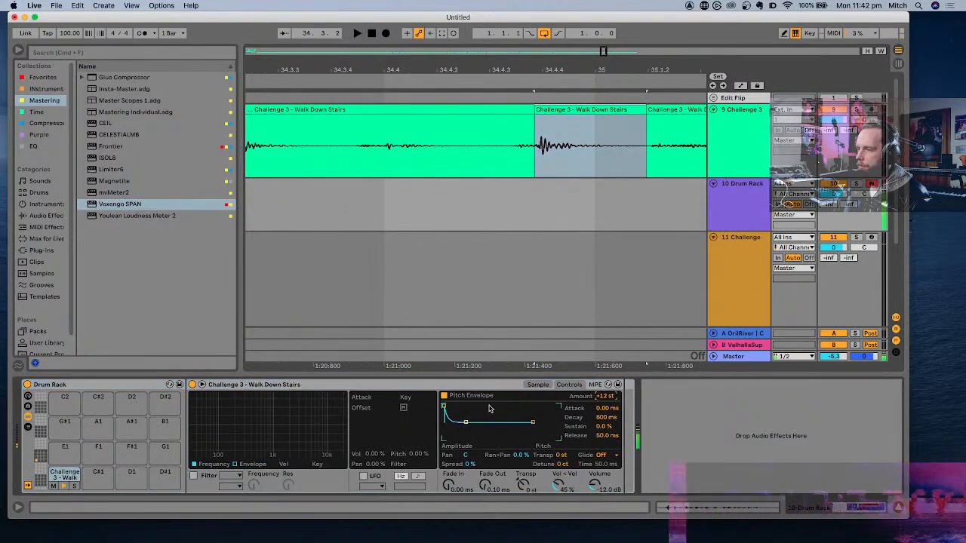
mouse_move(466, 425)
mouse_down()
mouse_move(456, 423)
mouse_move(475, 421)
mouse_move(457, 422)
mouse_up()
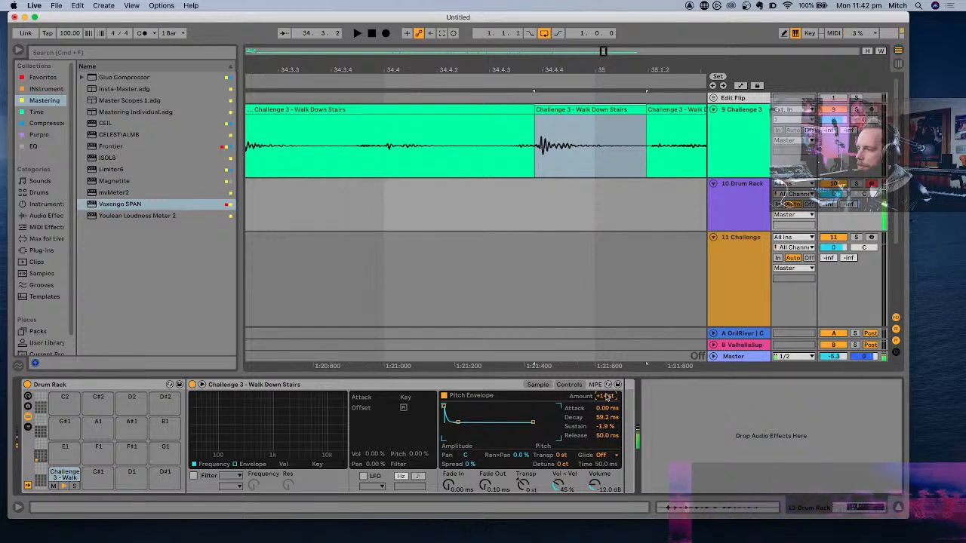
click(444, 396)
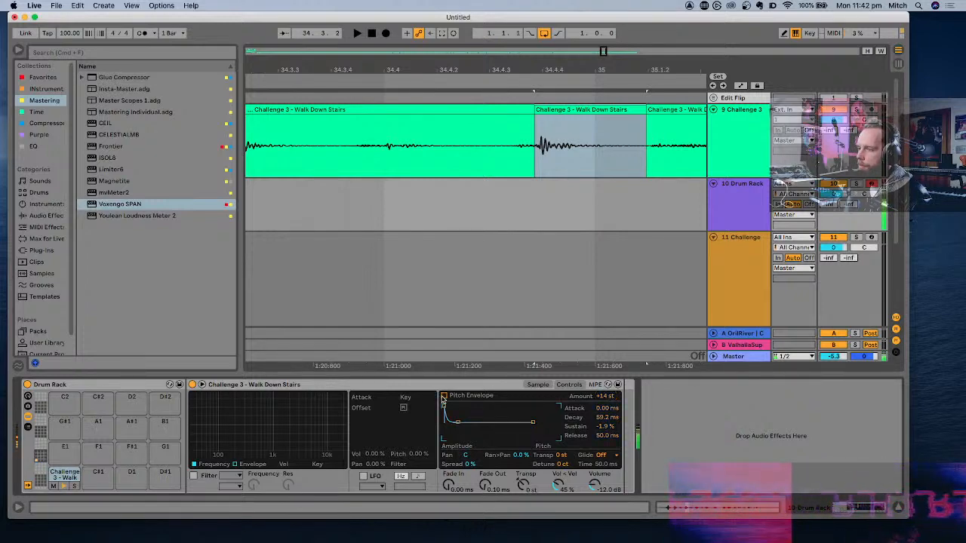
click(444, 396)
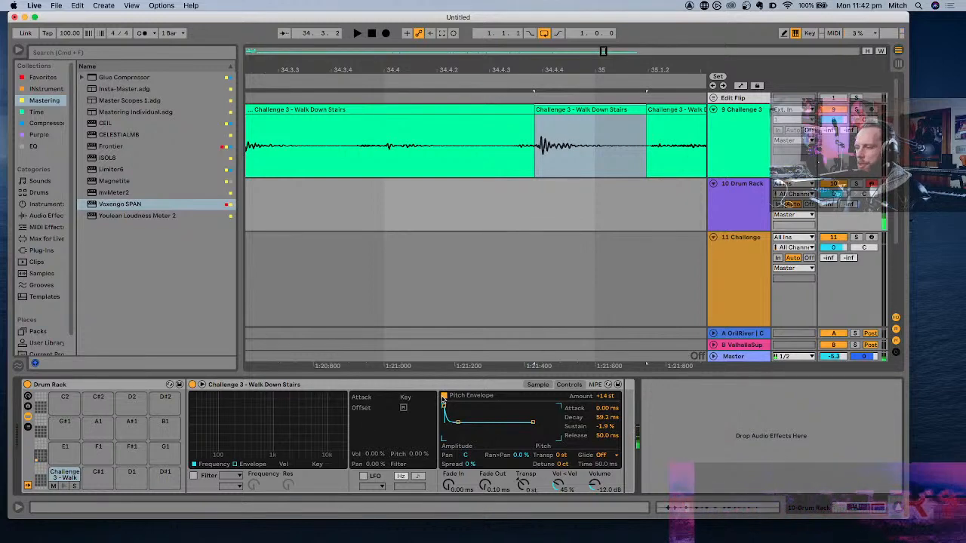
- Enable the footstep's filter, transpose the sample to -6 st and set the pitch envelope amount to +19 st
click(193, 476)
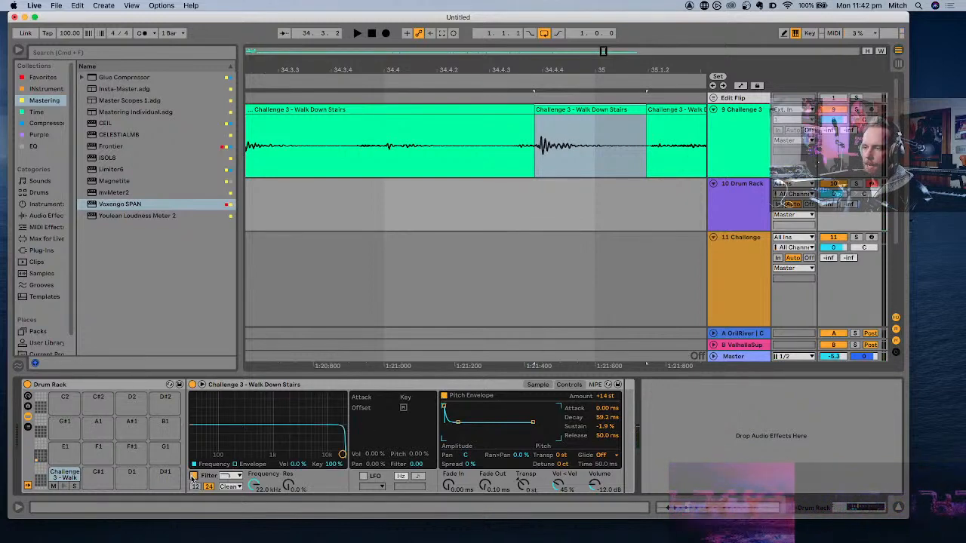
drag(523, 484, 522, 489)
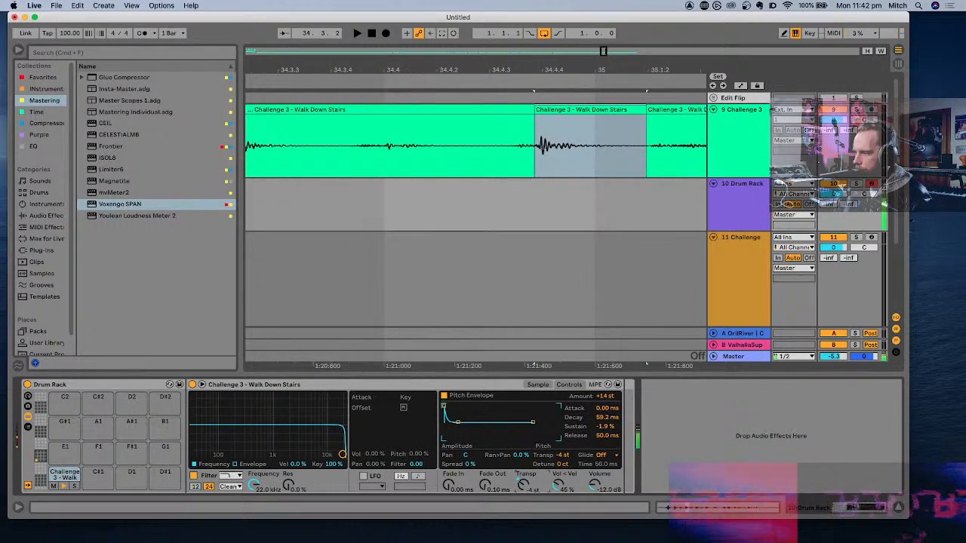
drag(607, 397, 607, 394)
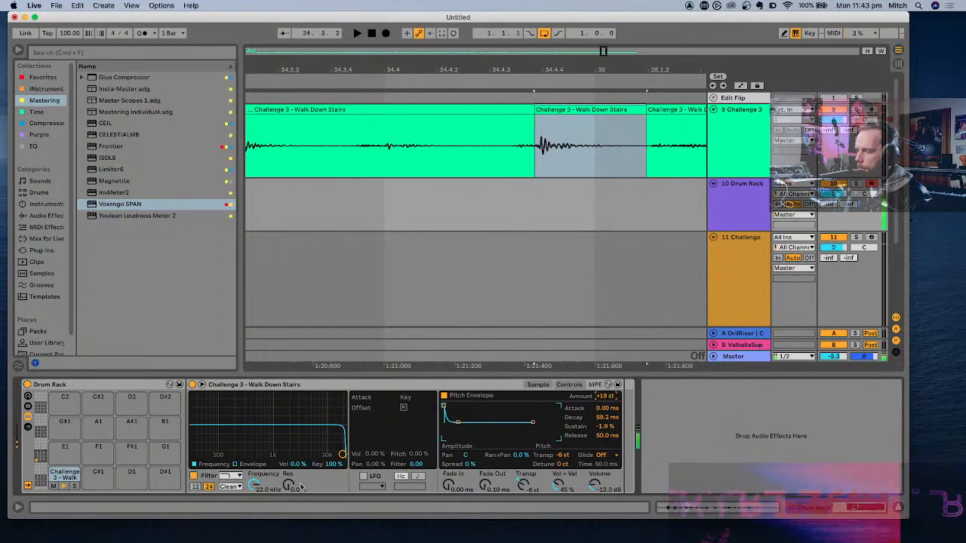
- Try sweeping the footstep's low-pass cutoff down to 339 Hz and 30 Hz and back to 22 kHz, with resonance at 5.2%
drag(342, 454, 249, 449)
click(731, 215)
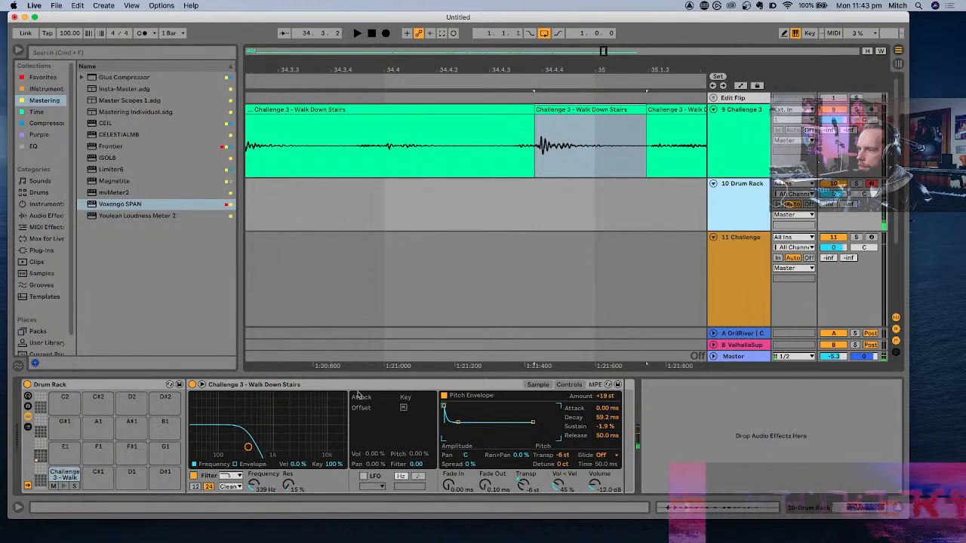
drag(255, 487, 255, 520)
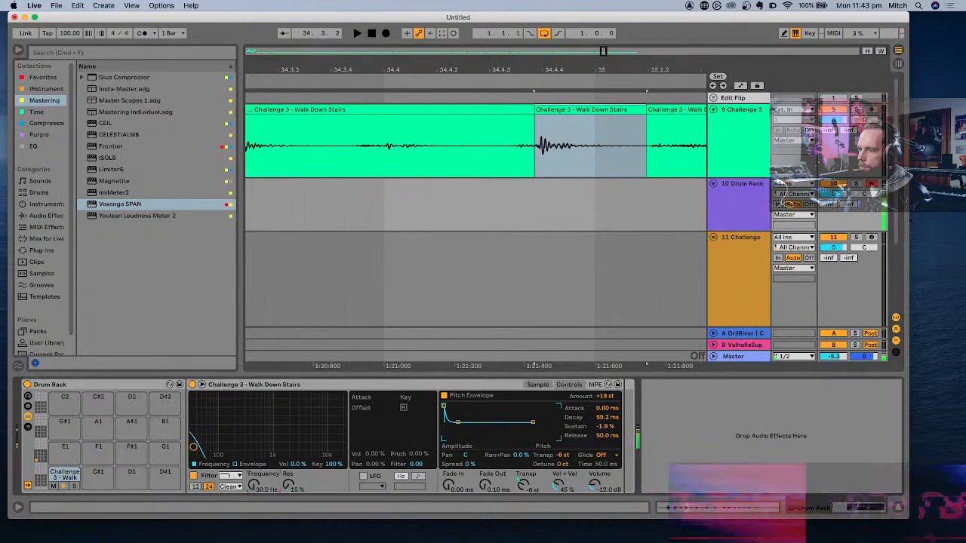
drag(255, 487, 255, 445)
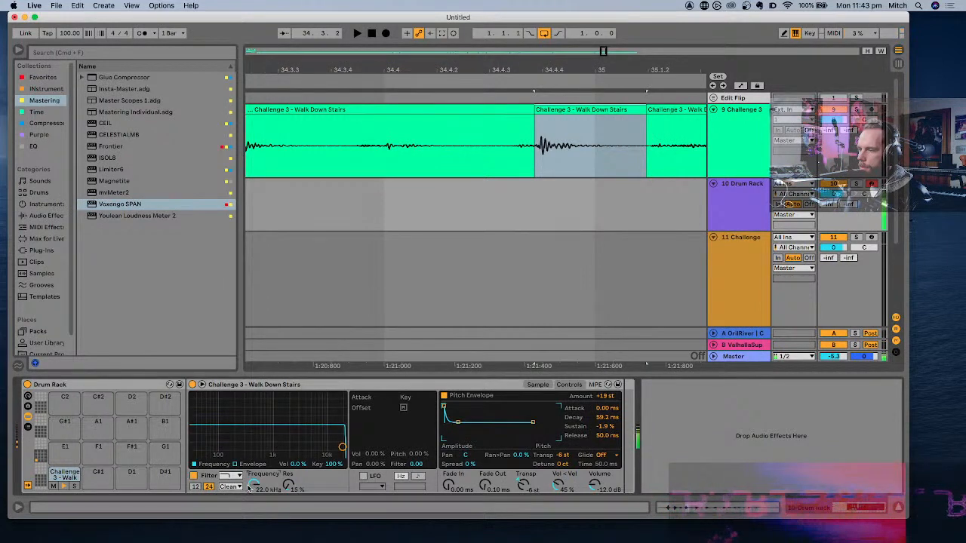
click(104, 474)
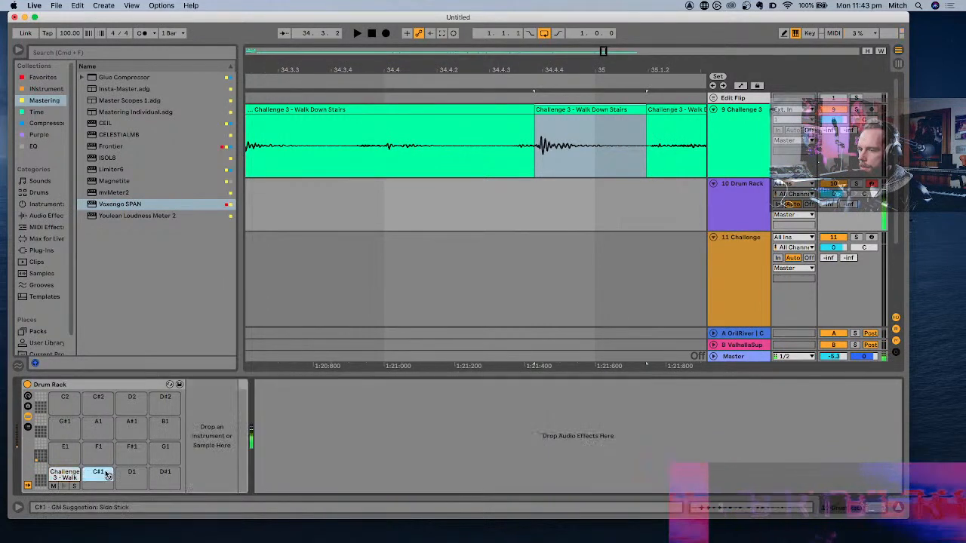
click(67, 474)
mouse_move(340, 445)
mouse_down()
mouse_move(200, 448)
mouse_move(341, 454)
mouse_up()
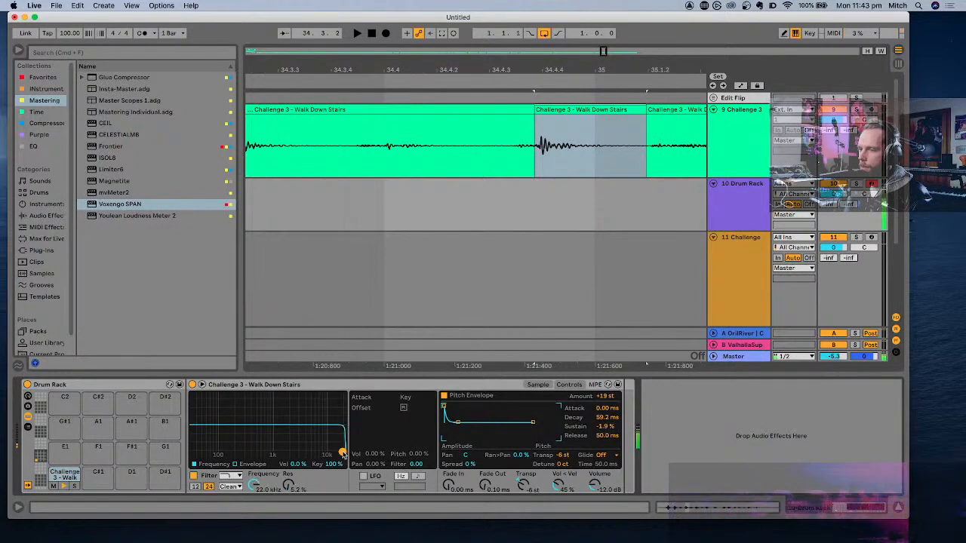
- Try the band-pass filter type on the footstep, return to low-pass, and bring the cutoff to 30 Hz with resonance at 0%
click(538, 385)
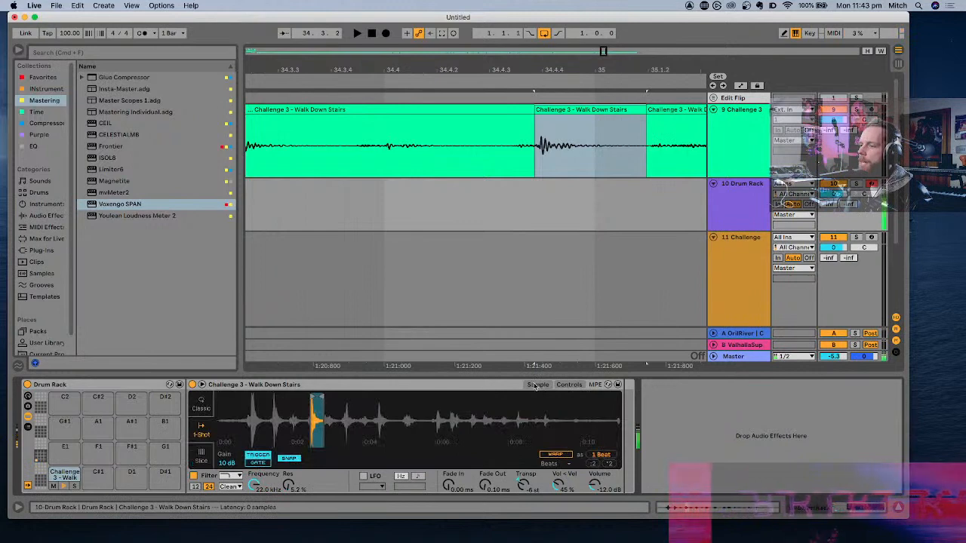
mouse_move(255, 485)
mouse_down()
mouse_move(254, 540)
mouse_move(254, 485)
mouse_up()
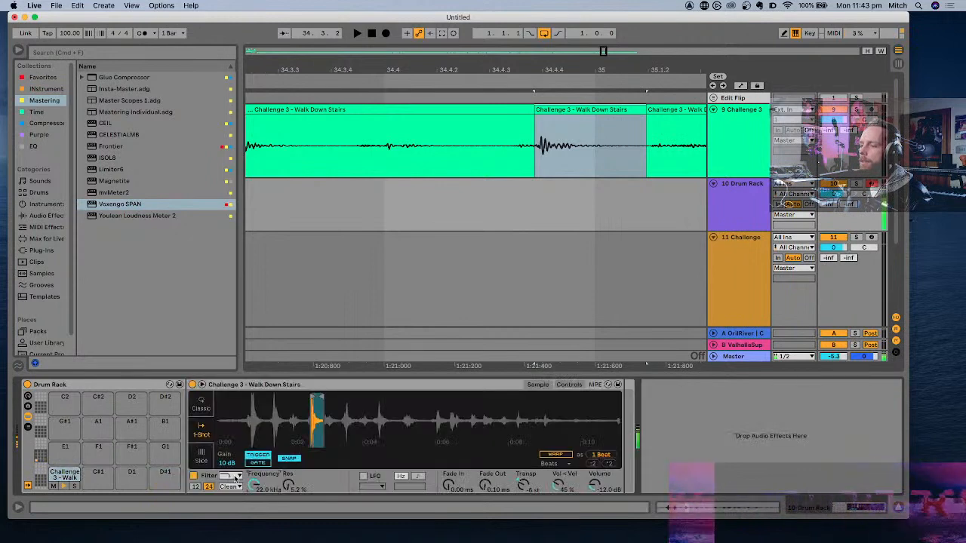
click(235, 477)
click(227, 503)
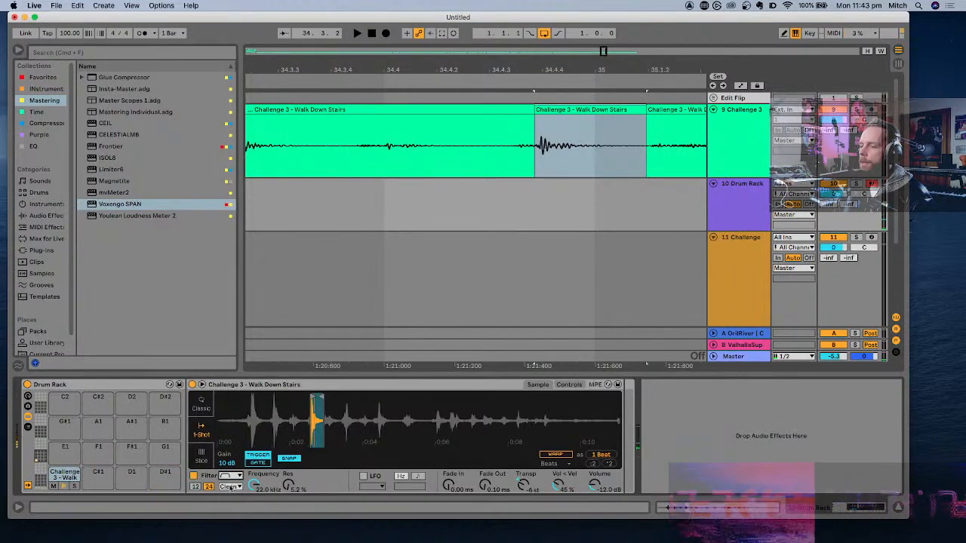
click(234, 477)
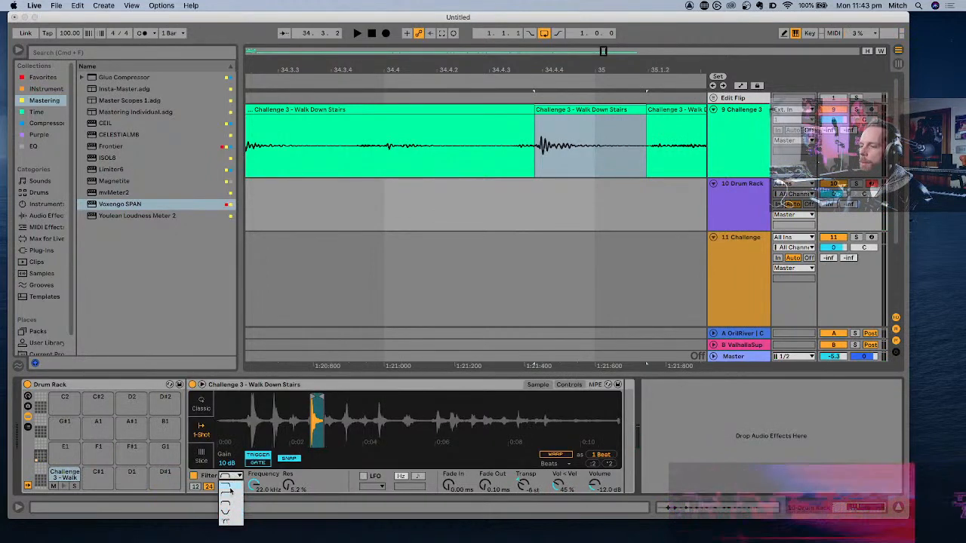
click(231, 486)
drag(261, 485, 261, 533)
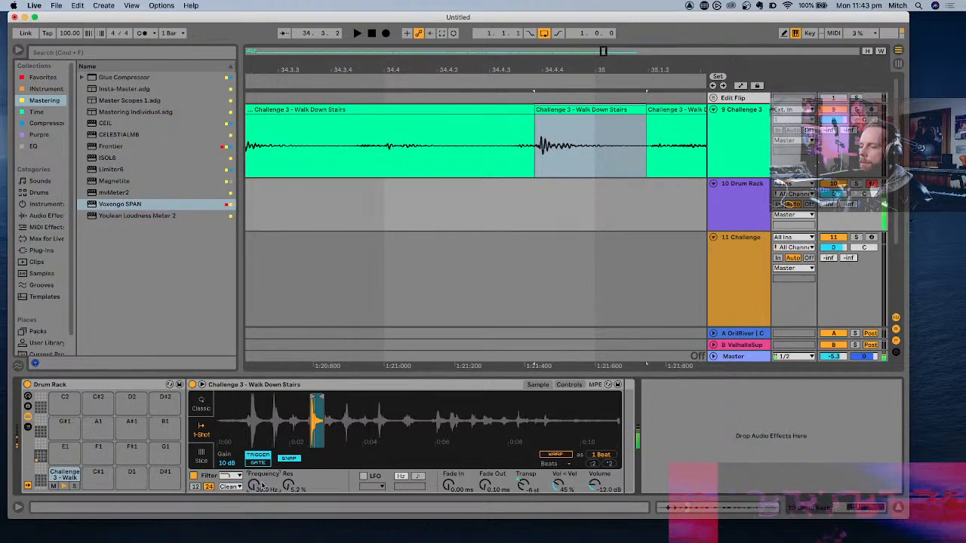
drag(289, 483, 289, 504)
- Try the OSR filter circuit on the footstep with 8.19 dB drive, sweeping cutoff and resonance down to about 79 Hz and 37%
click(230, 487)
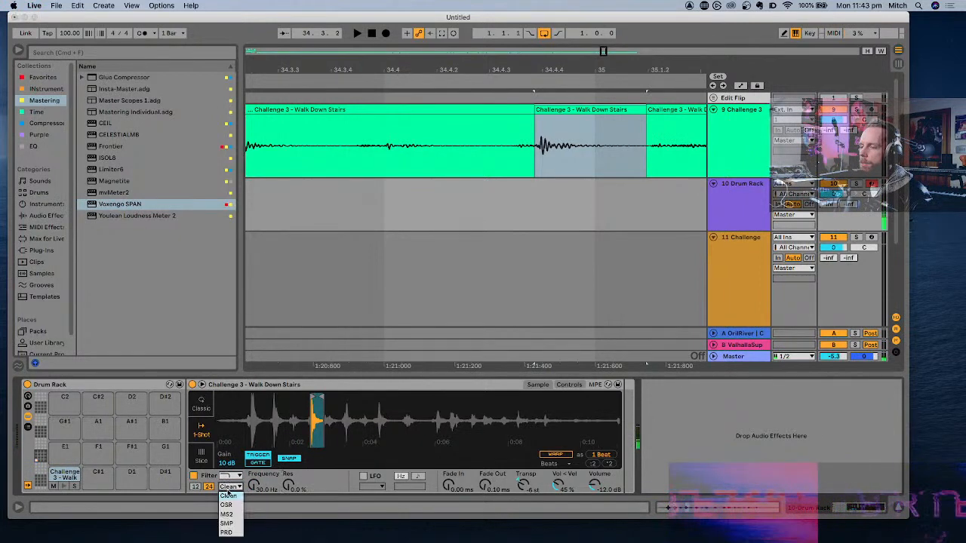
click(227, 504)
drag(254, 485, 255, 456)
drag(316, 484, 316, 473)
mouse_move(260, 486)
mouse_down()
mouse_move(259, 507)
mouse_move(260, 480)
mouse_up()
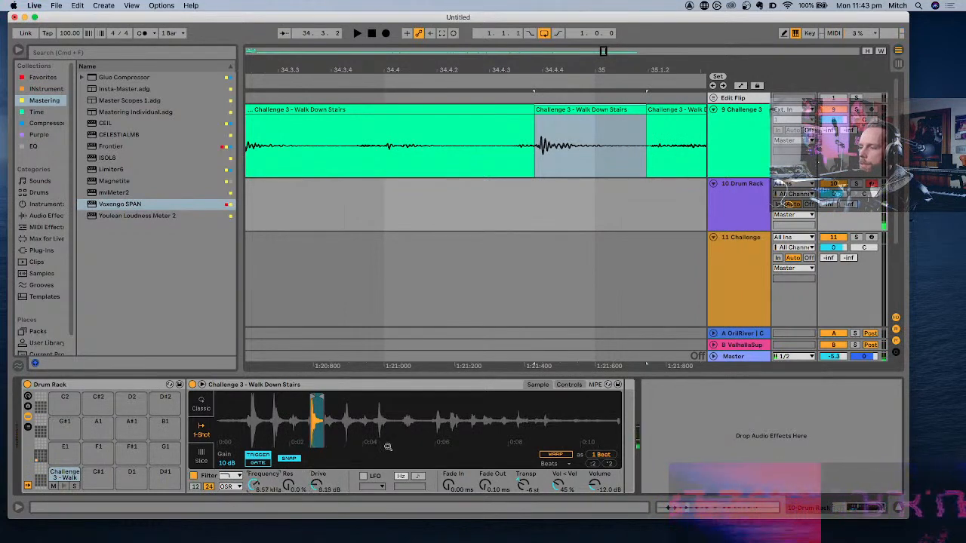
click(569, 385)
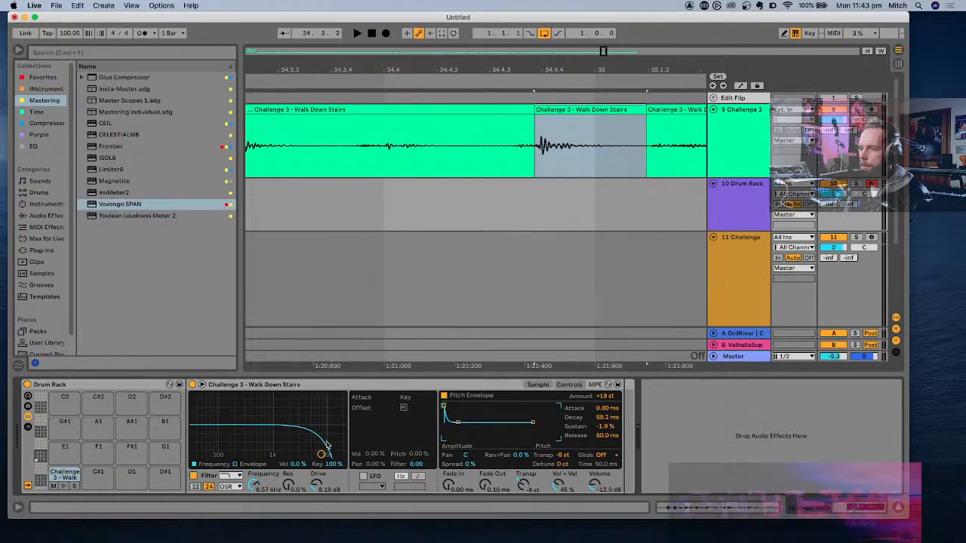
drag(321, 454, 282, 430)
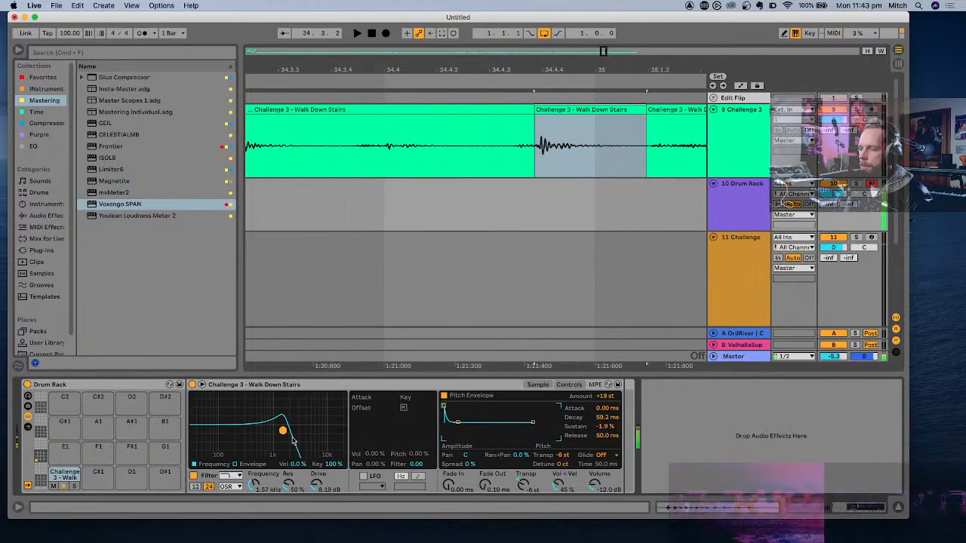
drag(283, 431, 204, 435)
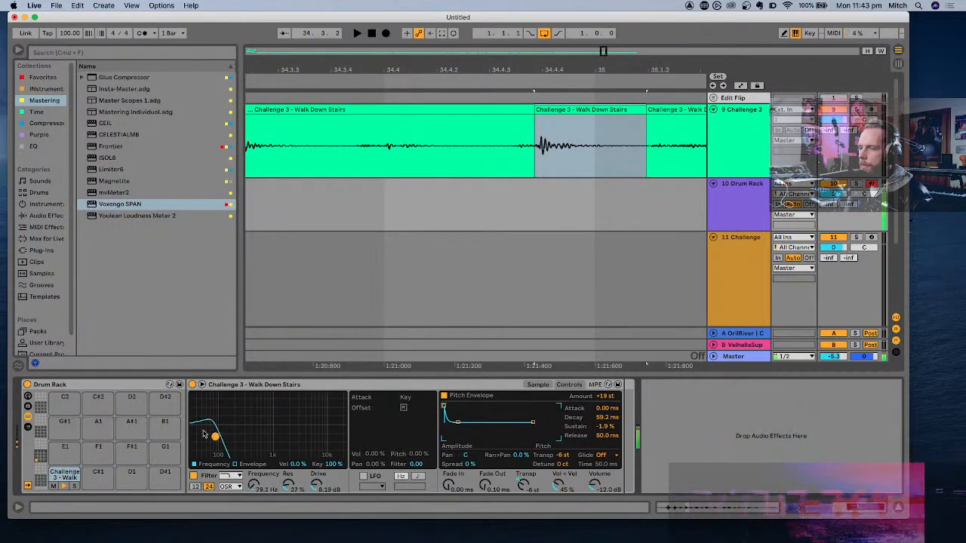
- Replace the existing Drum Rack with a fresh one and load the footstep slice onto its C1 pad
click(133, 386)
key(Delete)
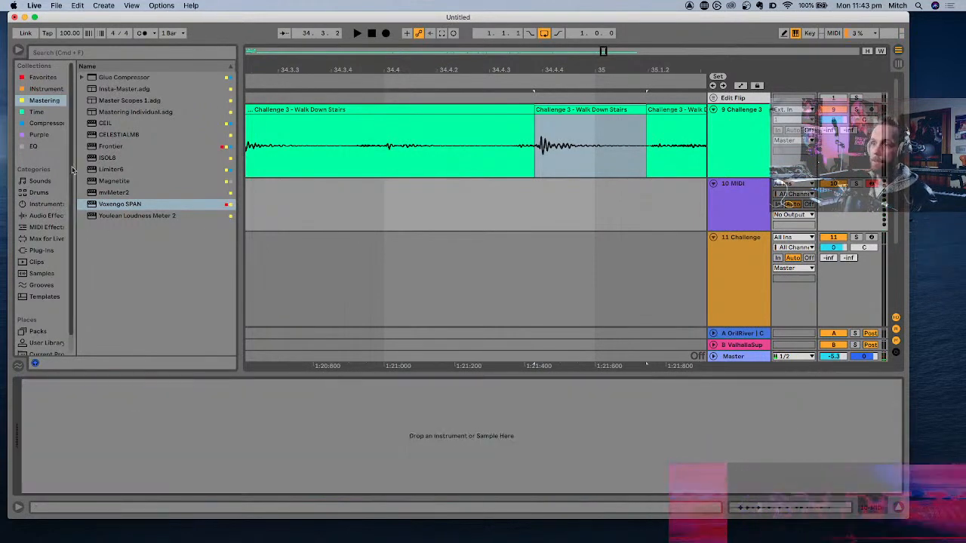
click(42, 205)
double_click(115, 100)
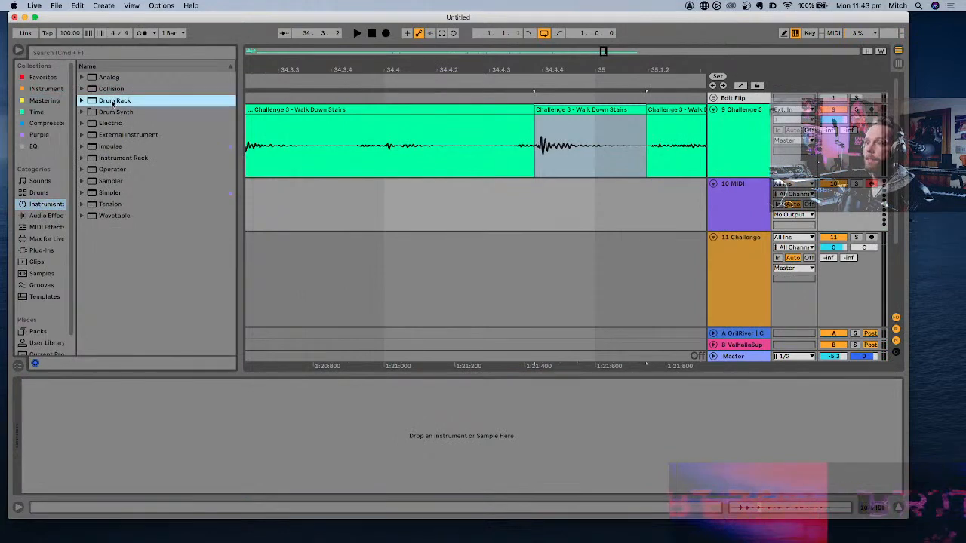
drag(607, 114, 65, 474)
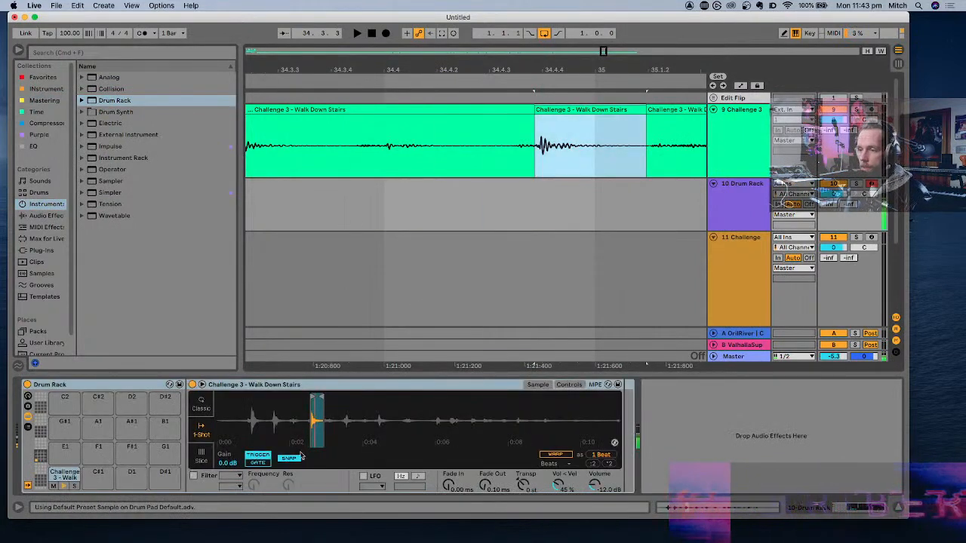
- Enable the footstep's filter and normalize the sample's volume
click(194, 475)
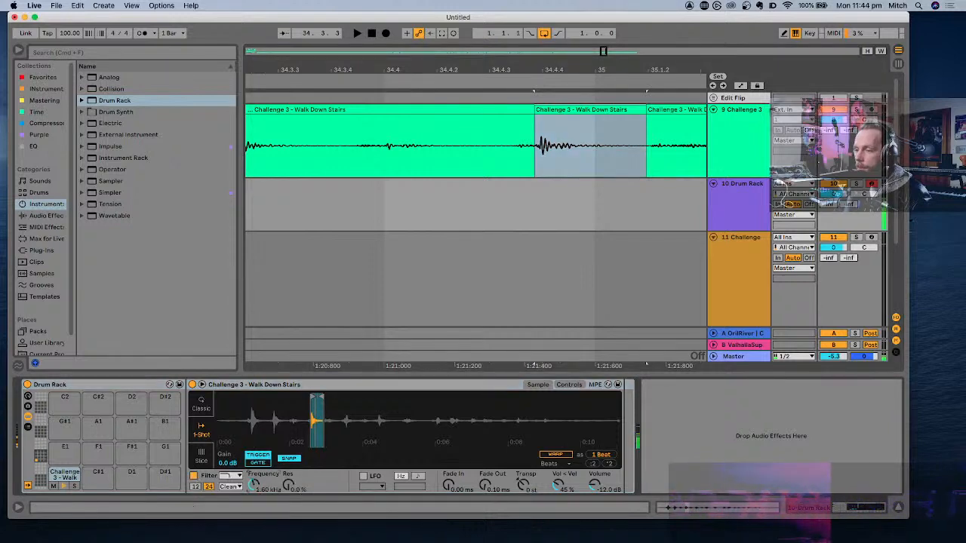
right_click(324, 427)
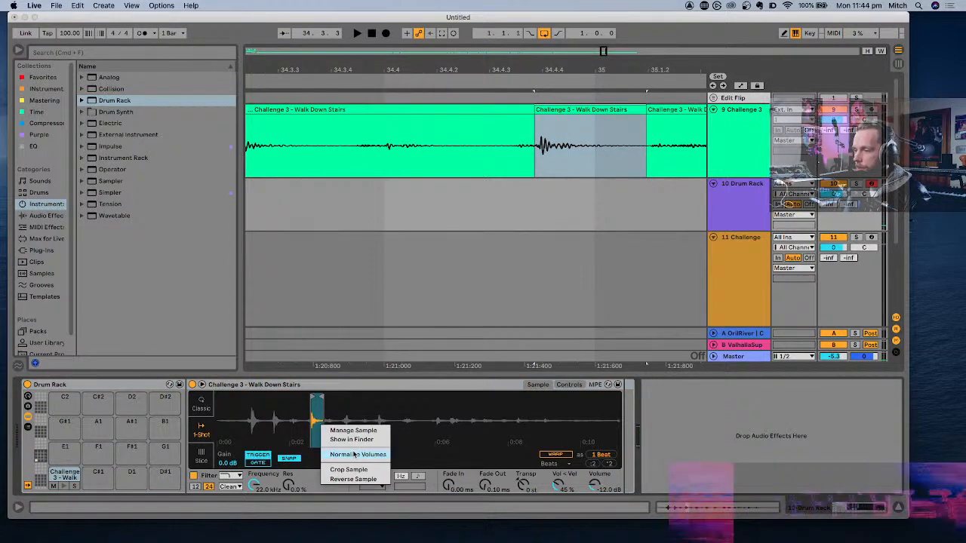
click(354, 454)
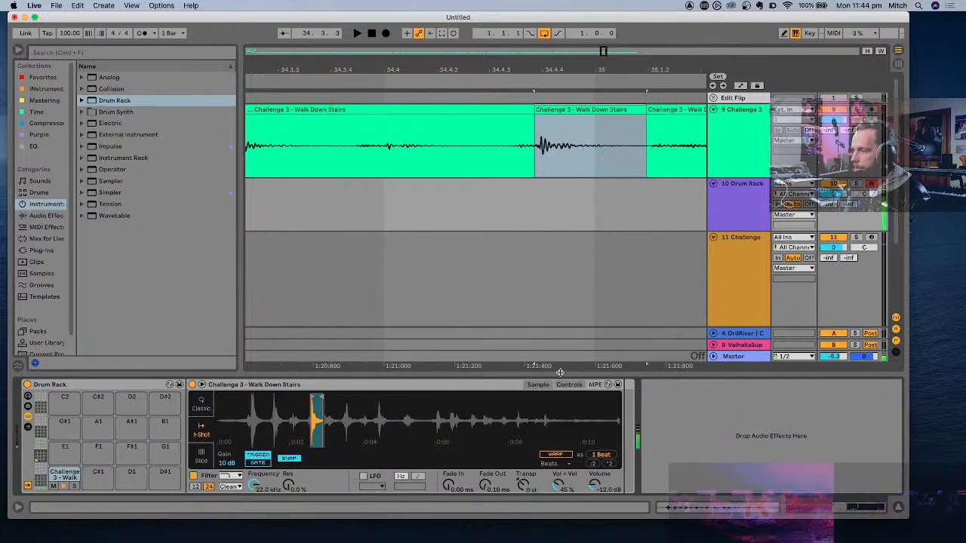
- Switch the footstep's low-pass filter to the MS2 circuit with cutoff 257 Hz, resonance 57% and drive 16.2 dB
drag(257, 486, 258, 527)
click(231, 487)
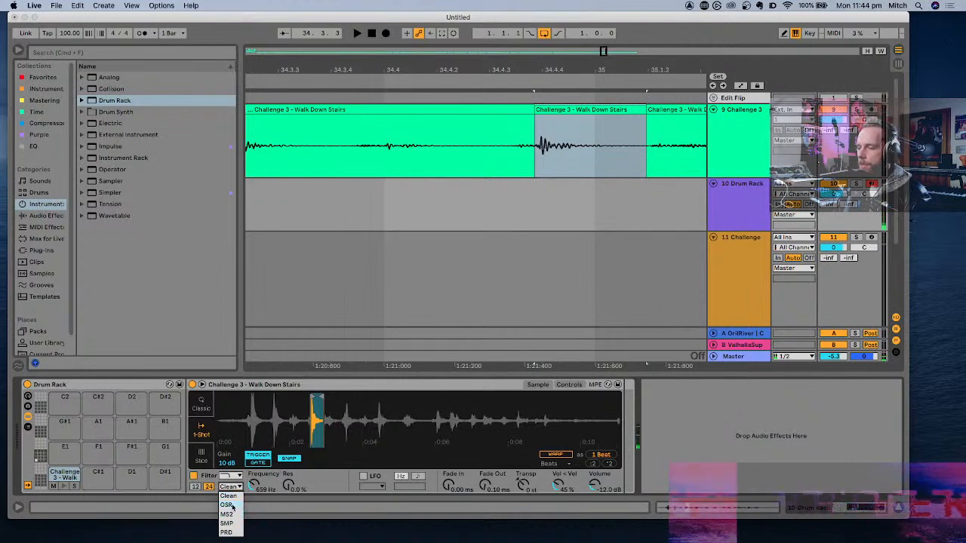
click(228, 514)
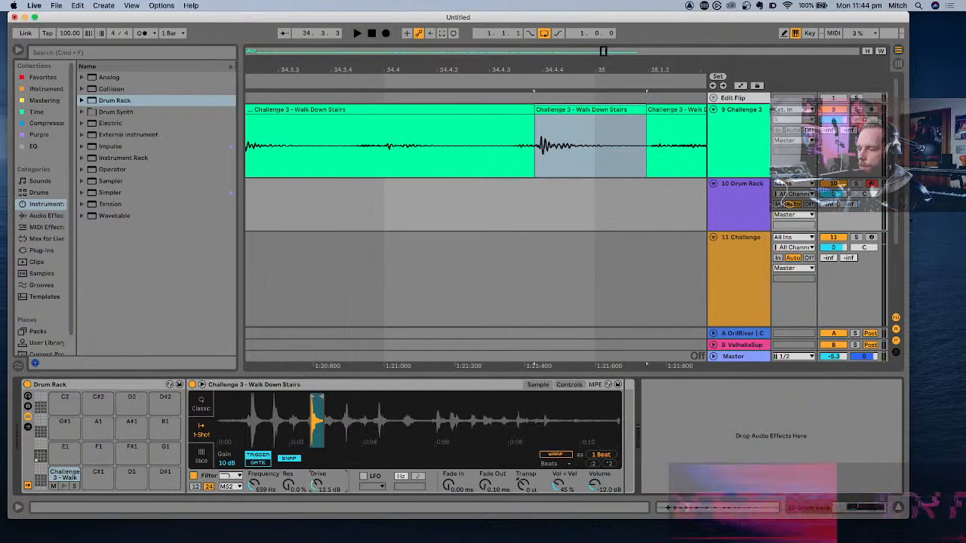
drag(316, 485, 288, 458)
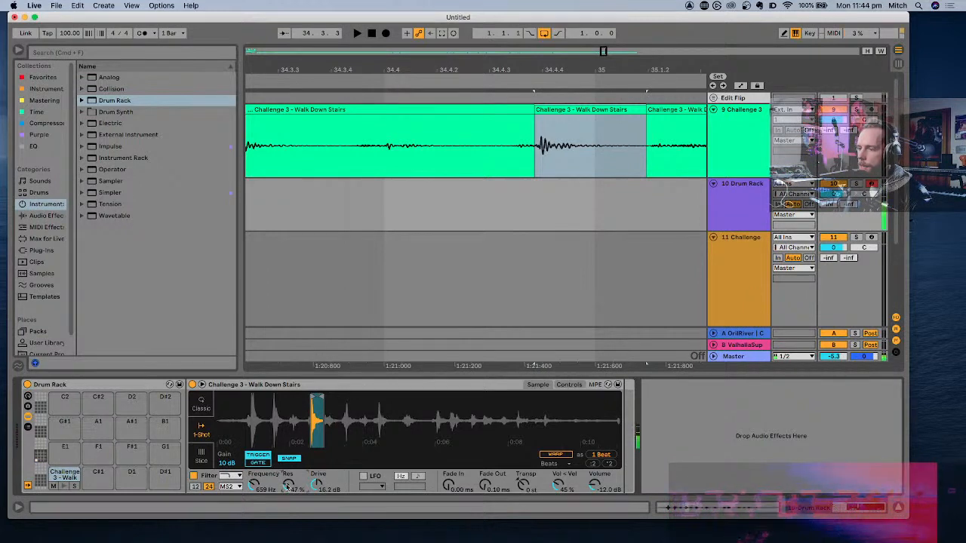
drag(257, 485, 257, 482)
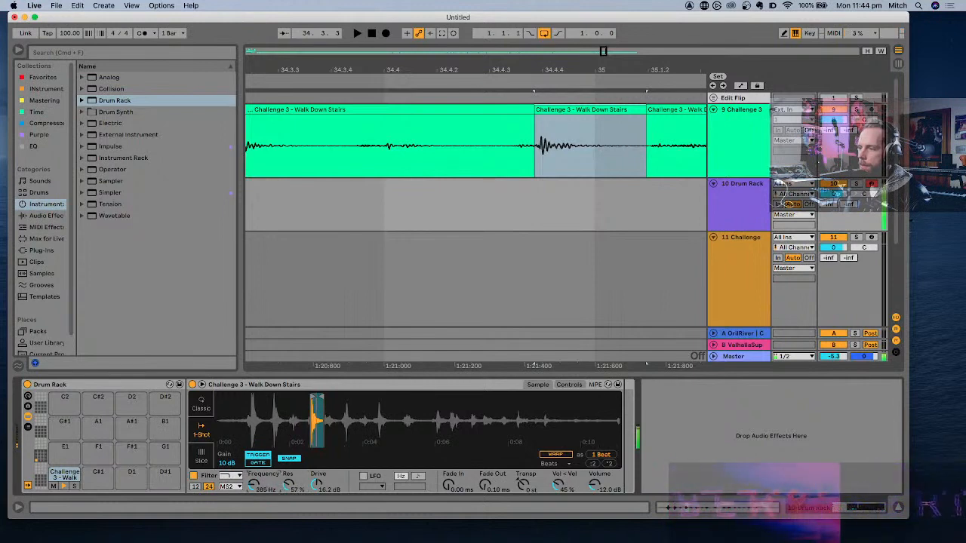
- Enable the footstep's filter envelope with amount 57 and decay 370 ms, and set the filter resonance to 27%
click(568, 385)
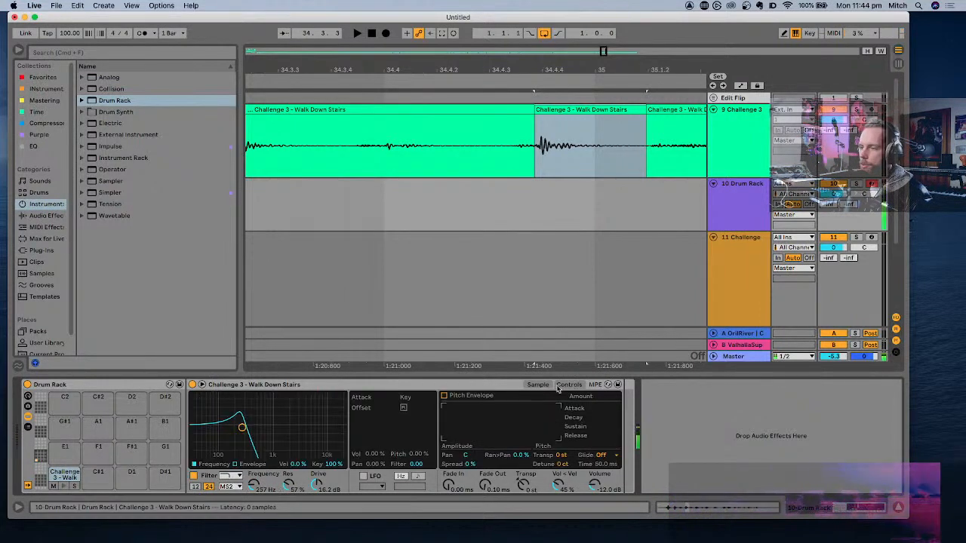
click(236, 463)
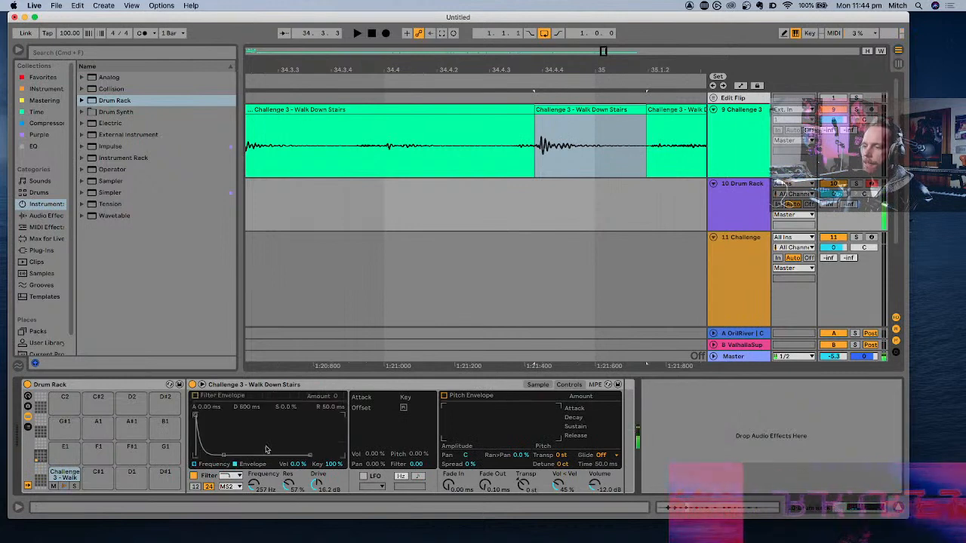
click(197, 397)
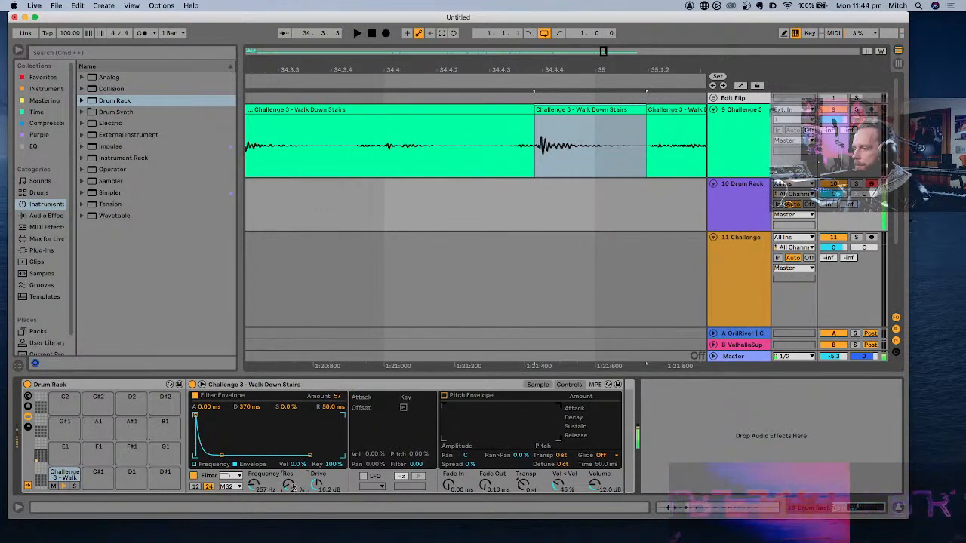
- Enable the footstep's pitch envelope with amount +8 st, decay 120 ms and sustain -1.9%, and set the filter drive to 17.3 dB
click(445, 396)
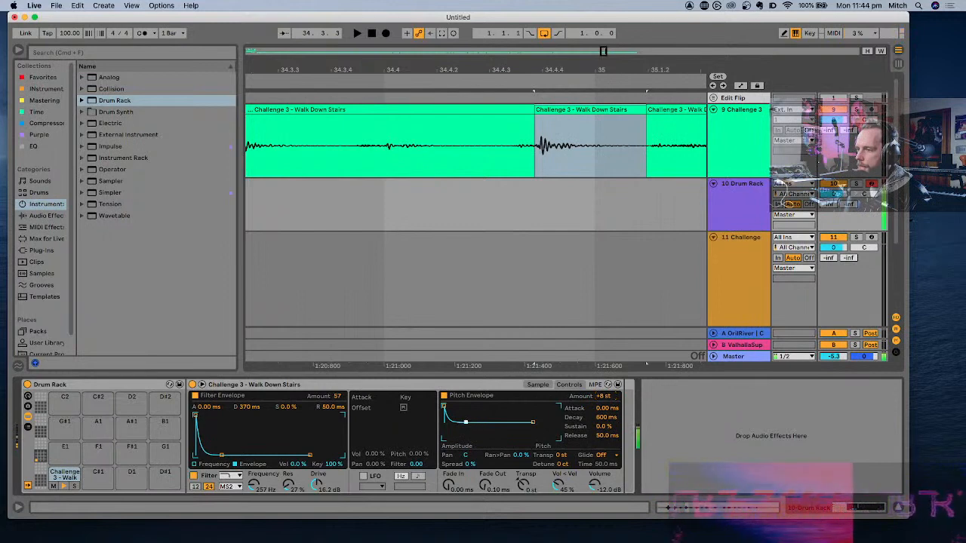
drag(466, 421, 461, 422)
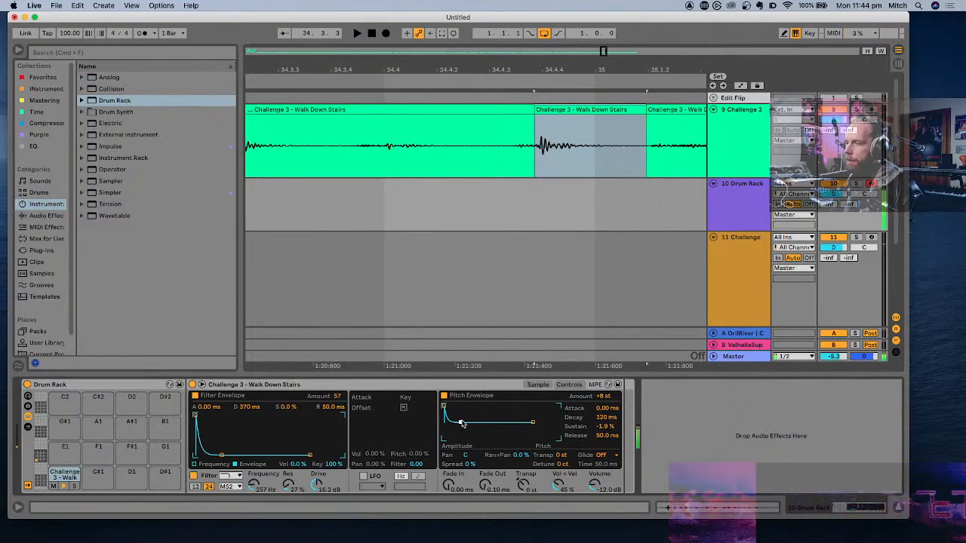
click(537, 384)
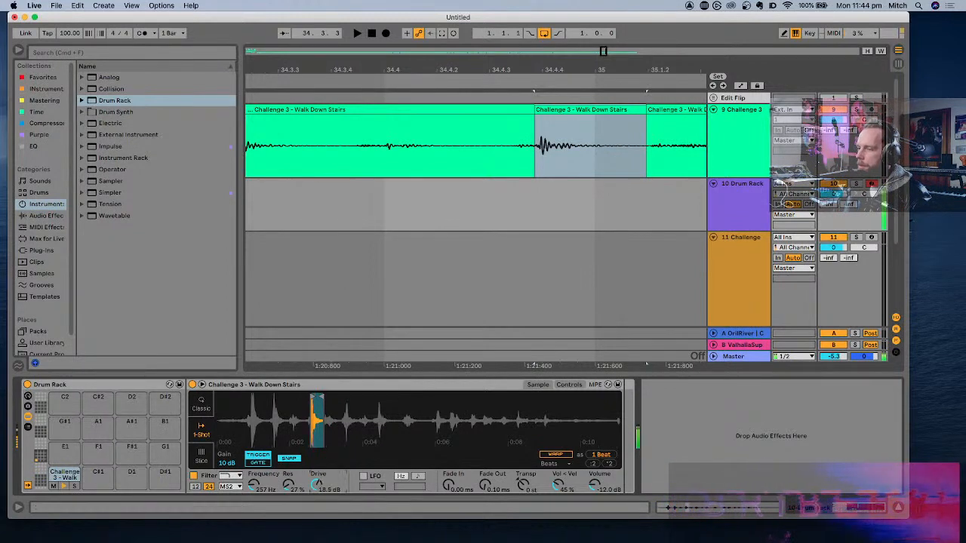
drag(317, 483, 317, 489)
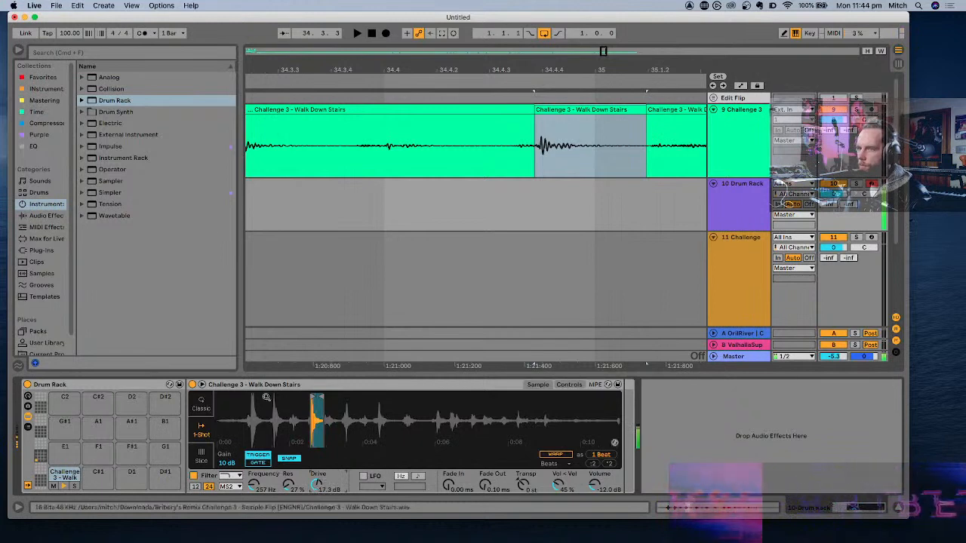
- Add the AnalogObsession LOVEND plug-in after the footstep sampler in the Drum Rack
click(54, 218)
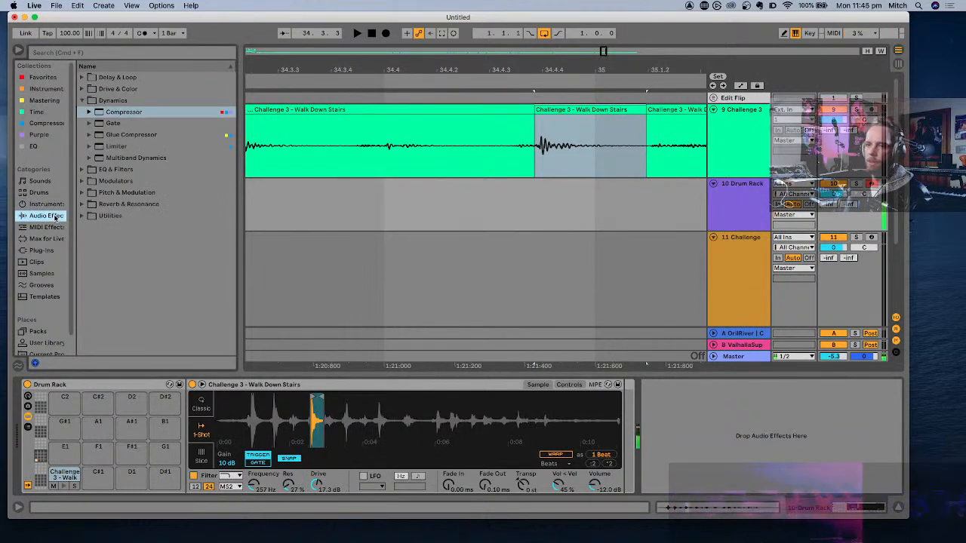
click(45, 252)
double_click(125, 217)
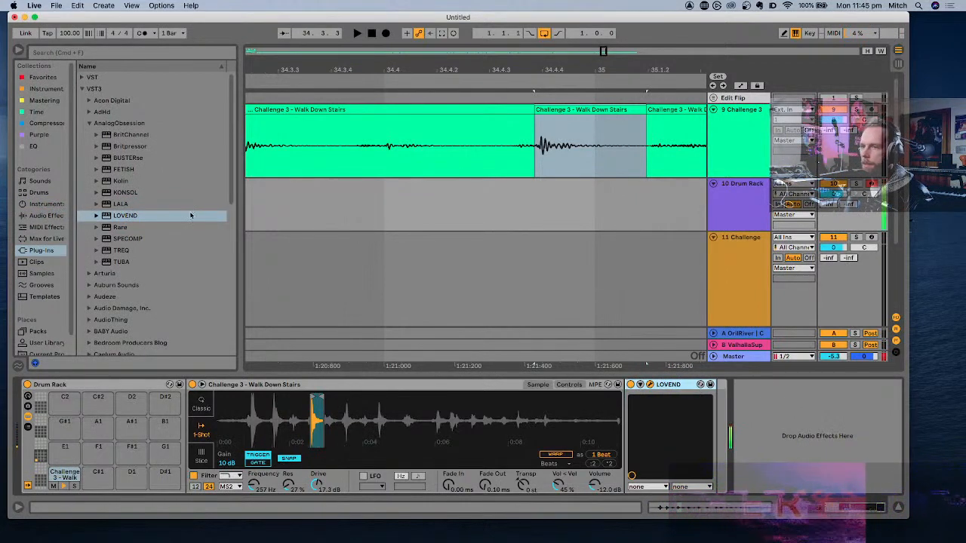
- Add a Limiter after the LOVEND plug-in in the footstep's Drum Rack chain
click(60, 79)
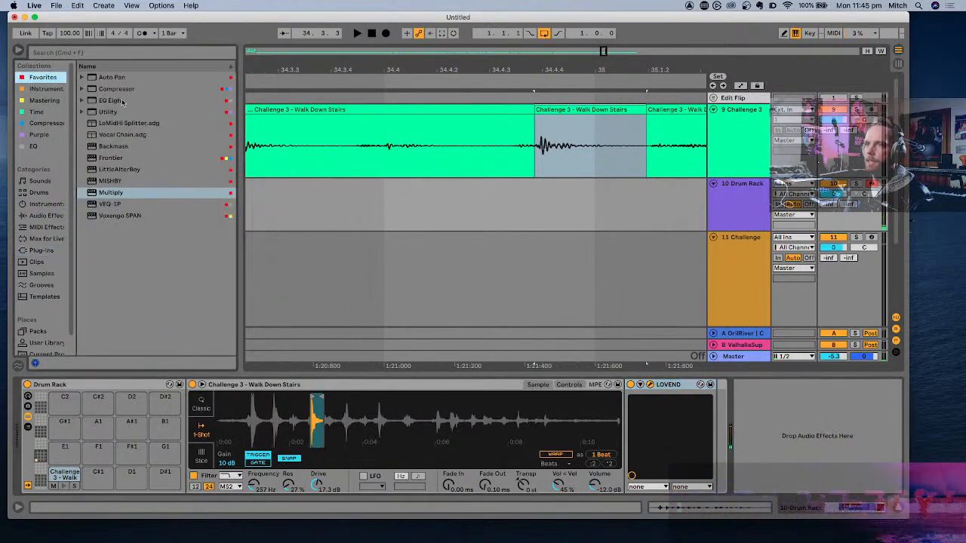
click(47, 123)
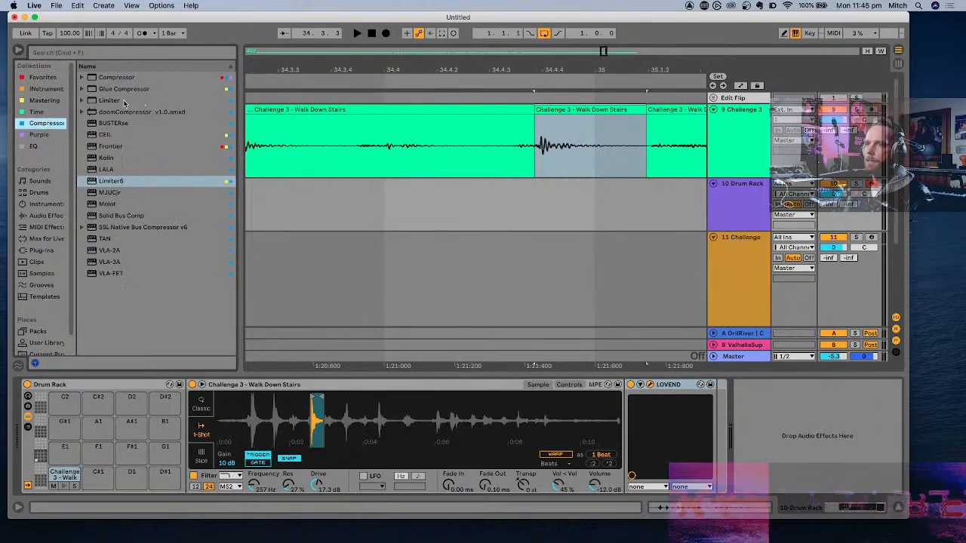
drag(124, 103, 732, 388)
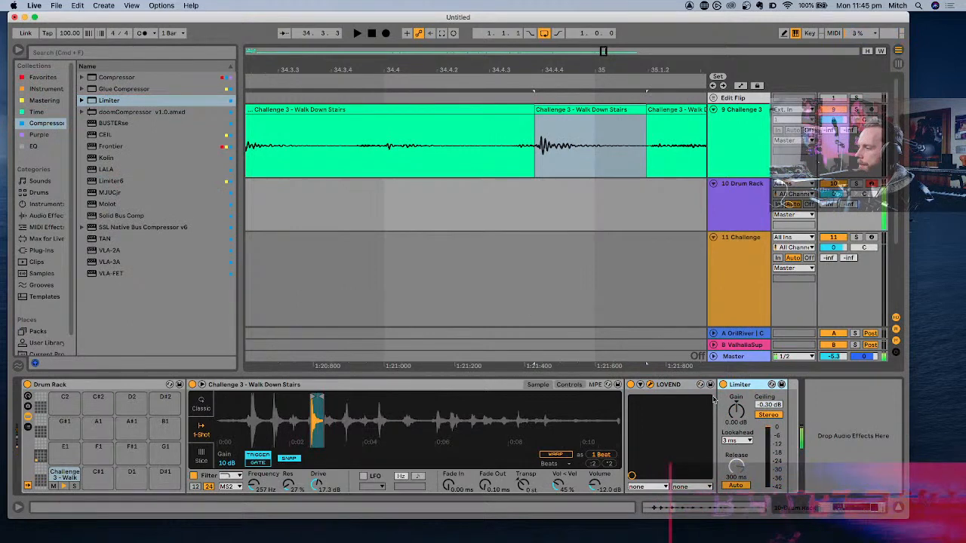
- Add a Drum Buss to the footstep's chain and place it between LOVEND and the Limiter
click(54, 217)
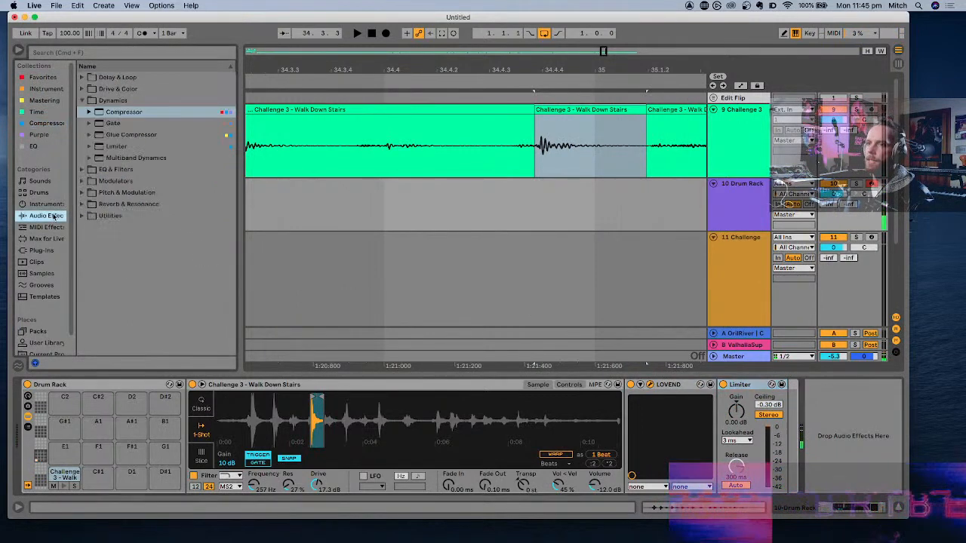
click(82, 100)
click(82, 89)
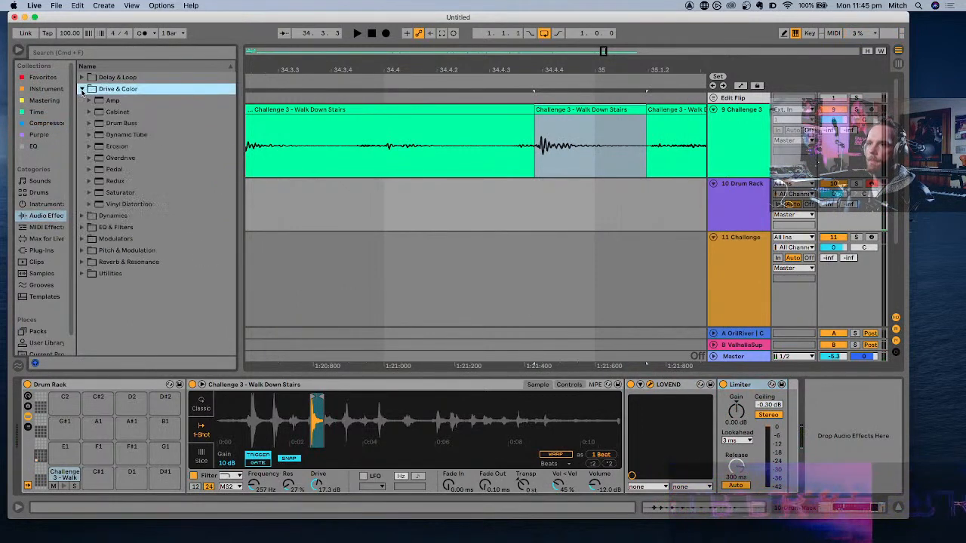
double_click(121, 123)
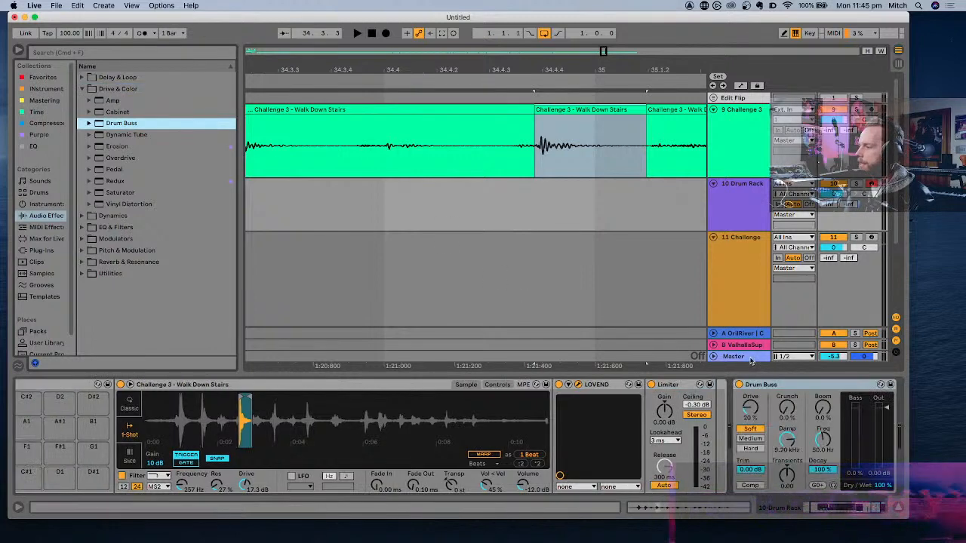
drag(715, 398, 701, 383)
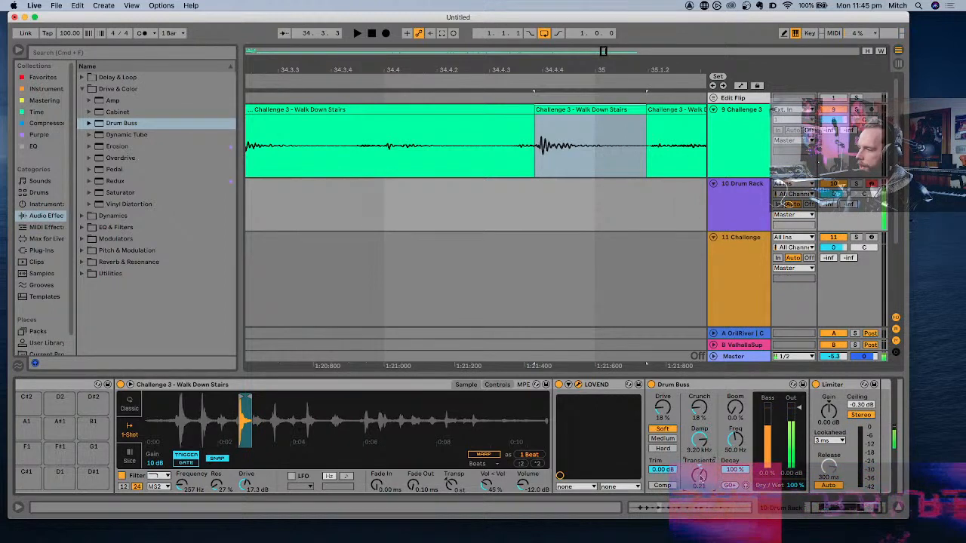
- Set the Drum Buss drive to 4.8% with Soft distortion and enable its compressor
click(663, 438)
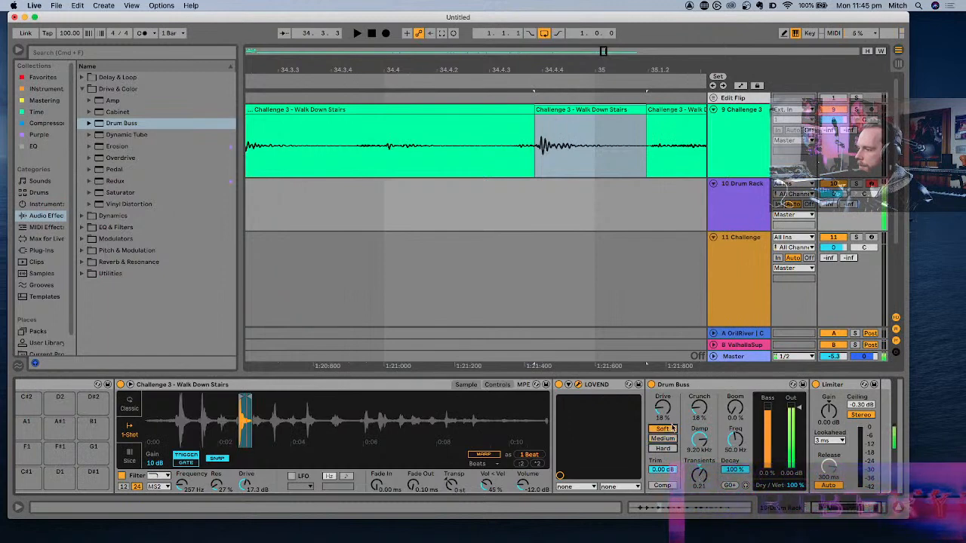
drag(666, 411, 667, 433)
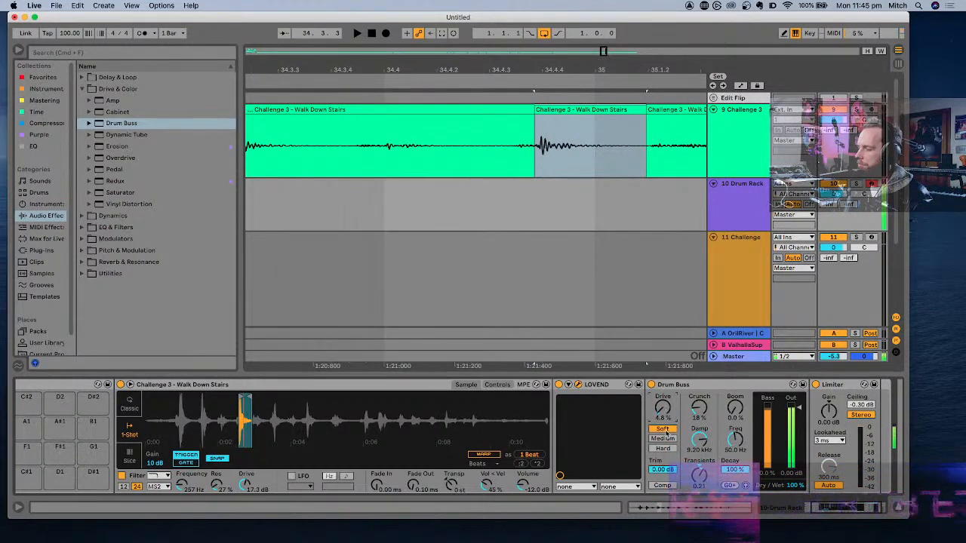
click(664, 485)
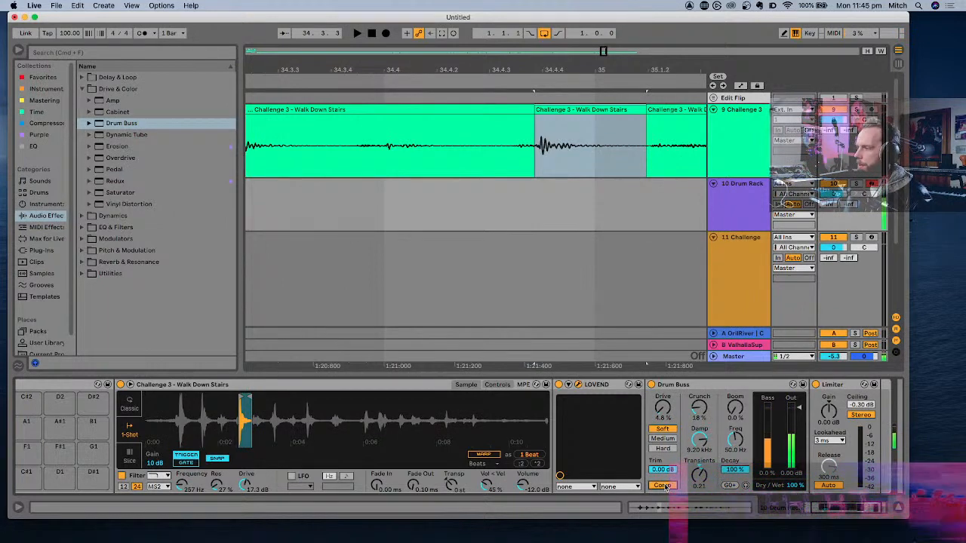
click(664, 485)
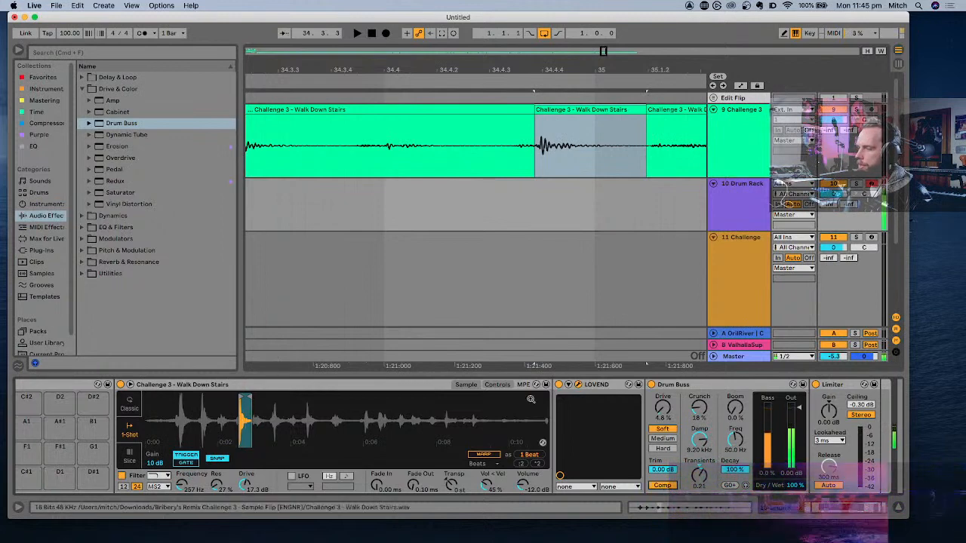
- Audition the Walk Down Stairs footstep just after 34.2 and split it, from its lead-in to its tail, into its own clip
scroll(573, 423, right, 3)
scroll(531, 402, left, 3)
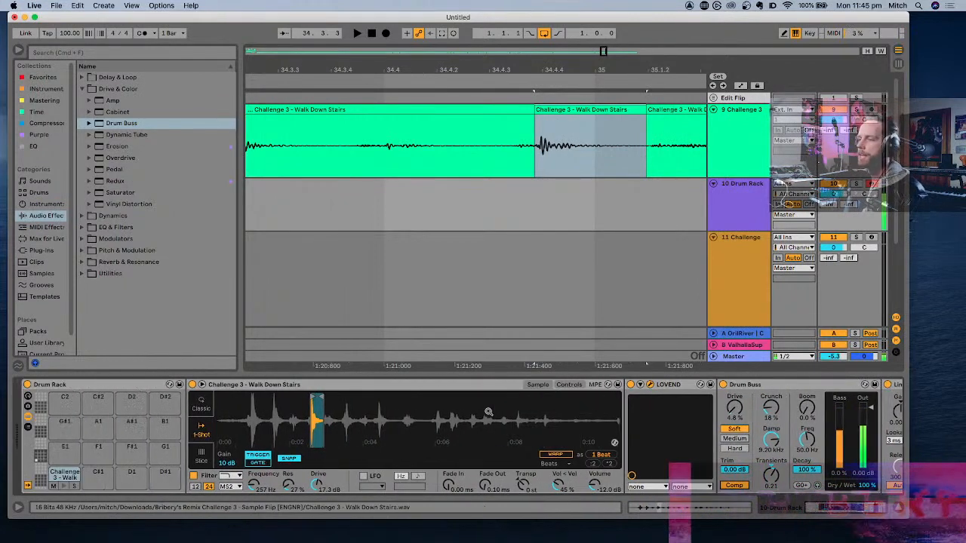
scroll(601, 181, down, 5)
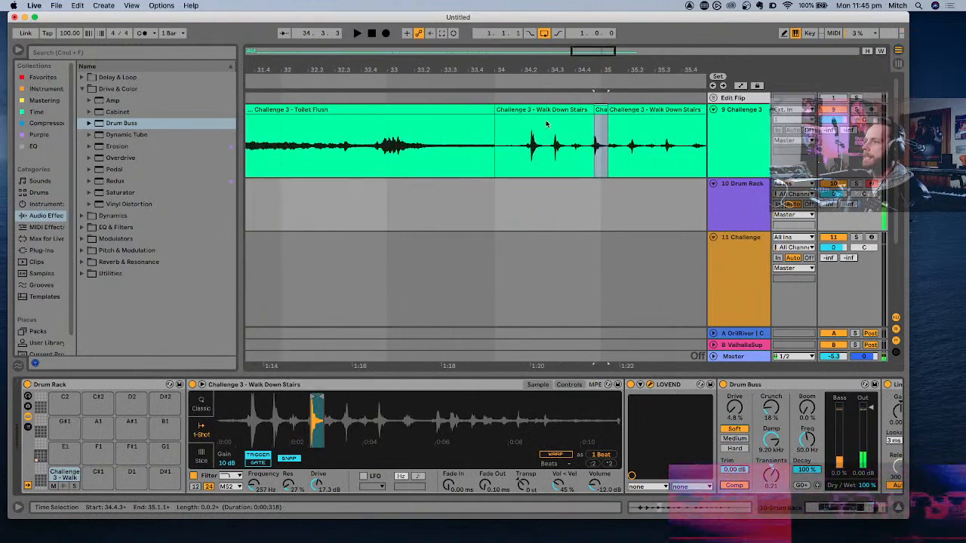
click(525, 141)
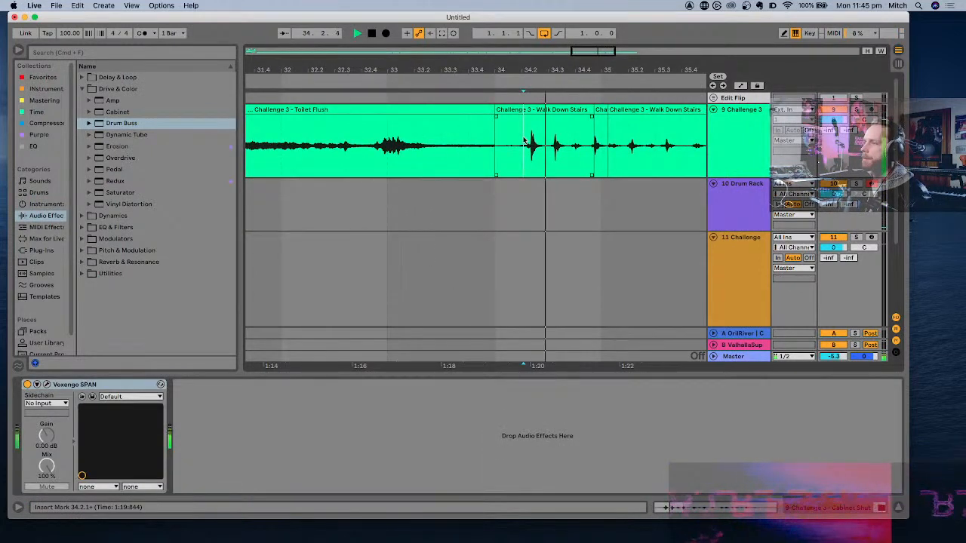
scroll(524, 141, up, 5)
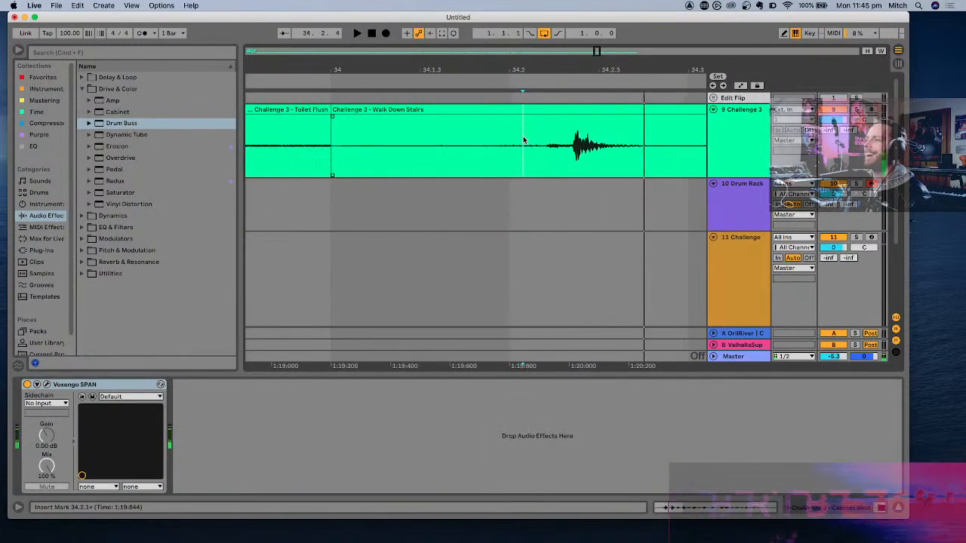
click(574, 141)
key(space)
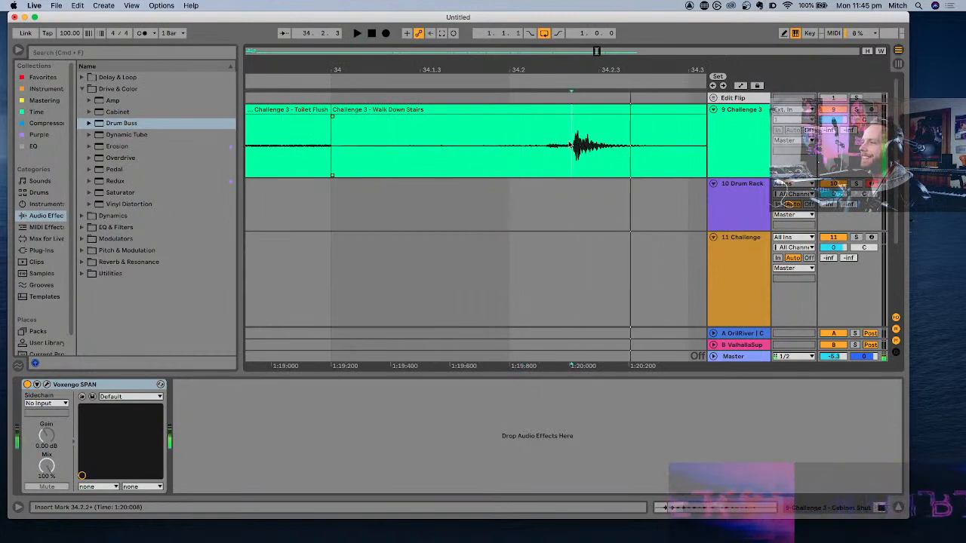
click(555, 145)
click(546, 143)
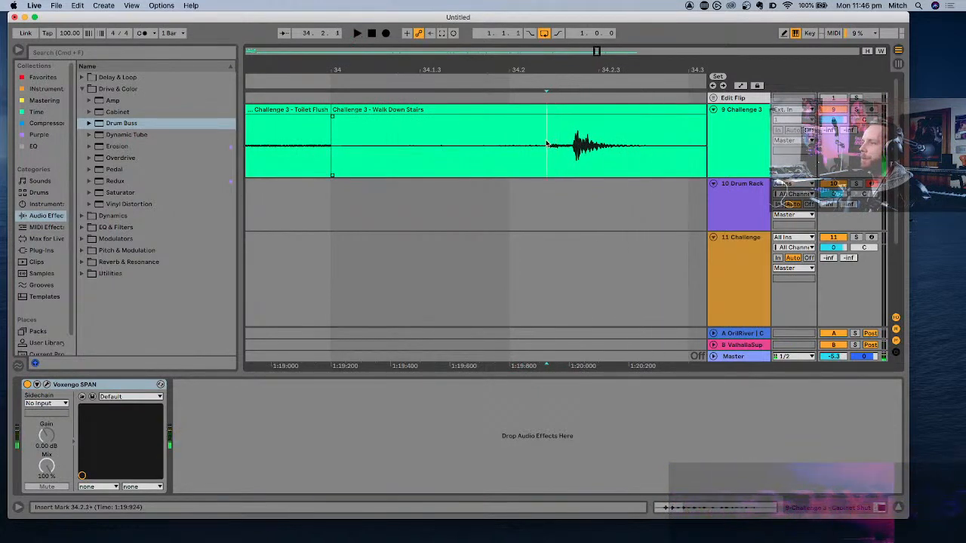
key(space)
drag(546, 143, 658, 143)
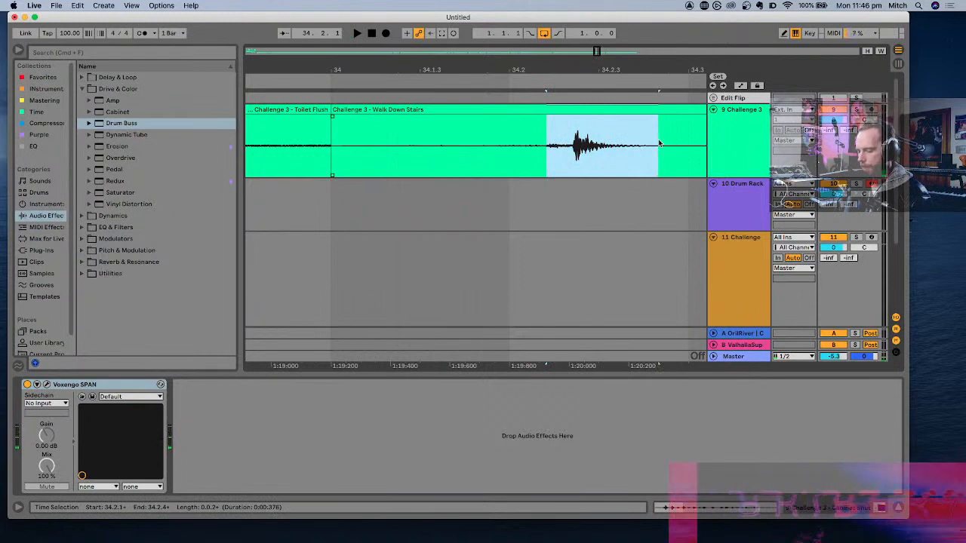
key(super+e)
- Load the newly split footstep clip onto the C#1 pad of the Drum Rack and audition it
click(731, 218)
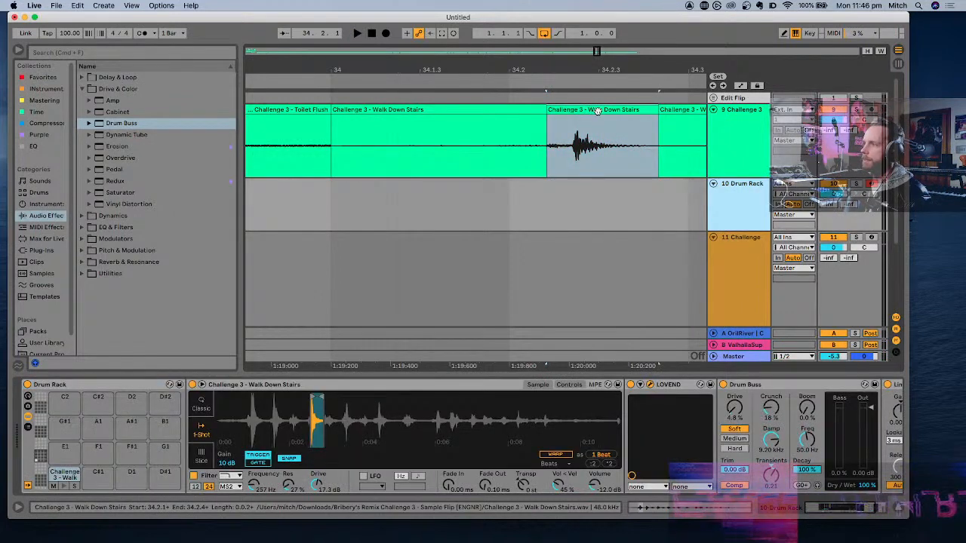
drag(152, 477, 105, 477)
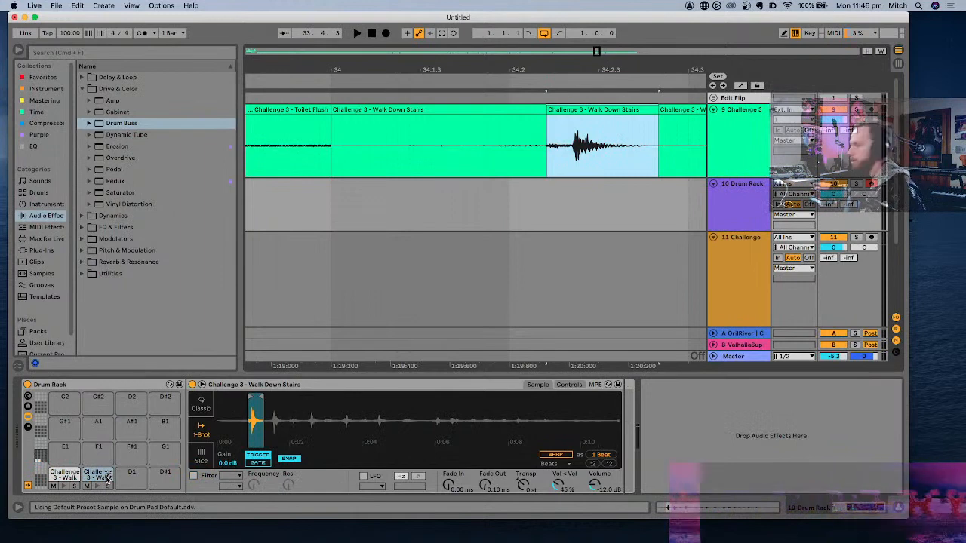
click(107, 478)
click(107, 478)
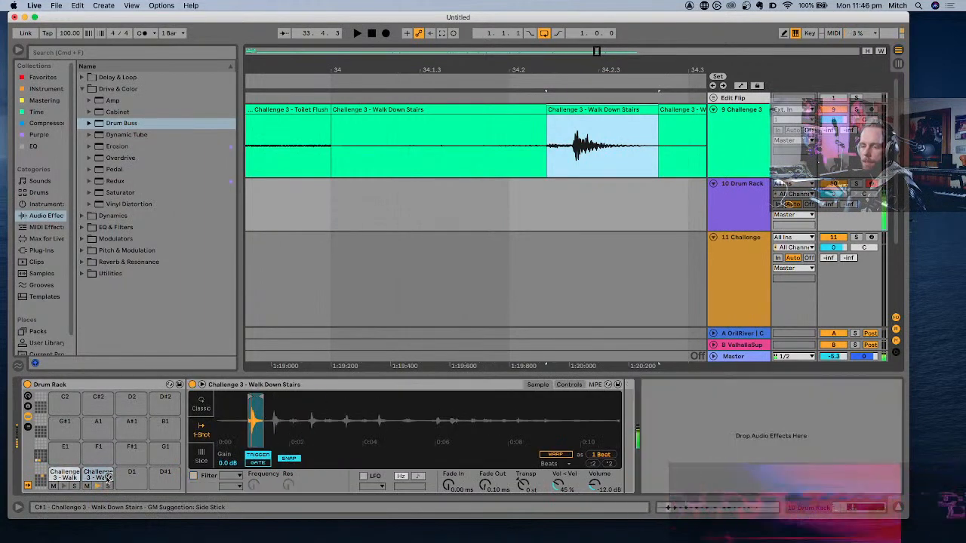
- Normalize the volume of the C#1 footstep sample and transpose it to +10 st
right_click(257, 419)
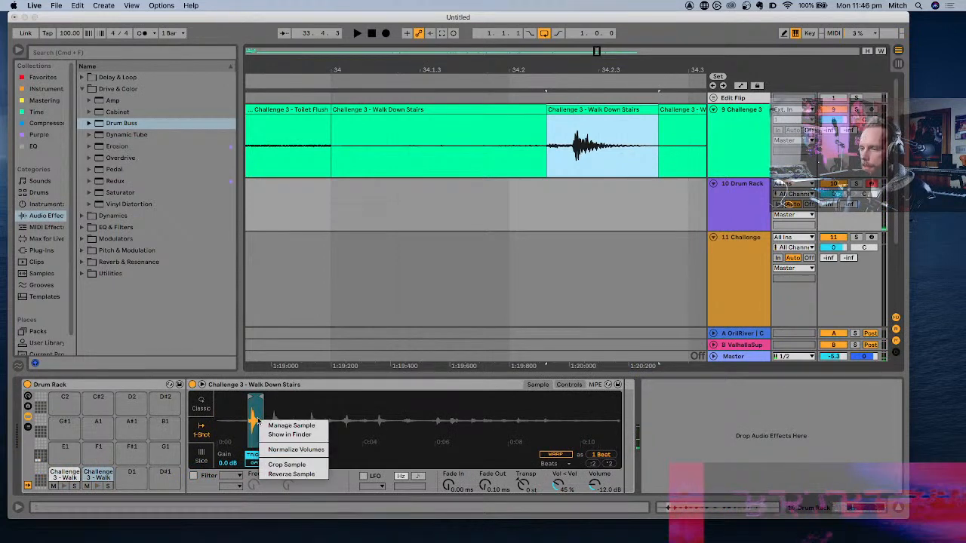
click(280, 450)
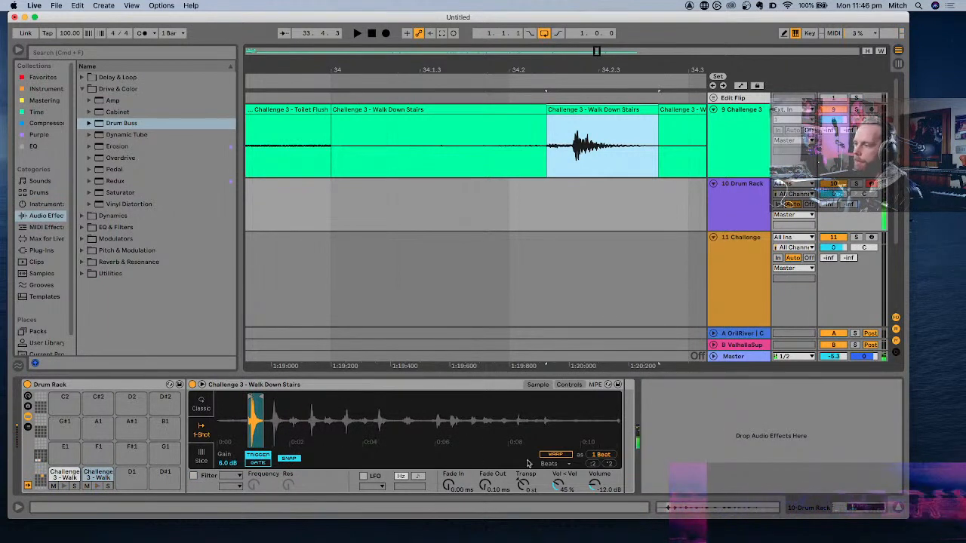
click(524, 484)
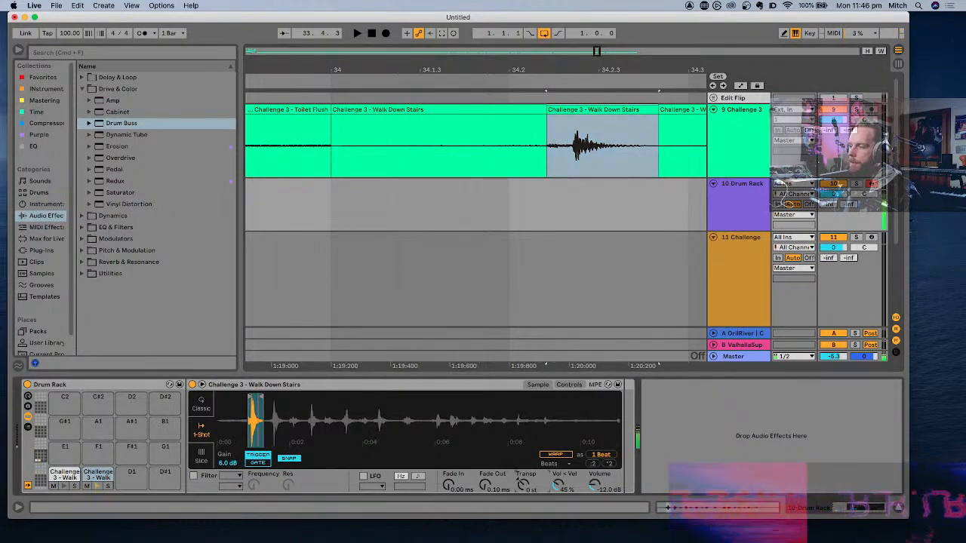
drag(524, 483, 524, 481)
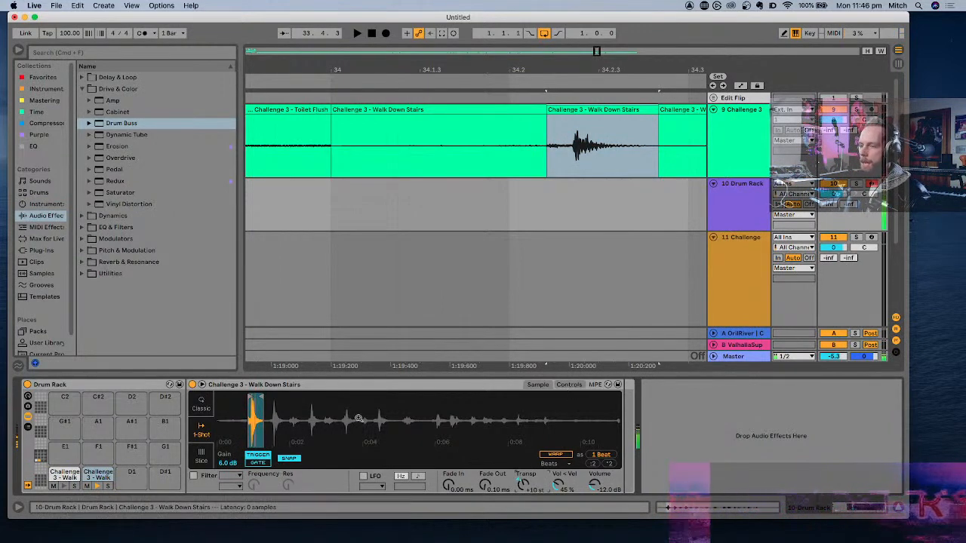
- Enable the C#1 footstep's filter as a low-pass with the MS2 circuit
click(194, 476)
click(224, 476)
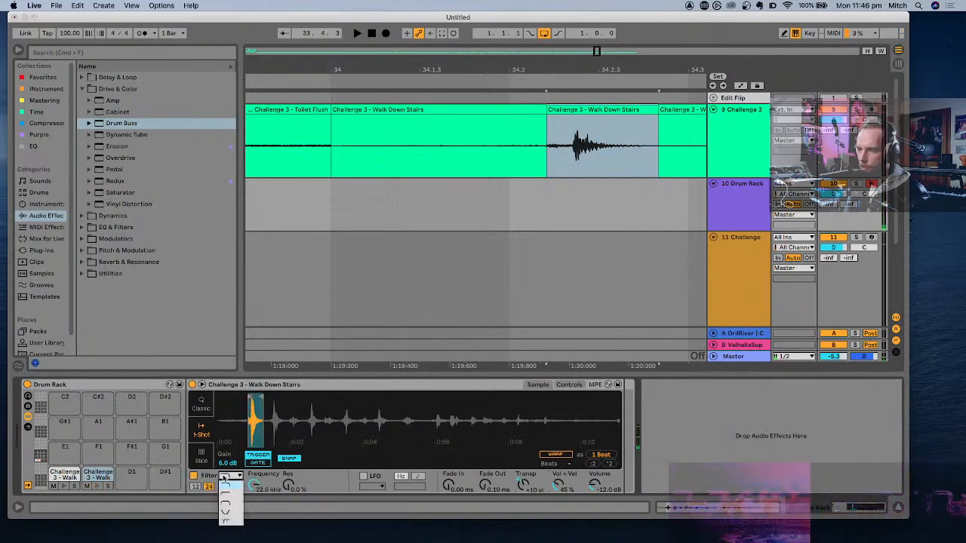
click(225, 483)
click(229, 478)
click(324, 474)
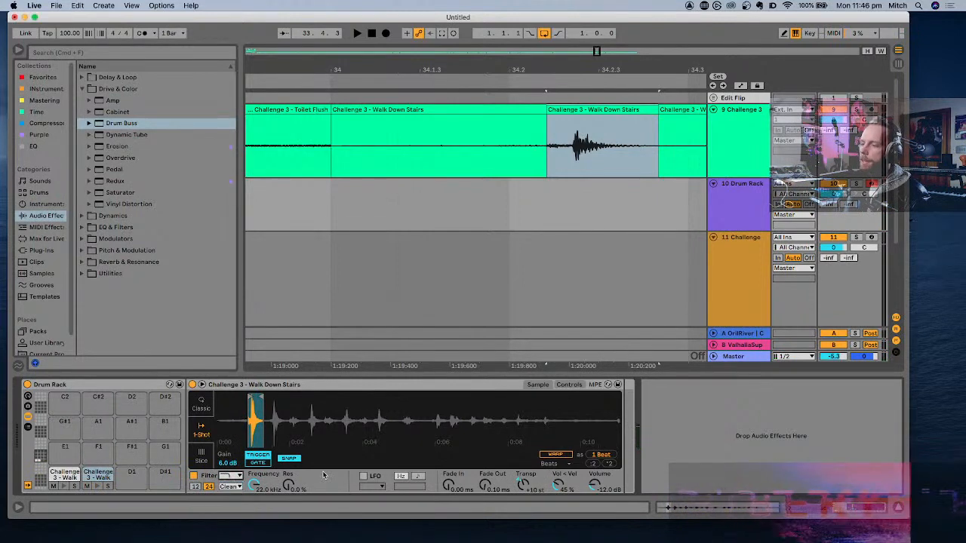
click(224, 487)
click(229, 516)
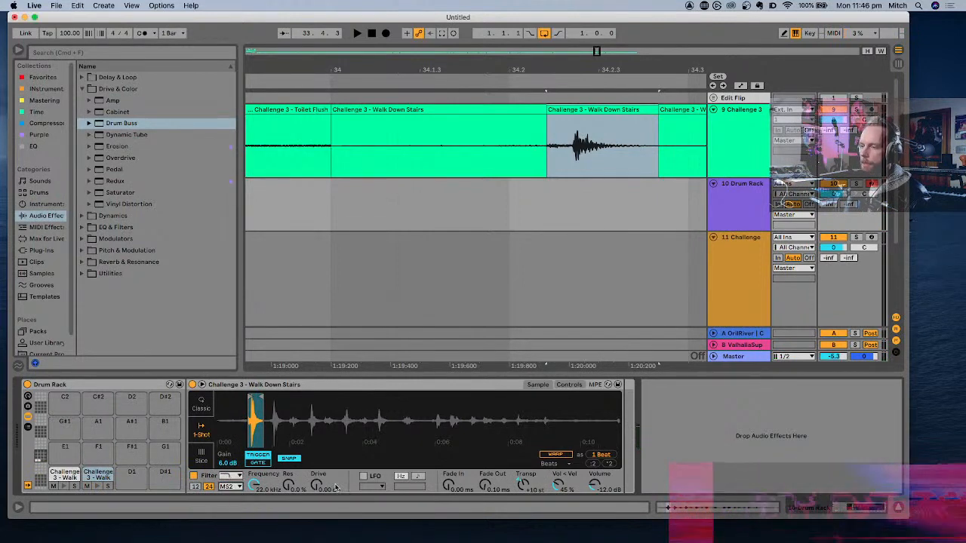
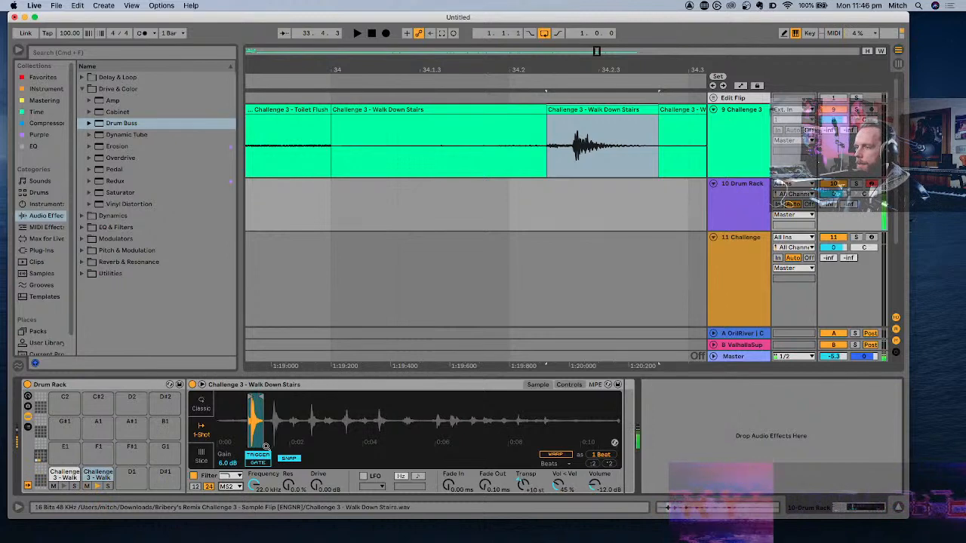
- Set the C#1 footstep's filter drive to 12.2 dB, monitoring it through a temporary EQ Eight that is removed again
click(43, 77)
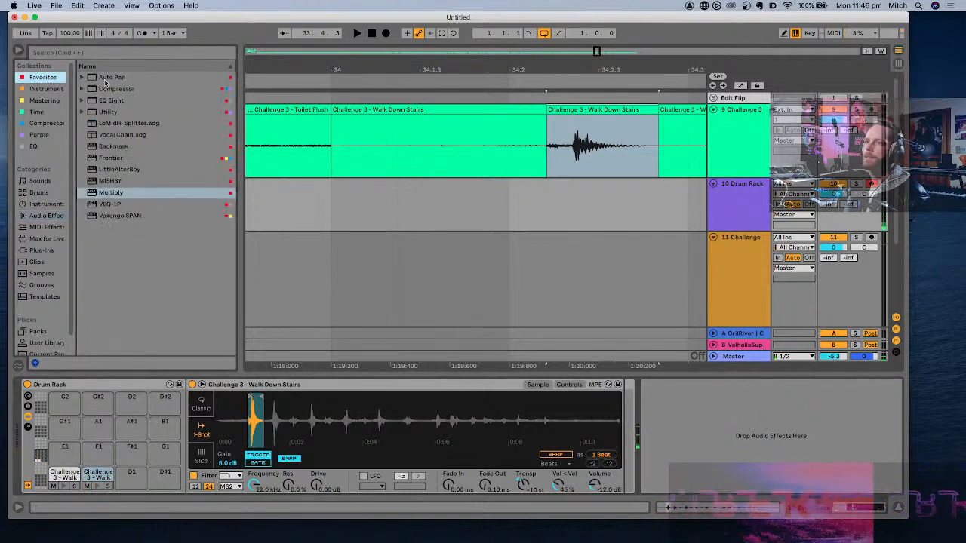
double_click(113, 101)
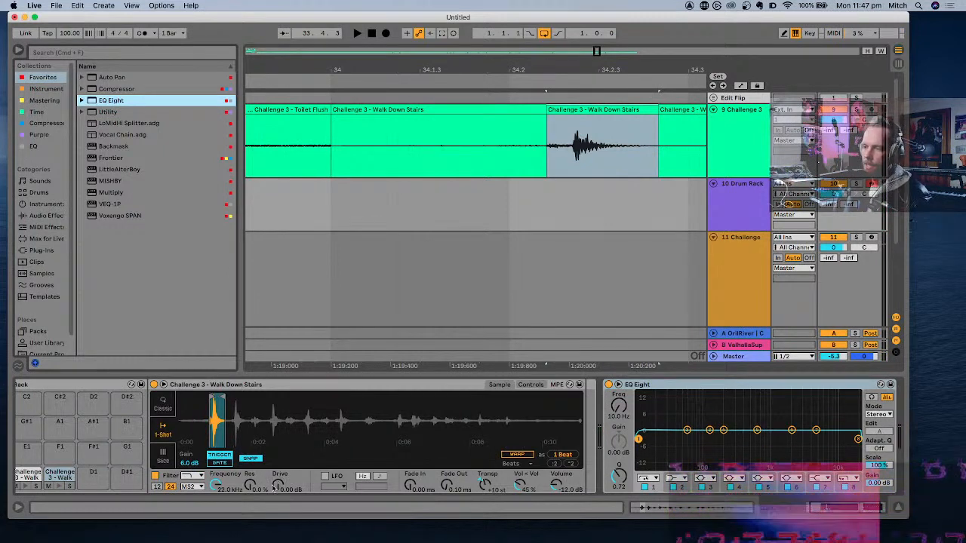
drag(277, 486, 278, 456)
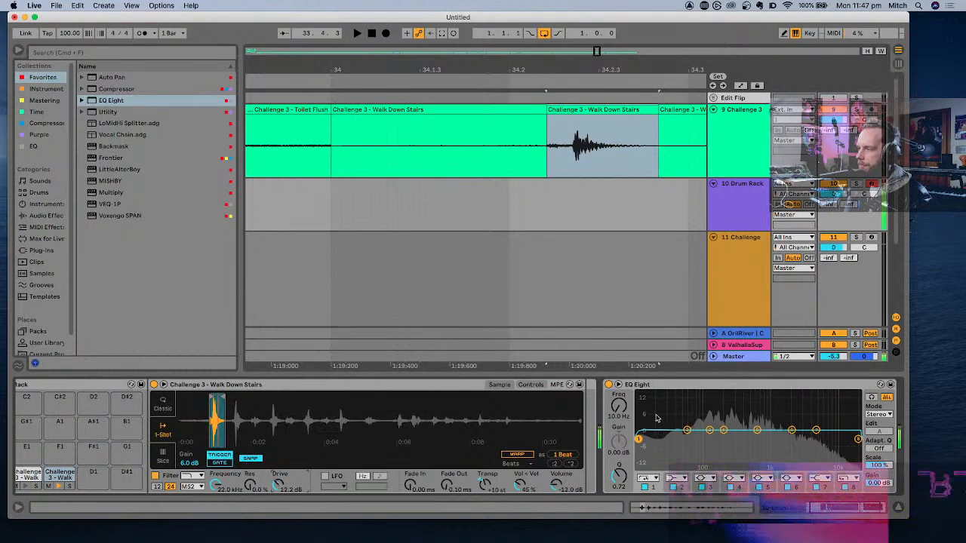
click(669, 383)
key(Delete)
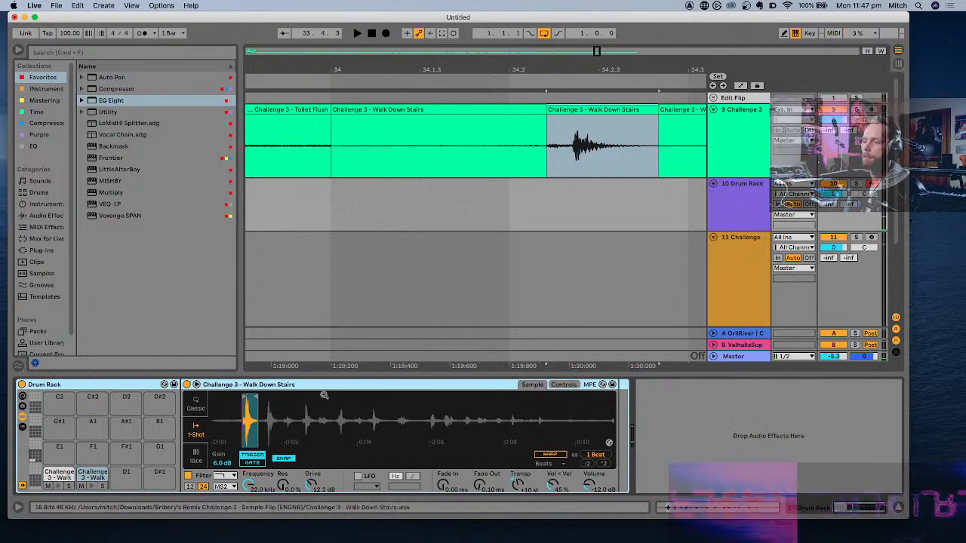
- Add the TREQ equalizer after the C#1 footstep, boosting the HM band by about 4.7 dB and raising the HIGH band
click(90, 475)
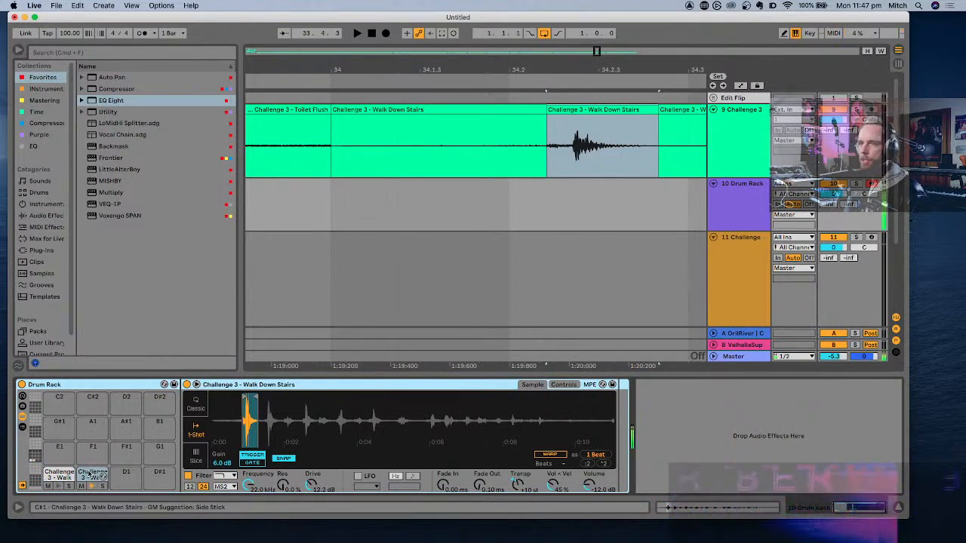
click(34, 147)
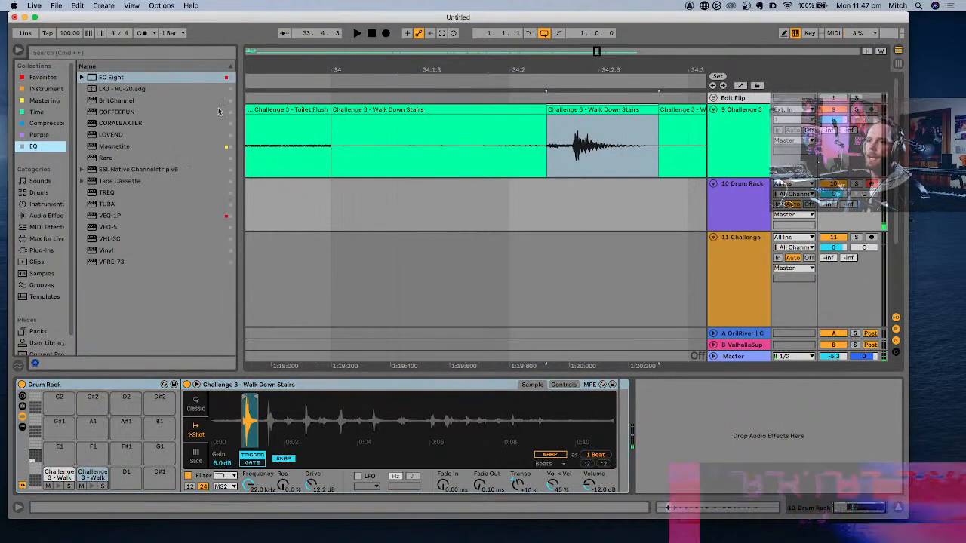
click(106, 192)
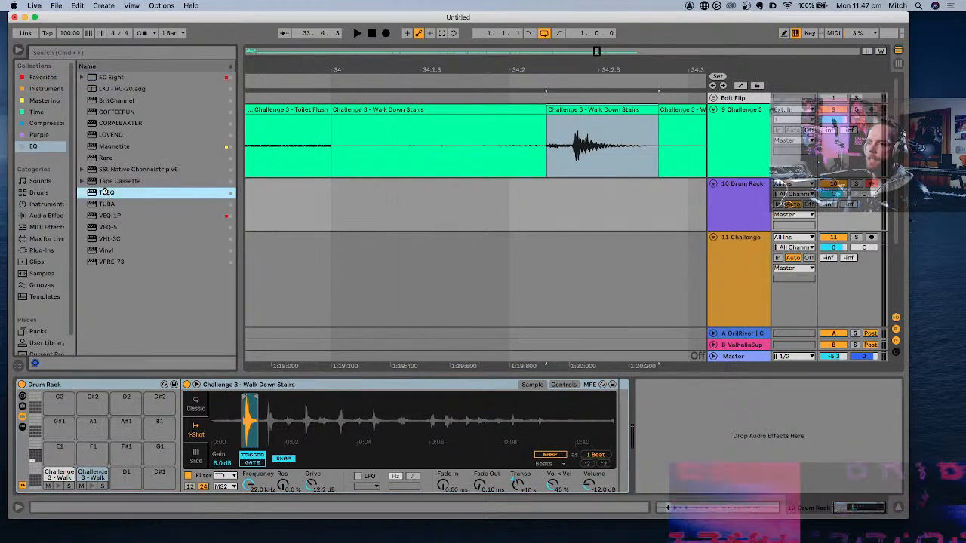
drag(686, 385, 622, 400)
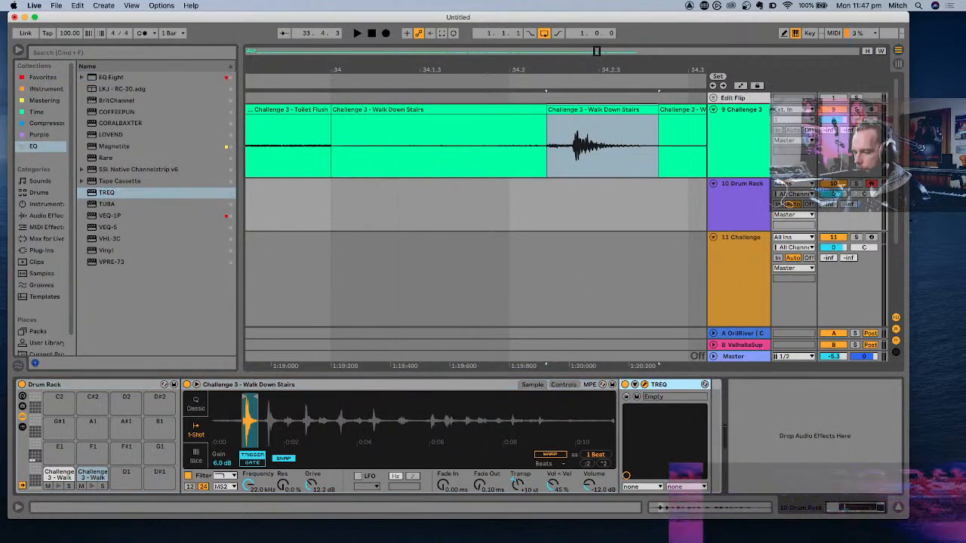
drag(459, 159, 498, 100)
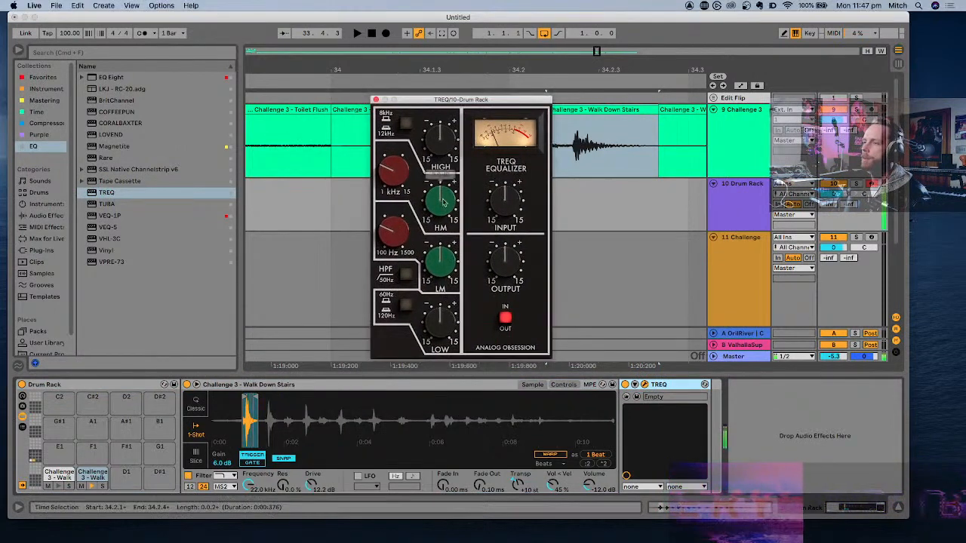
drag(444, 202, 438, 189)
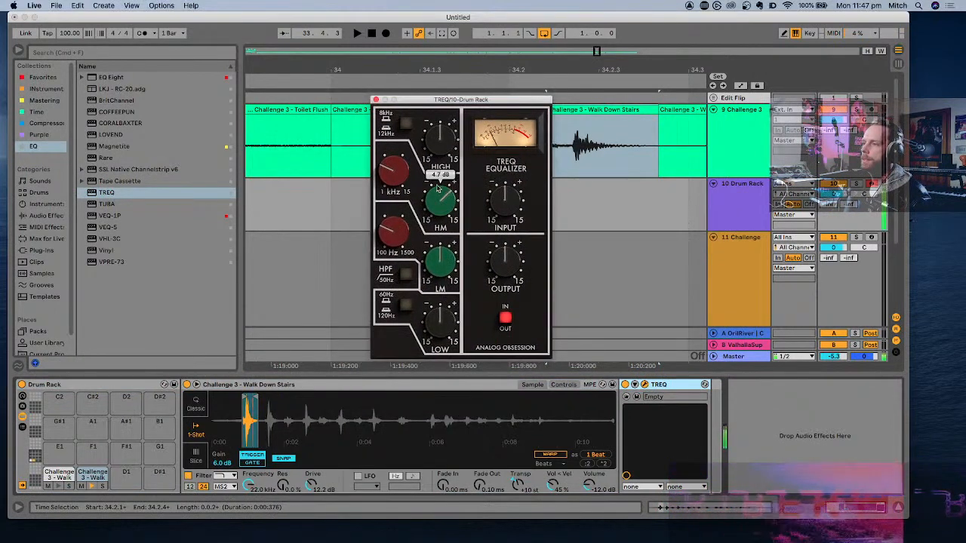
drag(436, 148, 437, 129)
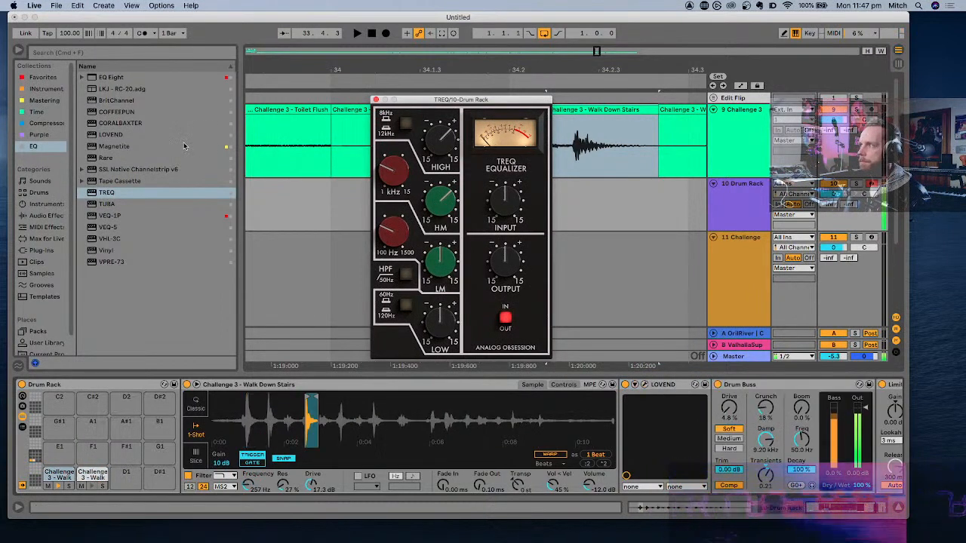
- Close the TREQ window and lower the C#1 footstep's volume to -18.3 dB
click(376, 98)
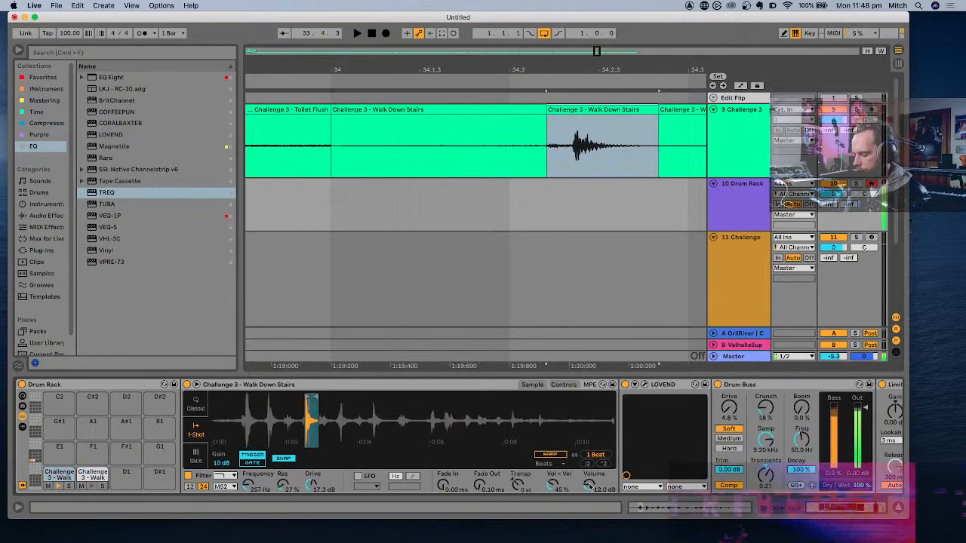
scroll(596, 483, right, 4)
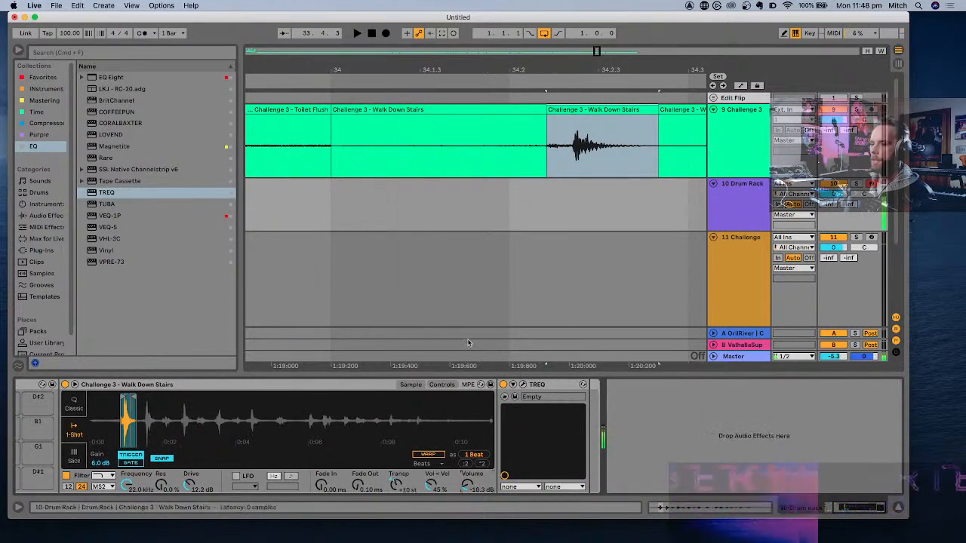
scroll(462, 389, left, 4)
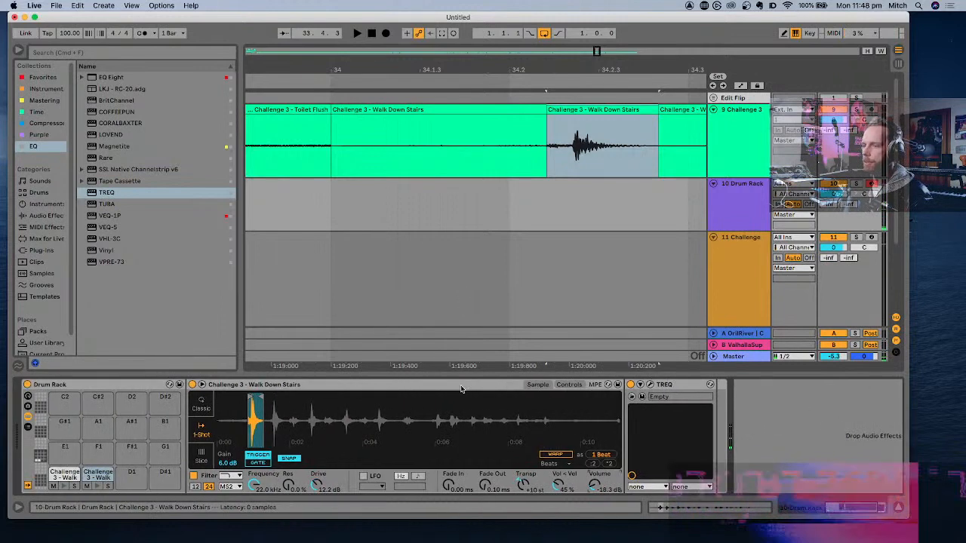
- Show the Drum Rack's chain list together with its return chains and the input/output columns
click(31, 428)
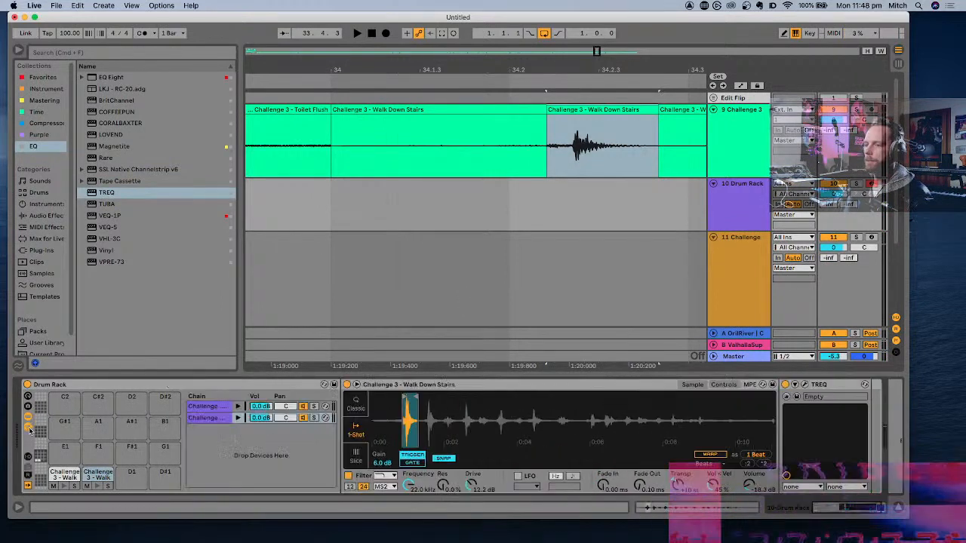
click(29, 477)
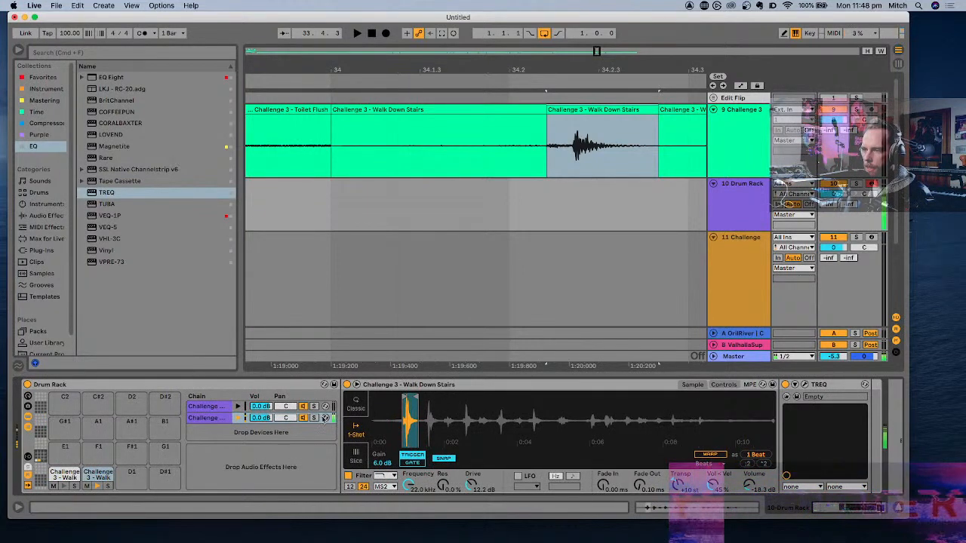
click(29, 457)
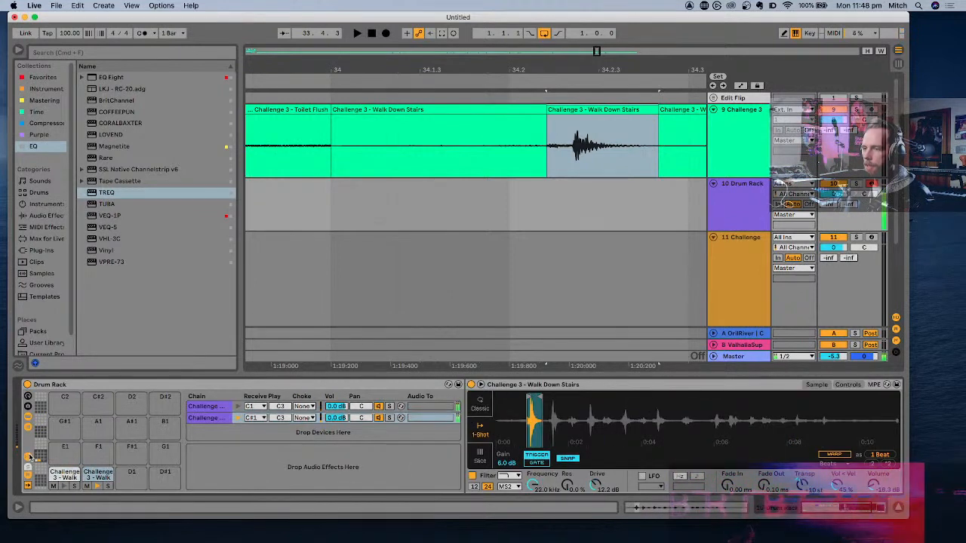
- Audition the Walk Down Stairs footsteps between about 34.3 and 35.3 to find another usable hit
scroll(539, 164, down, 5)
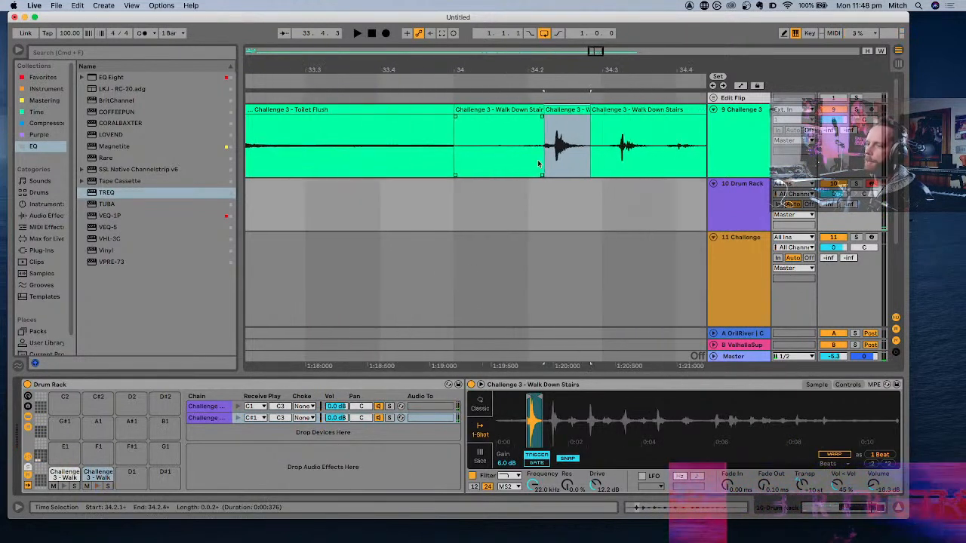
scroll(538, 163, right, 3)
scroll(539, 164, down, 3)
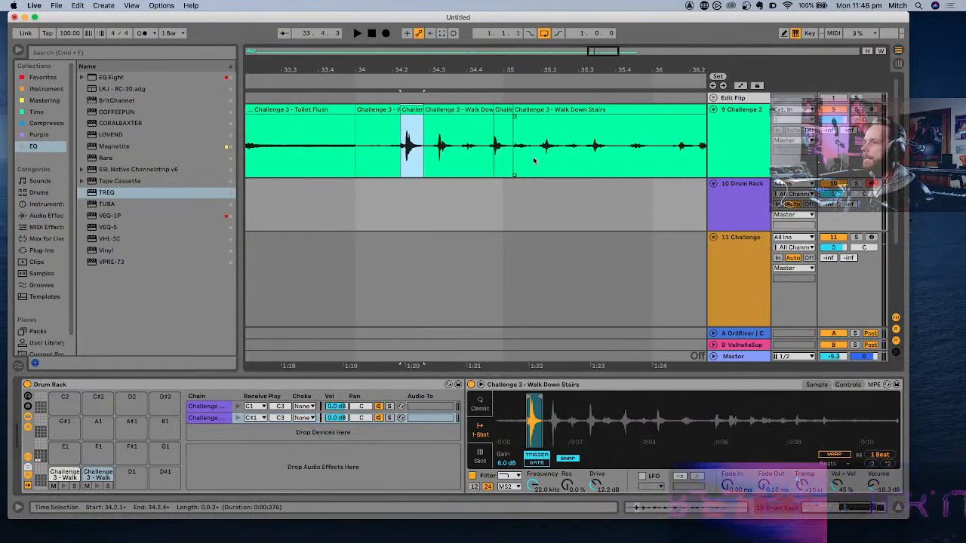
click(461, 146)
key(space)
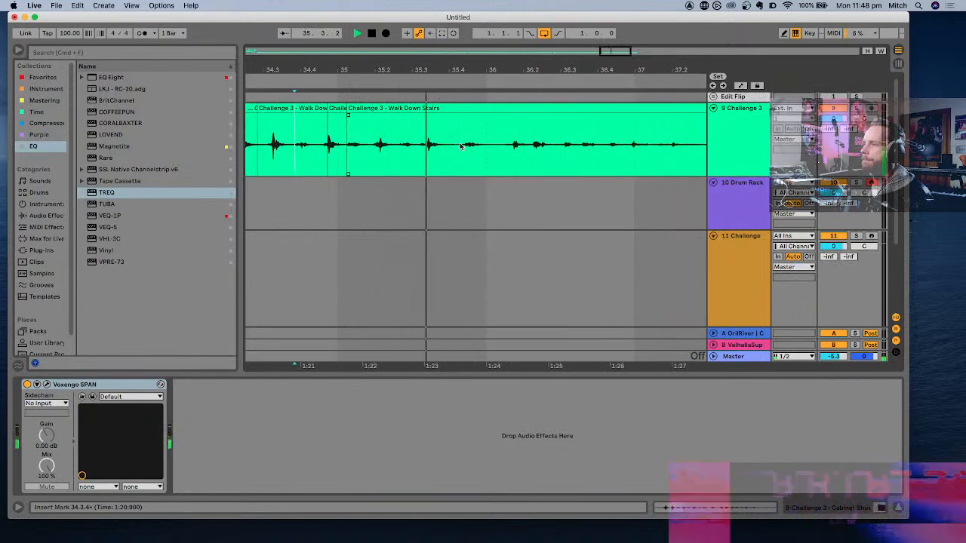
key(space)
click(390, 143)
key(space)
key(space)
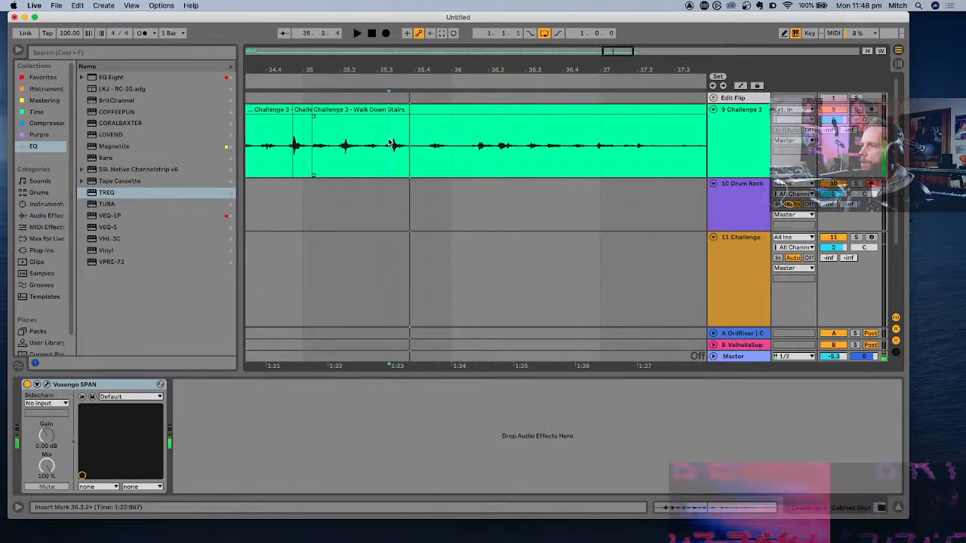
key(space)
key(space)
click(390, 143)
- Audition the footstep just after 35.3 and split it, from its lead-in to its tail, into its own clip
scroll(390, 142, up, 1)
scroll(390, 142, up, 2)
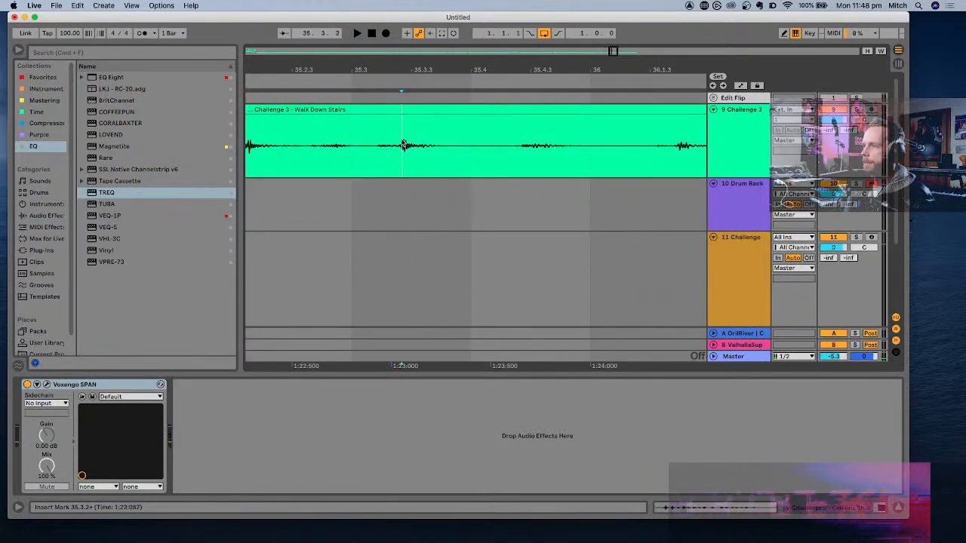
key(space)
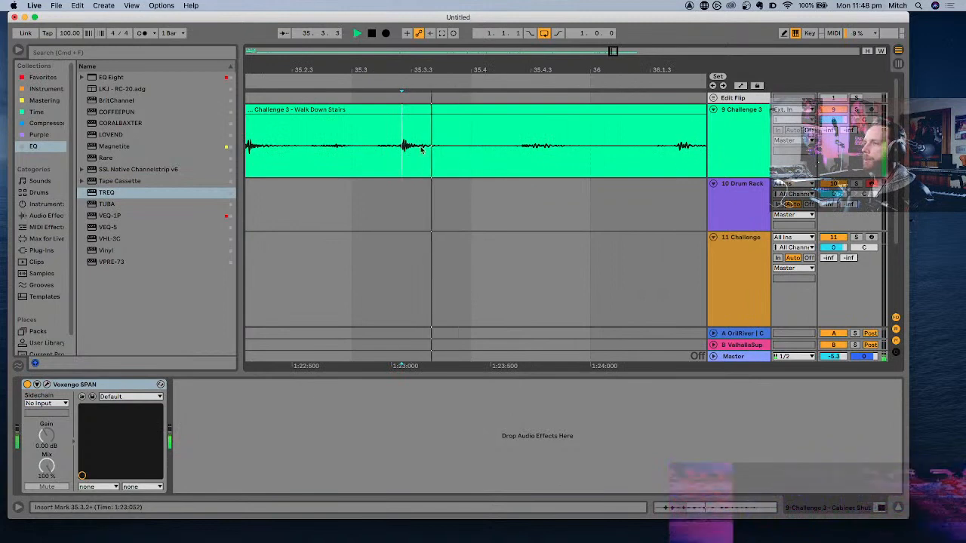
key(space)
click(374, 140)
key(space)
key(space)
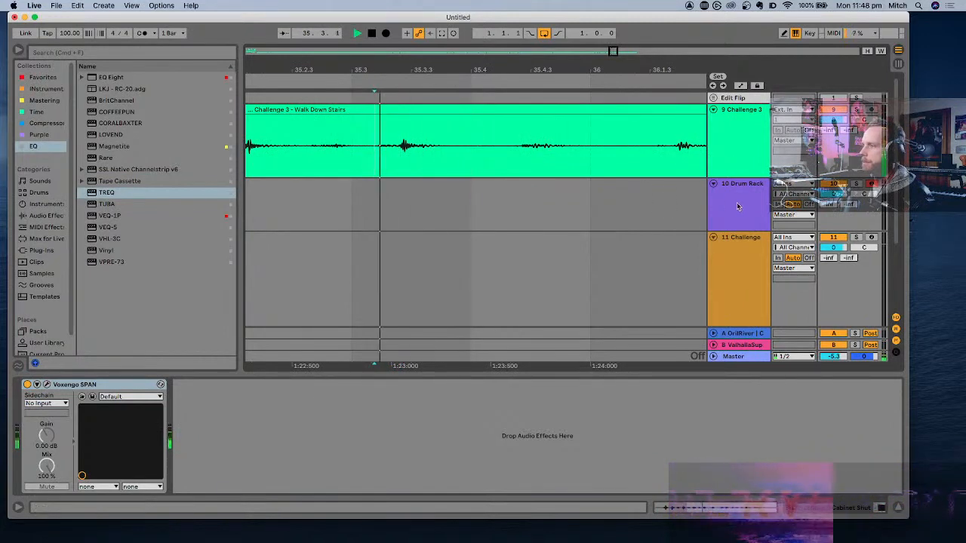
click(376, 145)
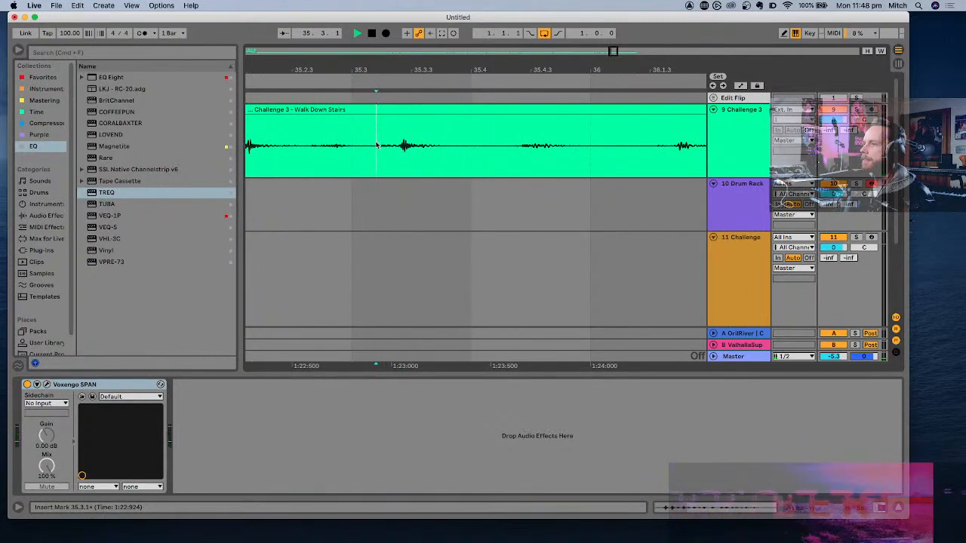
key(space)
key(space)
key(space)
key(space)
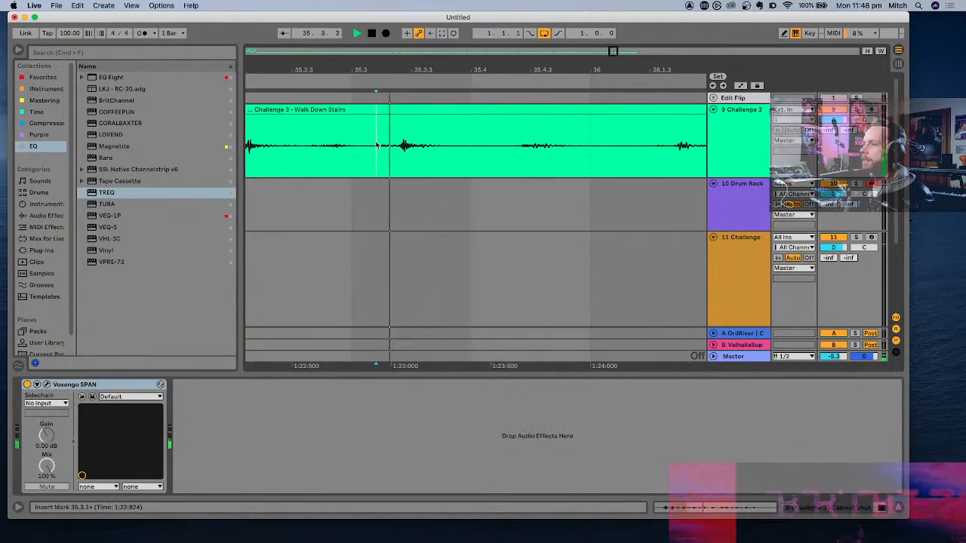
key(space)
key(super+e)
click(453, 146)
key(super+e)
- Crop the newly split footstep clip after 35.3
click(434, 111)
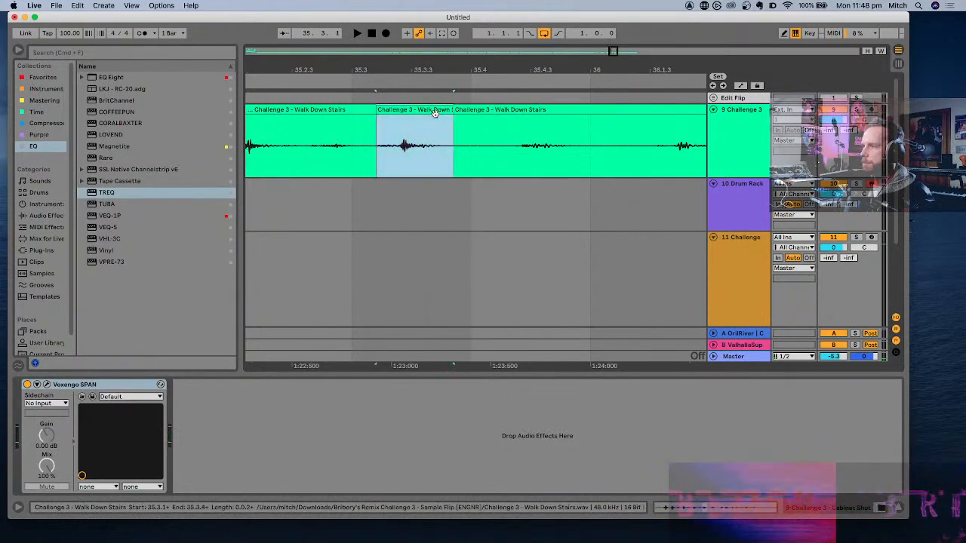
right_click(435, 113)
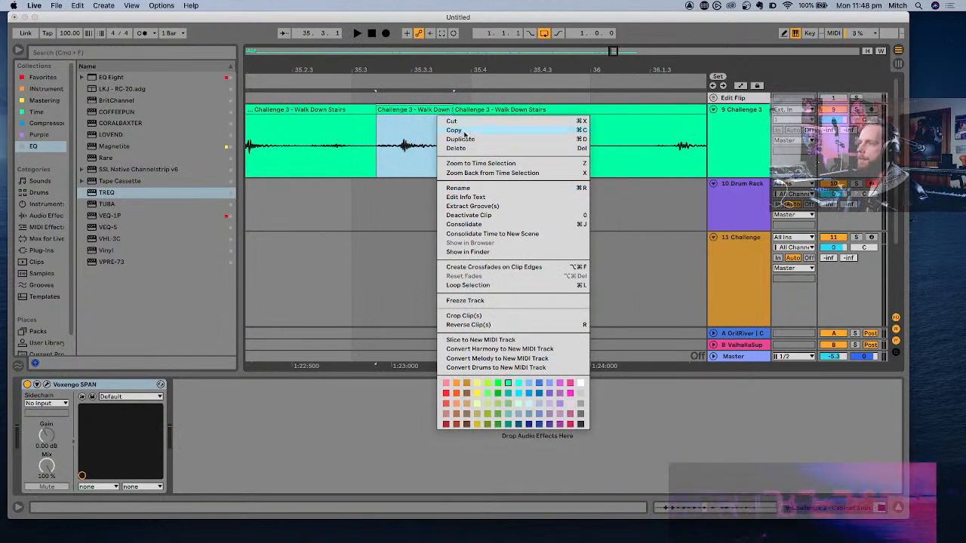
click(466, 316)
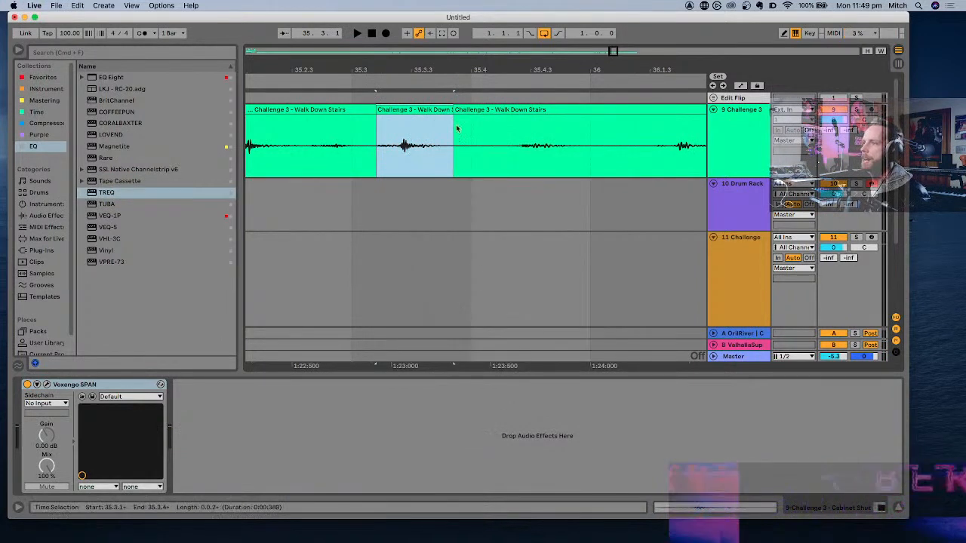
- Trim the end of the cropped footstep clip to just after 35.3.3 and audition it
drag(450, 110, 413, 111)
key(space)
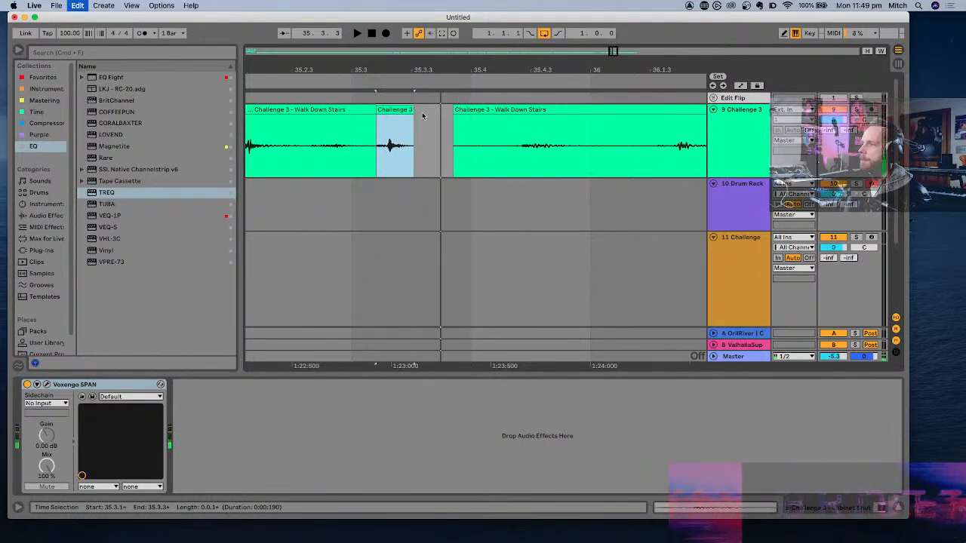
drag(414, 110, 434, 112)
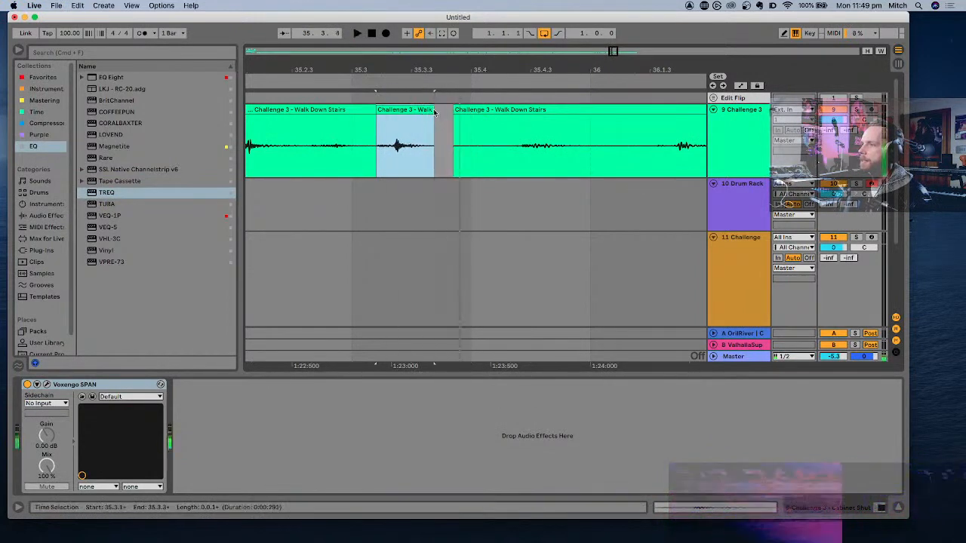
key(space)
key(space)
key(space)
key(space)
key(space)
key(space)
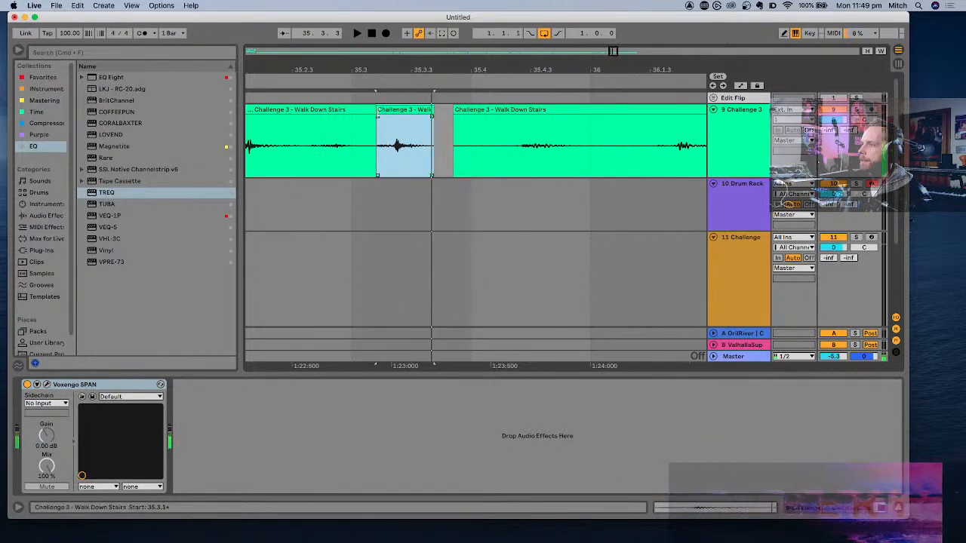
- Trim the start of the cropped footstep clip to about 35.3.2, close to the hit, and audition it repeatedly
drag(377, 110, 389, 110)
key(space)
key(space)
key(space)
key(space)
key(space)
key(space)
key(space)
key(space)
key(space)
key(space)
key(space)
key(space)
key(space)
key(space)
key(space)
key(space)
key(space)
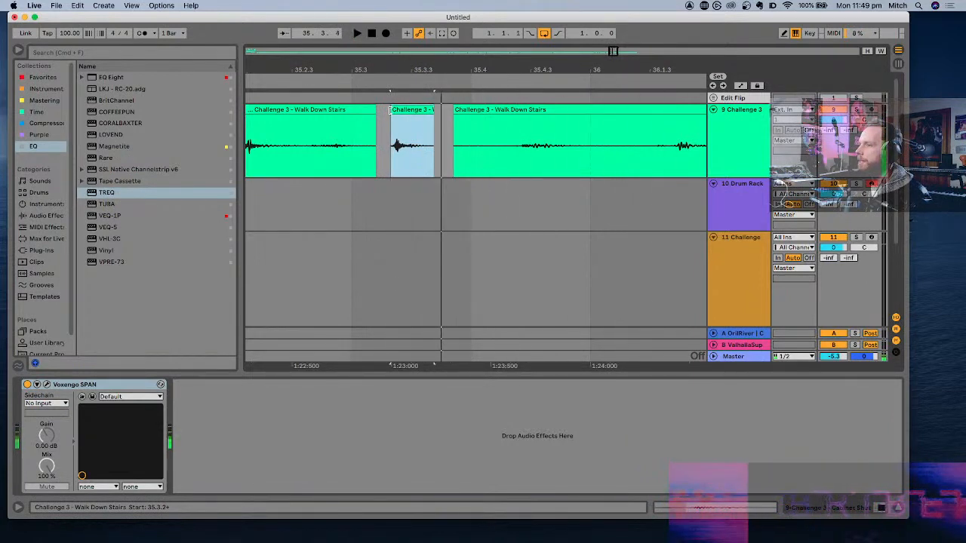
key(space)
key(space)
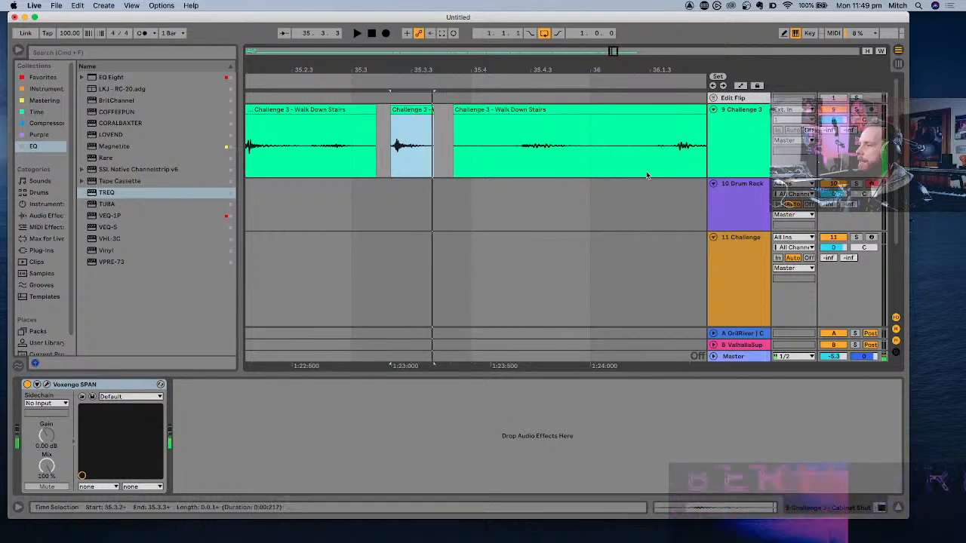
- Load the trimmed footstep clip onto the Drum Rack's F1 pad and normalize its sample volume
double_click(735, 207)
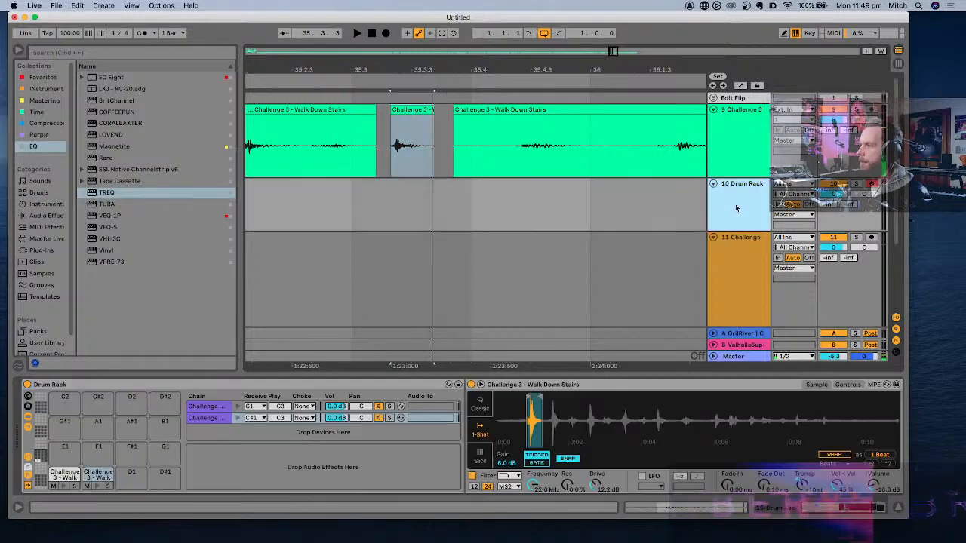
click(412, 110)
drag(97, 450, 98, 451)
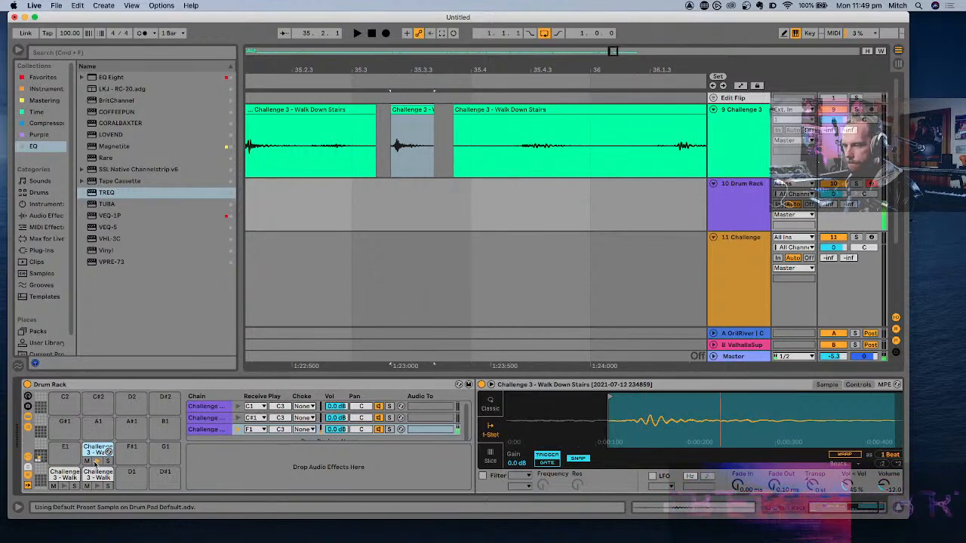
right_click(649, 409)
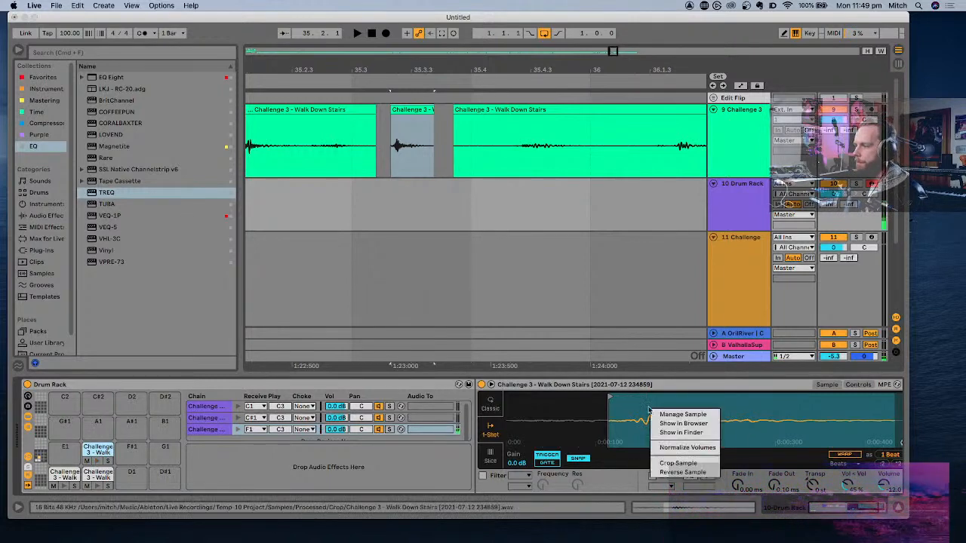
click(688, 448)
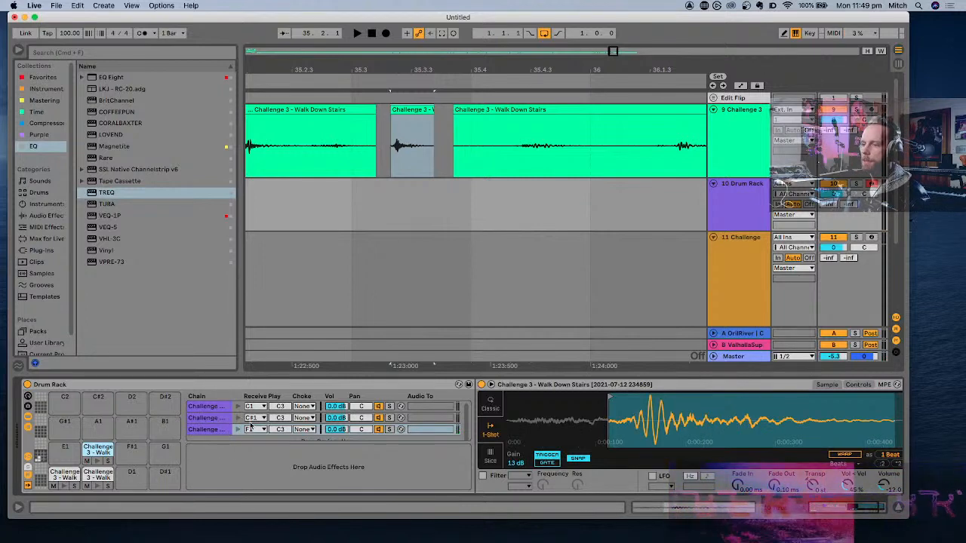
- Try layering the new footstep chain with the existing C#1 footstep by setting its receive note to C#1
click(263, 429)
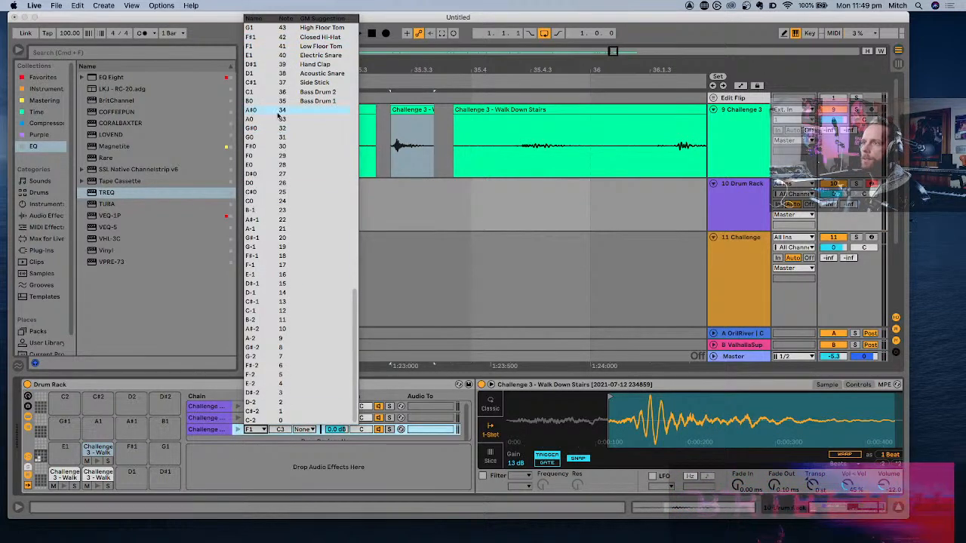
click(256, 84)
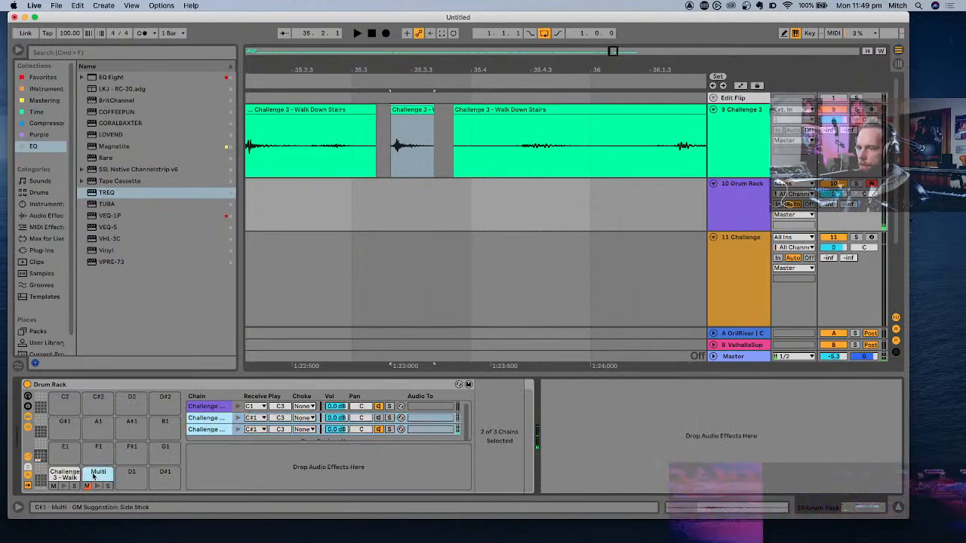
click(214, 430)
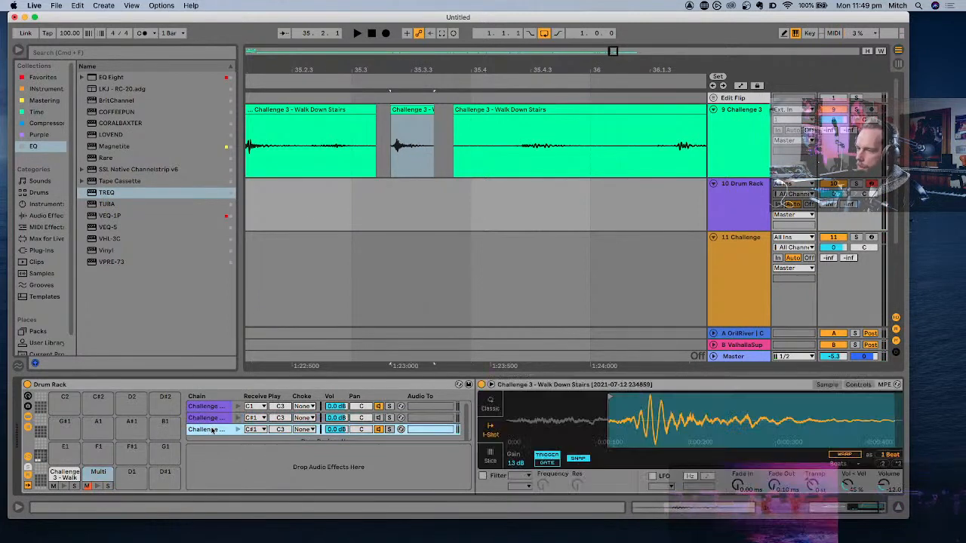
- Move the new footstep chain to its own D1 pad, unmute the C#1 pad and audition the D1 hit
click(253, 429)
click(278, 79)
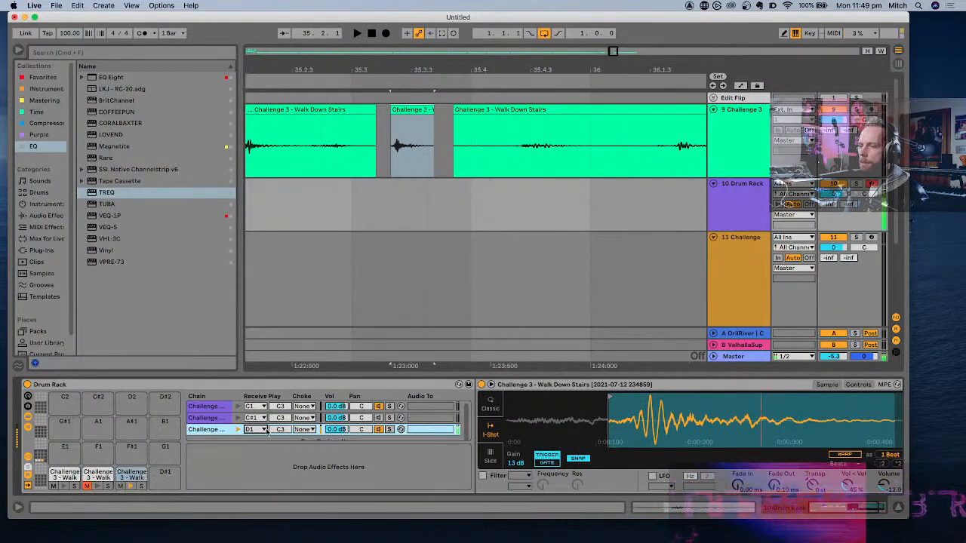
click(89, 486)
click(130, 476)
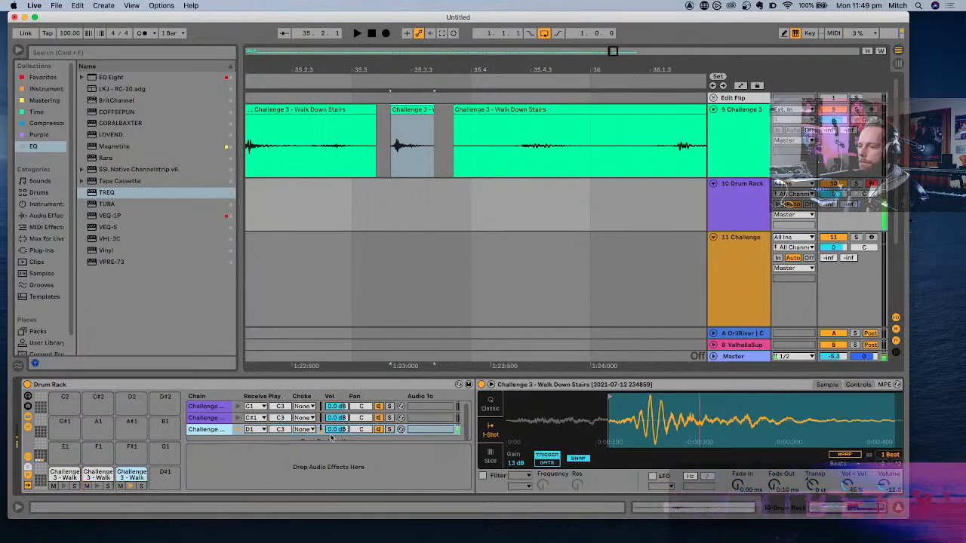
- Enable the D1 footstep's filter with the SMP circuit and set its drive to 11.4 dB
scroll(576, 424, right, 2)
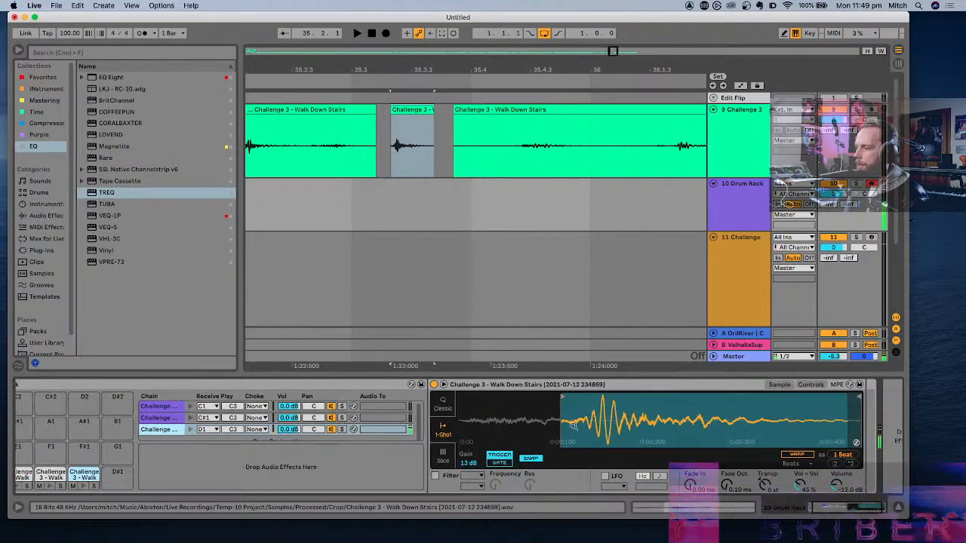
click(435, 475)
click(476, 486)
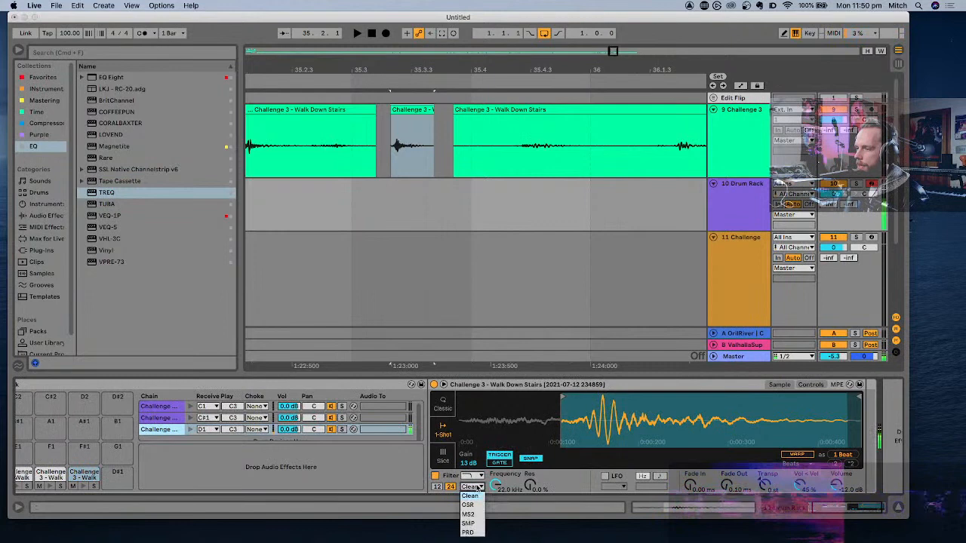
click(468, 524)
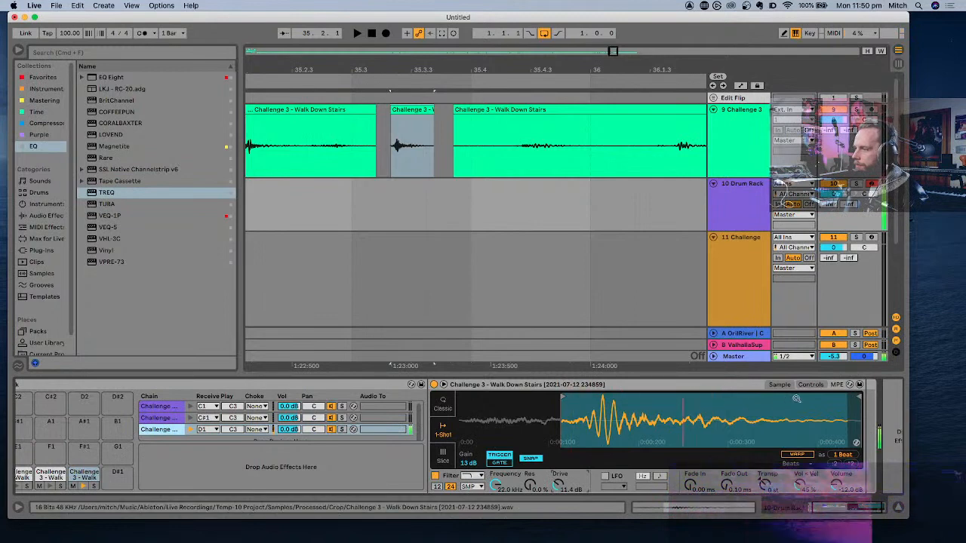
- Add EQ Eight to the D1 footstep with a low cut at 156 Hz and a 6.32 dB high-shelf boost at 2.06 kHz
scroll(808, 386, right, 2)
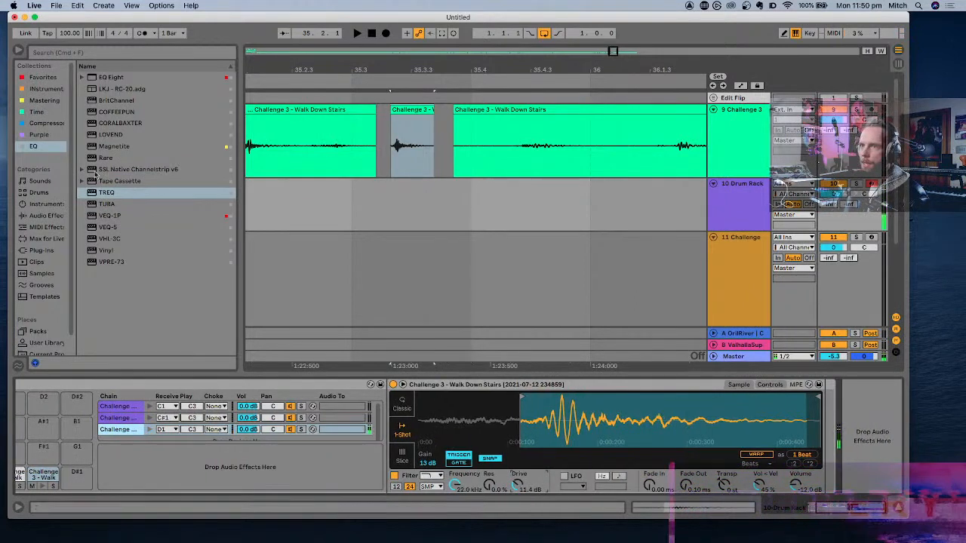
double_click(121, 78)
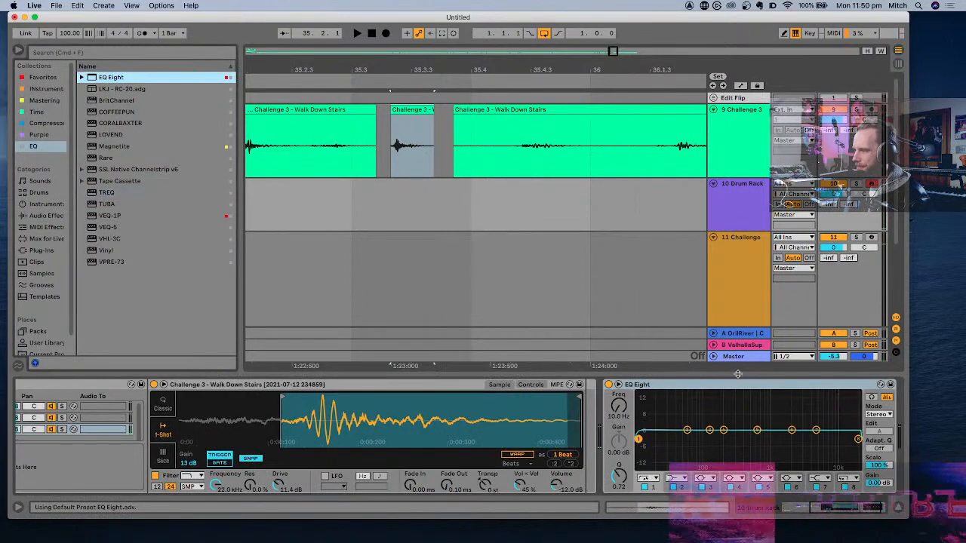
drag(718, 385, 586, 404)
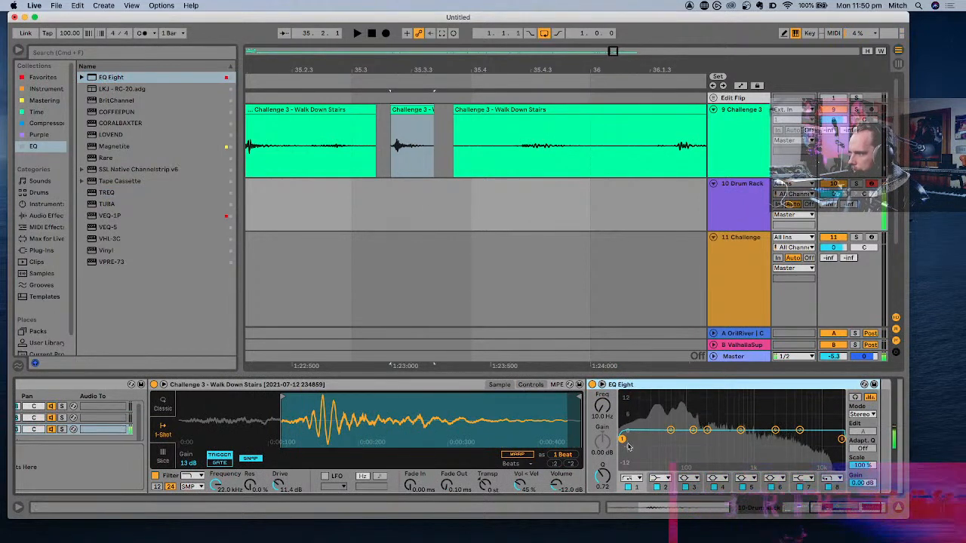
drag(622, 438, 701, 438)
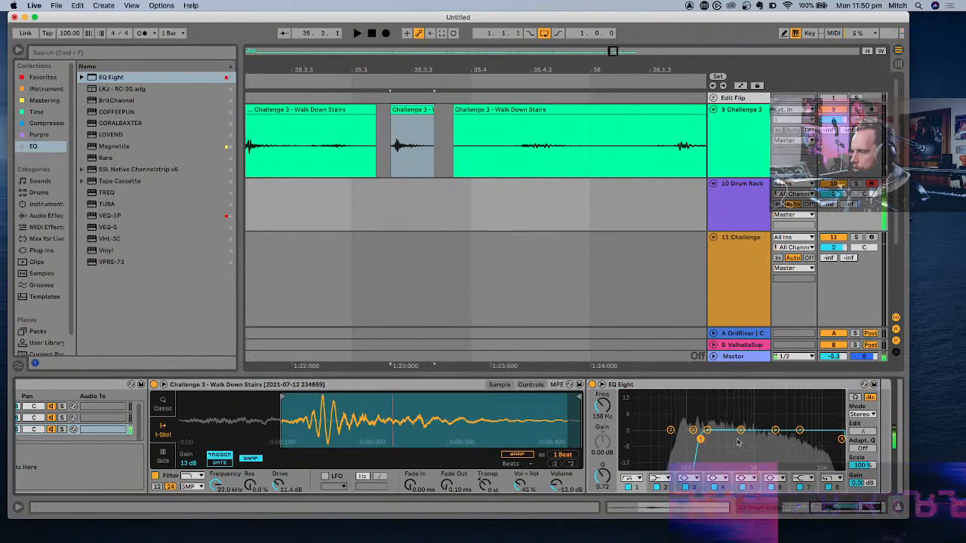
drag(799, 430, 774, 414)
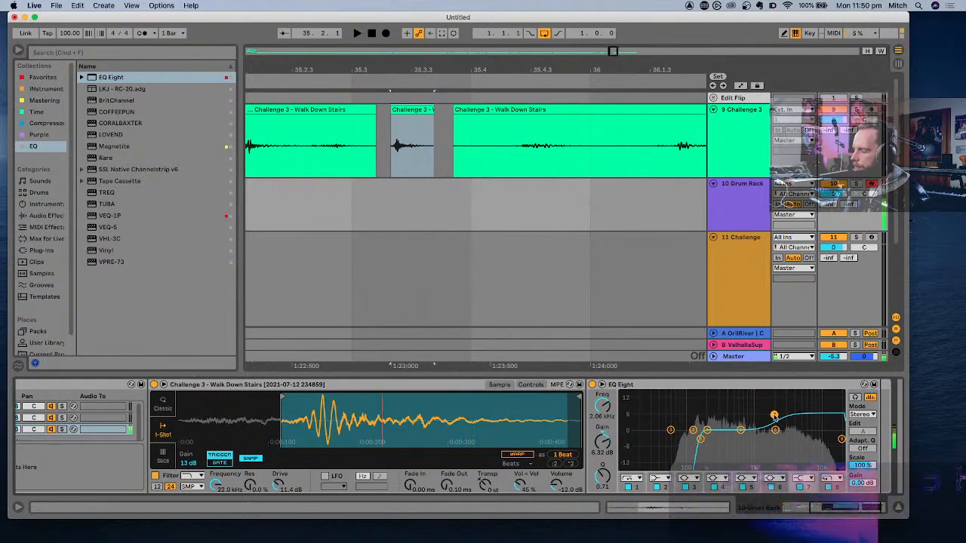
- Add the Frontier limiter after the D1 footstep's EQ Eight, with threshold at -18.5 dB and release on Fast
scroll(776, 417, right, 2)
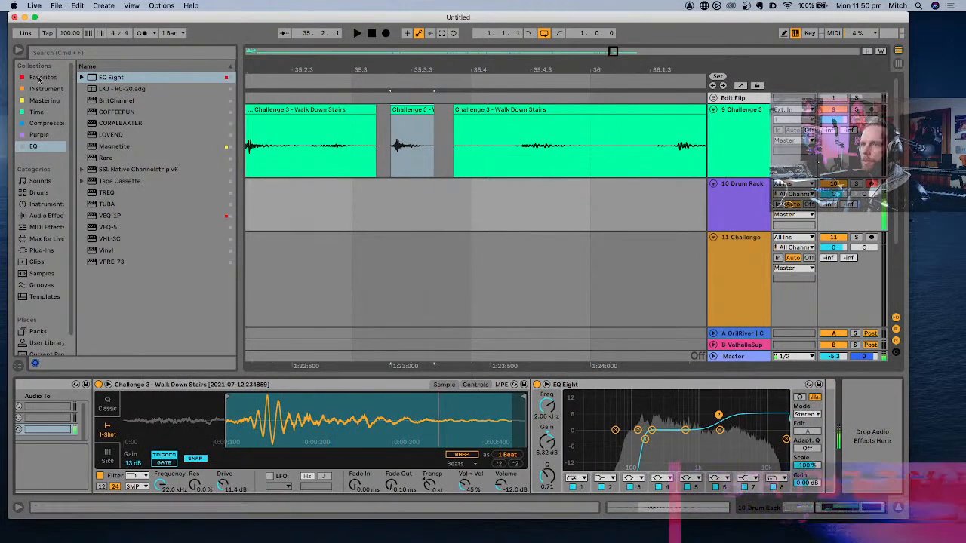
click(46, 123)
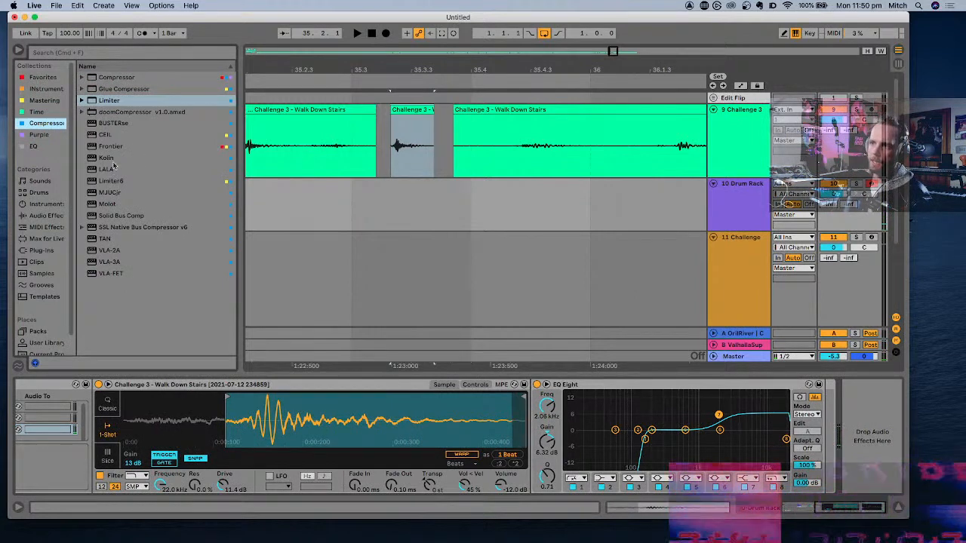
click(110, 147)
drag(855, 410, 785, 398)
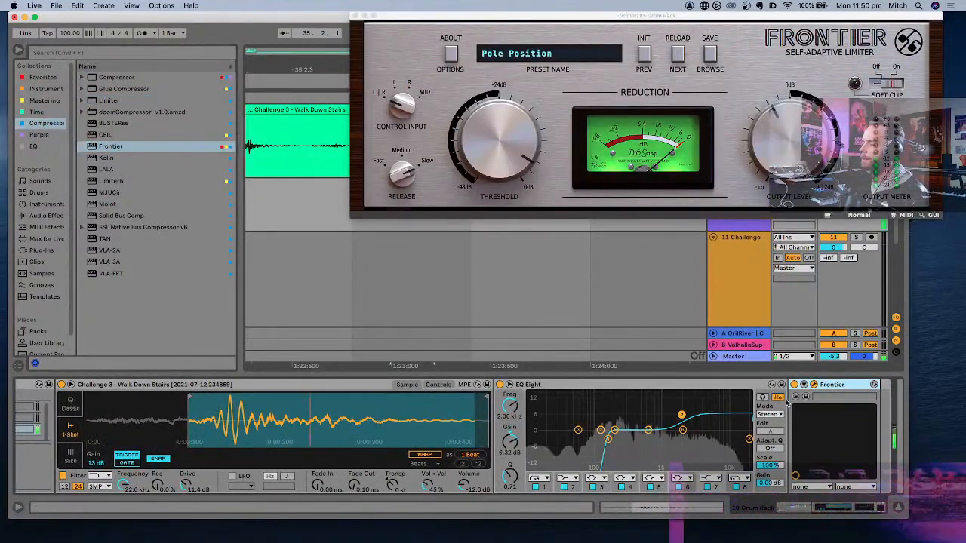
drag(527, 149, 530, 190)
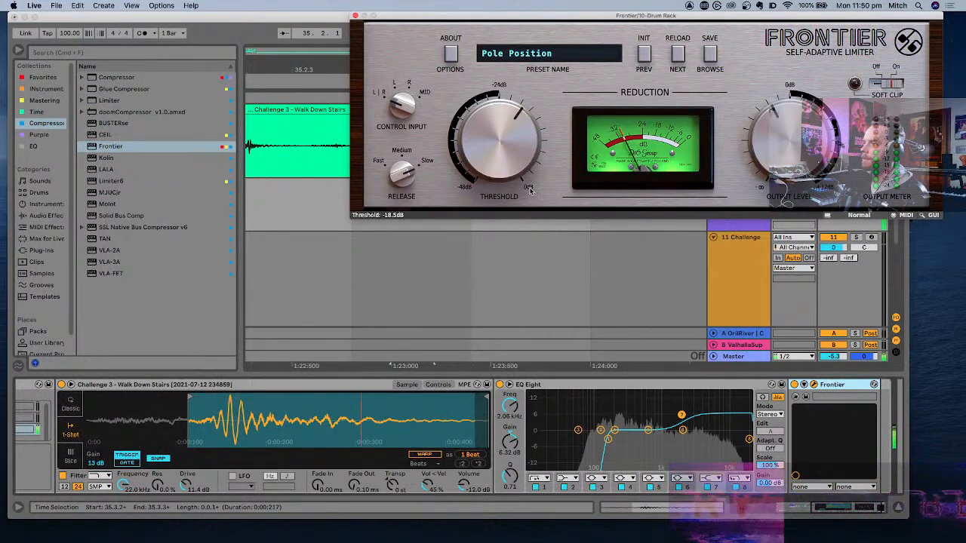
drag(406, 177, 403, 300)
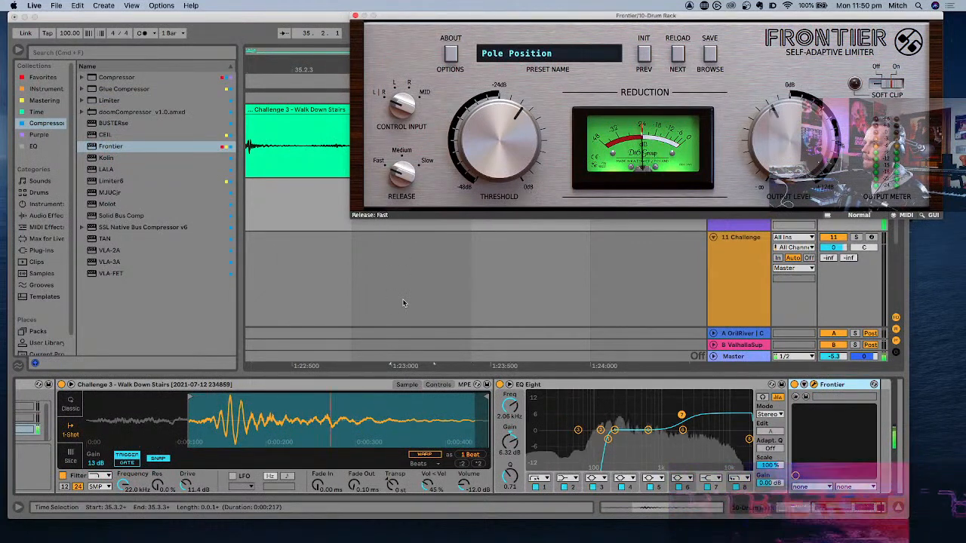
click(355, 15)
- Add Multiply after Frontier on the D1 footstep, with dry level at -5.3 dB and effect level at -3.6 dB
click(44, 77)
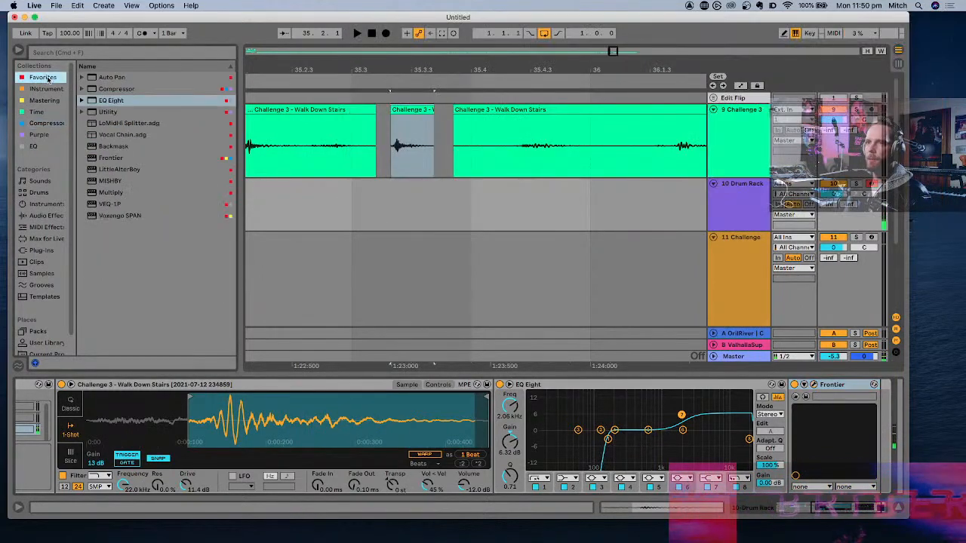
double_click(102, 195)
click(794, 387)
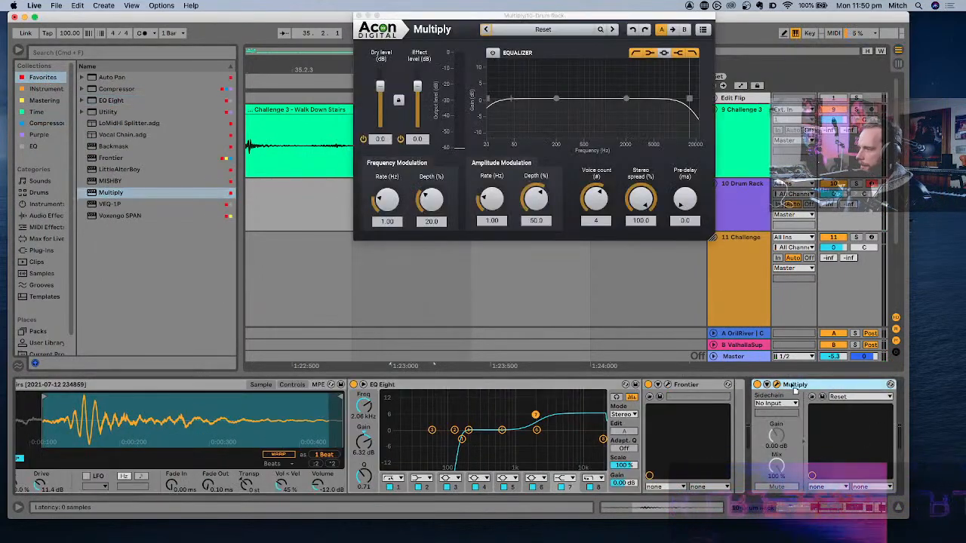
drag(793, 387, 734, 403)
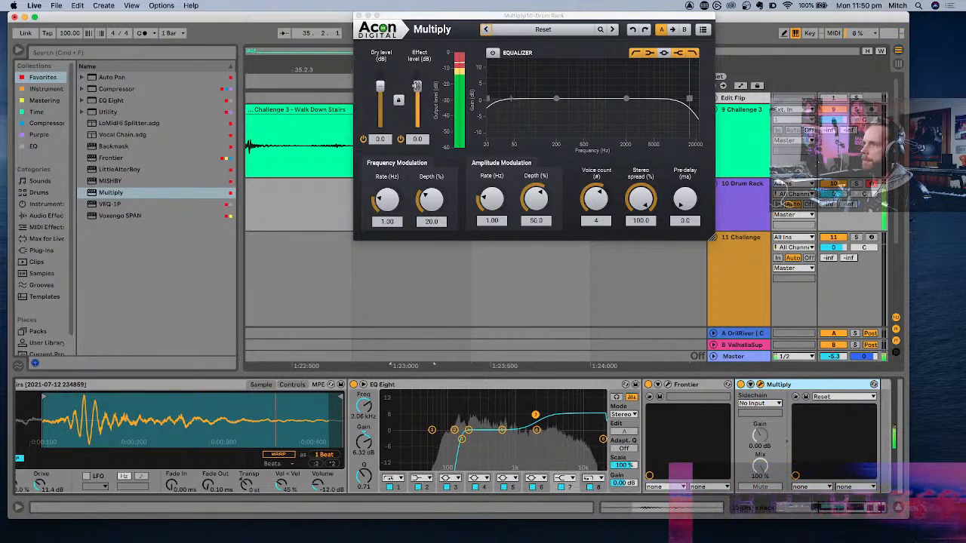
drag(381, 85, 385, 93)
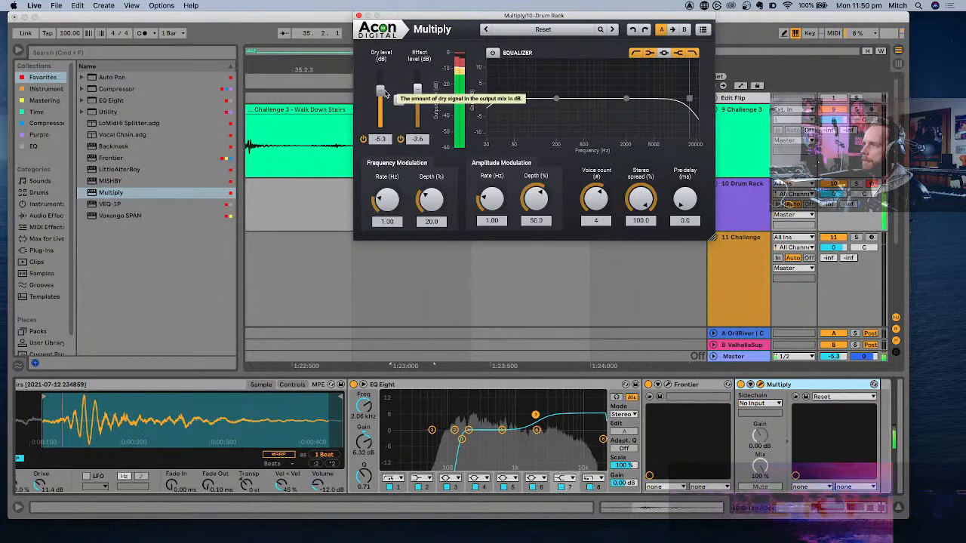
click(357, 15)
- Set the processed D1 footstep chain's receive note to C#1 so it layers with the existing C#1 footstep
scroll(580, 267, up, 5)
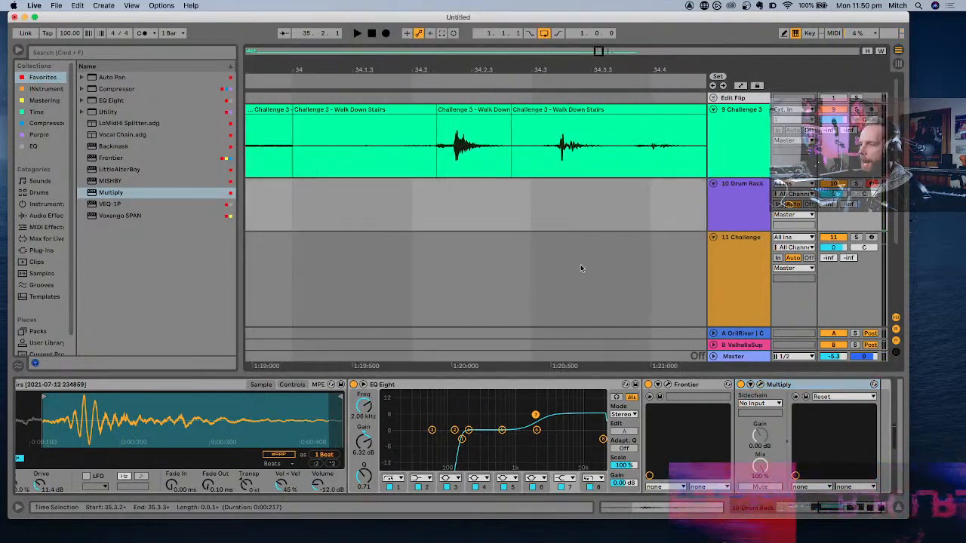
scroll(581, 269, left, 1)
scroll(403, 446, left, 10)
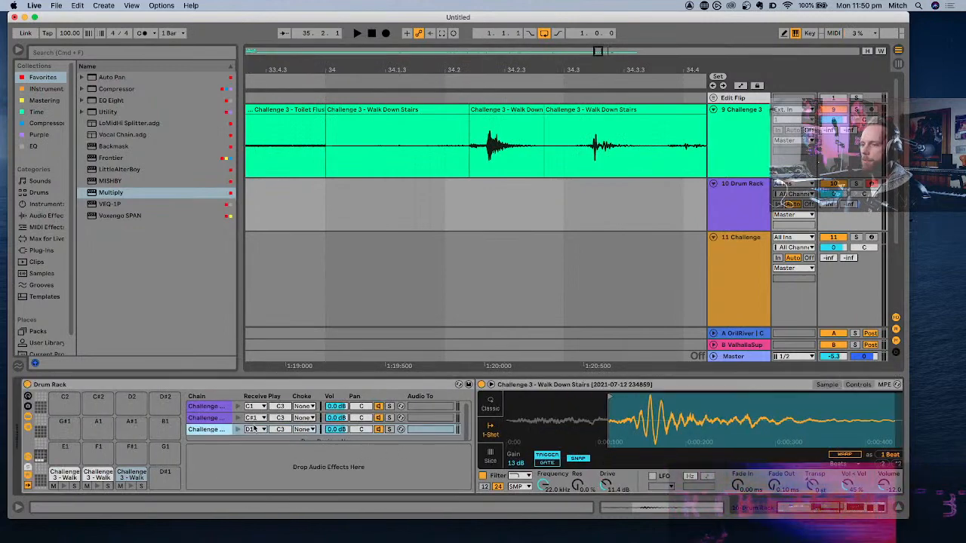
click(254, 429)
click(276, 83)
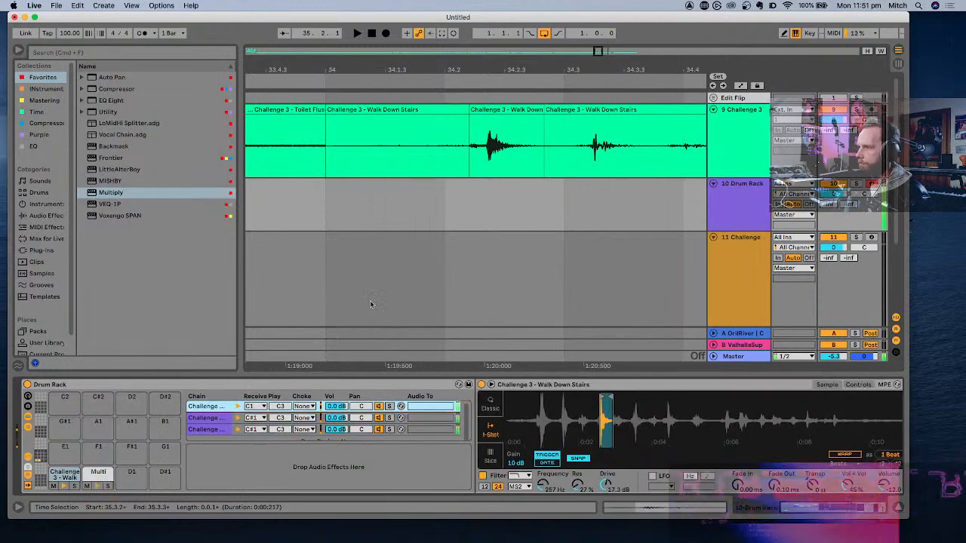
- Lower the third footstep chain's volume to -4.0 dB and audition the layered C#1 pad
scroll(492, 213, down, 5)
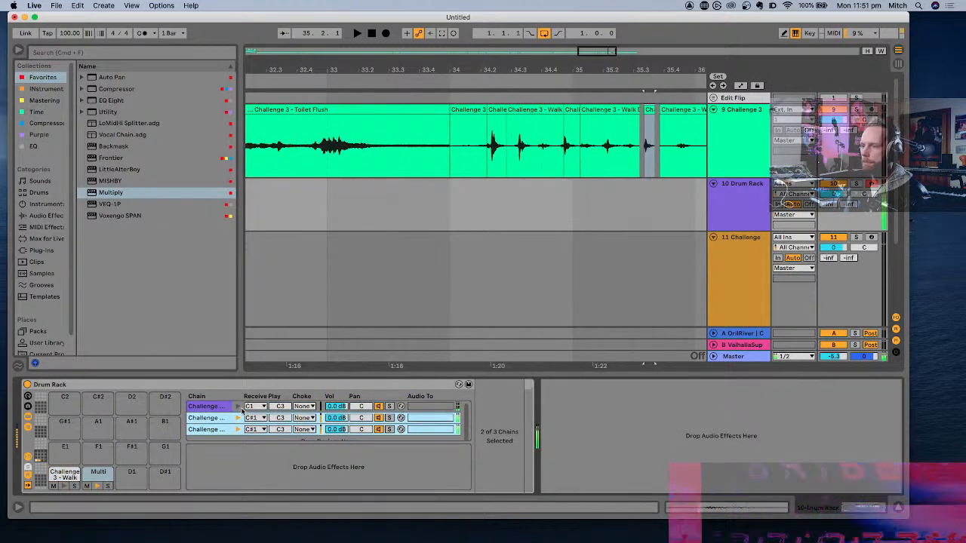
click(346, 456)
click(205, 429)
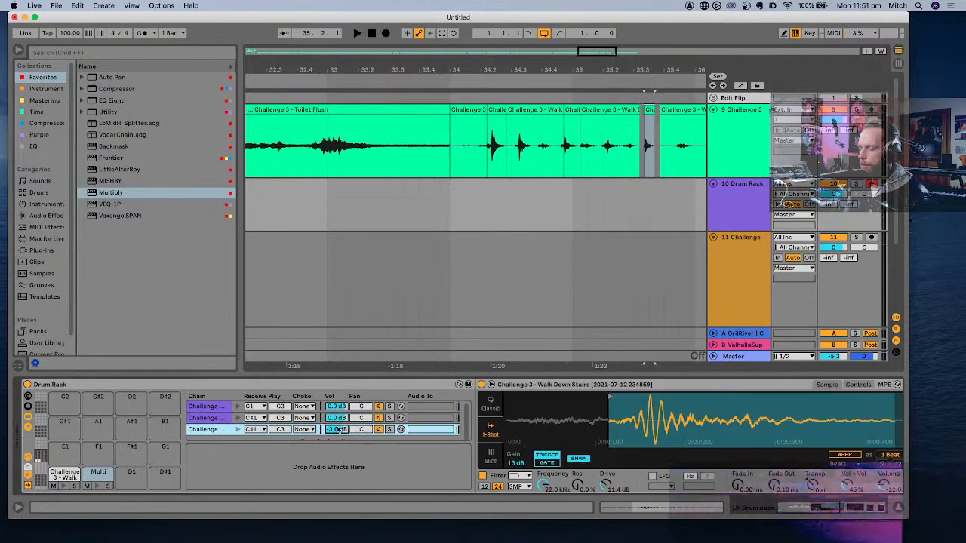
key(w)
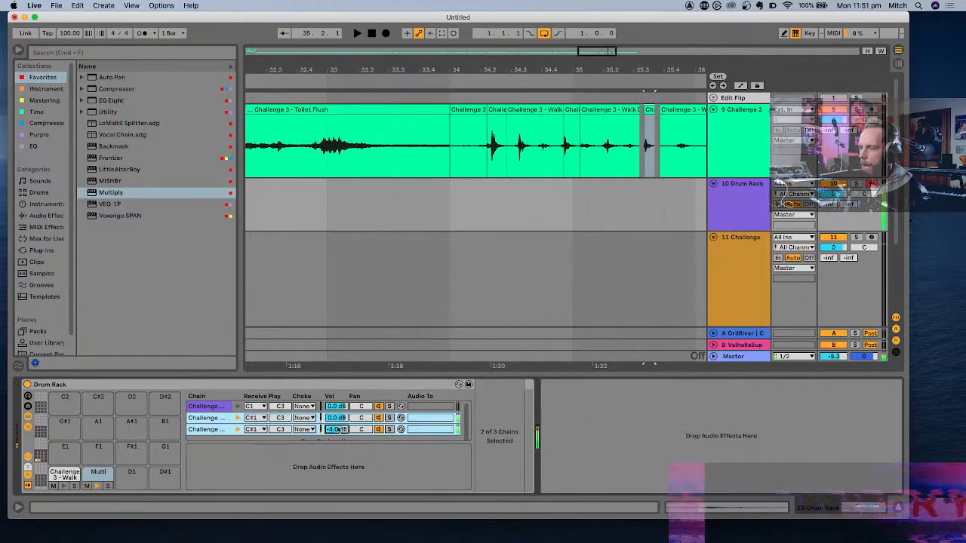
- Audition the C1 footstep and bypass the Drum Buss on its chain
key(a)
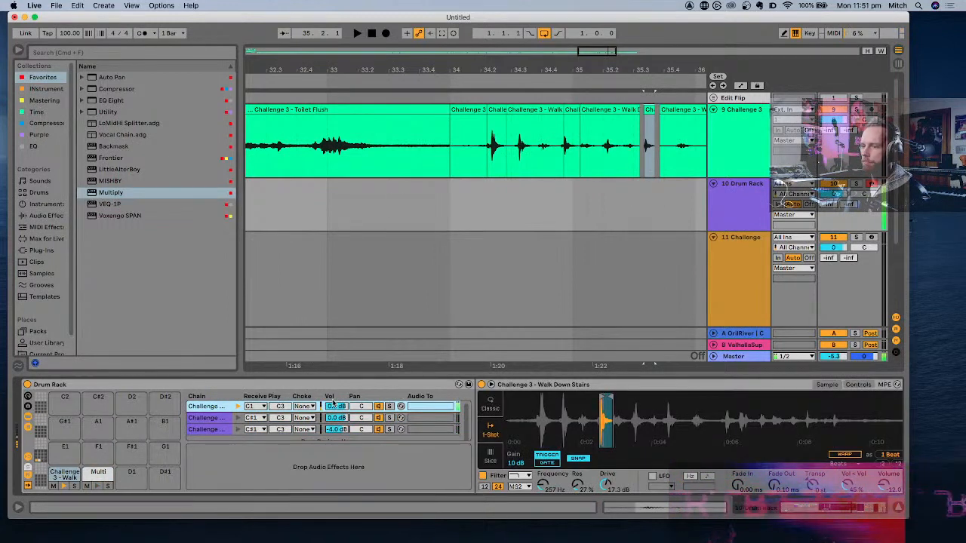
scroll(324, 455, right, 5)
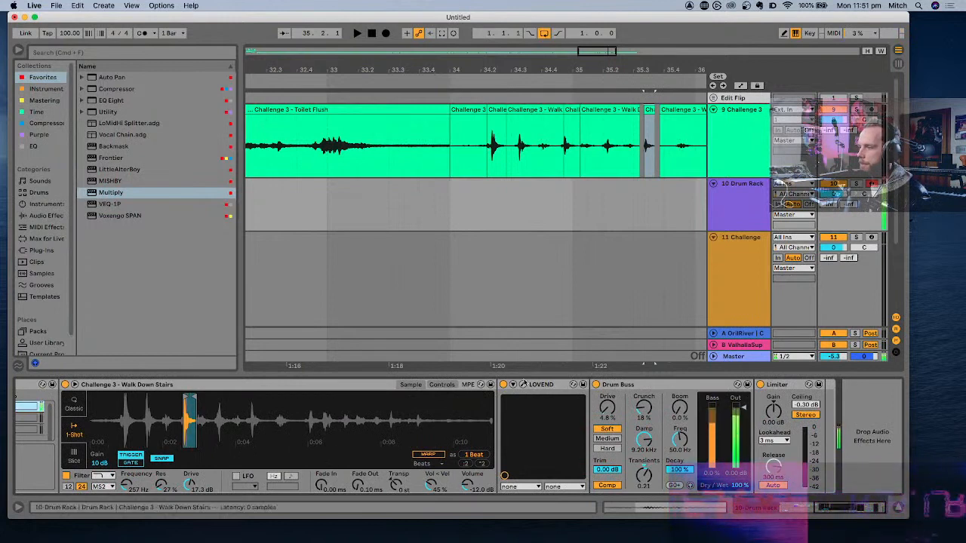
click(596, 384)
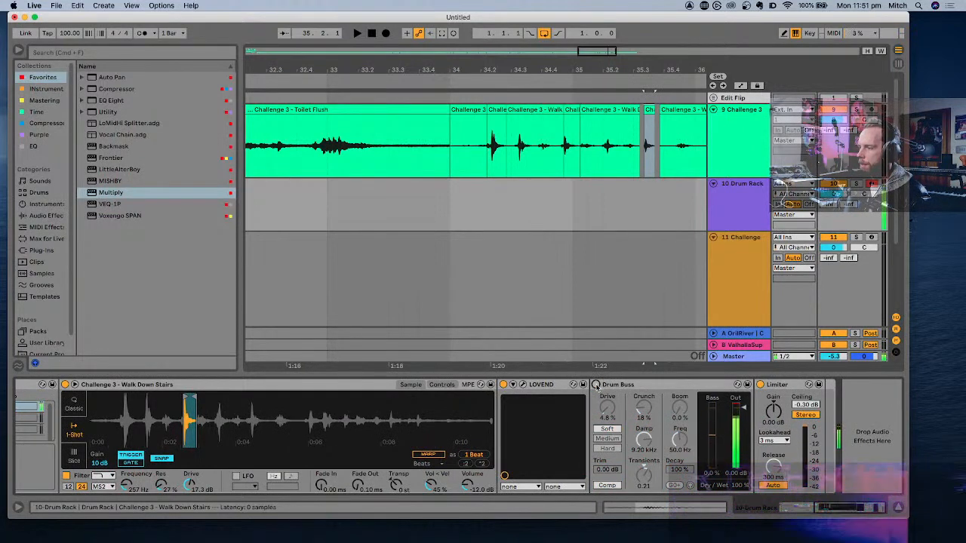
- Replace the Drum Buss on the C1 footstep chain with Frontier before the Limiter, and raise the filter drive to 20.2 dB
click(627, 386)
key(Delete)
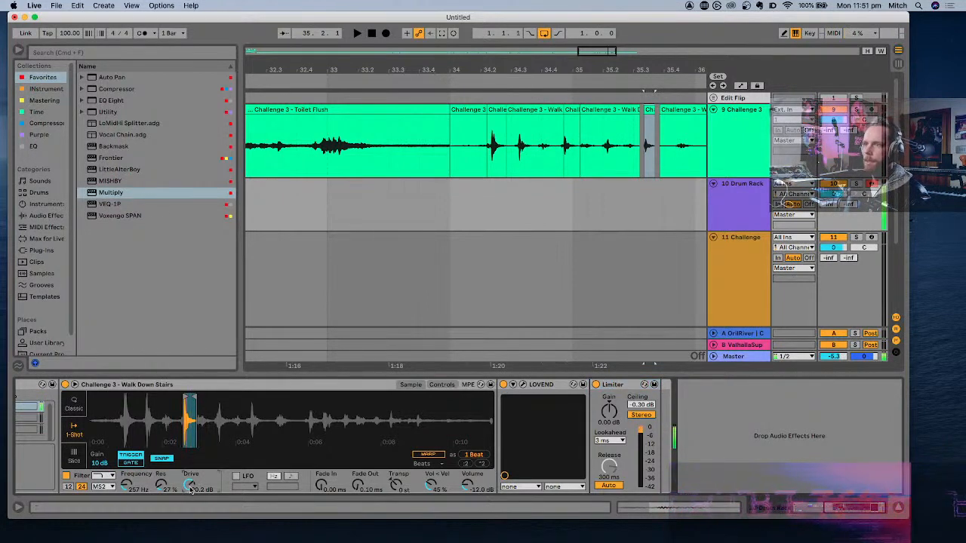
click(117, 159)
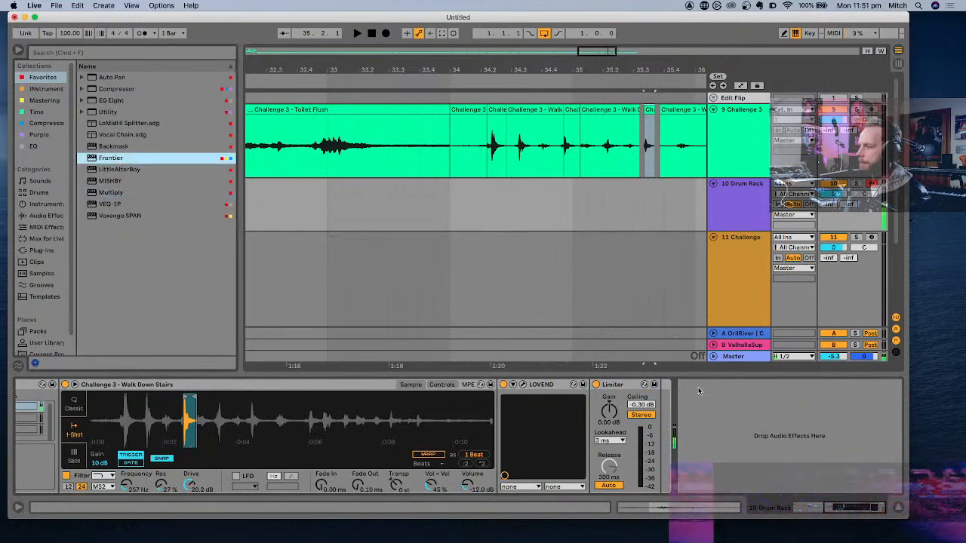
key(Return)
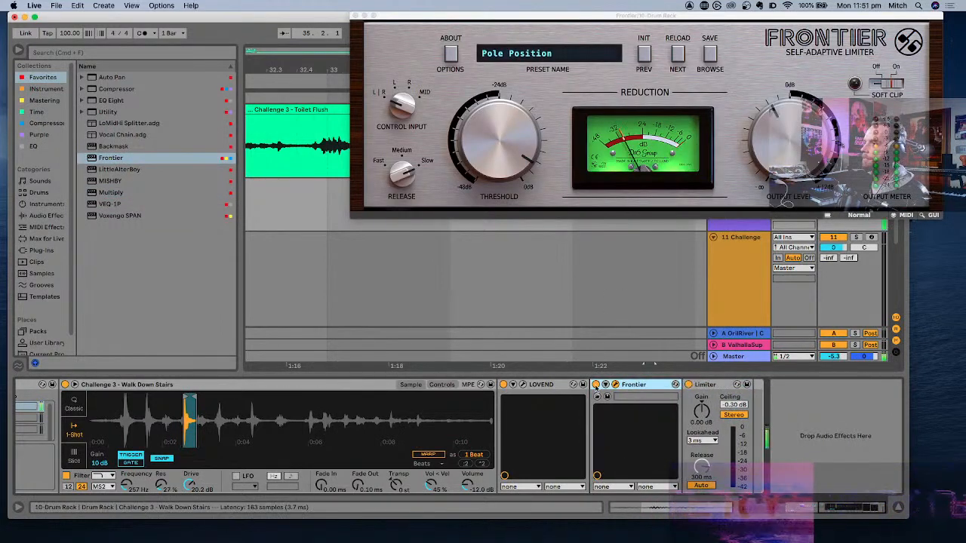
- Set Frontier's threshold to -16.8 dB and release to Medium, adjust its output level, and close the plug-in window
drag(522, 147, 516, 184)
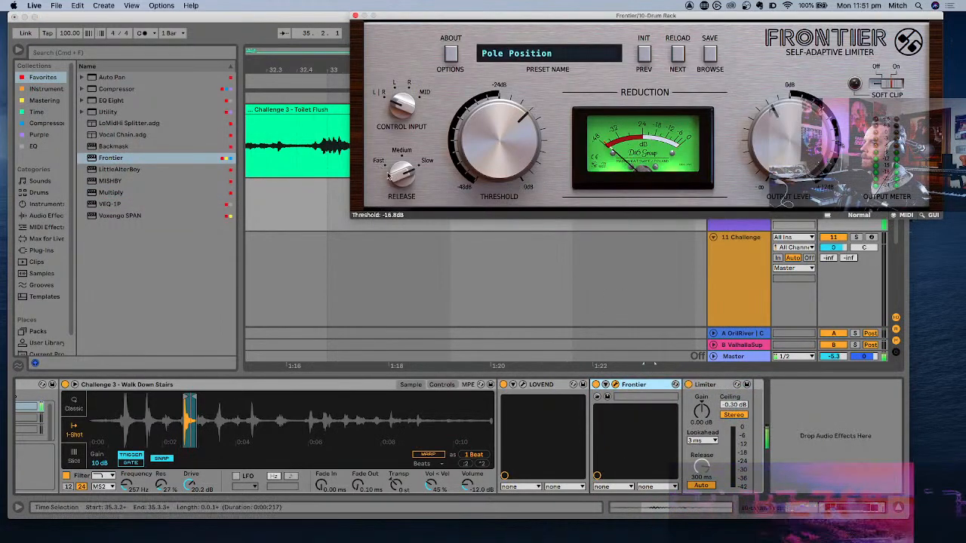
drag(389, 175, 391, 164)
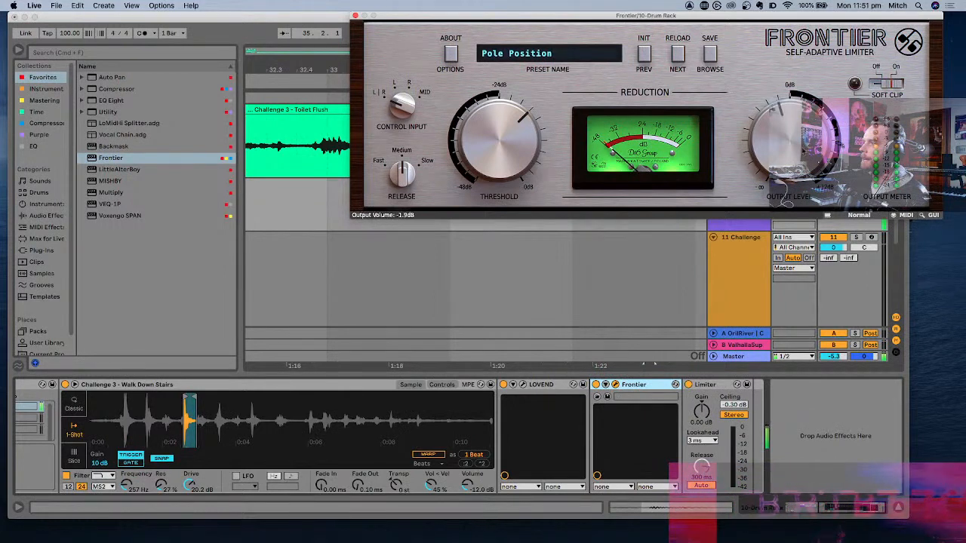
drag(805, 150, 804, 139)
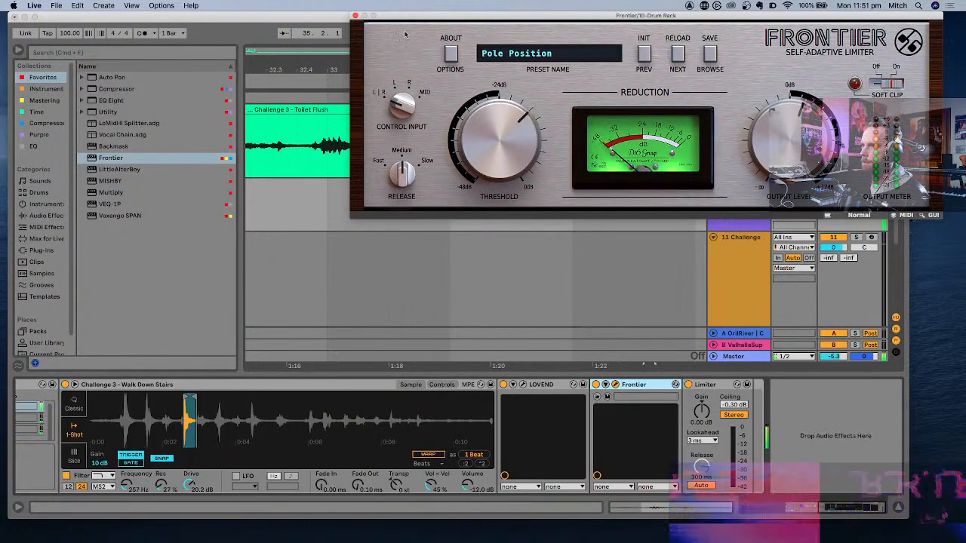
click(356, 16)
- Play the Coffee Maker recording around bar 21 and examine its waveform for a usable section
scroll(417, 188, right, 6)
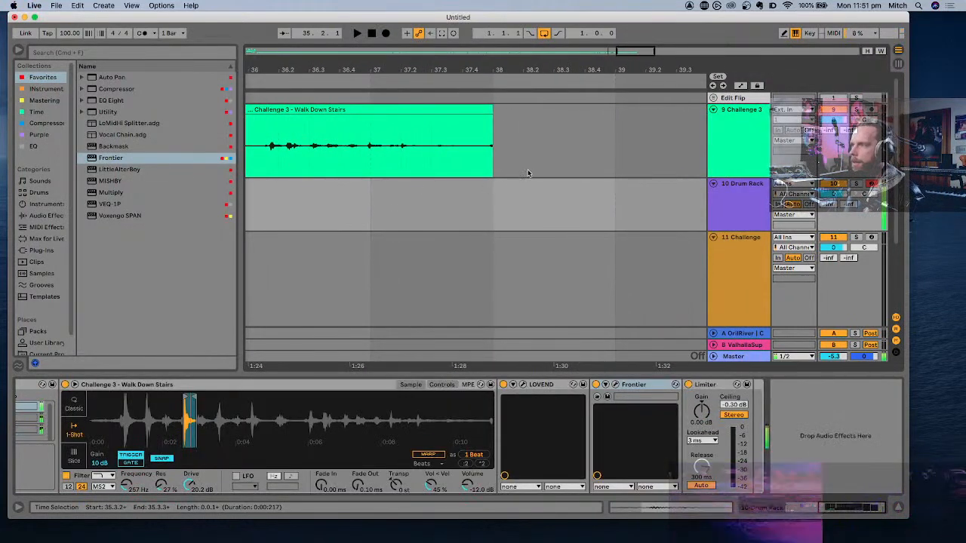
scroll(529, 173, left, 4)
scroll(531, 173, down, 4)
scroll(532, 173, left, 6)
scroll(567, 154, left, 2)
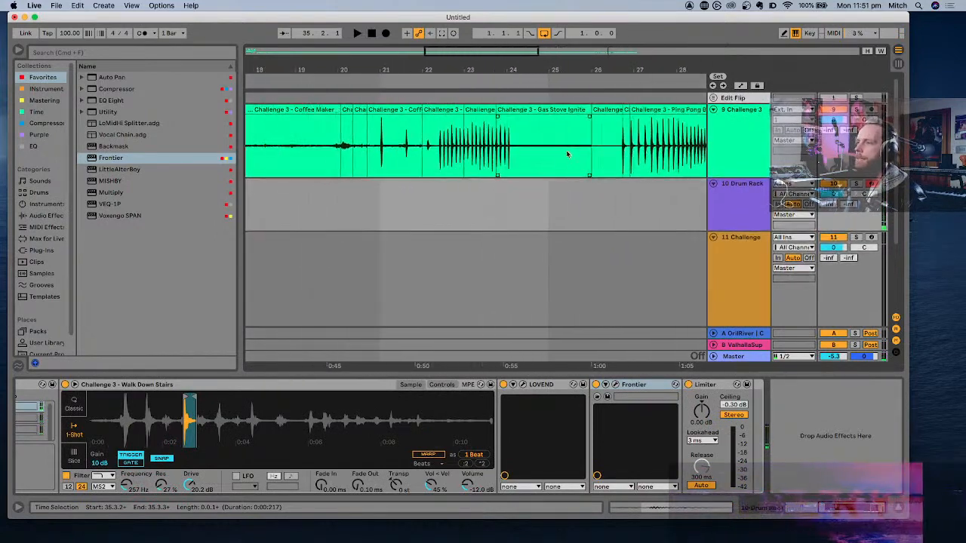
scroll(568, 154, left, 1)
click(408, 151)
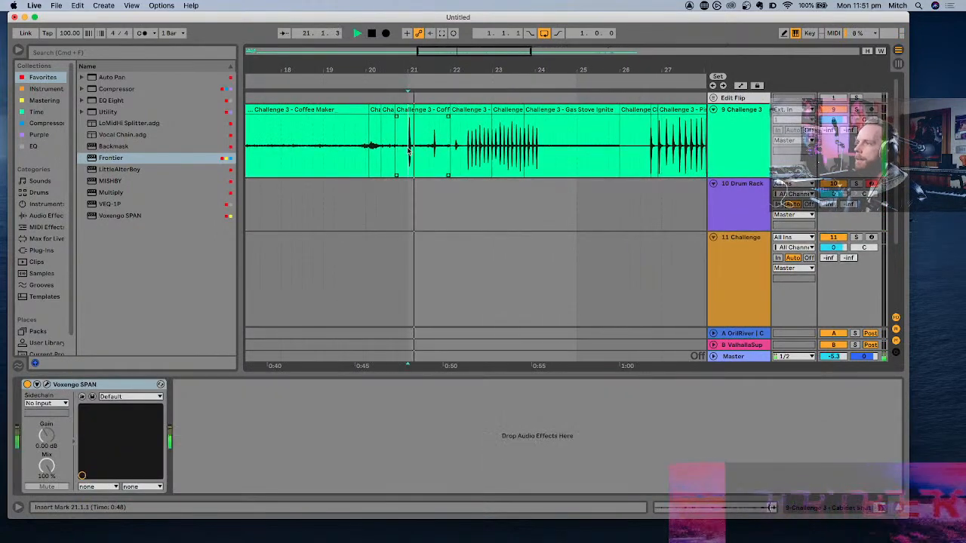
scroll(408, 151, up, 6)
click(423, 148)
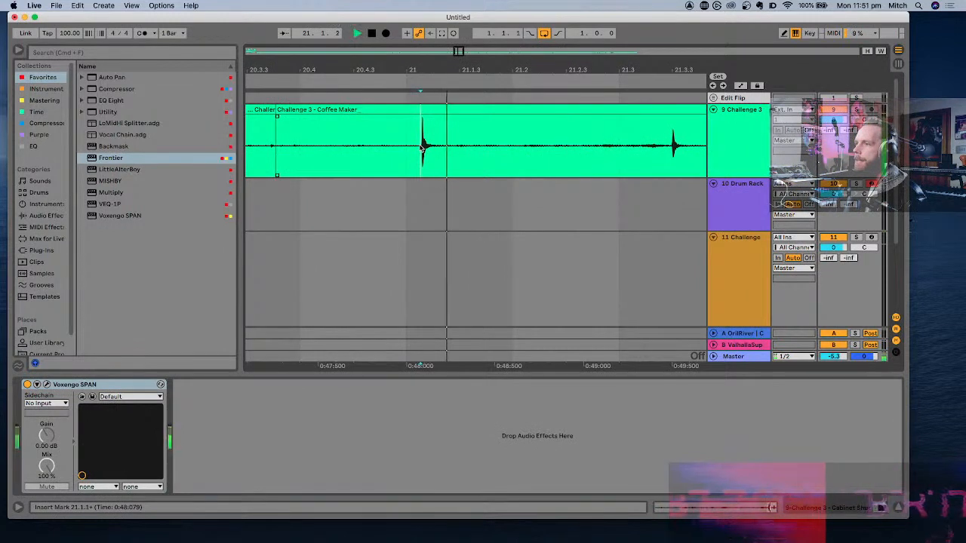
scroll(424, 148, up, 4)
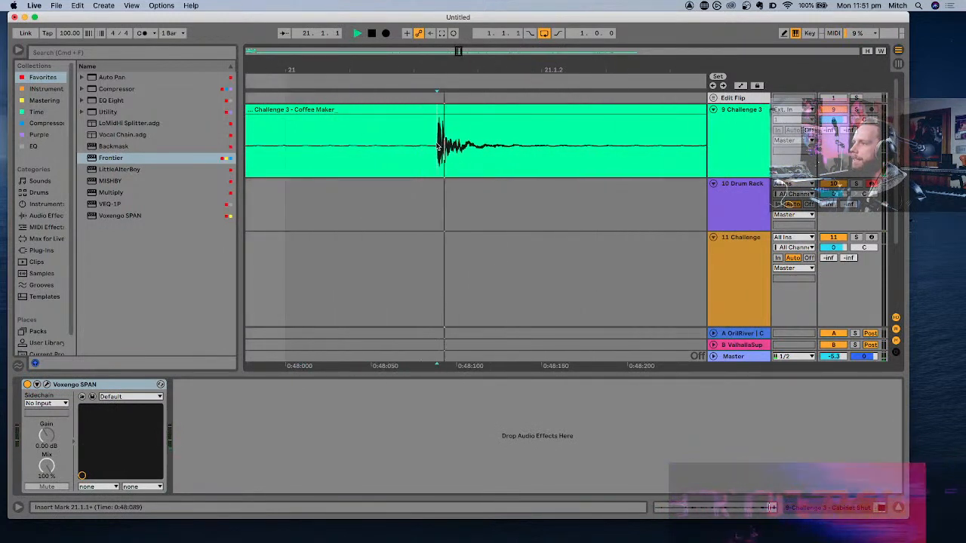
scroll(438, 146, down, 3)
click(504, 148)
key(space)
scroll(521, 144, down, 2)
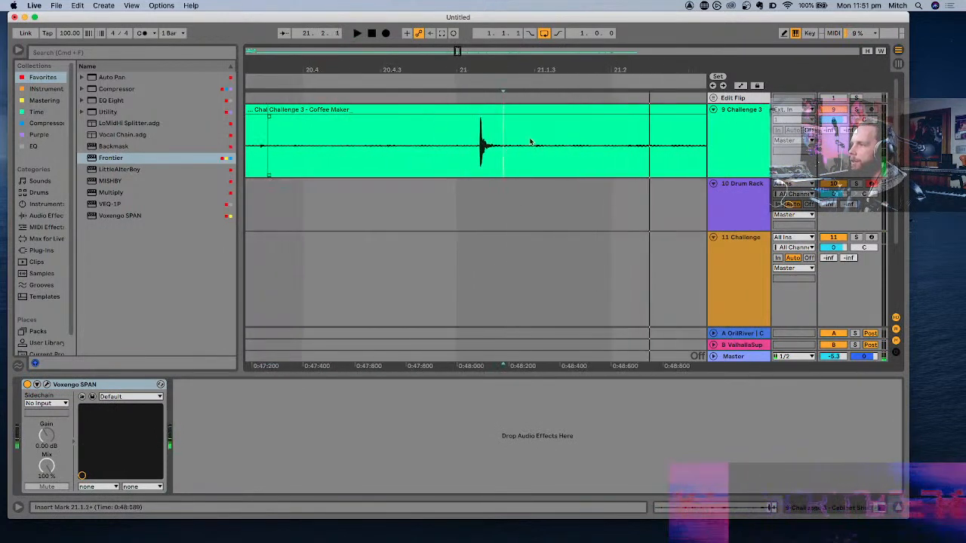
- Split the Coffee Maker clip just after the bar 21 hit and just before the next hit, and consolidate the section between
click(517, 142)
key(super+e)
scroll(519, 144, down, 3)
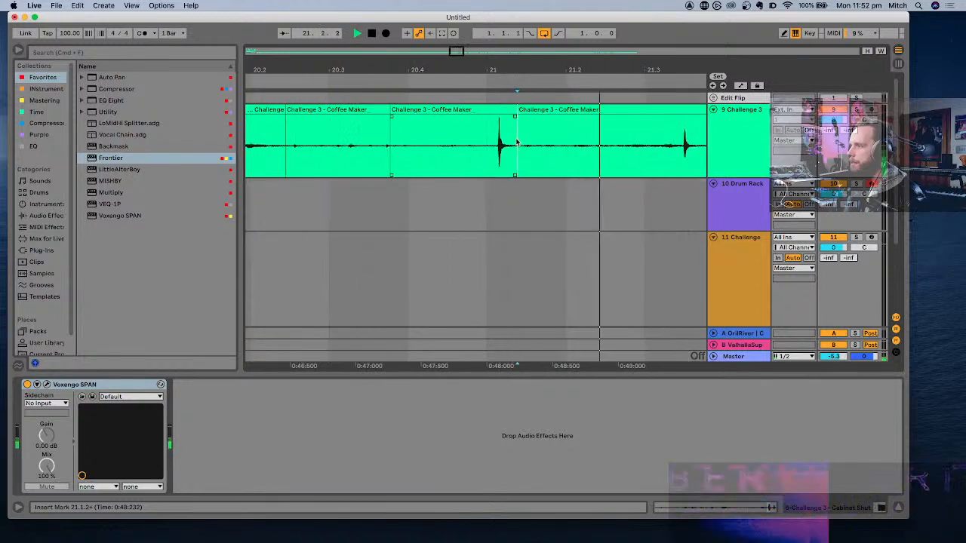
click(681, 146)
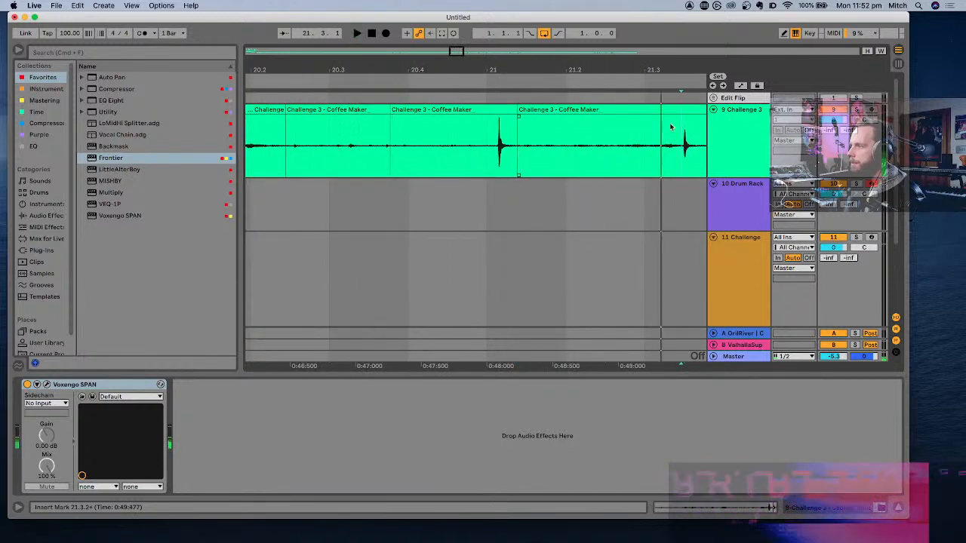
key(super+e)
click(654, 113)
key(super+j)
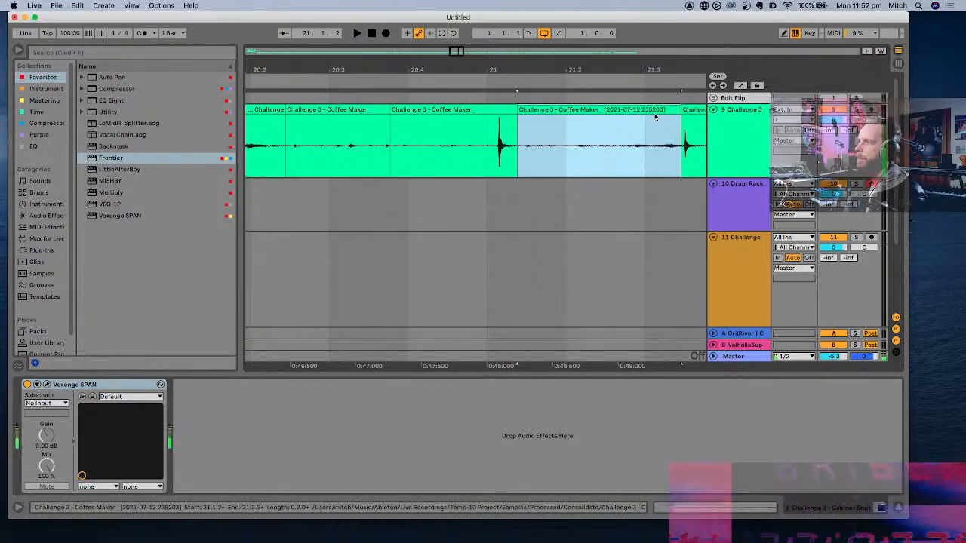
- Reset the consolidated Coffee Maker clip's gain to 0.00 dB and audition it
double_click(655, 113)
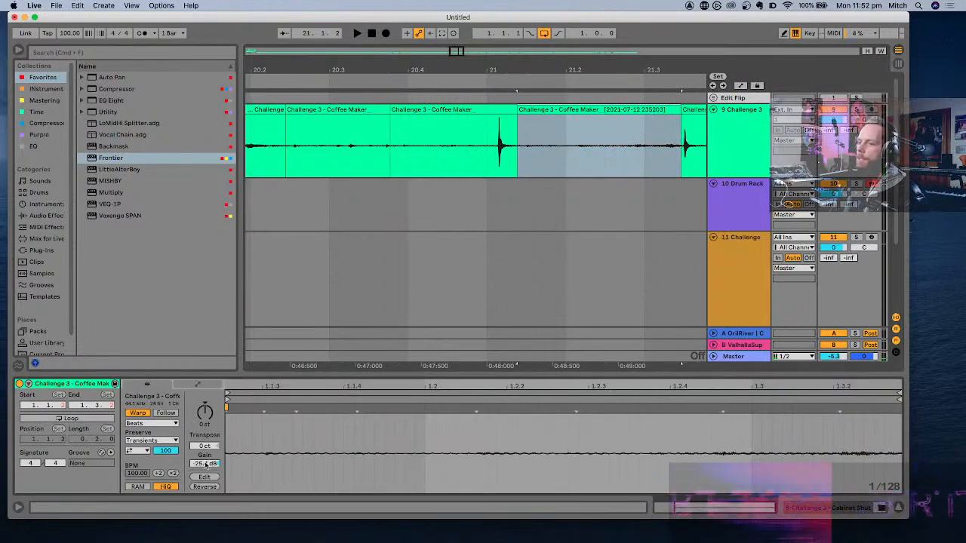
double_click(205, 464)
key(space)
key(space)
key(space)
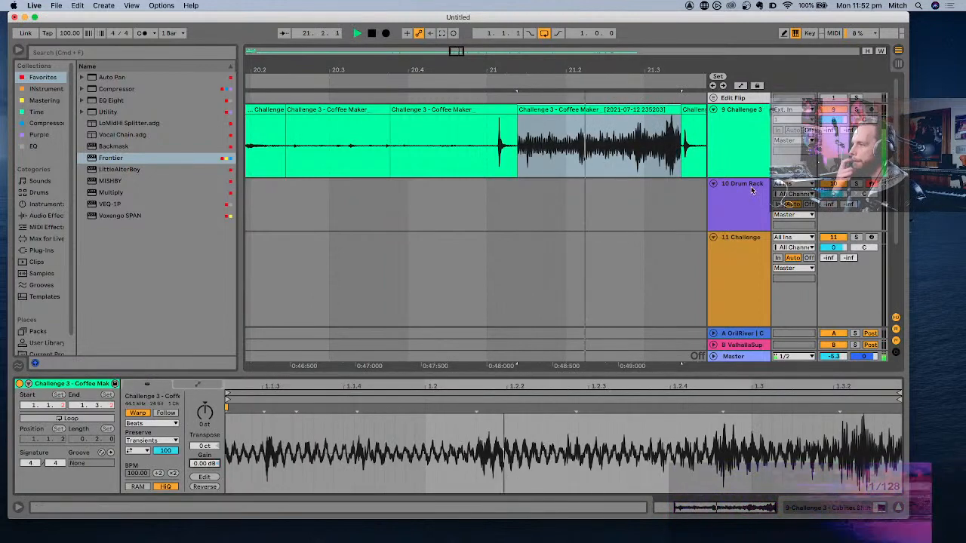
- Load the consolidated Coffee Maker clip onto the Drum Rack's F#1 pad and audition the pad
click(751, 190)
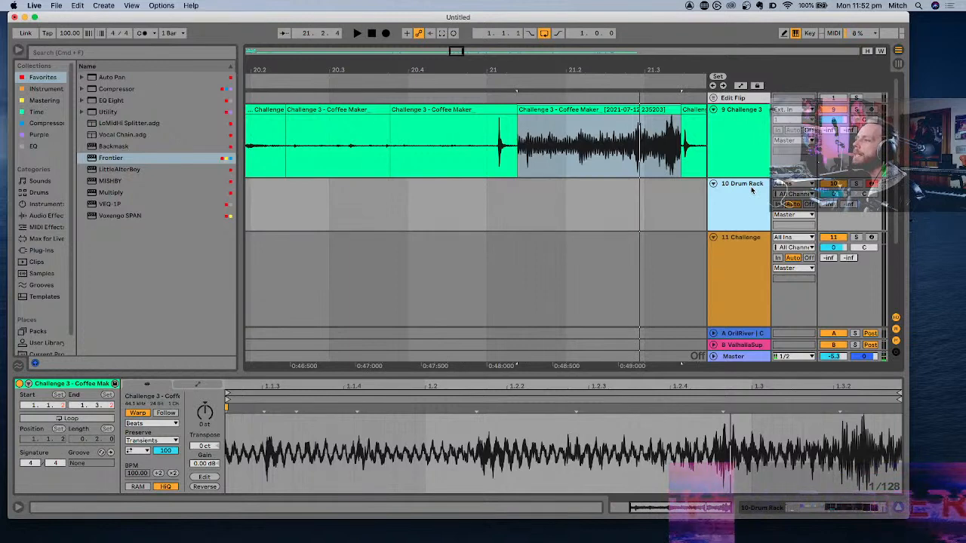
key(space)
key(space)
double_click(751, 190)
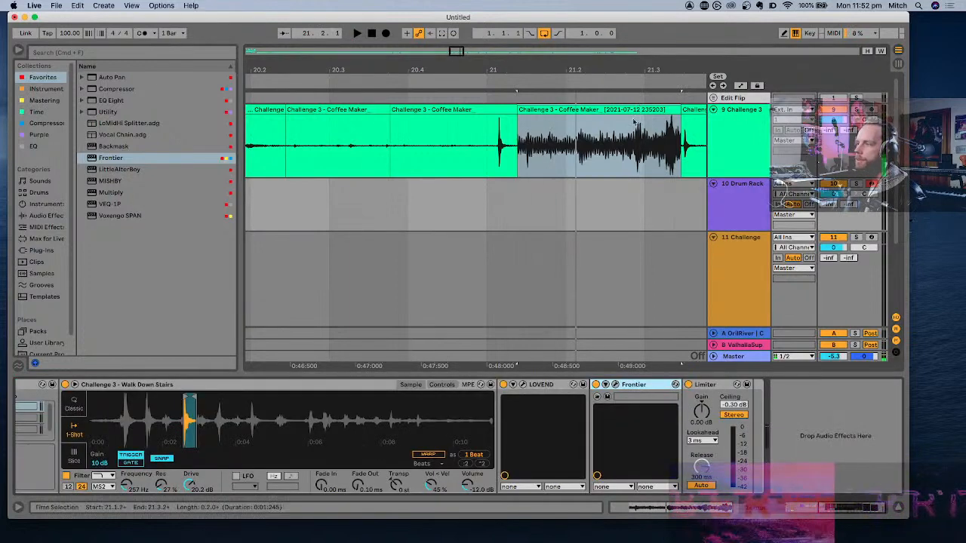
scroll(459, 451, left, 6)
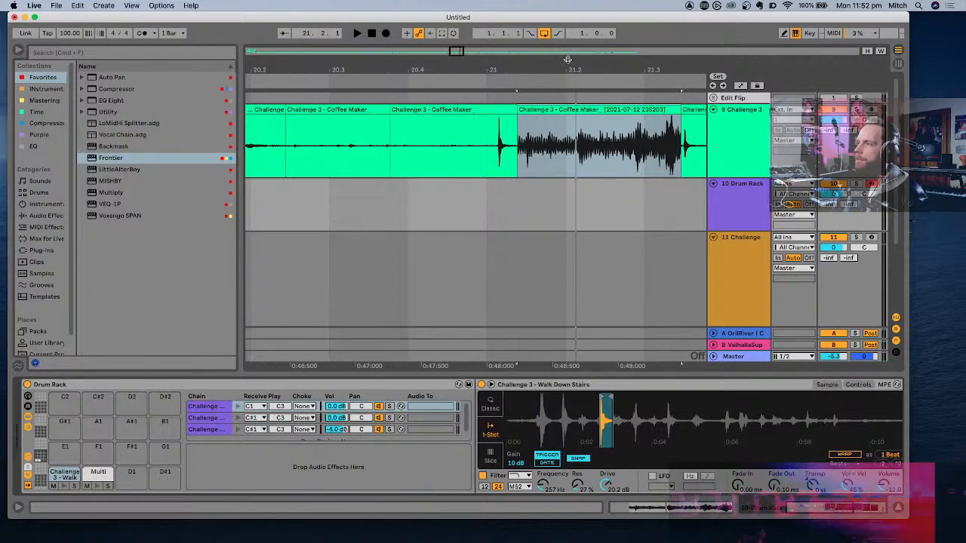
drag(575, 110, 132, 450)
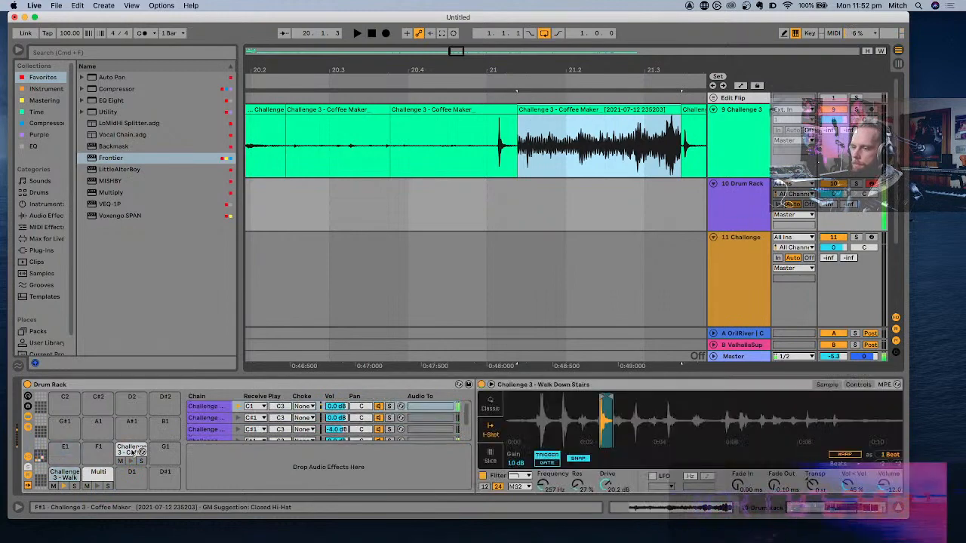
scroll(284, 256, right, 5)
scroll(284, 257, down, 10)
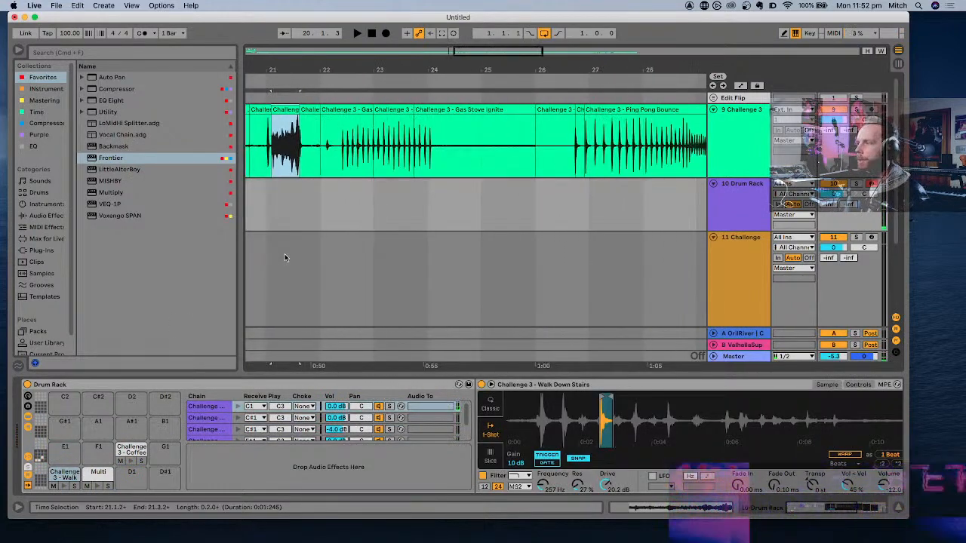
click(531, 197)
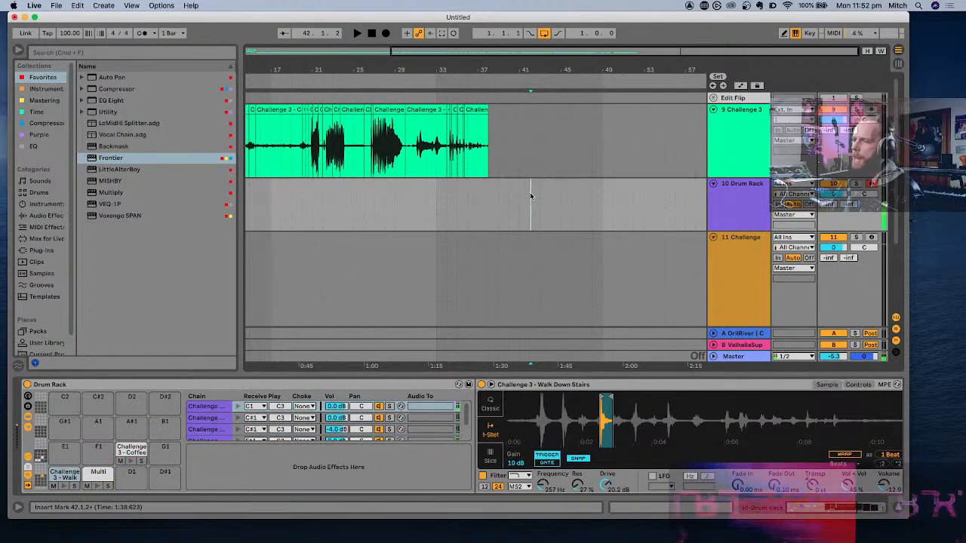
click(132, 460)
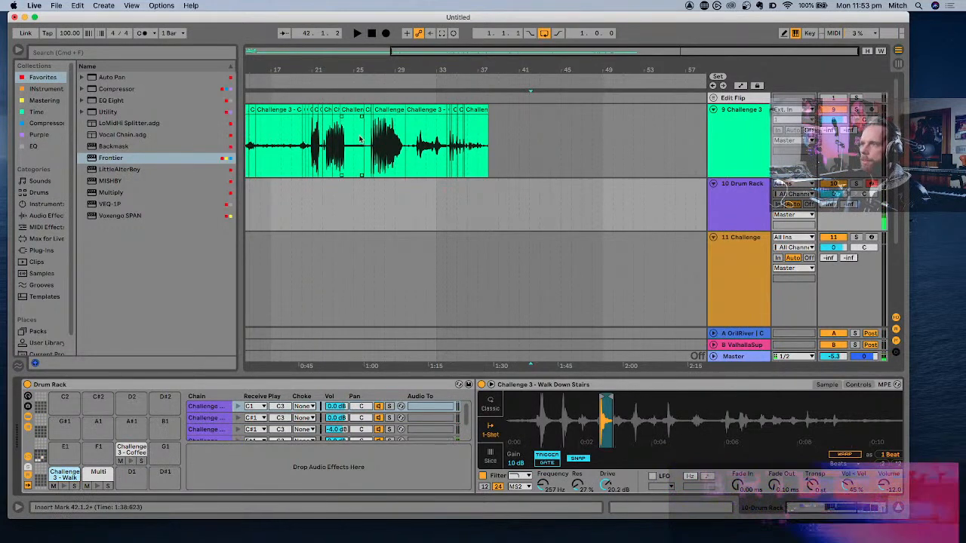
- Split the Gas Stove Ignite clip after its last click, near 24.2.3, and consolidate the remainder up to bar 26
scroll(360, 139, up, 2)
click(334, 150)
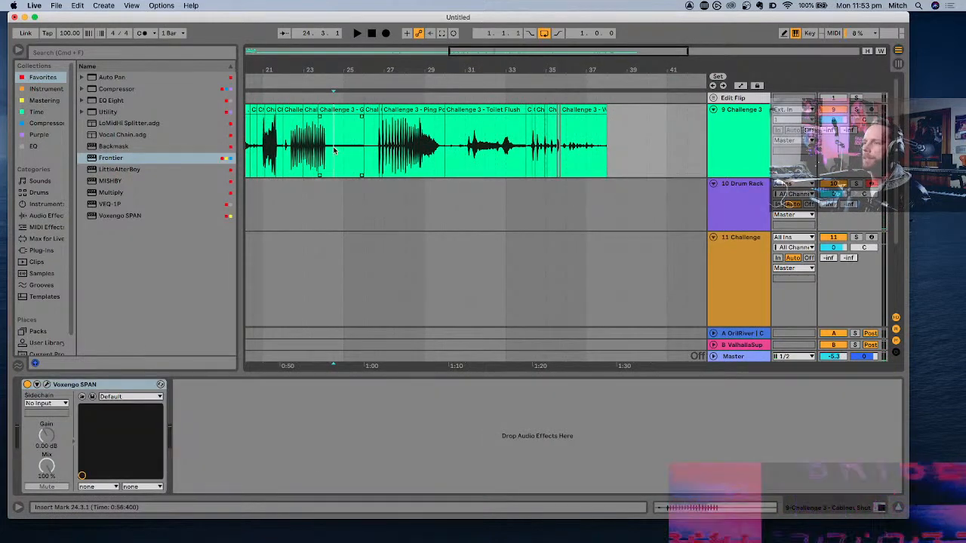
scroll(335, 150, up, 5)
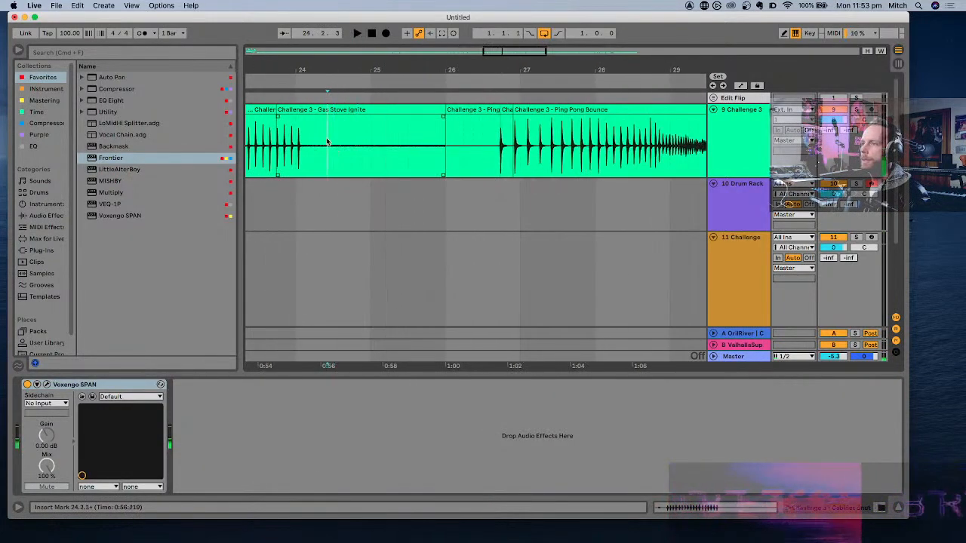
key(super+e)
click(376, 108)
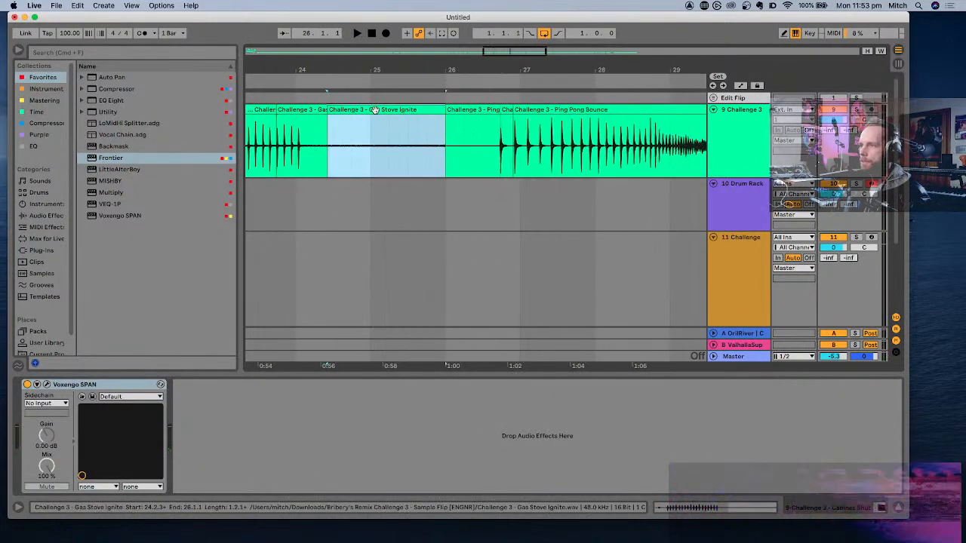
key(super+j)
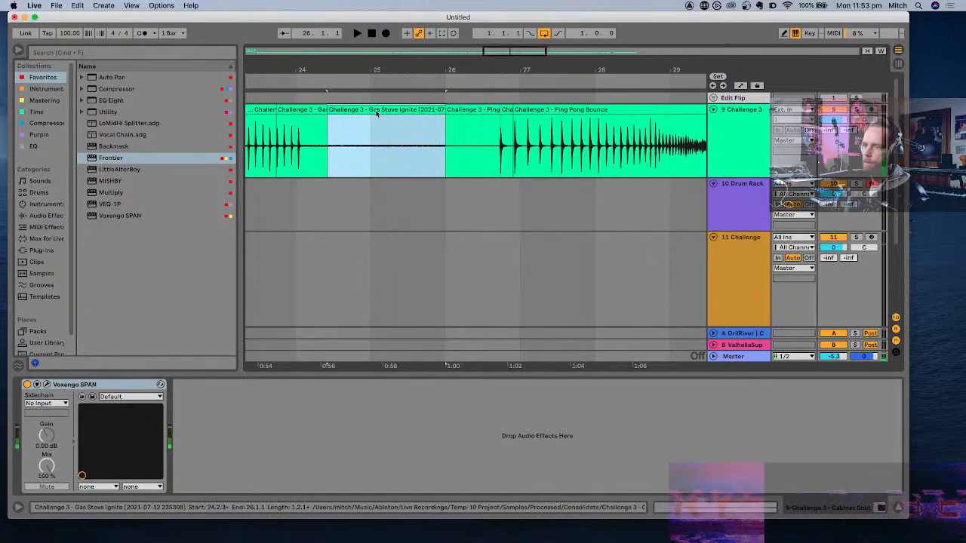
- Reset the consolidated Gas Stove Ignite clip's gain to 0.00 dB and audition it
double_click(376, 111)
double_click(206, 465)
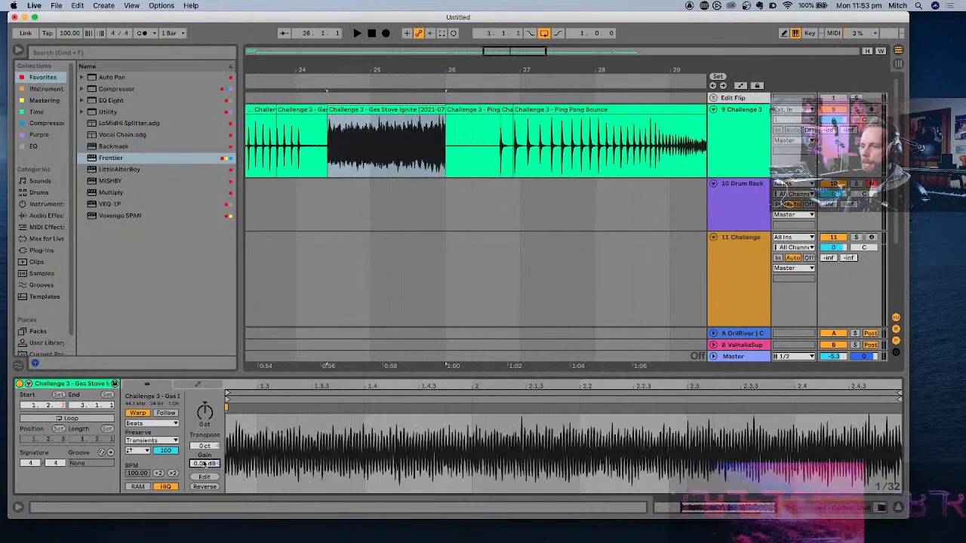
key(space)
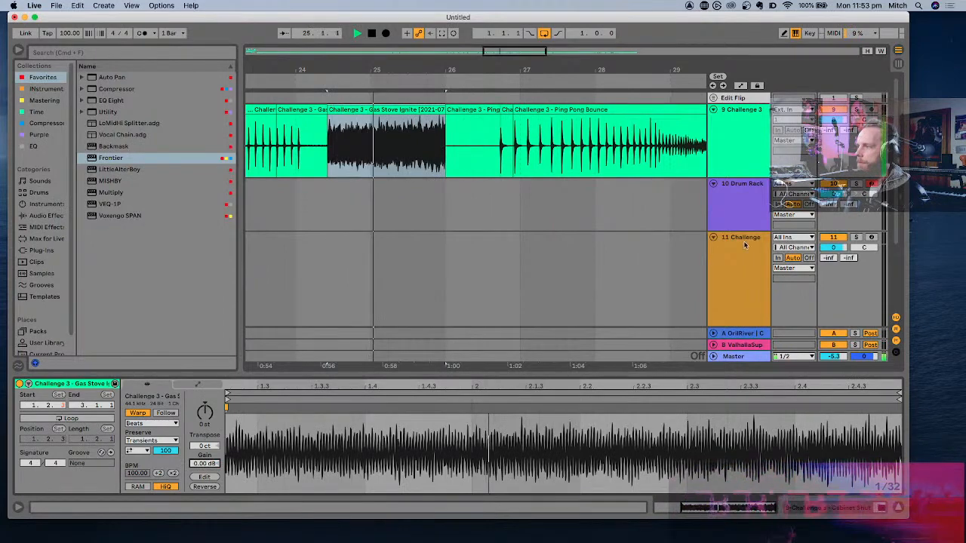
- Load the consolidated Gas Stove Ignite clip onto the Drum Rack's G1 pad
click(742, 214)
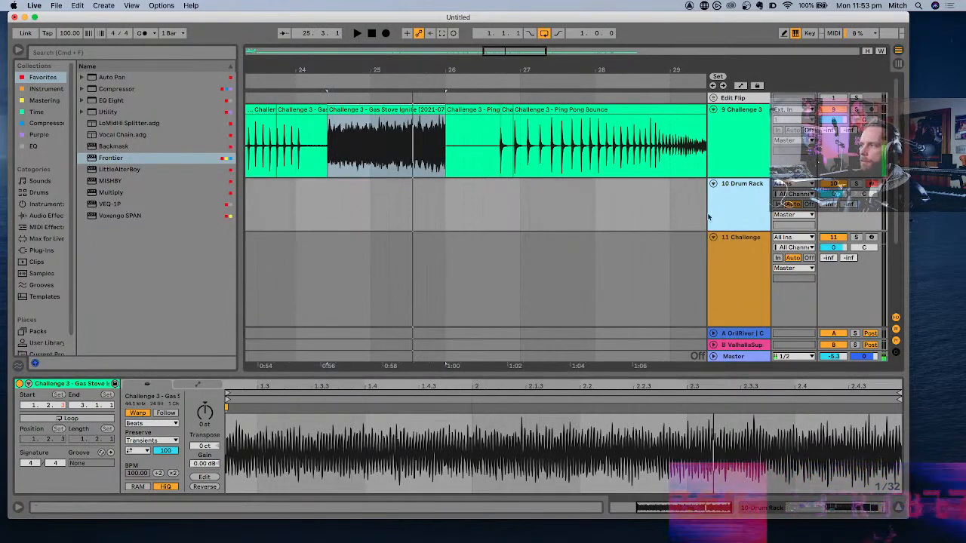
double_click(742, 214)
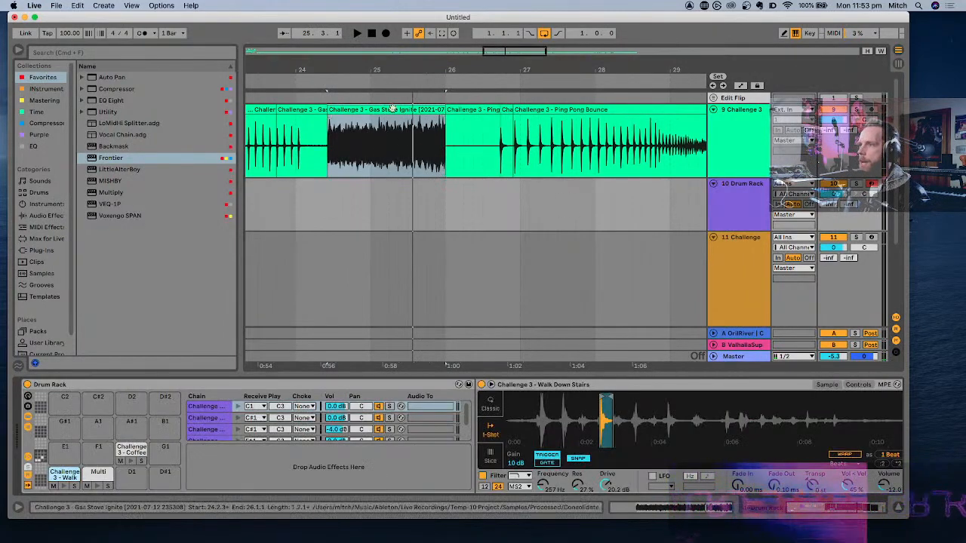
drag(393, 110, 163, 452)
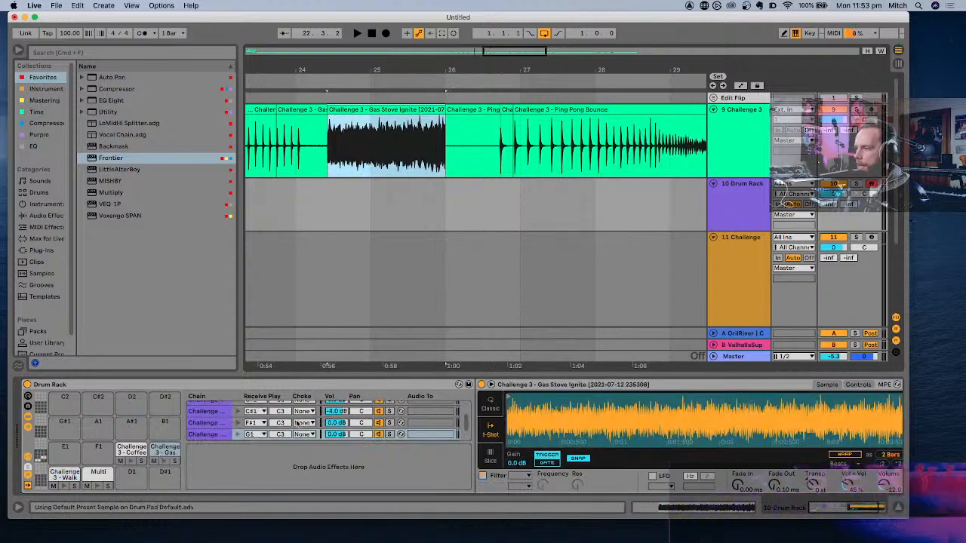
- Shorten the G1 Gas Stove Ignite sample to a brief slice at its start and transpose it +12 st
scroll(707, 463, right, 2)
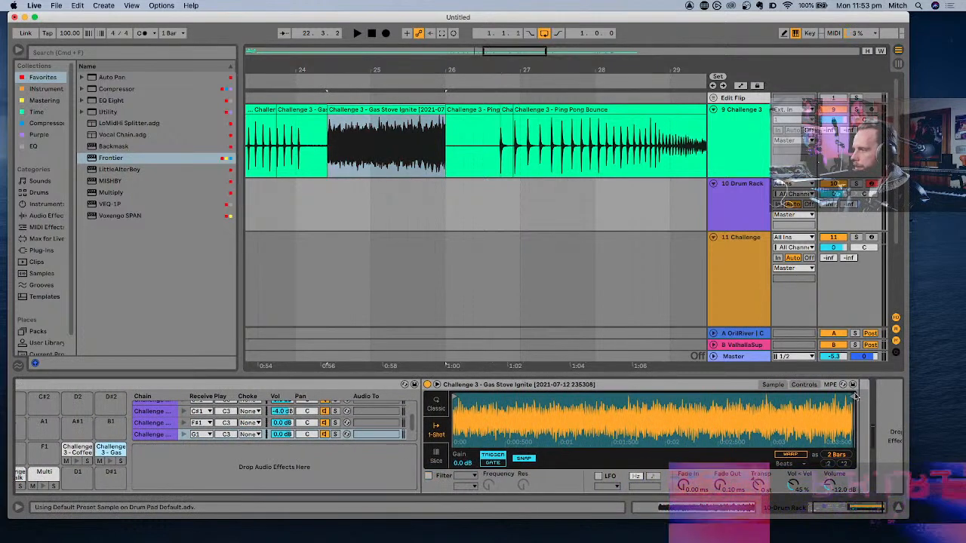
mouse_move(836, 455)
mouse_down()
mouse_move(836, 482)
mouse_move(838, 452)
mouse_up()
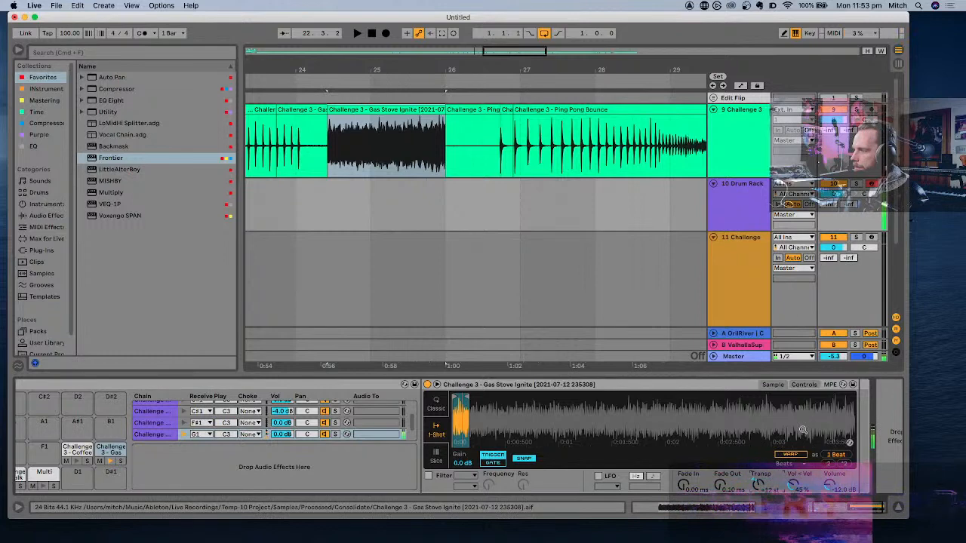
- Set the G1 Gas Stove Ignite sample's fade-out to 79.5 ms and enable its filter with the OSR circuit and about 15.6 dB drive
drag(459, 409, 462, 445)
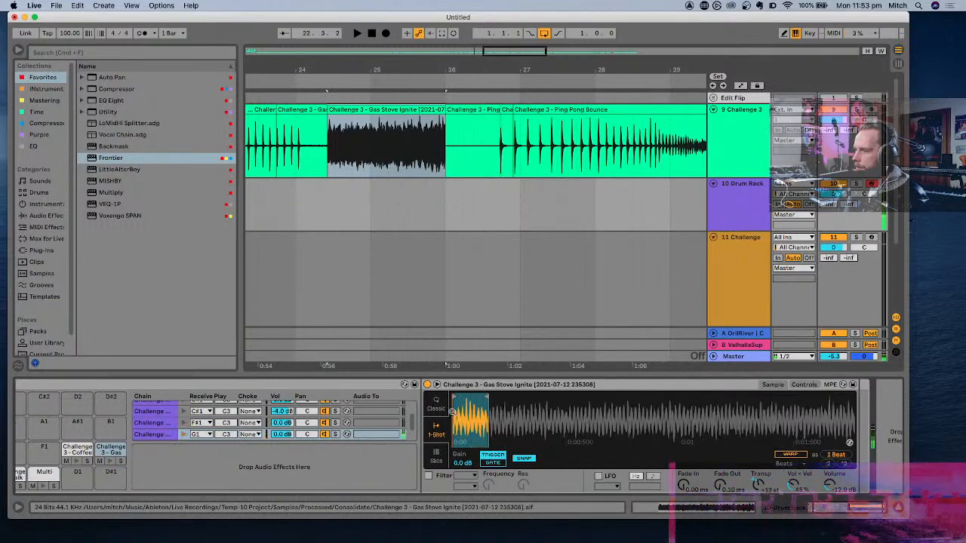
drag(720, 487, 719, 464)
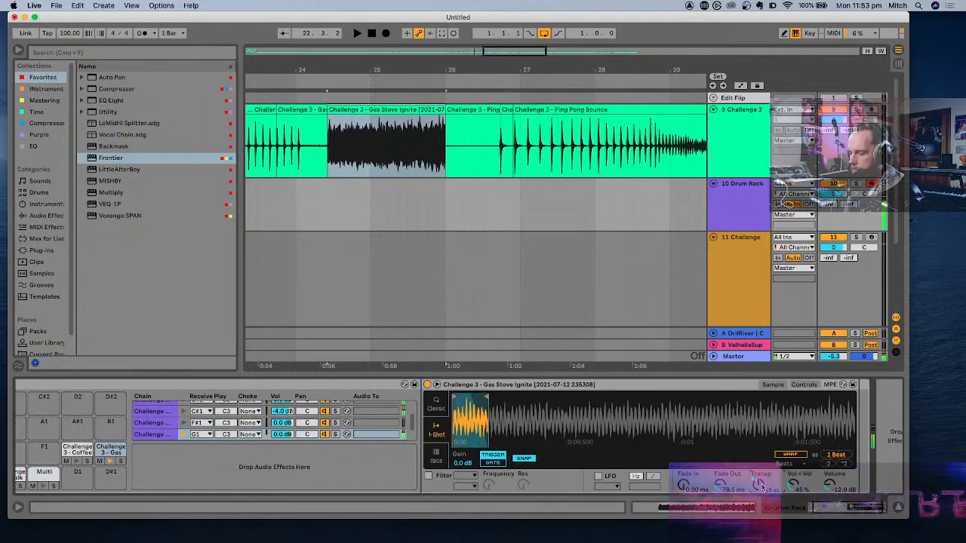
click(428, 476)
click(466, 487)
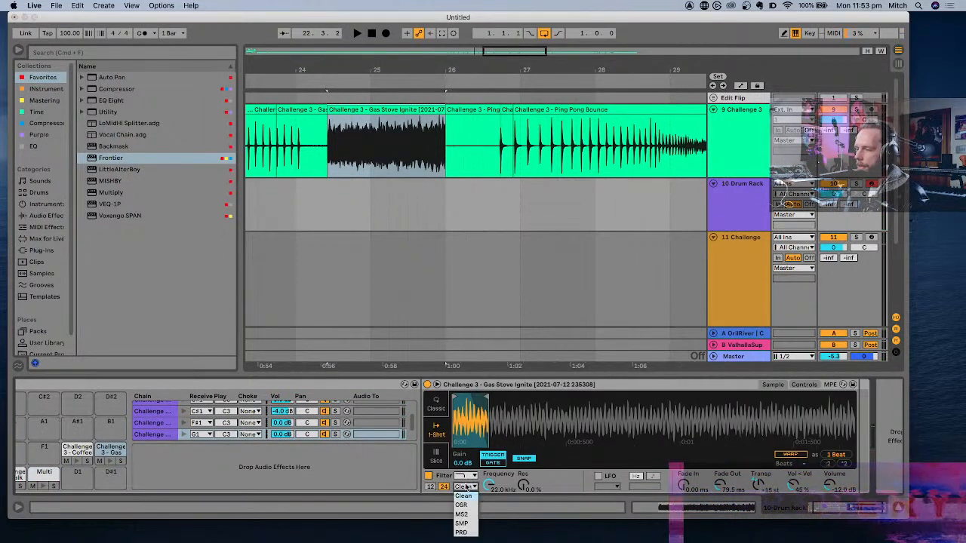
click(461, 505)
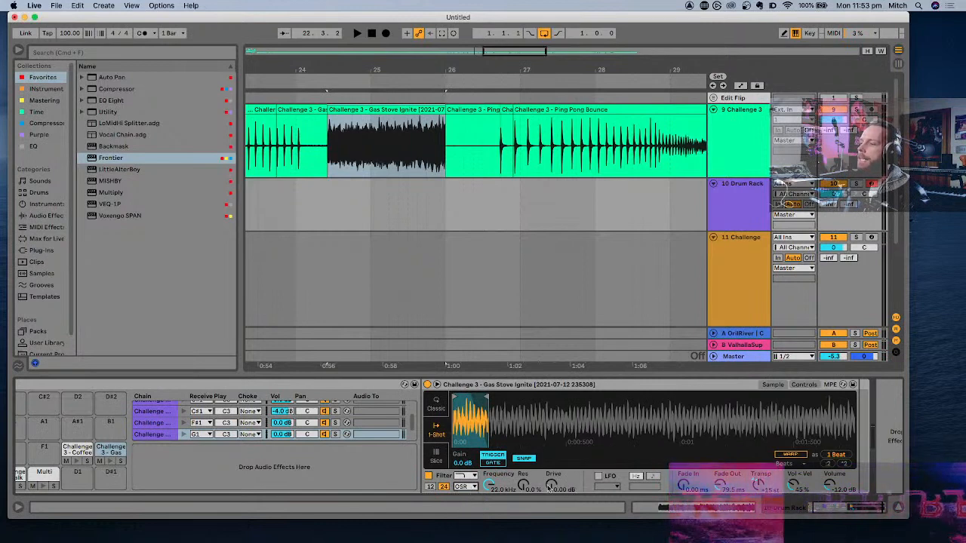
drag(550, 488, 550, 457)
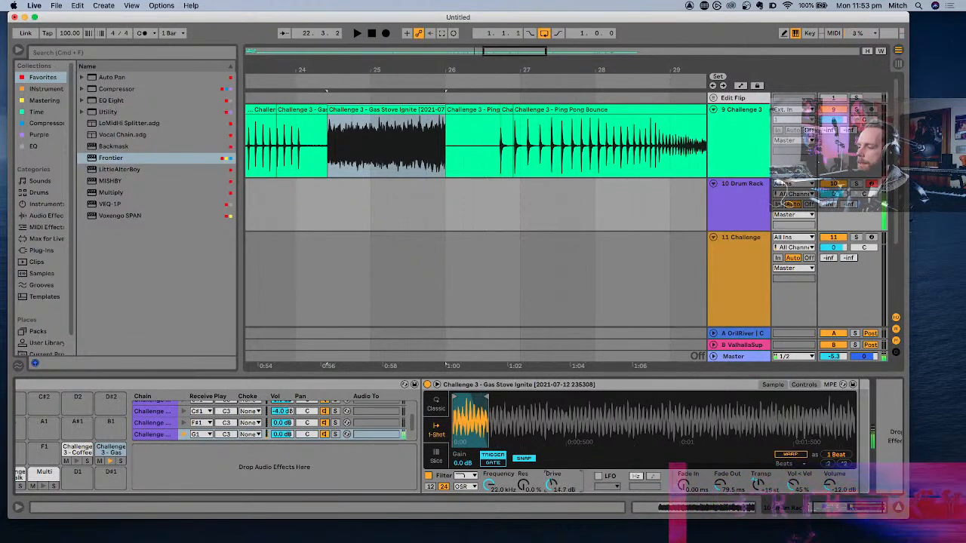
- Add Erosion after the G1 Gas Stove Ignite sample, using Wide Noise at about 5.52 kHz with an amount of 45.2
click(46, 215)
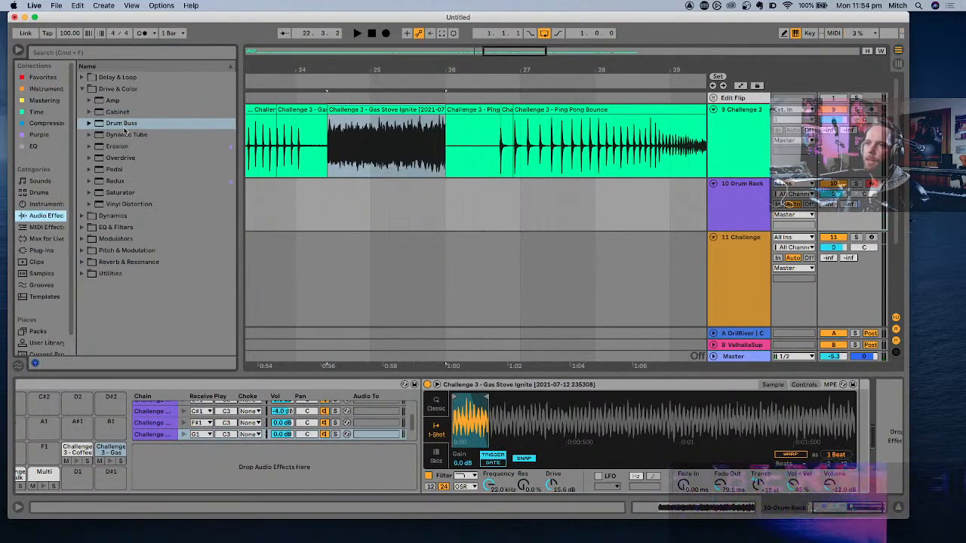
drag(117, 146, 318, 211)
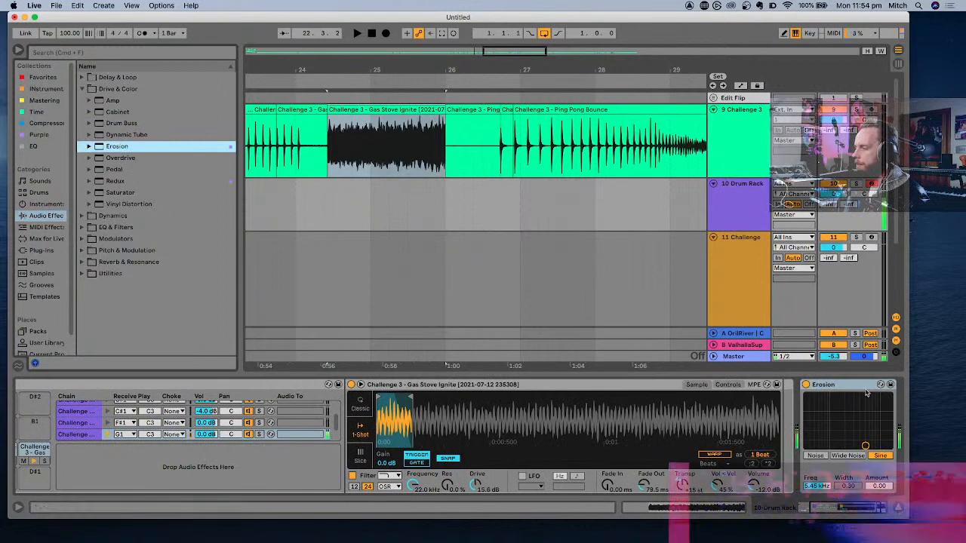
drag(856, 386, 781, 396)
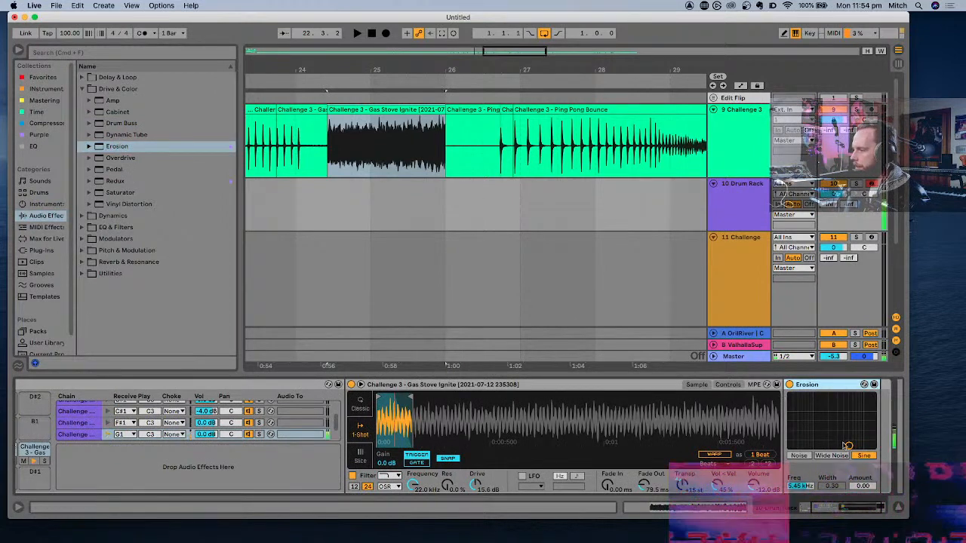
click(832, 455)
drag(849, 445, 849, 423)
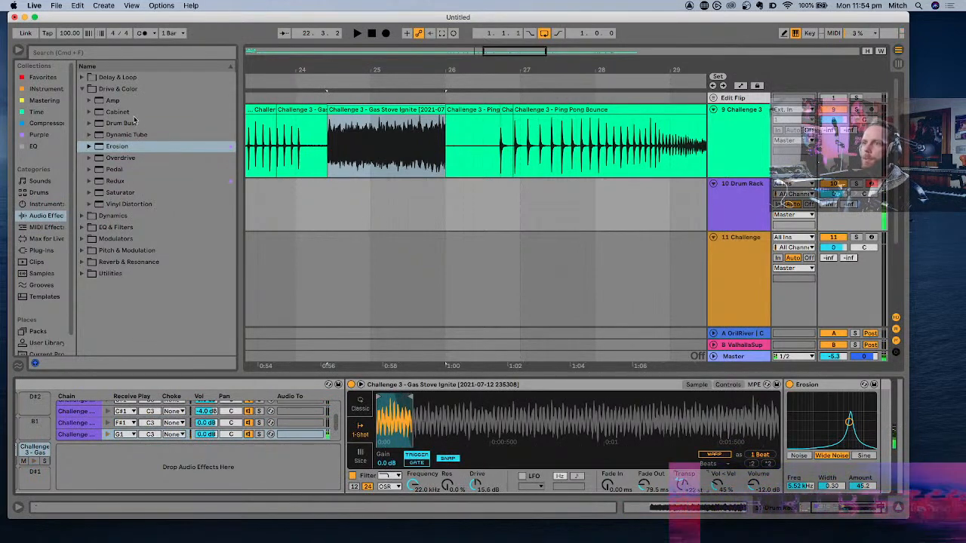
- Add EQ Eight after Erosion on the G1 pad, boosting the highs, dipping about 5.6 dB near 316 Hz and raising the lowest band's frequency
click(41, 77)
drag(111, 100, 528, 414)
click(778, 387)
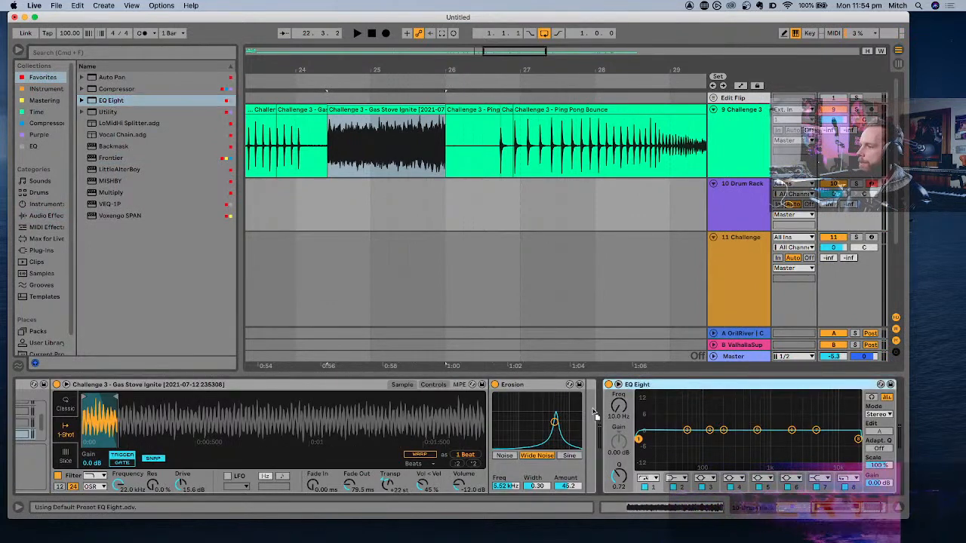
drag(799, 430, 766, 413)
drag(671, 430, 721, 445)
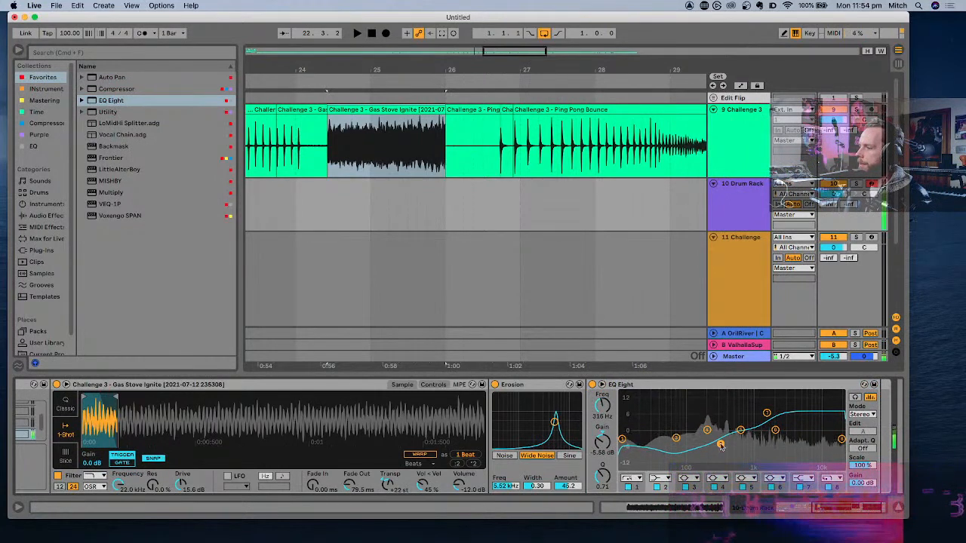
drag(621, 439, 679, 439)
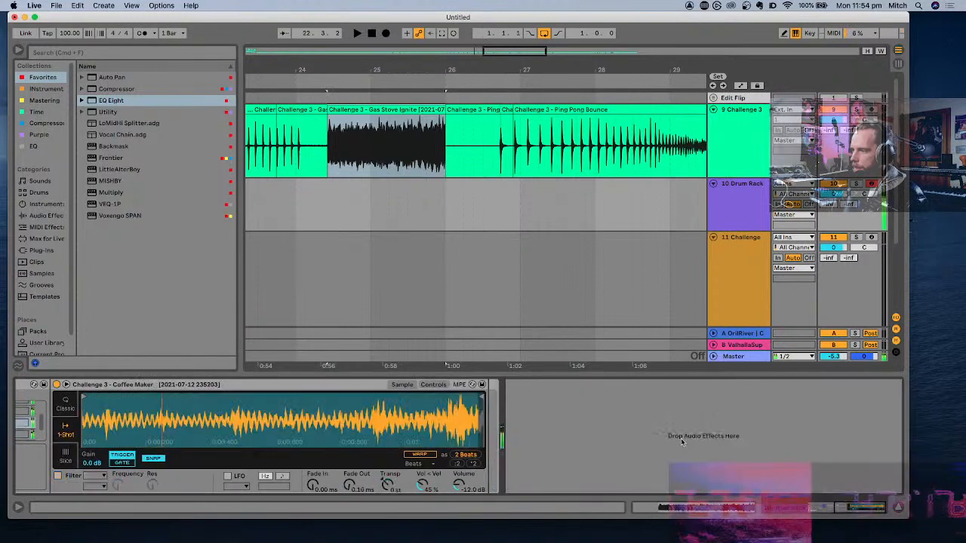
- Audition the Gas Stove Ignite and Coffee Maker clips between bars 21 and 24 on the Challenge 3 track
scroll(593, 227, down, 3)
click(556, 135)
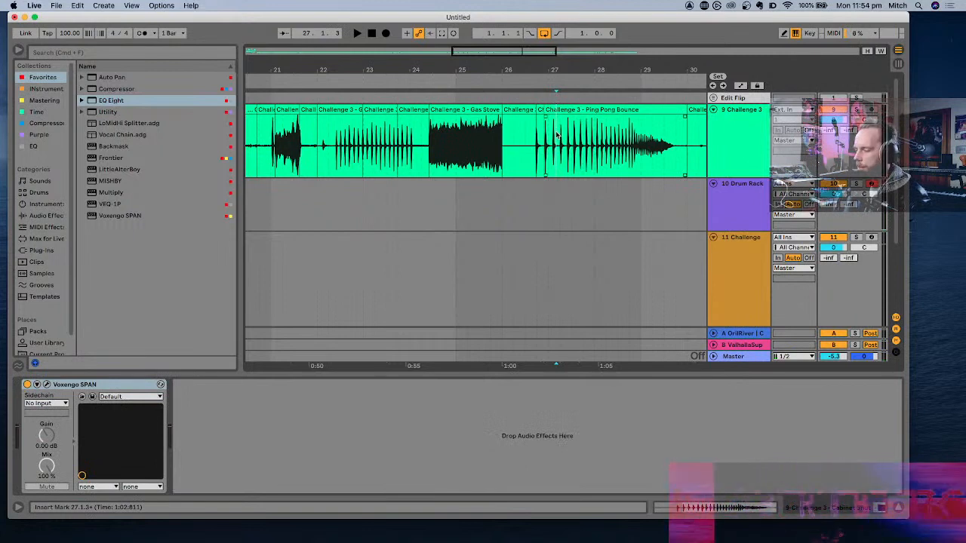
click(399, 135)
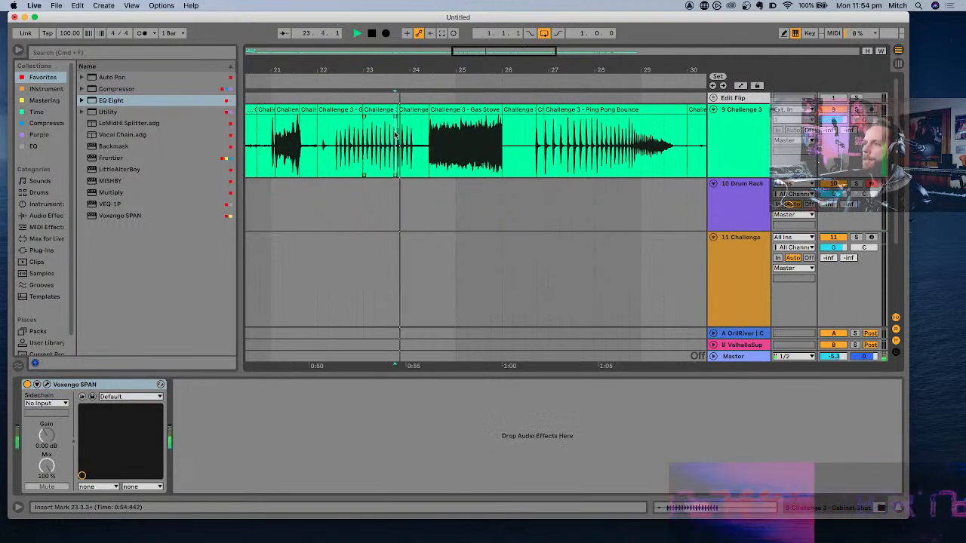
key(space)
scroll(389, 136, up, 2)
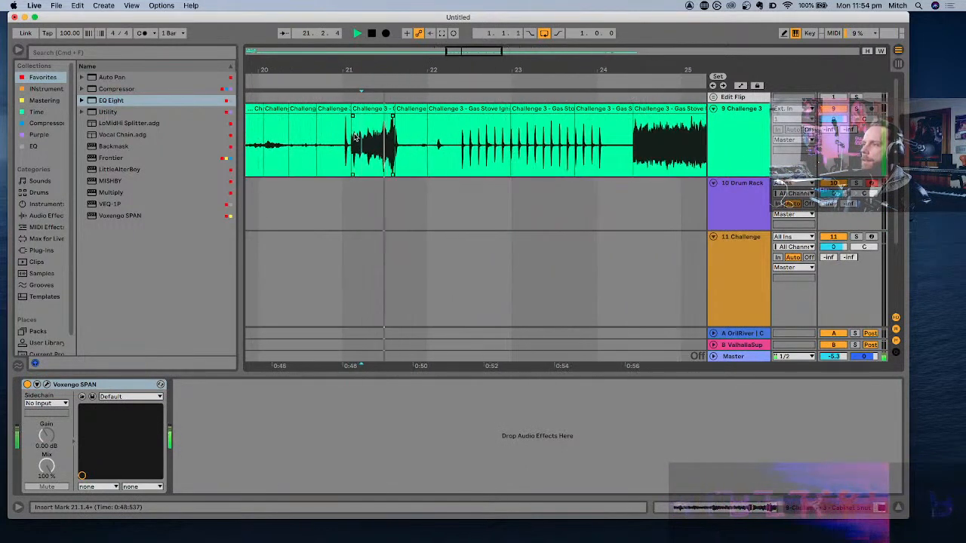
click(474, 143)
scroll(473, 144, up, 5)
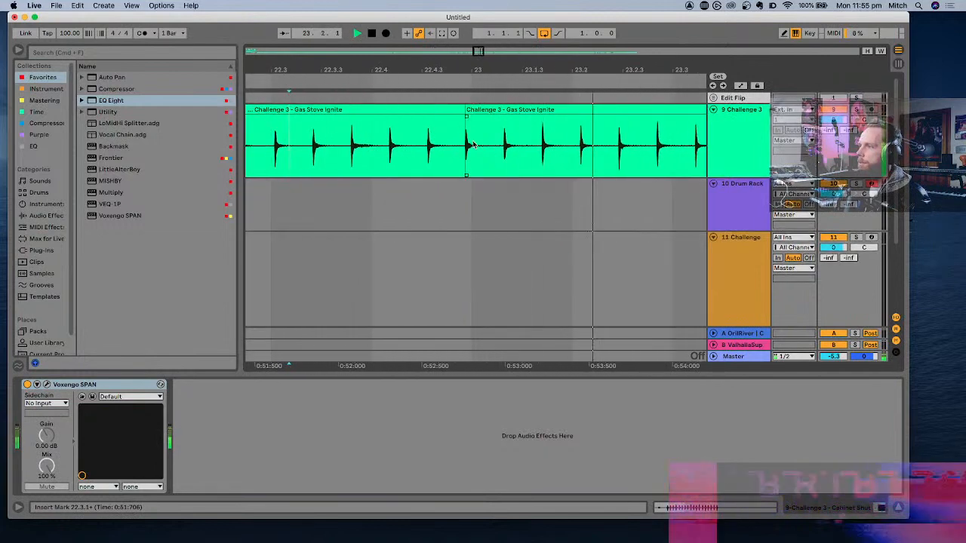
scroll(474, 143, down, 4)
click(425, 137)
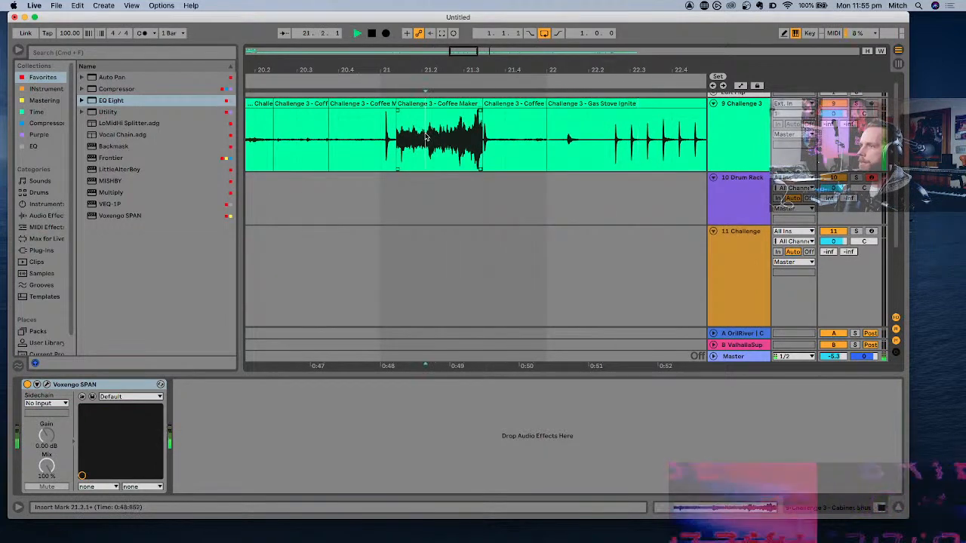
scroll(433, 140, down, 4)
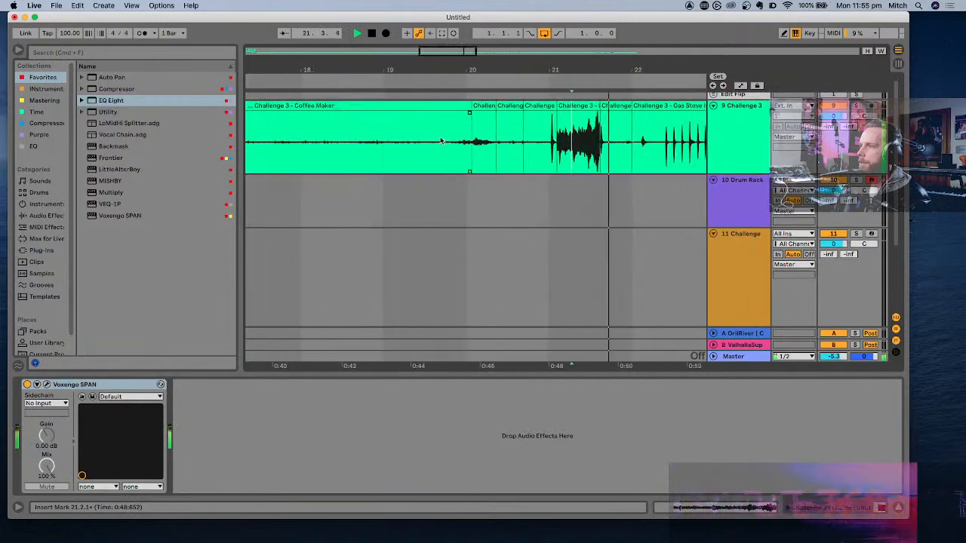
scroll(441, 141, down, 6)
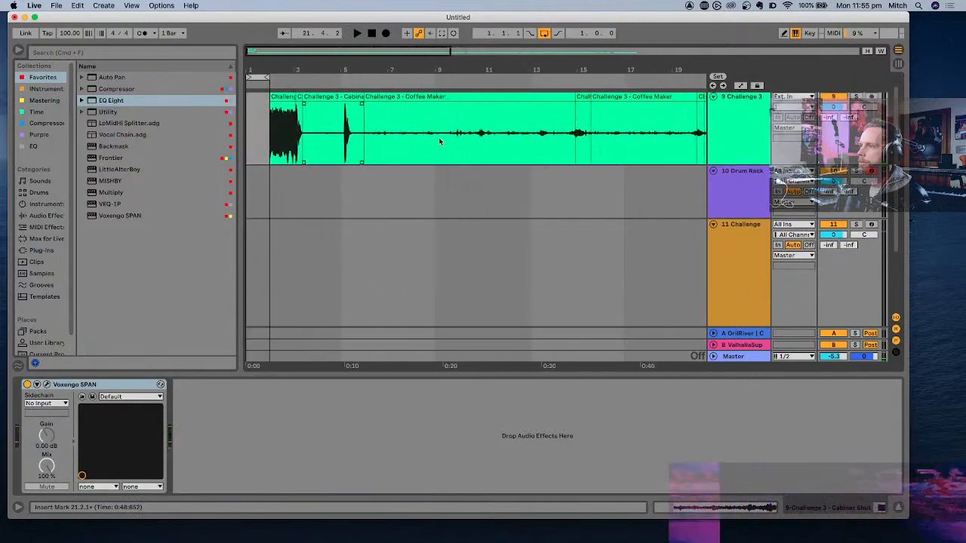
- Audition the Cabinet Shut hit near bar 5 and the long Coffee Maker clip between bars 7 and 10
click(346, 131)
key(space)
key(space)
click(395, 132)
key(space)
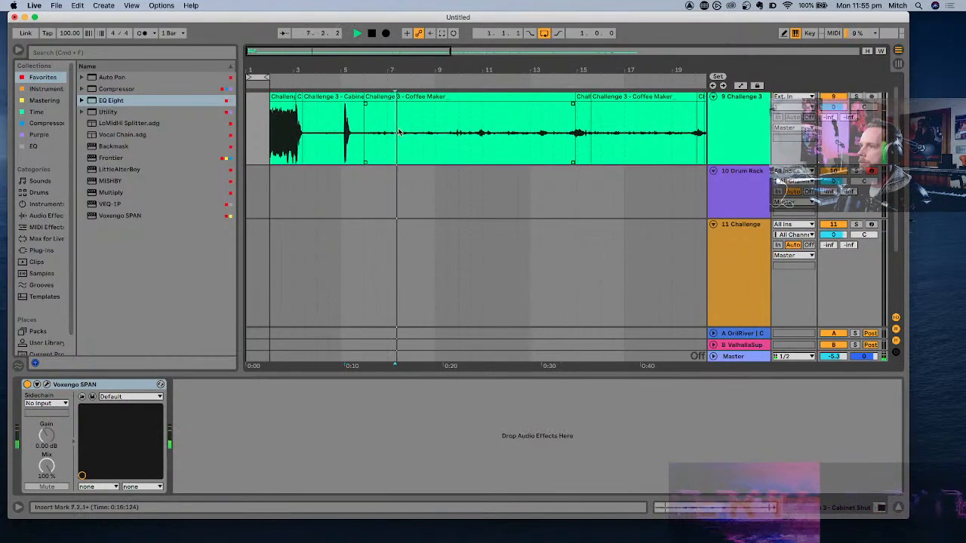
key(space)
click(449, 133)
key(space)
scroll(449, 132, up, 5)
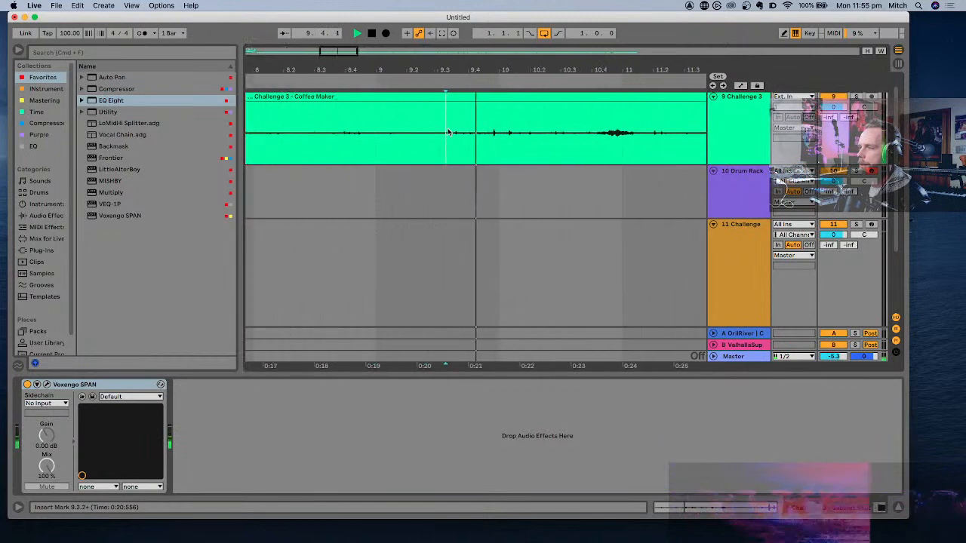
click(495, 132)
key(space)
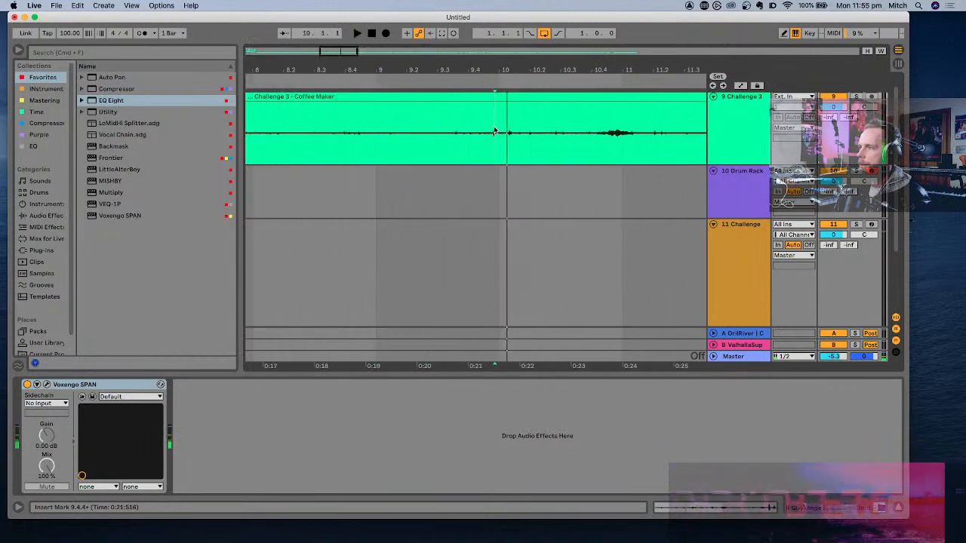
- Isolate the Coffee Maker noise burst around bar 11 by splitting the clip near 10.4.2 and 11.1.3
click(602, 132)
key(space)
scroll(602, 132, up, 5)
key(space)
key(space)
scroll(602, 132, down, 4)
key(super+e)
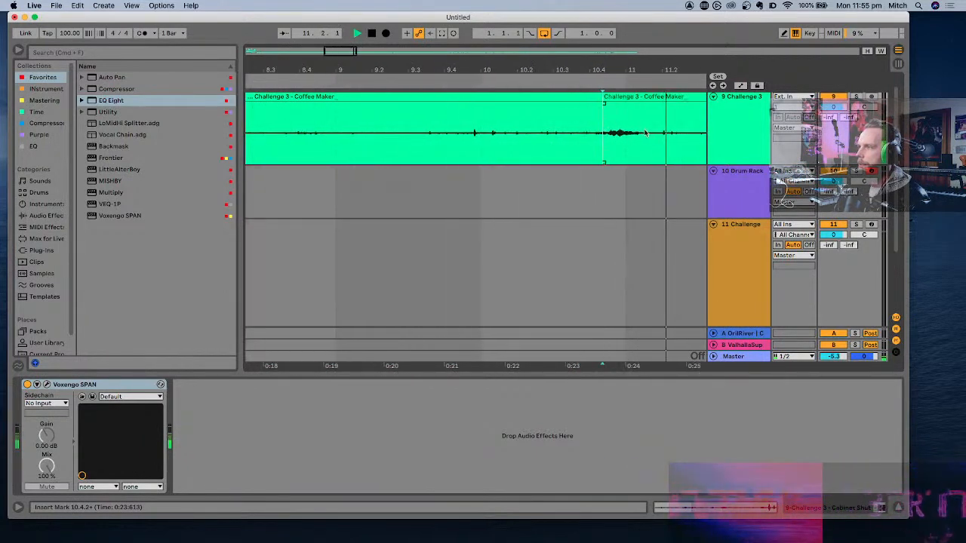
click(650, 132)
key(space)
key(super+e)
- Load the isolated Coffee Maker slice onto the Drum Rack's empty F1 pad
click(632, 99)
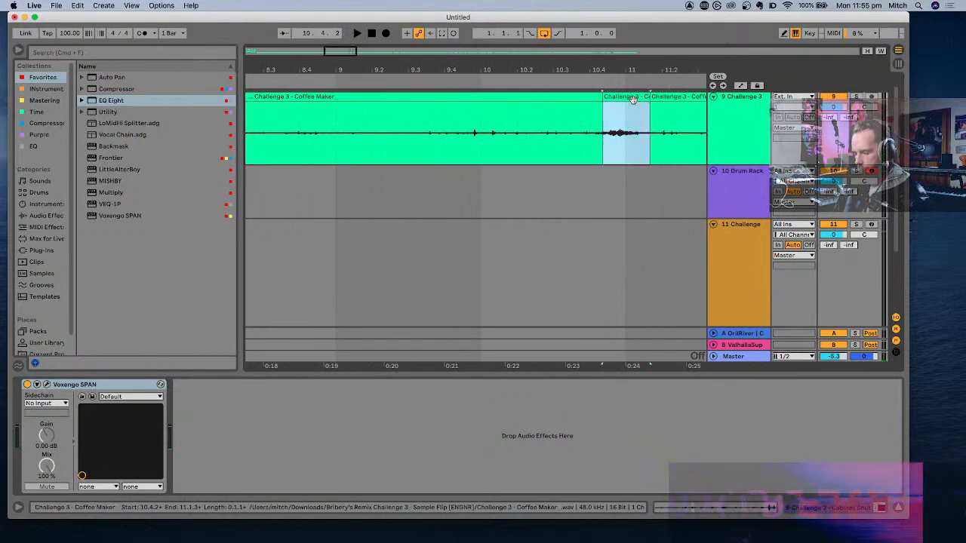
click(737, 199)
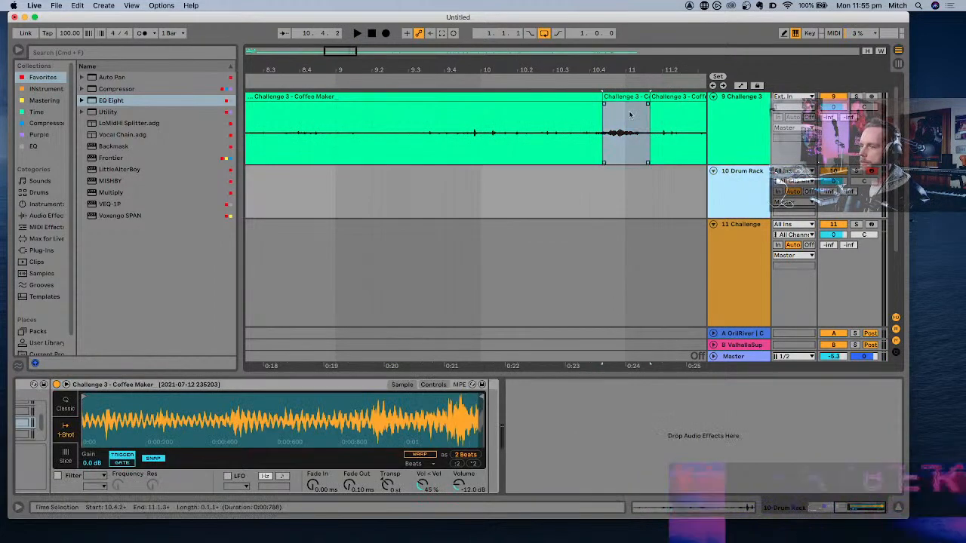
click(210, 476)
scroll(210, 477, left, 6)
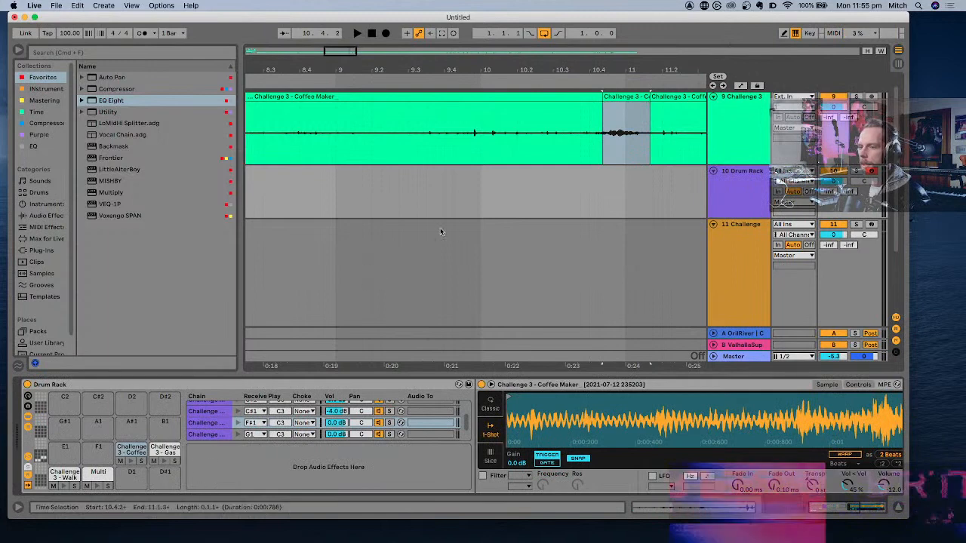
drag(630, 97, 104, 451)
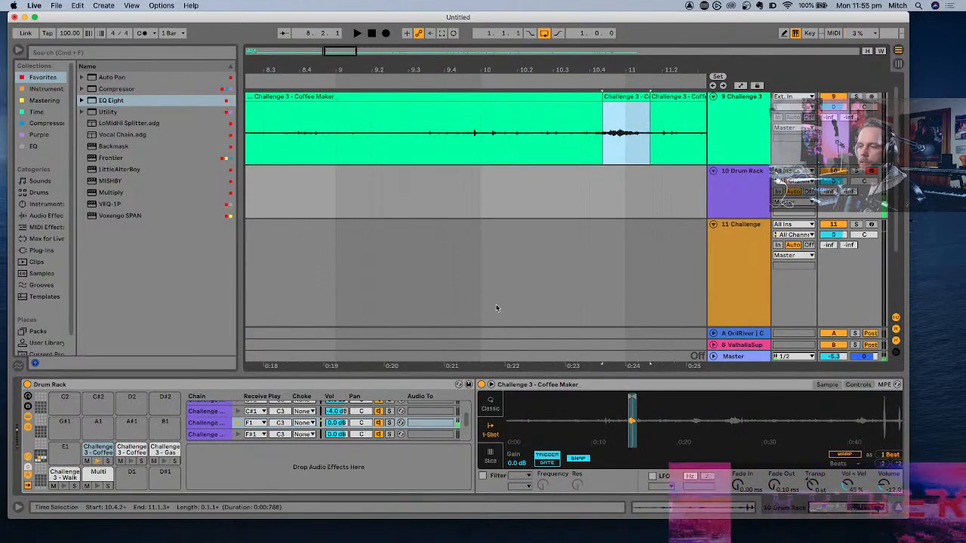
- Normalize the F1 Coffee Maker sample's volume and set its fade-out to 275 ms
right_click(620, 402)
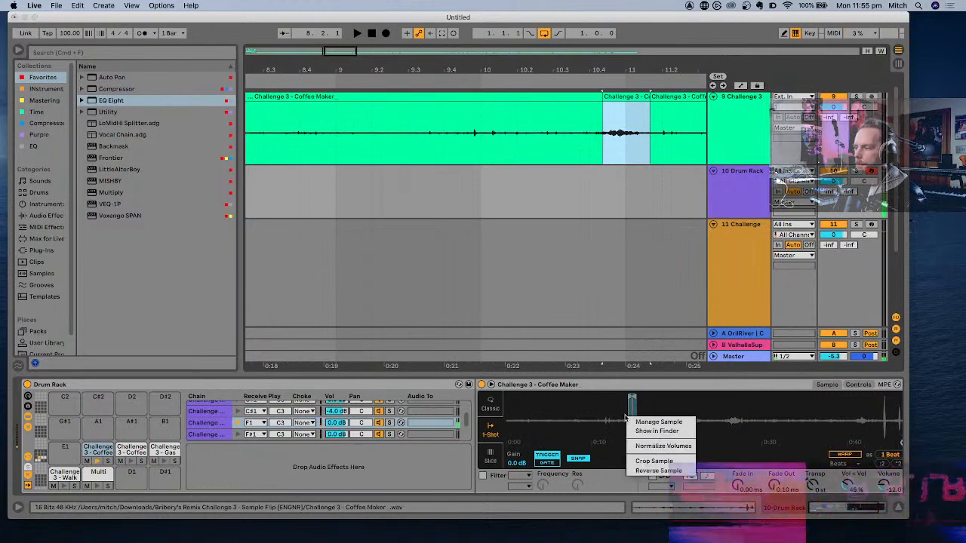
click(650, 448)
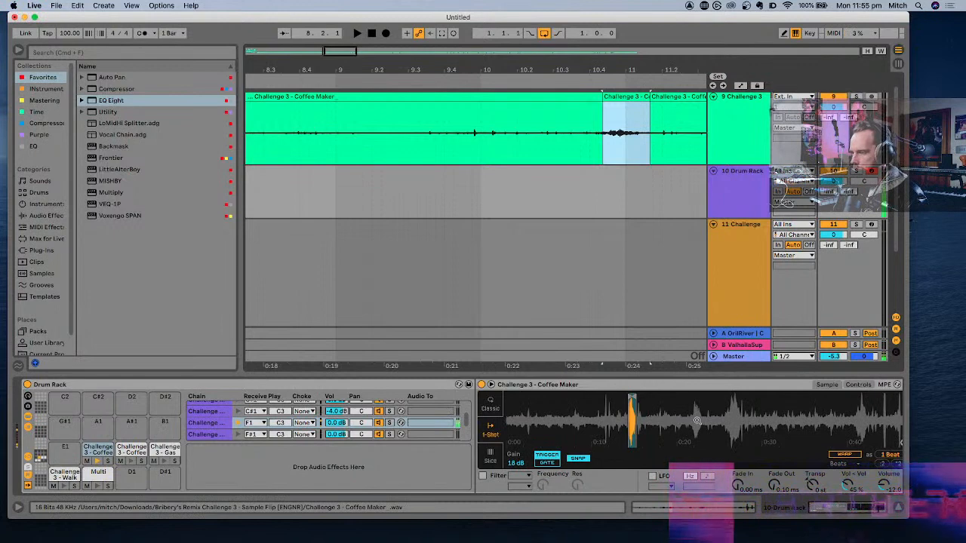
drag(631, 415, 631, 445)
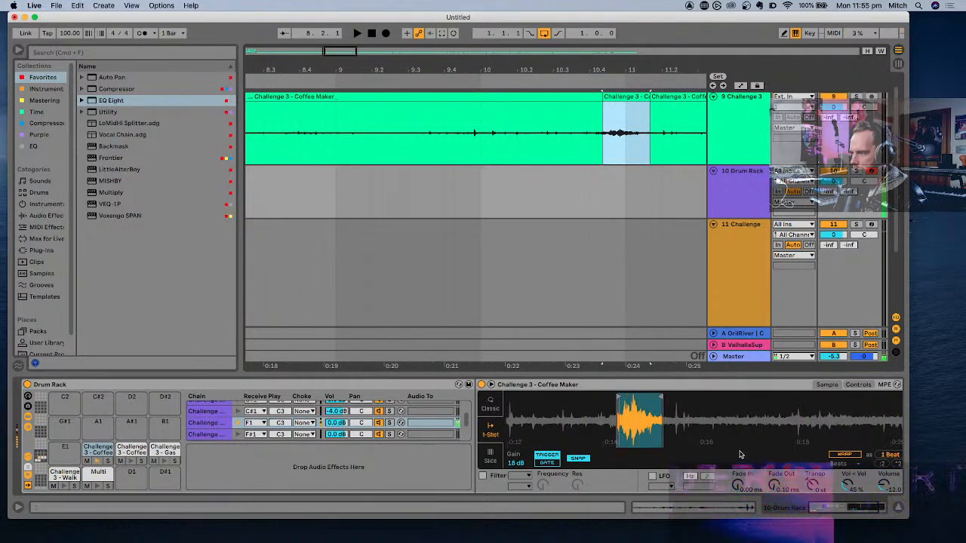
drag(778, 487, 774, 458)
- Add the OrilRiver reverb from the Time collection after the F1 Coffee Maker sample
scroll(755, 434, down, 10)
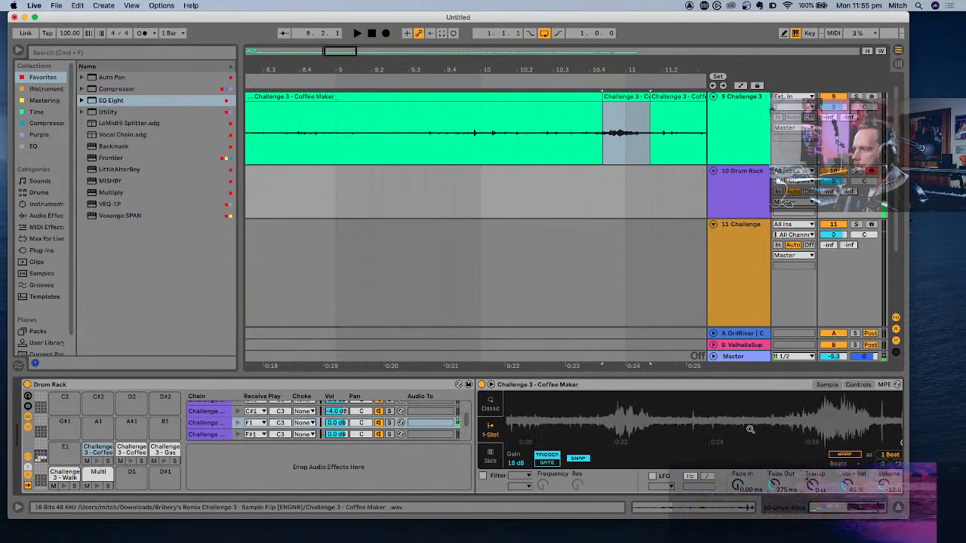
scroll(423, 453, right, 3)
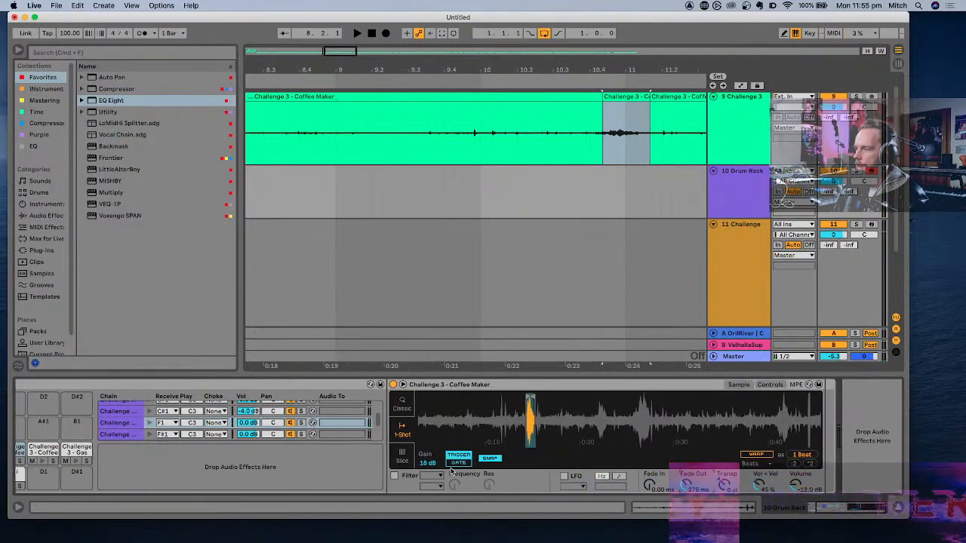
click(38, 113)
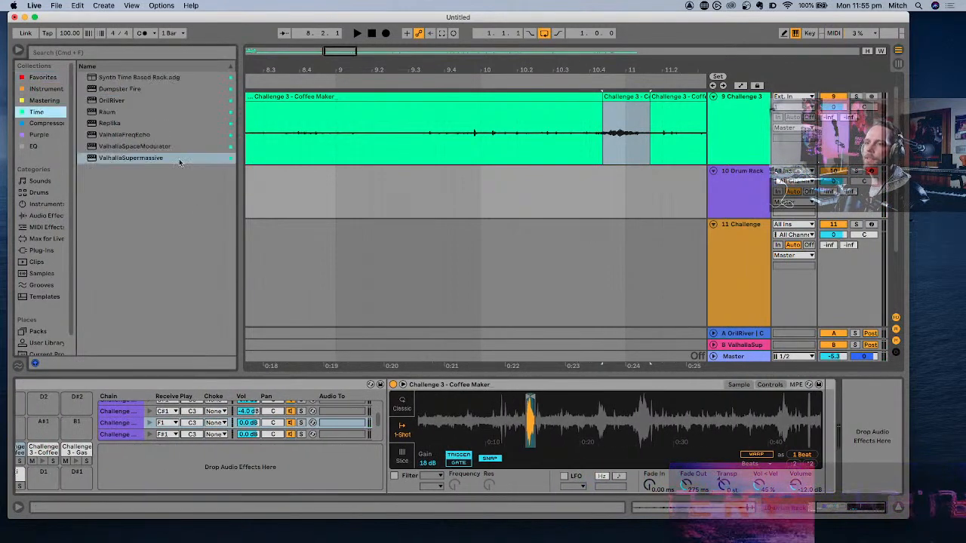
double_click(111, 101)
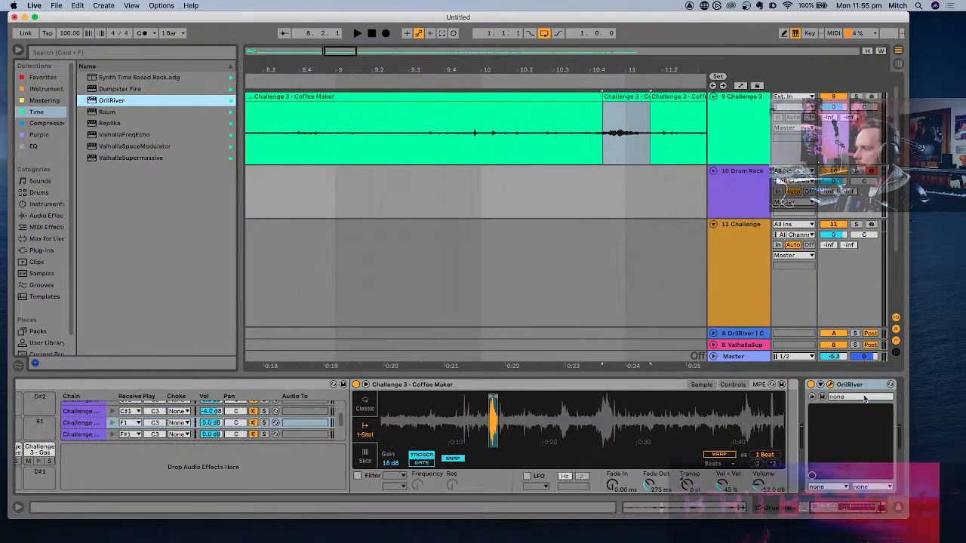
click(865, 399)
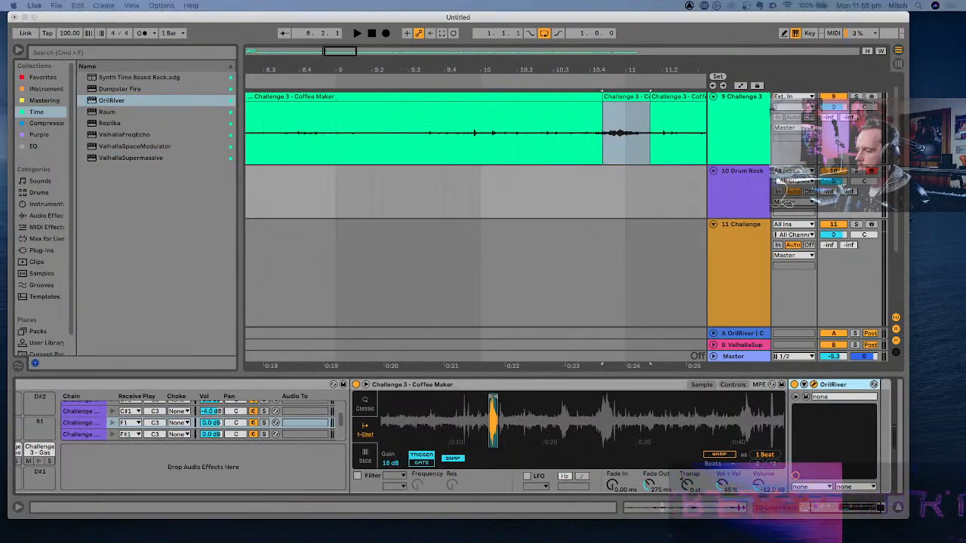
- Set OrilRiver's wet level to -4.84, low gain to -10.32 at frequency 145, and mid gain to -11.28
drag(541, 251, 469, 83)
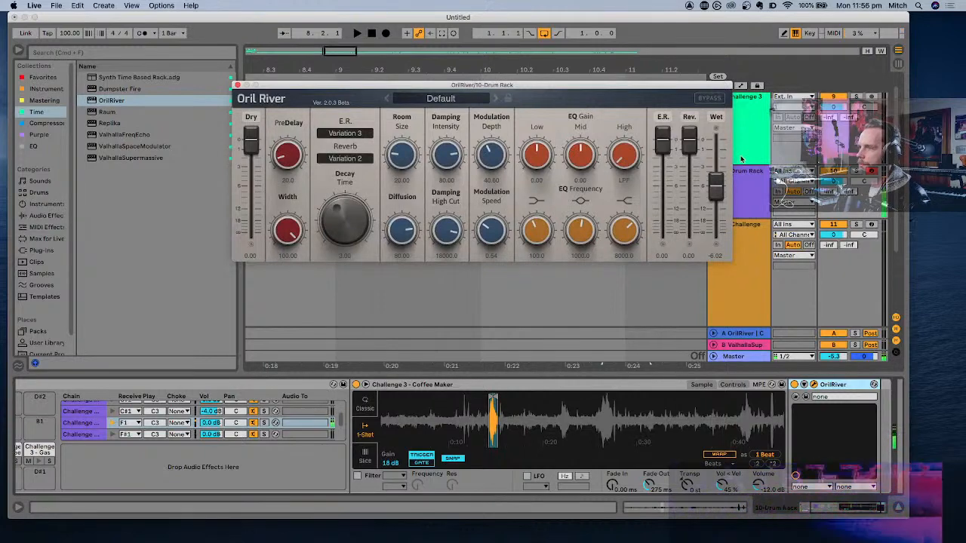
drag(716, 184, 718, 184)
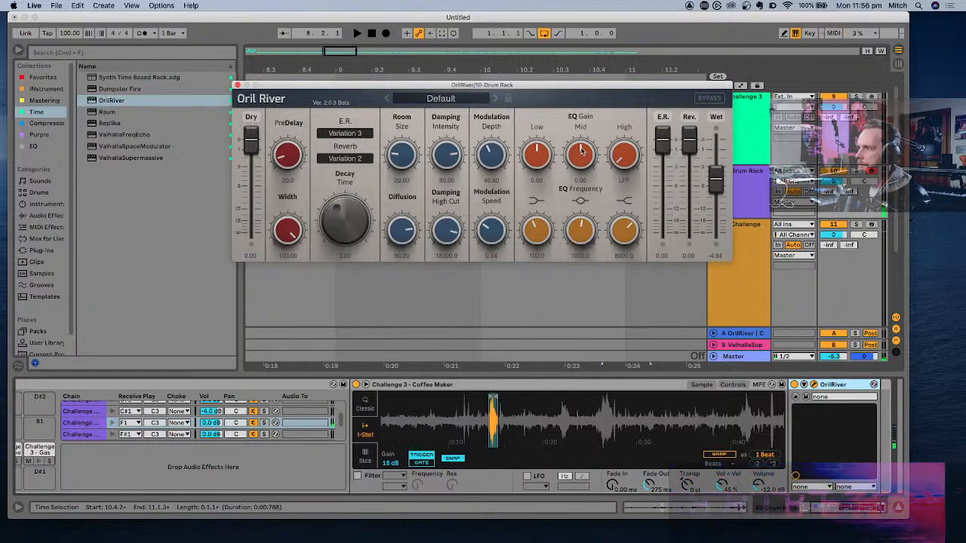
drag(581, 151, 540, 154)
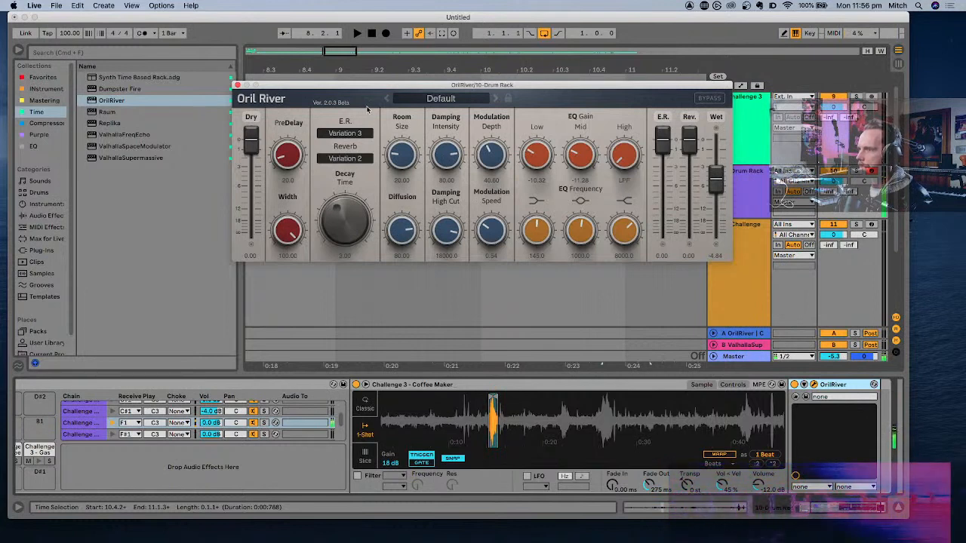
click(237, 85)
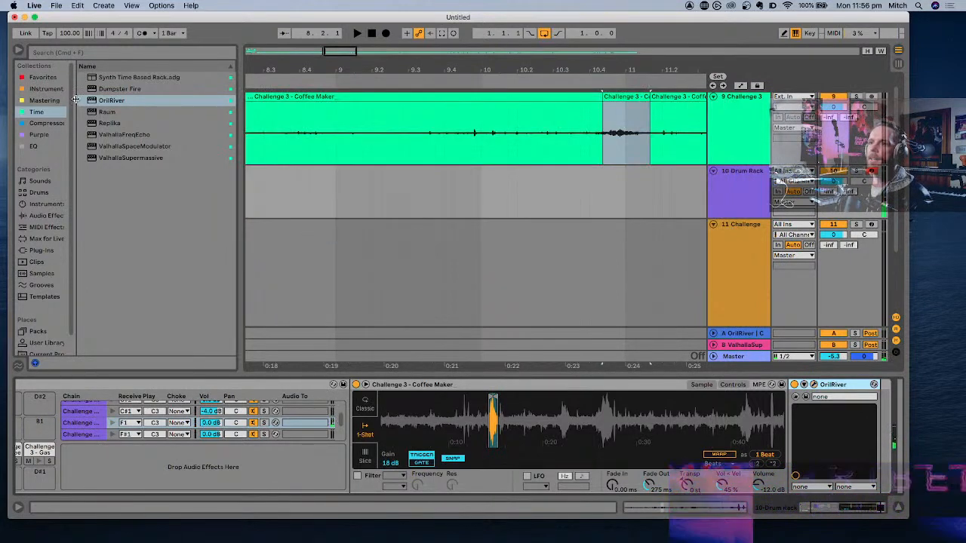
- Add the MJUCjr compressor from the Compressor collection after OrilRiver on the F1 Coffee Maker chain
click(41, 123)
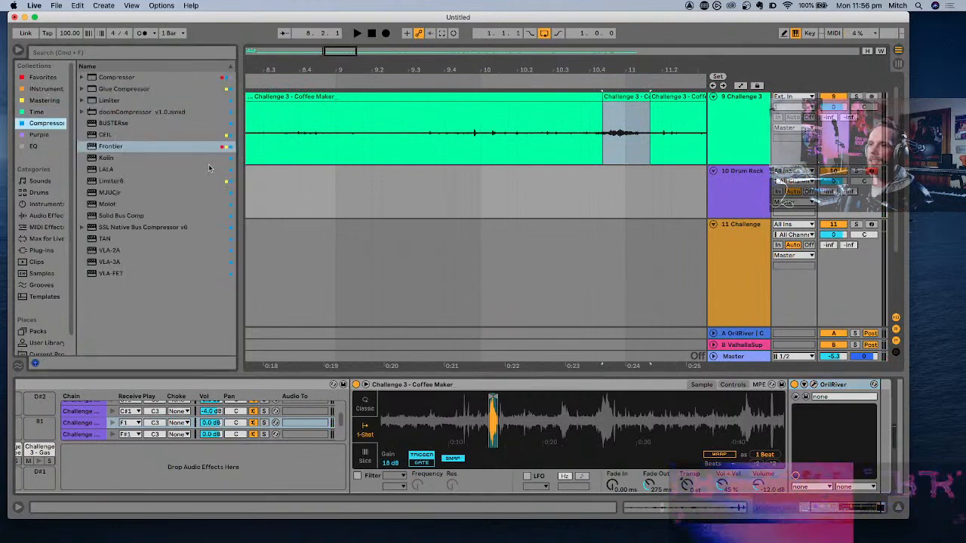
click(115, 193)
drag(567, 313, 891, 476)
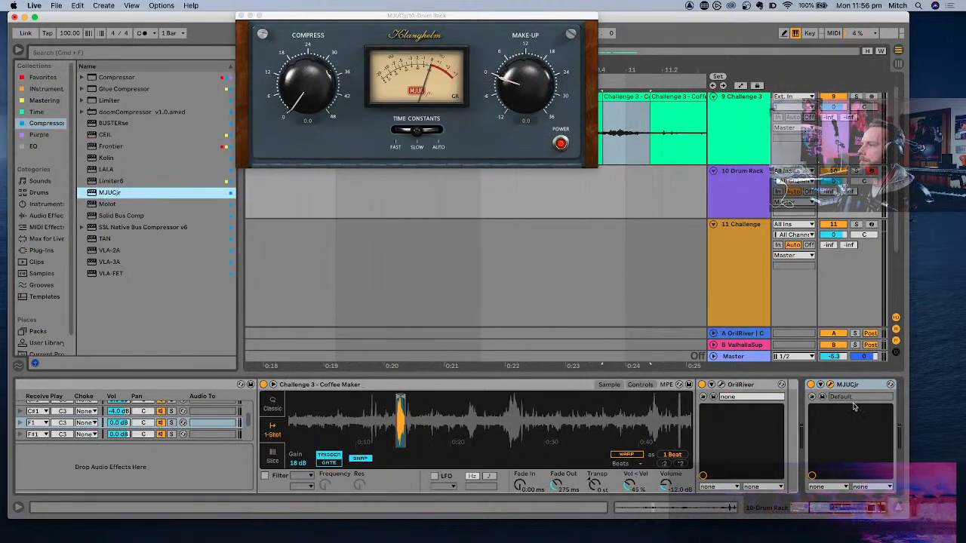
click(836, 385)
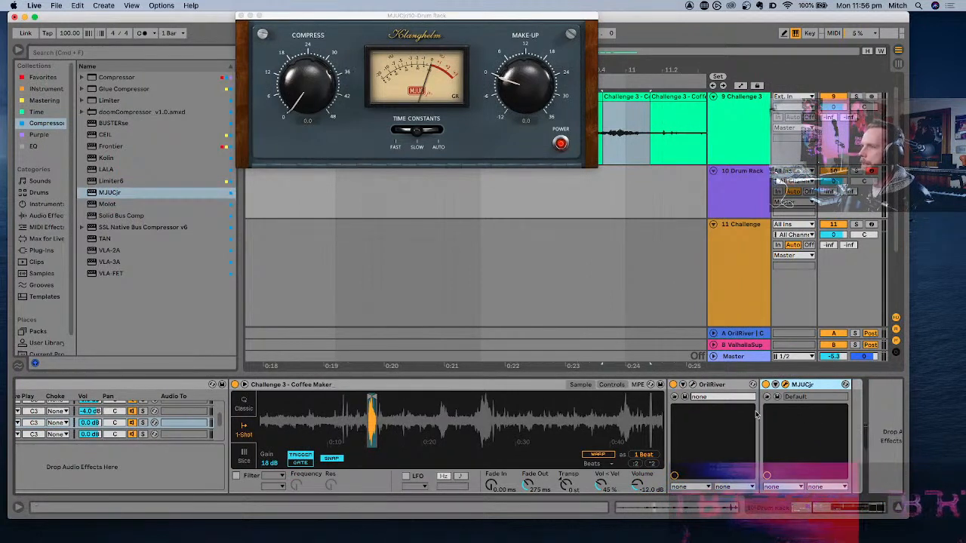
- Set MJUCjr's compression to 24.5, its time constants to fast, and its make-up gain to 8.8
drag(324, 80, 311, 32)
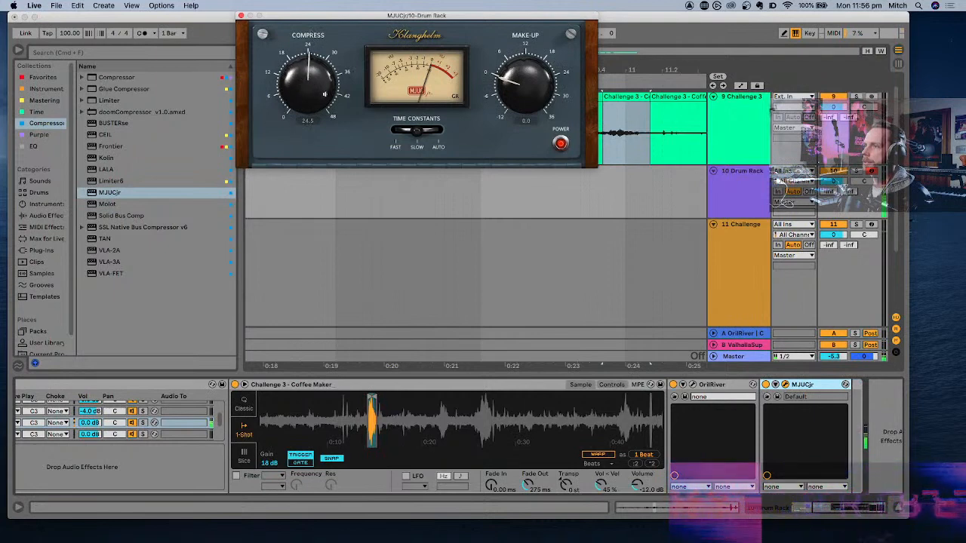
drag(418, 131, 328, 132)
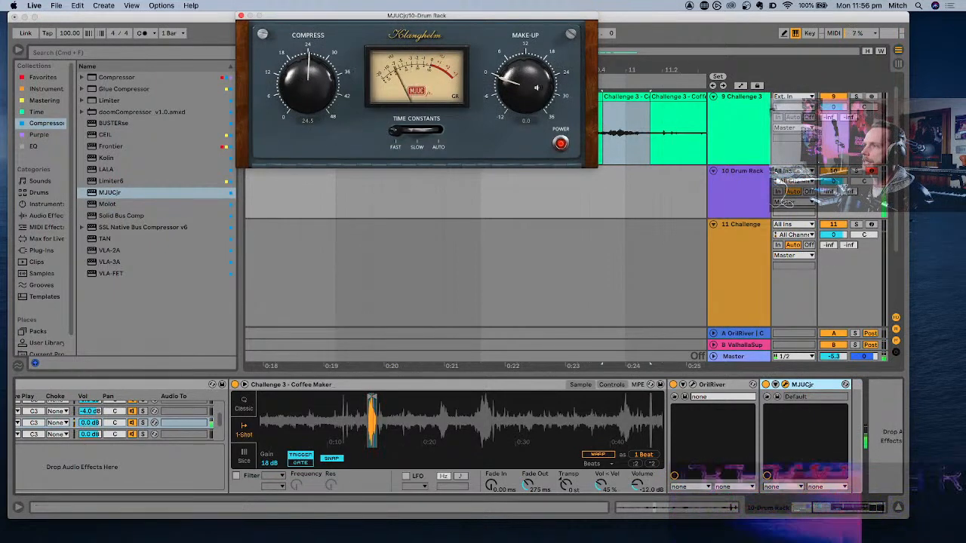
drag(536, 88, 526, 63)
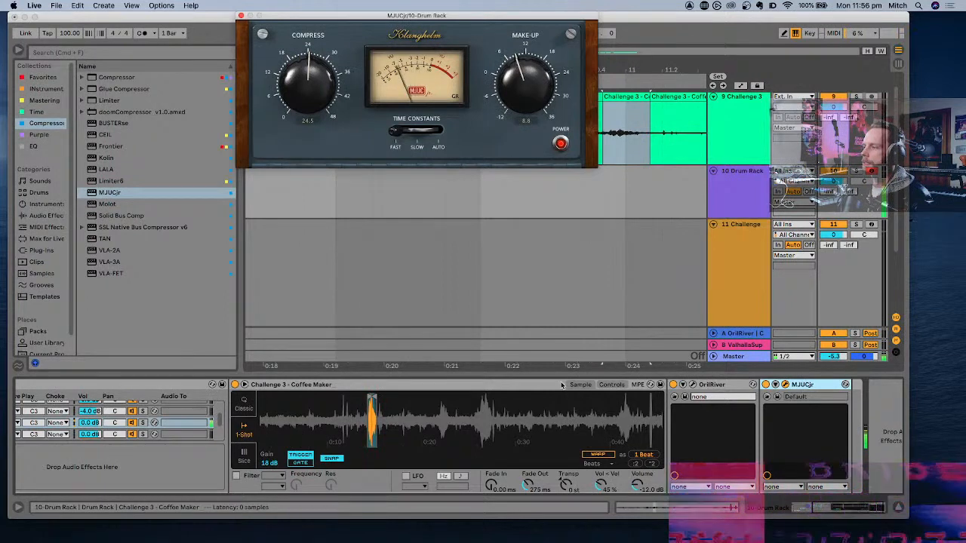
- Add EQ Eight from the Favorites collection directly after the F1 Coffee Maker sample, ahead of OrilRiver
scroll(562, 386, right, 2)
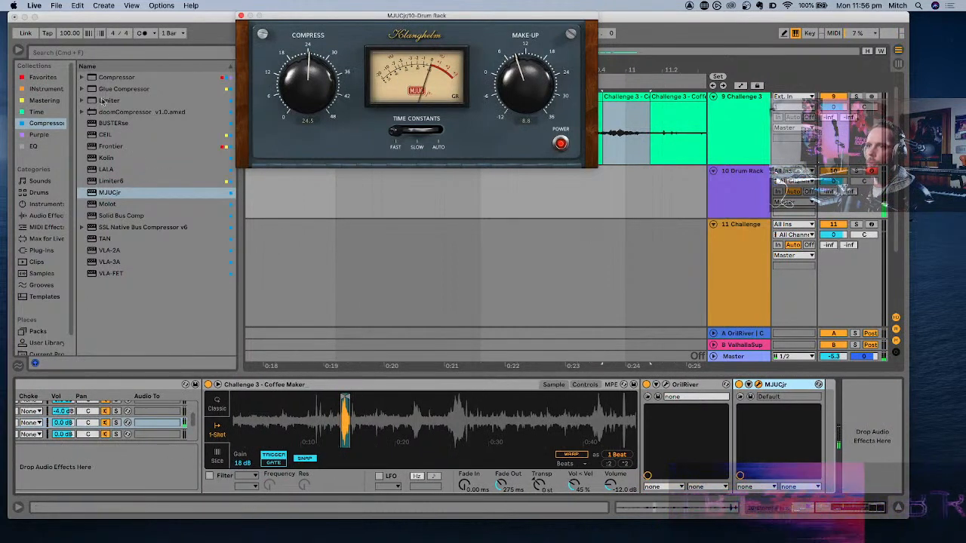
click(50, 79)
click(162, 101)
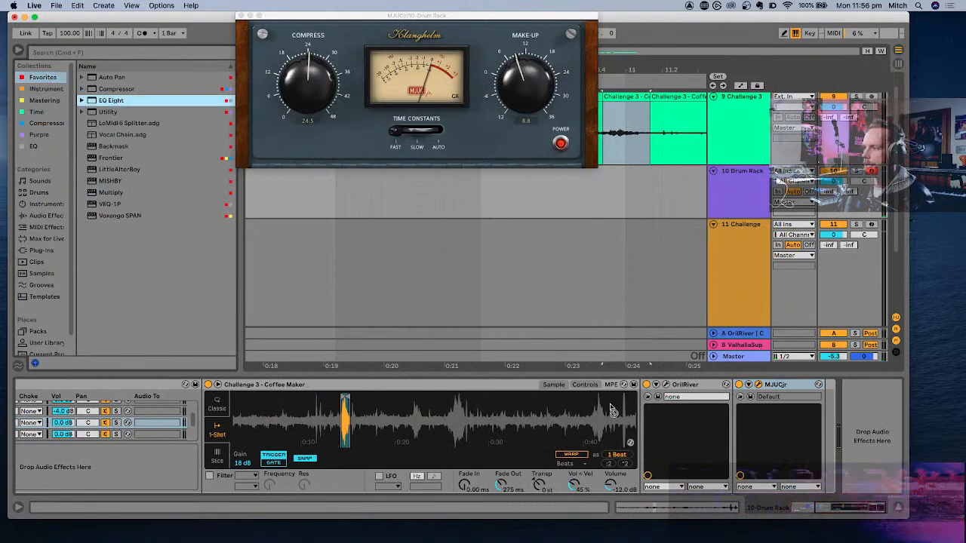
key(Return)
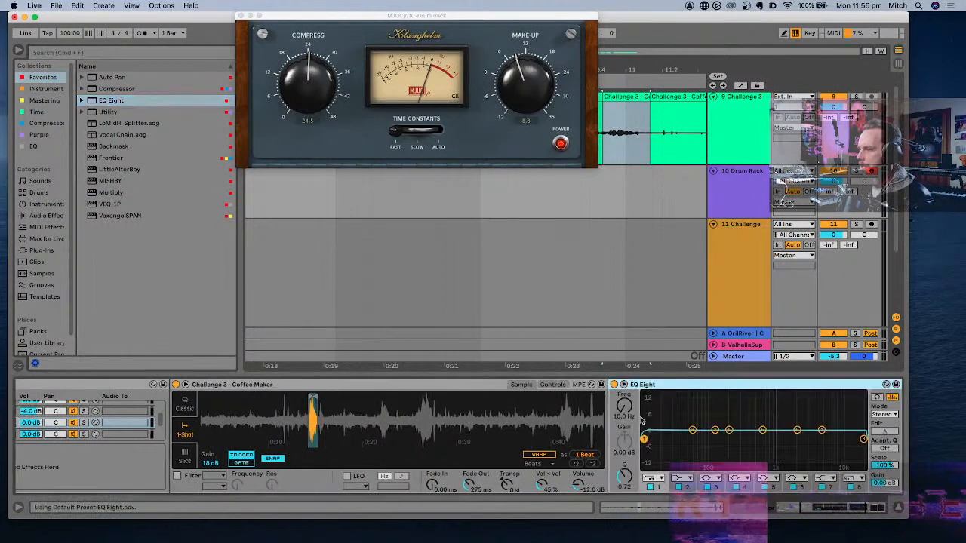
- Set EQ Eight's band 1 to a gentler low cut at 124 Hz and boost band 6 by 6.57 dB at 2.15 kHz
drag(644, 440, 716, 442)
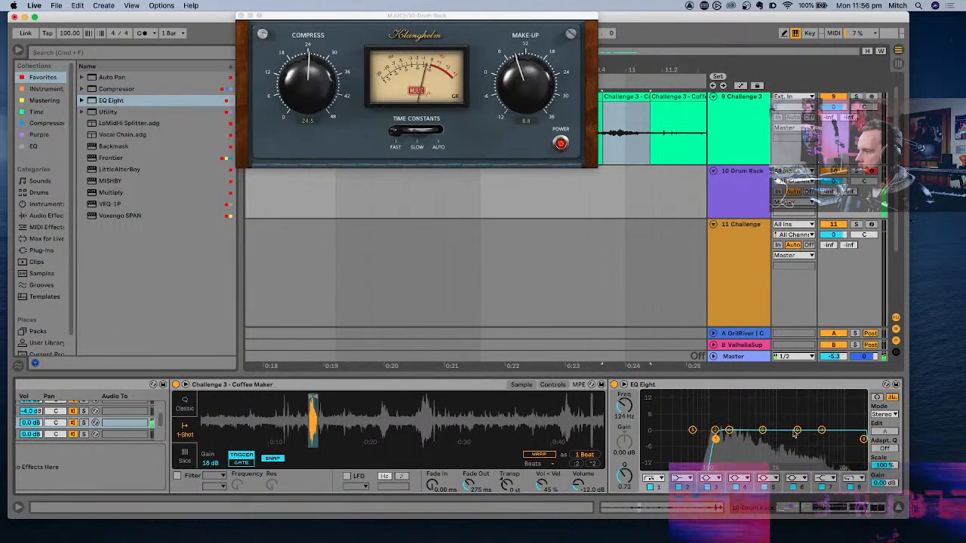
click(654, 480)
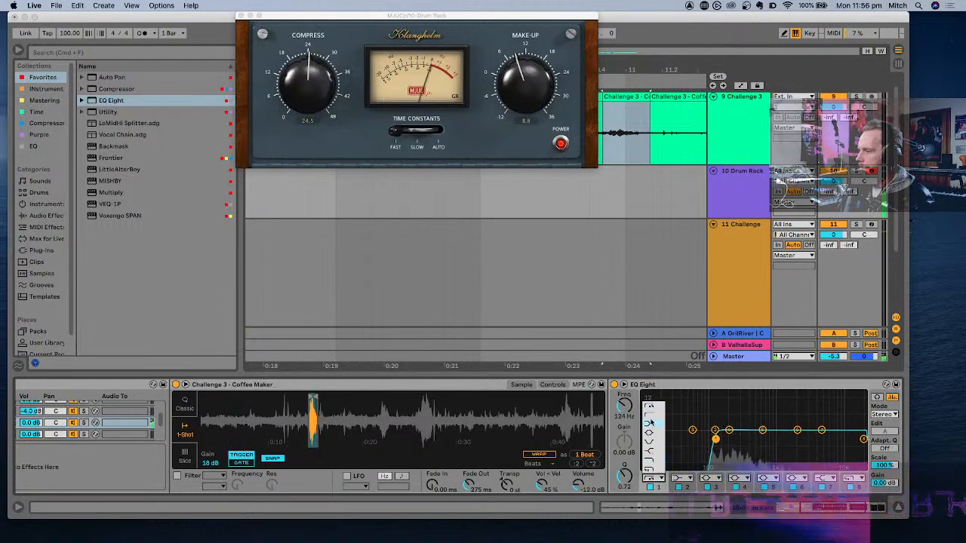
click(651, 423)
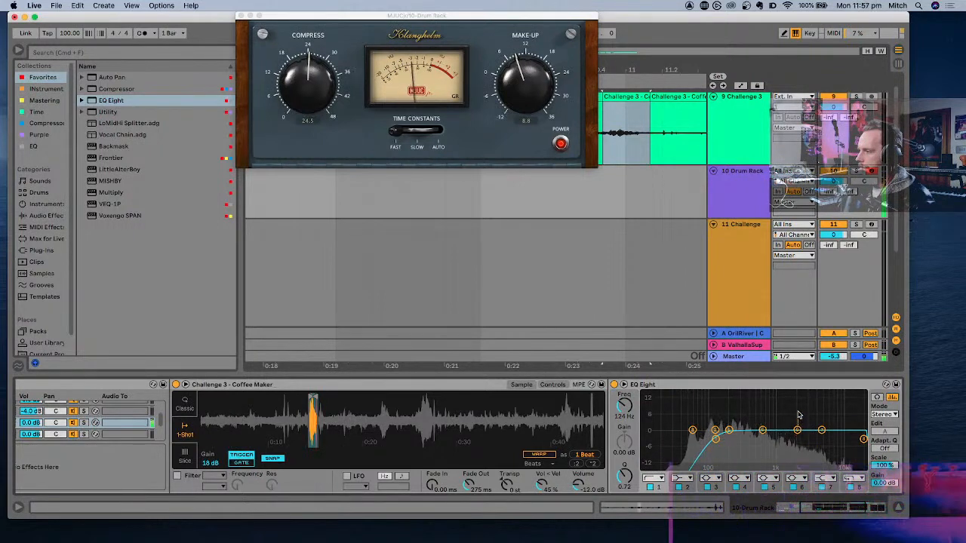
drag(797, 430, 797, 417)
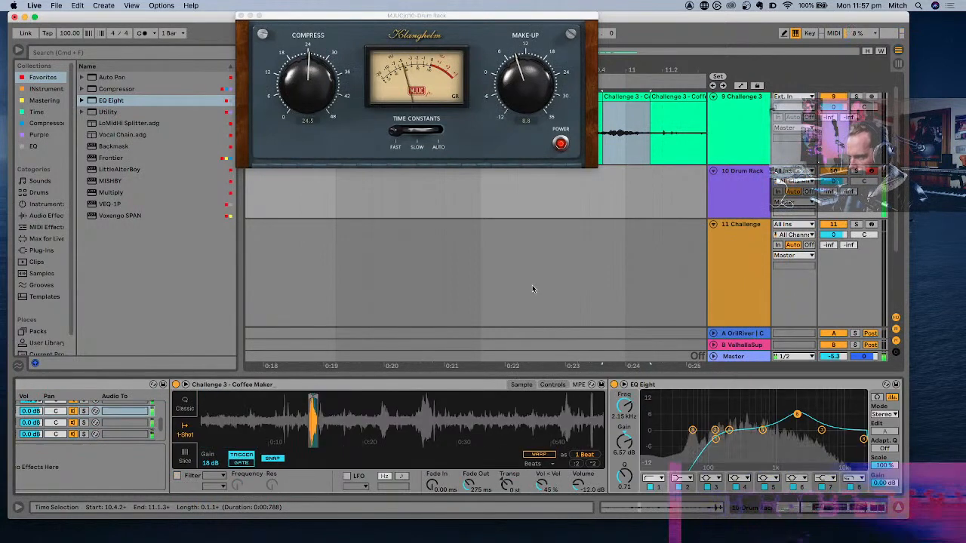
- Close the MJUCjr window and go back to the Drum Rack track with the whole arrangement in view
scroll(148, 439, left, 5)
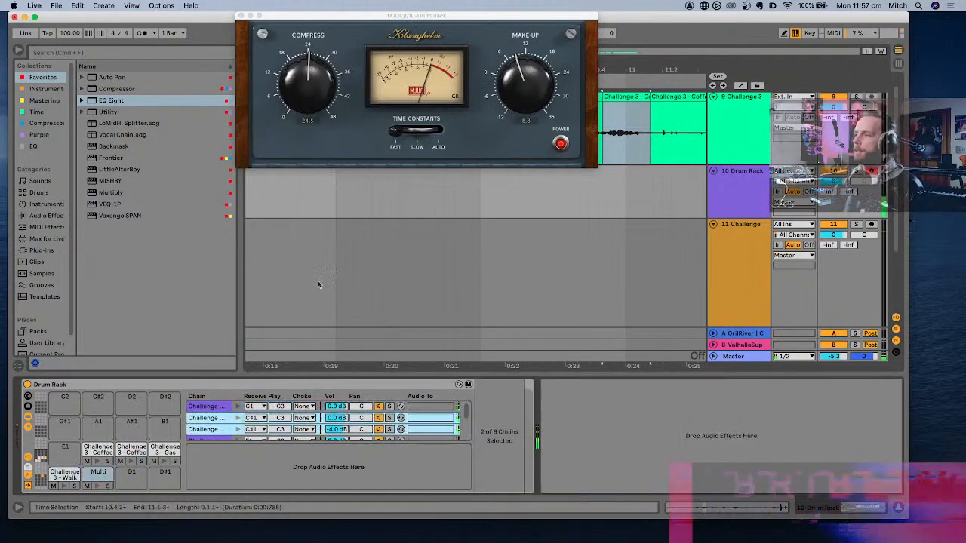
scroll(325, 274, right, 10)
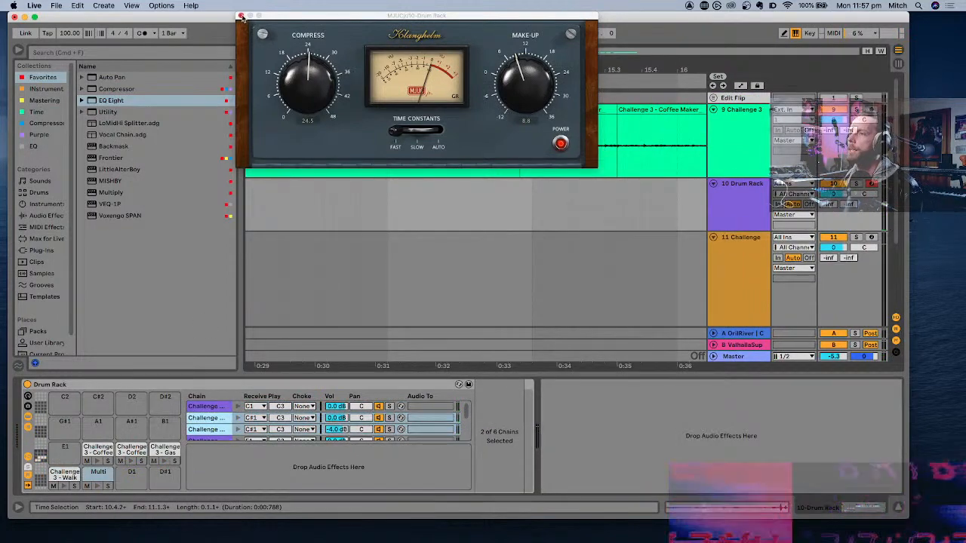
click(241, 17)
scroll(439, 260, down, 10)
click(440, 260)
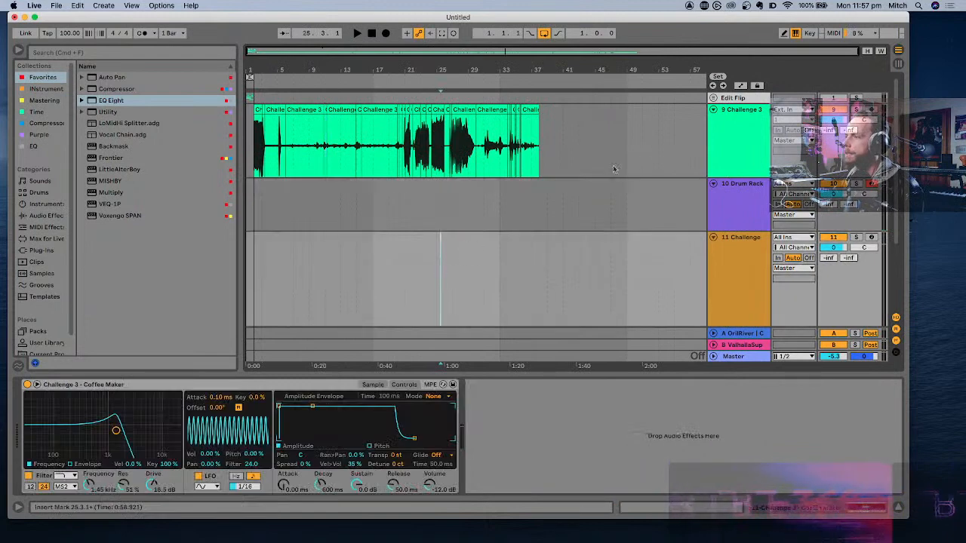
click(580, 191)
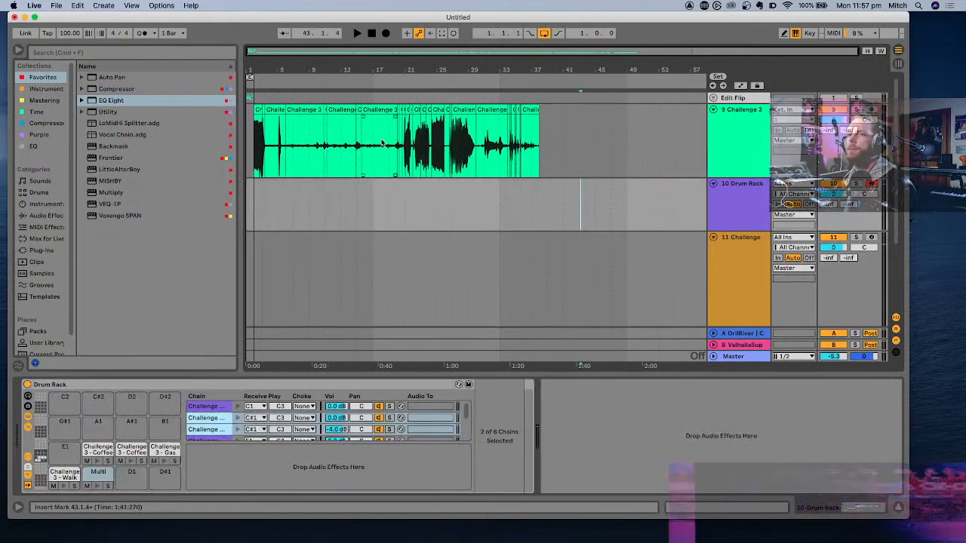
- Tap out a tempo, then fix the project tempo at 144 BPM
click(47, 34)
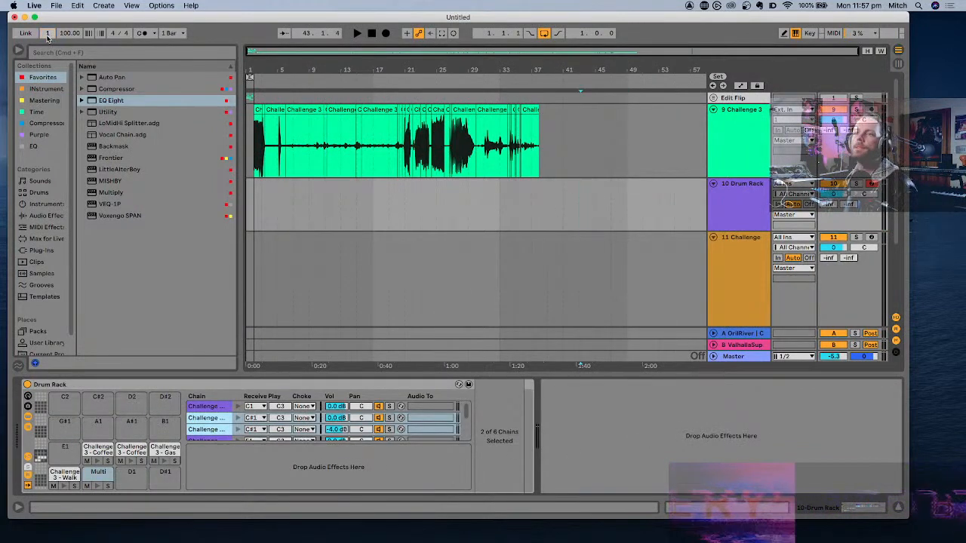
click(47, 34)
click(47, 34)
click(47, 34)
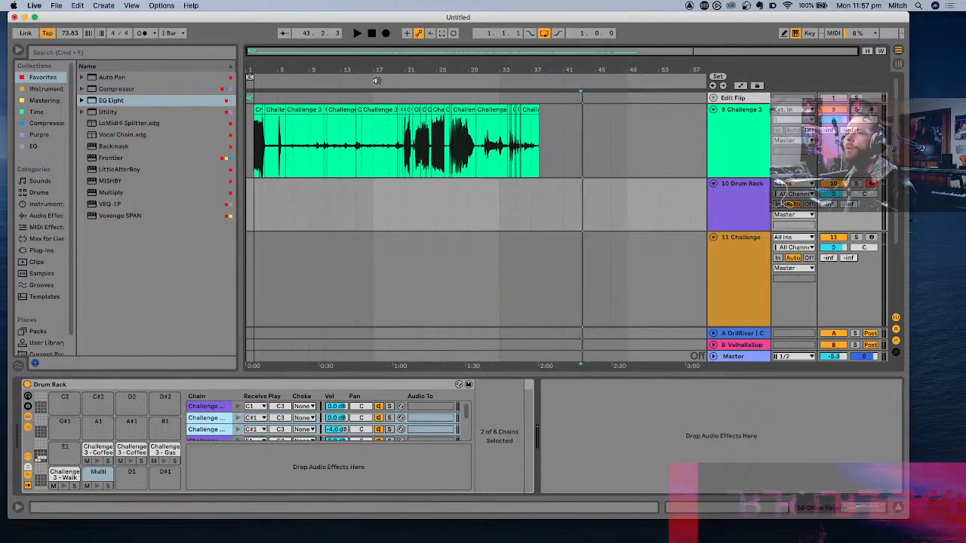
drag(77, 34, 77, 34)
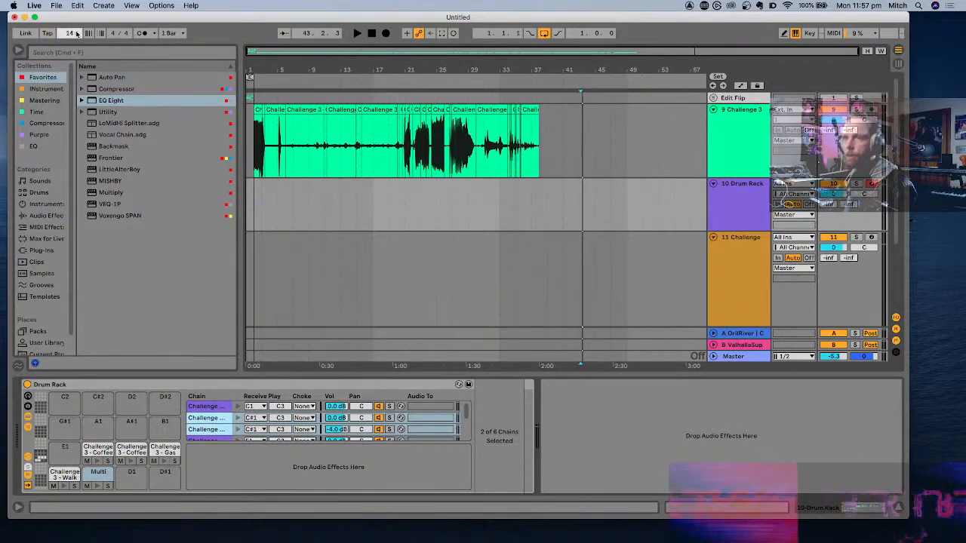
key(Return)
- Record a drum performance on the Drum Rack track from bar 49 with the metronome on, stopping just past bar 66
click(579, 185)
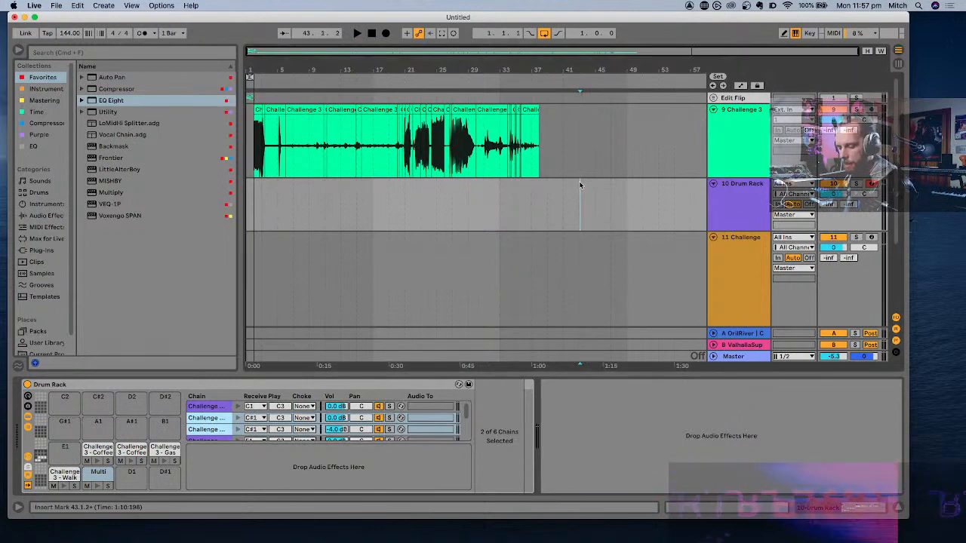
click(627, 195)
scroll(627, 195, down, 1)
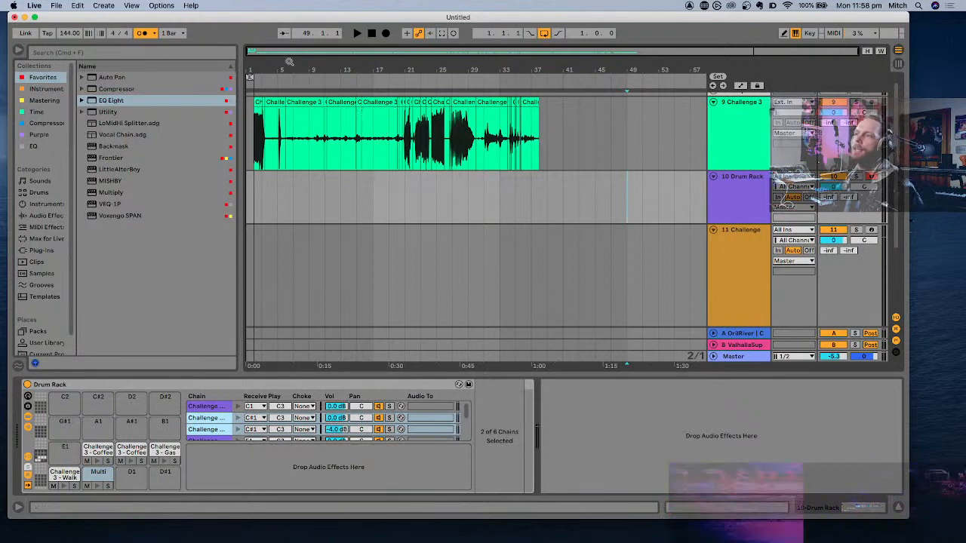
click(385, 33)
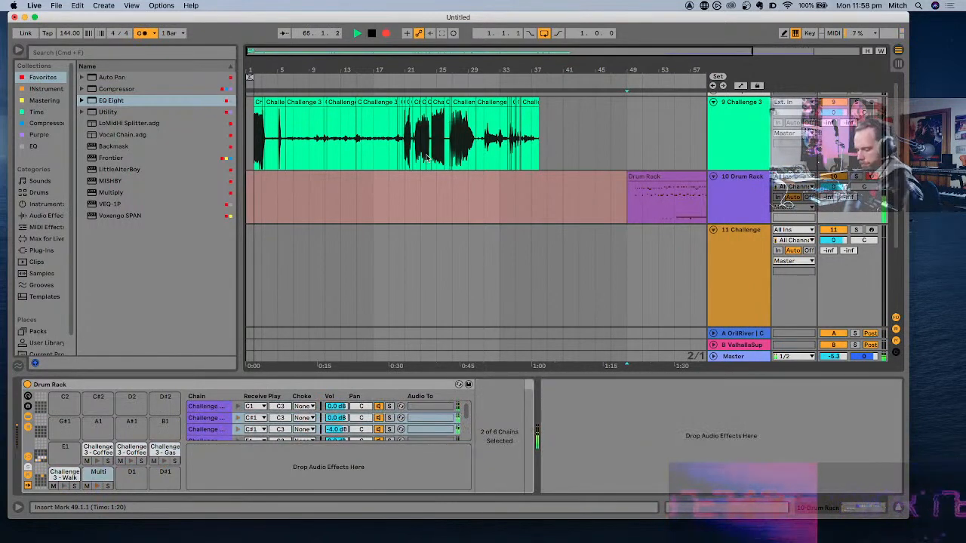
key(space)
- Play back the recorded Drum Rack clip, split it at 50.1.1, and delete its empty first bar
scroll(551, 177, right, 5)
click(570, 178)
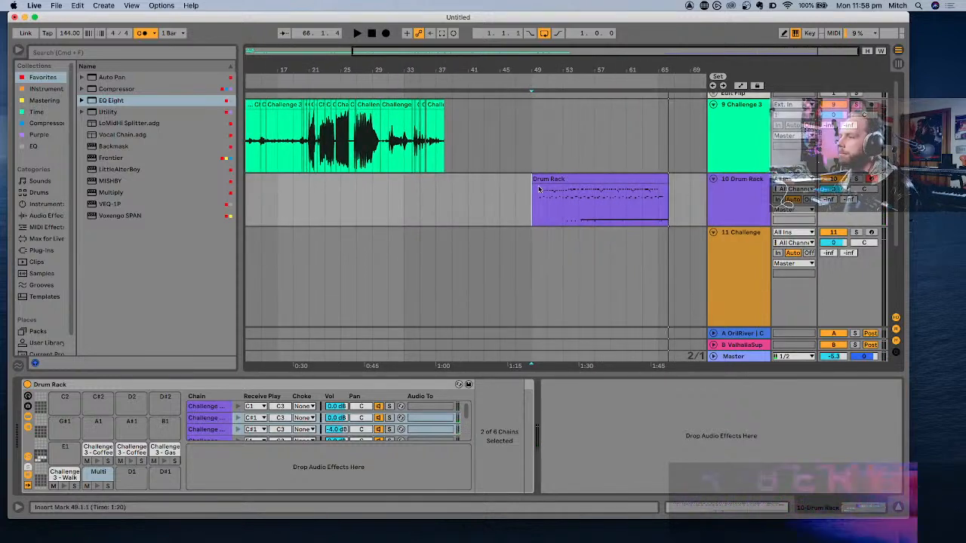
key(super+space)
click(555, 177)
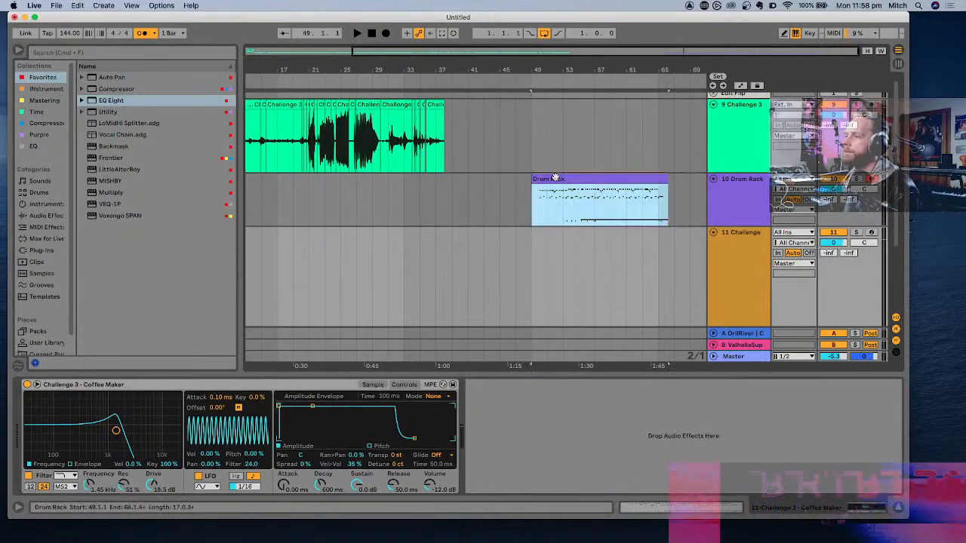
key(space)
scroll(555, 177, up, 8)
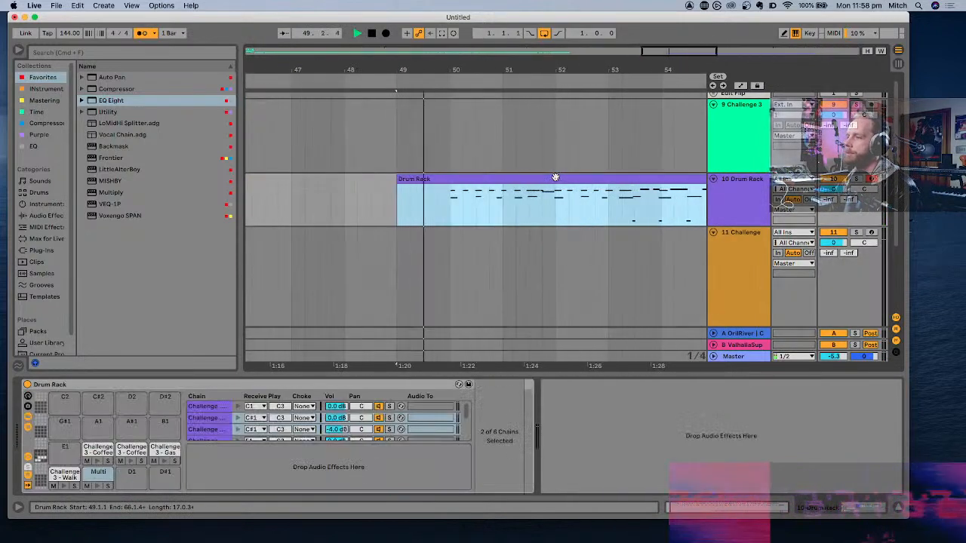
click(449, 201)
click(443, 181)
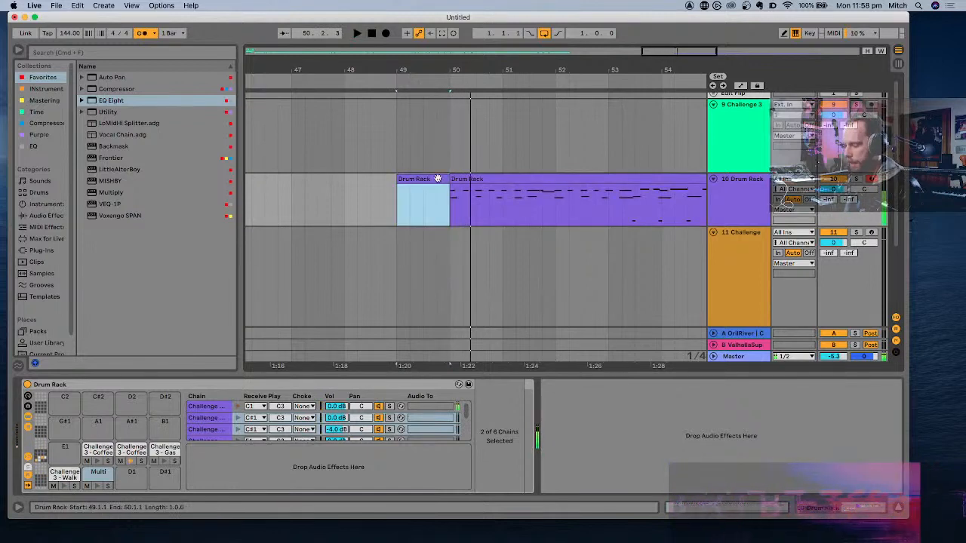
key(Delete)
- Trim the end of the recorded Drum Rack clip back to bar 66
click(476, 175)
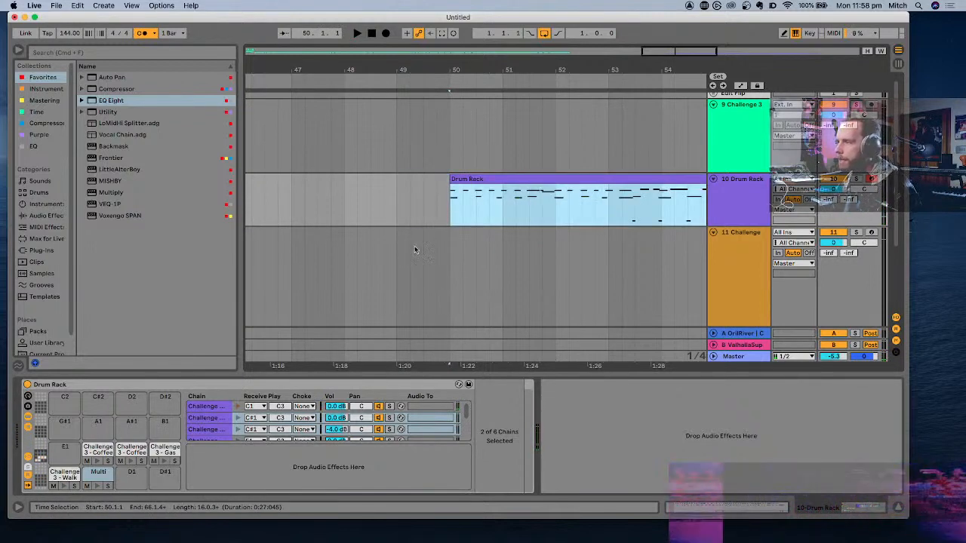
scroll(422, 249, right, 10)
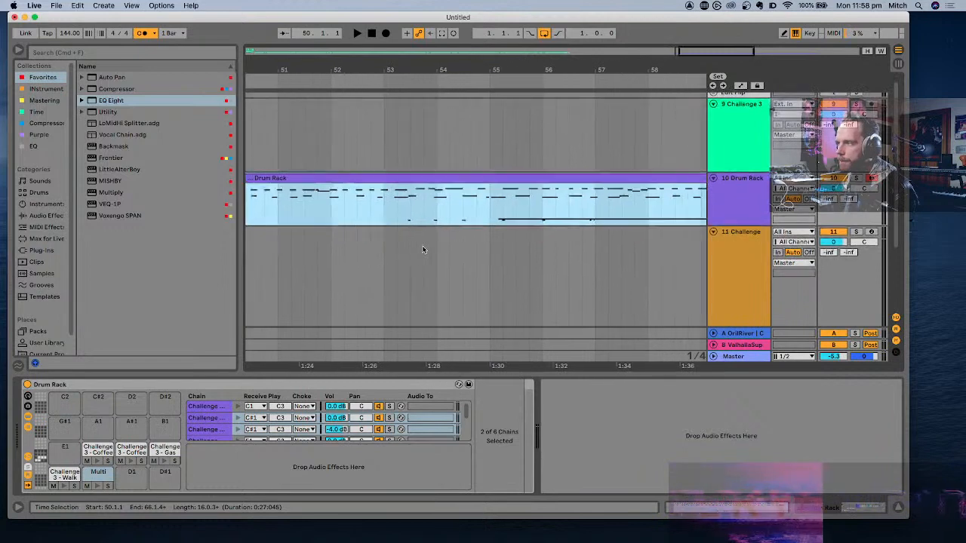
scroll(423, 250, right, 10)
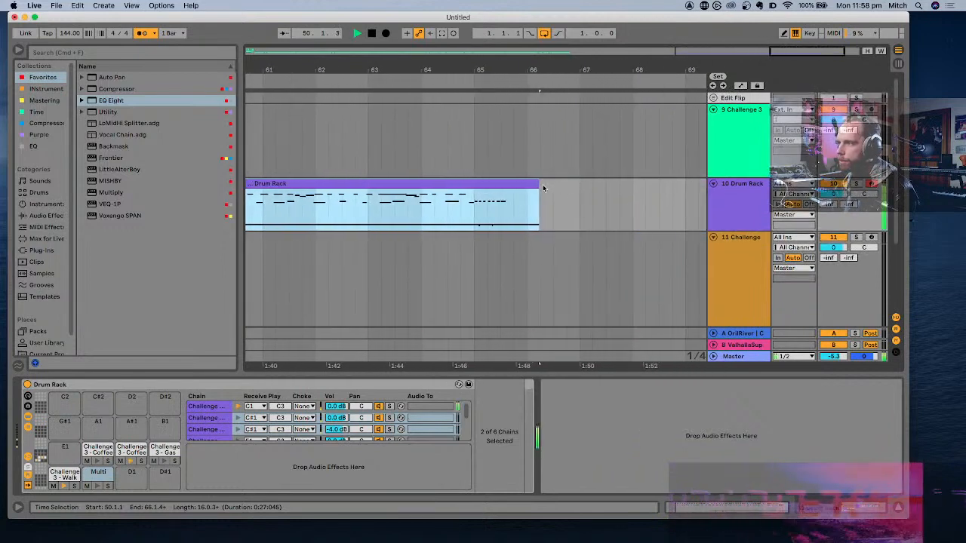
drag(534, 184, 527, 185)
scroll(527, 185, down, 5)
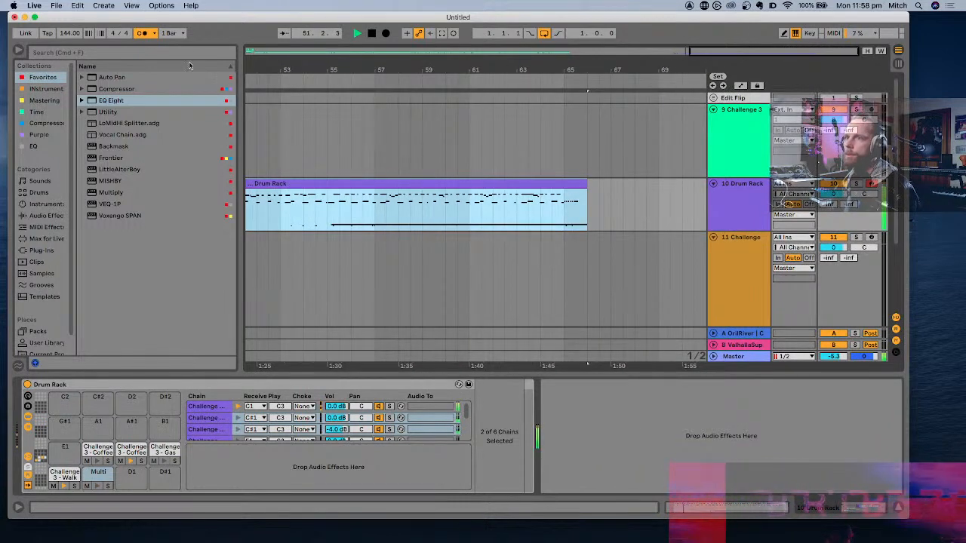
- Play the trimmed Drum Rack clip, then open it in the MIDI note editor and enlarge the editor
key(space)
scroll(355, 191, down, 3)
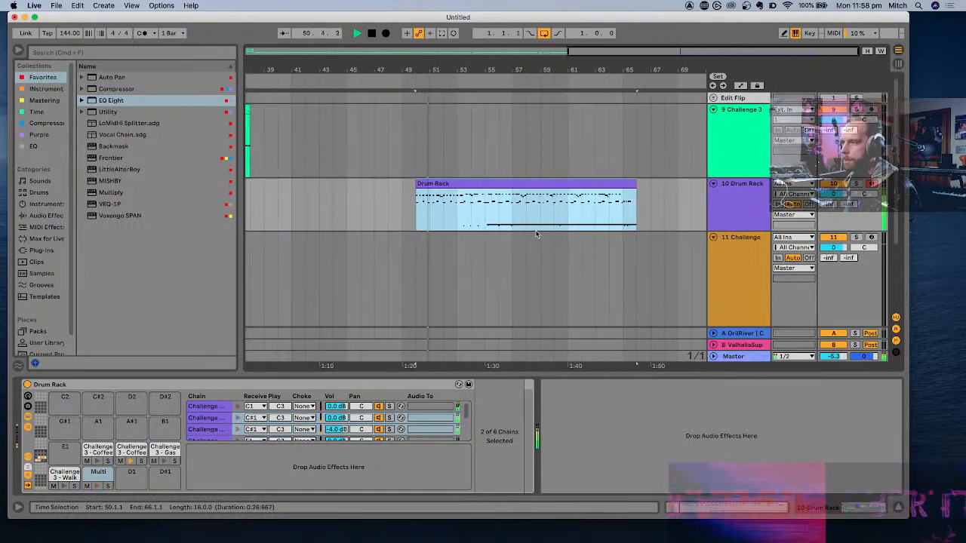
click(516, 185)
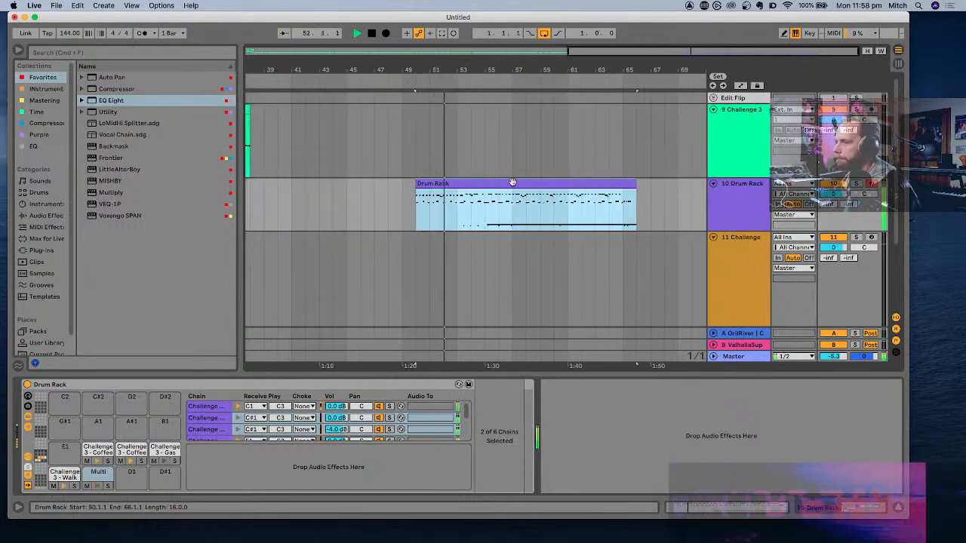
double_click(461, 185)
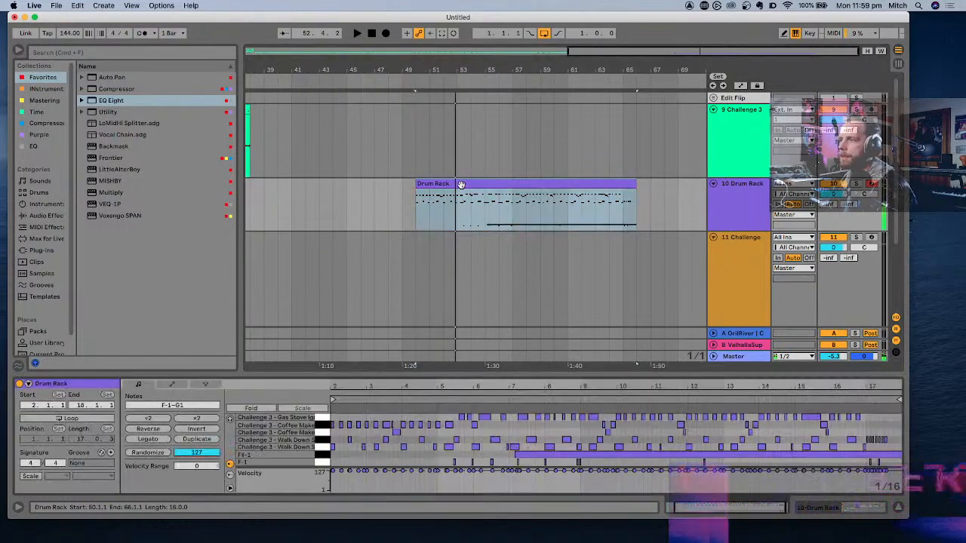
drag(397, 374, 397, 157)
scroll(488, 265, up, 5)
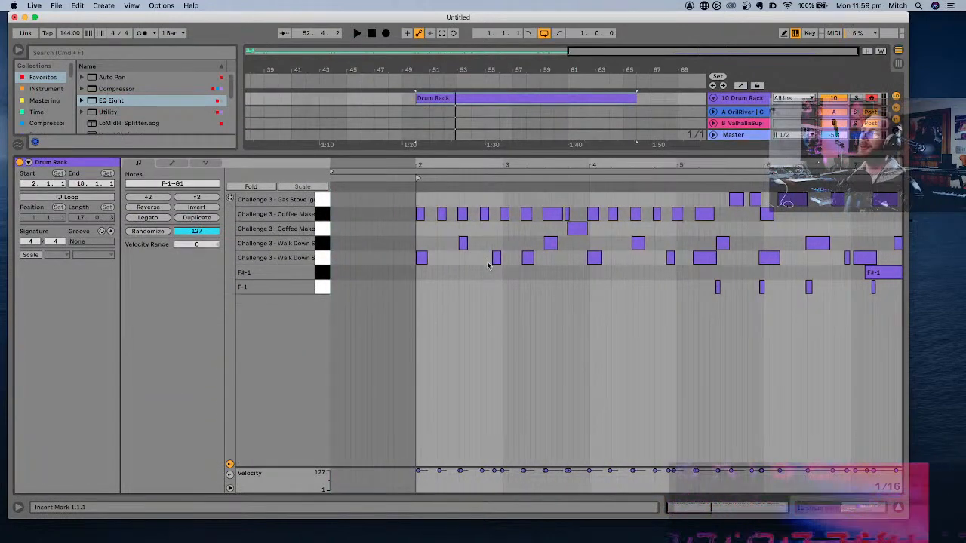
- Shorten the Walk Down (C1) note at the start of bar 4, add another C1 note at 4.1.2 and play it back
scroll(486, 262, right, 2)
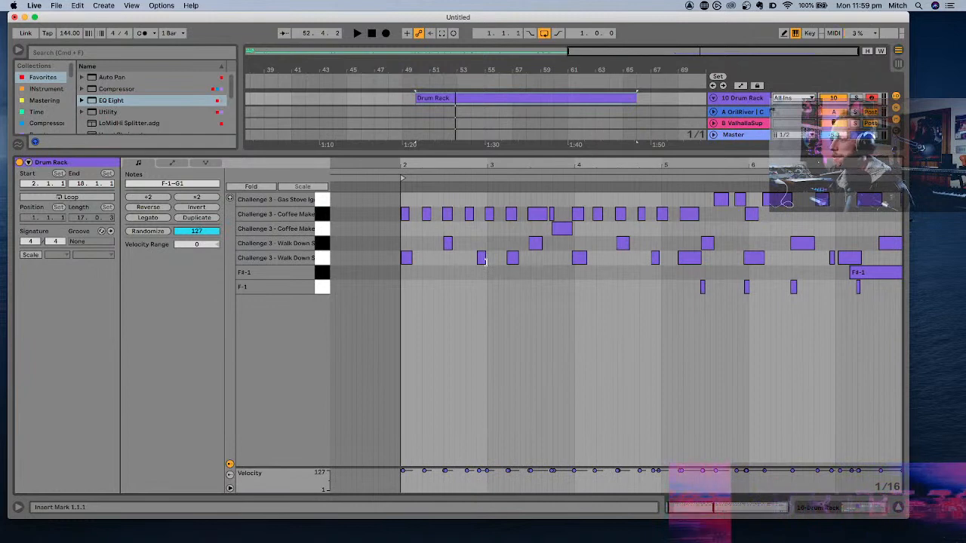
scroll(484, 261, up, 3)
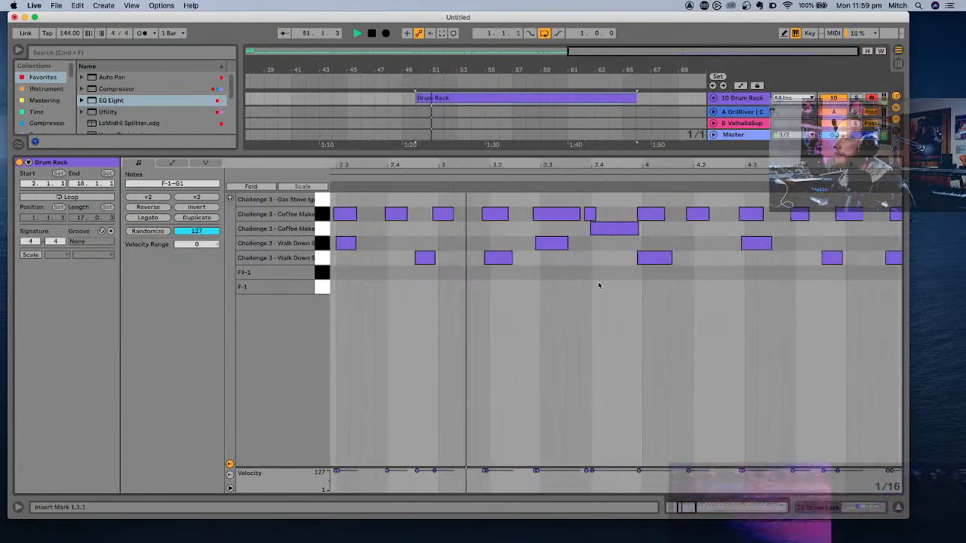
scroll(598, 285, right, 5)
key(space)
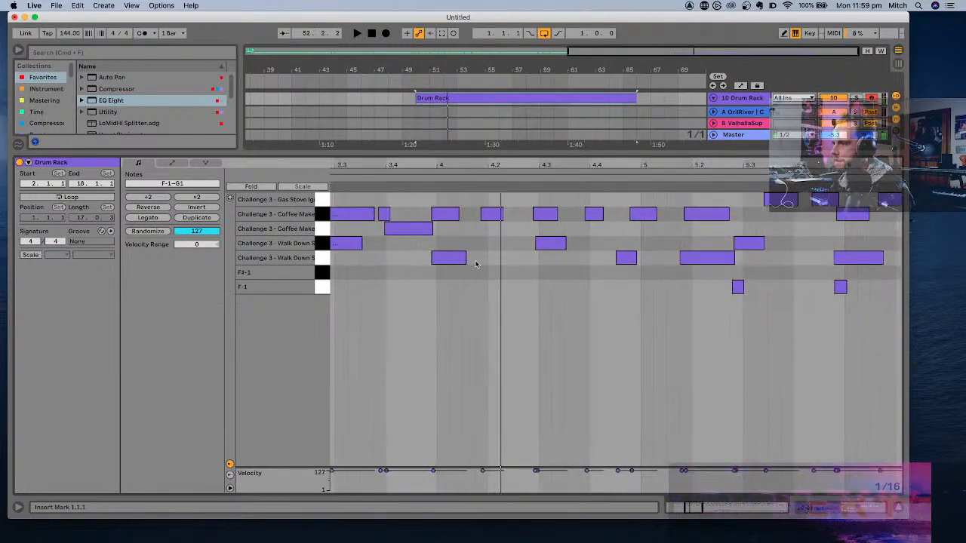
drag(462, 258, 449, 258)
double_click(455, 258)
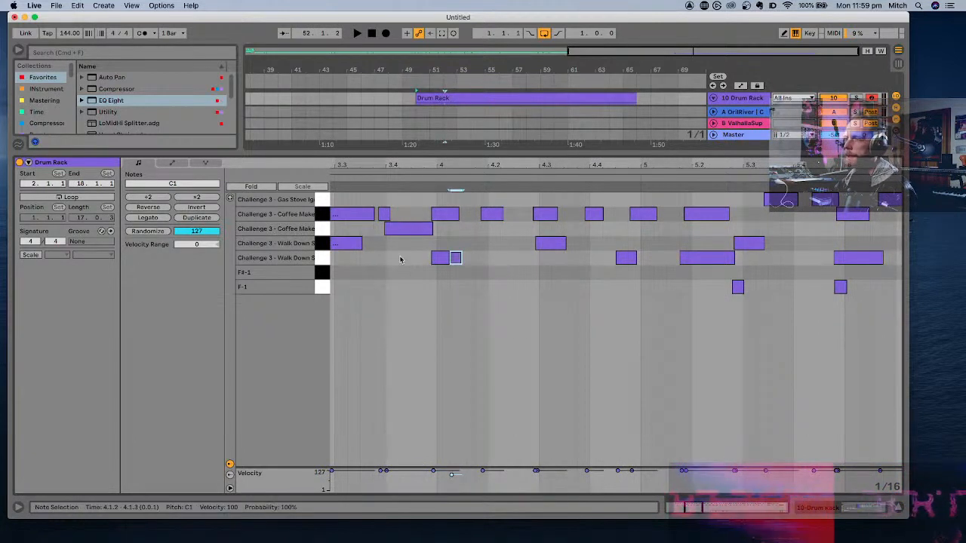
click(400, 259)
key(space)
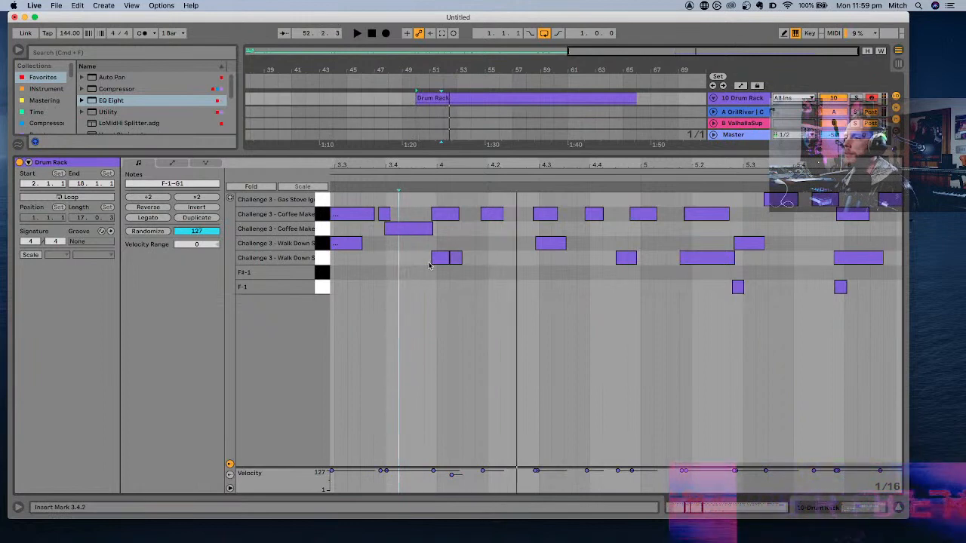
- Move the added C1 note to 4.1.3 and play the pattern from 3.4.3
drag(455, 259, 464, 261)
click(405, 258)
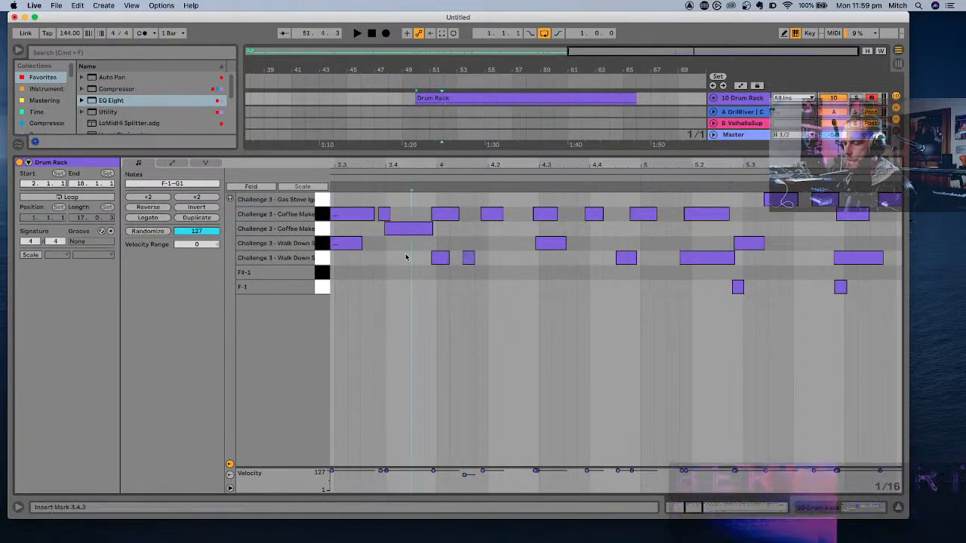
key(space)
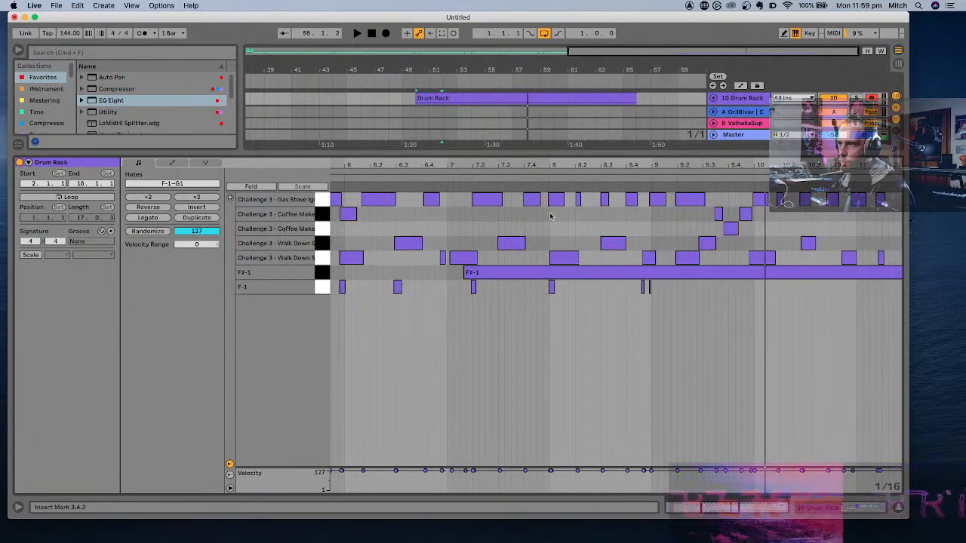
- Copy the short Coffee Maker (F#1) hit from late in bar 9 to 8.1.1, play from 7.1.4, and close the note editor
drag(719, 221, 553, 220)
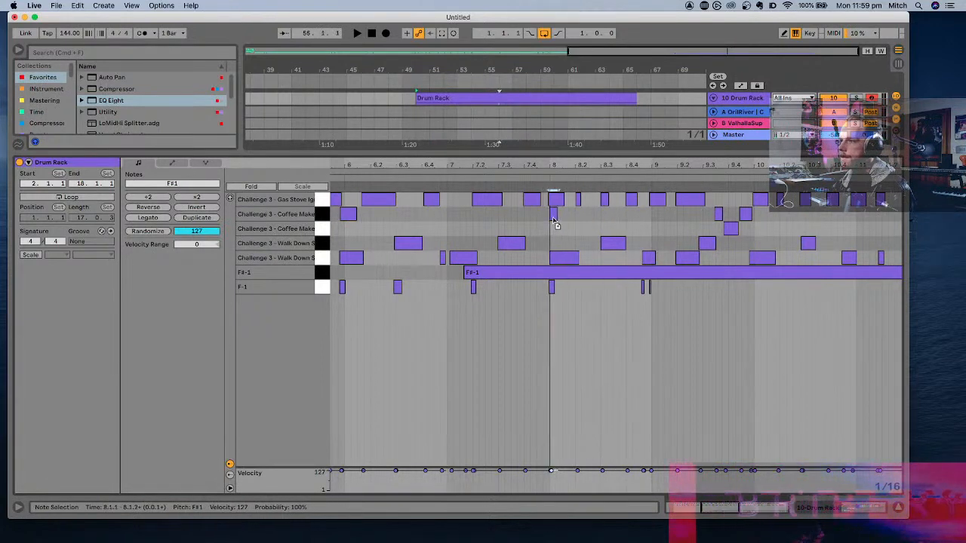
click(466, 231)
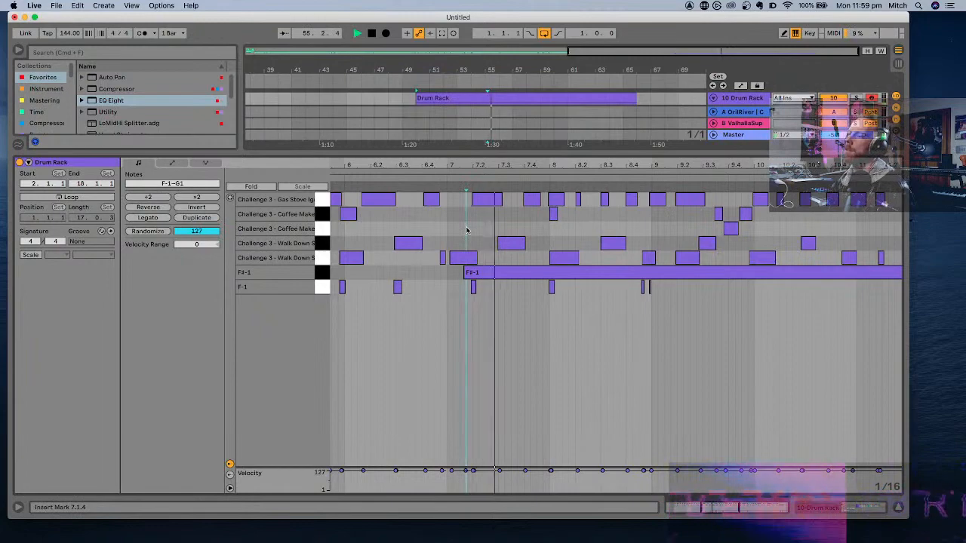
key(minus)
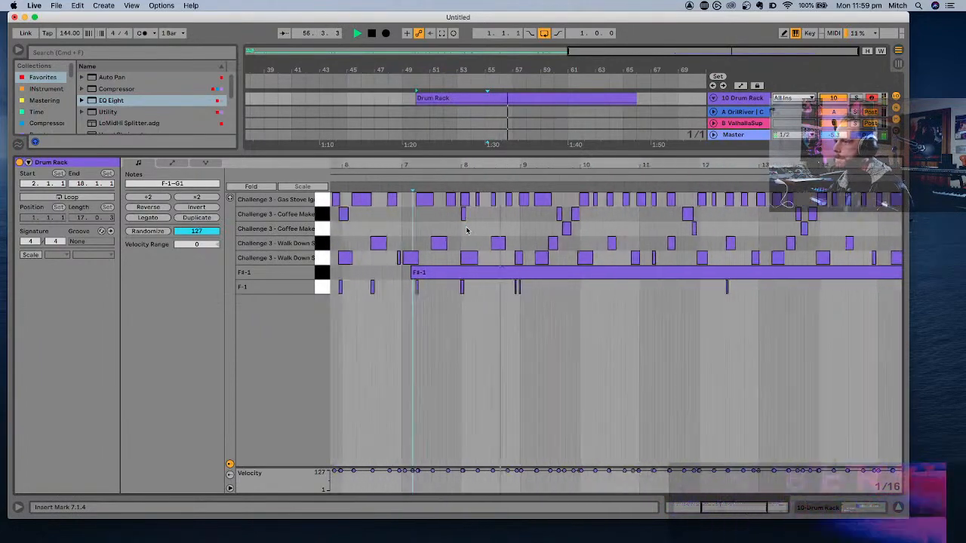
key(minus)
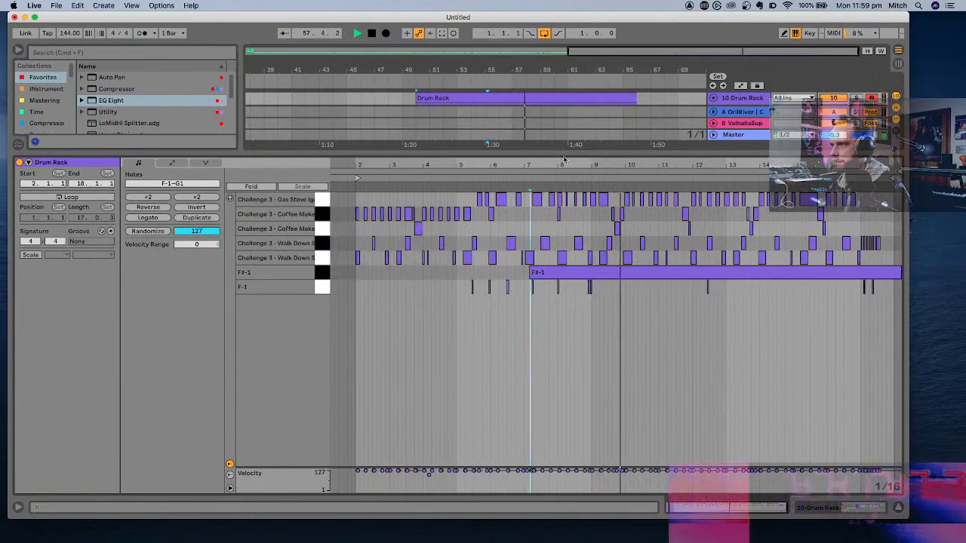
key(alt+super+l)
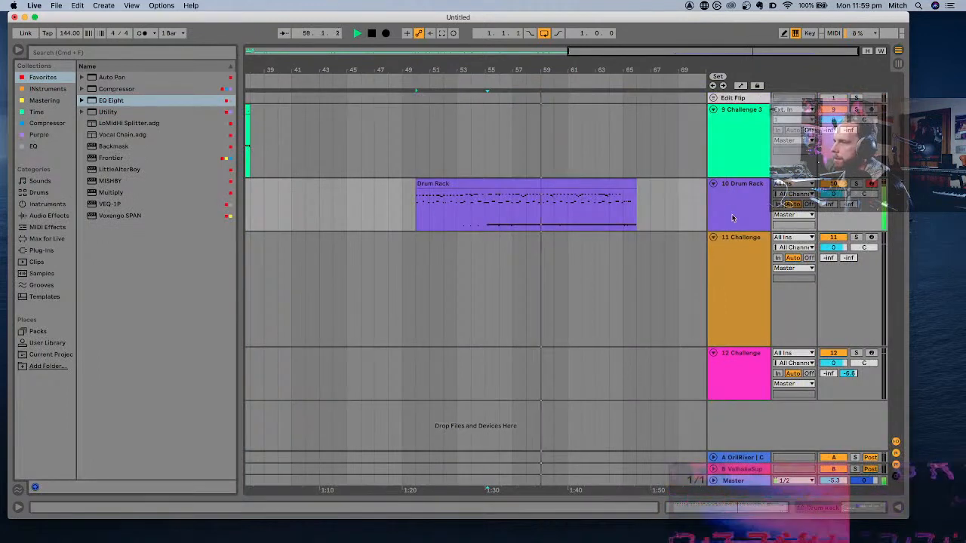
key(space)
- Move the Drum Rack clip to start at 49.1.1 and play it back from there and from 53.1.1
click(542, 187)
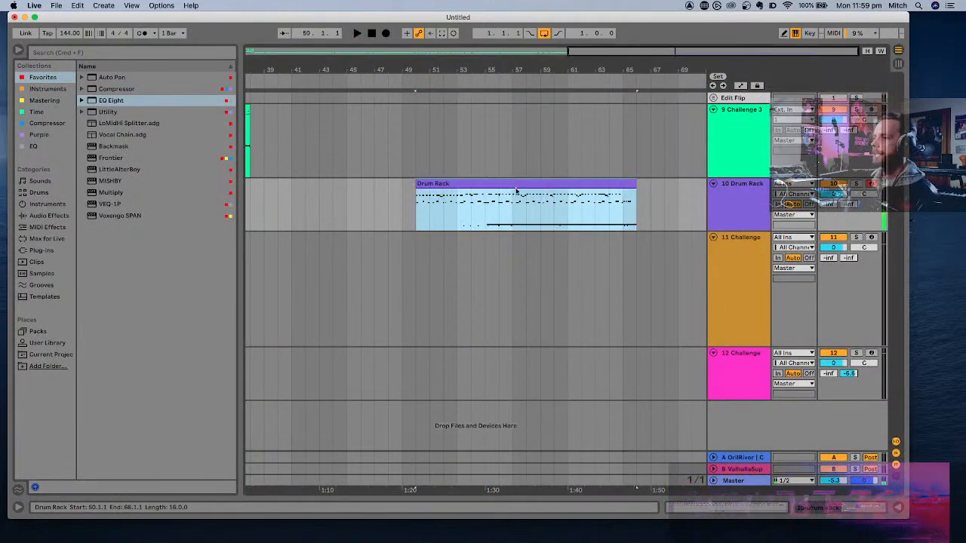
key(plus)
drag(489, 184, 461, 183)
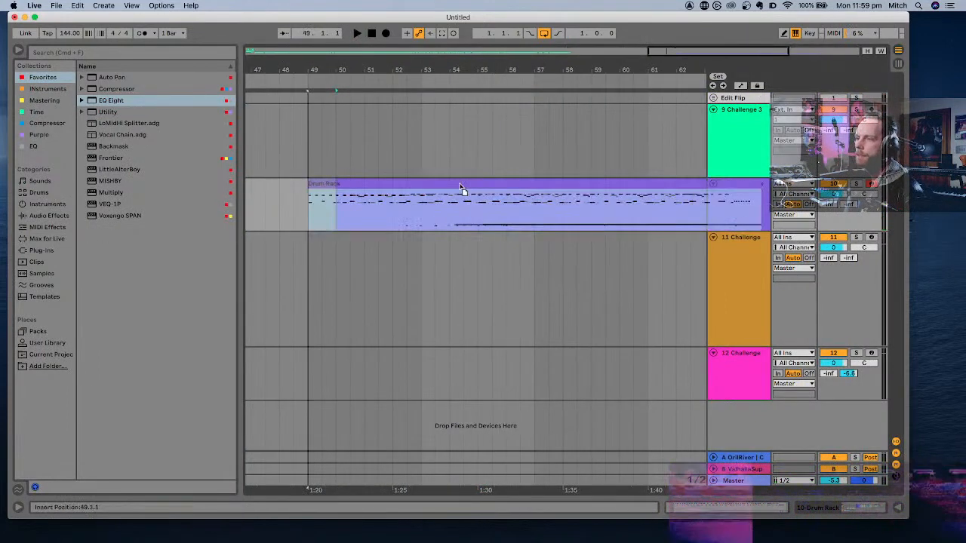
key(space)
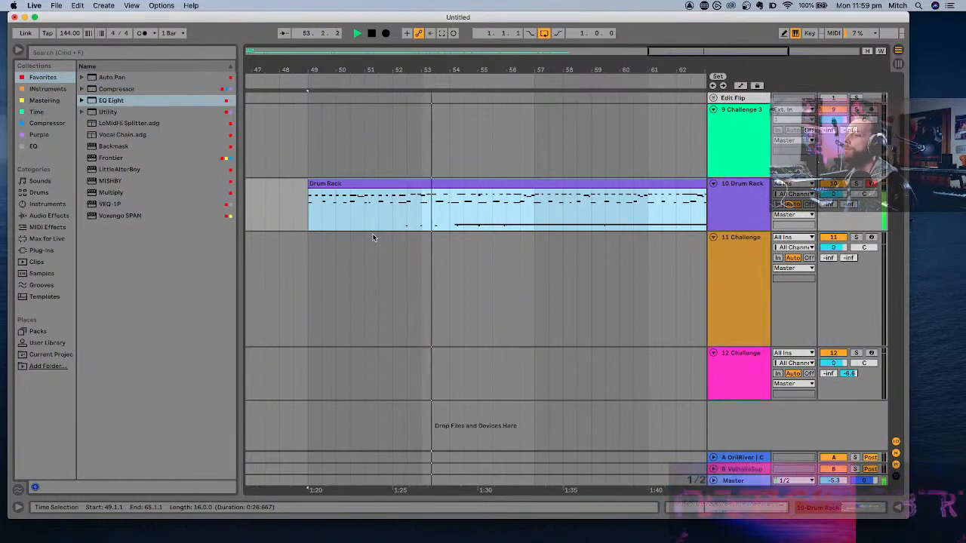
key(space)
click(423, 206)
key(space)
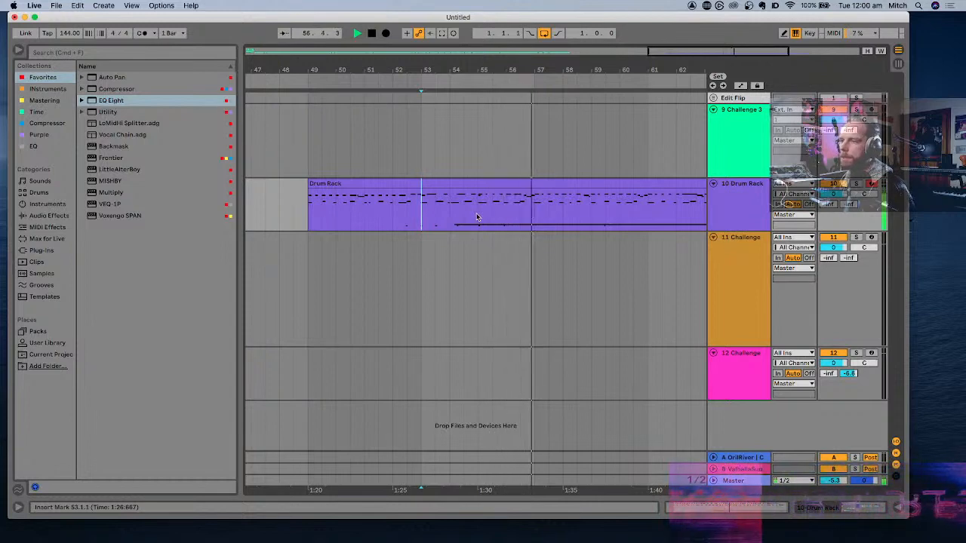
- Split the Drum Rack clip at 53.1.1 and at 57.1.1
click(433, 182)
scroll(433, 180, up, 2)
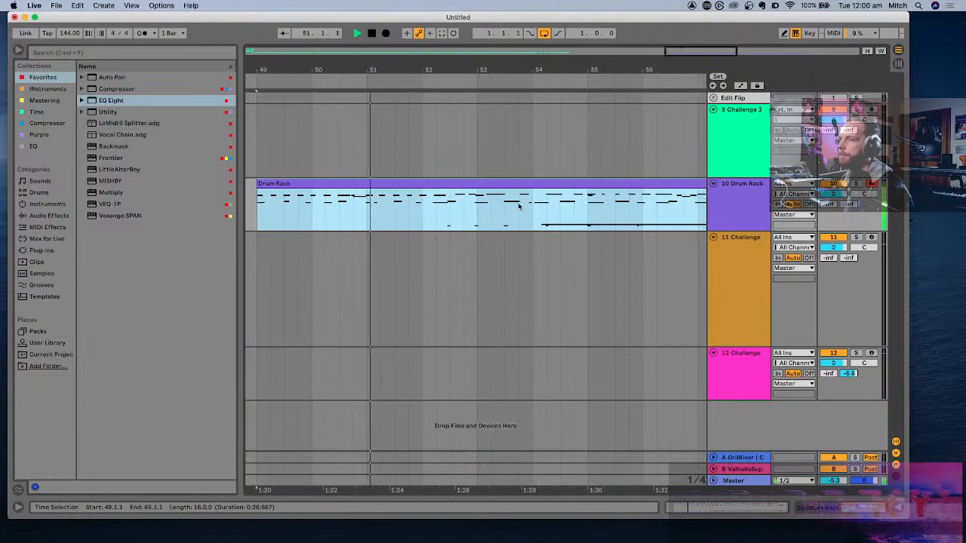
click(477, 199)
key(super+e)
key(minus)
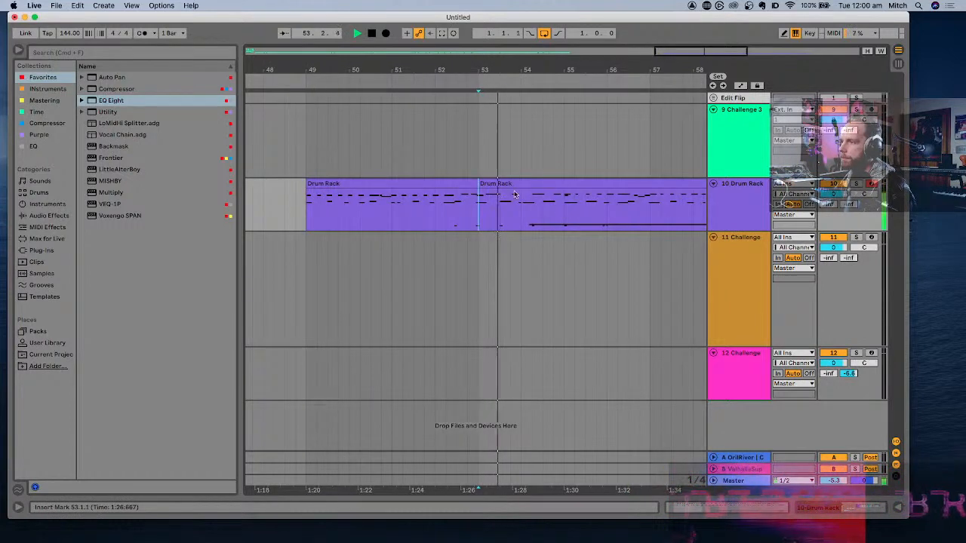
click(631, 210)
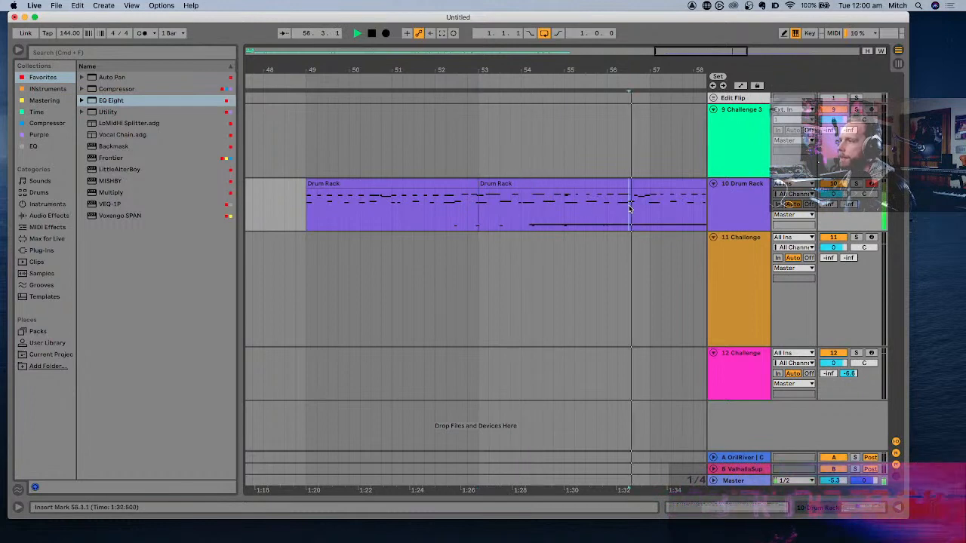
click(625, 210)
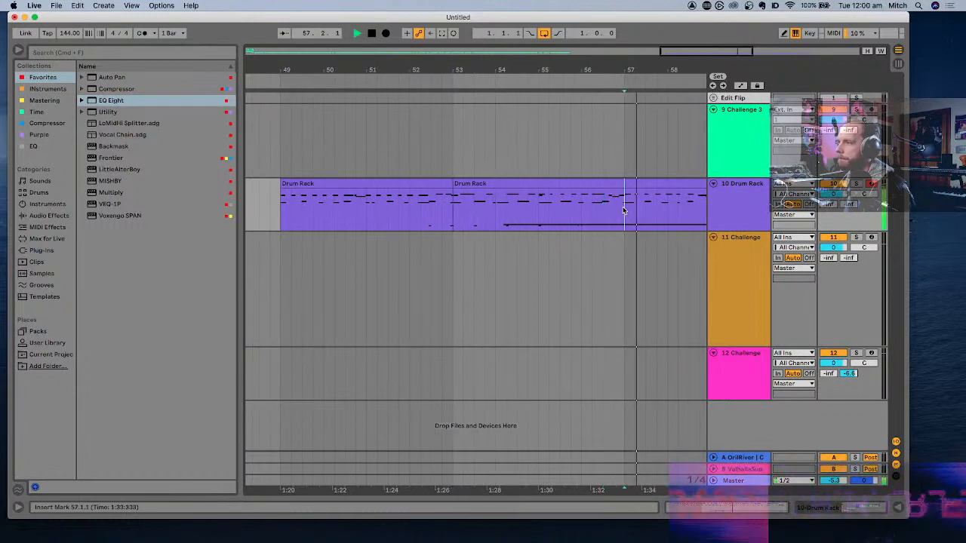
key(super+e)
- Delete the middle Drum Rack clip spanning bars 53 to 57
click(575, 185)
scroll(576, 184, down, 5)
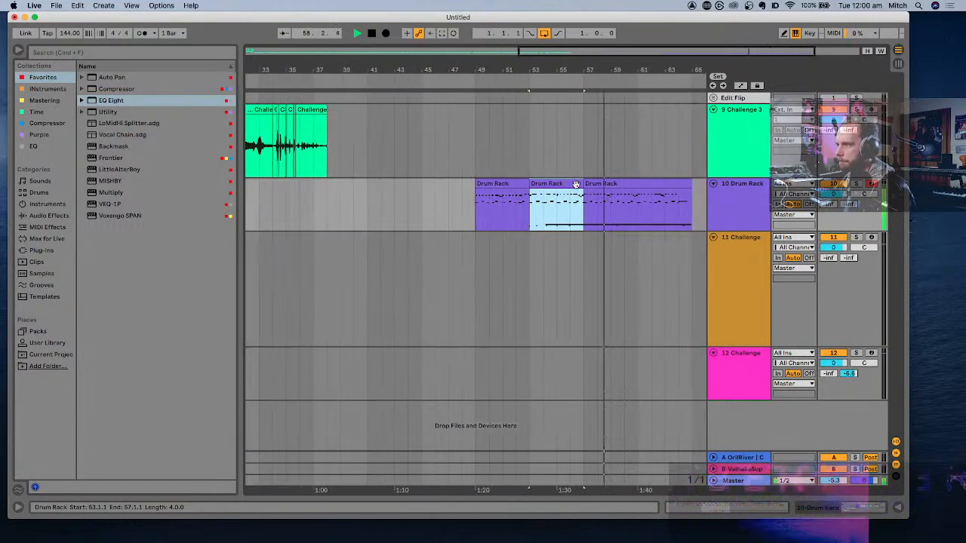
key(Delete)
- Split the last Drum Rack clip at 61.1.1 and move its first half to 53.1.1
click(611, 212)
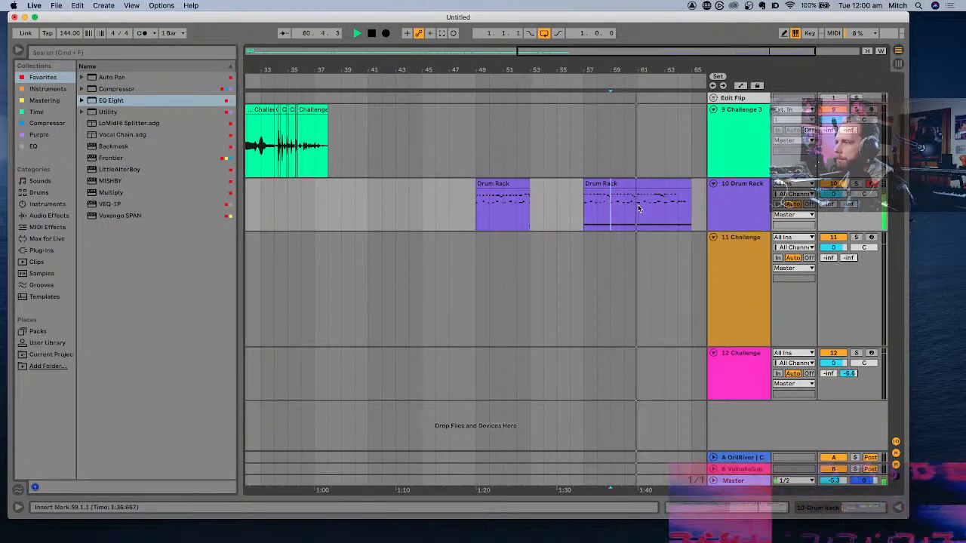
click(638, 204)
key(super+e)
drag(630, 184, 572, 189)
- Delete the leftover clip at bar 61 and colour the clip at bar 53 green
click(657, 183)
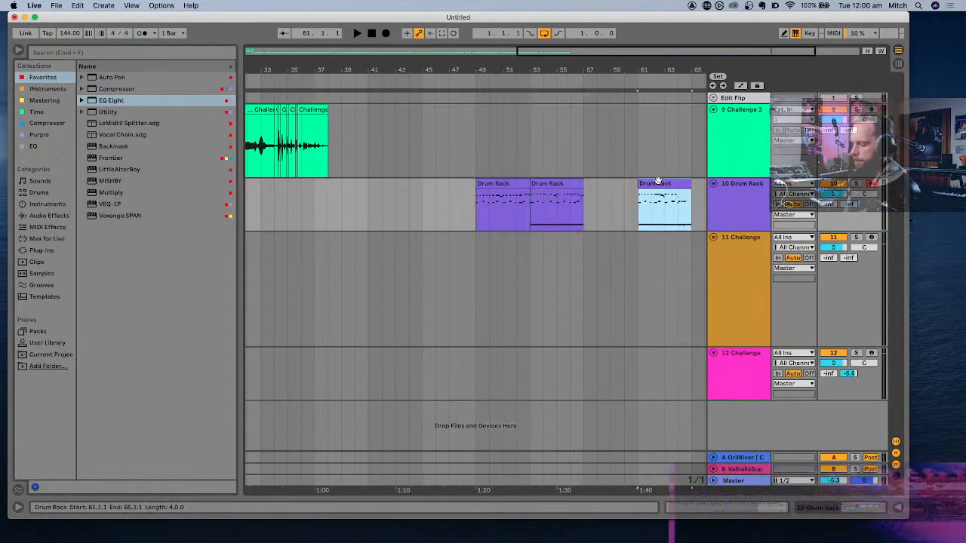
click(572, 189)
right_click(573, 185)
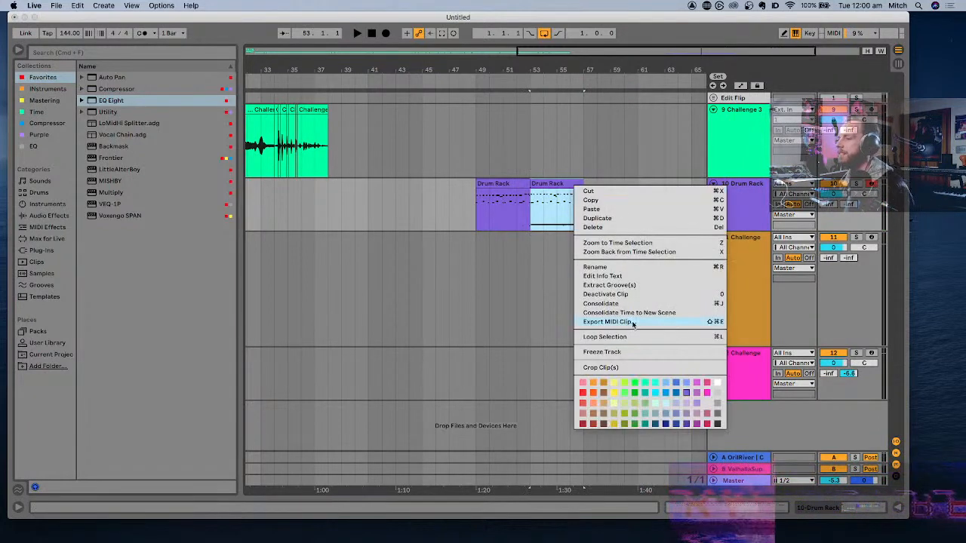
click(636, 384)
- Move the purple Drum Rack clip to 57.1.1, directly after the green clip, and play from the green clip
click(519, 183)
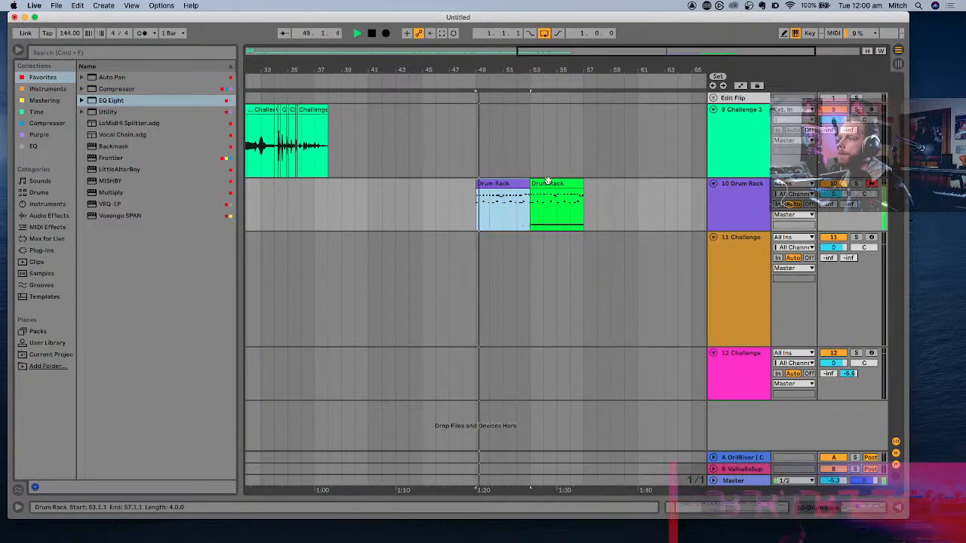
drag(512, 185, 622, 197)
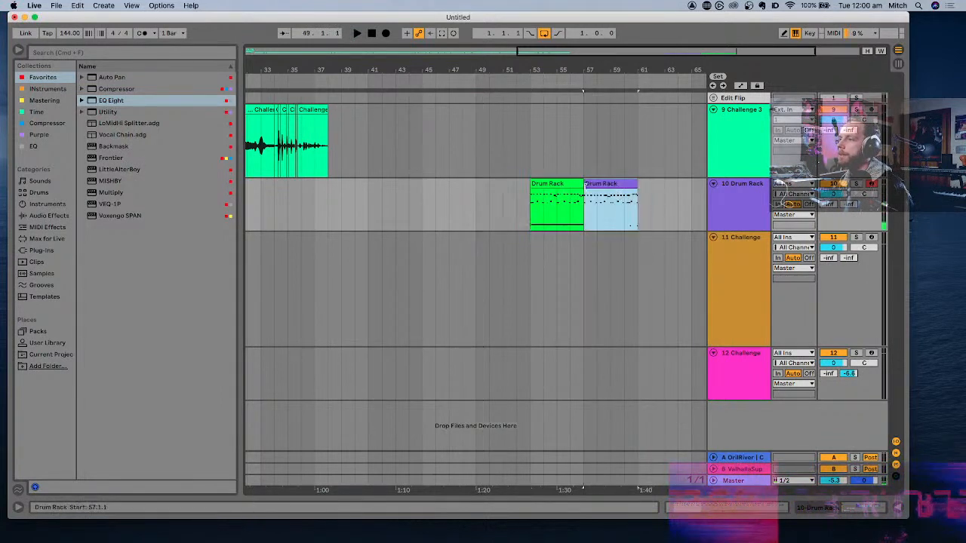
click(572, 184)
key(space)
- Stop playback and open the green Drum Rack clip in the MIDI note editor
key(space)
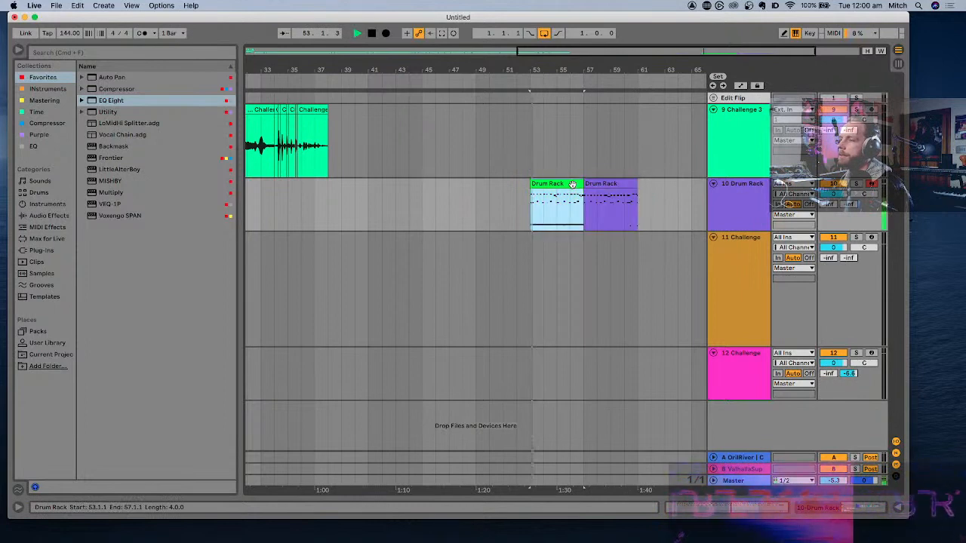
key(plus)
key(plus)
key(plus)
key(space)
double_click(533, 188)
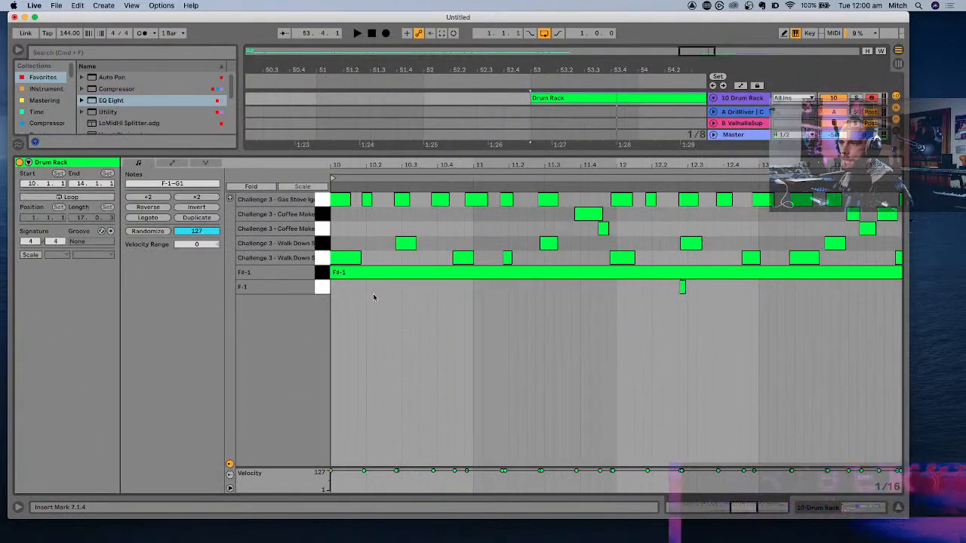
- Quantize the notes on the first beat of the green clip and play the result back
drag(369, 301, 347, 186)
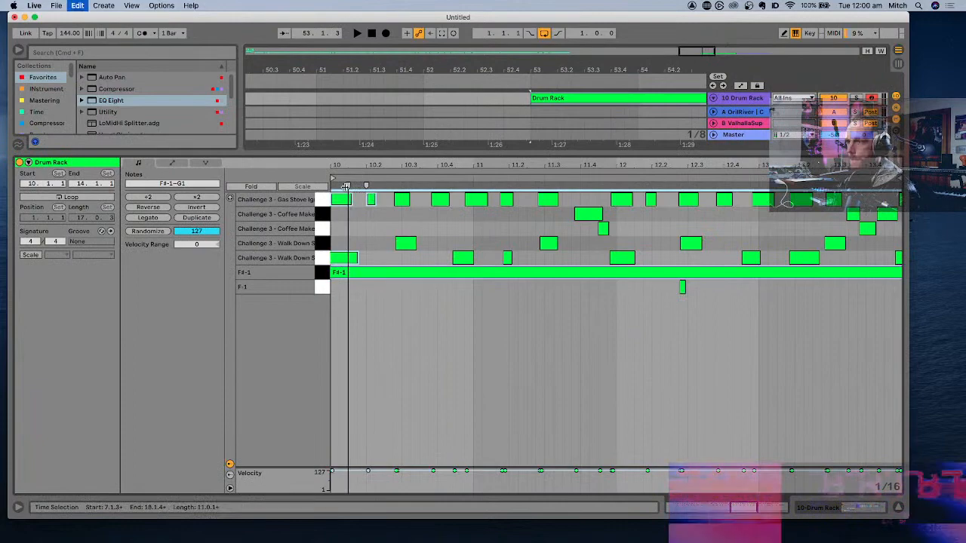
key(space)
key(space)
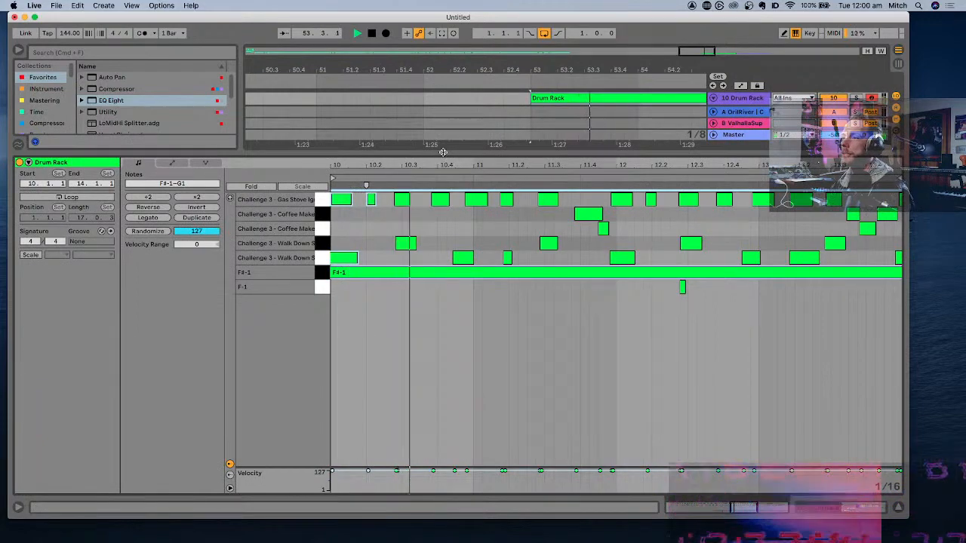
double_click(443, 153)
- Move the first Walk Down note of the green clip to start exactly at 10.1.1 and play the result
key(space)
double_click(596, 190)
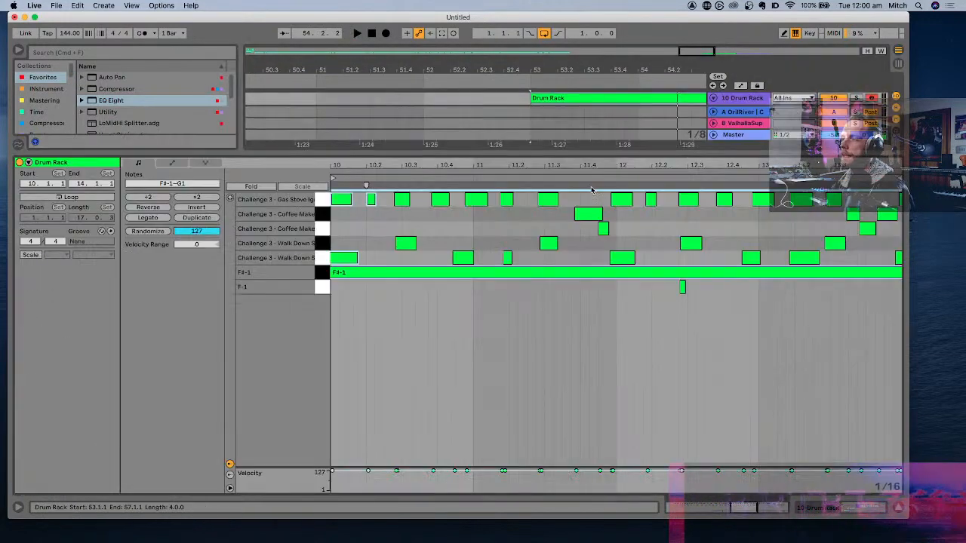
key(space)
scroll(357, 278, left, 3)
key(space)
click(375, 282)
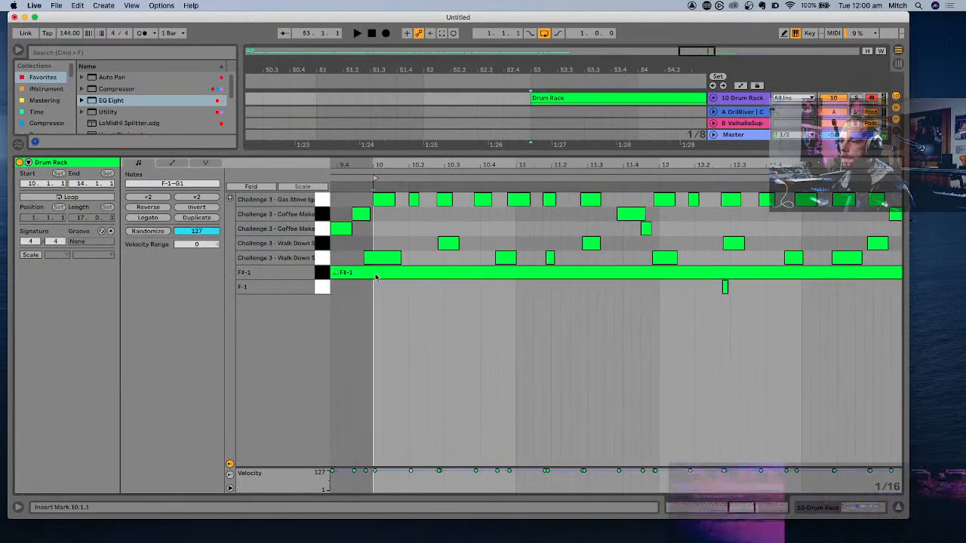
click(377, 258)
drag(377, 259, 388, 262)
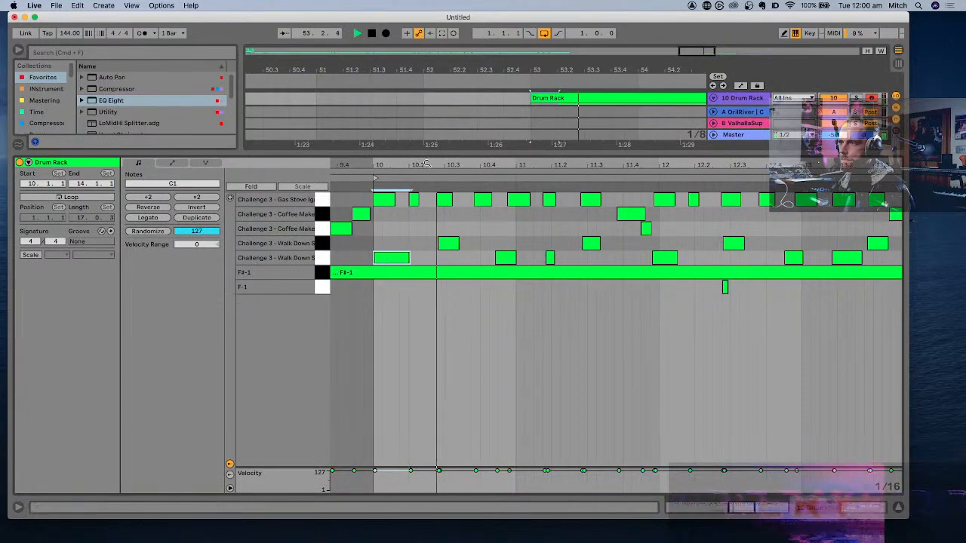
key(alt+super+l)
key(space)
- Arm the 11 Challenge track, shift the computer MIDI keyboard to octave C3 to D4, and audition the drums from 53.1.1
key(minus)
key(minus)
key(minus)
key(minus)
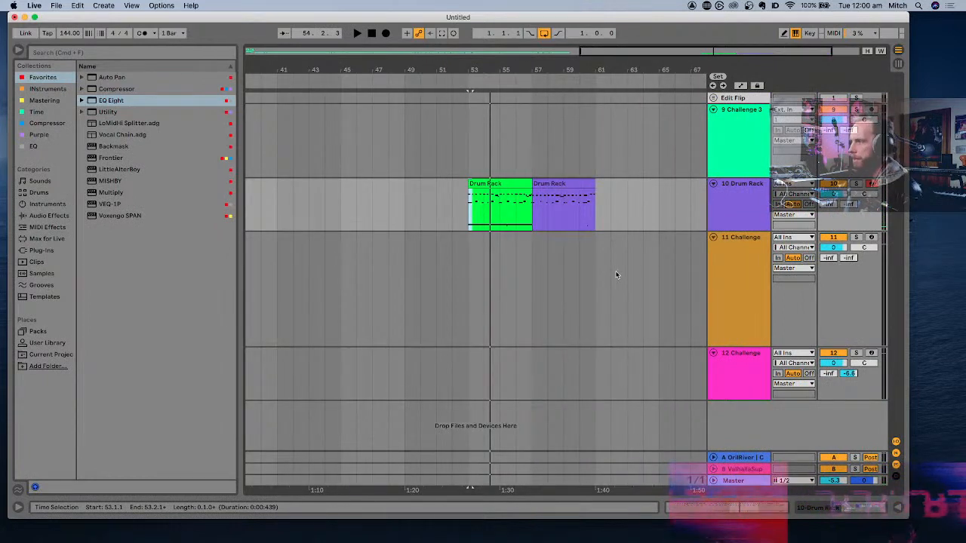
key(minus)
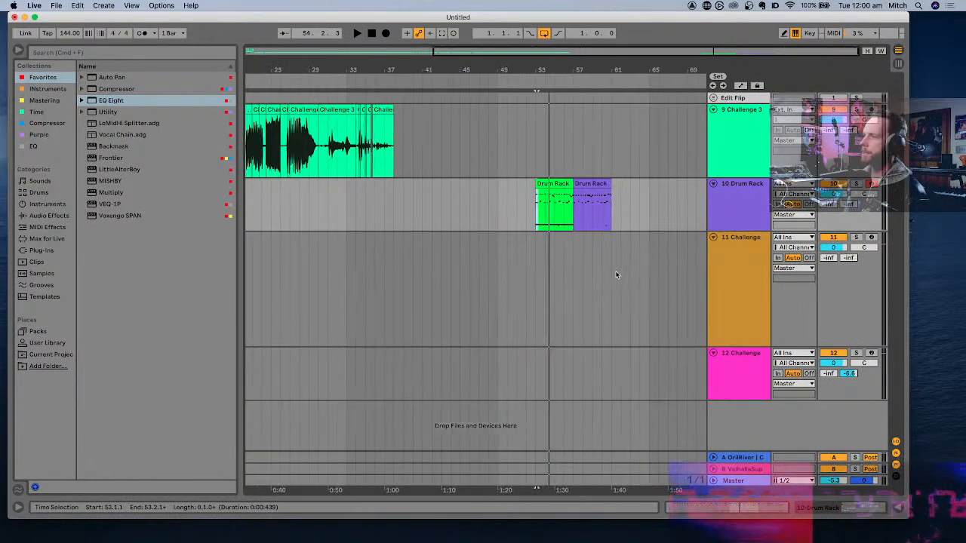
click(731, 278)
click(871, 238)
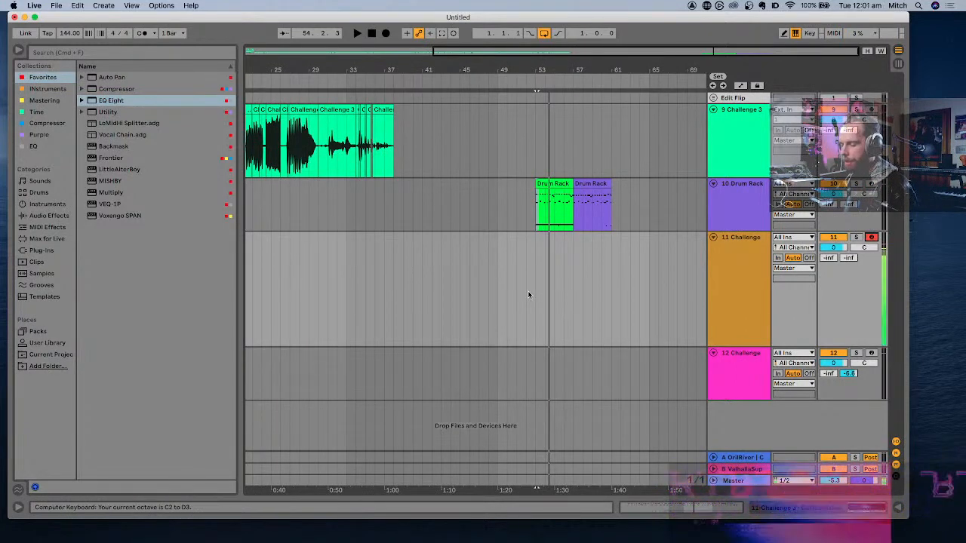
key(x)
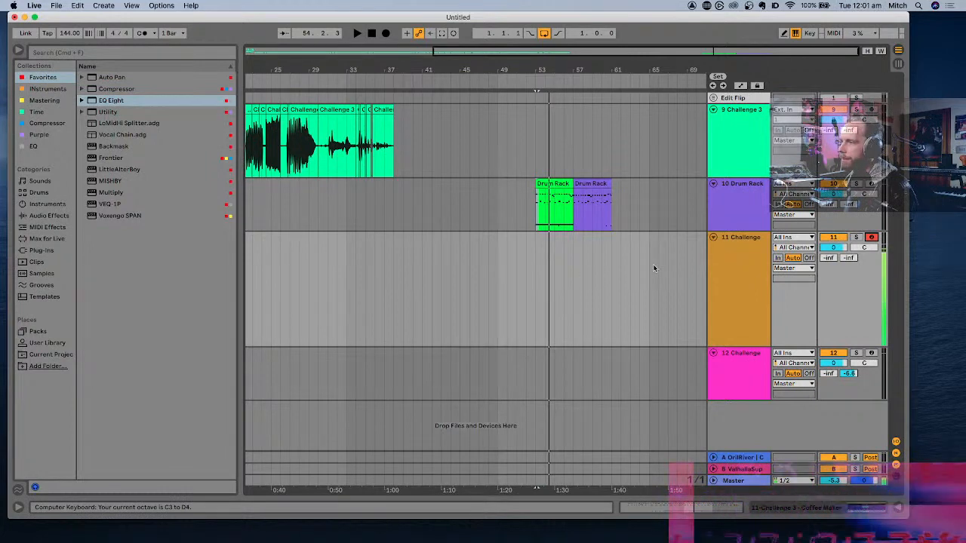
click(743, 264)
key(space)
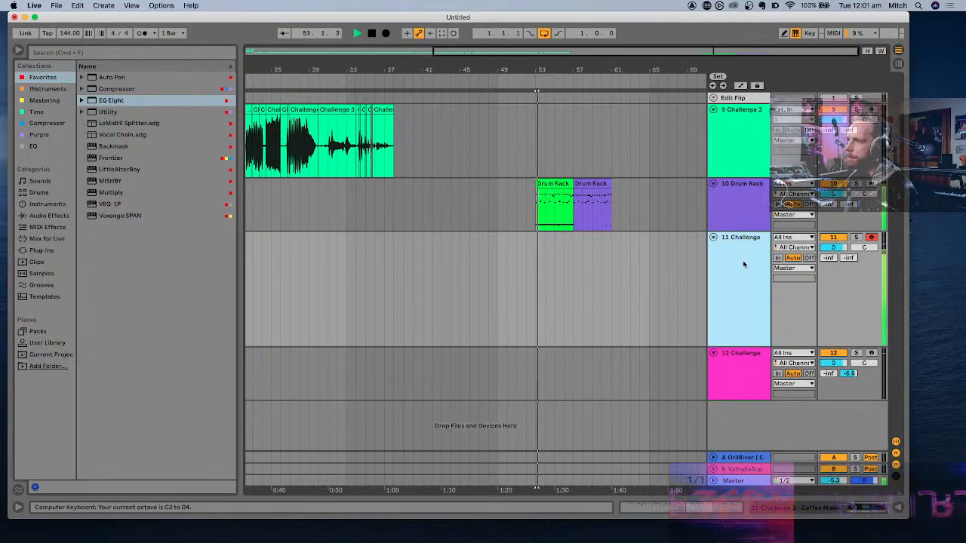
key(space)
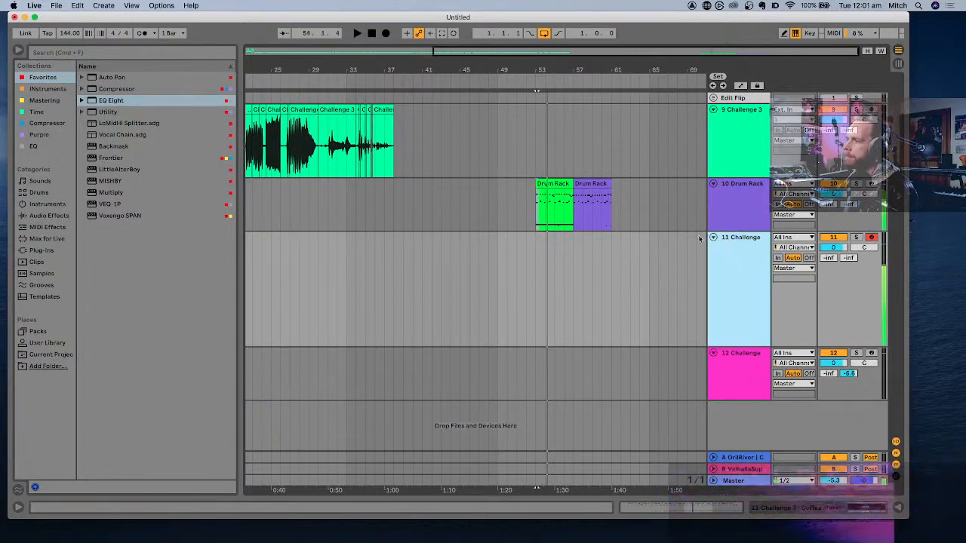
- Lower the 11 Challenge track's volume to -4.0 dB while playing the purple clip, and show its Coffee Maker instrument
click(603, 185)
key(space)
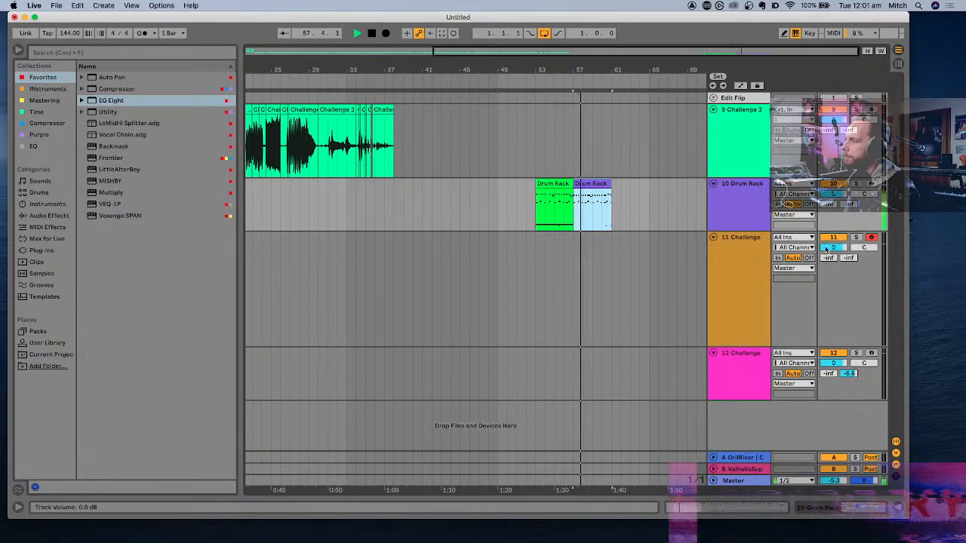
drag(828, 247, 828, 251)
key(space)
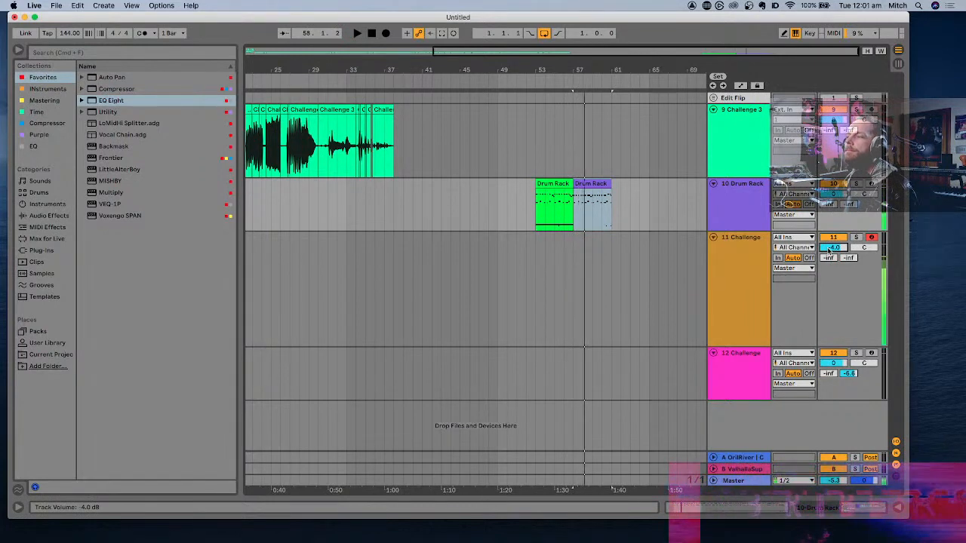
double_click(725, 246)
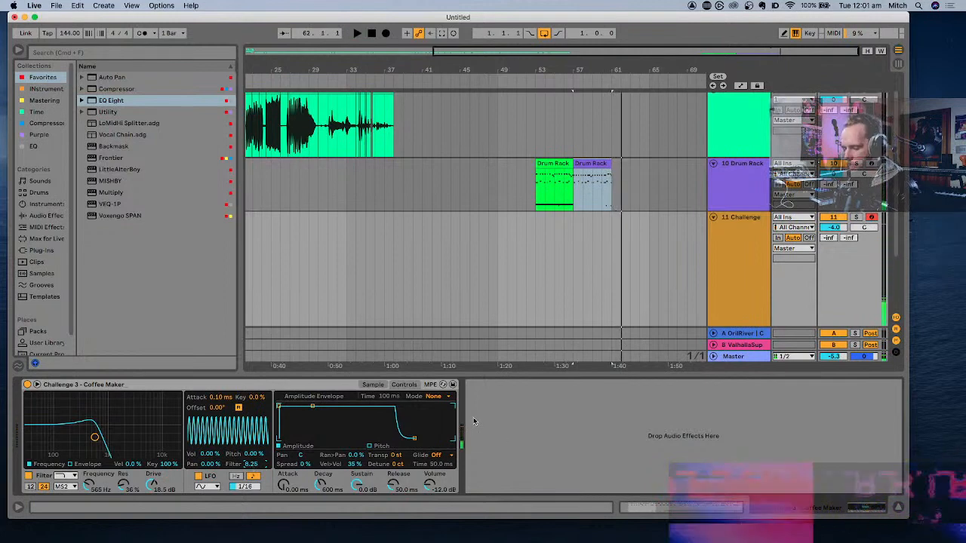
- Loop the purple Drum Rack clip for four bars from 57.1.1 and start playback
click(600, 163)
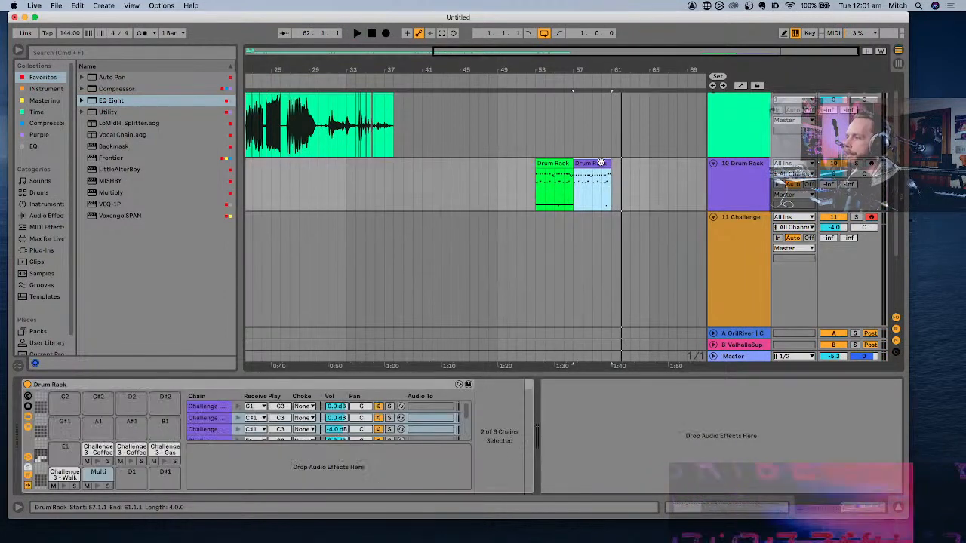
key(super+l)
key(space)
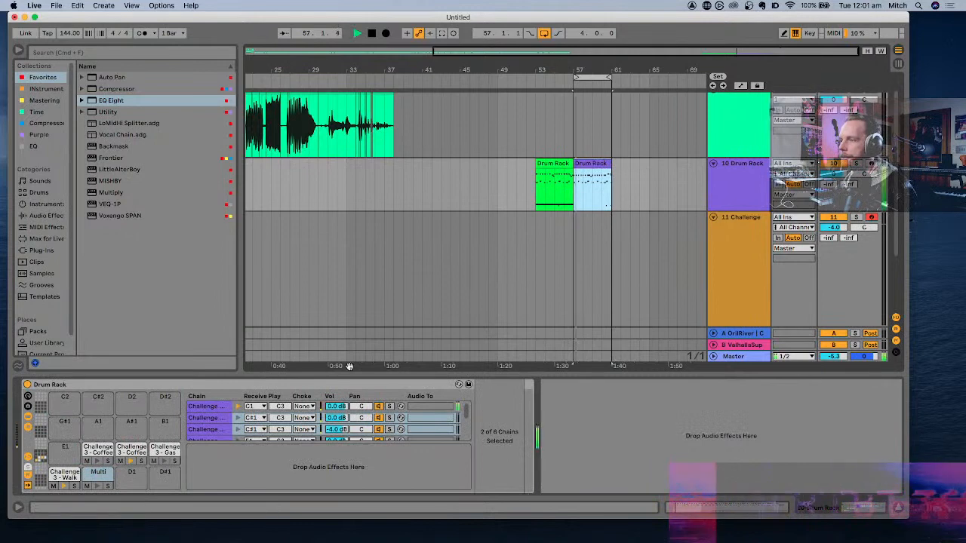
- Make the Coffee Maker instrument monophonic with 1 voice, and set its glide to Portamento with a time of 250 ms
click(762, 218)
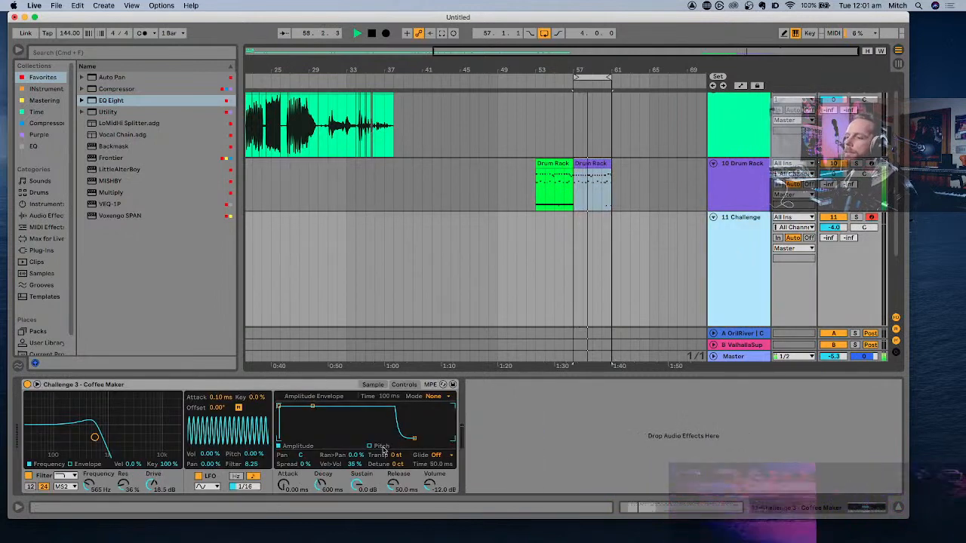
click(436, 456)
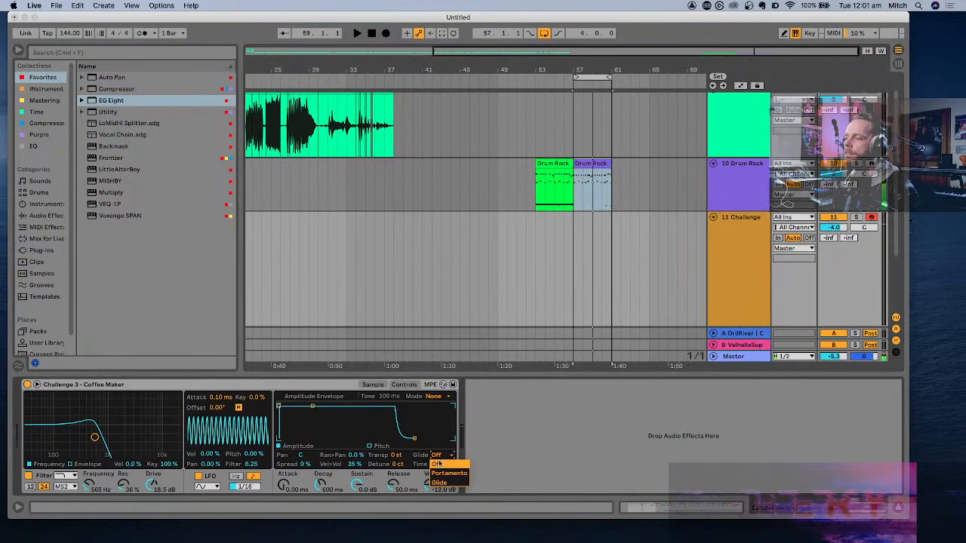
click(443, 473)
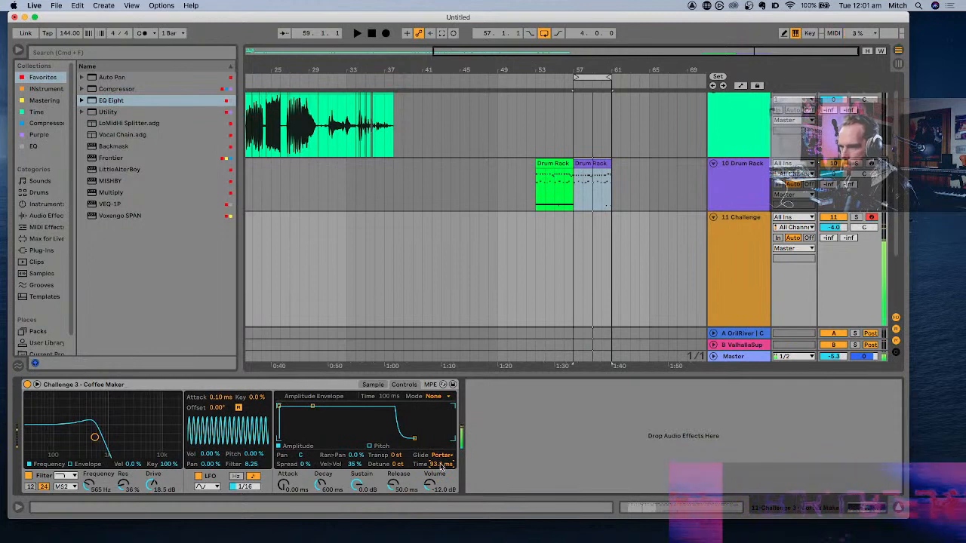
click(402, 386)
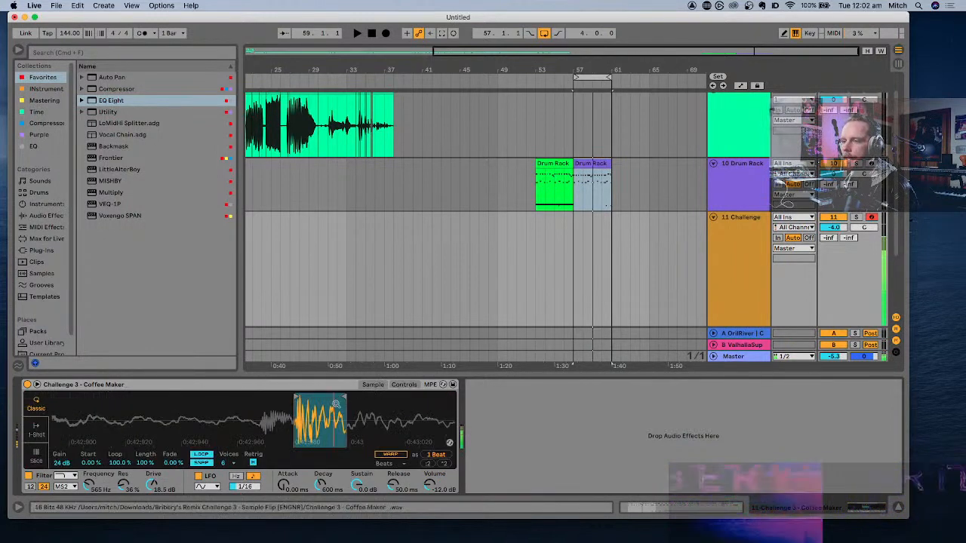
click(228, 462)
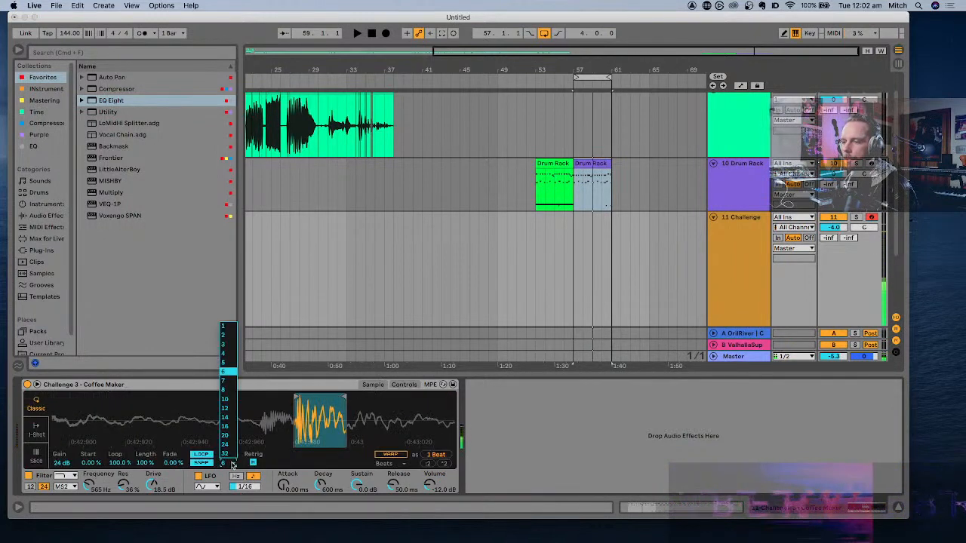
click(230, 330)
click(405, 385)
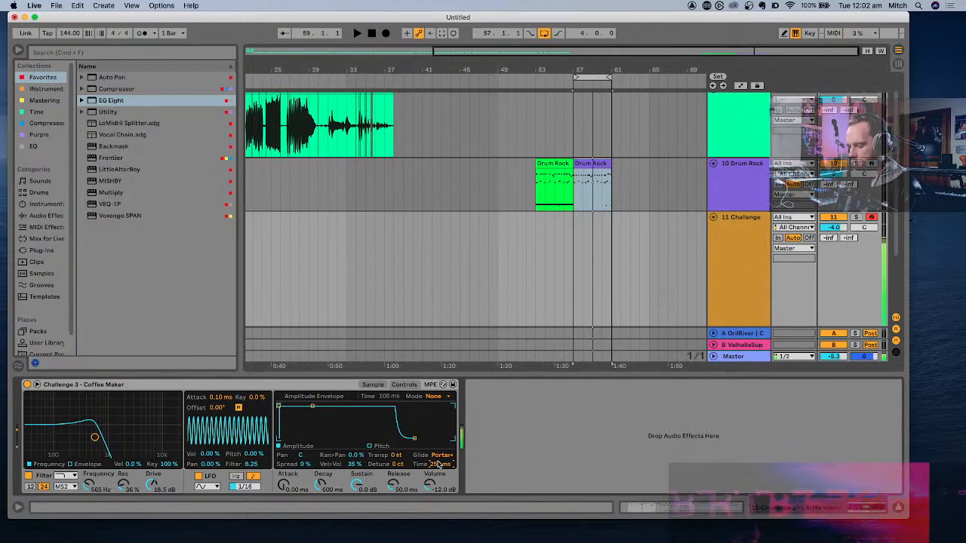
- Record a melodic line with the Coffee Maker instrument from 56.1.1 through the looped purple drum clip
scroll(586, 224, up, 3)
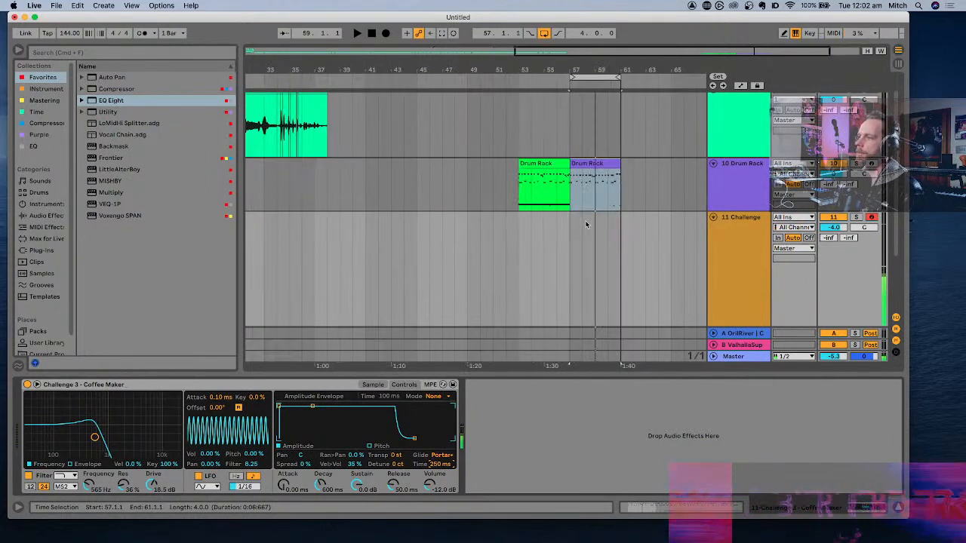
click(562, 234)
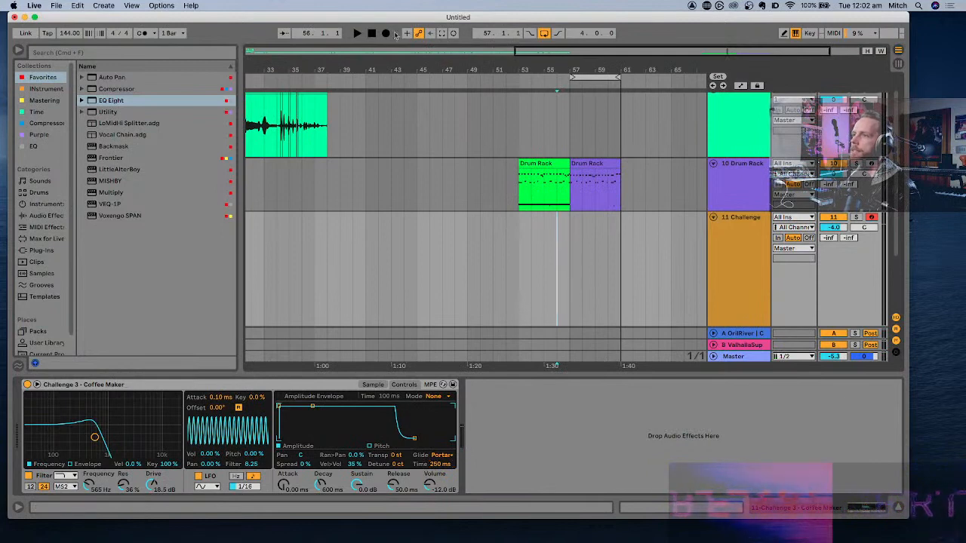
click(385, 34)
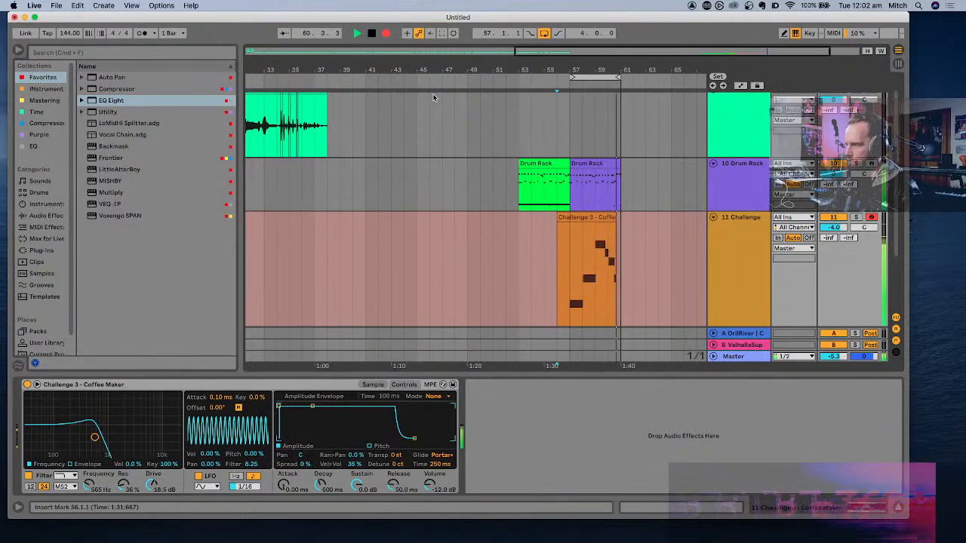
key(space)
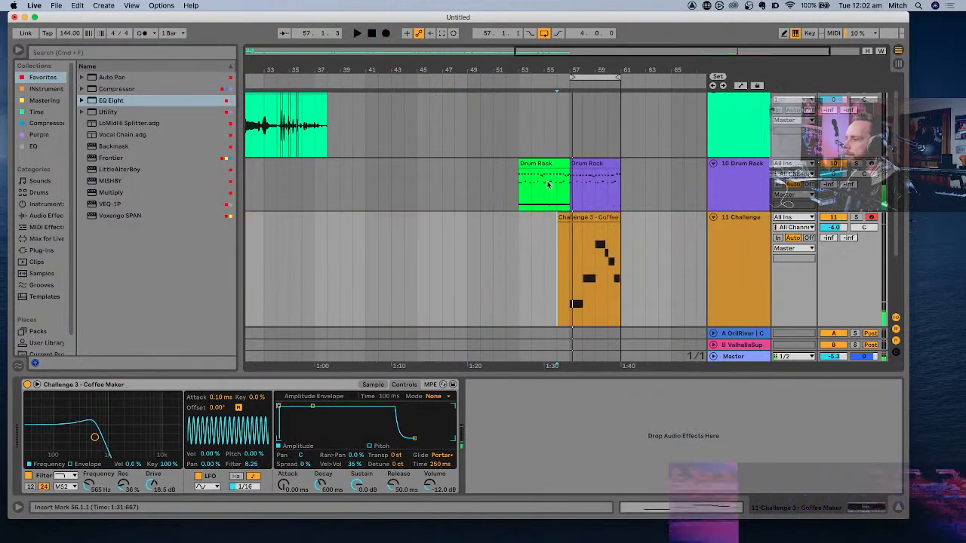
- Trim the recorded Coffee Maker clip to start at 57.1.1 by splitting off its empty first bar, and play from 53.1.1
click(574, 233)
key(plus)
key(plus)
key(plus)
key(plus)
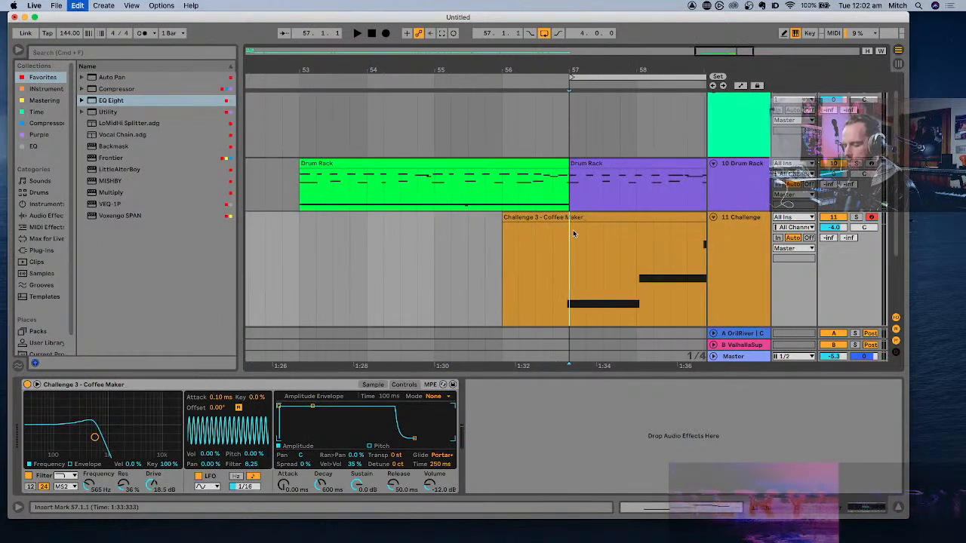
key(super+e)
click(558, 218)
key(Delete)
key(minus)
key(minus)
key(minus)
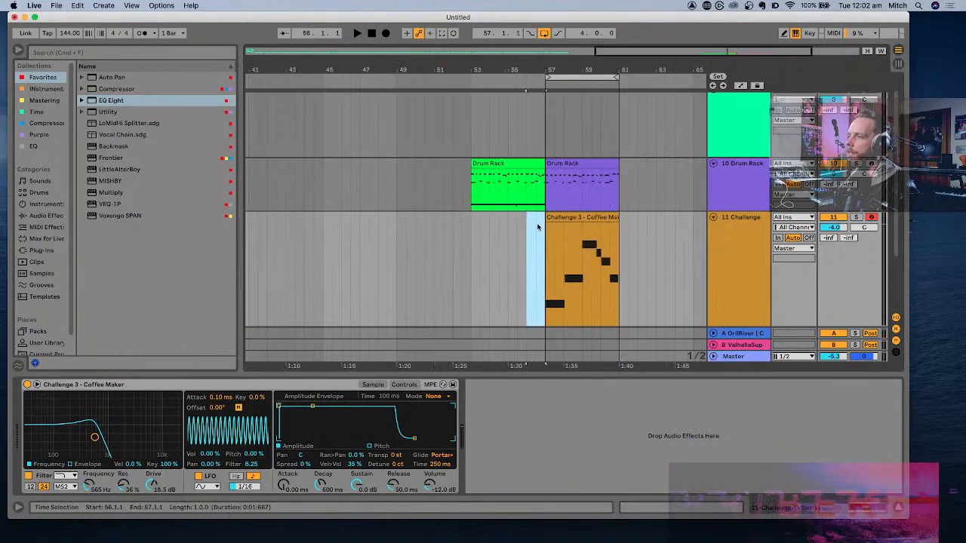
click(471, 229)
key(space)
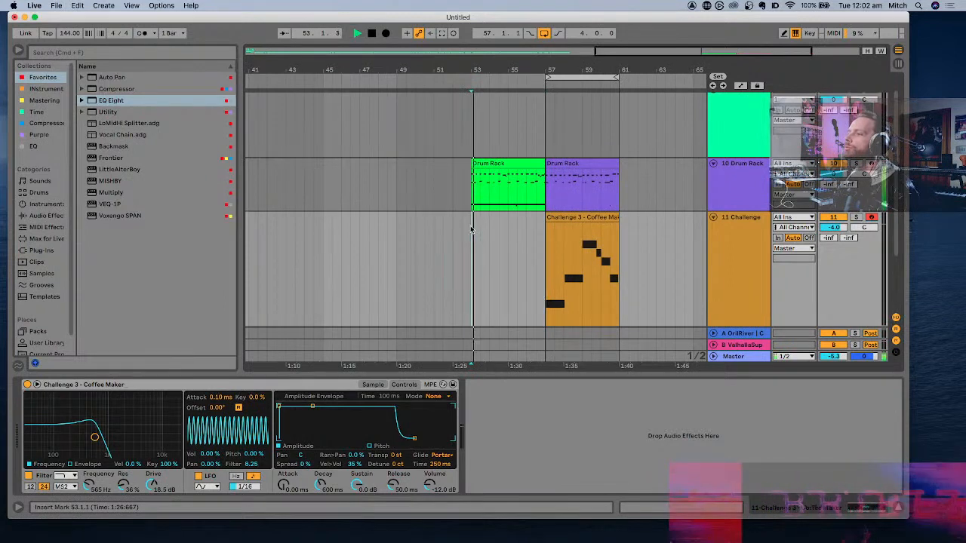
- Move the first D3 note of the Coffee Maker clip to start at 2.1.1 and play the loop back
click(576, 217)
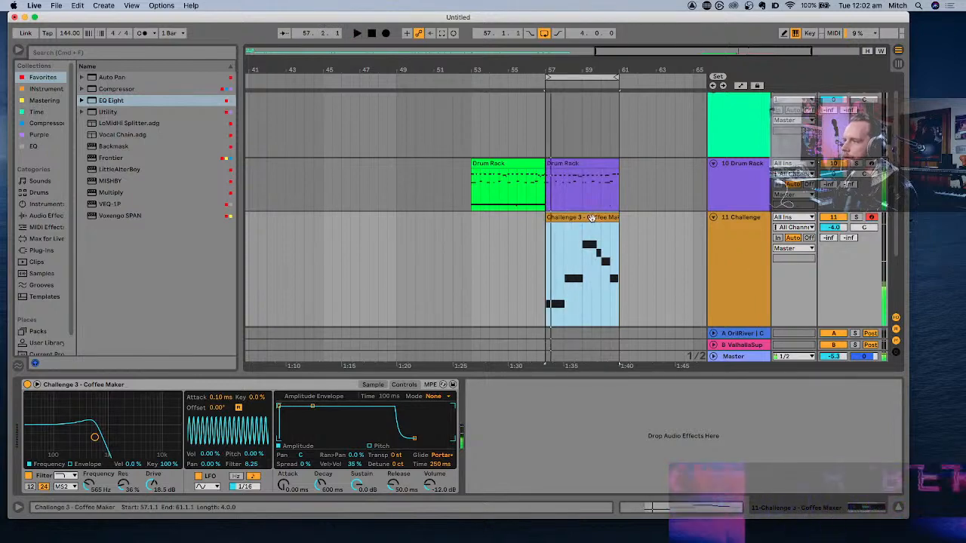
double_click(570, 246)
click(389, 396)
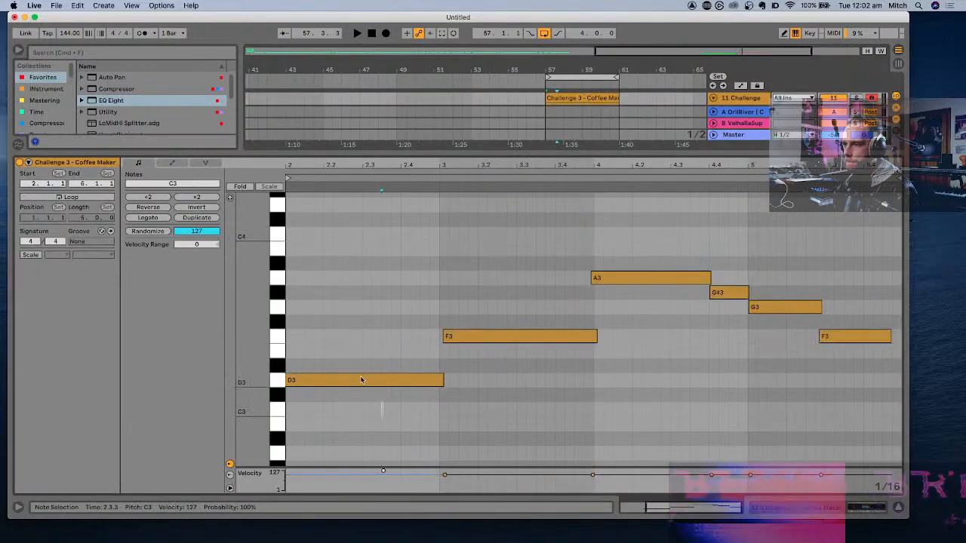
scroll(388, 392, left, 3)
drag(400, 379, 398, 375)
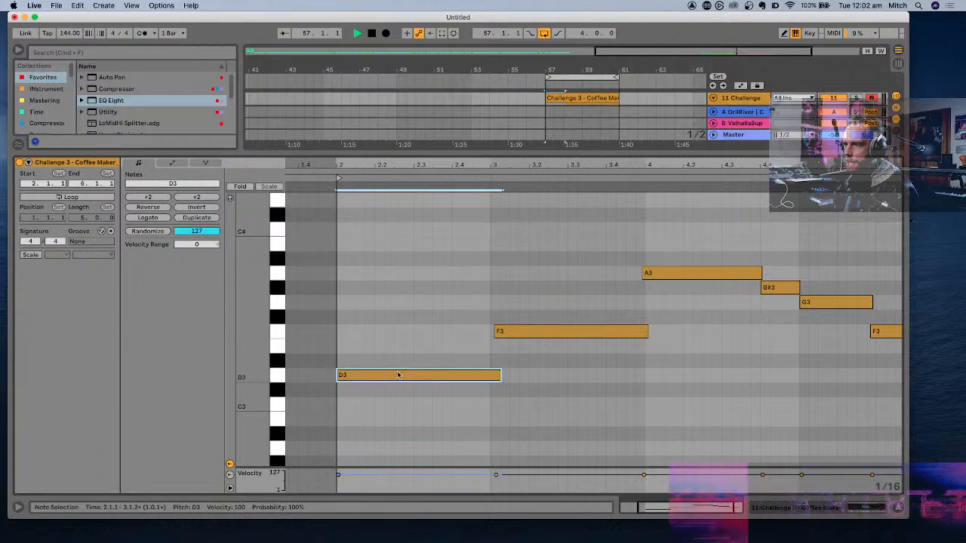
key(space)
scroll(399, 375, down, 3)
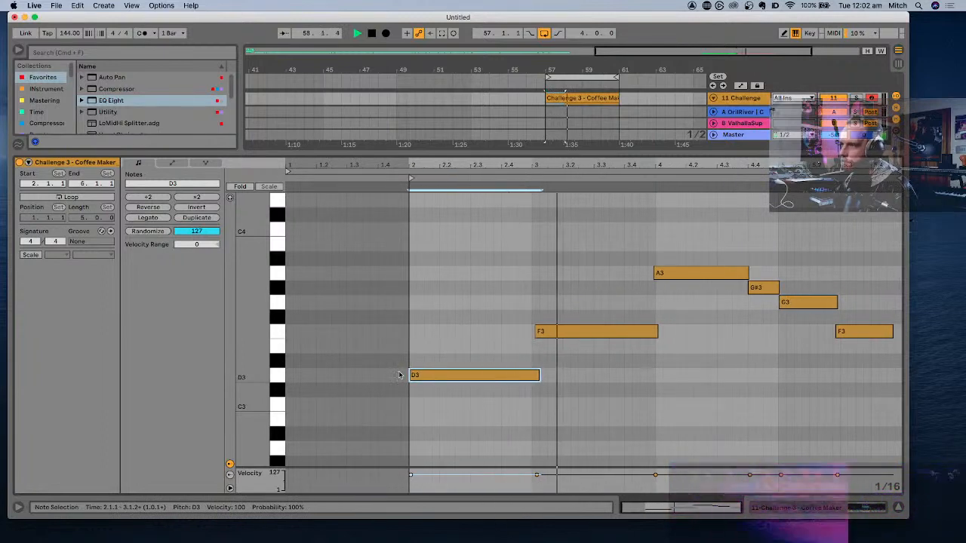
key(super+alt+l)
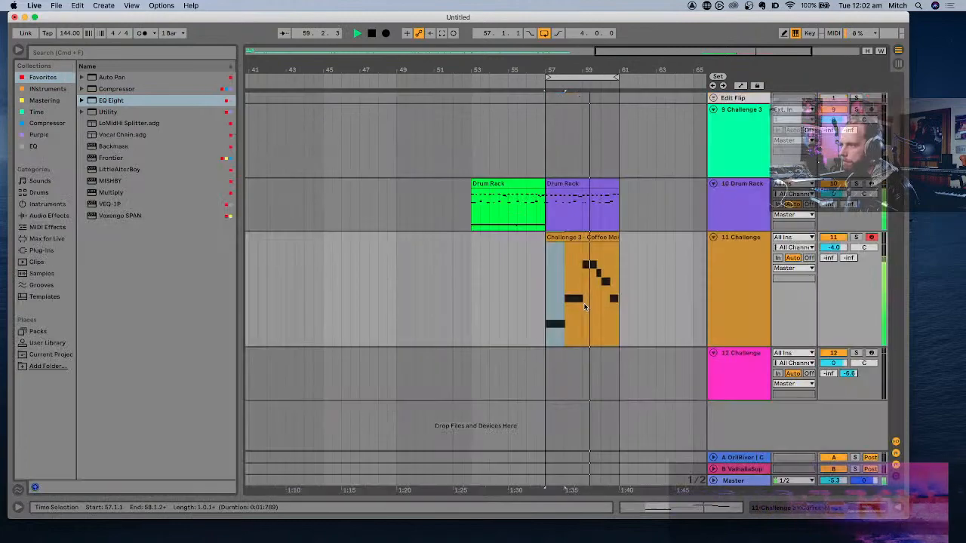
- Stop playback and lengthen the last F3 note of the Coffee Maker clip to end at 6.1.1
scroll(585, 306, right, 2)
scroll(585, 302, right, 1)
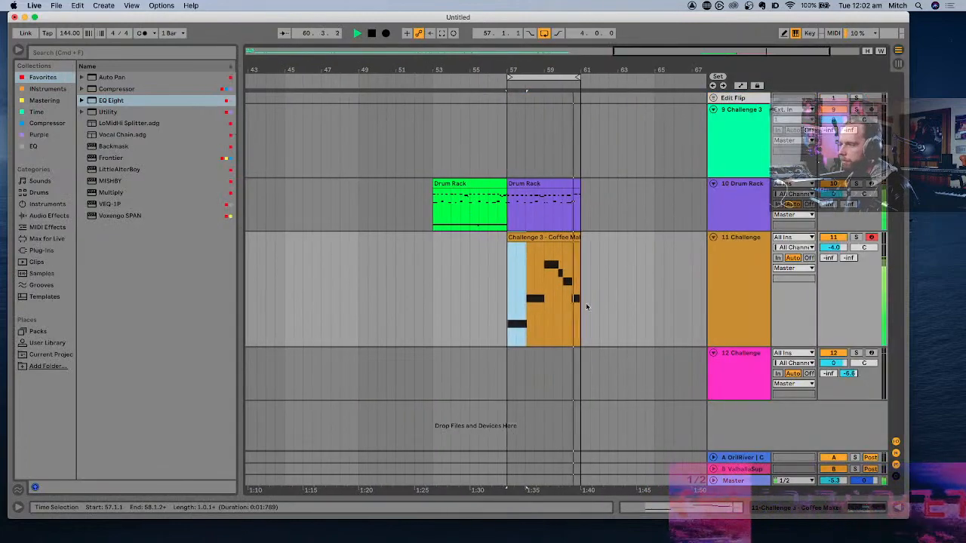
click(738, 374)
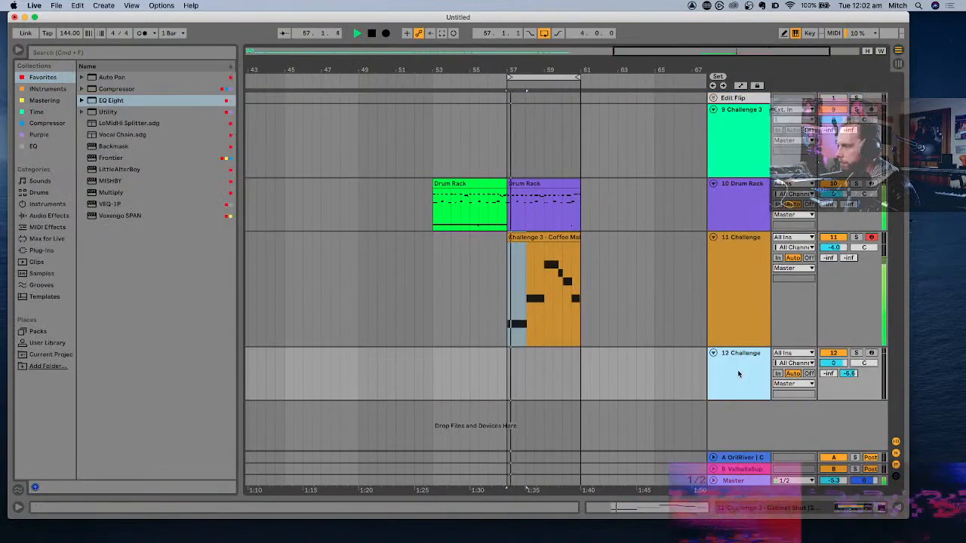
scroll(574, 248, up, 5)
click(587, 238)
key(space)
double_click(587, 237)
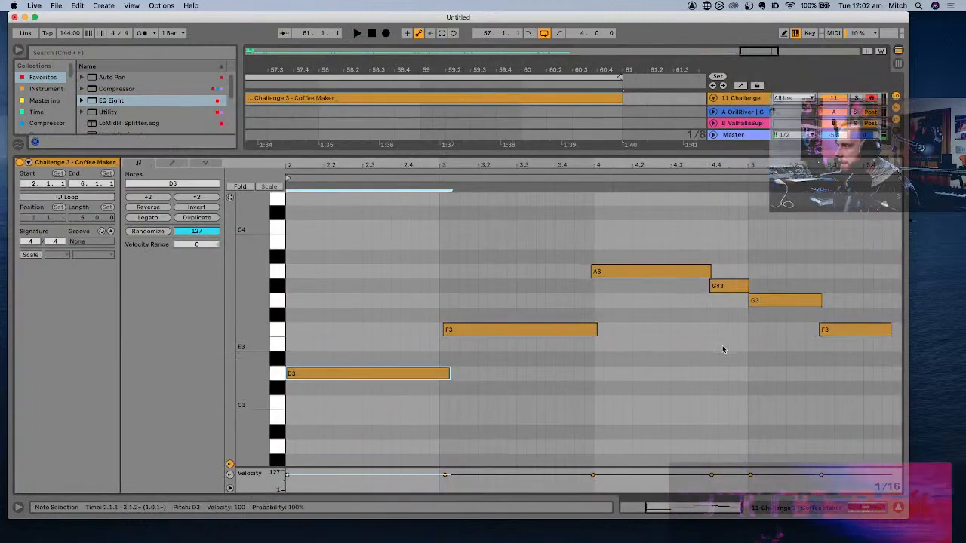
click(880, 330)
drag(889, 329, 900, 330)
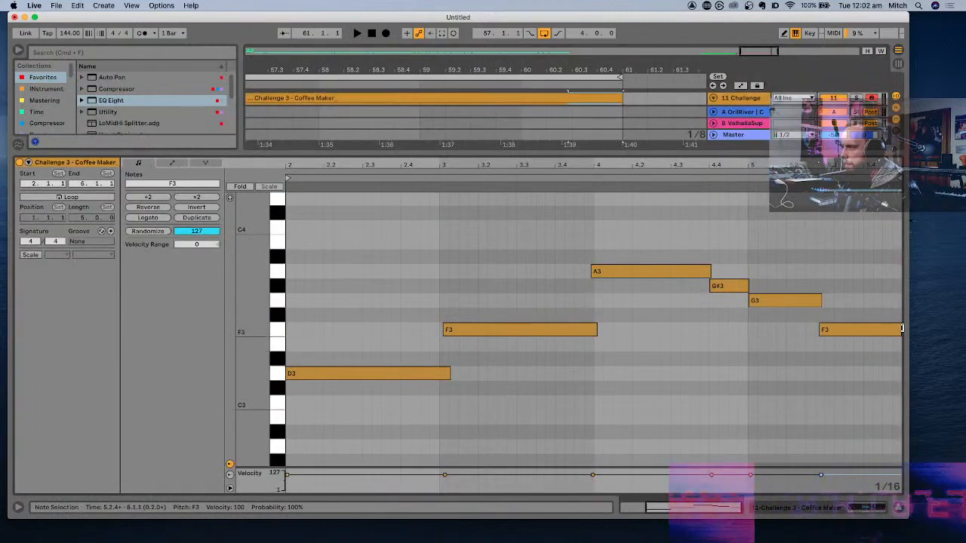
- Play the loop from 57.1.1, close the Coffee Maker clip's note editor, and reduce the height of its track in the arrangement
key(space)
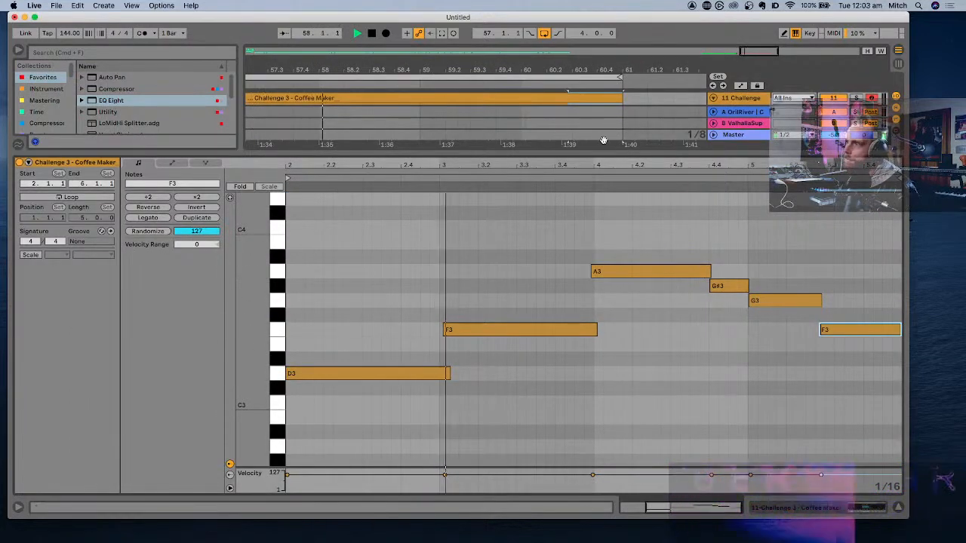
key(super+alt+l)
scroll(573, 341, down, 5)
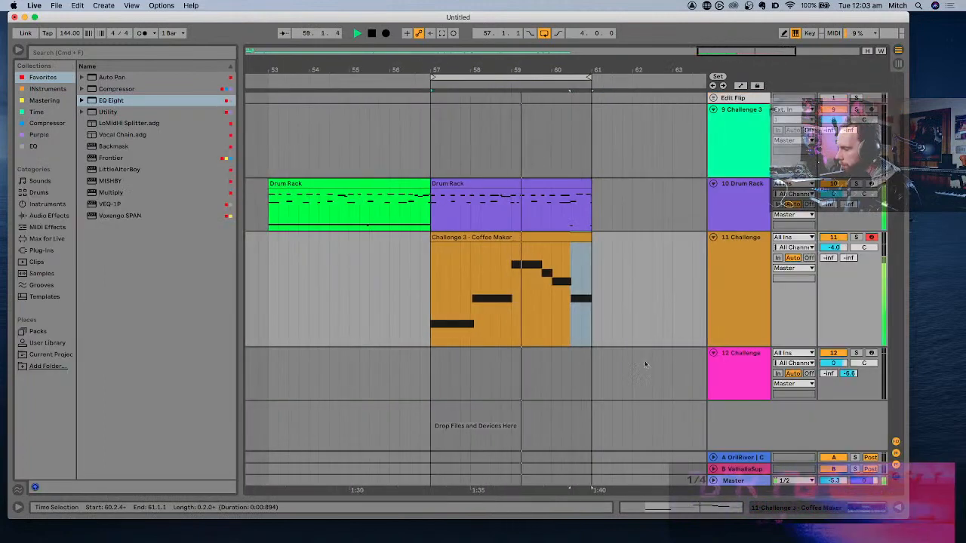
drag(730, 346, 735, 292)
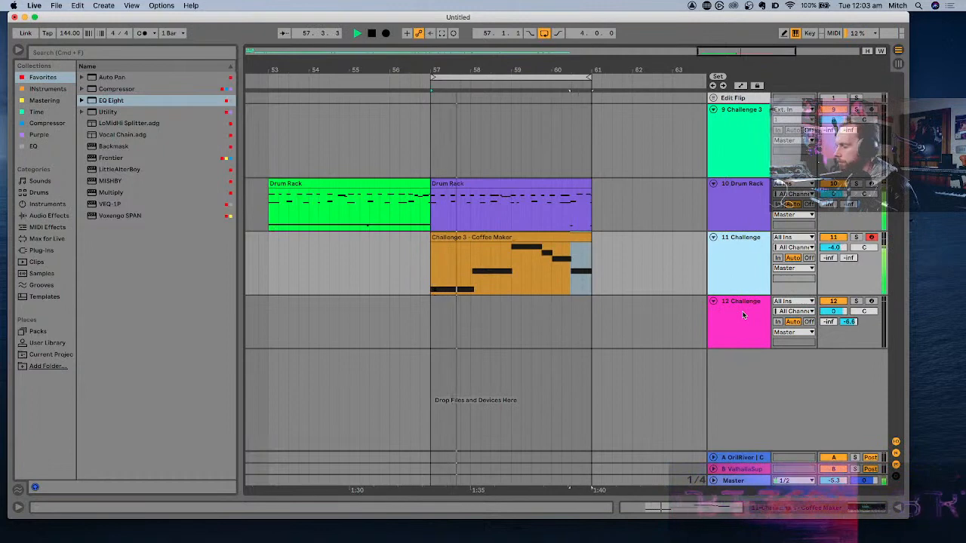
- Set the pink Cabinet Shut track's volume to -2.5 dB and play the loop from 57.1.1 with that track armed
click(744, 315)
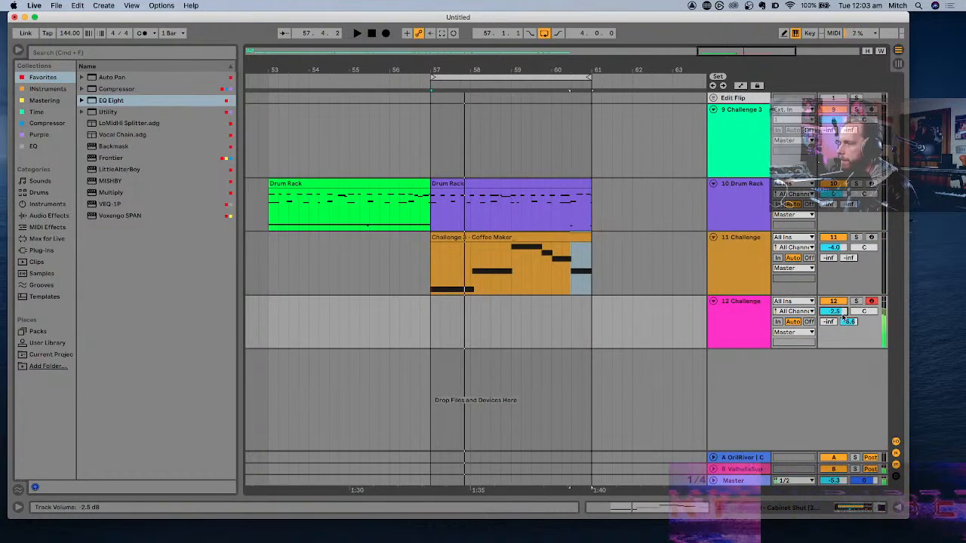
key(x)
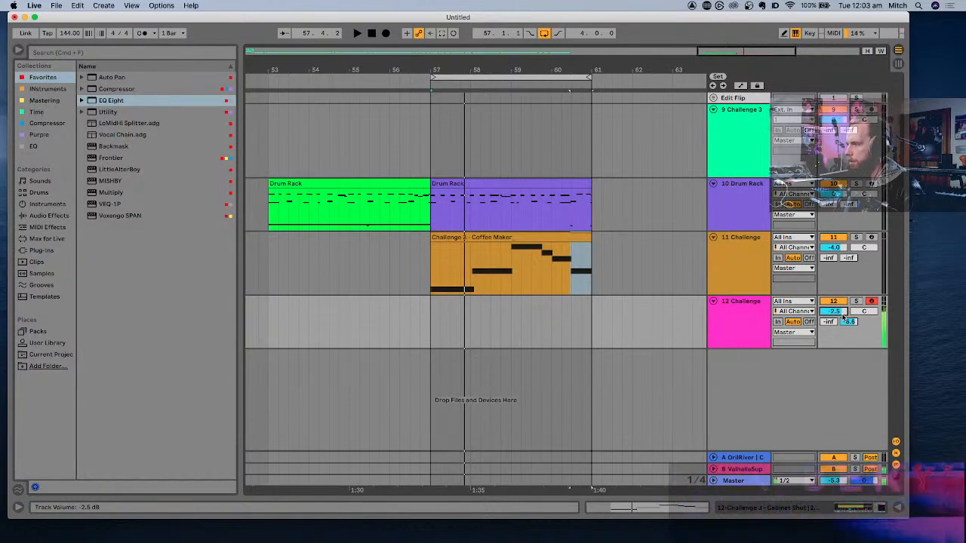
key(space)
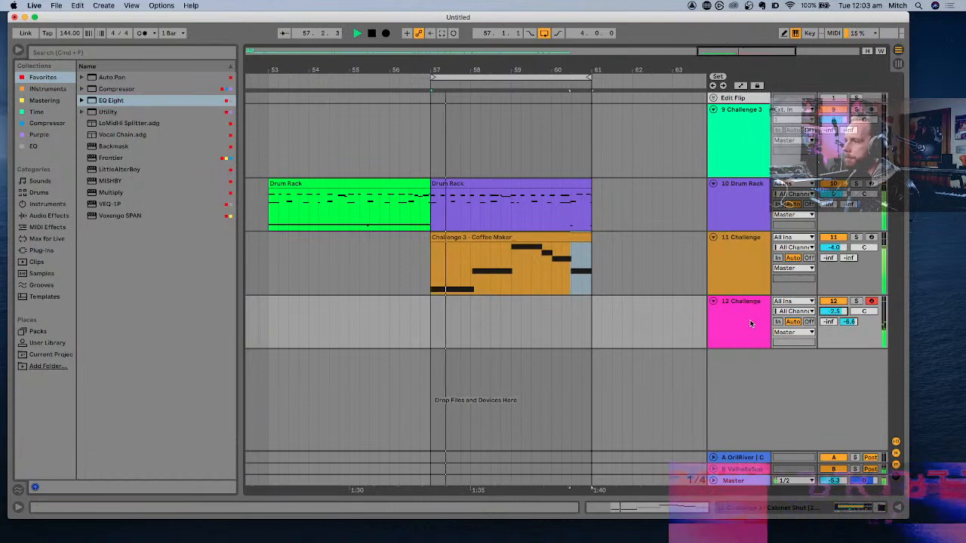
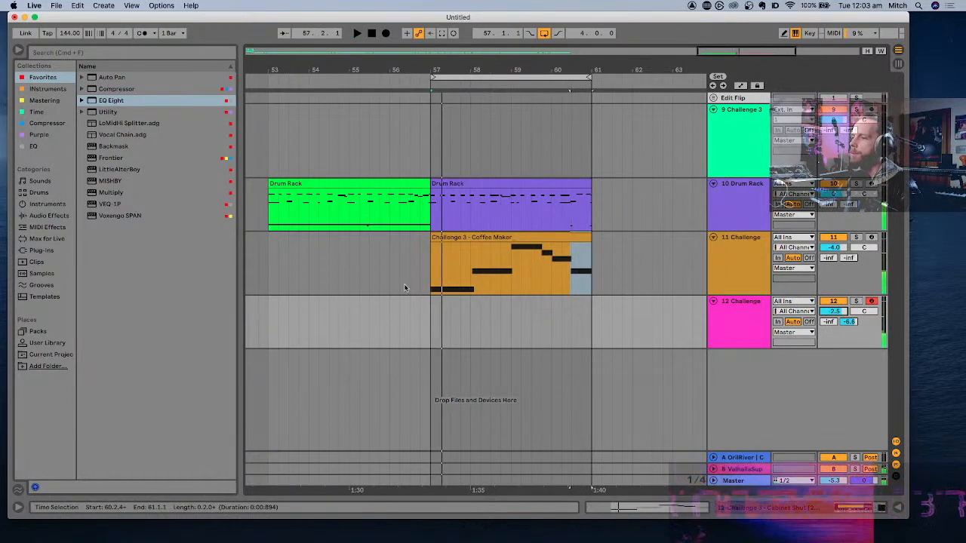
- Record a MIDI take on the Cabinet Shut track 12 from bar 56 to bar 61
click(380, 309)
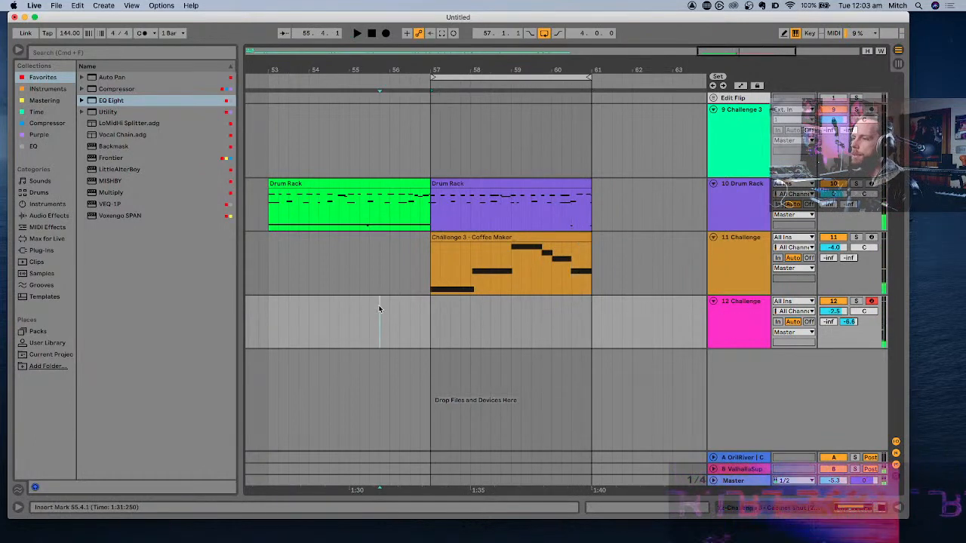
click(384, 33)
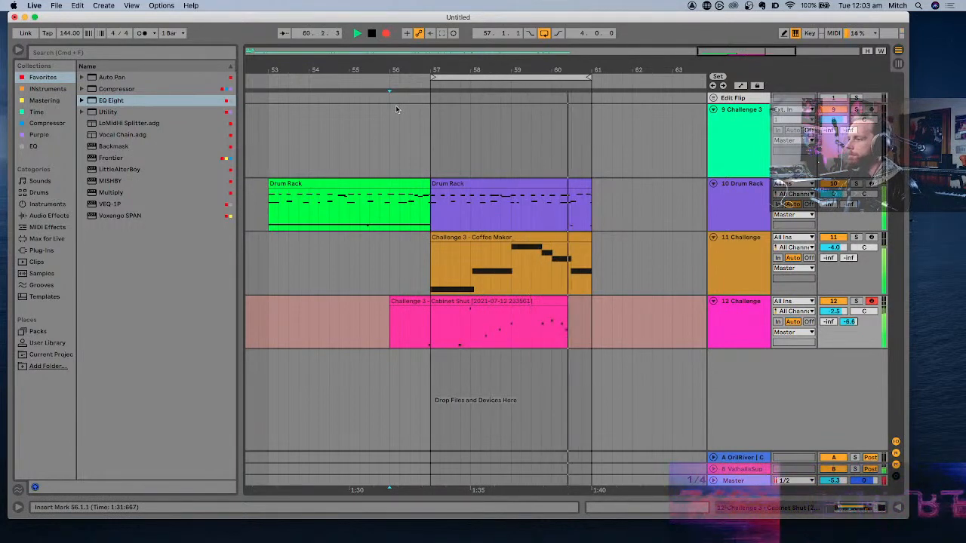
key(space)
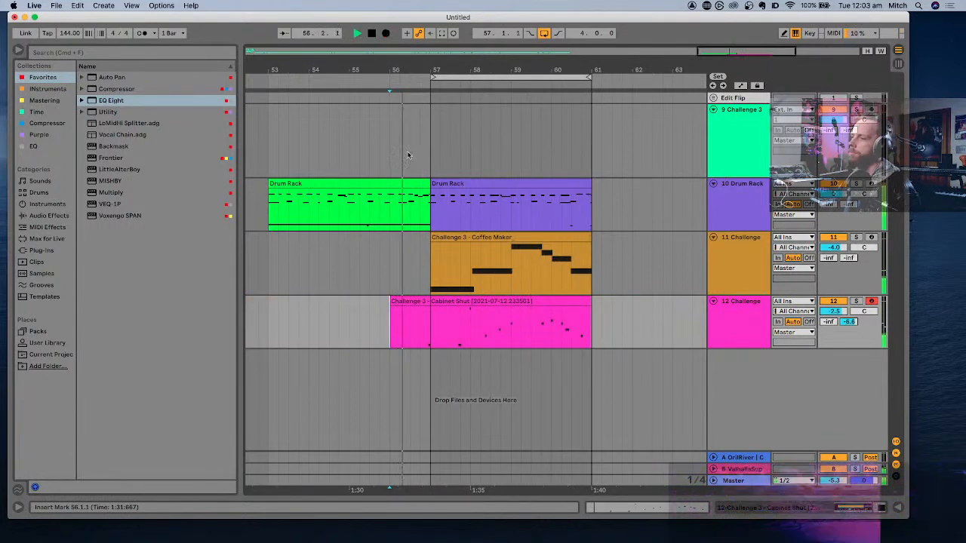
- Split the recorded Cabinet Shut clip at bar 57 to separate the lead-in bar
click(421, 301)
click(436, 335)
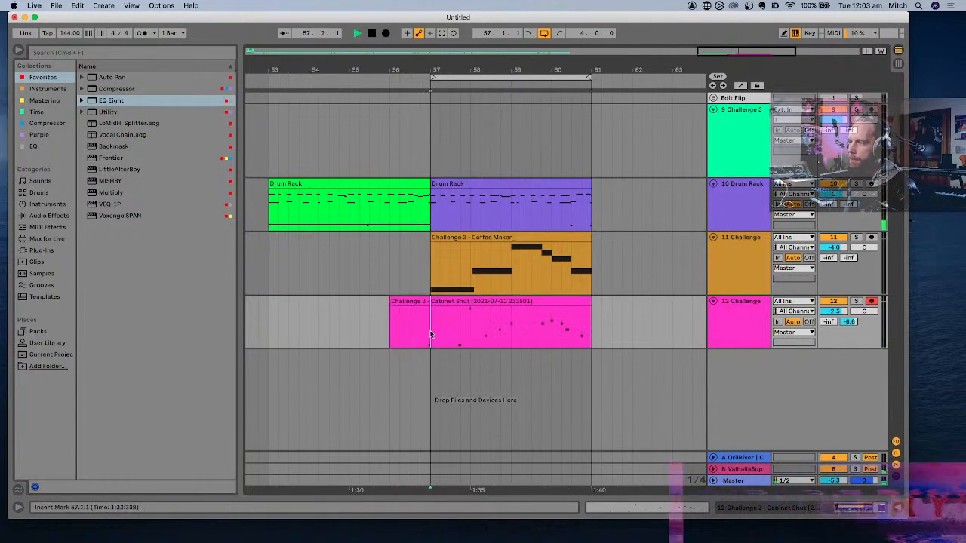
scroll(431, 335, up, 8)
key(space)
key(space)
key(space)
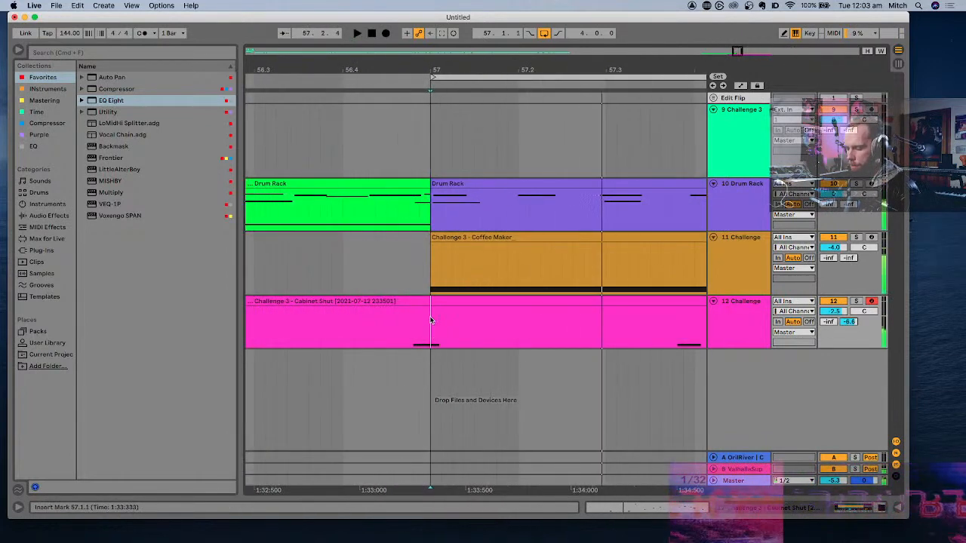
- In the Cabinet Shut clip starting at bar 57, move the first C6 note slightly later, just inside the clip's start
double_click(431, 321)
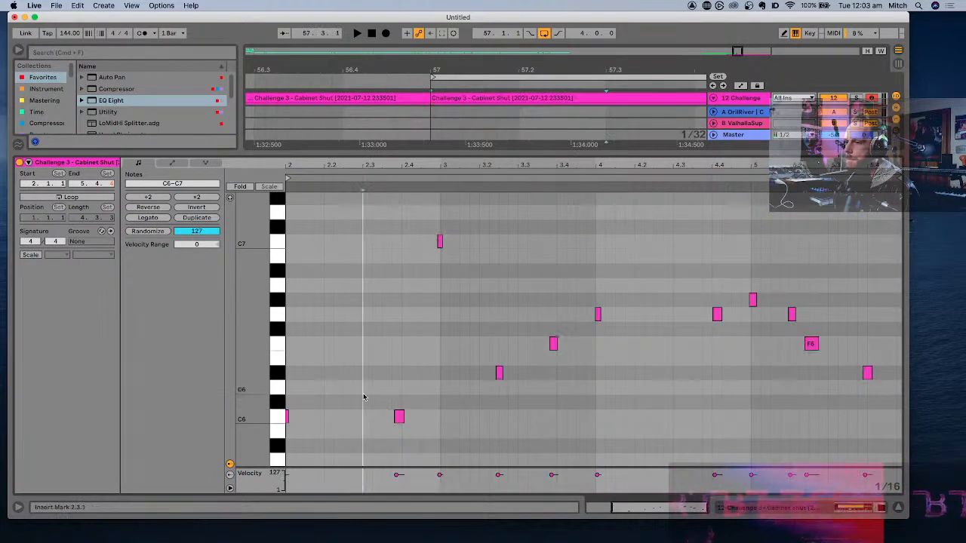
scroll(363, 397, left, 3)
click(381, 430)
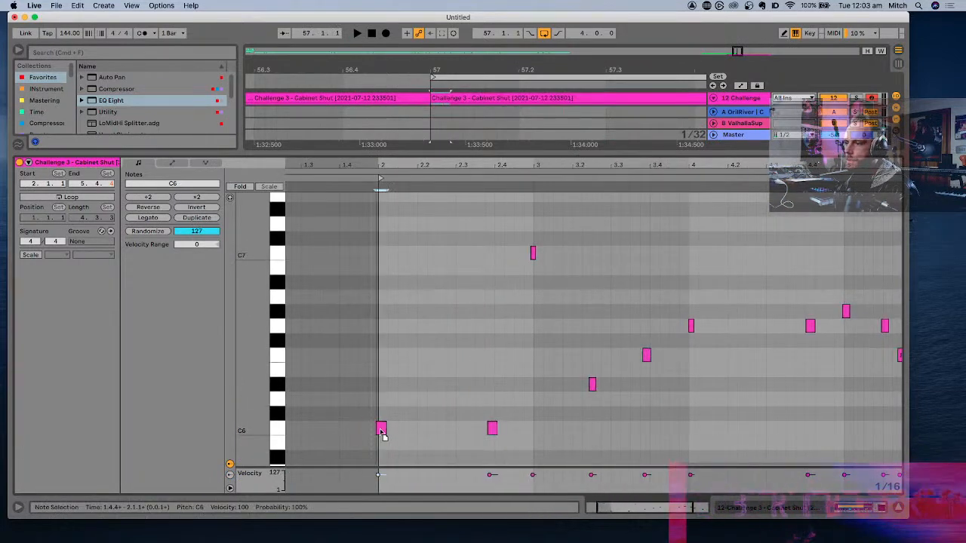
drag(383, 435, 387, 435)
key(space)
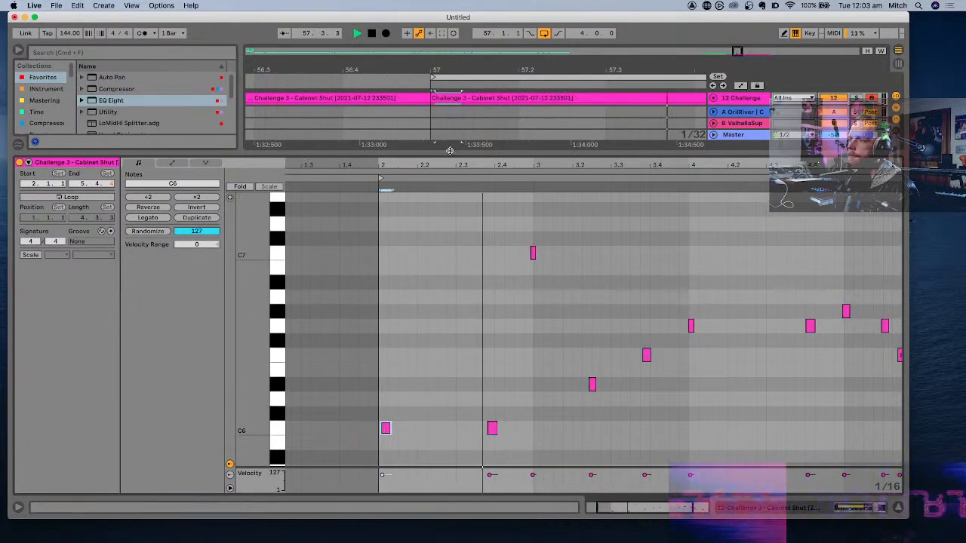
- Close the note editor and show the device chain of track 12 during playback
key(super+alt+l)
right_click(595, 329)
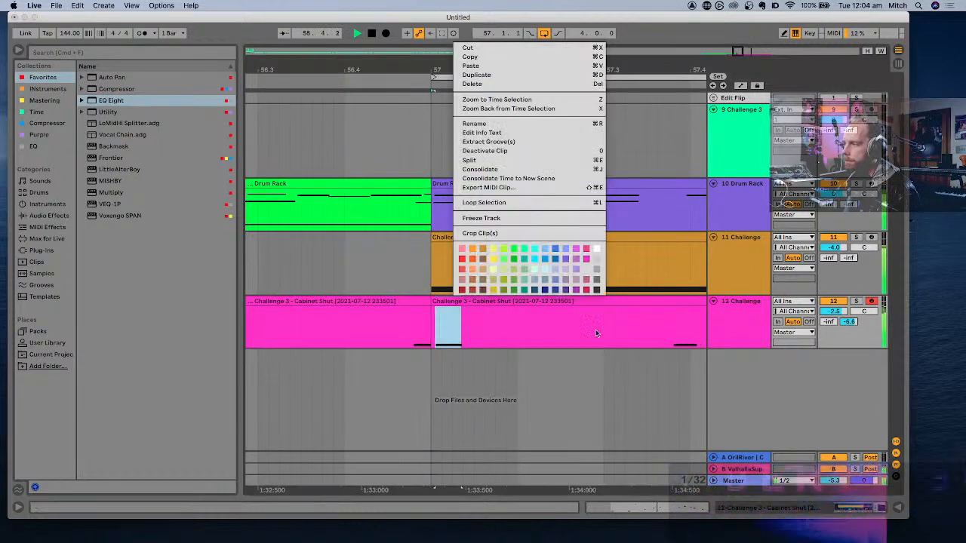
click(733, 328)
click(733, 329)
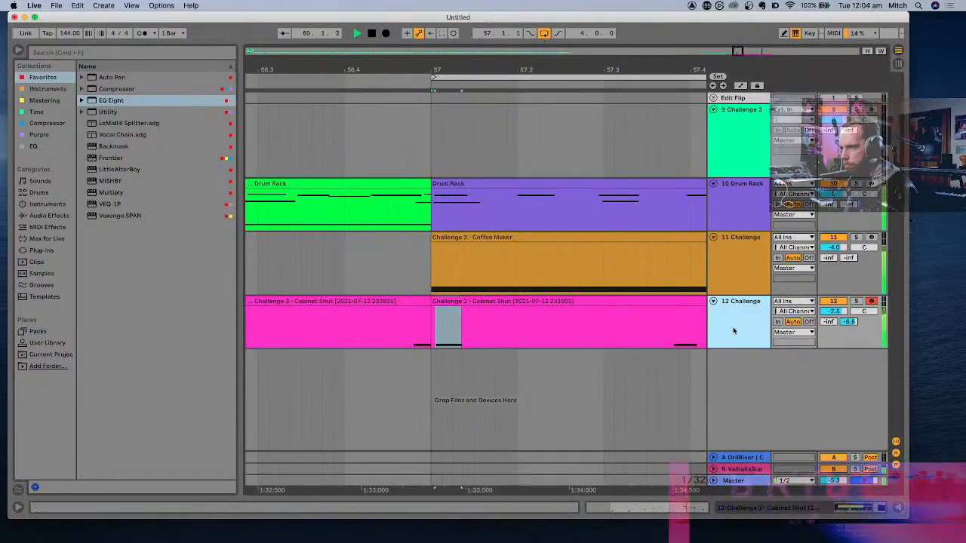
key(super+alt+l)
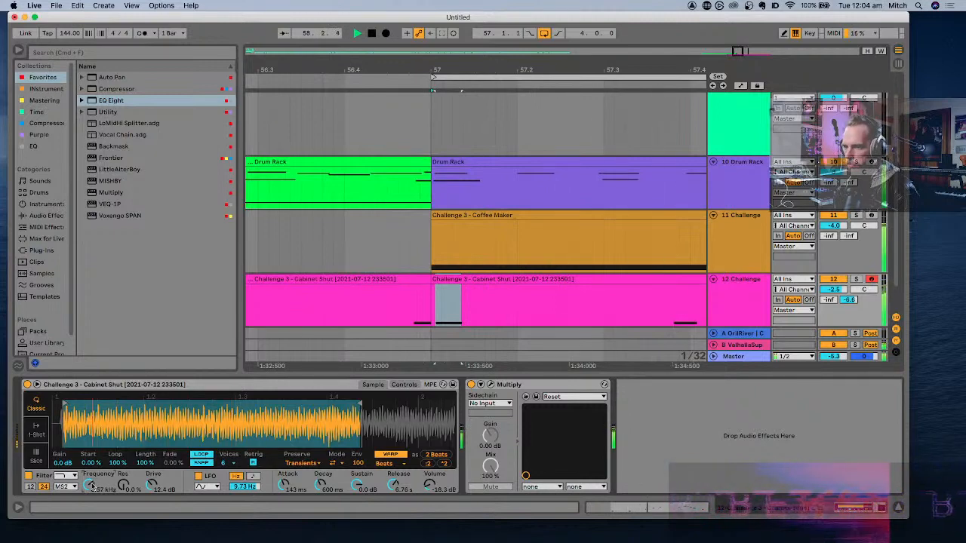
- Duplicate the Drum Rack, Coffee Maker and Cabinet Shut clips of bars 57 to 61 directly after themselves and play the copy
scroll(592, 271, right, 4)
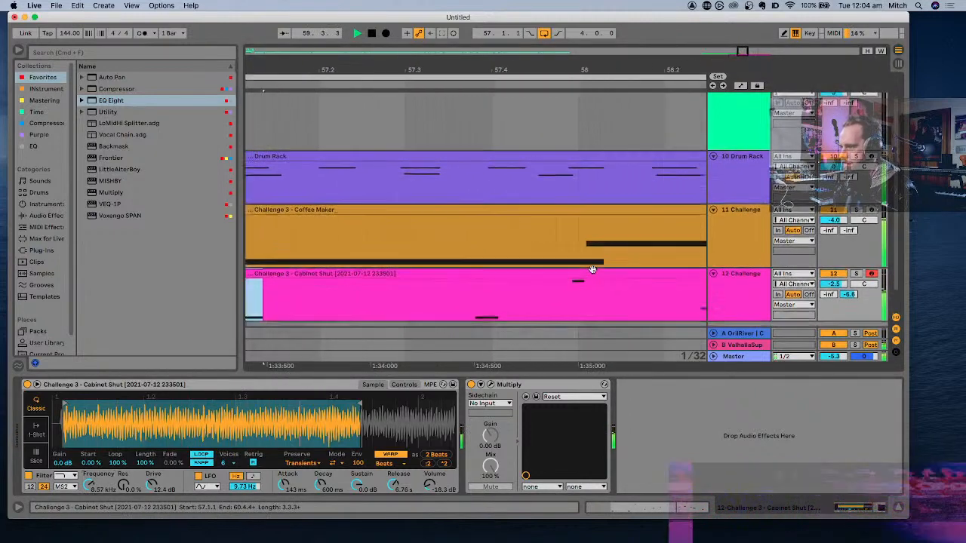
scroll(592, 269, down, 6)
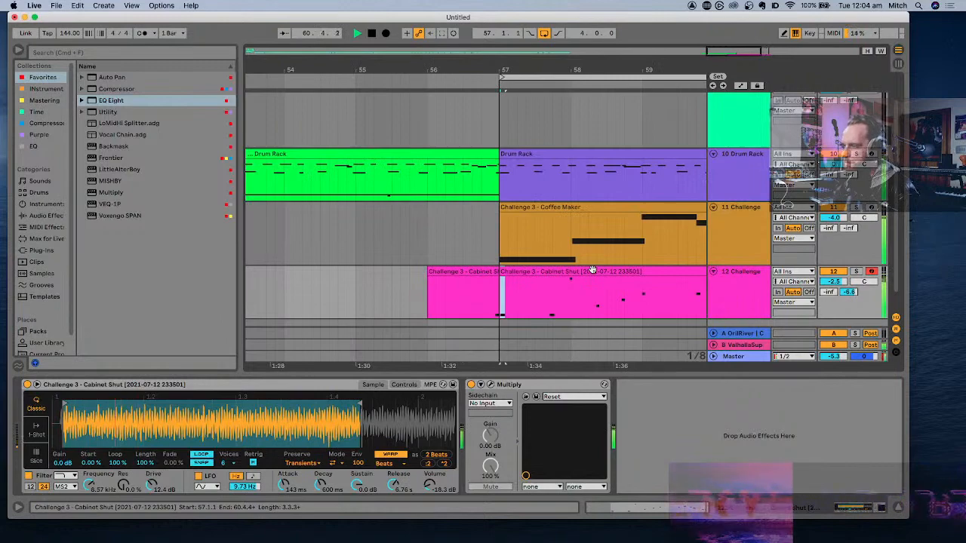
scroll(592, 270, down, 3)
scroll(593, 270, right, 3)
key(space)
click(573, 283)
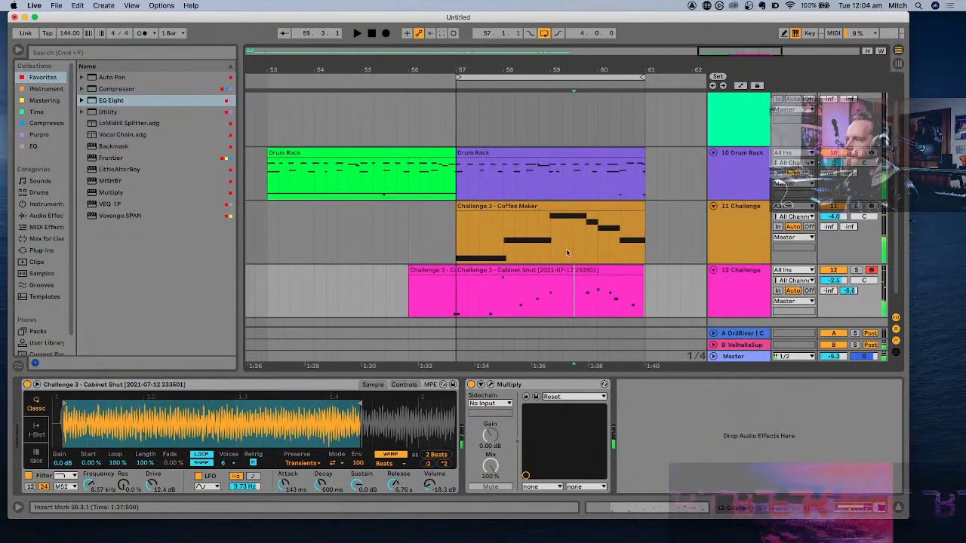
click(538, 269)
shift+click(540, 153)
scroll(540, 153, right, 1)
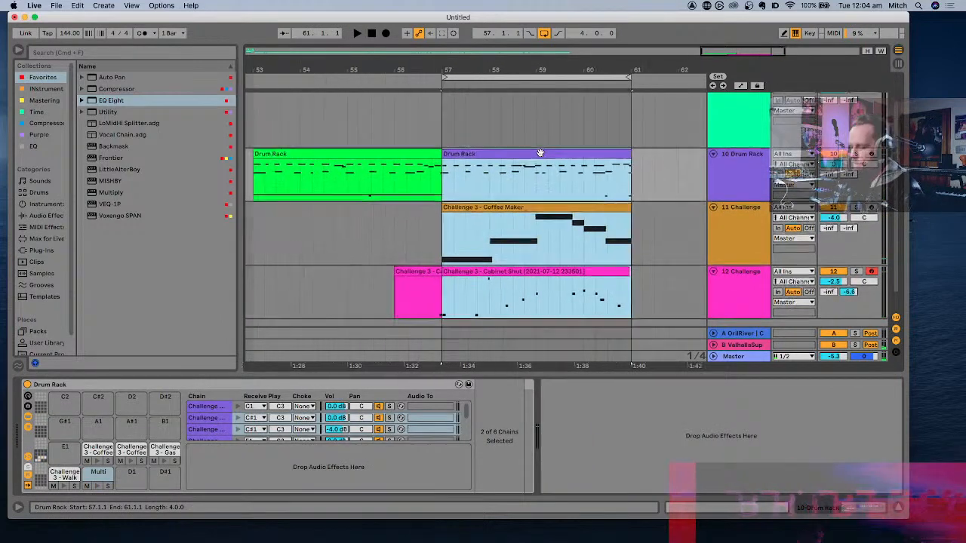
scroll(540, 154, right, 6)
key(super+d)
key(space)
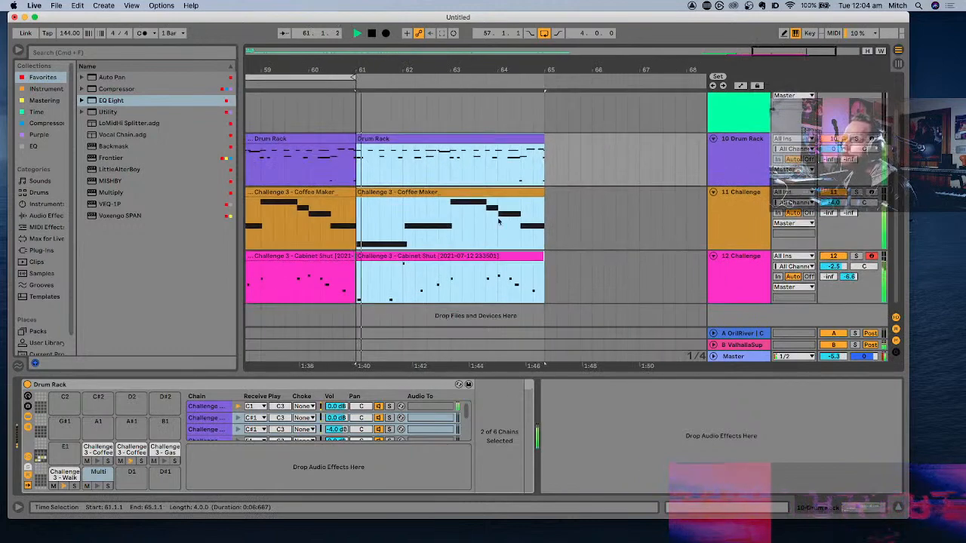
key(space)
- Examine the notes of the duplicated Cabinet Shut clip at bar 61 and return to the full arrangement
double_click(449, 257)
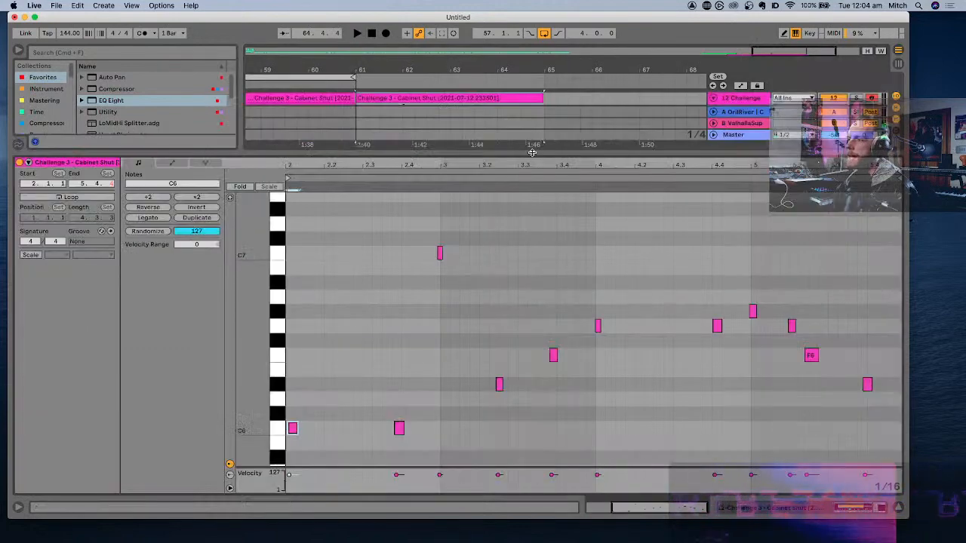
drag(532, 153, 532, 132)
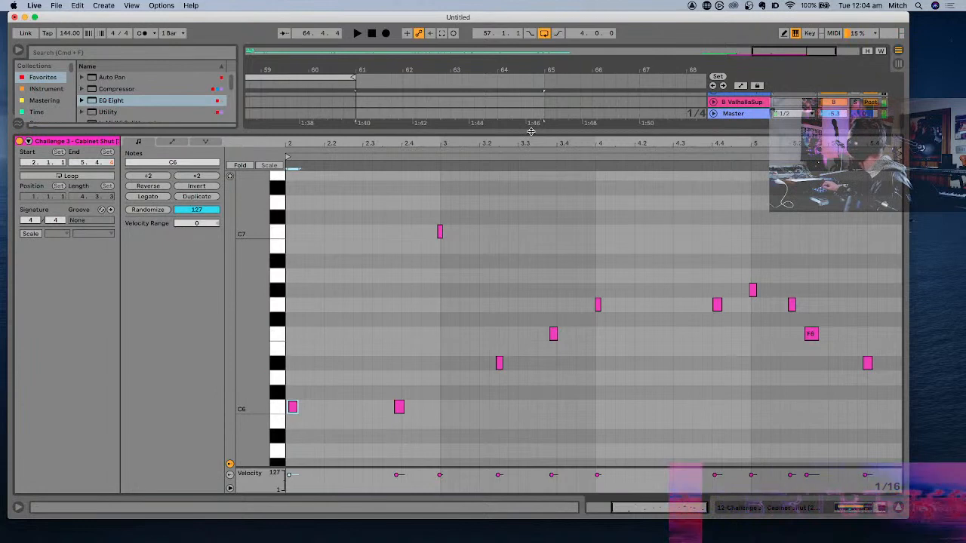
double_click(489, 132)
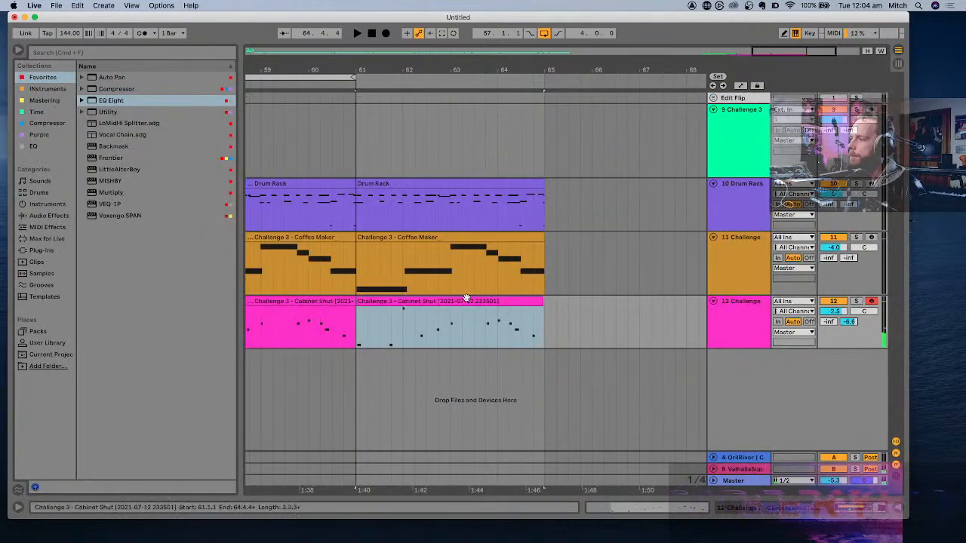
- Select track 12 and audition the duplicated section from bar 61
key(x)
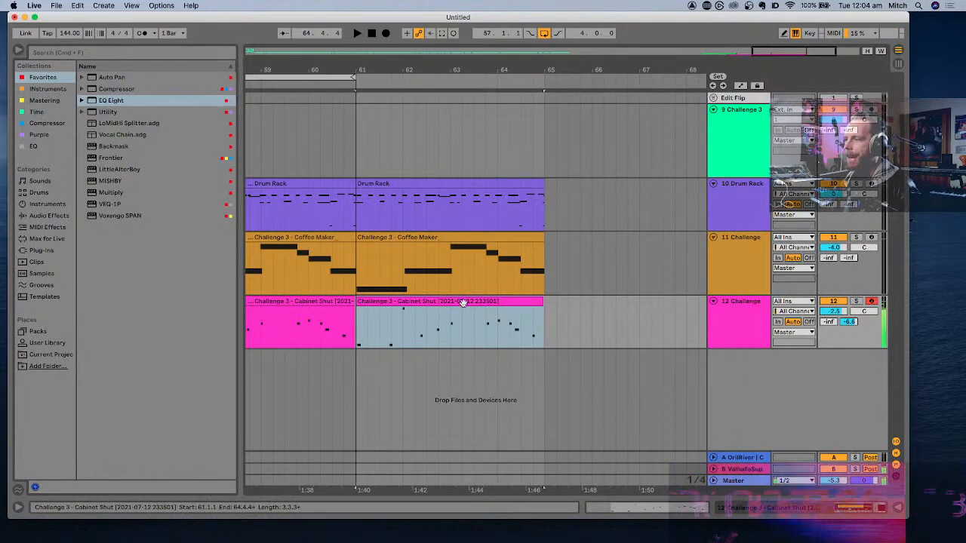
key(z)
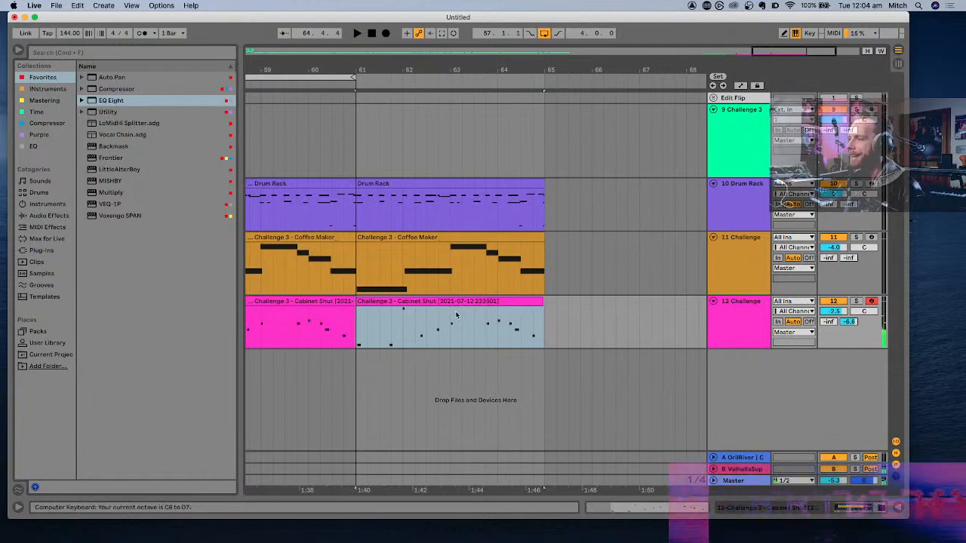
click(737, 310)
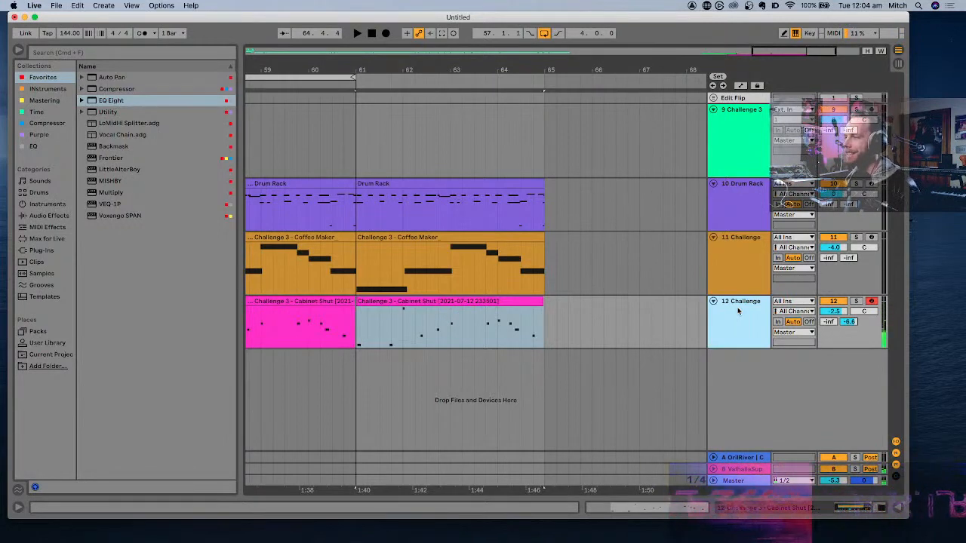
key(space)
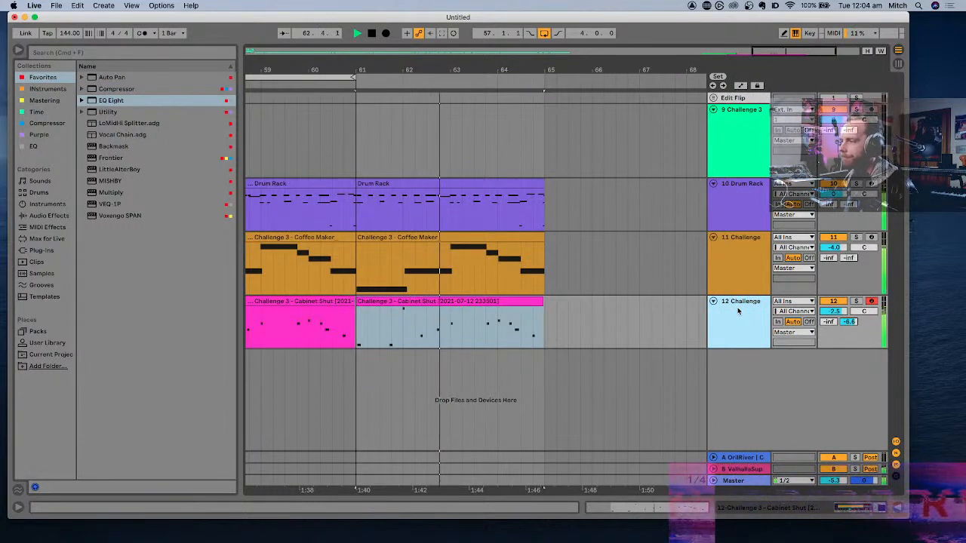
key(space)
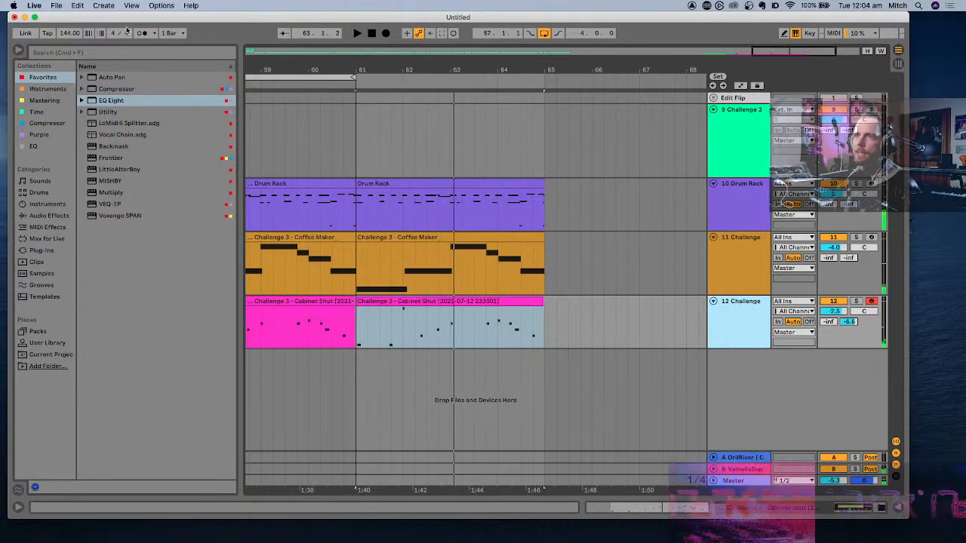
- Add a return track with Grain Delay, setting spray to 137 ms, pitch to 12 and feedback to 41%
click(104, 5)
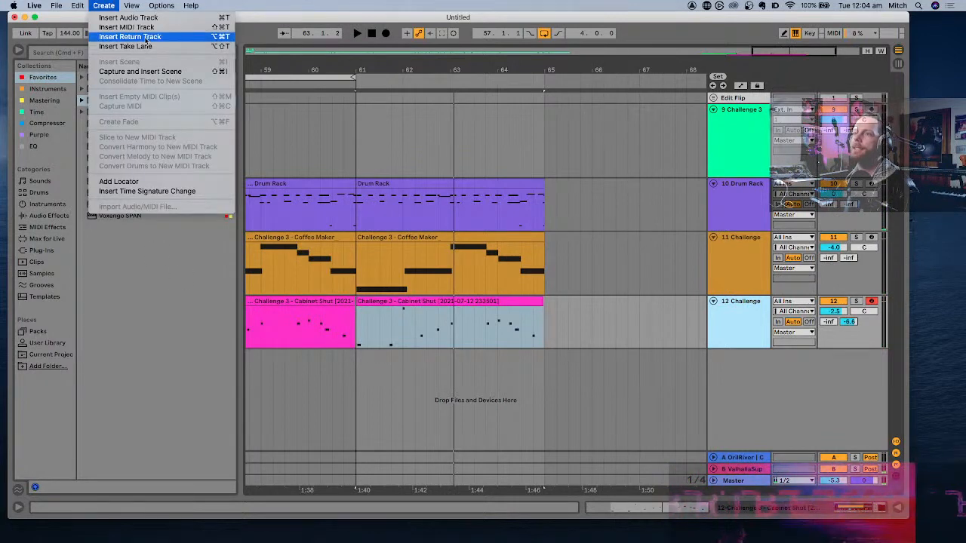
click(130, 36)
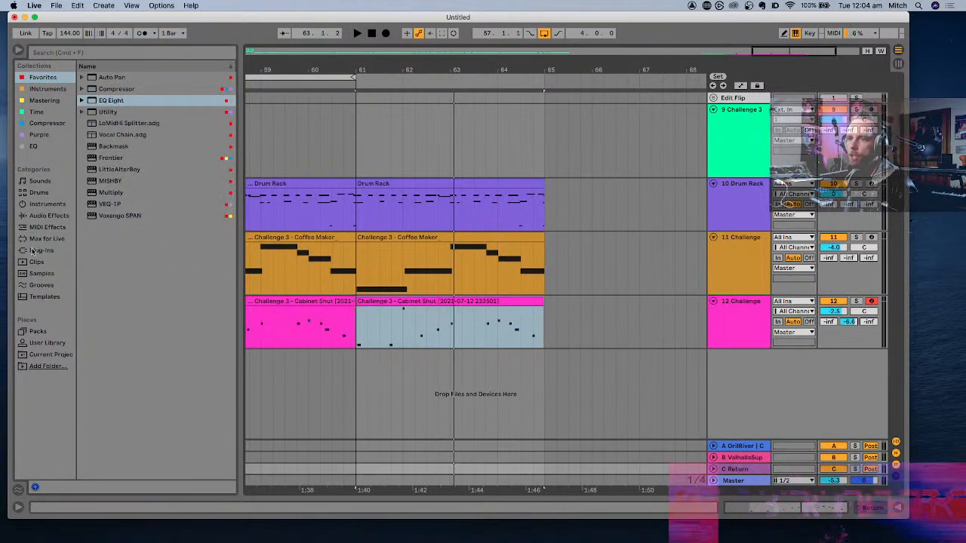
click(41, 216)
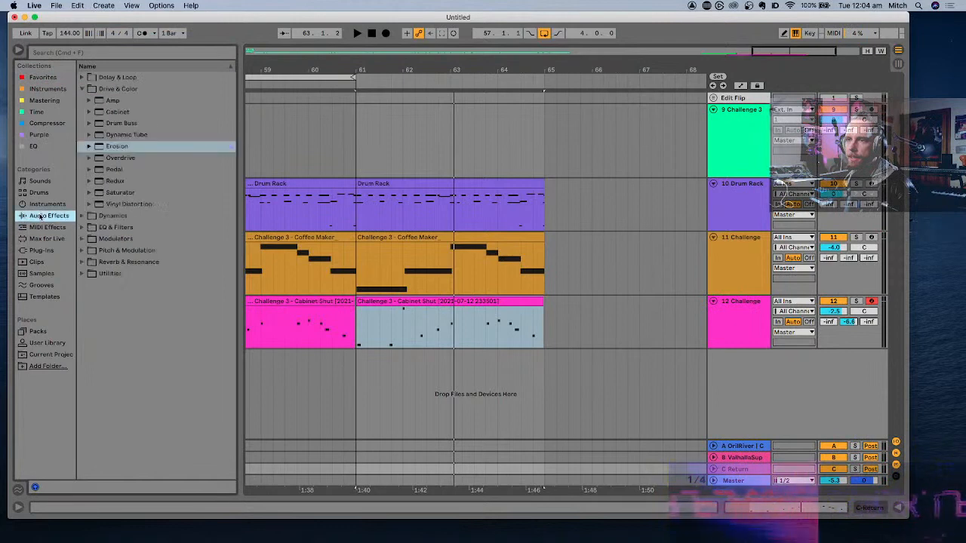
click(81, 88)
click(81, 77)
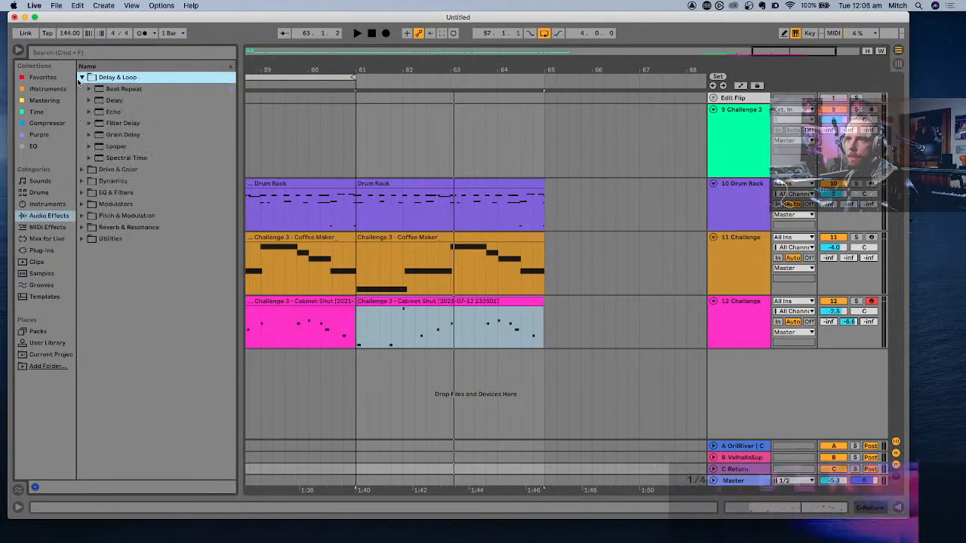
double_click(123, 135)
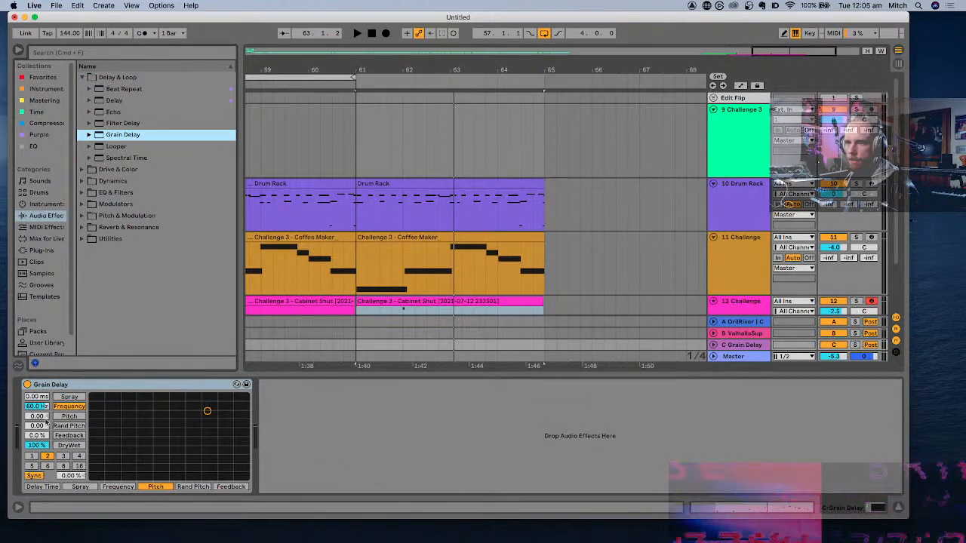
click(41, 417)
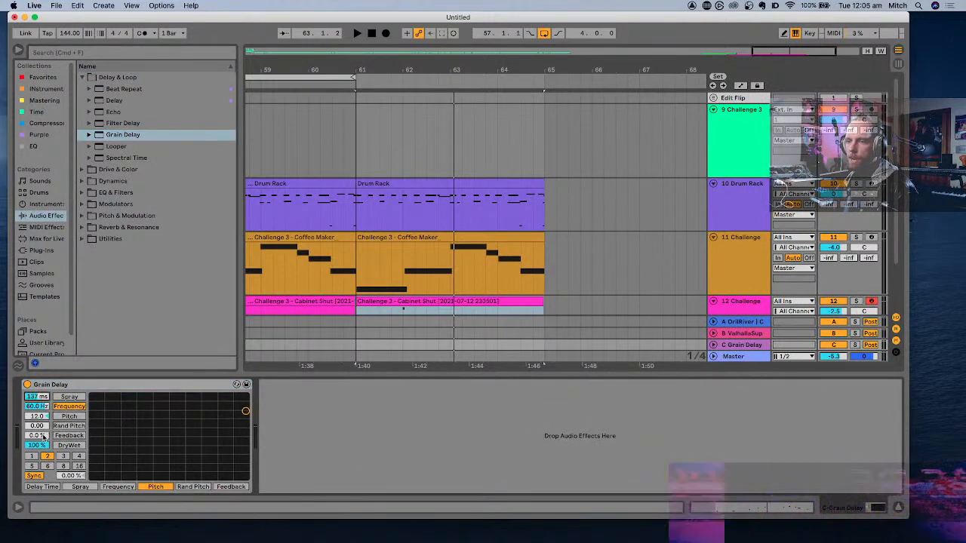
- Solo track 12 during playback and set its send to the Grain Delay return to -2.8 dB
scroll(747, 262, down, 3)
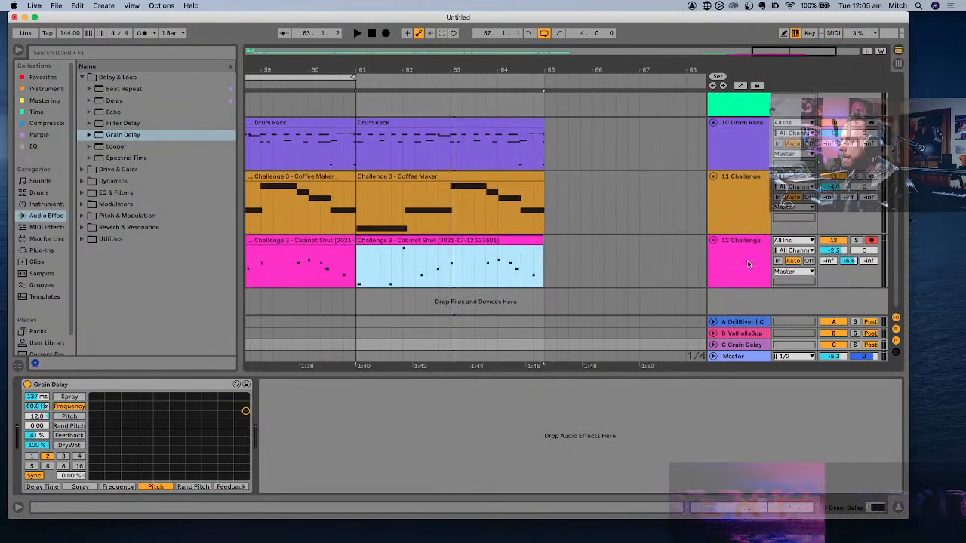
drag(868, 262, 868, 243)
key(space)
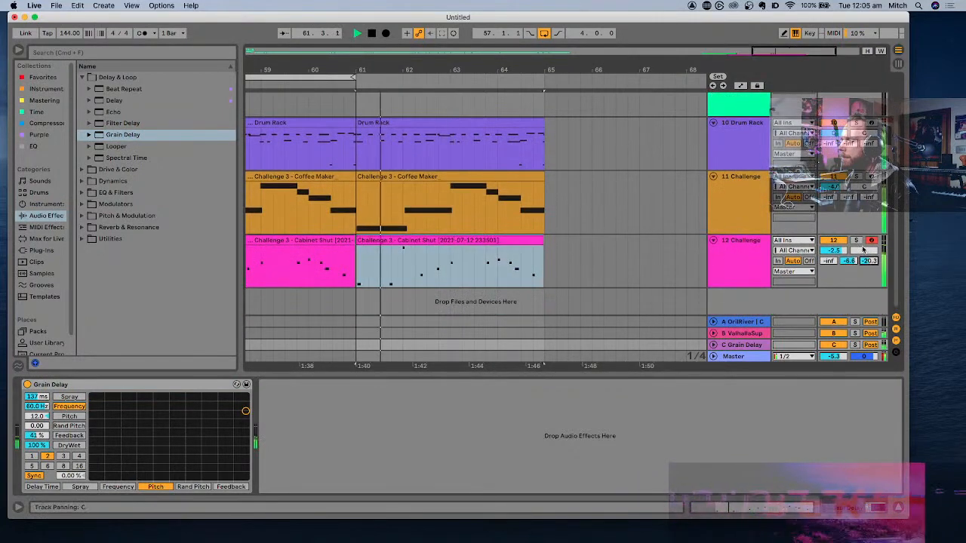
click(857, 241)
mouse_move(869, 261)
mouse_down()
mouse_move(869, 245)
mouse_move(869, 258)
mouse_up()
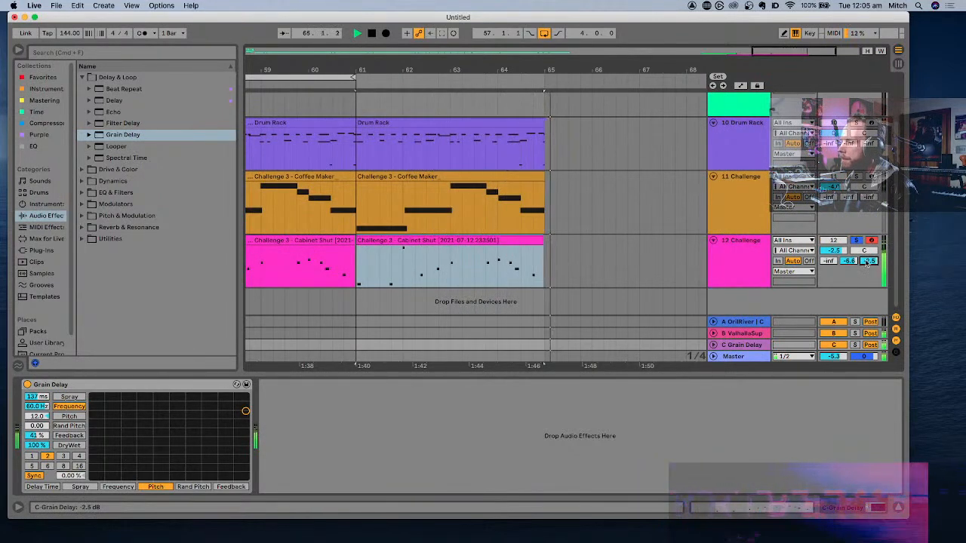
- Loop the duplicated Cabinet Shut clip from bar 61 and play it
click(528, 239)
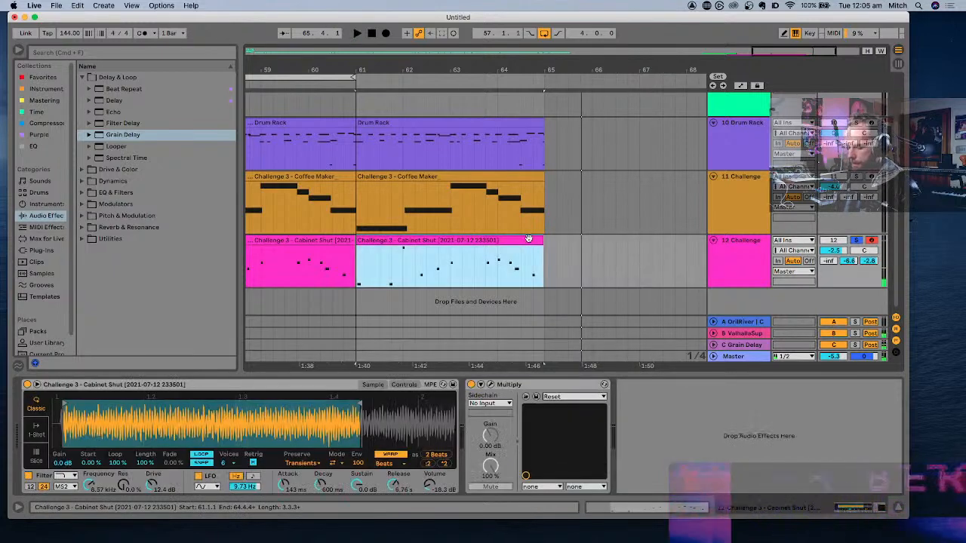
scroll(529, 240, left, 5)
scroll(530, 242, down, 3)
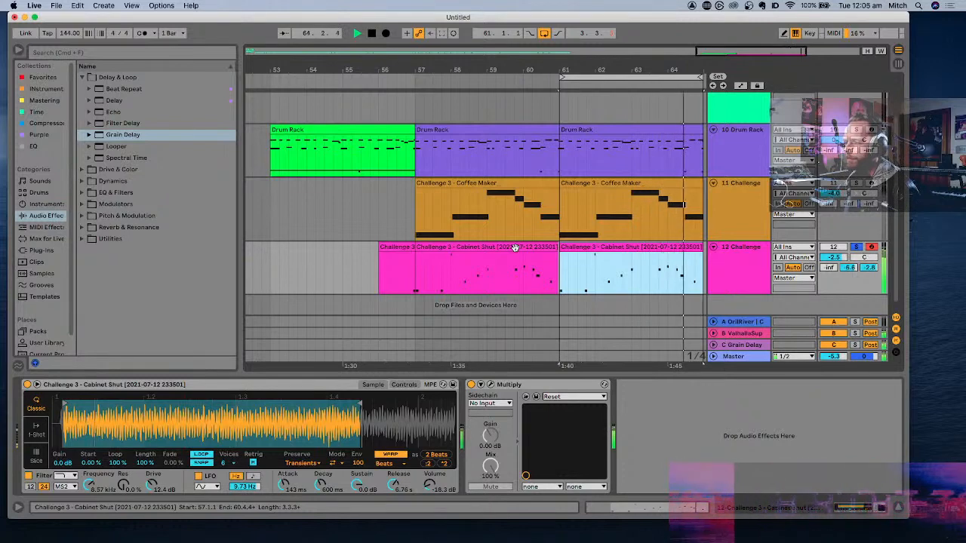
- Turn off solo on track 12 and play the arrangement from bar 57 through the duplicated section
click(514, 247)
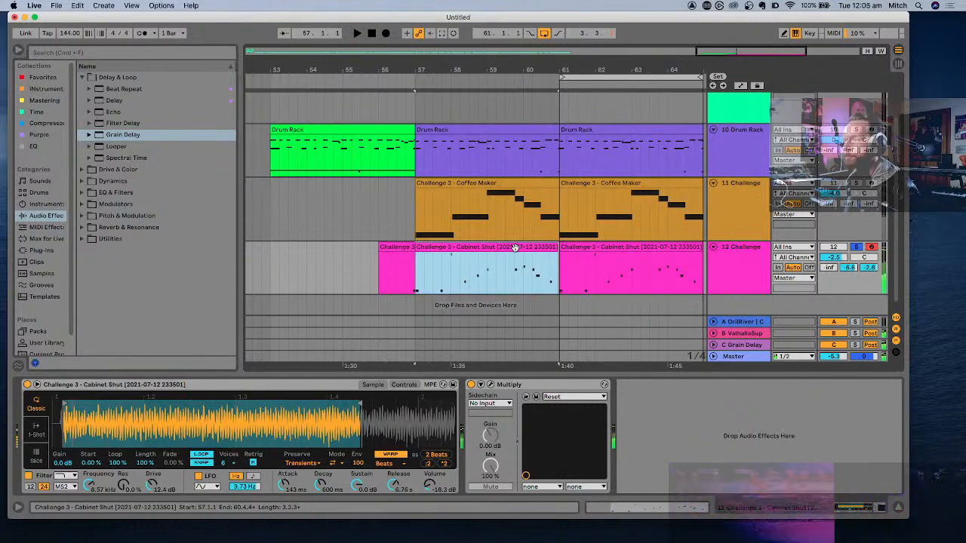
key(space)
scroll(514, 247, down, 3)
scroll(514, 247, down, 2)
key(space)
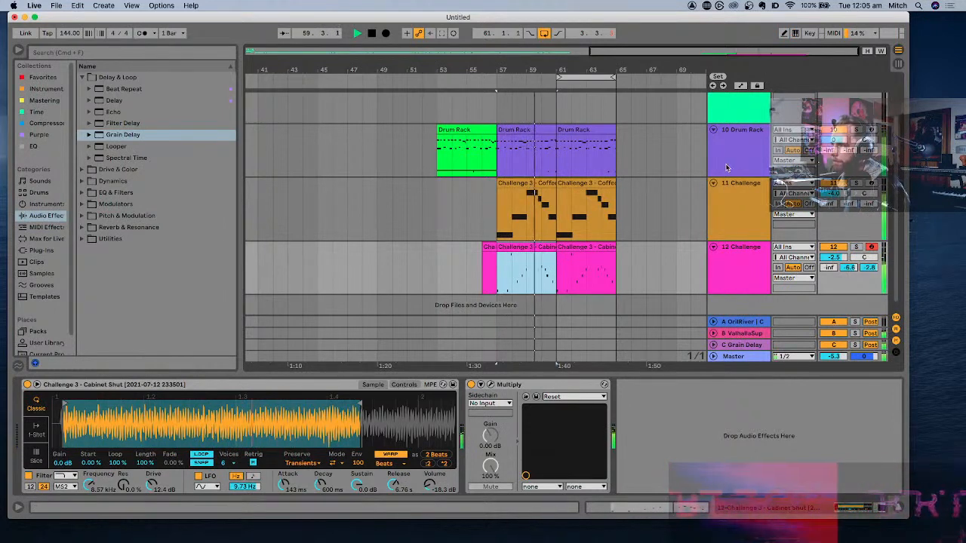
scroll(727, 169, down, 1)
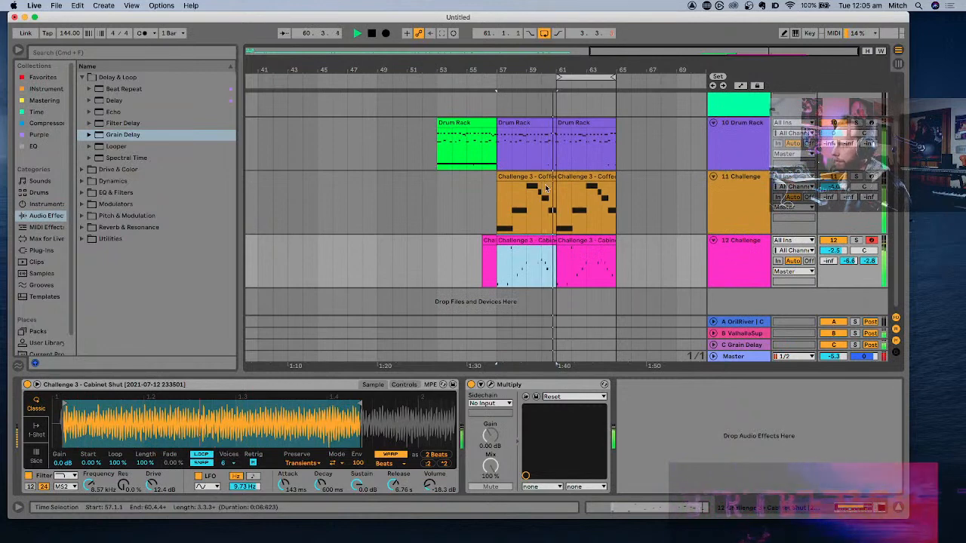
scroll(546, 188, up, 1)
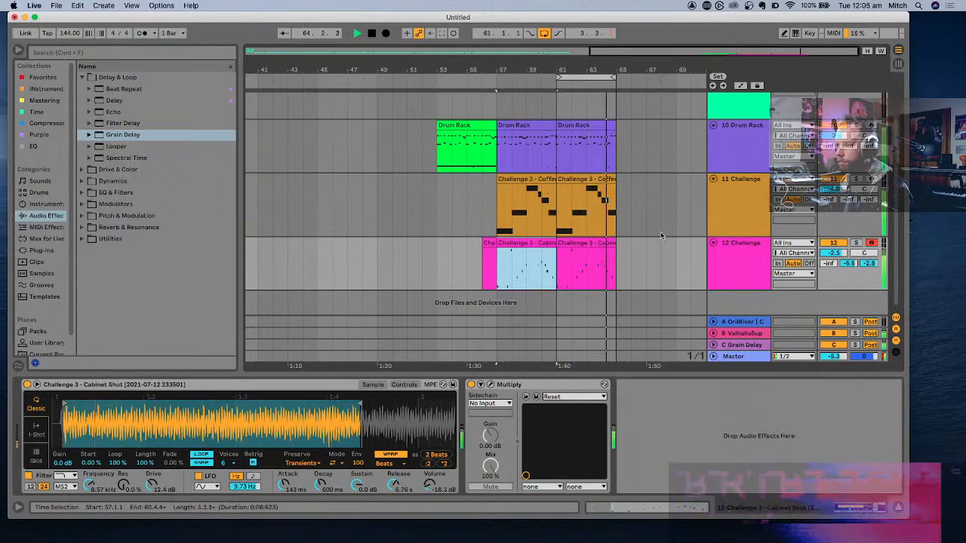
key(space)
- Add upper notes B6, A#6, A6 and G6 to the last bar of the Cabinet Shut clip from bar 61 and audition them
double_click(594, 243)
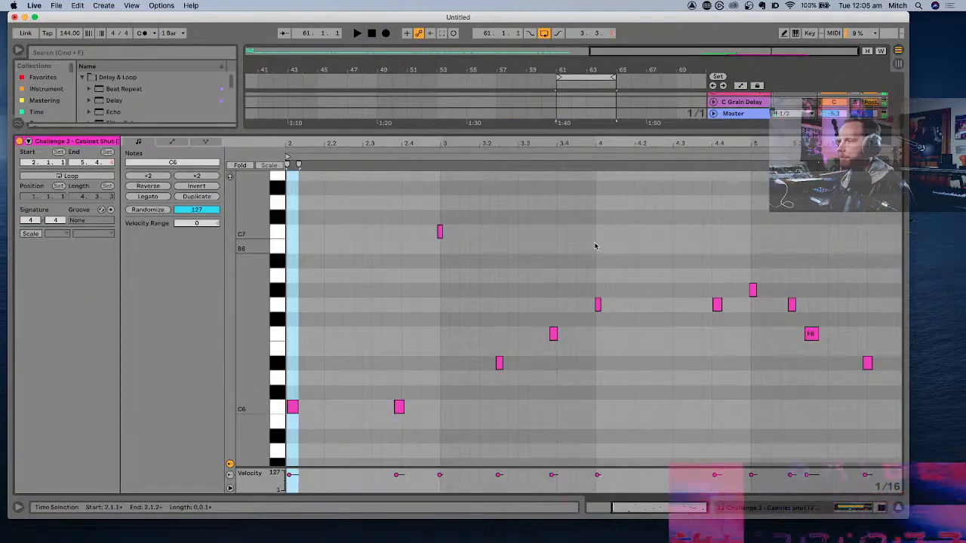
click(781, 252)
double_click(755, 252)
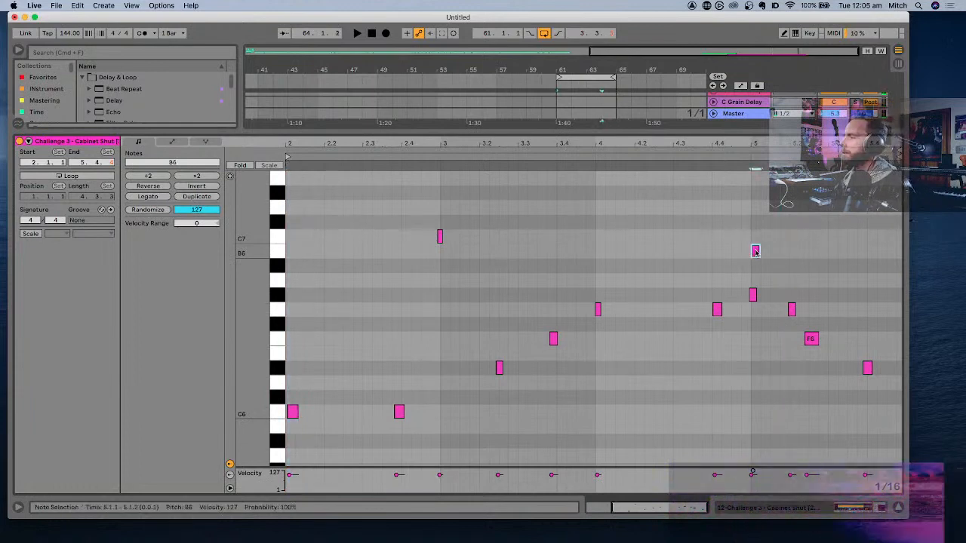
double_click(793, 265)
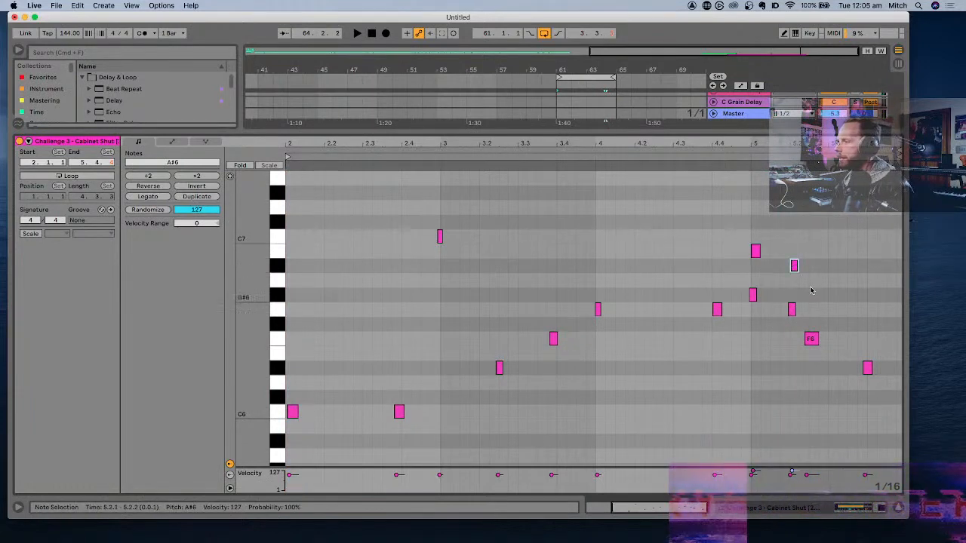
double_click(812, 280)
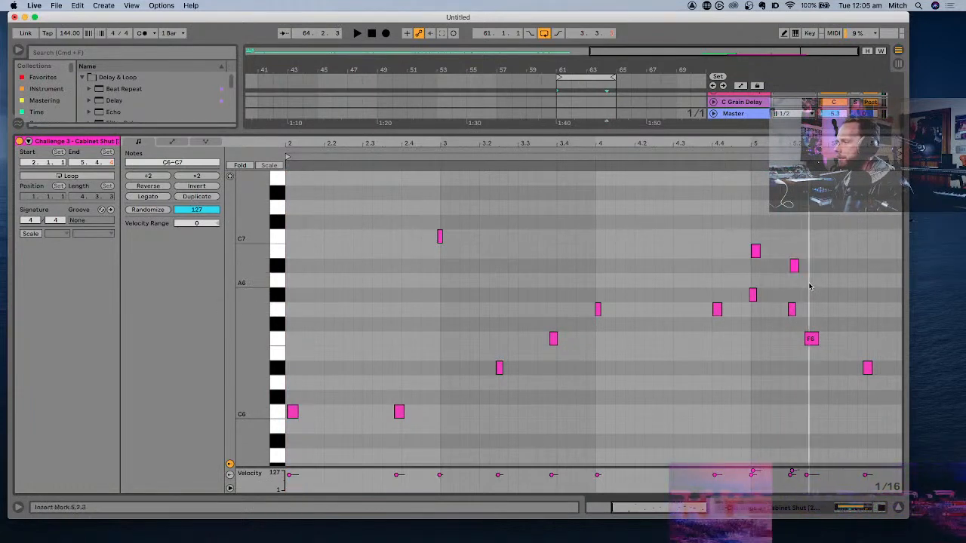
double_click(862, 309)
click(729, 246)
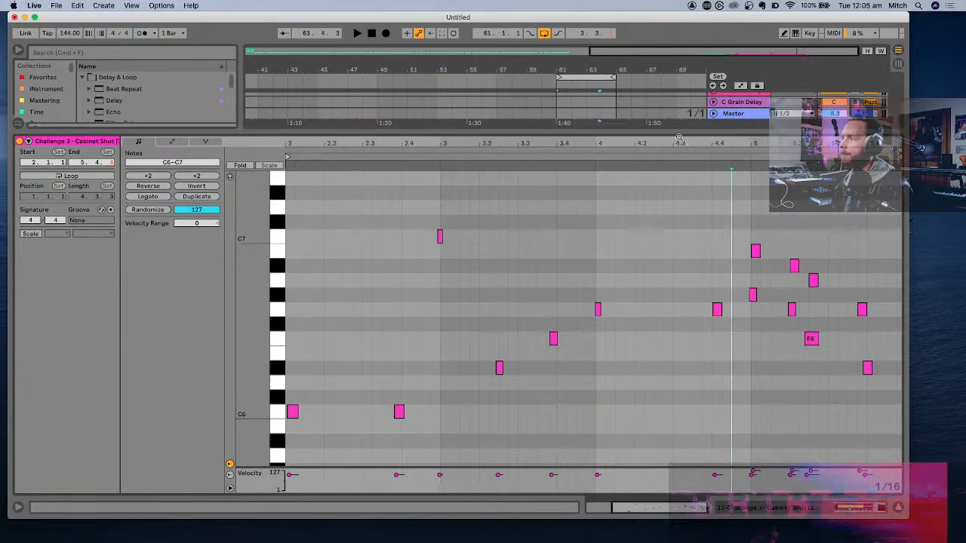
key(space)
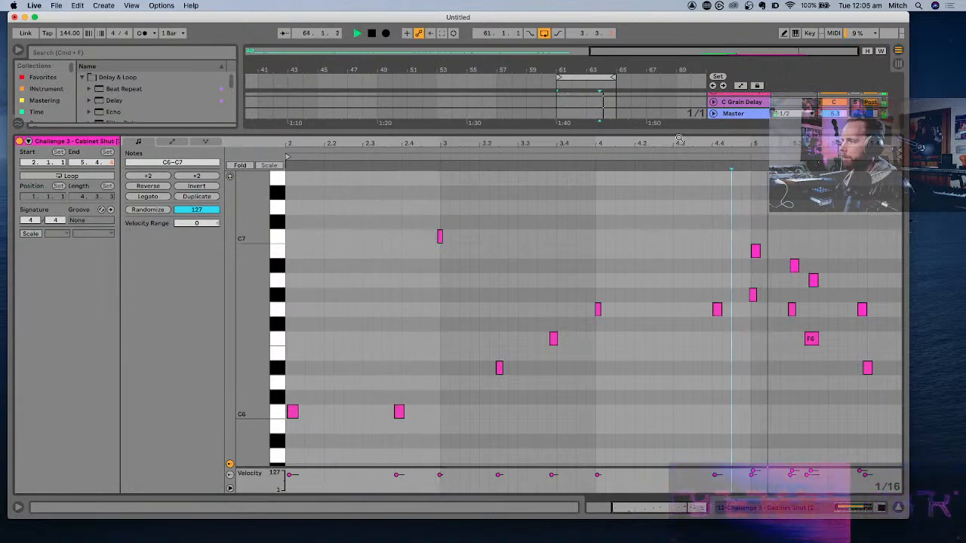
key(space)
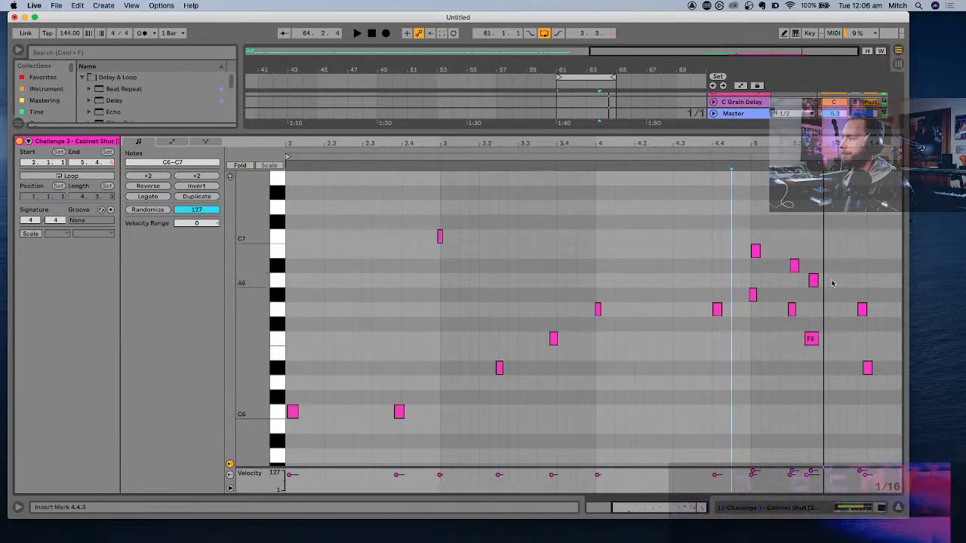
- Raise the first three added notes a semitone to C7, B6 and A#6 and replay the ending
drag(833, 283, 758, 239)
click(722, 247)
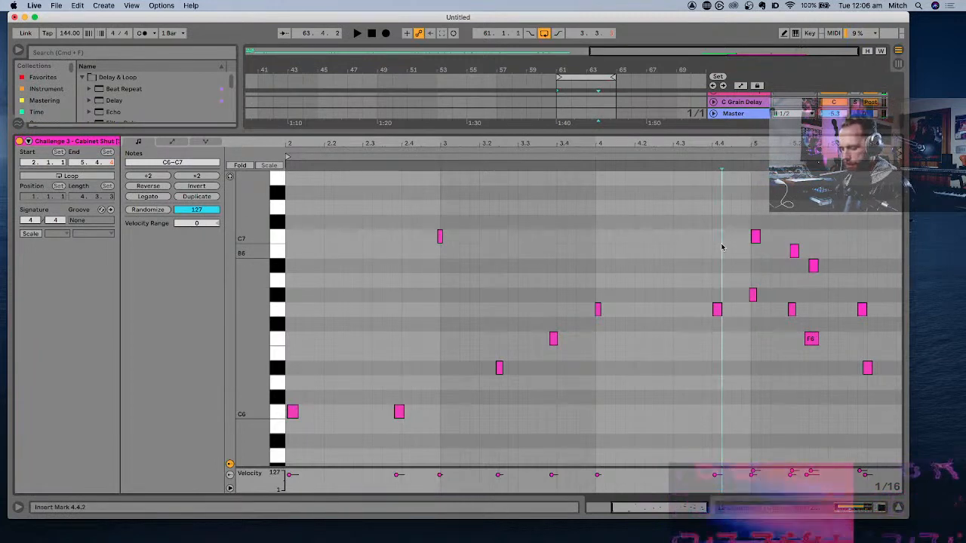
key(space)
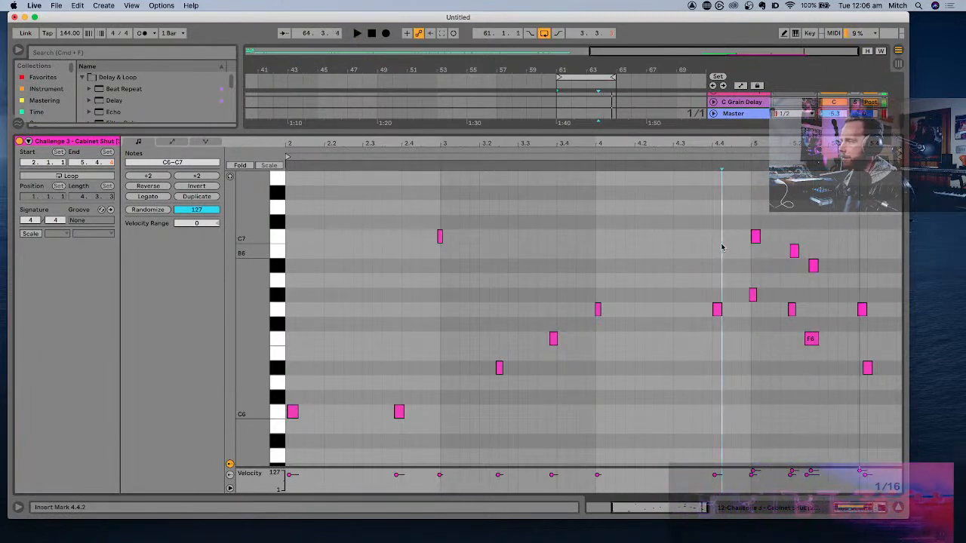
- Try the added note at 5.2.3 on A6, move it back to A#6 and audition the ending
drag(813, 265, 815, 281)
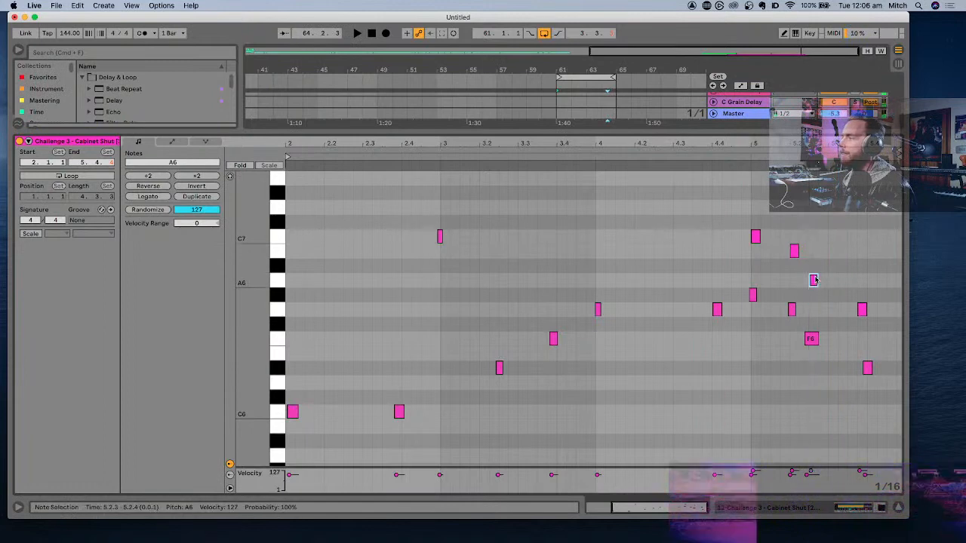
click(720, 272)
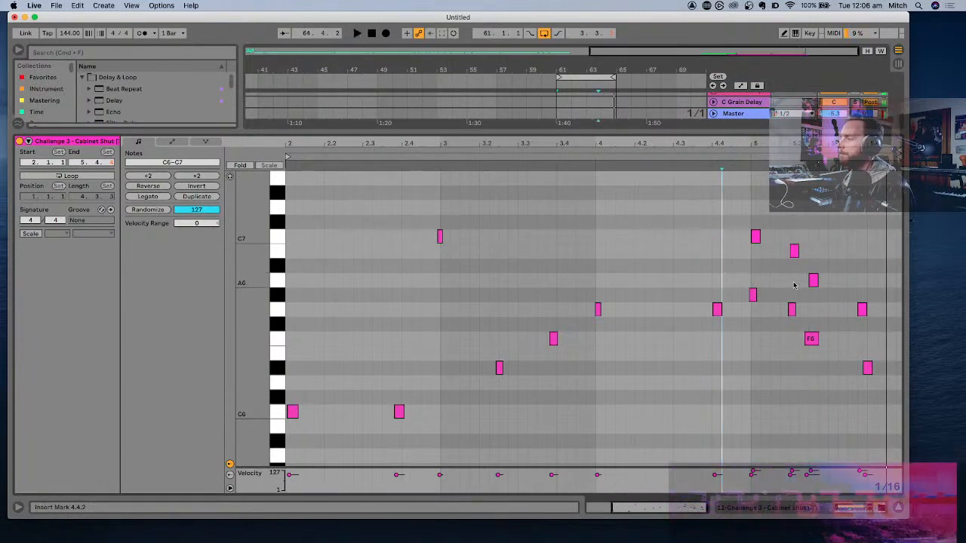
drag(813, 280, 813, 265)
click(722, 269)
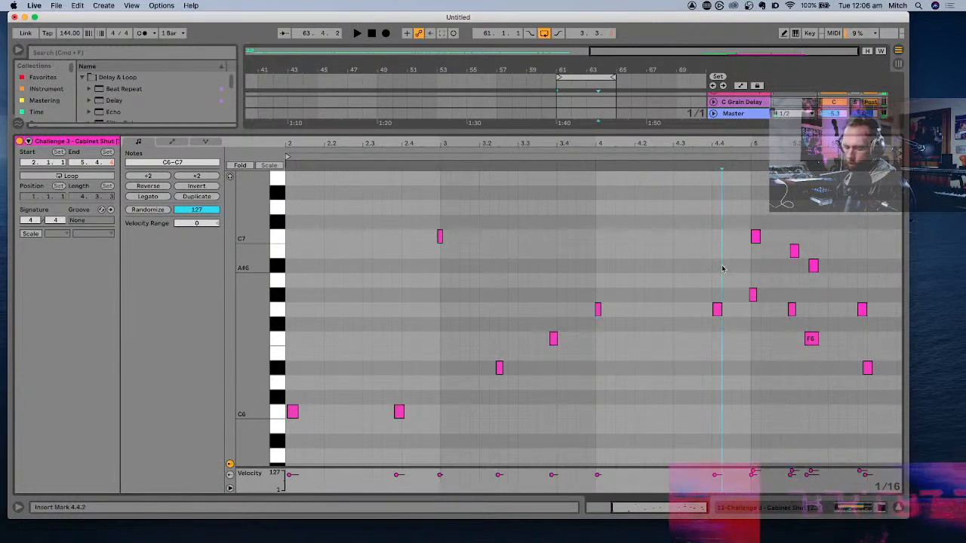
key(space)
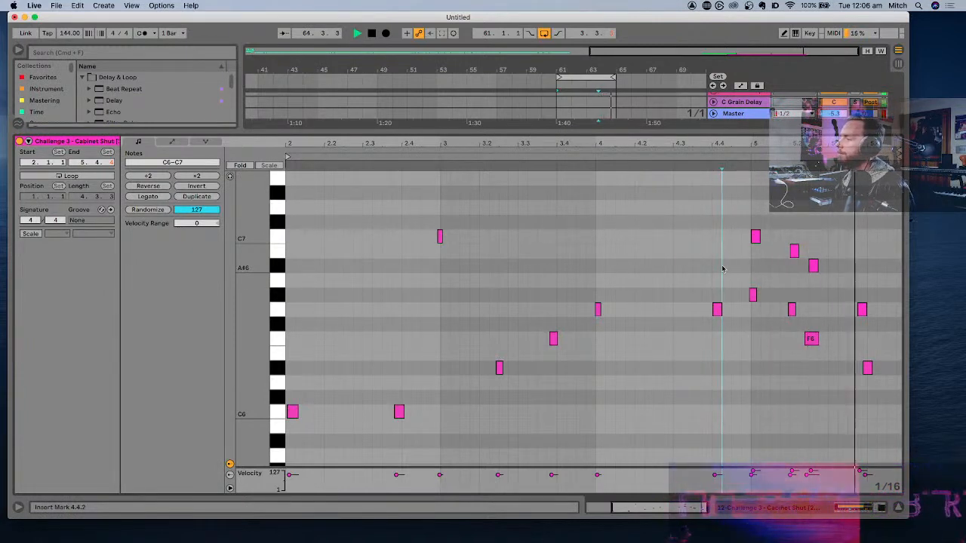
key(space)
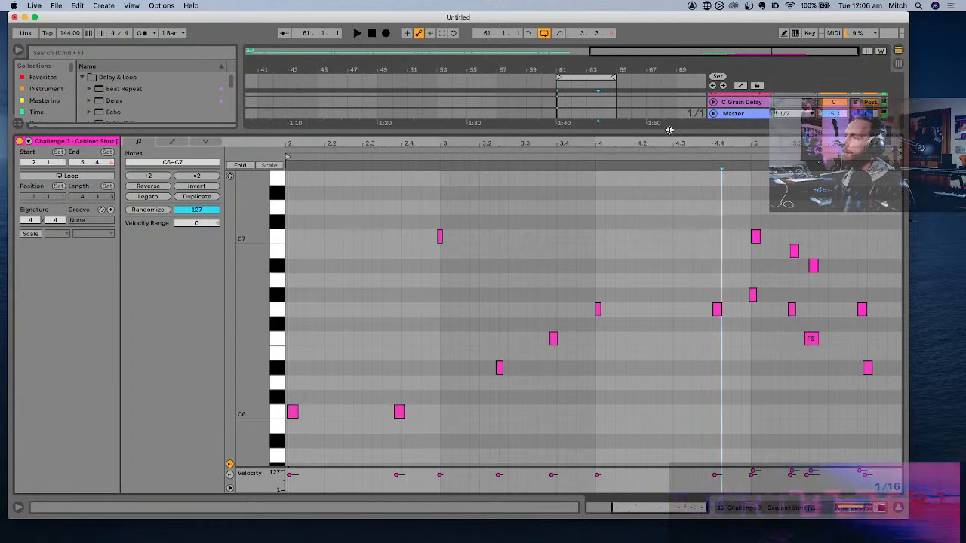
- Close the note editor and play the section from bar 57 with track 12 unsoloed
key(super+alt+l)
key(space)
key(space)
click(534, 298)
key(space)
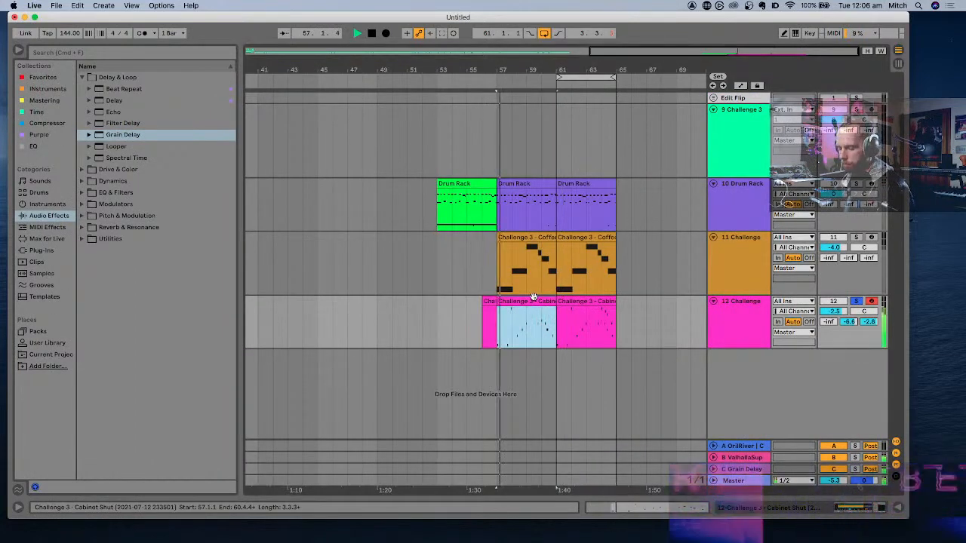
click(744, 319)
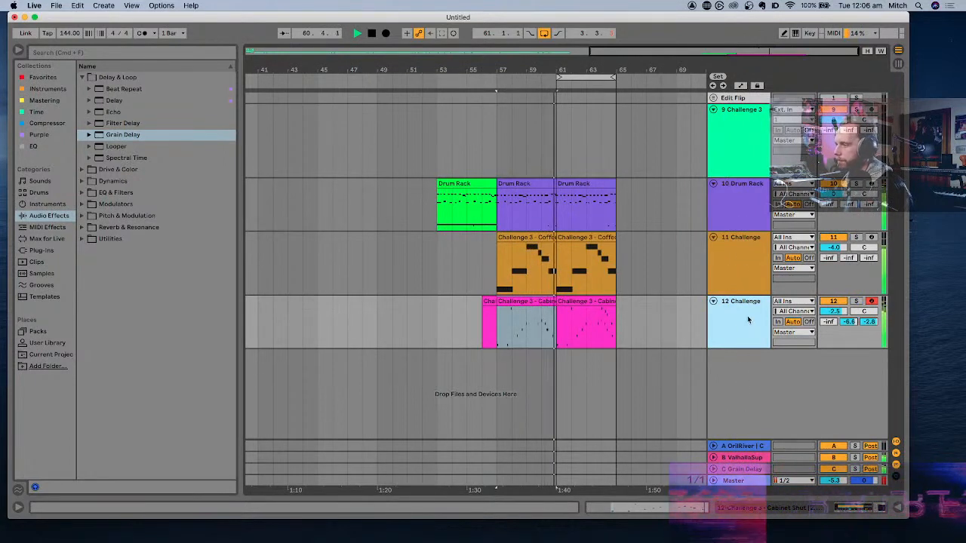
key(space)
shift+click(749, 193)
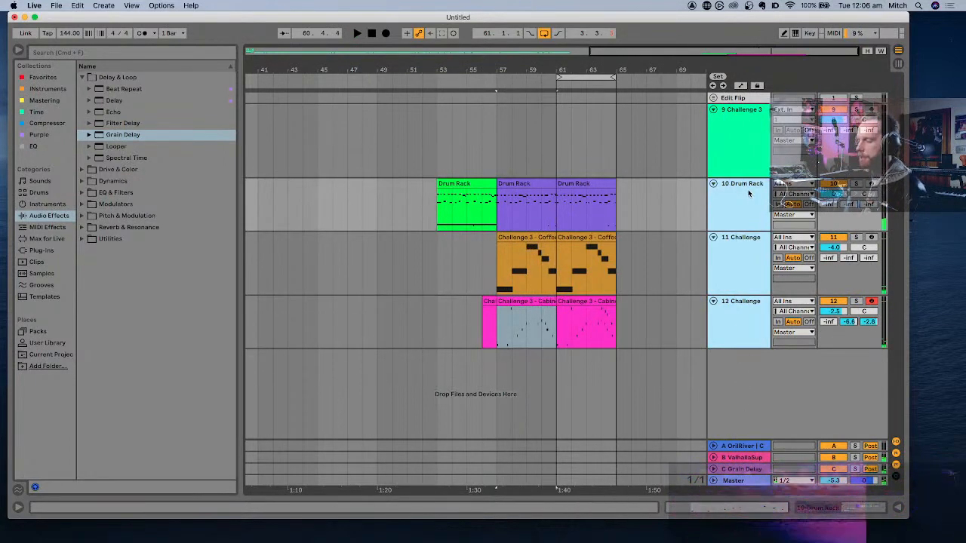
- Add the Limiter6 plug-in from the Mastering collection to the Master track
double_click(743, 458)
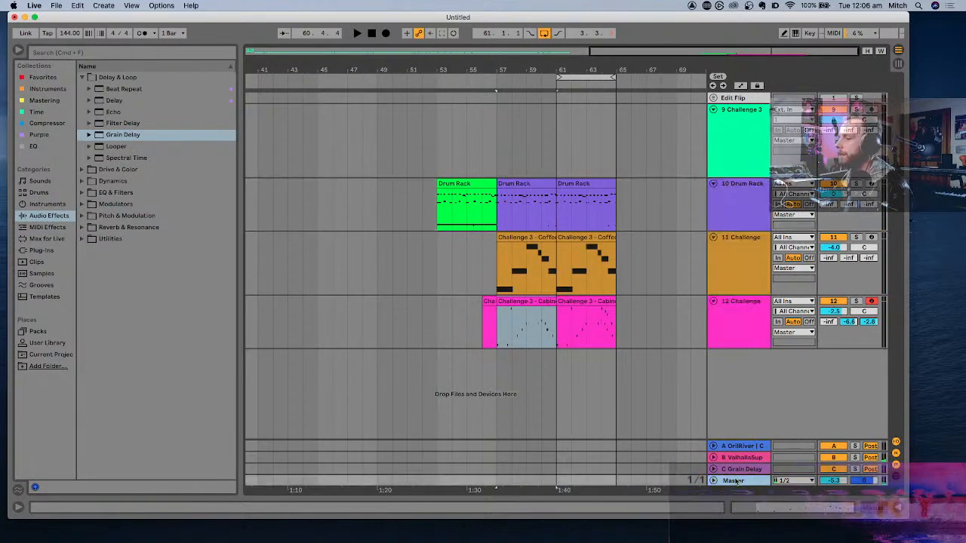
click(45, 100)
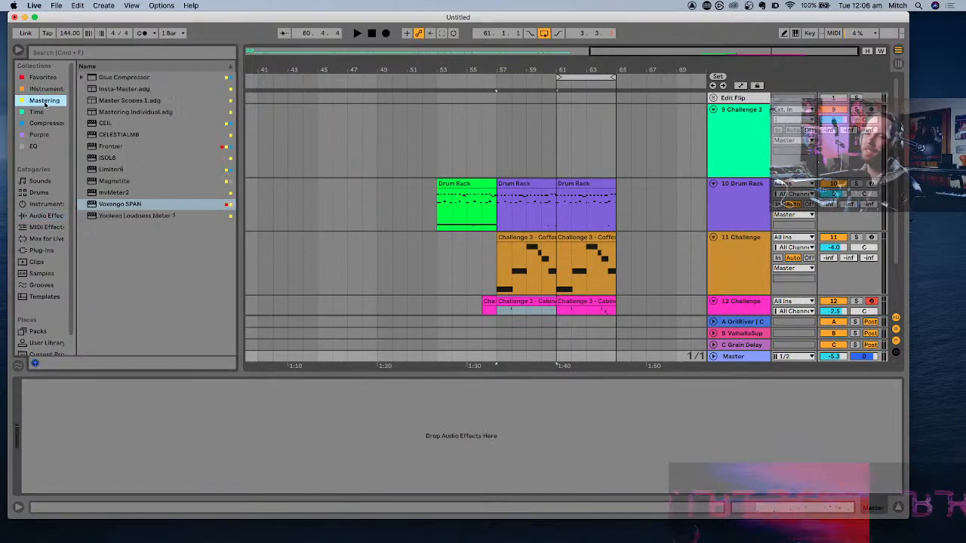
double_click(119, 169)
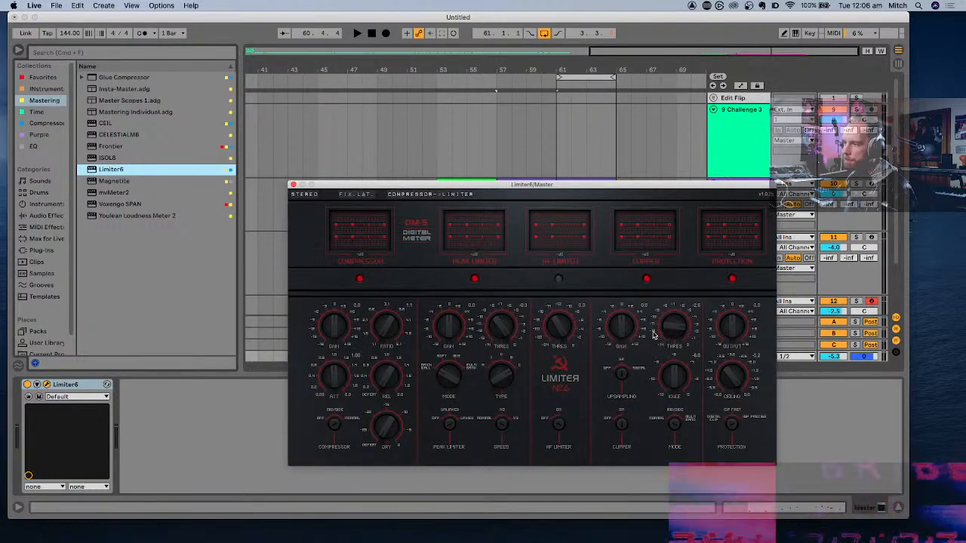
- Adjust the clipper gain in Limiter6 during playback and close the plug-in window
key(space)
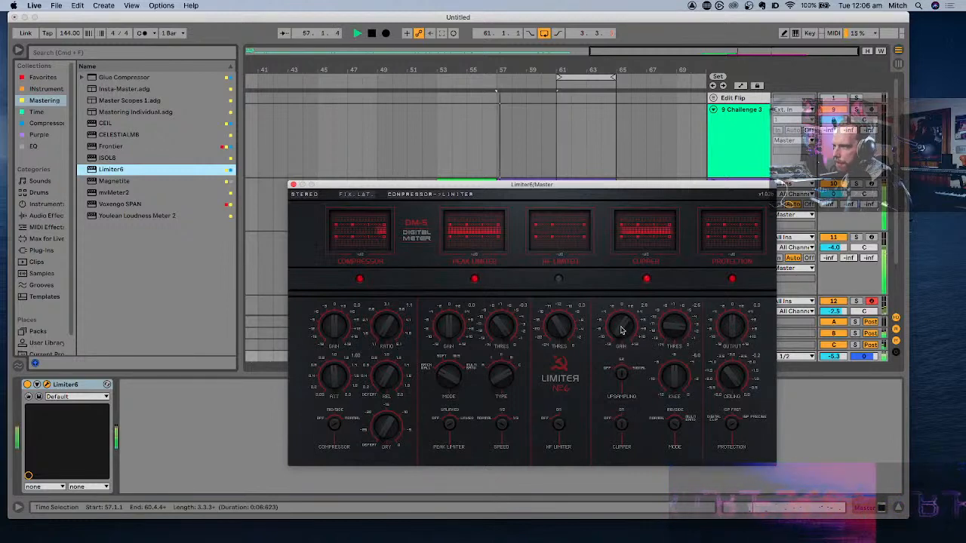
drag(622, 329, 621, 338)
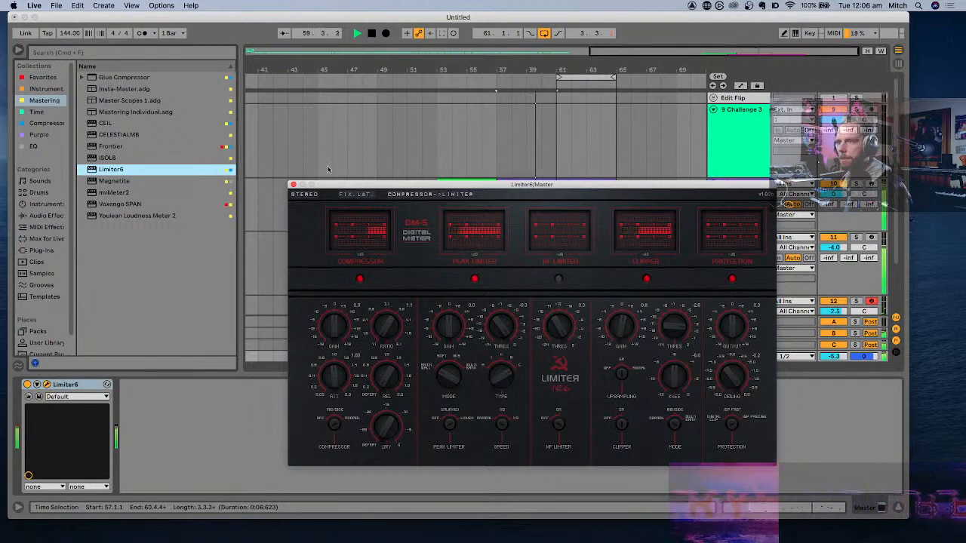
key(space)
click(294, 185)
- Lower the volumes of tracks 10 to 12 together, bringing track 11 to -10.1 dB and track 12 to -8.6 dB, and play the section
scroll(747, 263, down, 1)
scroll(748, 263, down, 3)
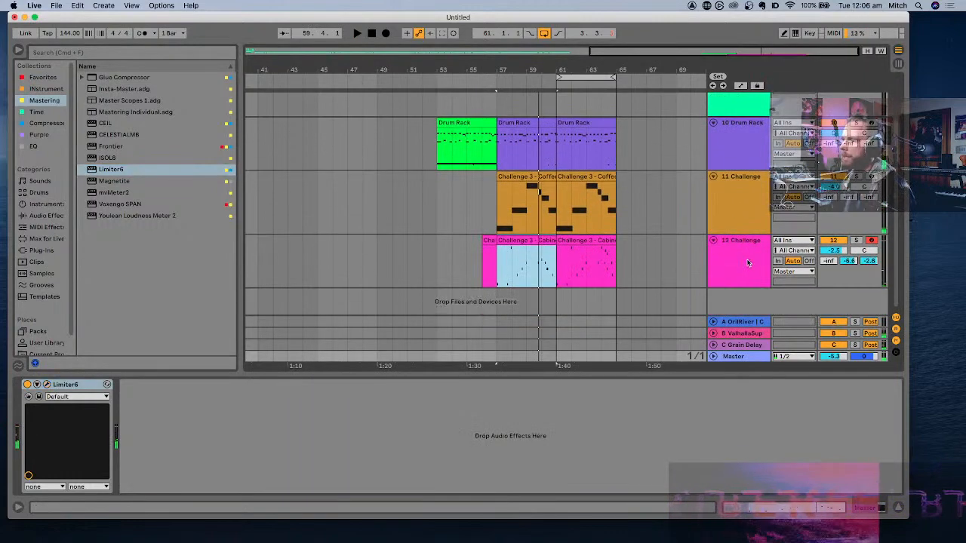
click(748, 264)
shift+click(759, 143)
drag(833, 133, 833, 143)
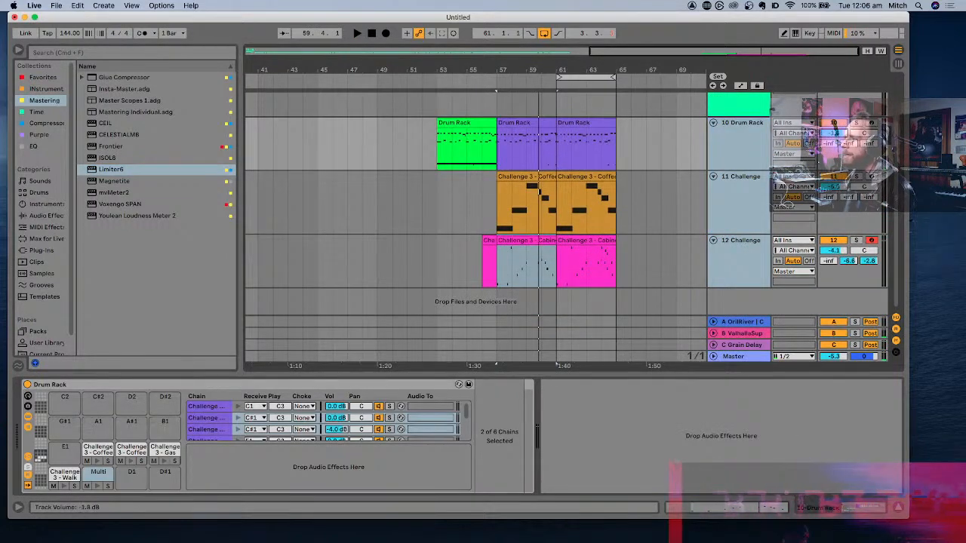
key(space)
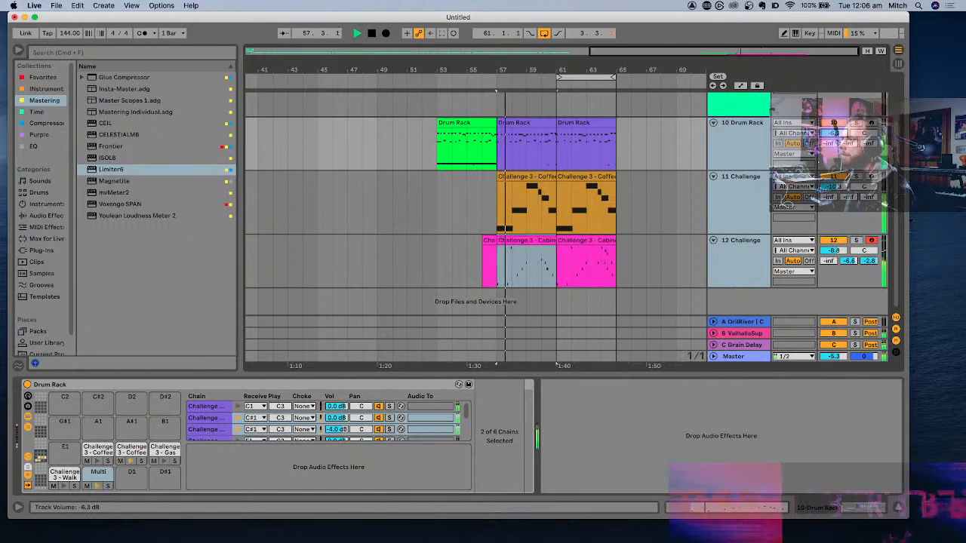
- Reopen Limiter6 on the Master track, readjust its clipper gain during playback and close its window
click(754, 355)
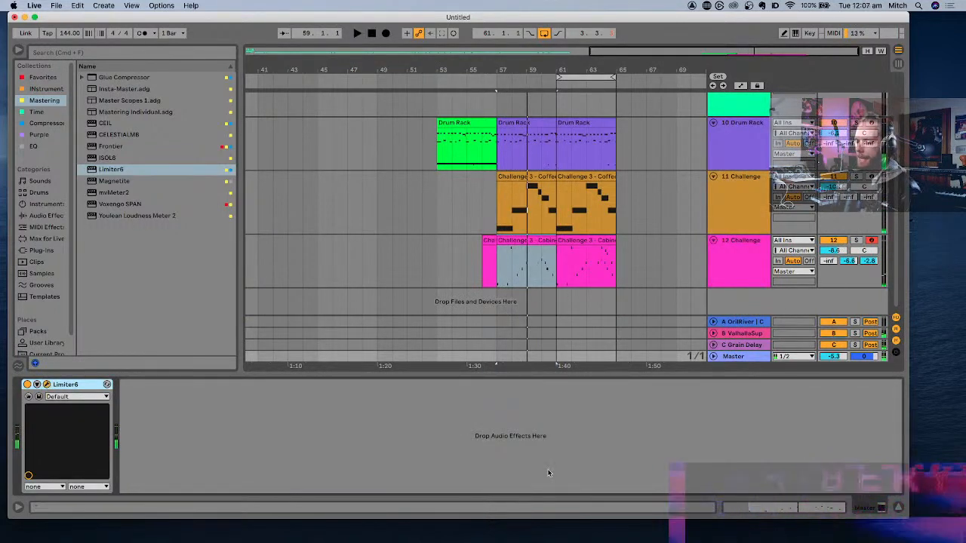
drag(545, 542, 528, 93)
key(space)
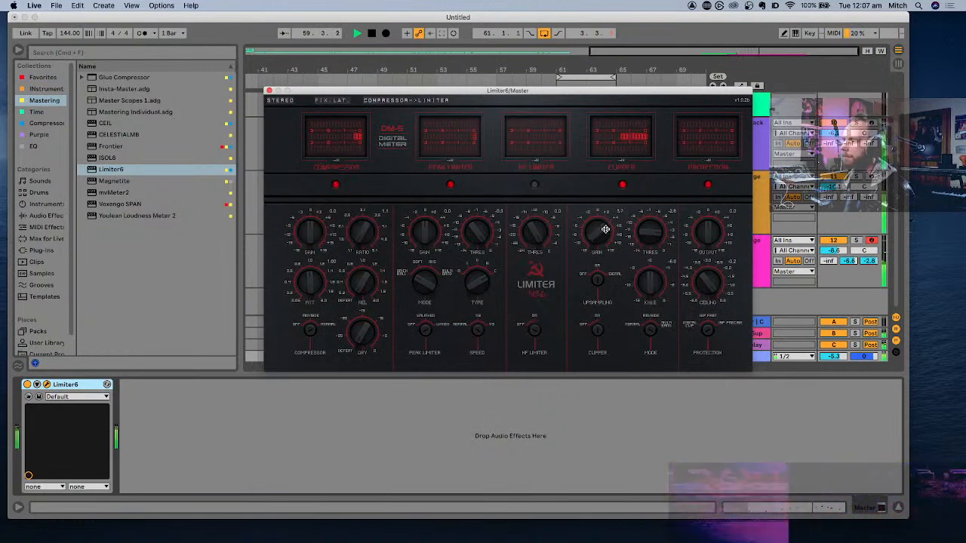
click(270, 91)
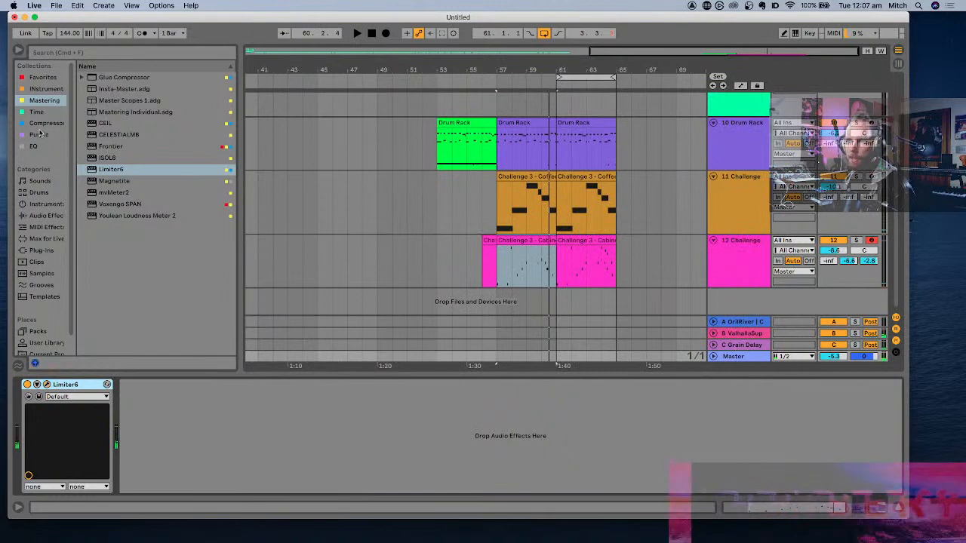
- Add the Frontier limiter from the Compressor collection to the Master track ahead of Limiter6
click(47, 117)
click(50, 125)
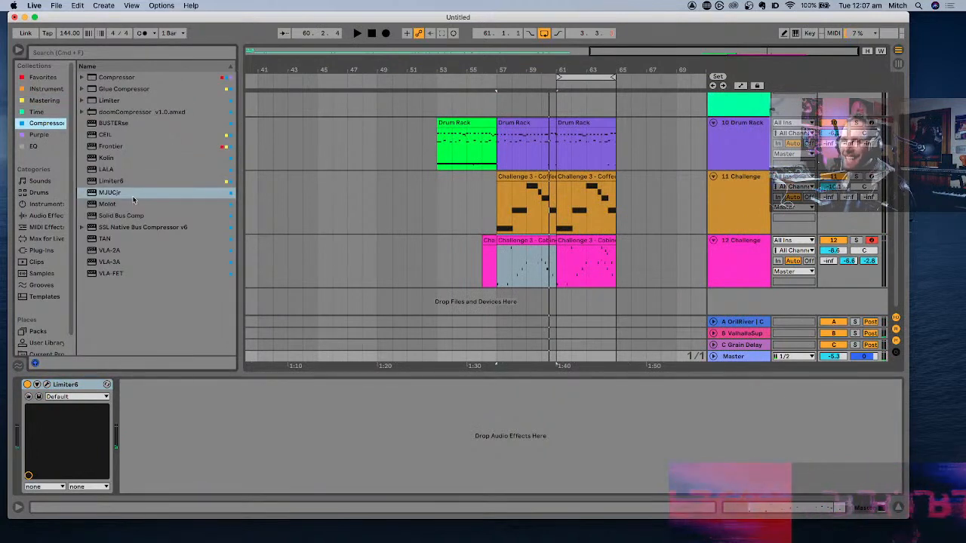
click(113, 147)
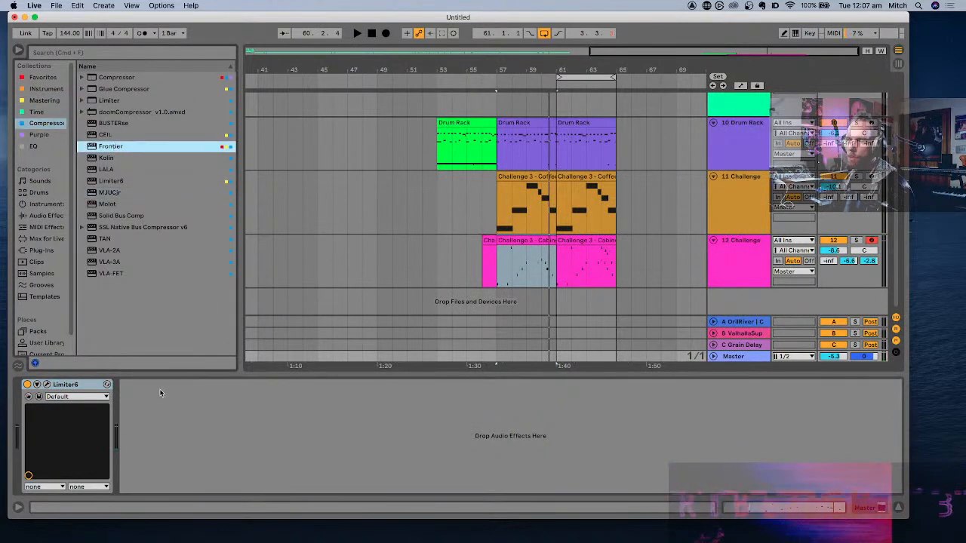
key(Return)
drag(32, 392, 30, 392)
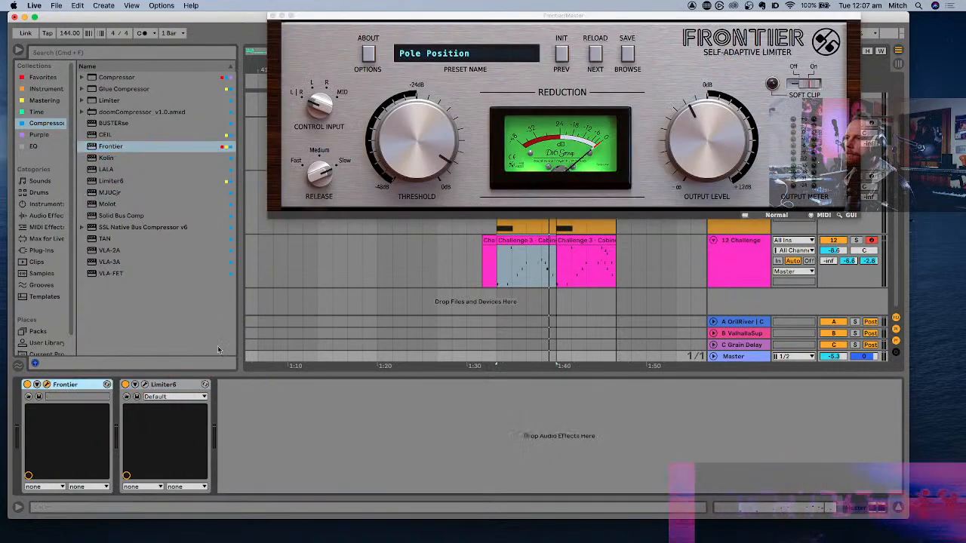
- Adjust Frontier's threshold to about -13.9 dB during playback and close its window
key(space)
drag(441, 147, 443, 166)
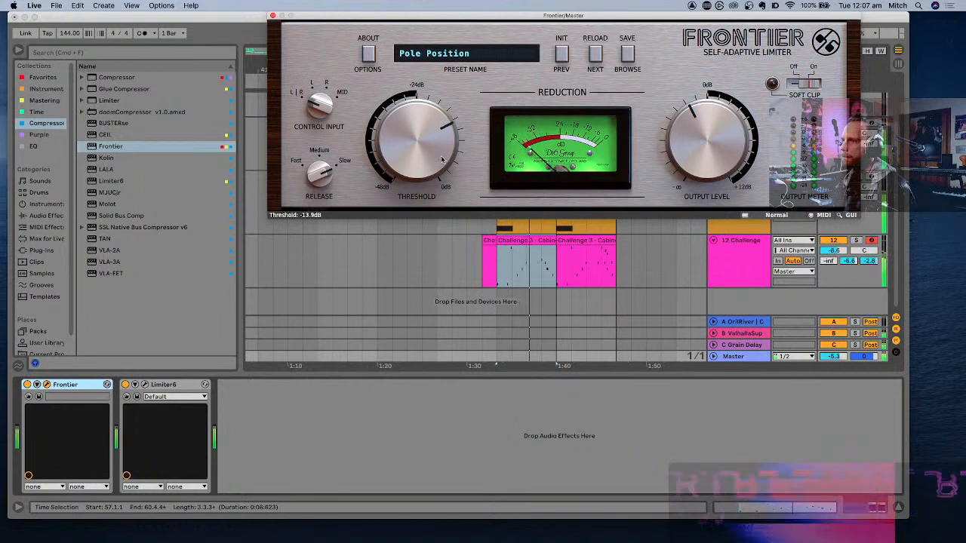
click(274, 16)
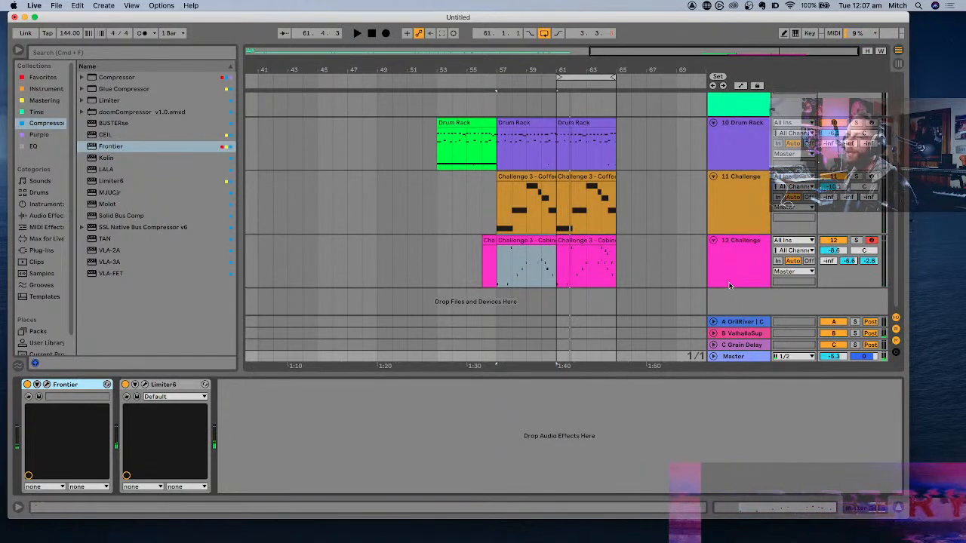
- Group the Master track's Frontier into an Audio Effect Rack and delete the rack
click(48, 384)
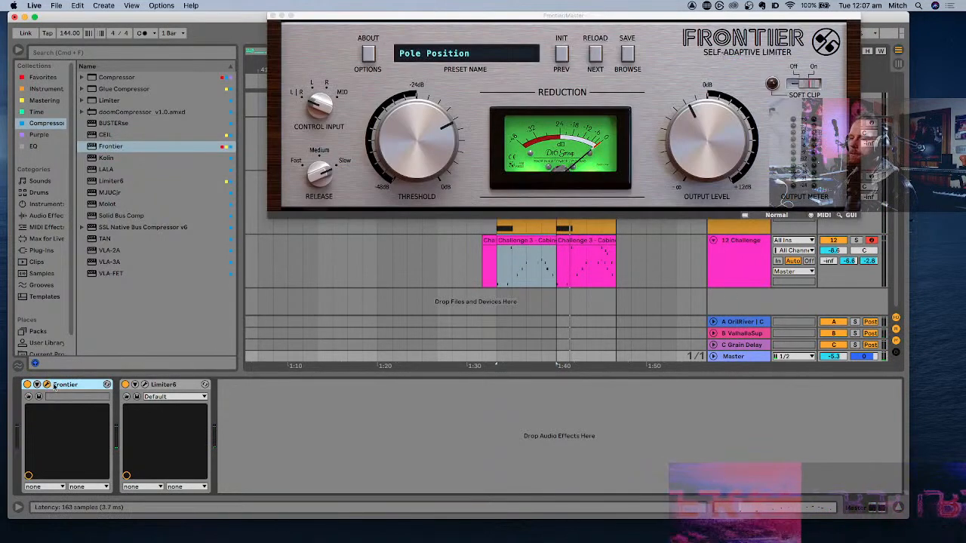
click(50, 385)
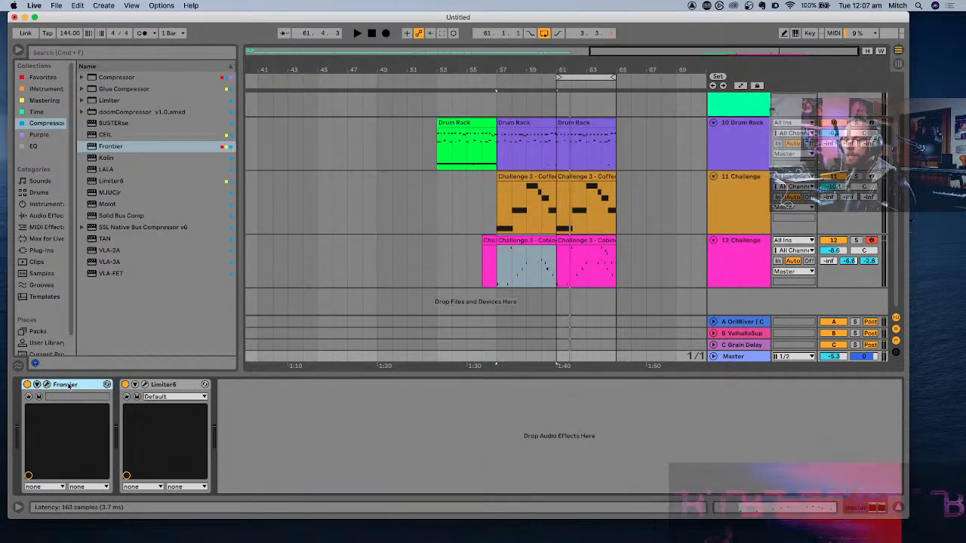
key(super+g)
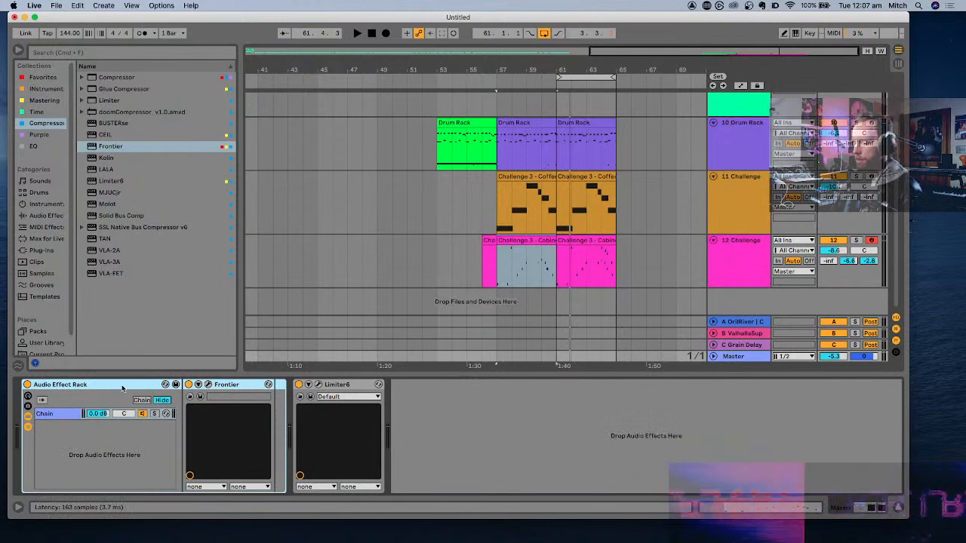
key(Delete)
- Add the LoMidHi Splitter rack from Favorites to the Master track and place it ahead of Limiter6
click(42, 77)
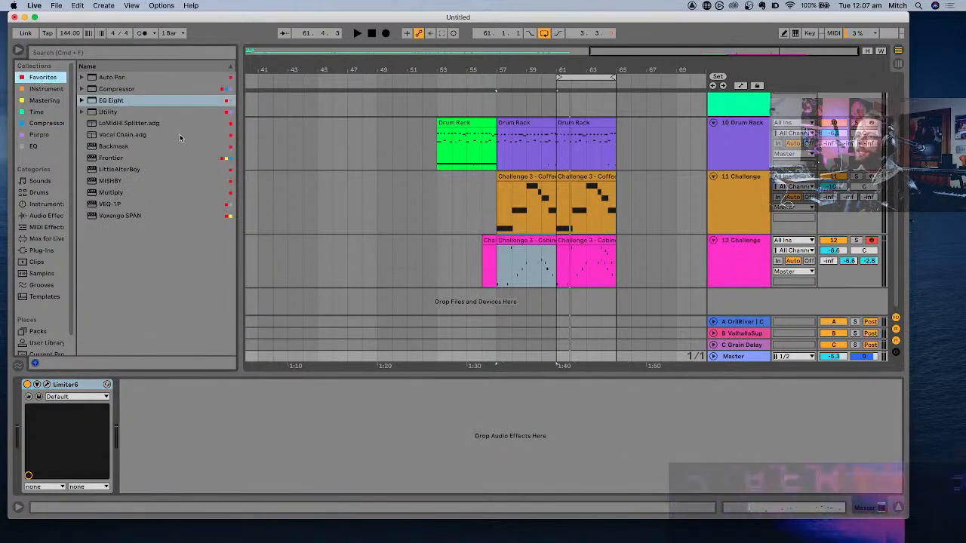
drag(128, 125, 202, 397)
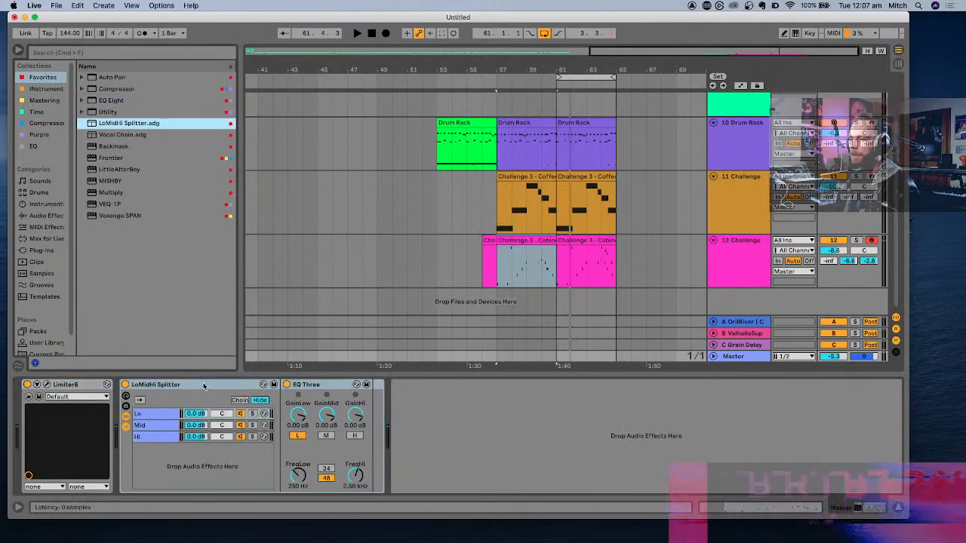
click(203, 387)
drag(20, 392, 21, 393)
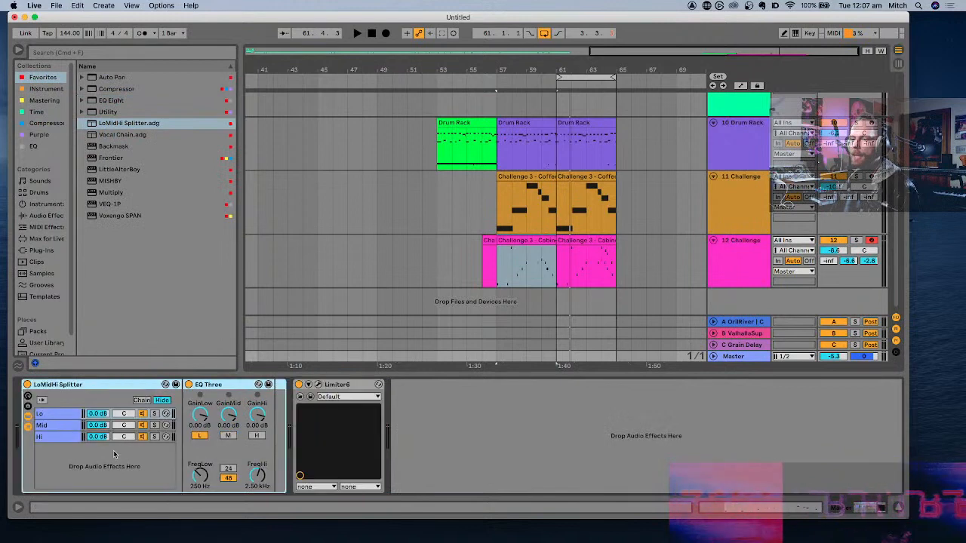
- Delete the splitter's Hi chain and enable the high band in the Mid chain's EQ Three
click(65, 427)
click(63, 437)
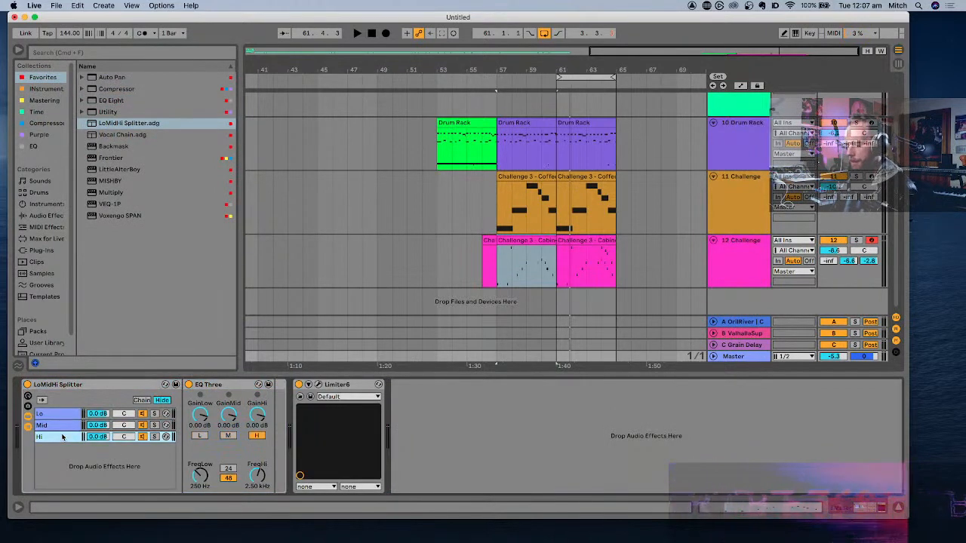
key(Delete)
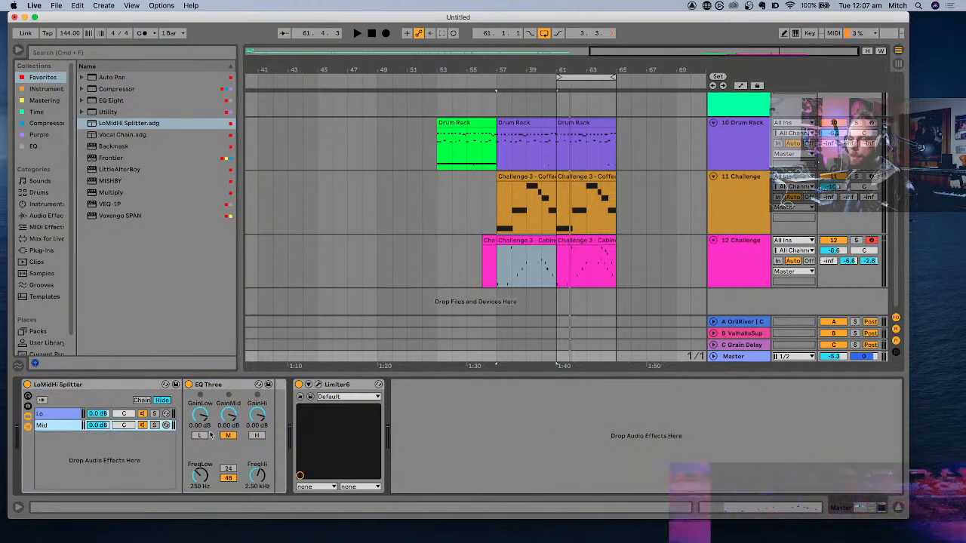
click(257, 436)
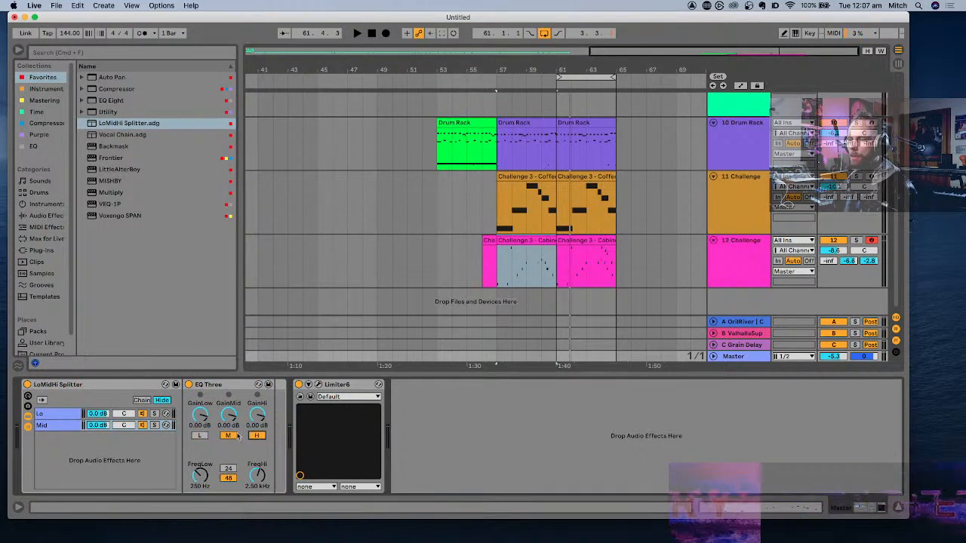
- Solo the Mid chain, play the section, and add Frontier after the chain's EQ Three
click(154, 425)
key(space)
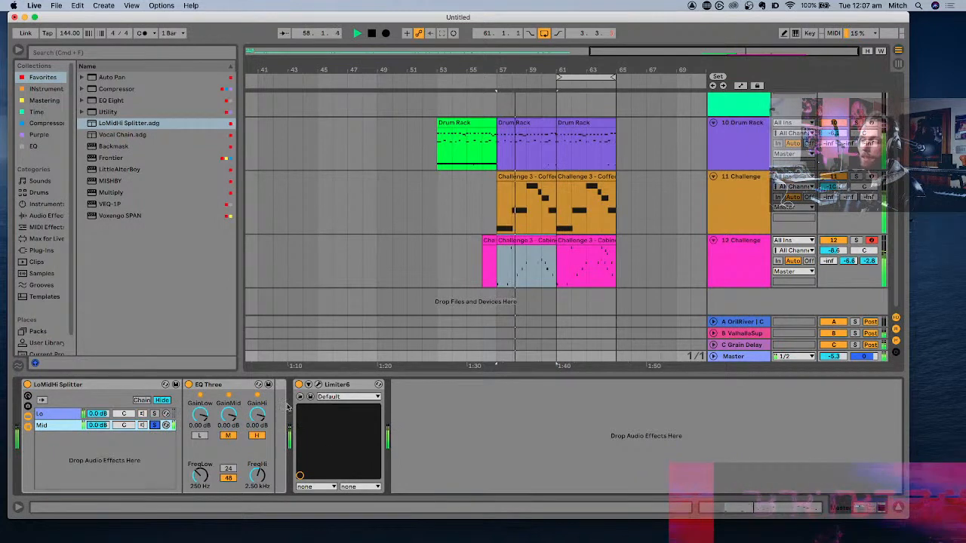
key(space)
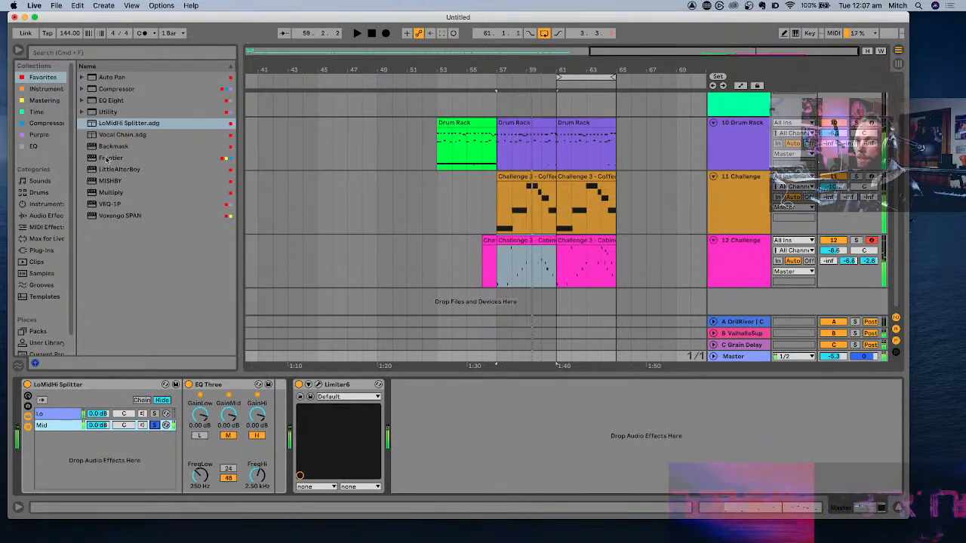
click(97, 159)
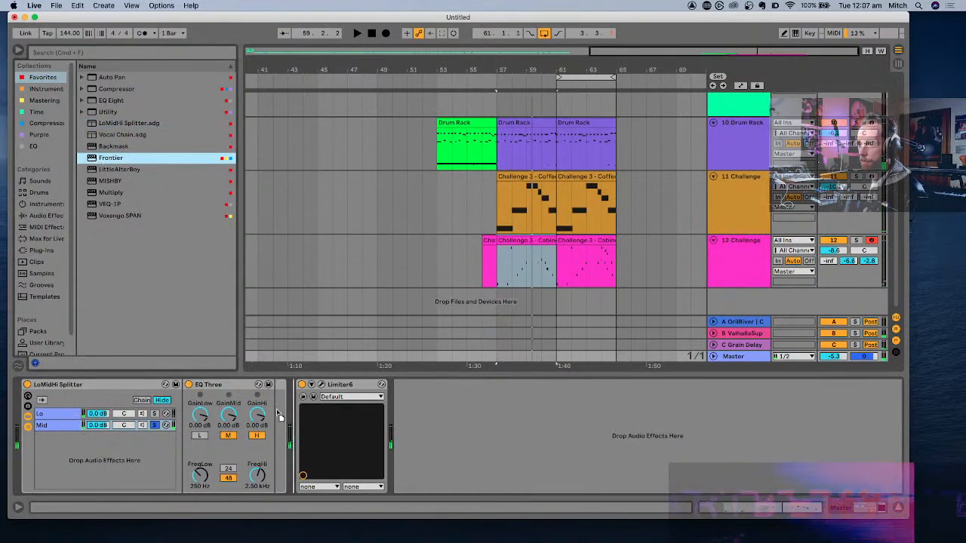
drag(277, 411, 275, 411)
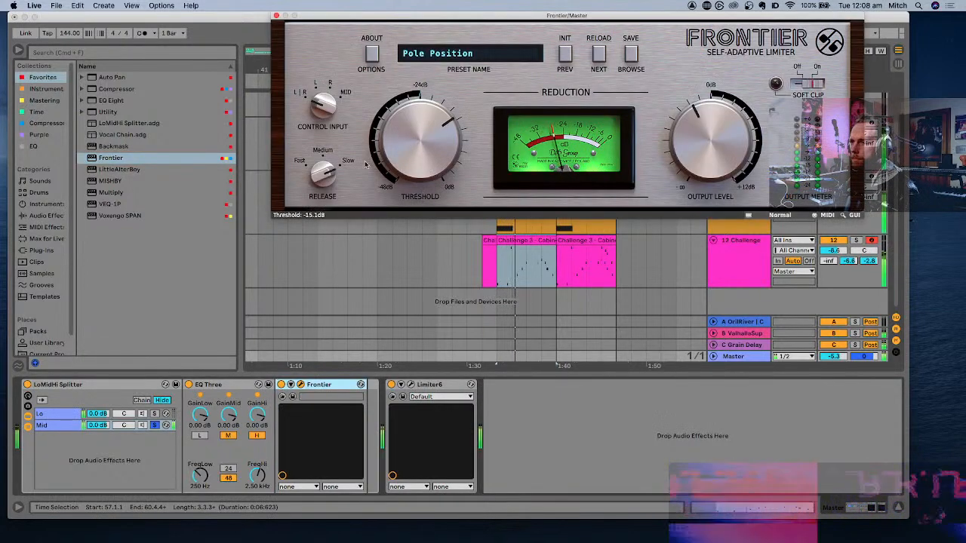
- Set Frontier's release to Fast and its threshold to about -15.7 dB during playback, and close its window
drag(326, 165, 350, 225)
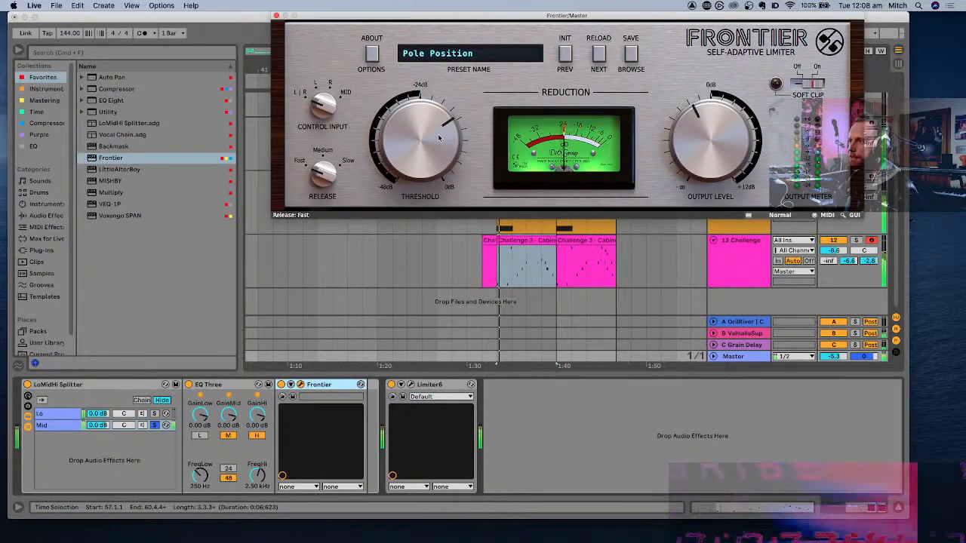
drag(439, 138, 439, 139)
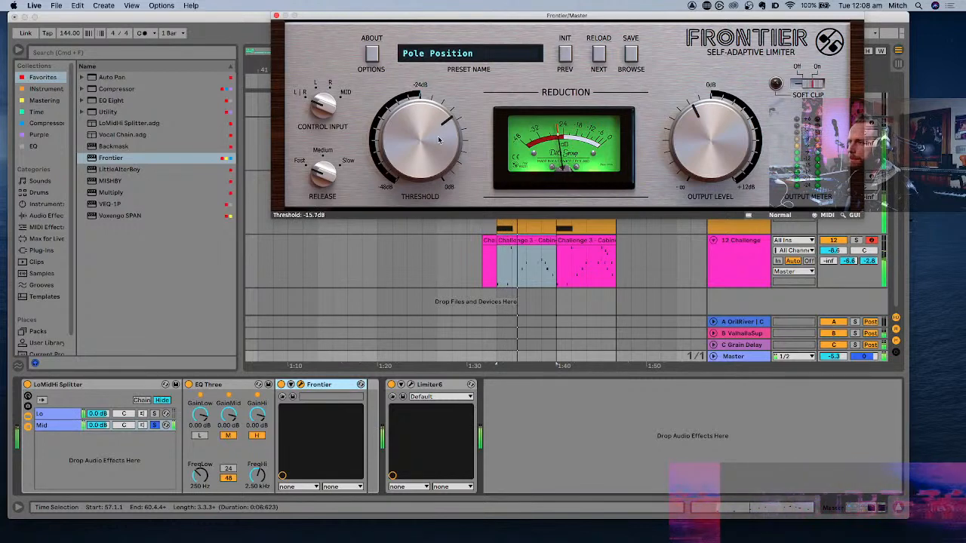
click(277, 17)
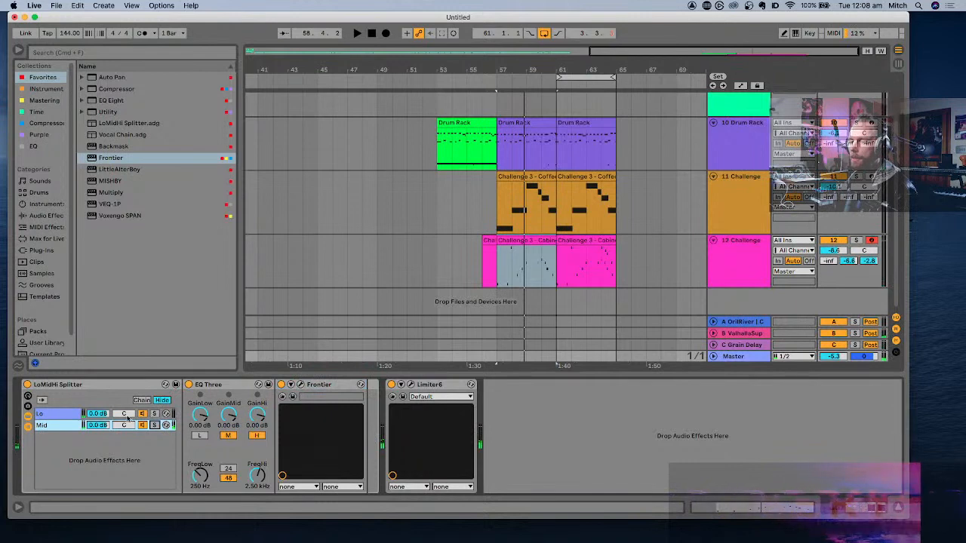
- Compare the Lo chain soloed and unsoloed during playback and lower the Mid chain's volume to -3.4 dB
click(155, 414)
key(space)
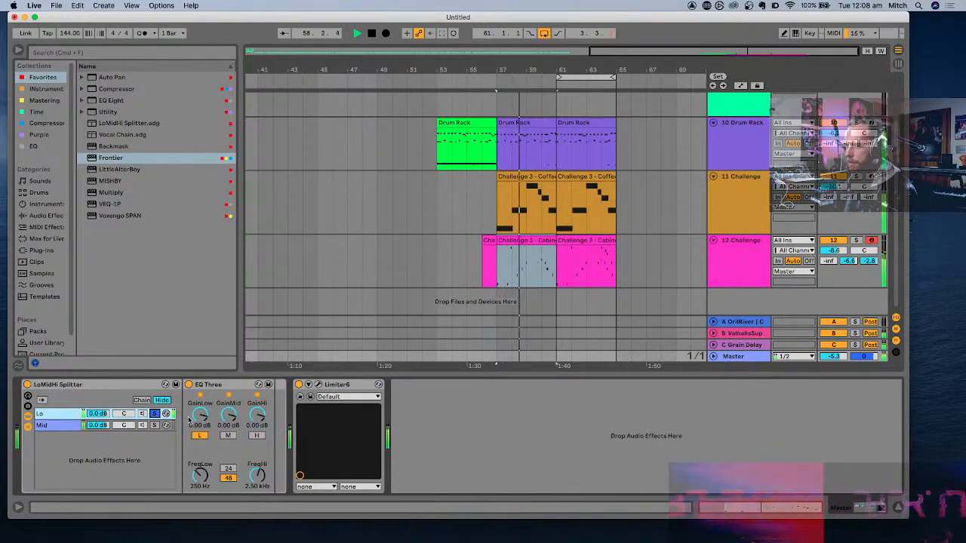
click(155, 414)
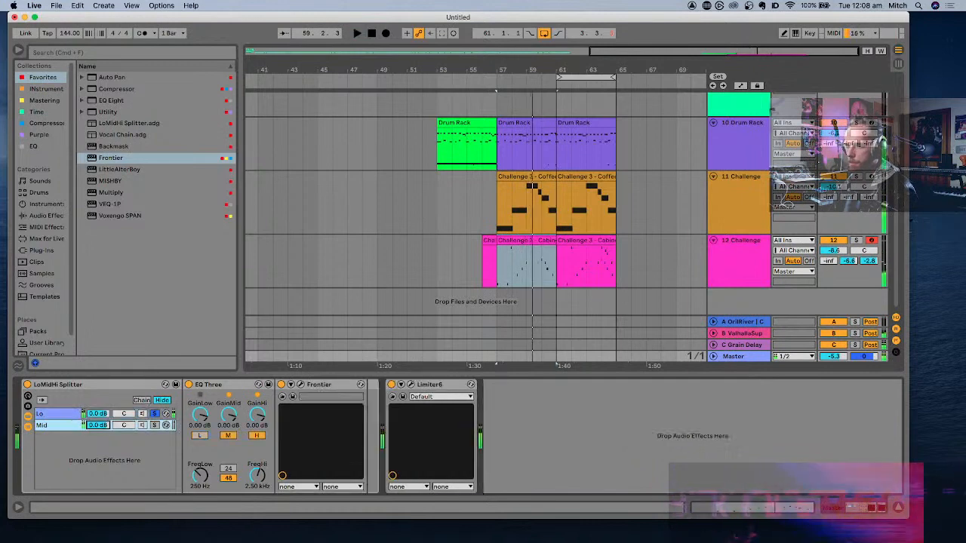
click(154, 415)
key(space)
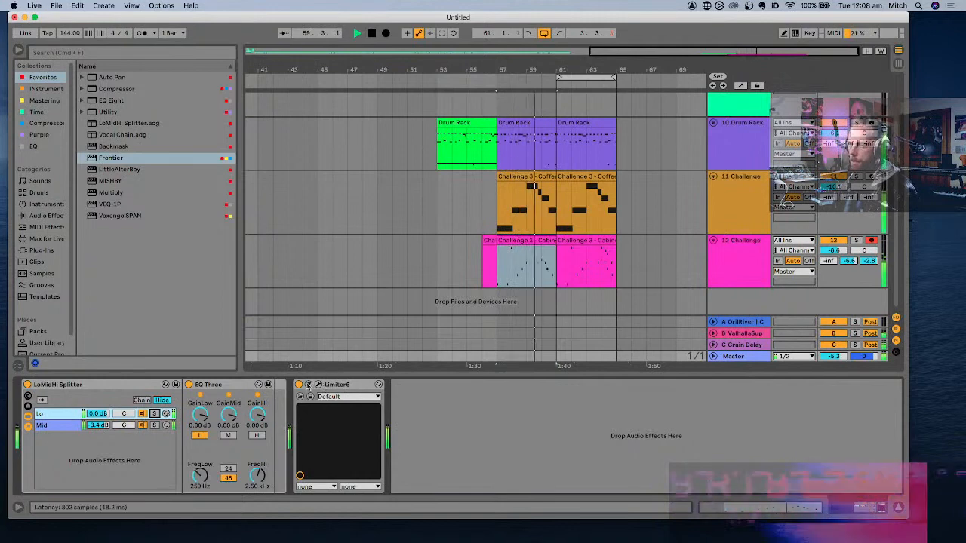
- Add EQ Eight ahead of Limiter6, cut its midrange band by about 2.8 dB, and set band 8 to 16.3 kHz with a high-cut shape
click(121, 100)
drag(264, 381, 292, 419)
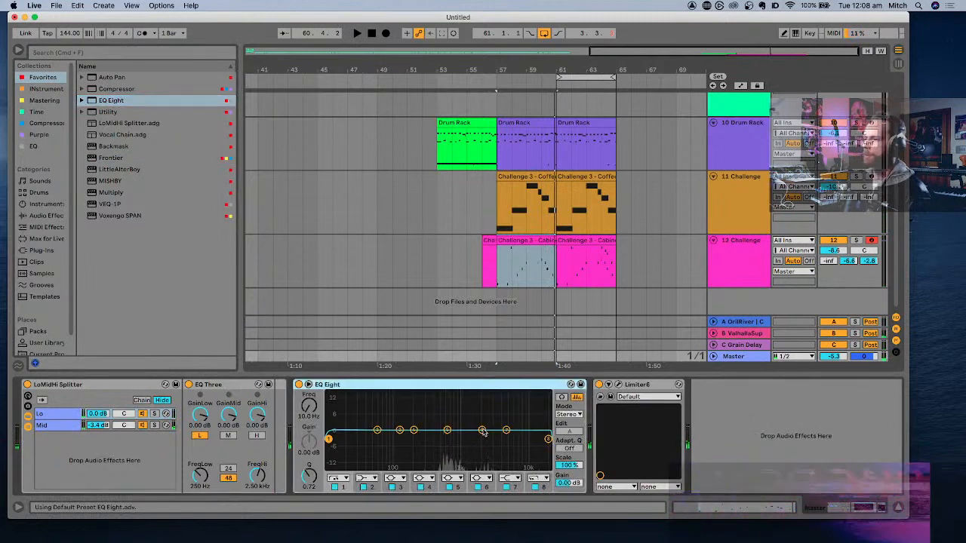
key(space)
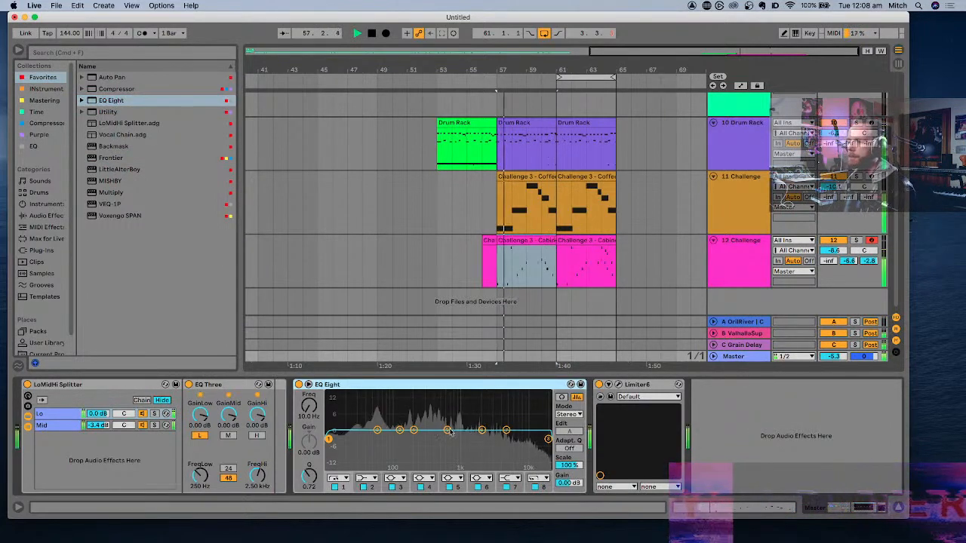
drag(447, 430, 440, 436)
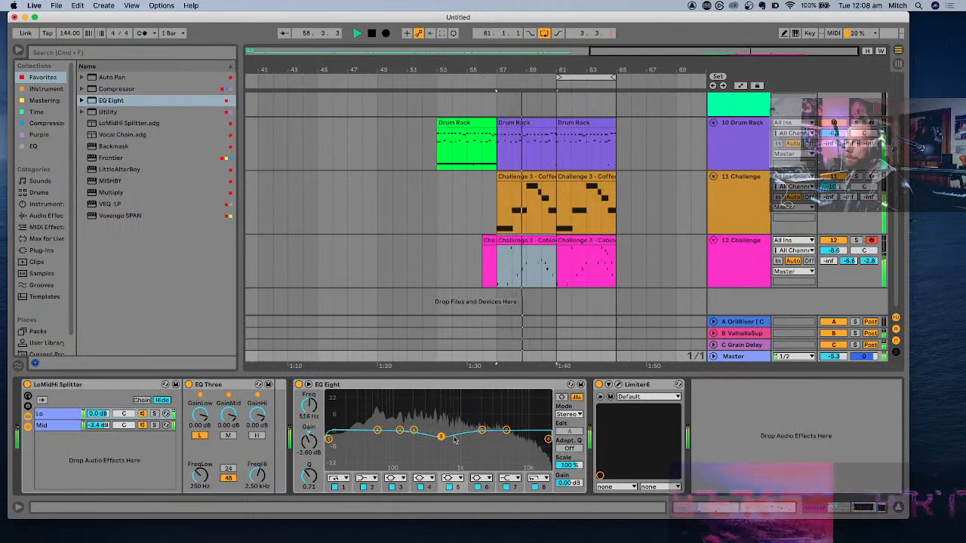
drag(548, 439, 541, 468)
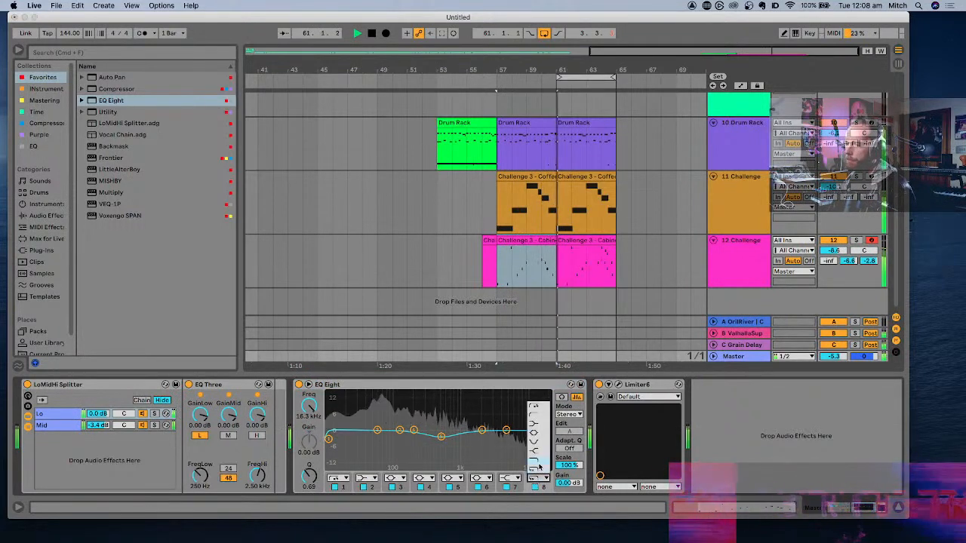
- Lower track 12's send to the C Grain Delay return to -9.4 dB and group tracks 11 and 12
click(808, 345)
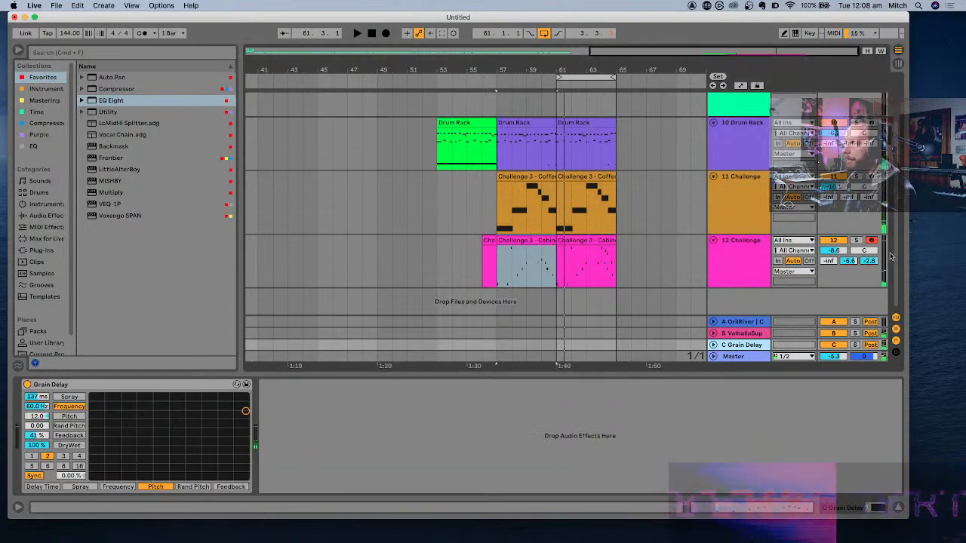
key(space)
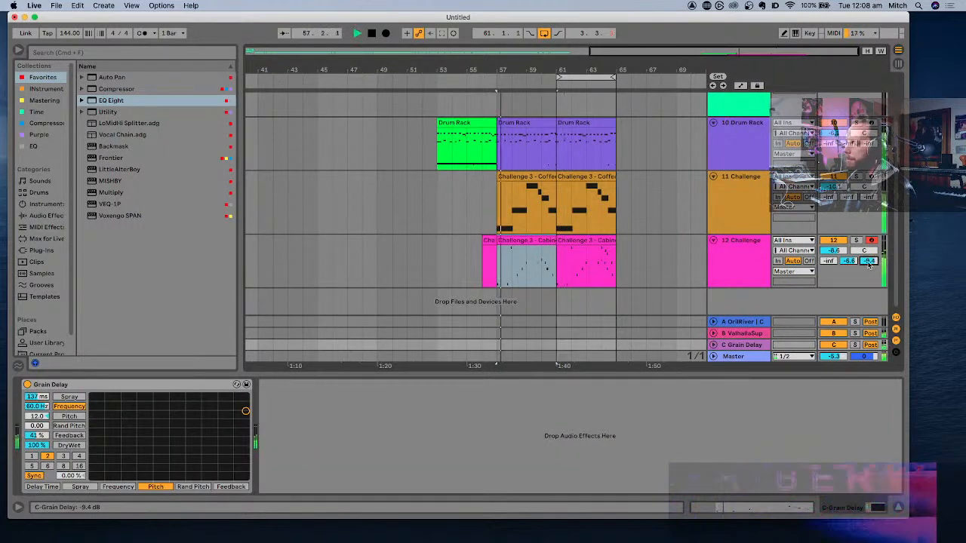
click(738, 260)
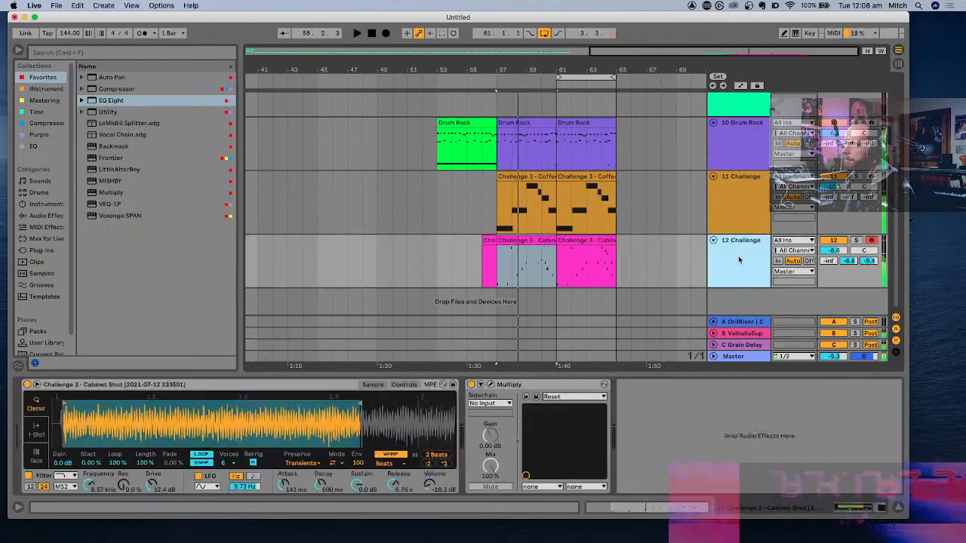
click(741, 206)
key(super+g)
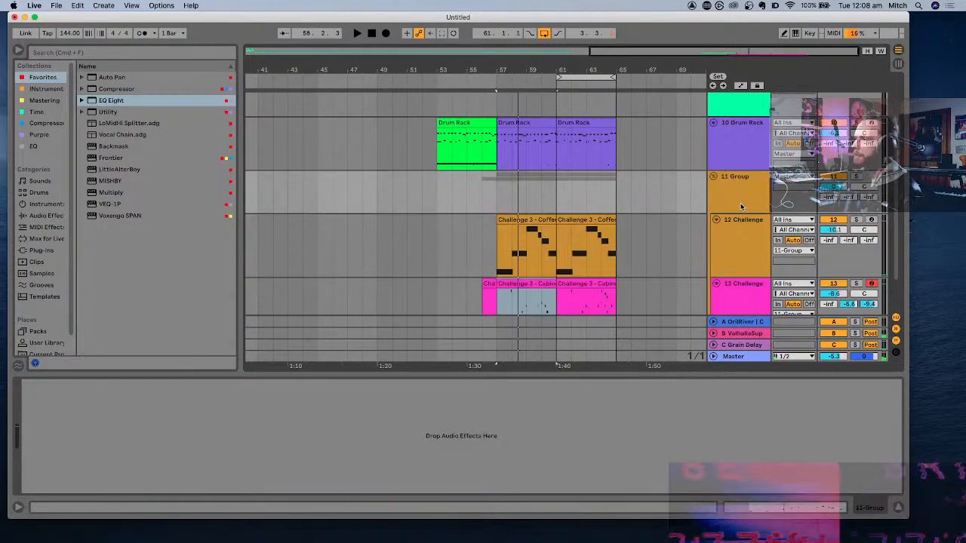
- Copy the A return's Compressor onto 11 Group and set its sidechain input to 10-Drum Rack, the first Walk Down Stairs pad, Post FX
click(747, 326)
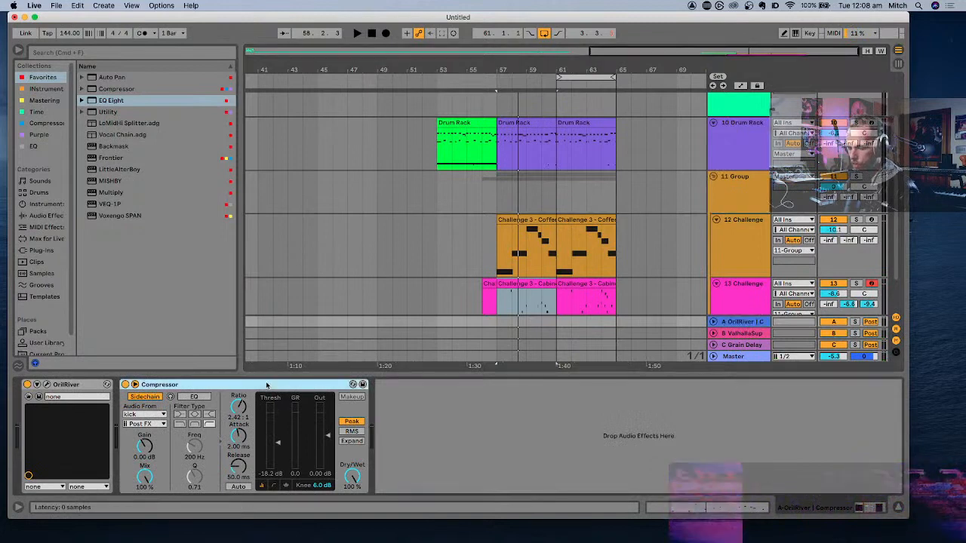
drag(265, 385, 543, 457)
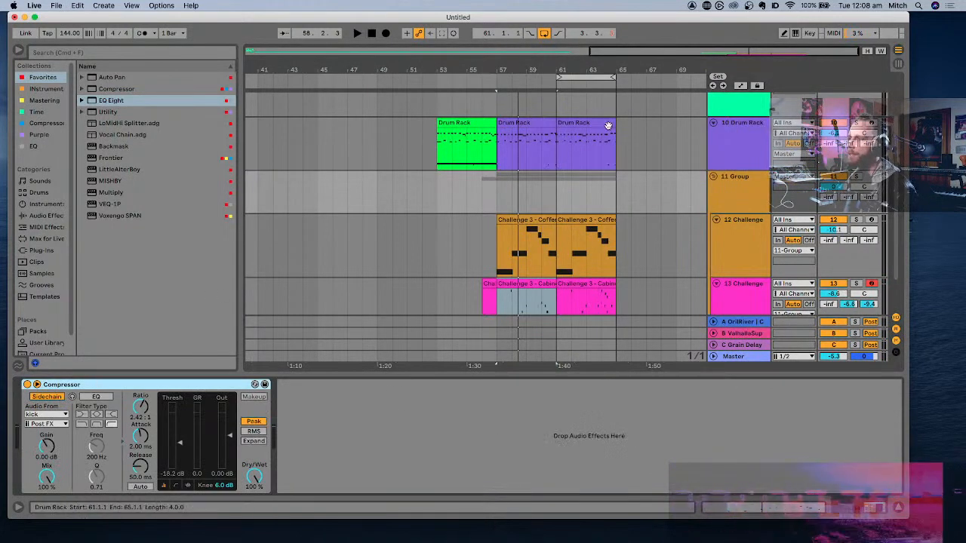
click(45, 415)
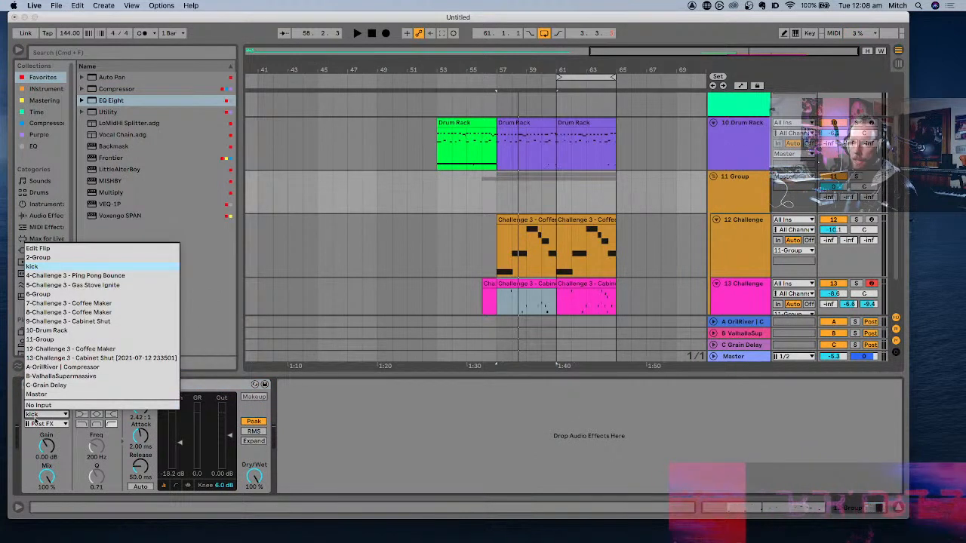
click(51, 331)
click(43, 423)
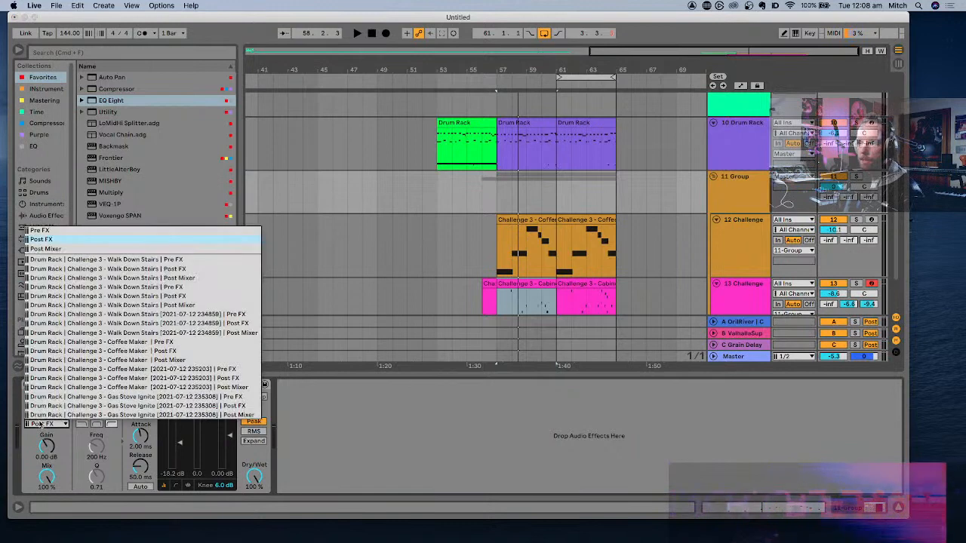
click(151, 269)
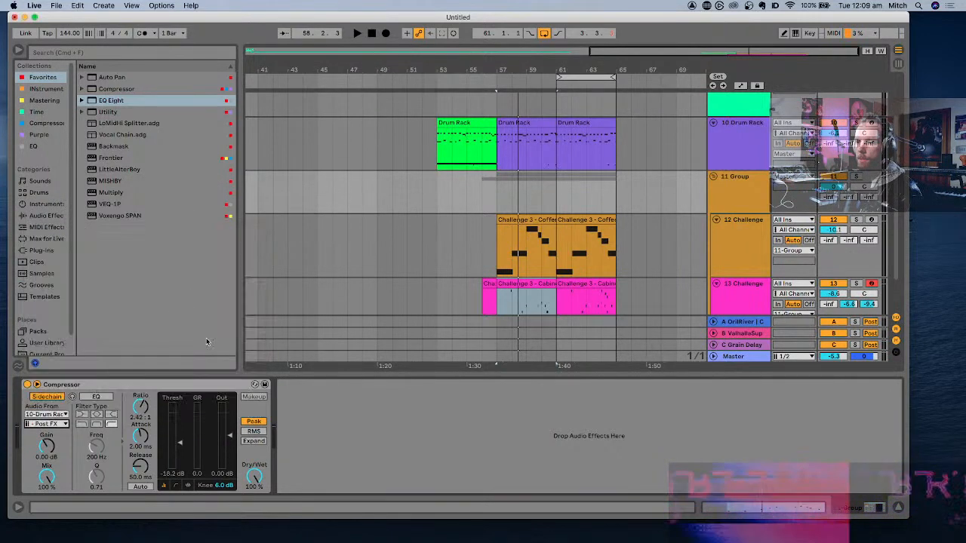
key(space)
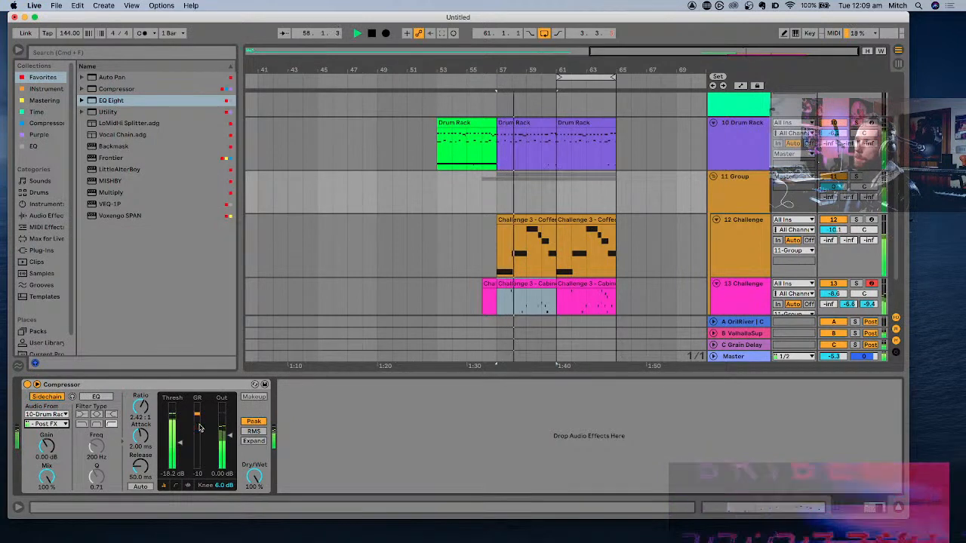
- Audition 11 Group soloed and unsoloed during playback while raising its Compressor's ratio to 6.63:1
click(855, 177)
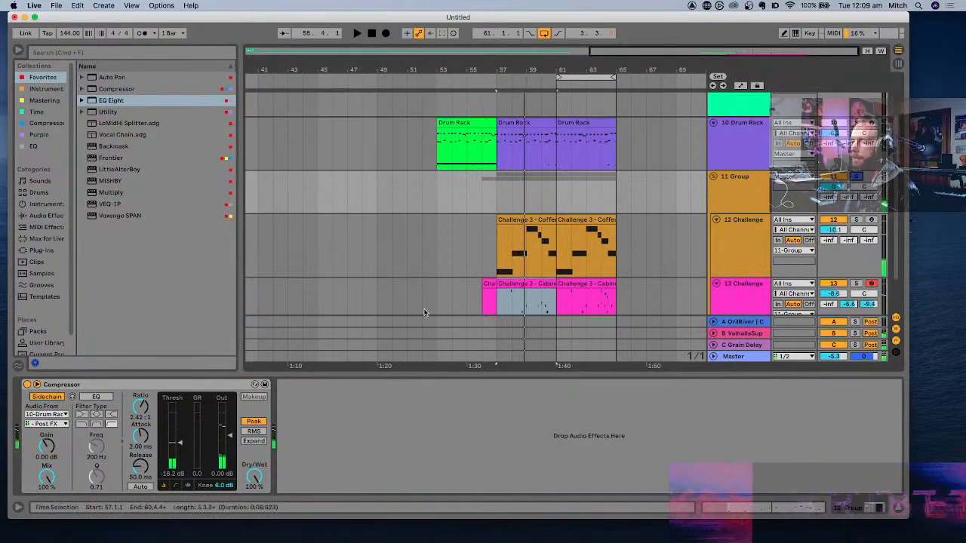
key(space)
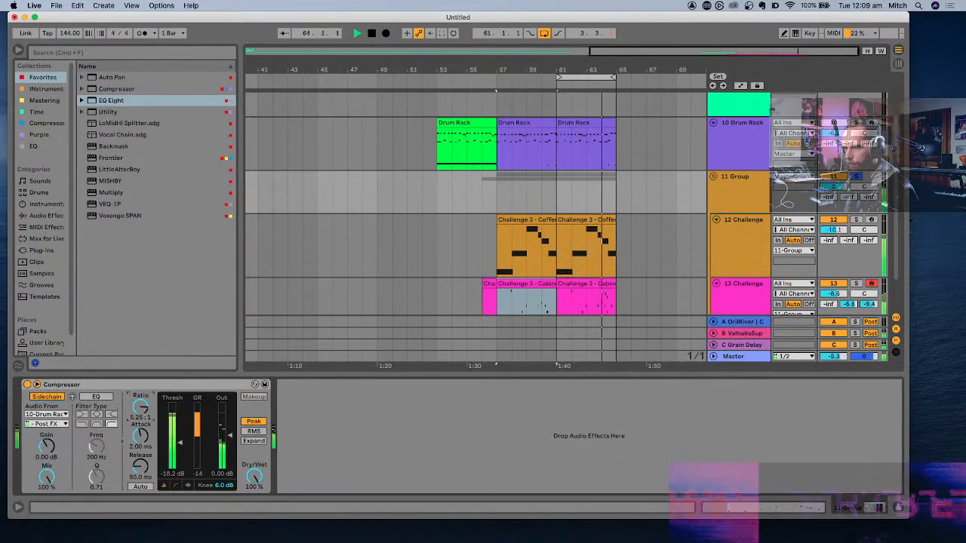
click(524, 272)
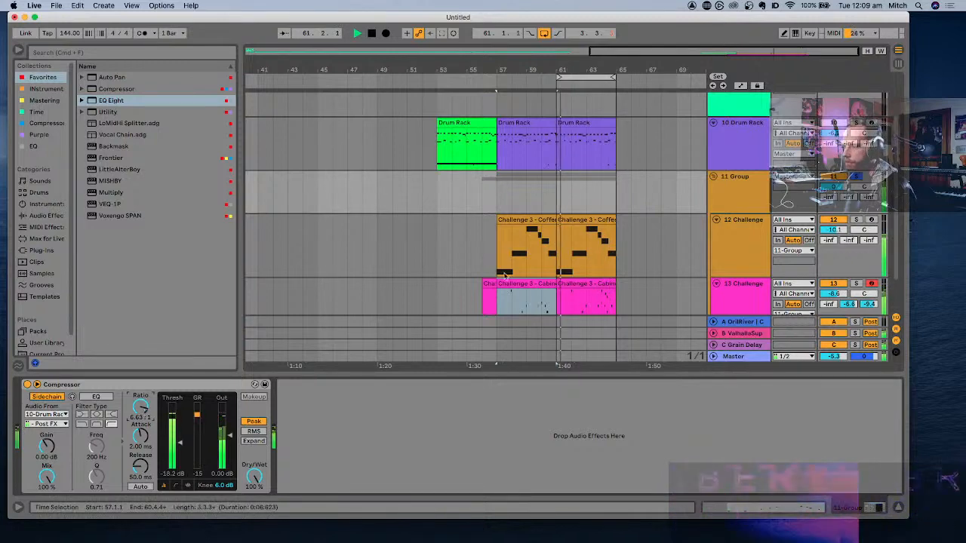
scroll(524, 272, down, 2)
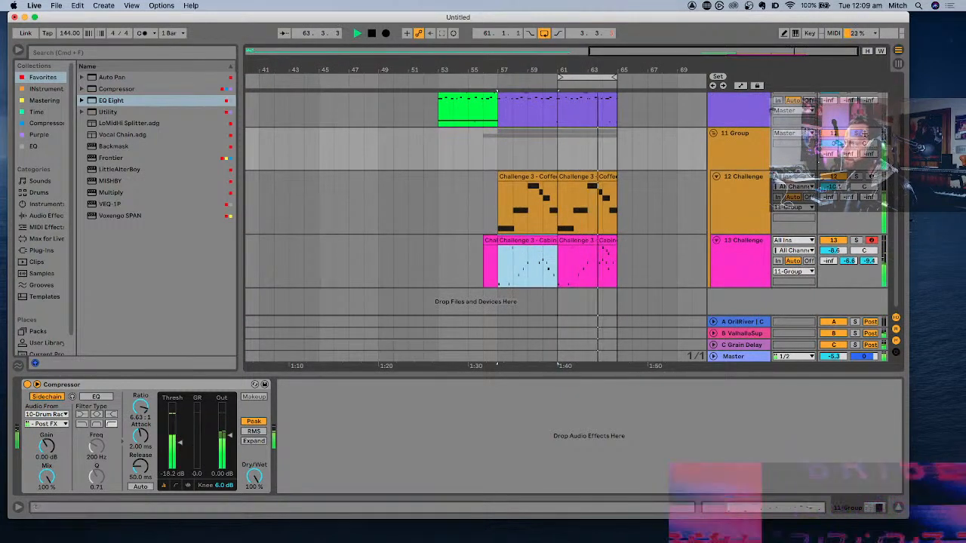
click(833, 187)
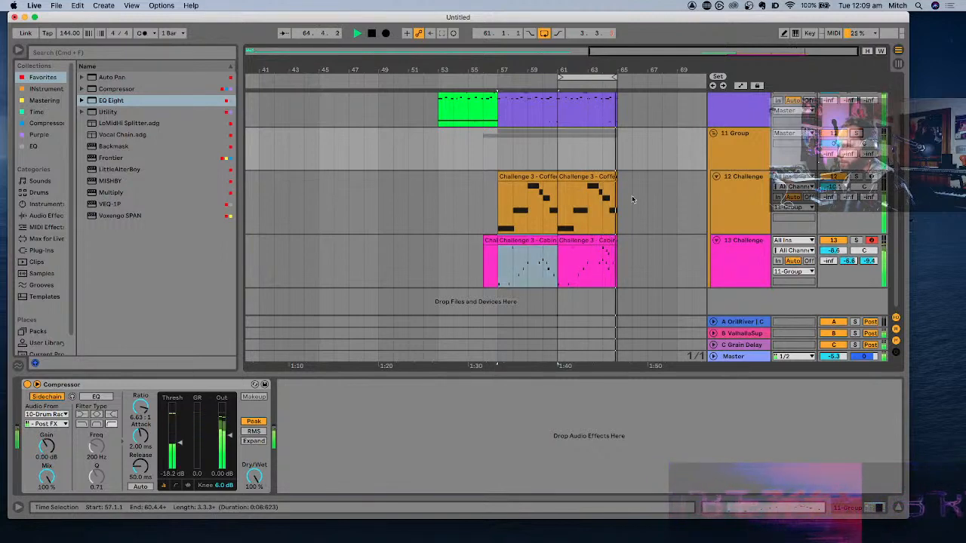
scroll(631, 196, up, 2)
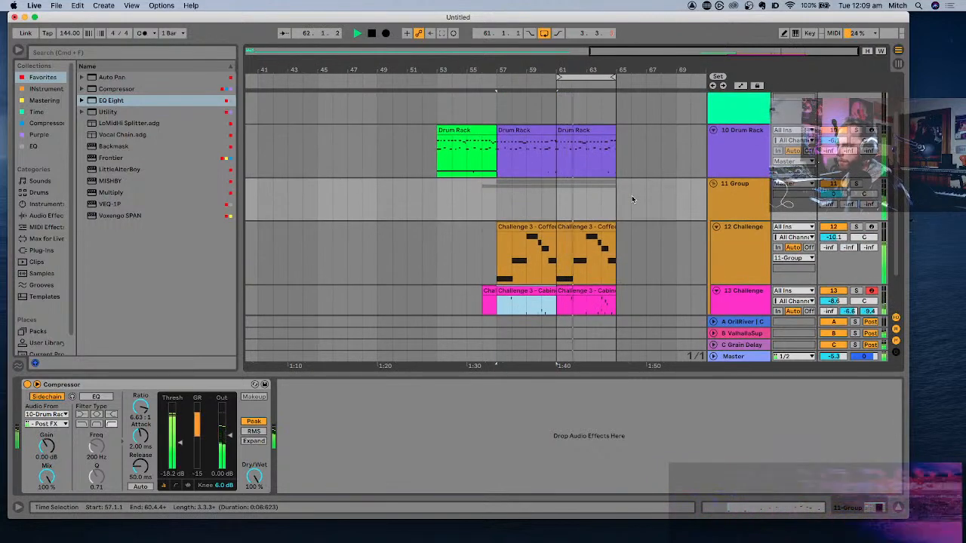
key(space)
- Show the 10 Drum Rack devices, play the loop and check the Multi pad's part in it
click(588, 131)
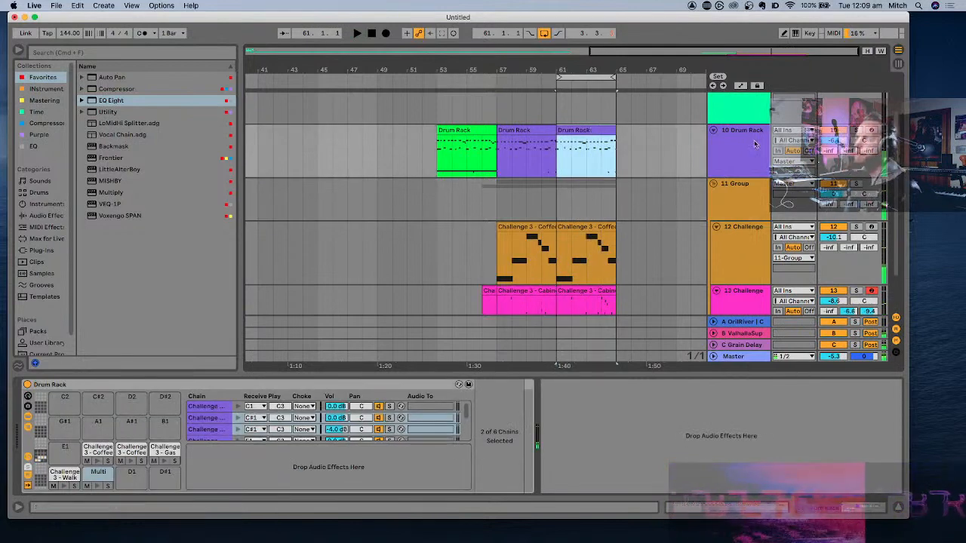
click(740, 147)
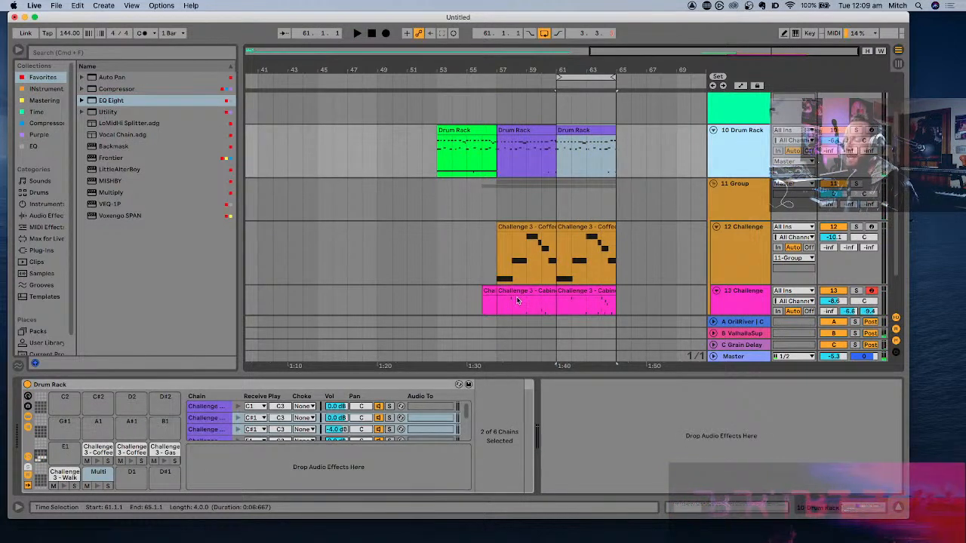
key(space)
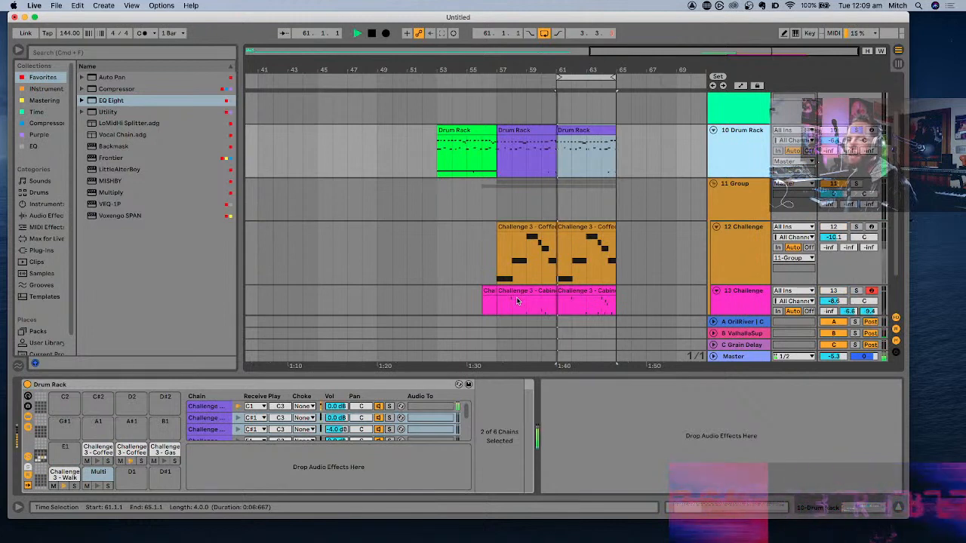
click(98, 486)
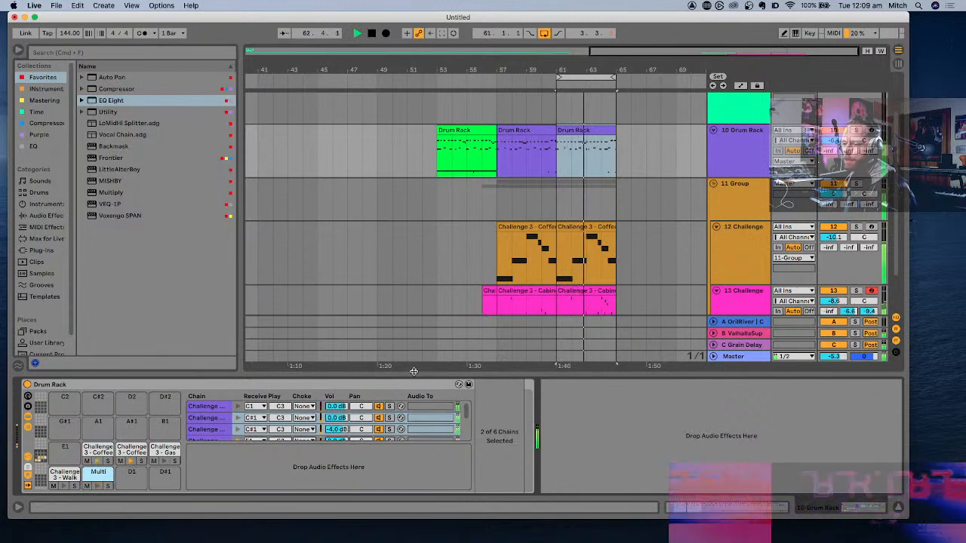
key(space)
key(space)
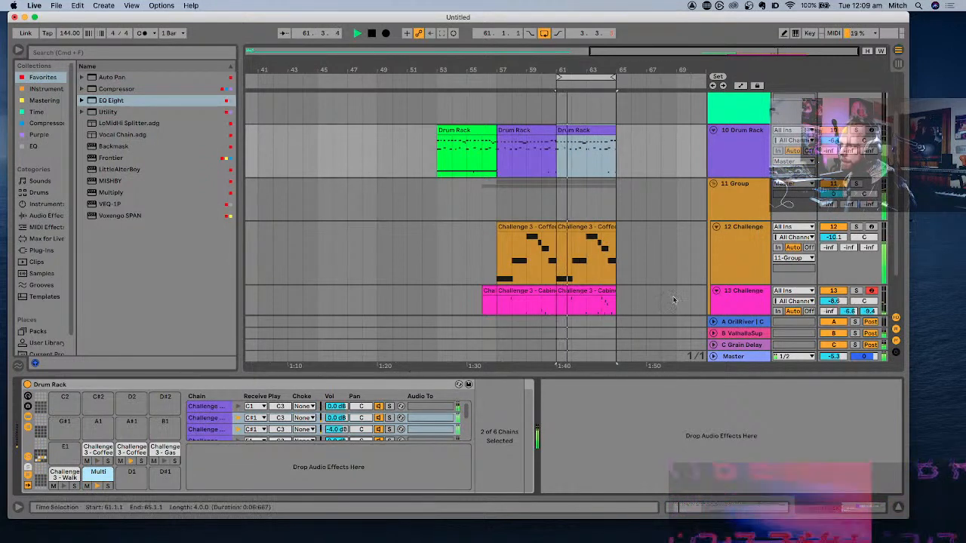
- Duplicate the sidechained Compressor on 11 Group and look through the copy's sidechain input choices
click(756, 205)
key(space)
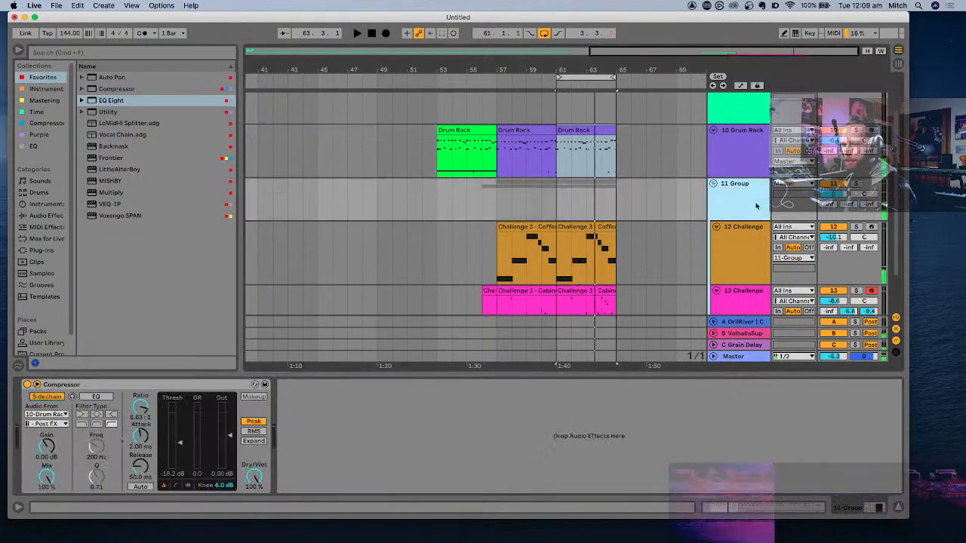
click(102, 388)
key(super+d)
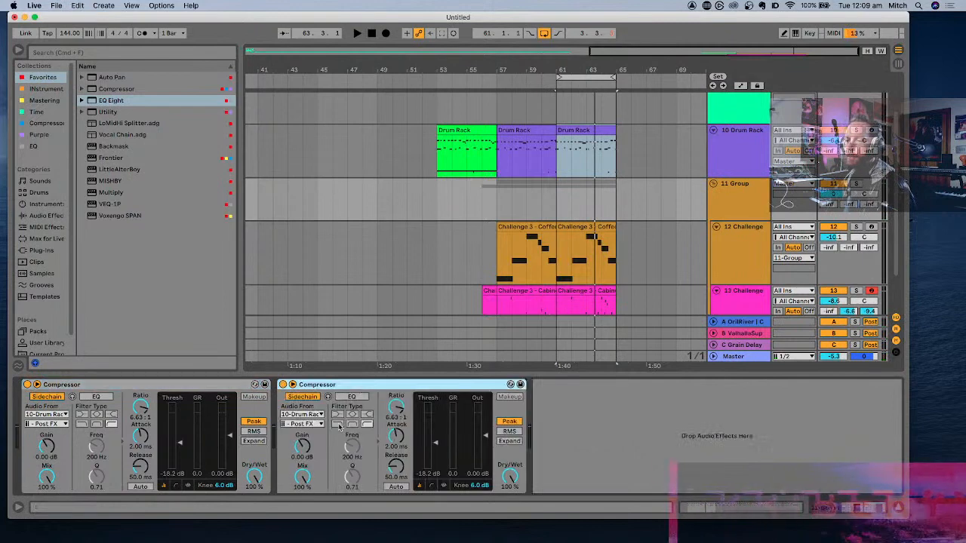
click(302, 414)
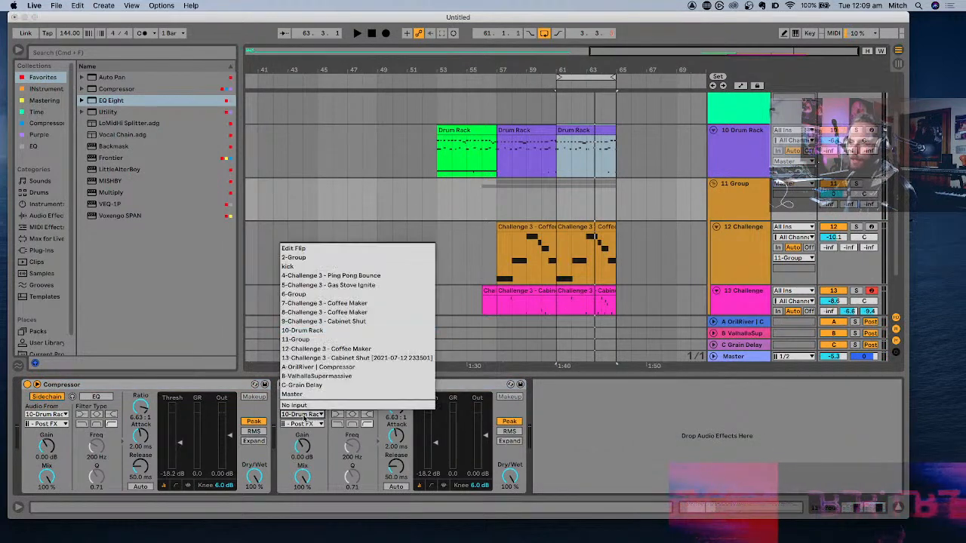
click(302, 414)
click(302, 424)
click(303, 427)
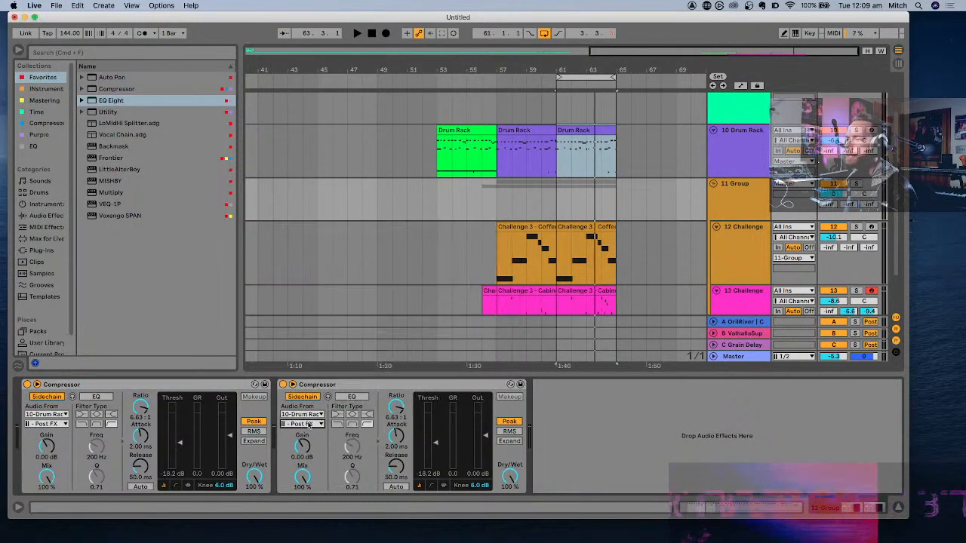
- Check the Multi pad in 10 Drum Rack and try the Coffee Maker pad, Pre FX, as the second Compressor's sidechain input
click(741, 253)
click(747, 163)
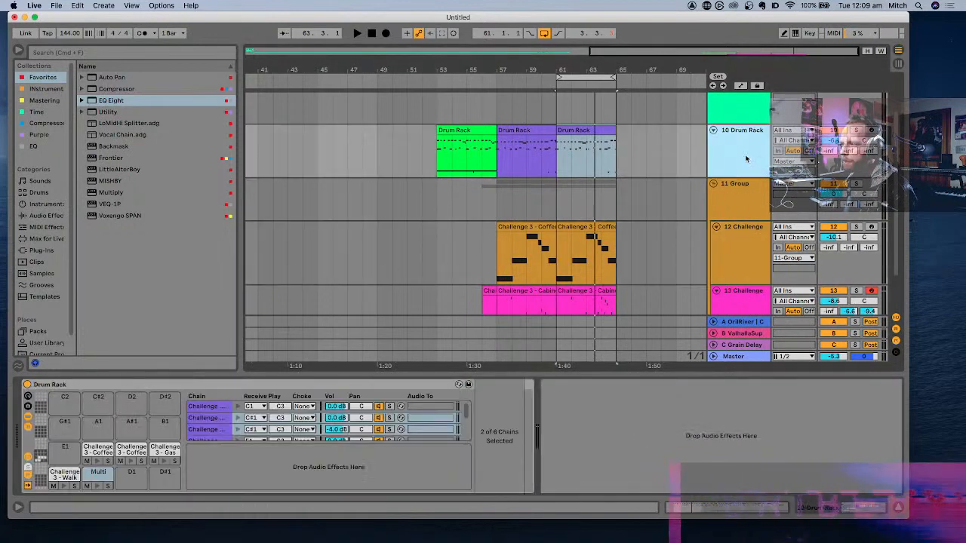
click(94, 472)
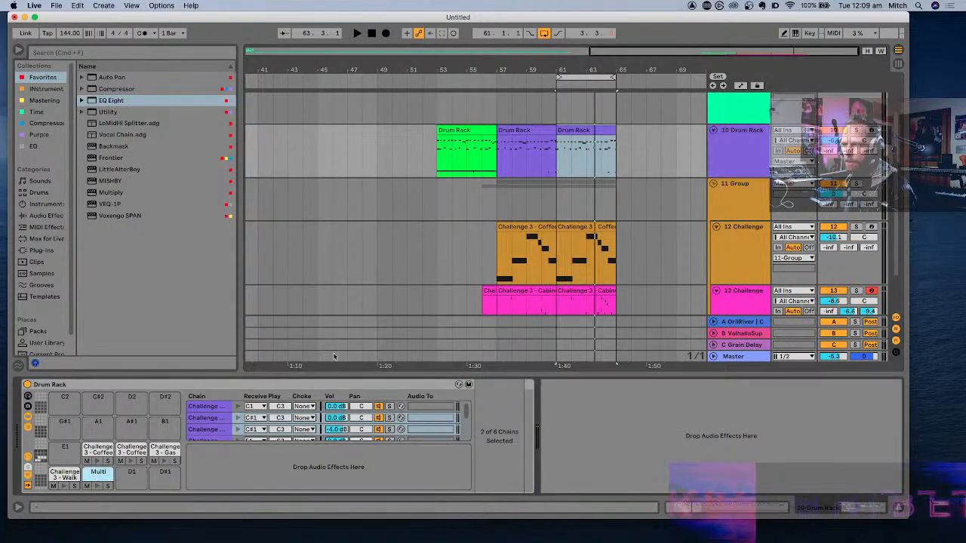
click(737, 262)
click(724, 205)
click(304, 424)
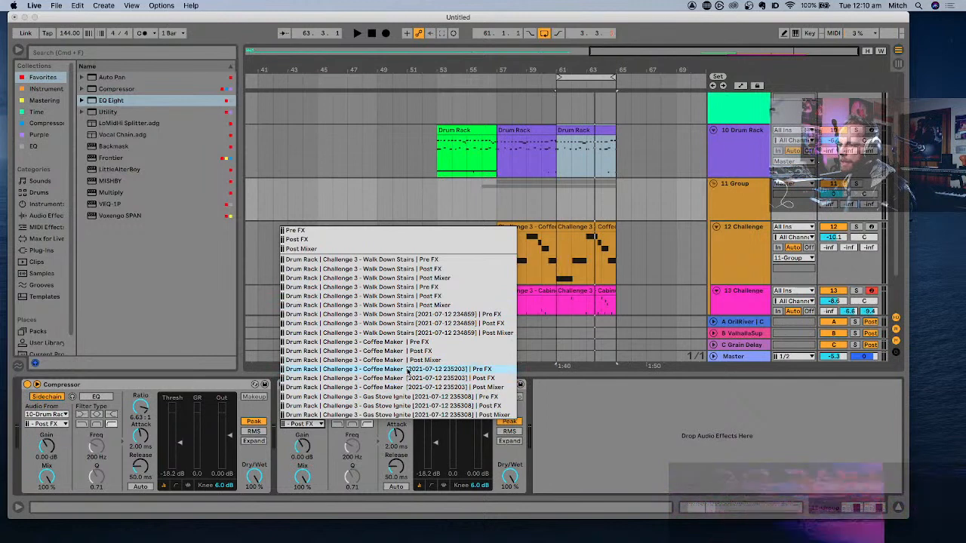
click(405, 346)
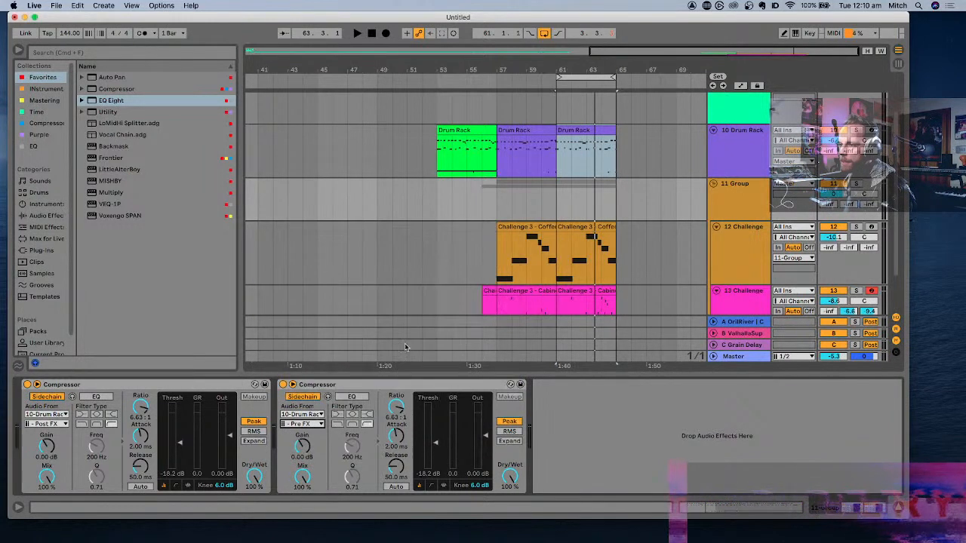
key(space)
key(space)
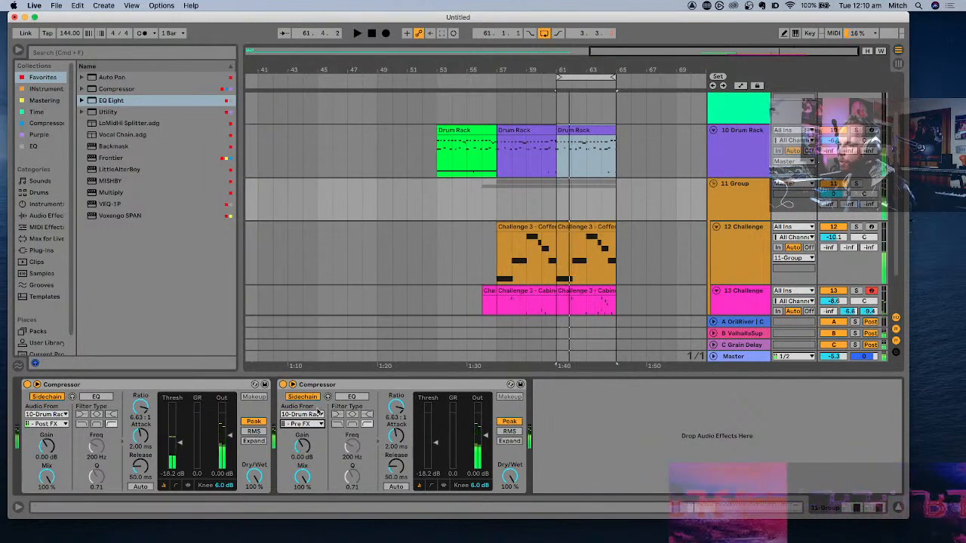
- Try the Gas Stove Ignite pad, Pre FX, as the second Compressor's sidechain input during playback
click(306, 415)
click(307, 415)
click(303, 424)
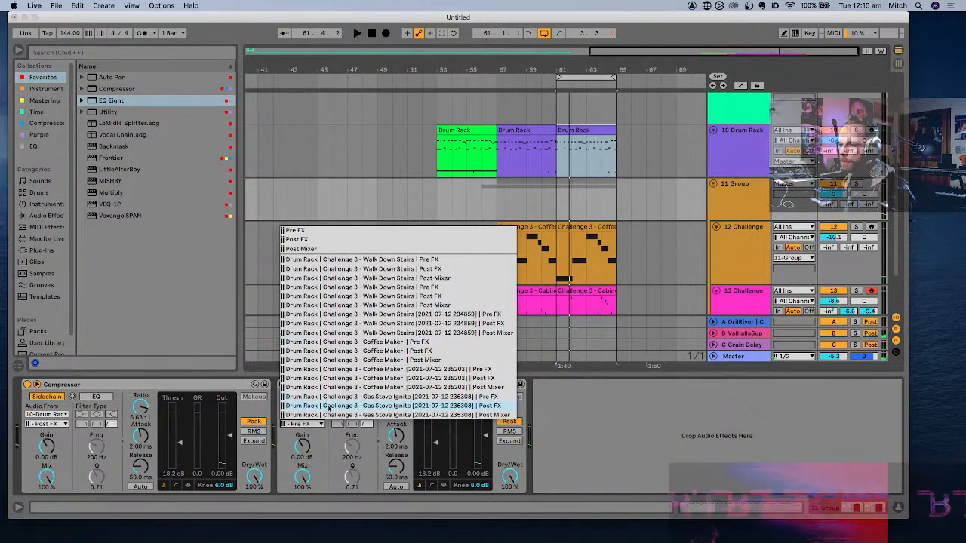
click(356, 397)
key(space)
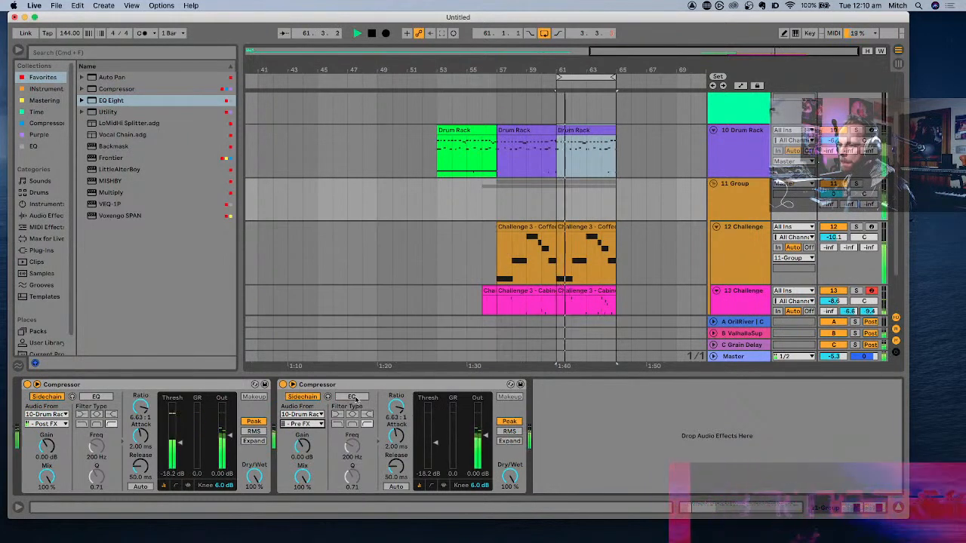
key(space)
- Set the second Compressor's sidechain input to the second Walk Down Stairs pad, Post FX
click(307, 424)
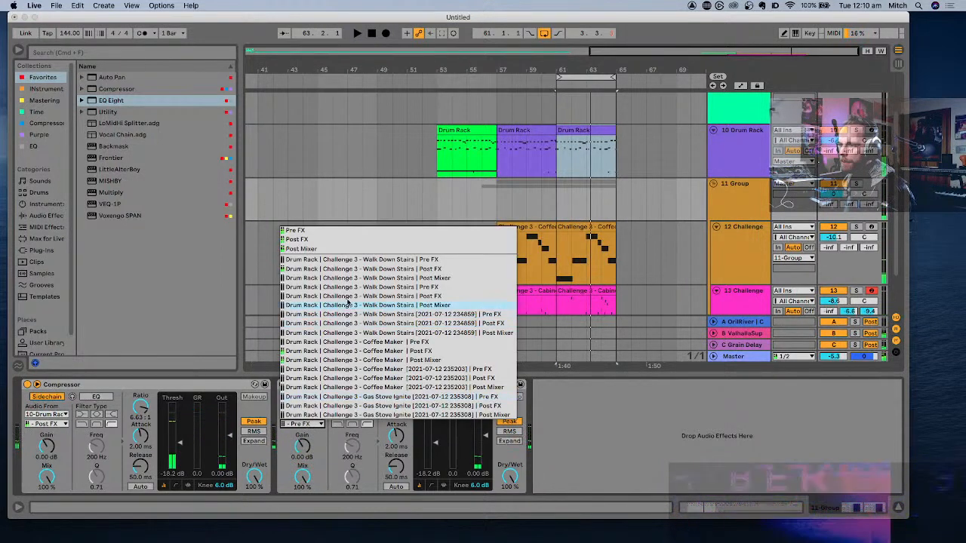
click(323, 451)
key(space)
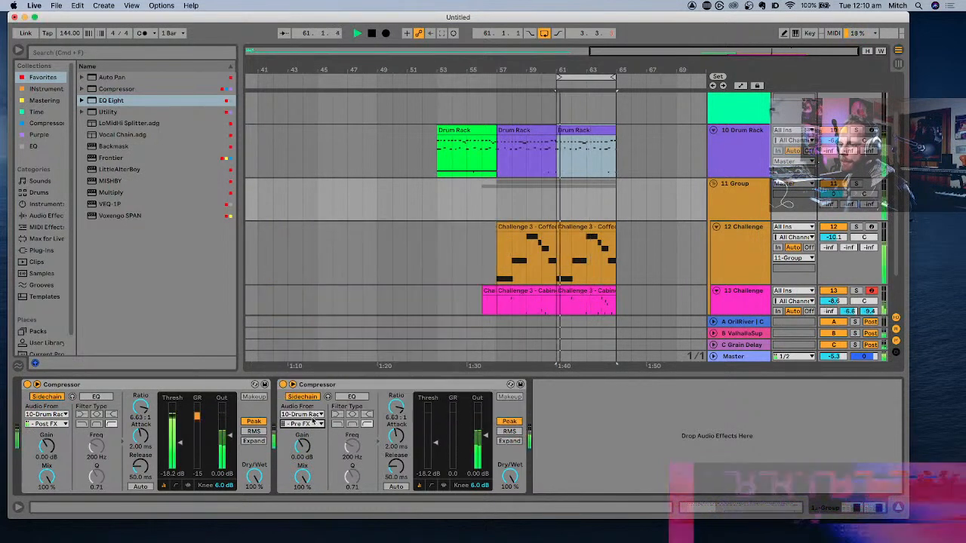
click(301, 414)
click(314, 416)
click(306, 424)
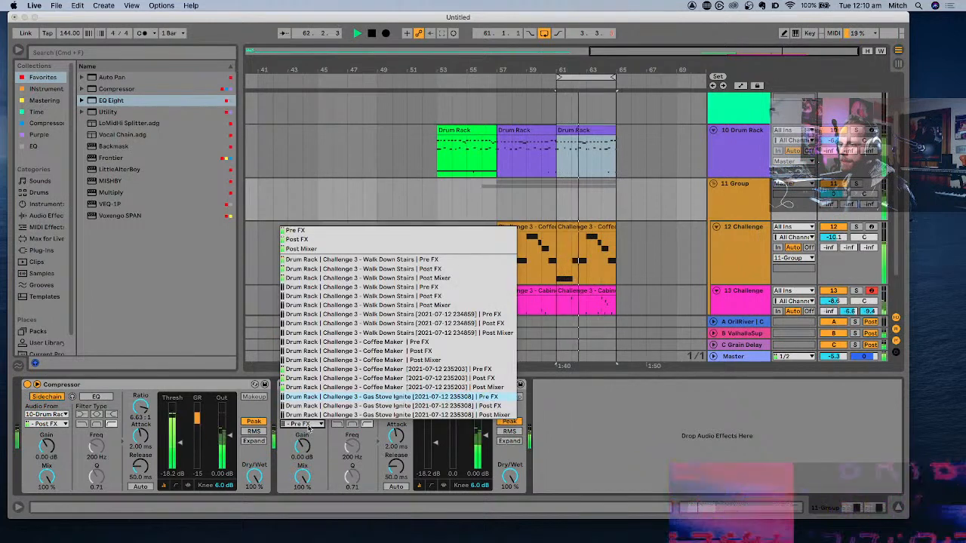
click(313, 297)
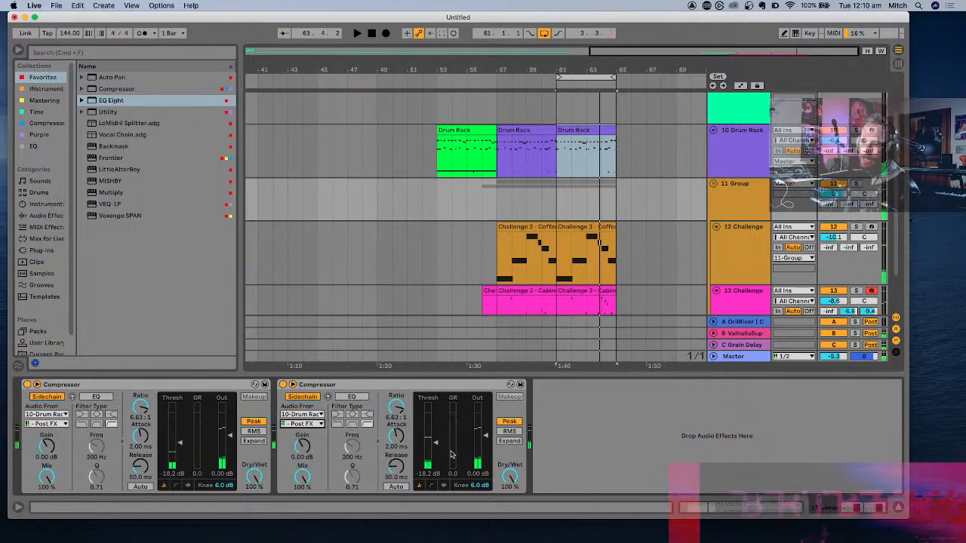
- Add LoMidHi Splitter between the two Compressors on 11 Group and move the second Compressor into its Mid chain after EQ Three
double_click(112, 123)
click(602, 396)
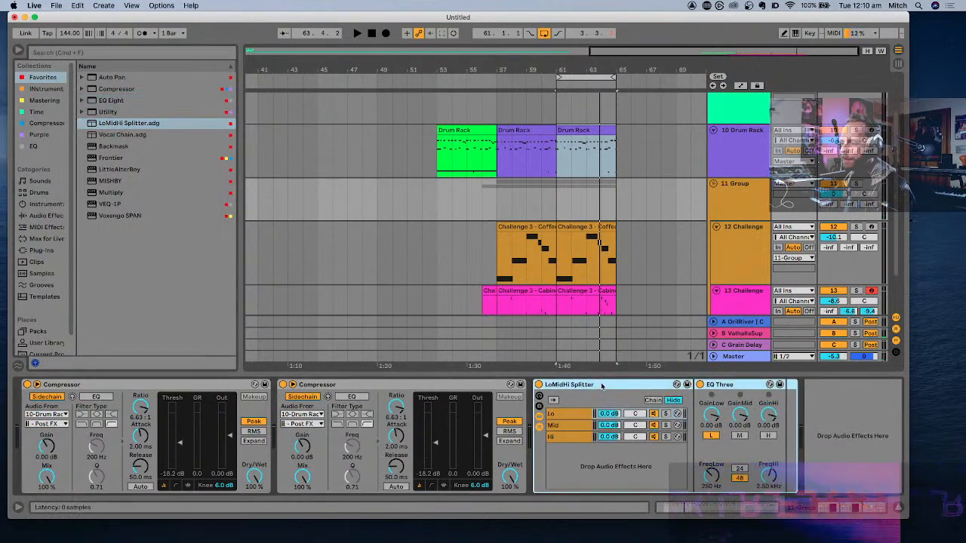
drag(299, 396, 298, 400)
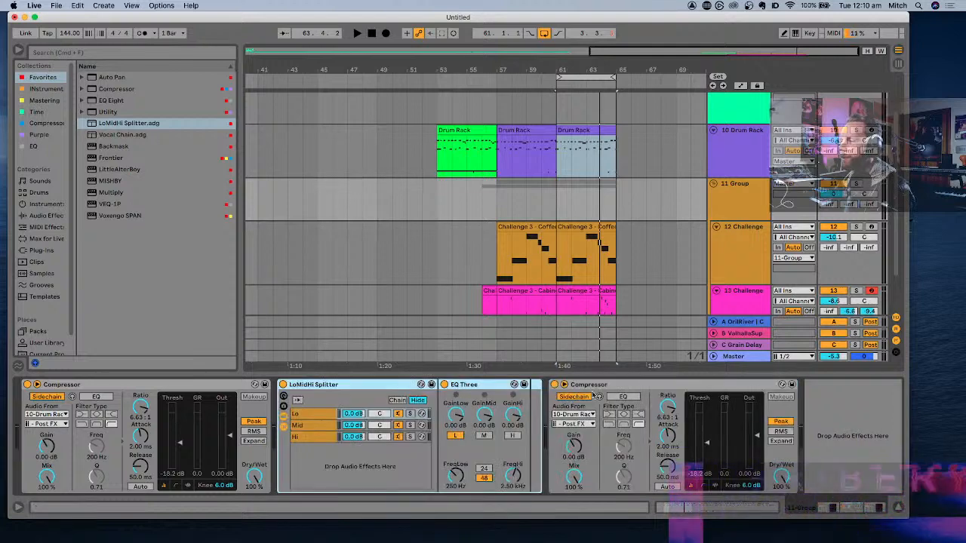
click(324, 427)
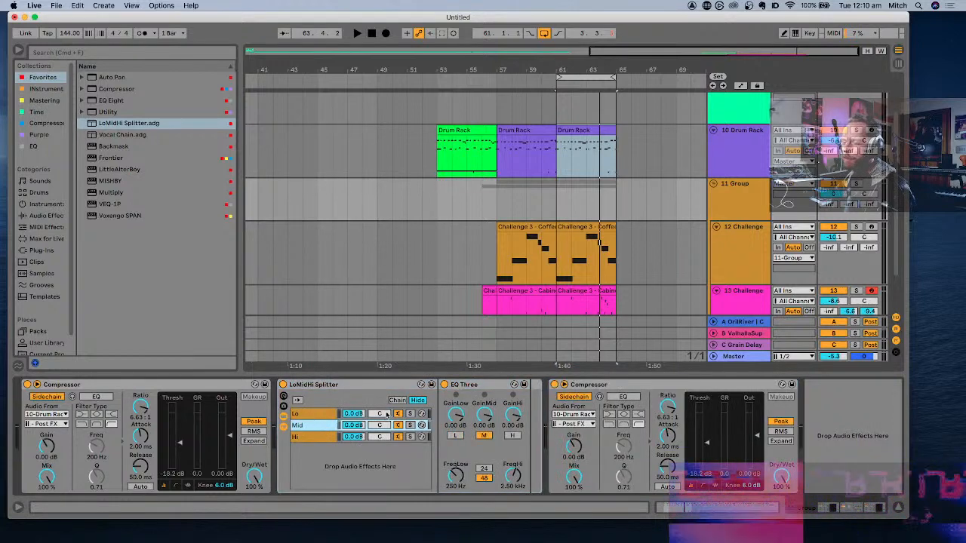
click(618, 385)
drag(533, 426, 528, 424)
- Set the Mid chain Compressor's ratio to 12.6:1 and threshold to -26.3 dB while auditioning the loop
key(space)
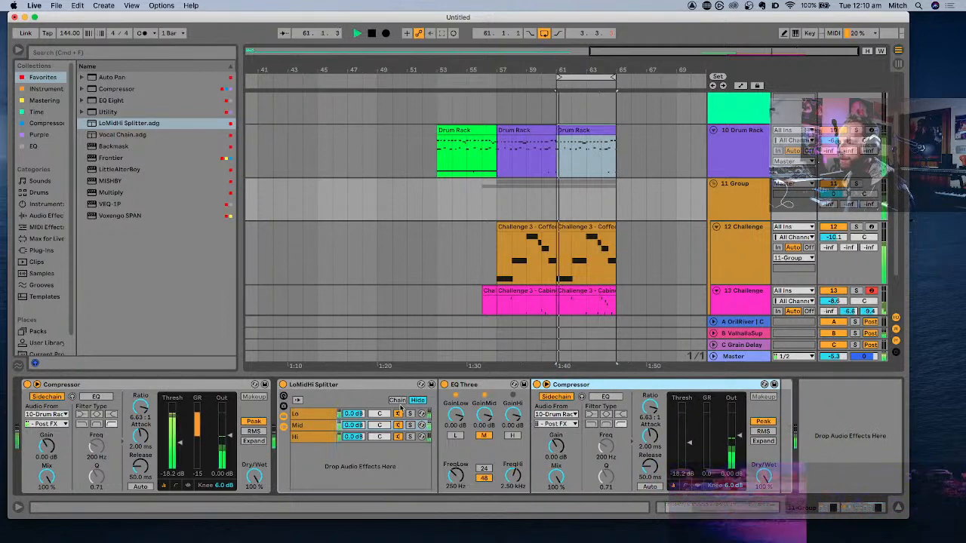
drag(650, 408, 650, 399)
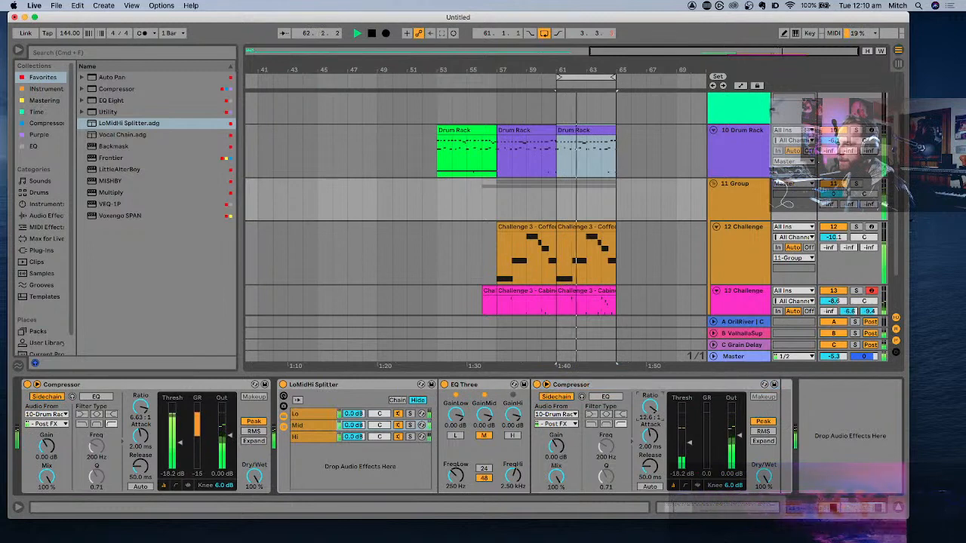
key(space)
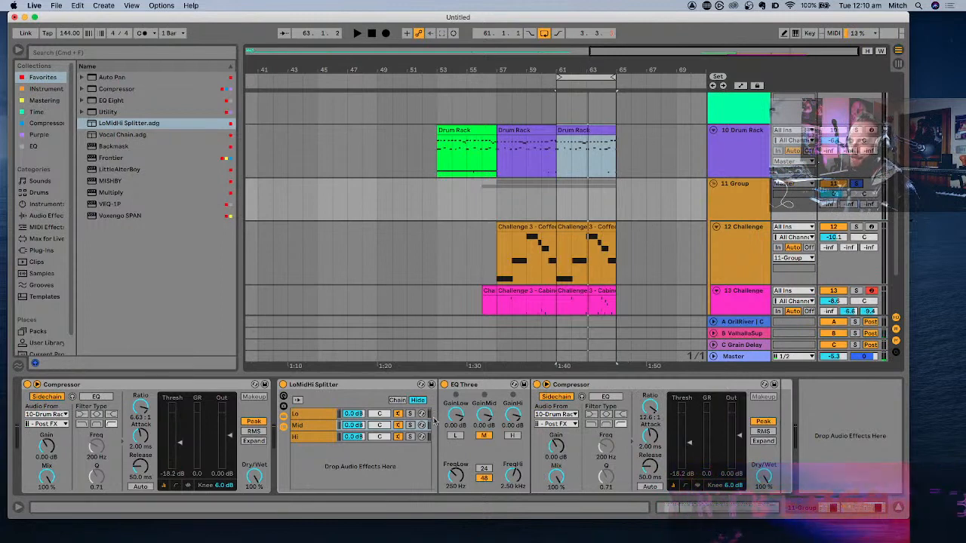
key(space)
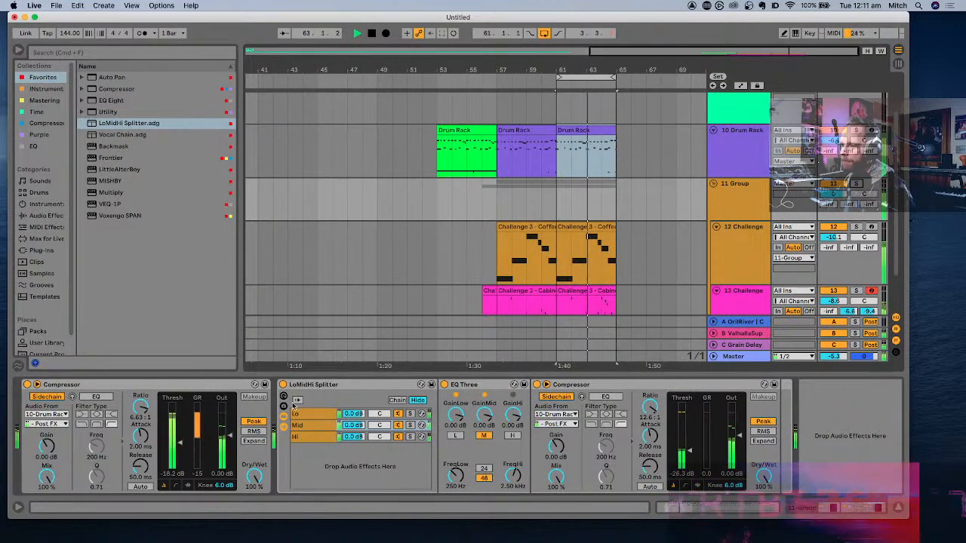
scroll(493, 281, down, 1)
scroll(493, 280, down, 1)
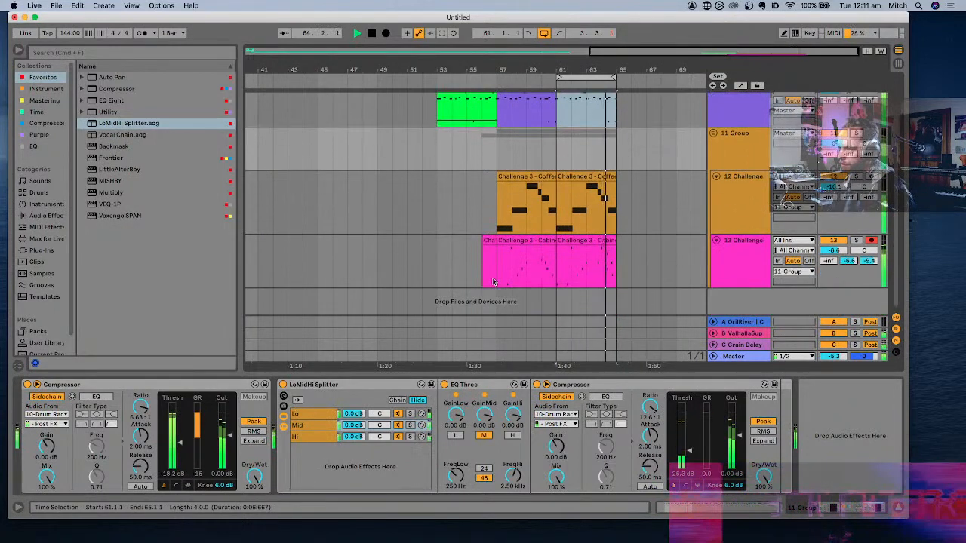
scroll(493, 281, down, 1)
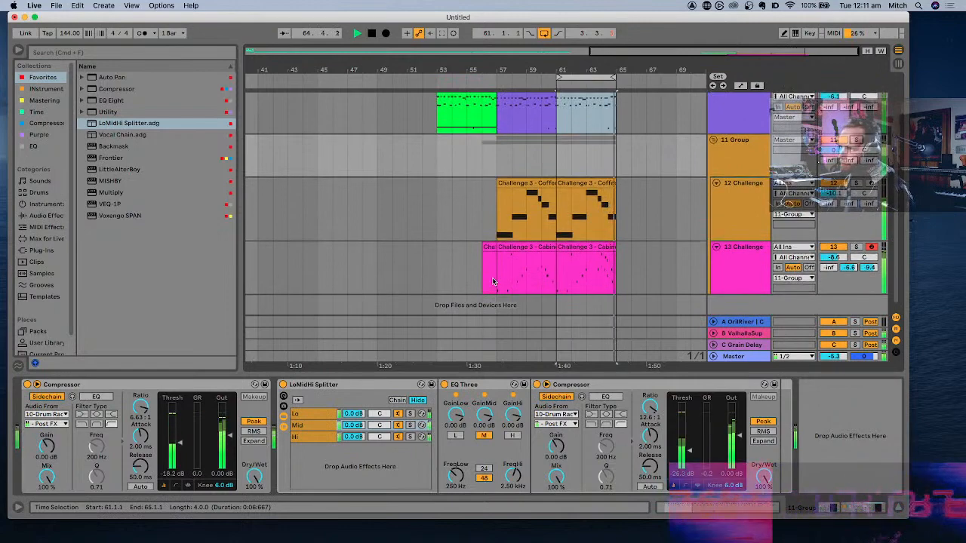
- Move the Coffee Maker clip on 12 Challenge from bar 57 to bar 53, beneath the green Drum Rack clip
click(518, 249)
scroll(481, 162, up, 2)
click(462, 128)
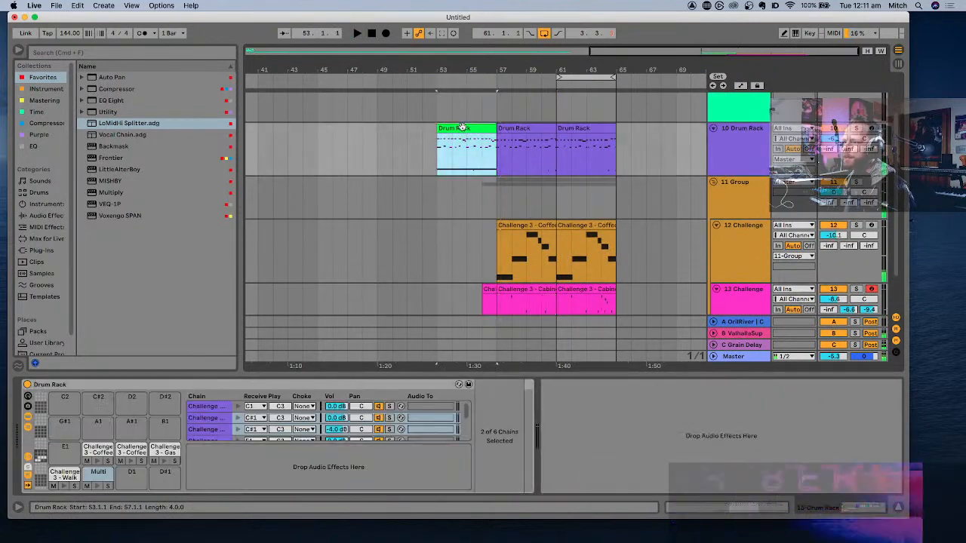
click(517, 225)
drag(517, 225, 459, 228)
- Open the moved Coffee Maker clip, audition it and shift the A3 note earlier to start at 3.4.1
double_click(459, 231)
key(space)
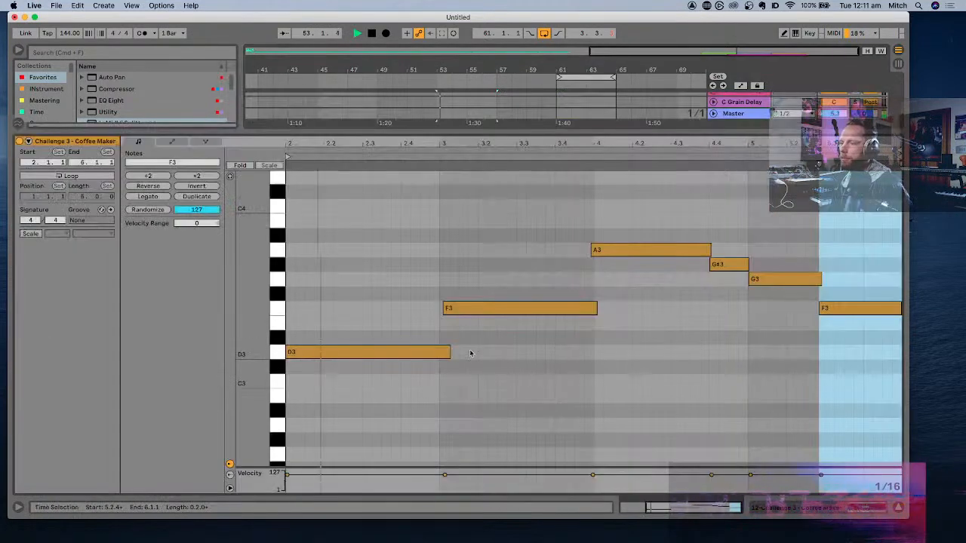
key(minus)
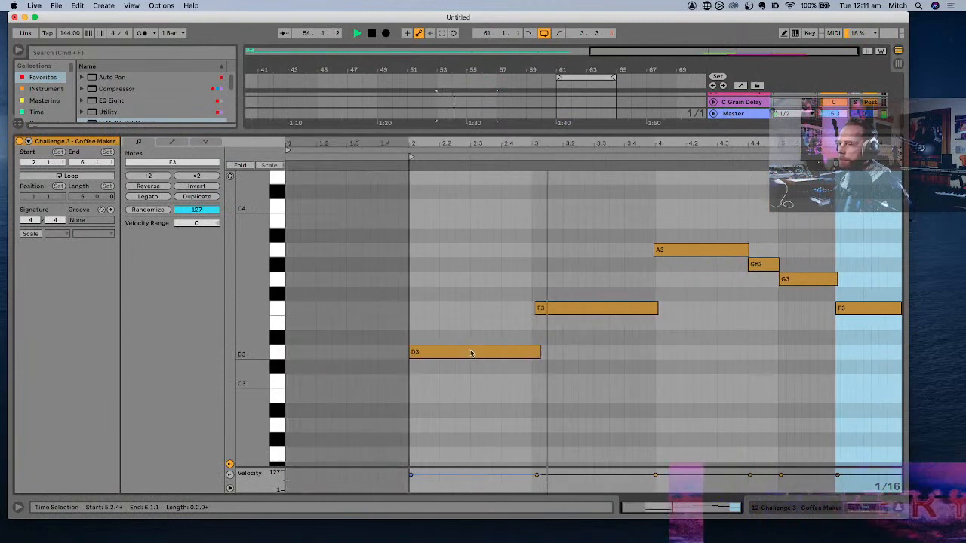
key(space)
click(573, 310)
click(699, 249)
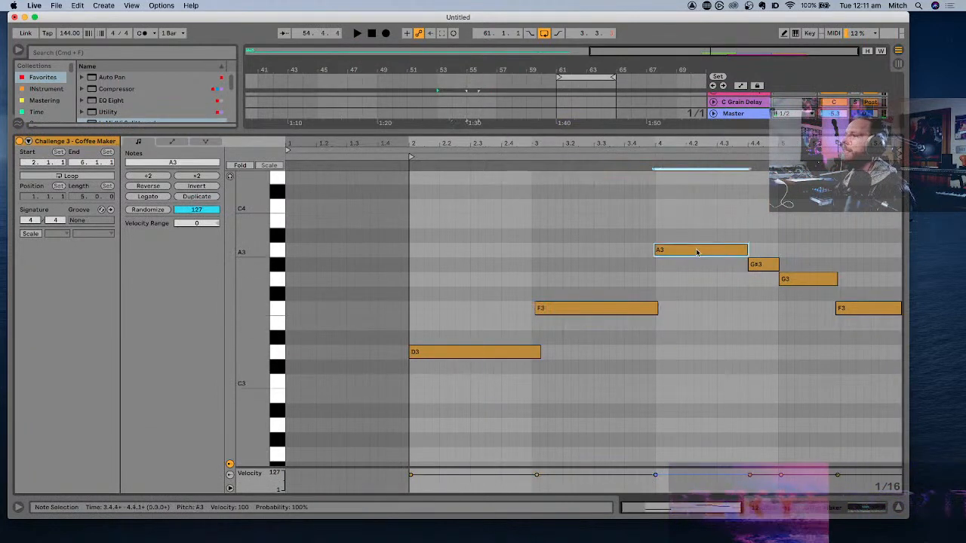
drag(696, 251, 669, 252)
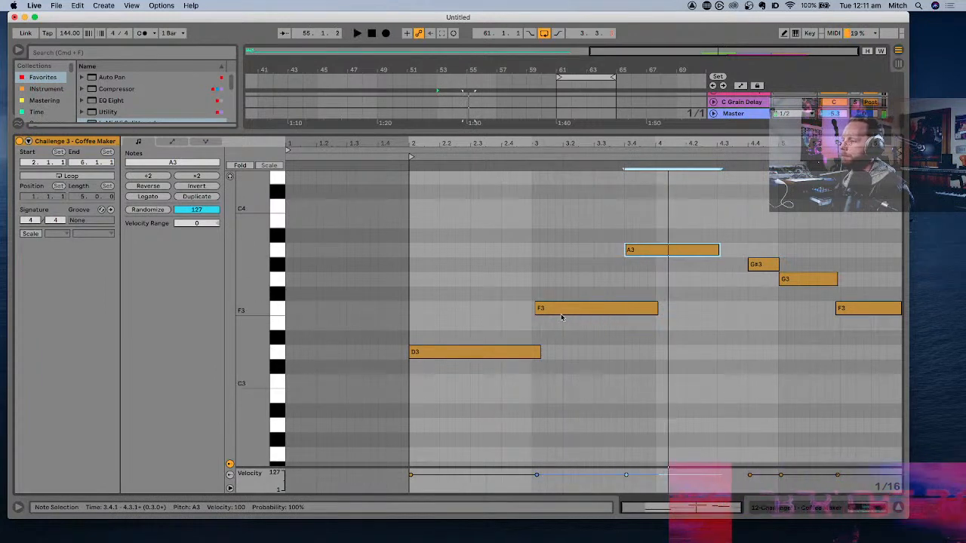
- Replace the closing G#3, G3 and F3 notes with a copy of D3 starting at 4.1.1 and extended to 5.4.4
drag(515, 354, 767, 361)
drag(864, 326, 745, 255)
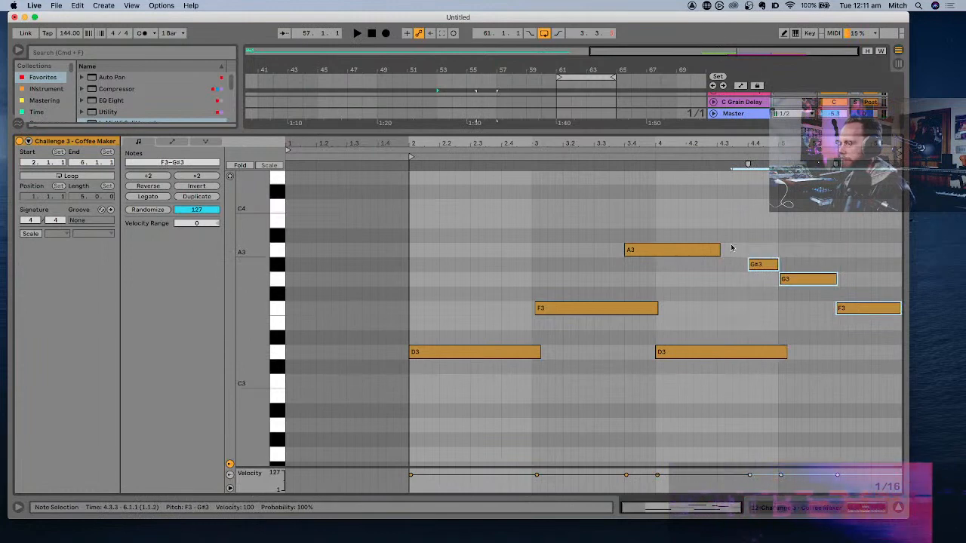
key(Delete)
click(731, 248)
scroll(784, 330, down, 1)
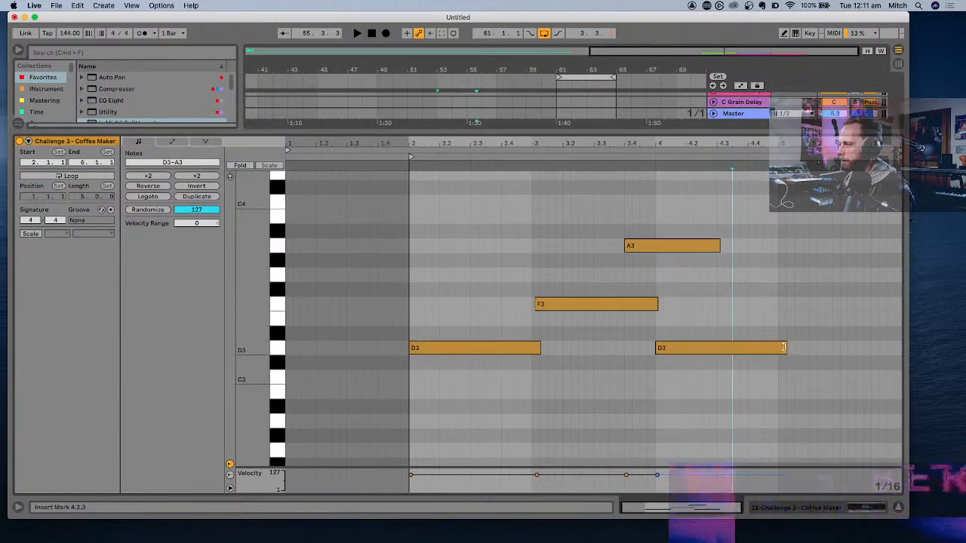
drag(783, 347, 895, 348)
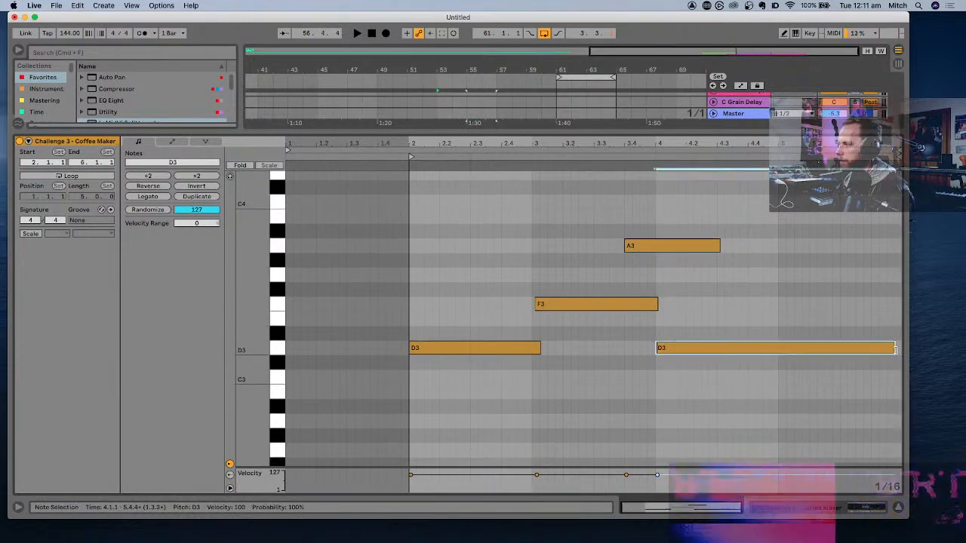
- Audition the edited notes and copy the Coffee Maker clip from bar 61 into the gap at bar 57
key(space)
click(898, 507)
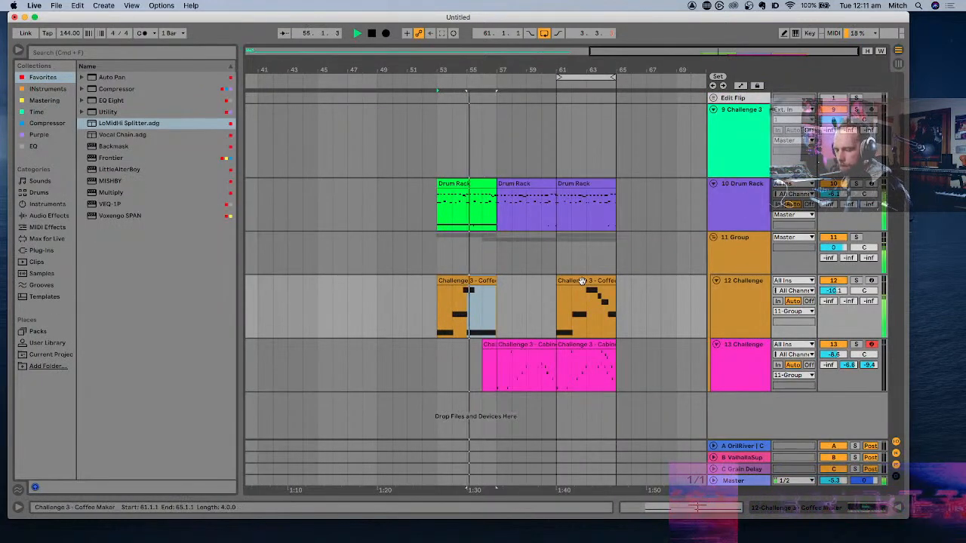
drag(582, 281, 520, 281)
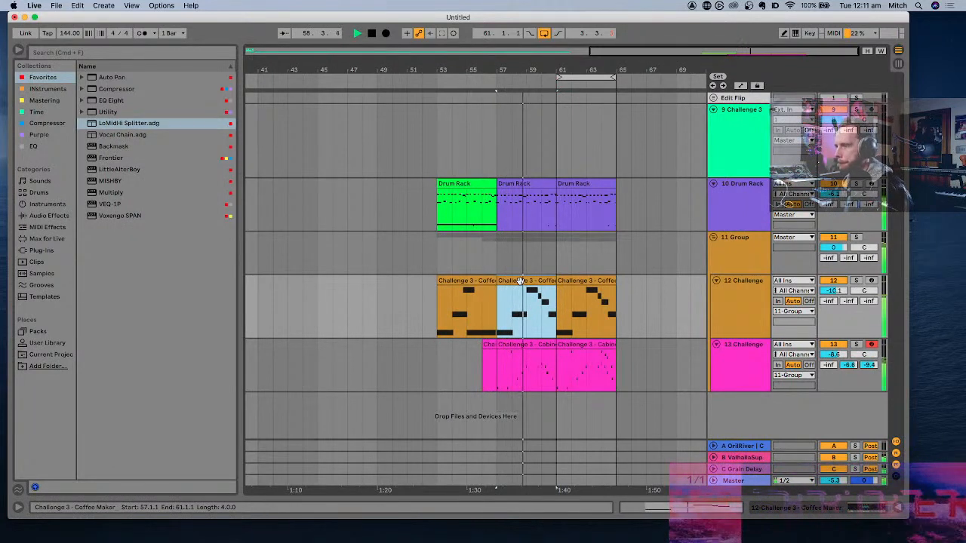
- Set 13 Challenge's sends to -9.7 dB for B and -19.7 dB for C, and record a new Cabinet Shut part from bar 53
click(436, 351)
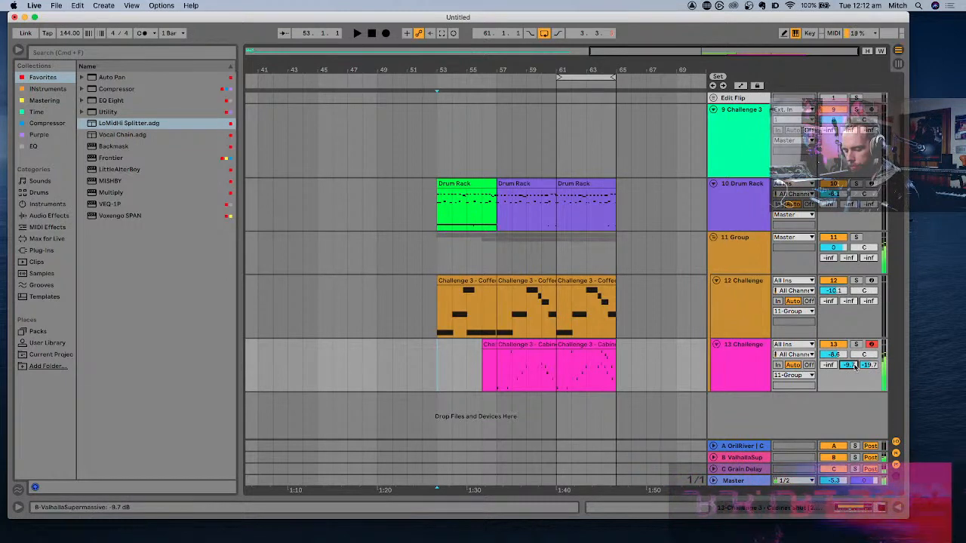
key(space)
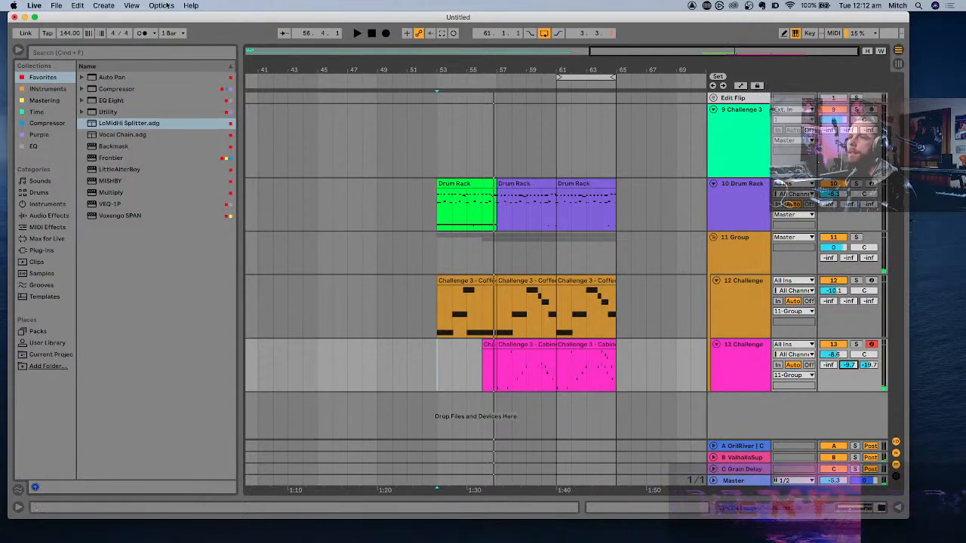
click(155, 33)
click(200, 57)
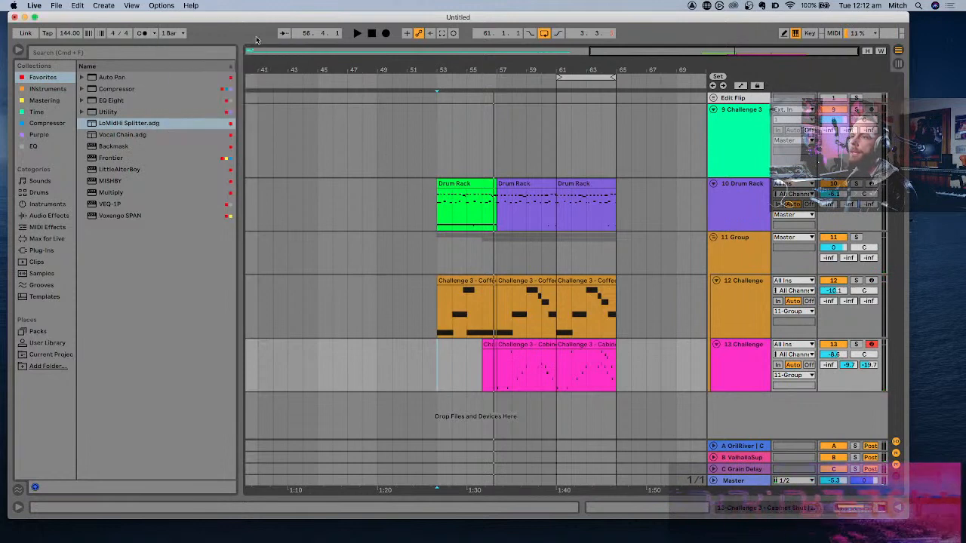
click(386, 34)
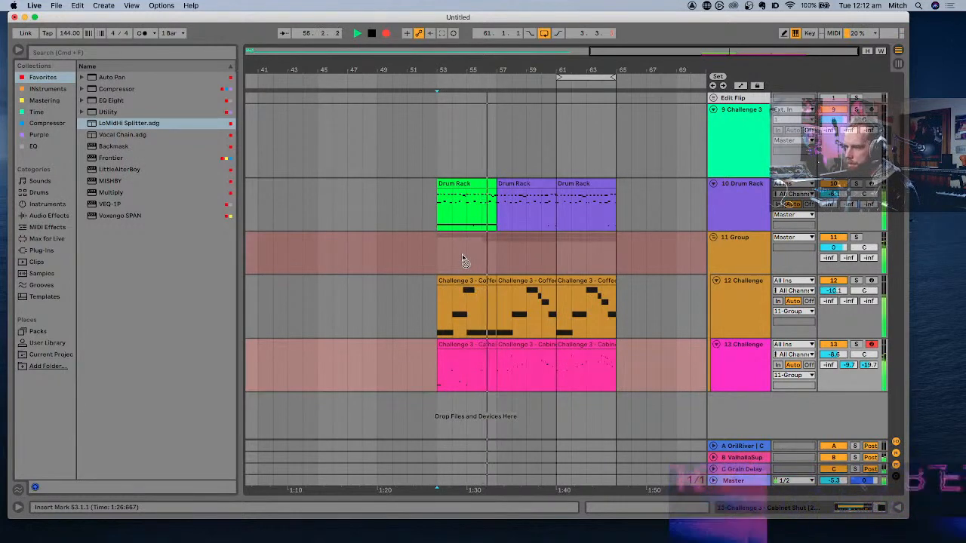
key(space)
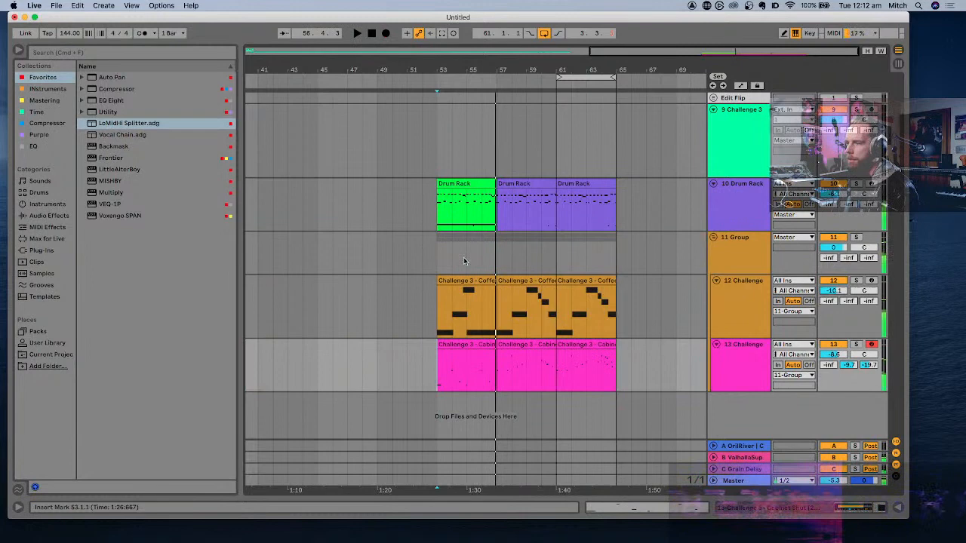
- Extend the newly recorded Cabinet Shut clip so that it ends at bar 57
click(469, 345)
key(z)
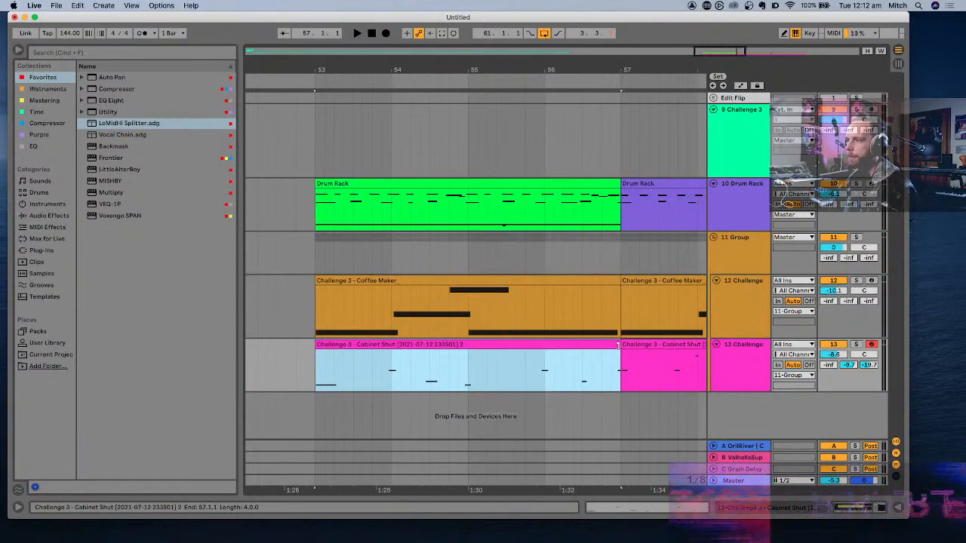
right_click(617, 346)
click(577, 329)
key(x)
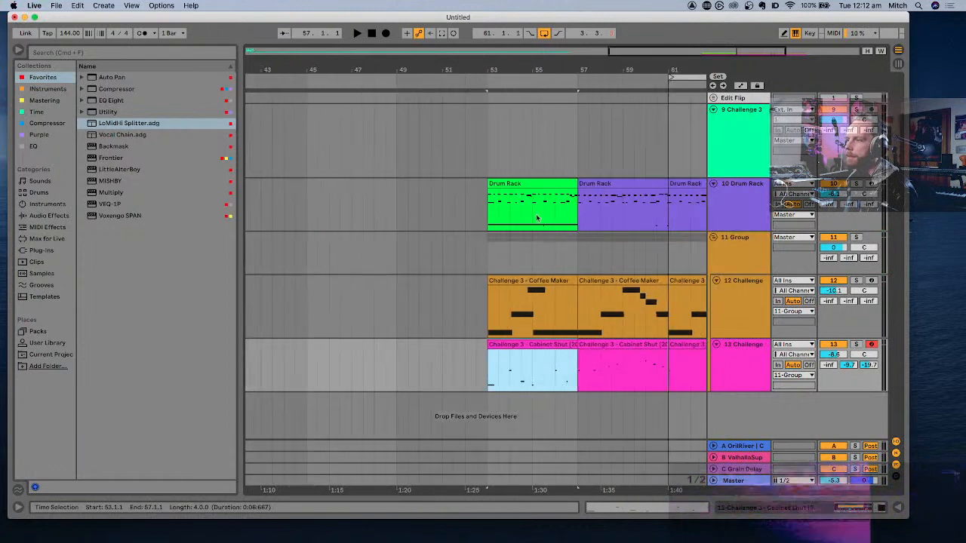
- Duplicate the bar 53 to 57 clips on the drum, Coffee Maker and Cabinet Shut tracks to bar 49 and audition them
shift+click(523, 184)
click(396, 191)
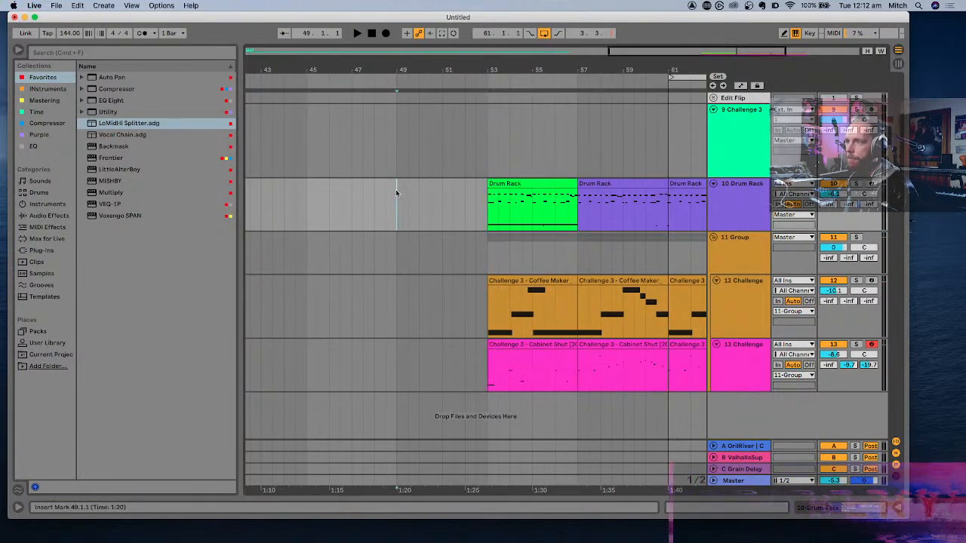
key(super+v)
key(space)
key(x)
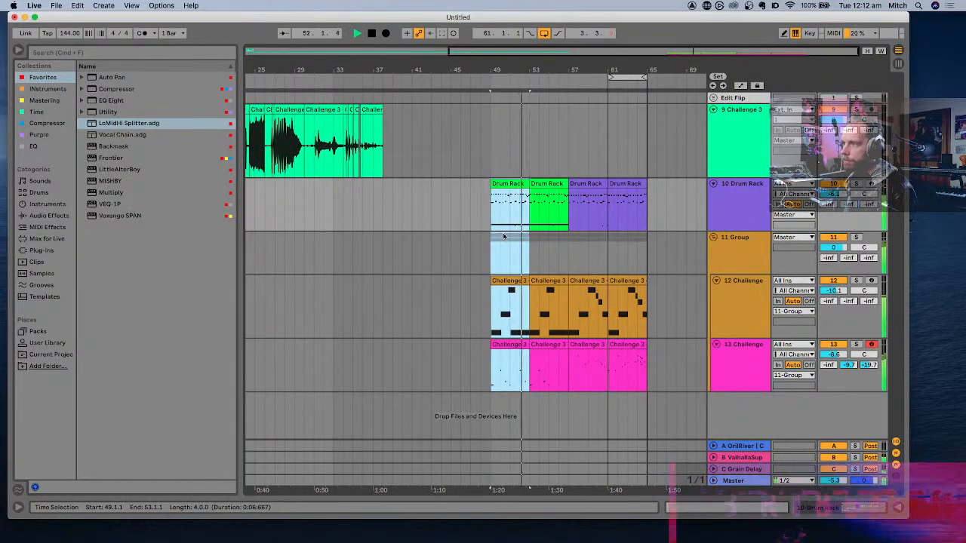
scroll(504, 236, up, 5)
key(space)
- Paste another copy of the four-bar section across the same tracks at bar 45 and play it
click(365, 199)
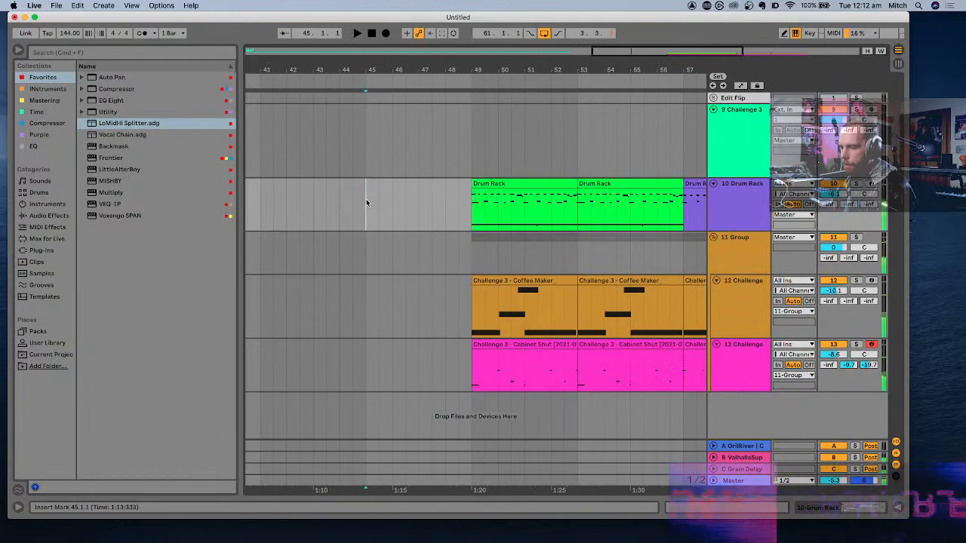
key(super+v)
scroll(513, 242, down, 5)
key(space)
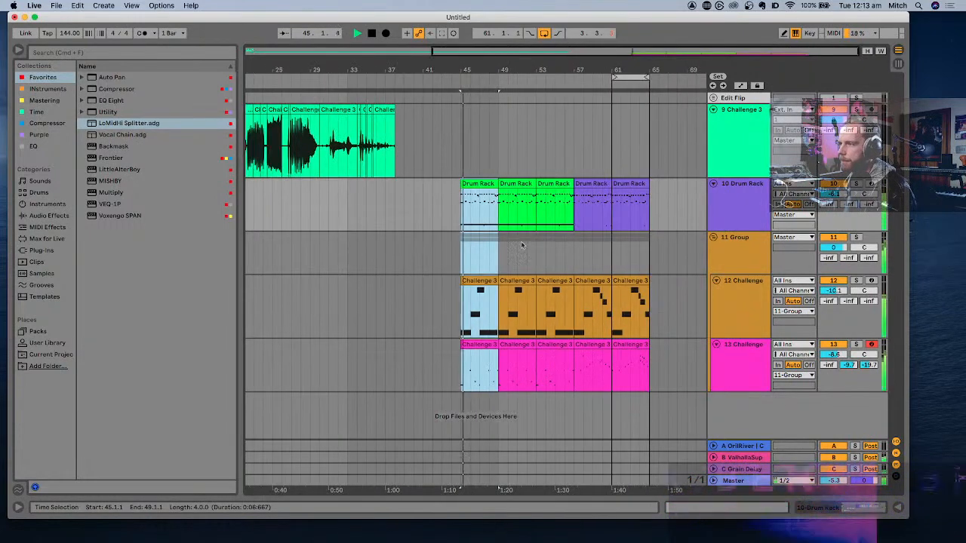
- Add EQ Eight to the 10 Drum Rack track and set band 1's Q to 1.70
click(485, 184)
click(744, 206)
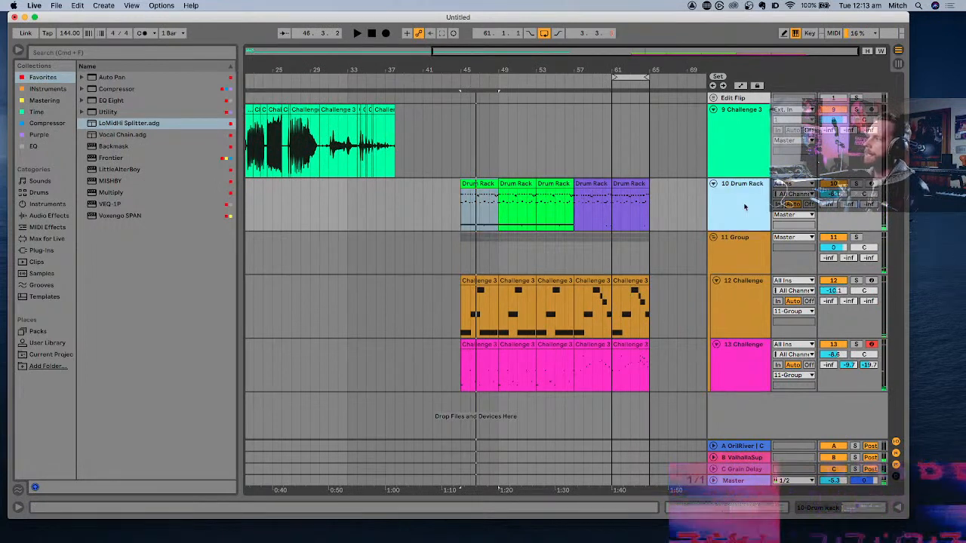
double_click(106, 101)
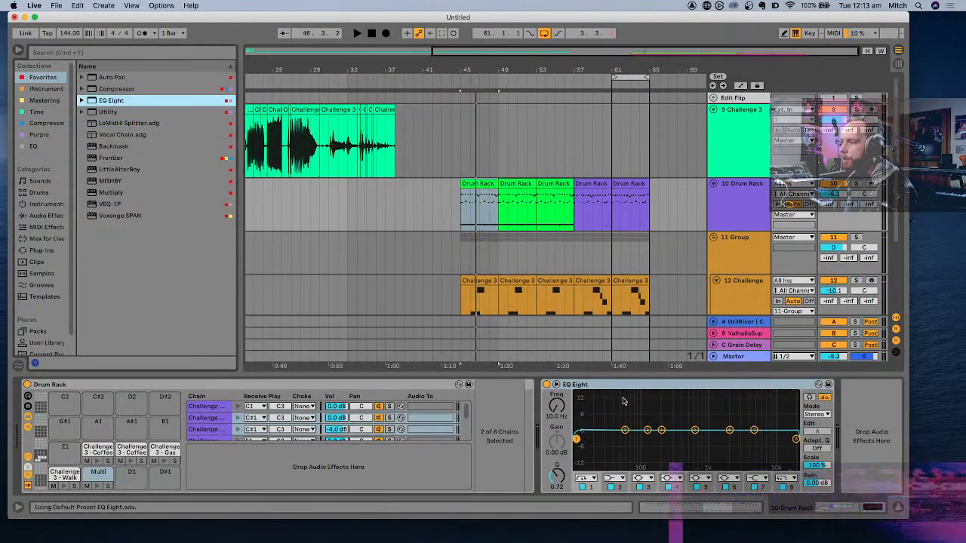
click(578, 439)
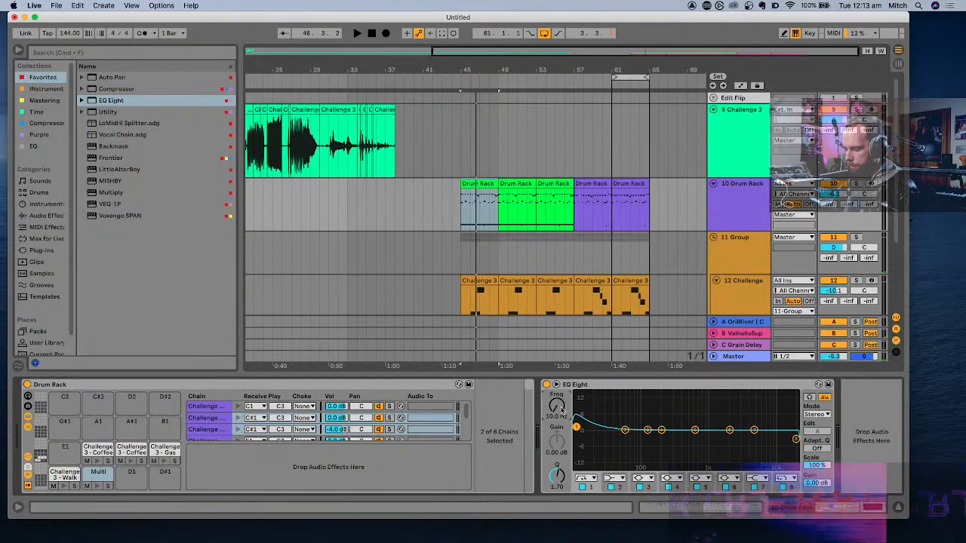
- Show the automation lanes and set EQ Eight's band 1 frequency to 1.41 kHz while auditioning from bar 45
key(a)
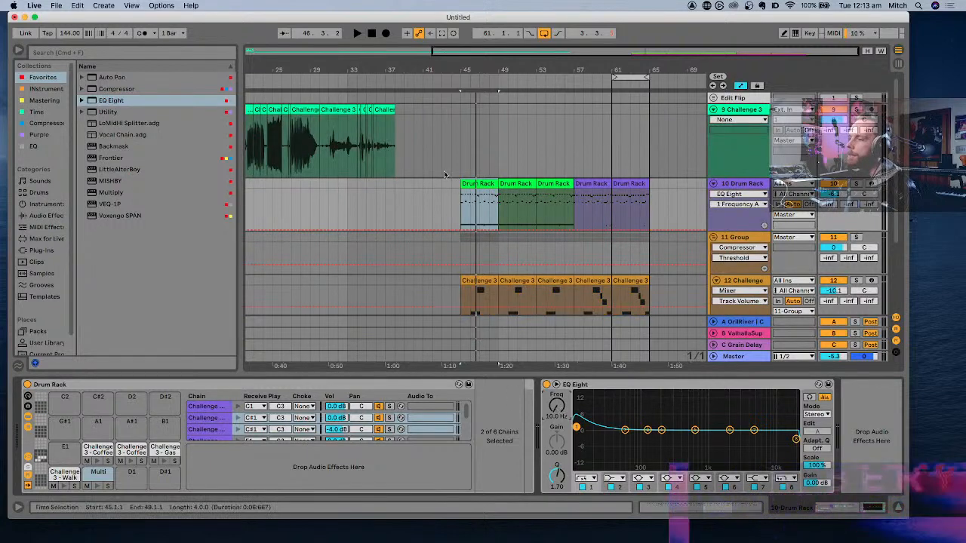
drag(555, 413, 556, 315)
key(space)
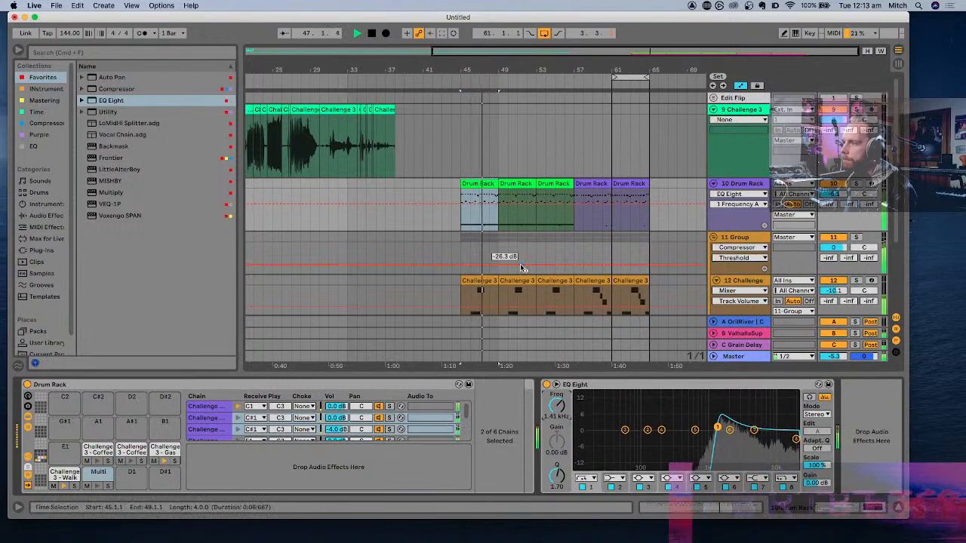
scroll(523, 269, up, 5)
key(space)
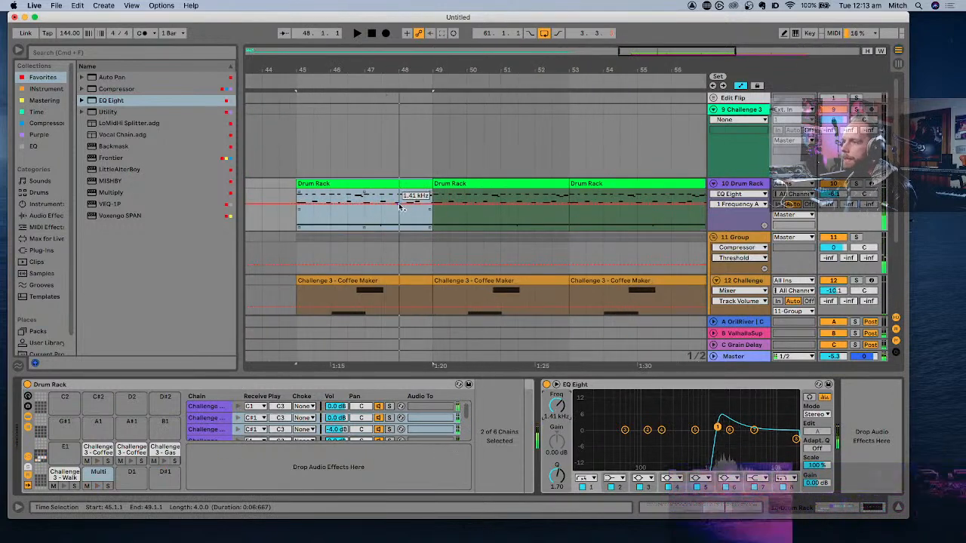
- Automate the drum EQ's band 1 frequency to hold 1.41 kHz until bar 48, then curve down to 10 Hz at bar 49
click(402, 208)
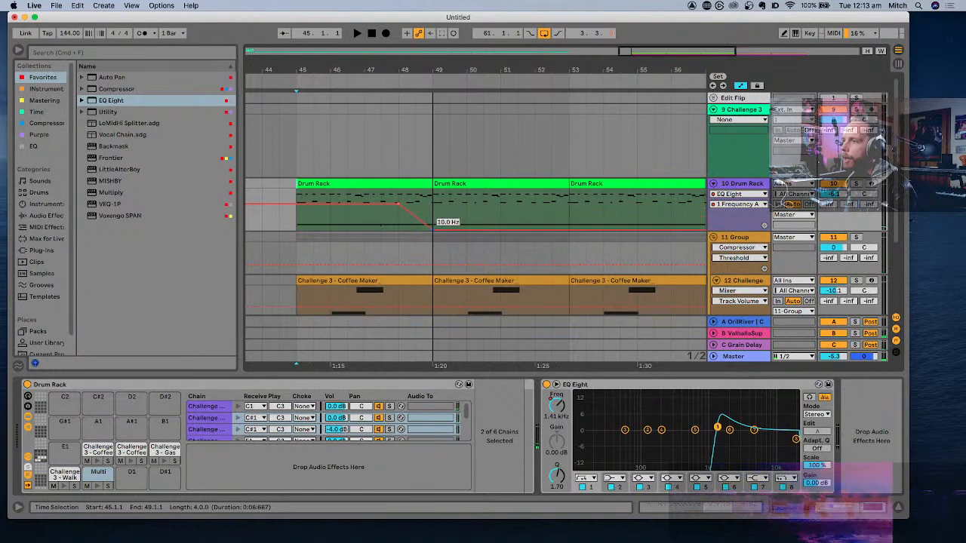
key(space)
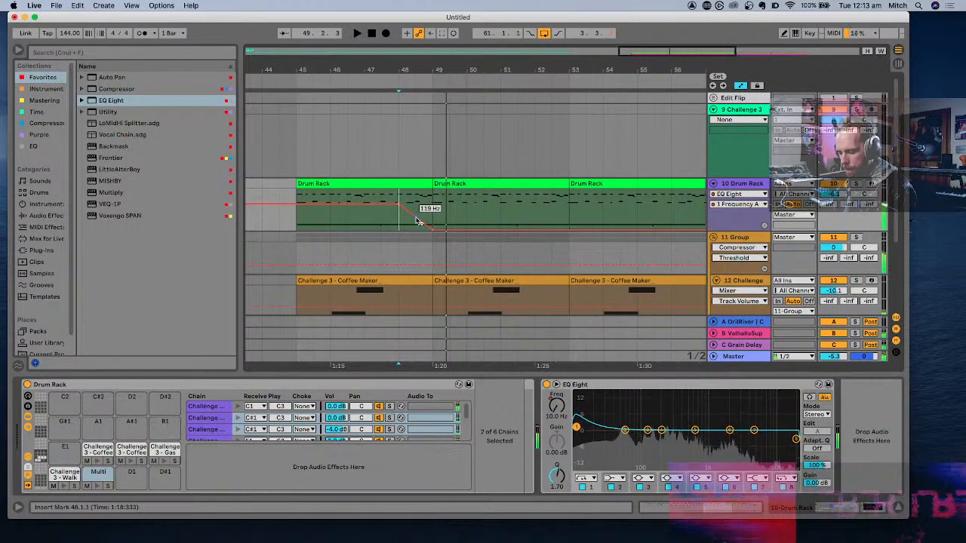
key(space)
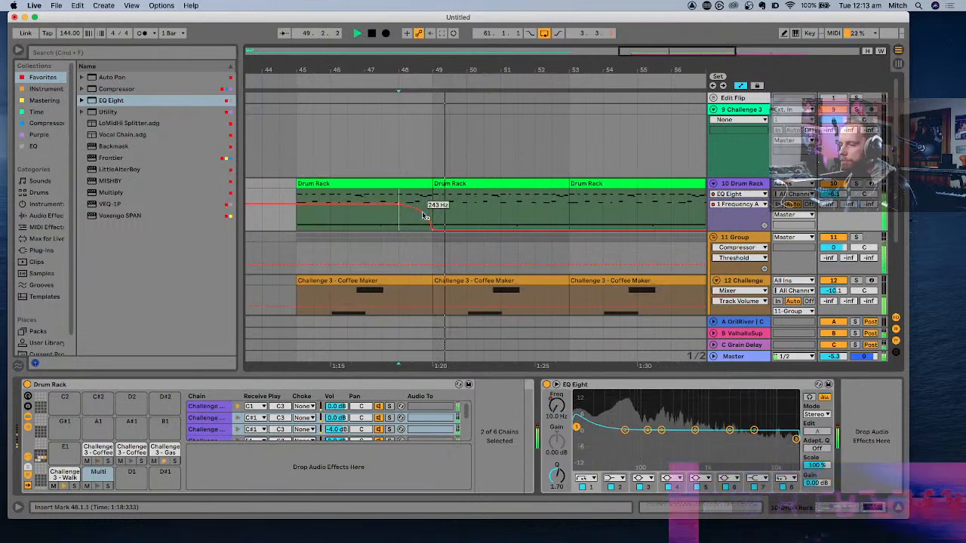
key(space)
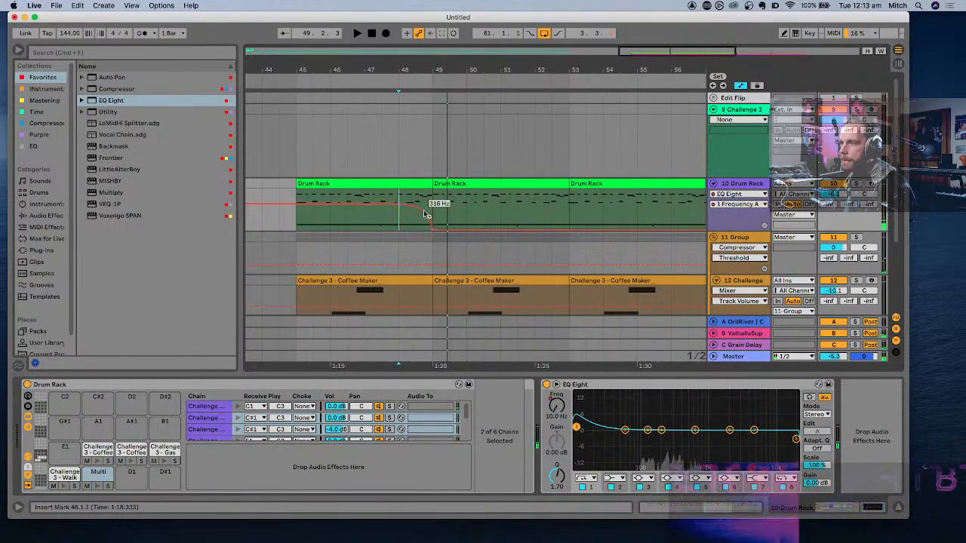
key(space)
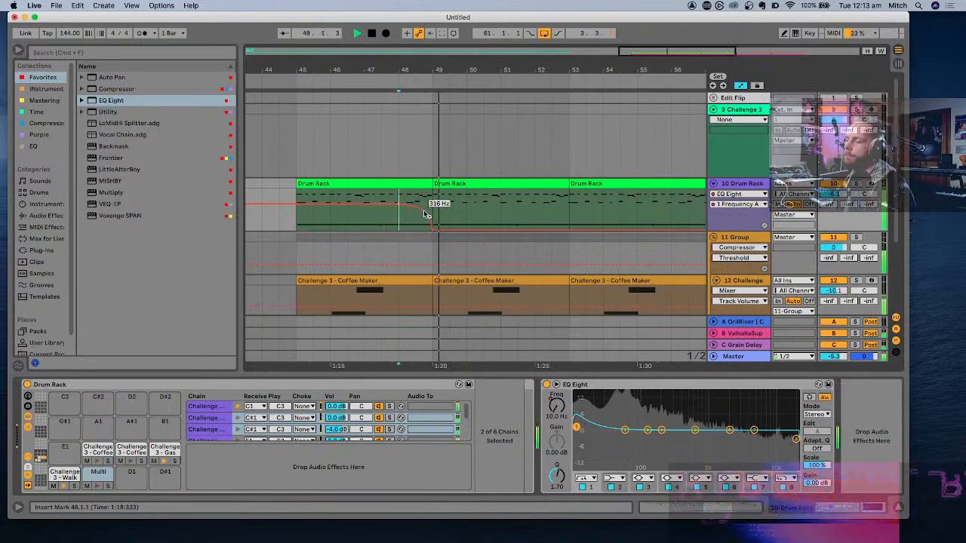
- Open the Drum Rack clip starting at bar 49 and audition its notes, then return to the track devices
scroll(424, 213, up, 5)
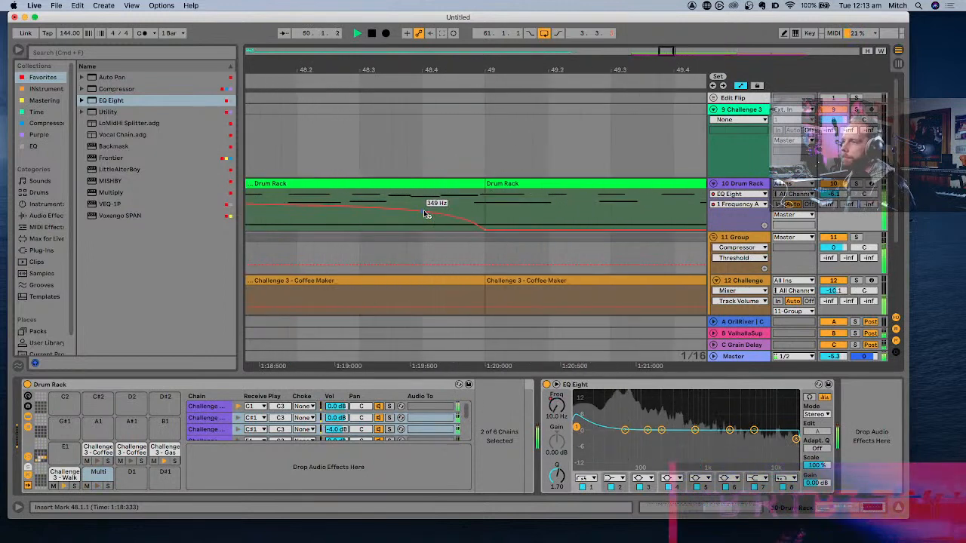
key(space)
double_click(492, 198)
scroll(403, 299, left, 5)
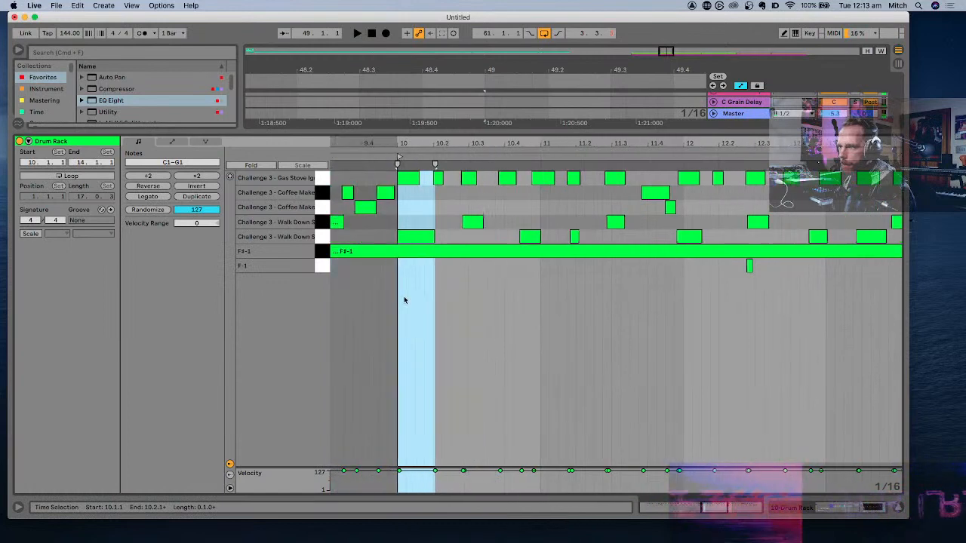
key(space)
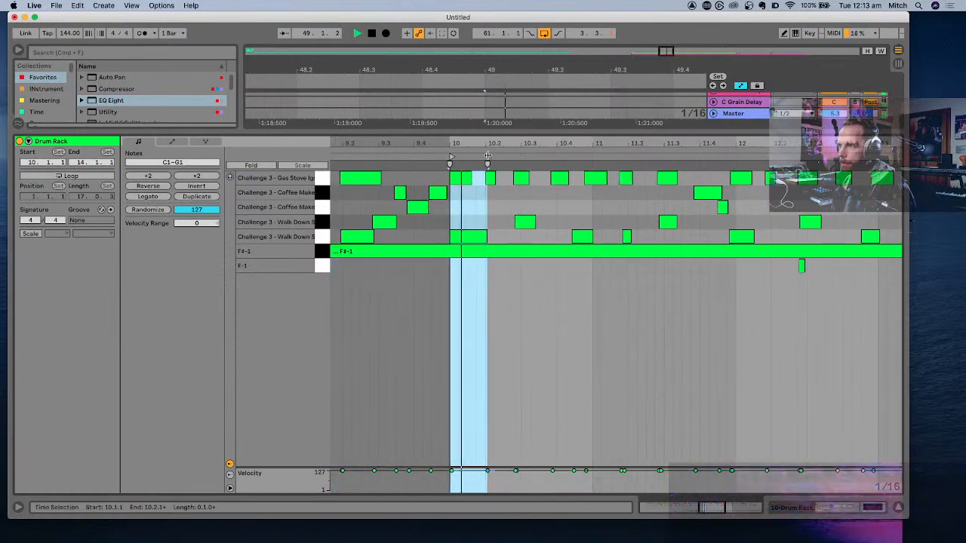
key(space)
key(alt+super+l)
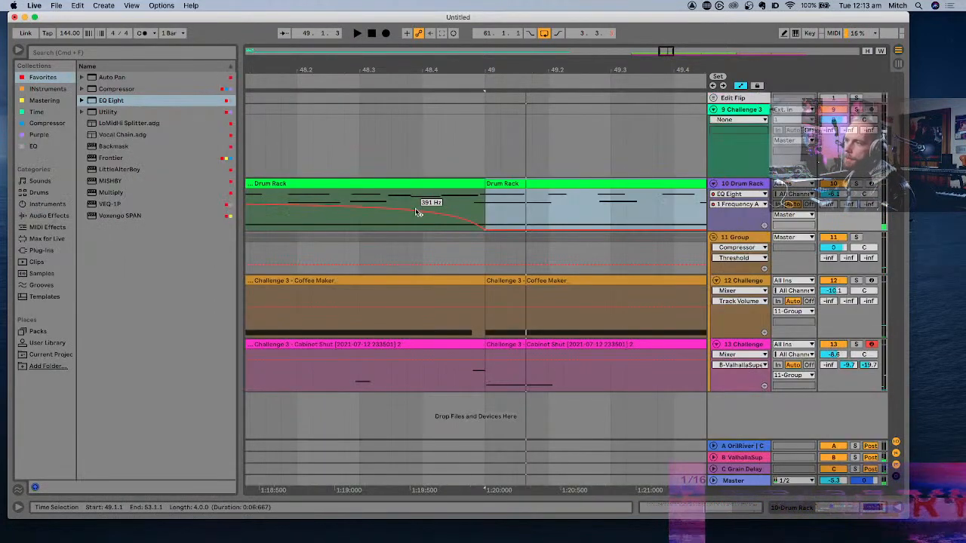
- Play the arrangement from the start of the Drum Rack clip at bar 45
scroll(416, 212, down, 3)
scroll(413, 193, down, 5)
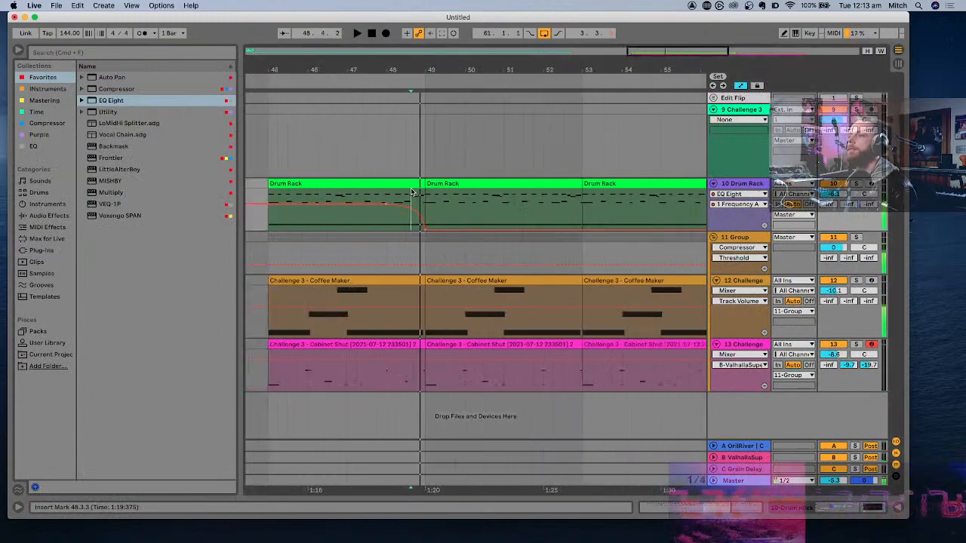
click(396, 184)
key(space)
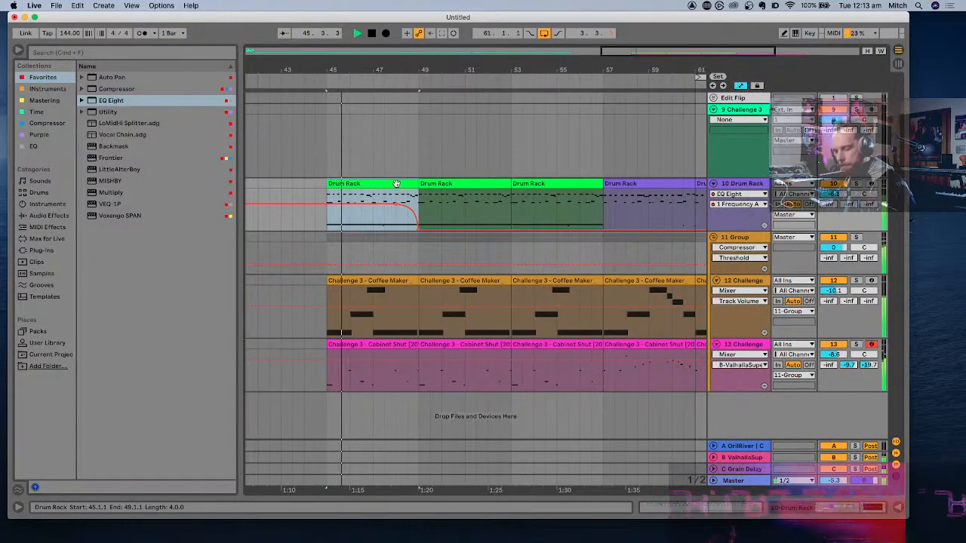
scroll(396, 184, down, 2)
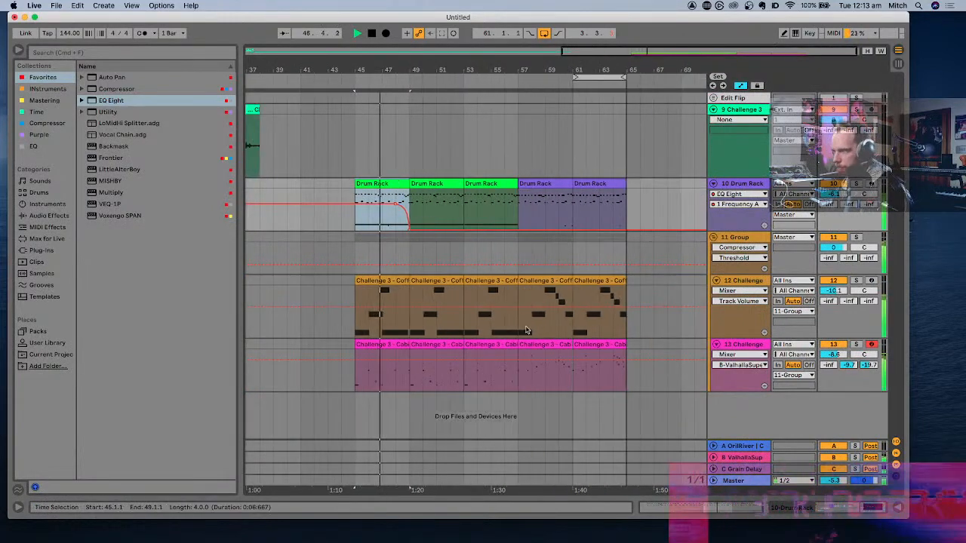
- Add EQ Eight to the 11 Group track, set band 1 to 5.99 kHz with a Q of 1.15, and audition it
click(751, 240)
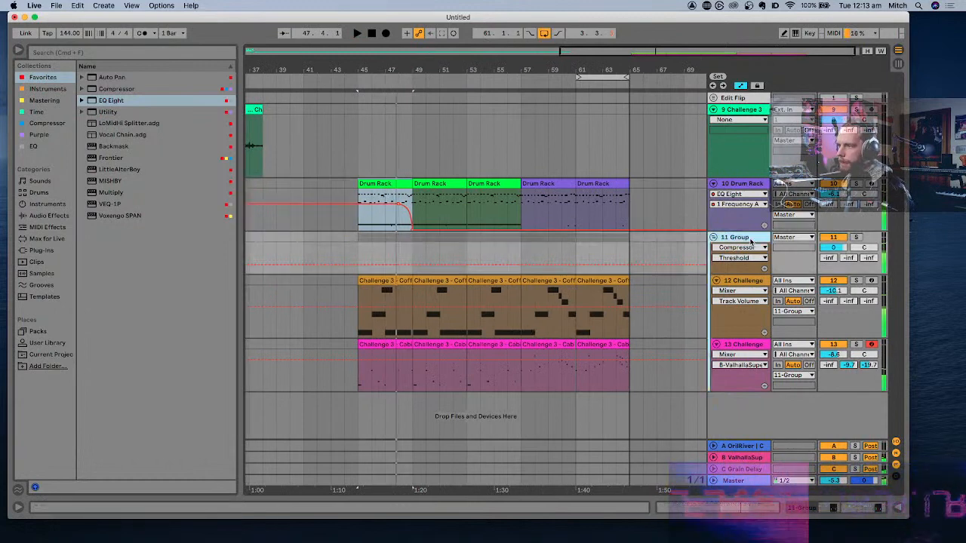
double_click(104, 100)
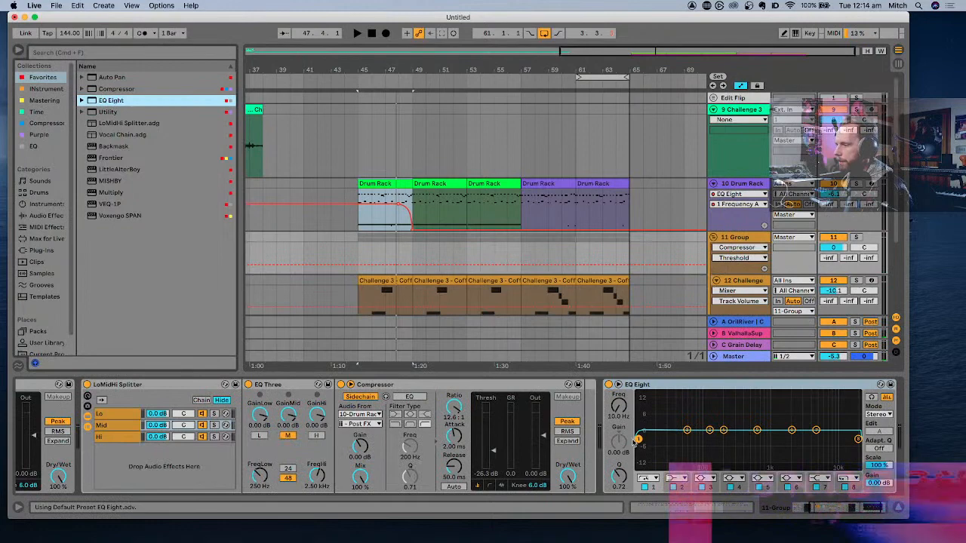
drag(637, 439, 802, 433)
key(space)
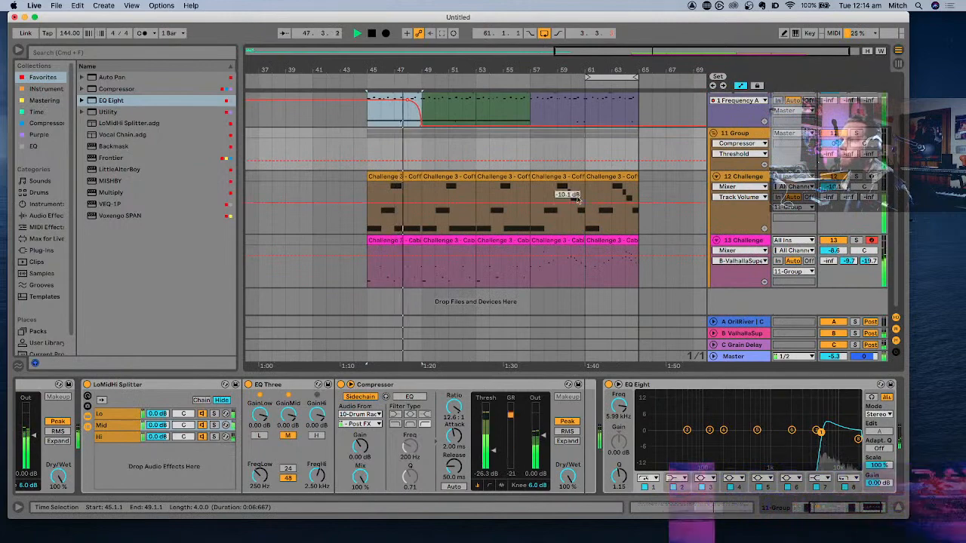
key(space)
- Copy the drum EQ's frequency curve between bars 48 and 49 onto the 11 Group EQ Eight's band 1 frequency automation
click(623, 407)
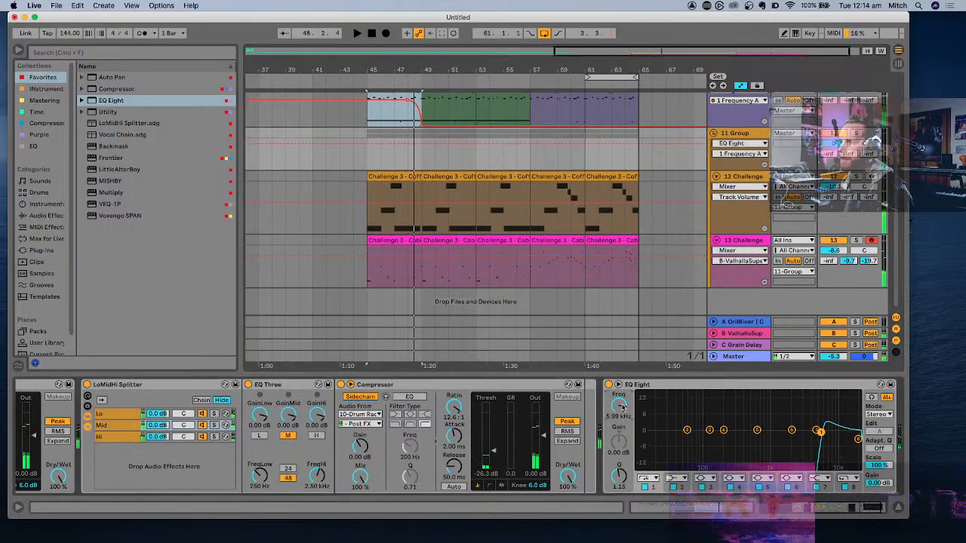
key(space)
scroll(393, 132, up, 5)
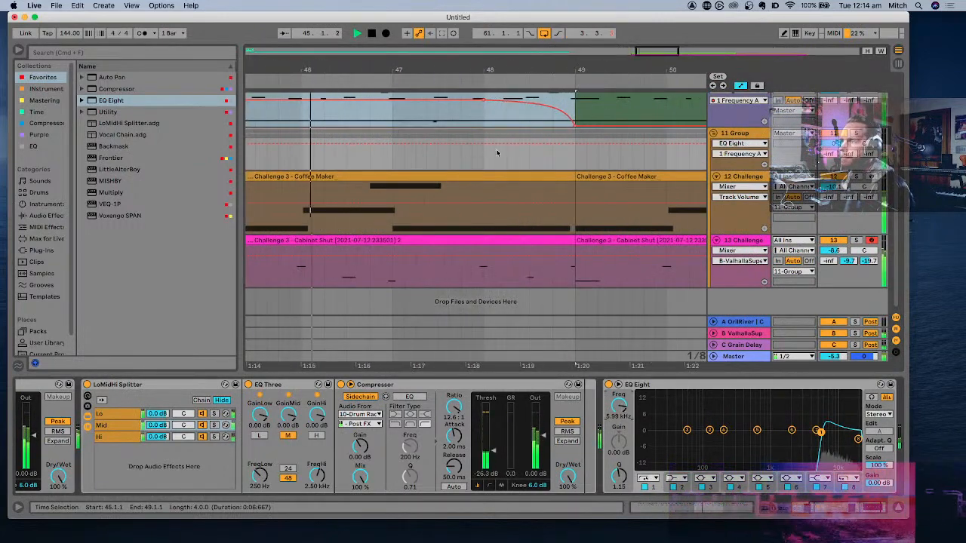
scroll(498, 154, up, 2)
key(space)
click(764, 160)
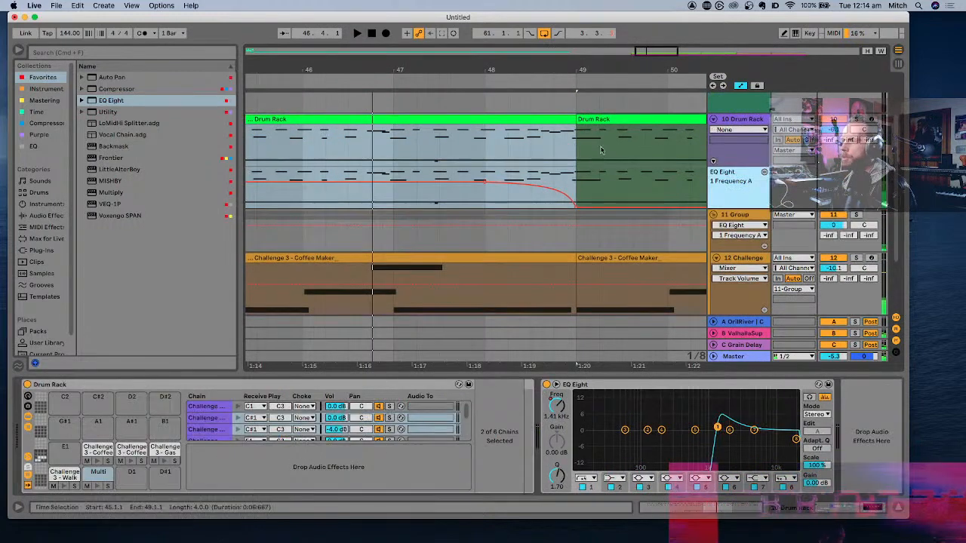
drag(578, 183, 491, 182)
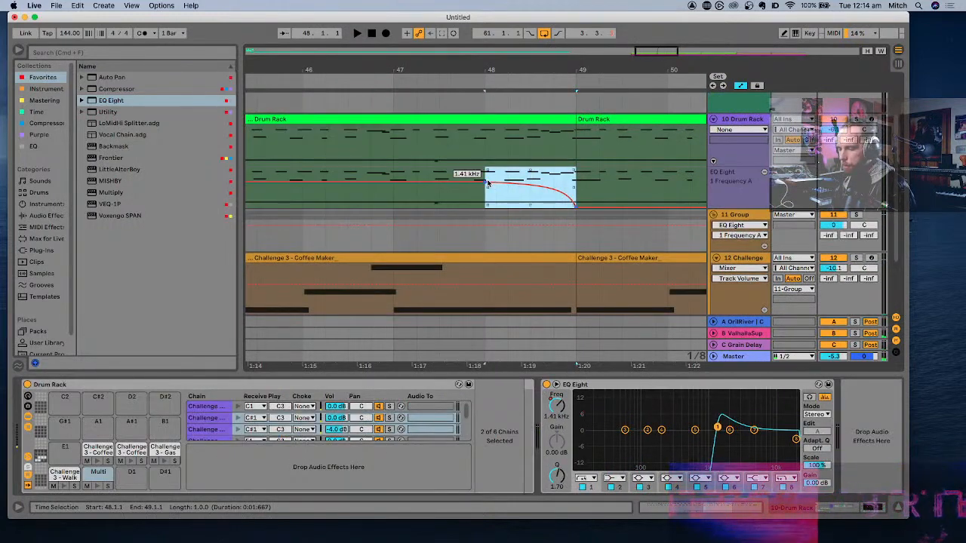
click(488, 238)
key(super+v)
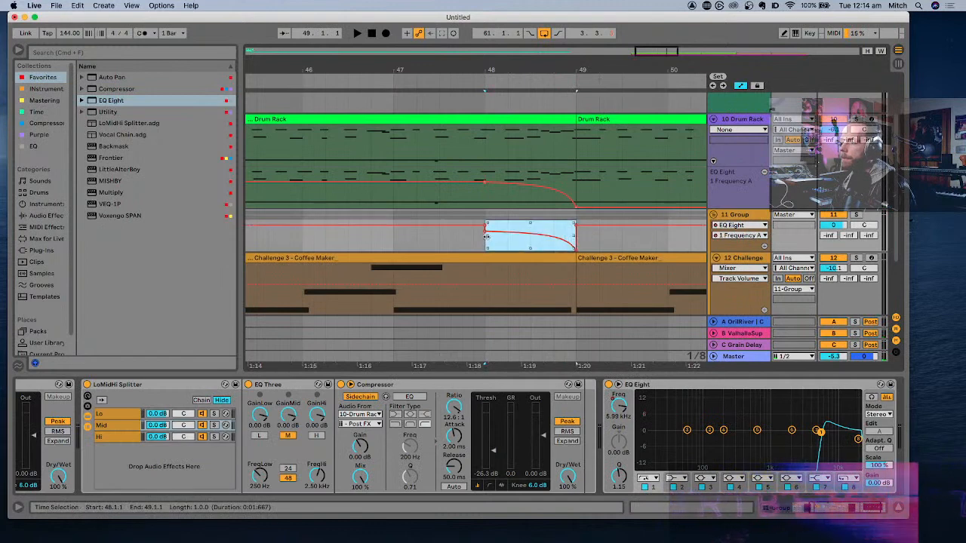
- Lower the group's frequency automation to 10 Hz from bar 49 and remove the extra breakpoint at bar 48
key(space)
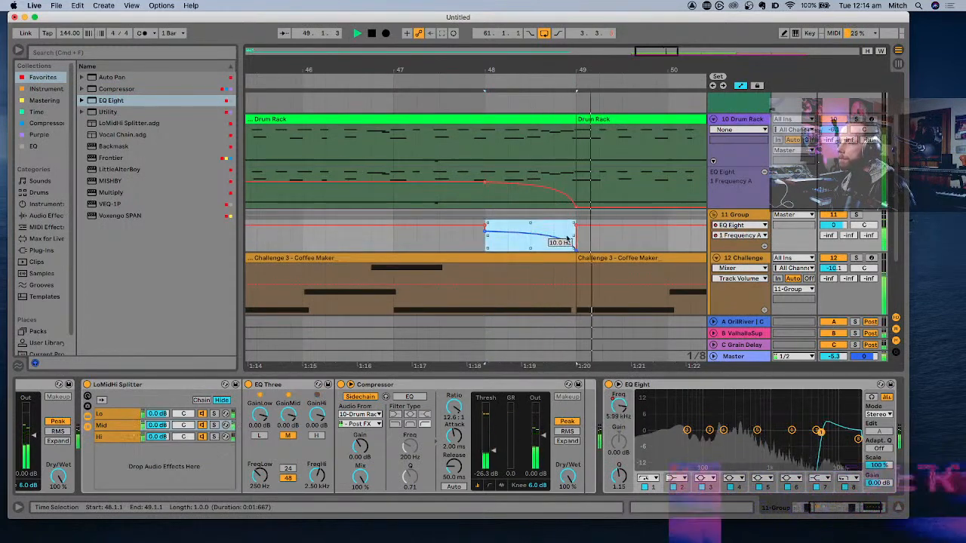
key(space)
drag(576, 229, 576, 250)
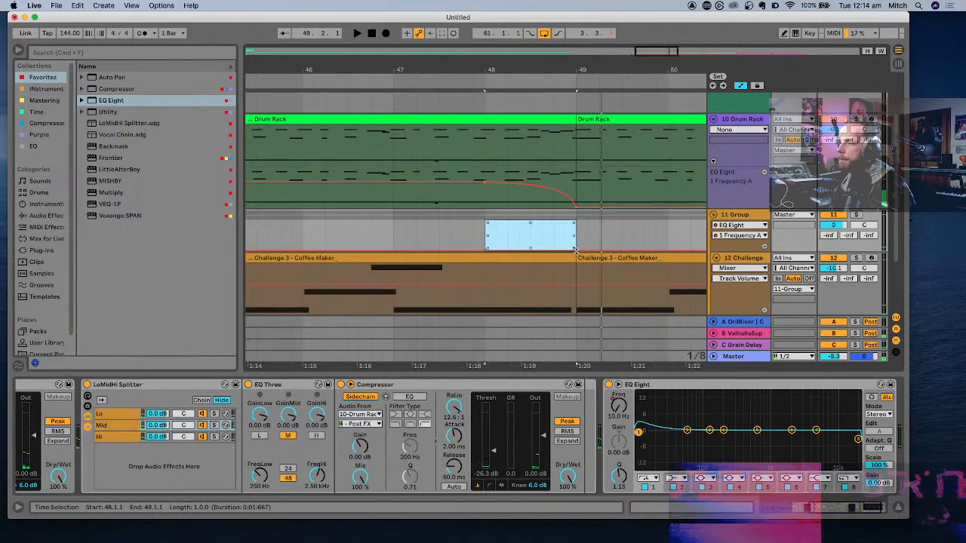
click(601, 242)
key(space)
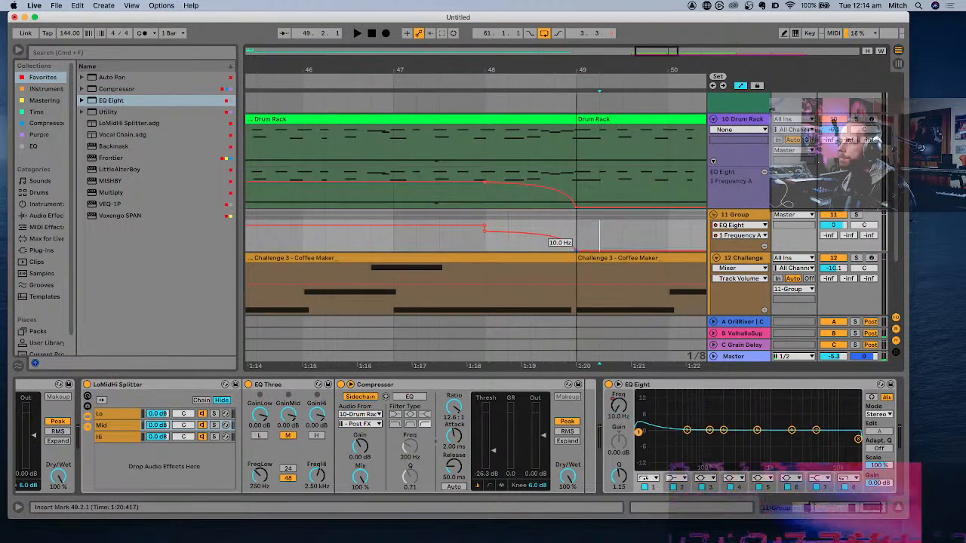
click(450, 243)
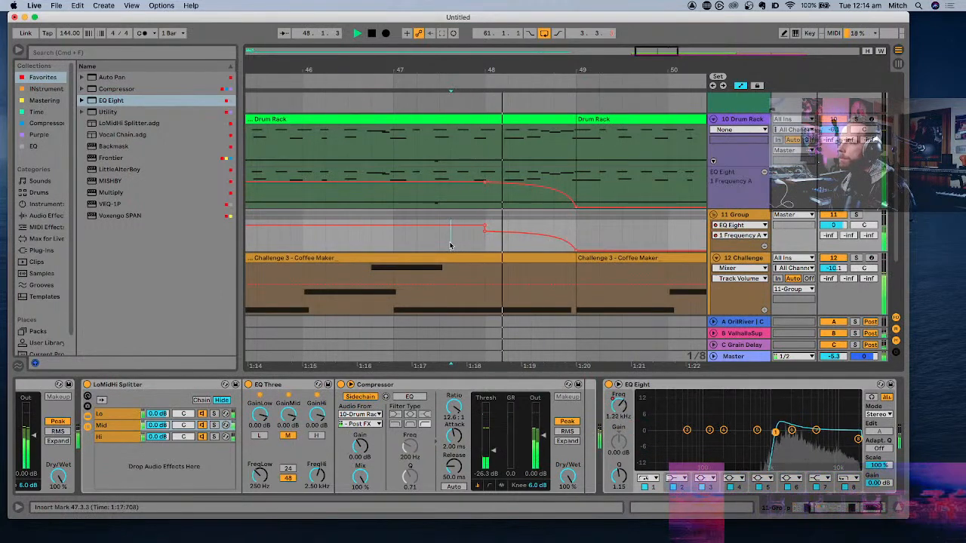
key(space)
click(484, 227)
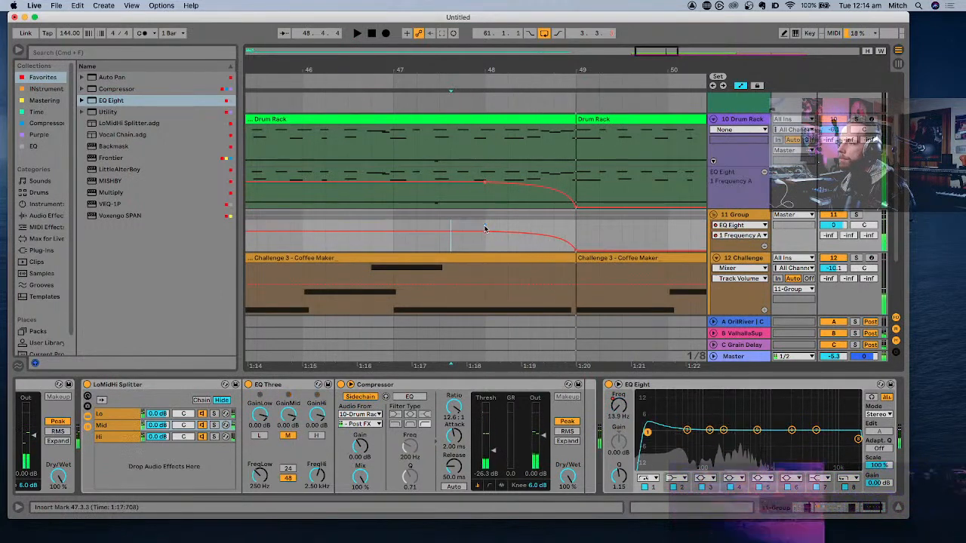
- Audition the filter sweeps and play the arrangement from bar 45 through bar 65 to check the section changes
key(space)
scroll(485, 228, down, 5)
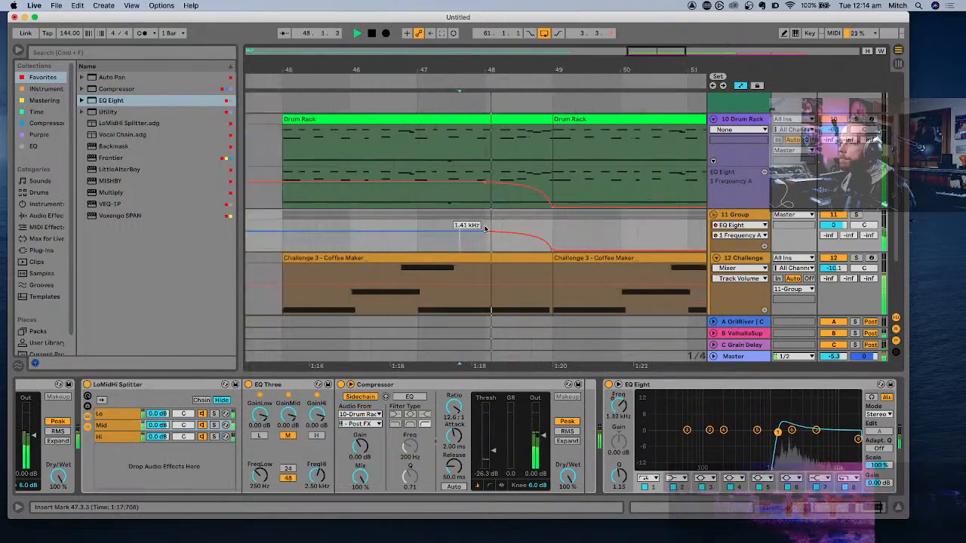
key(space)
click(418, 258)
scroll(418, 257, down, 5)
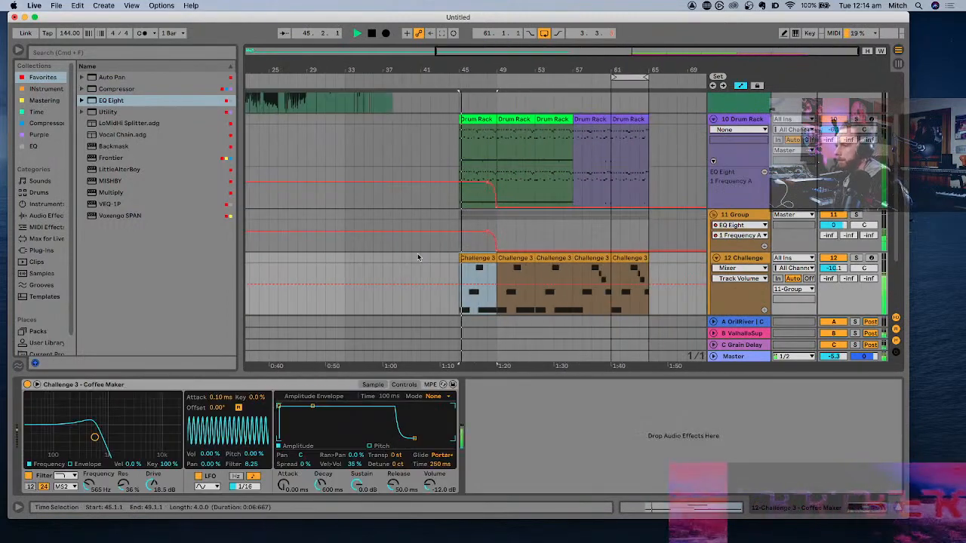
scroll(488, 272, up, 5)
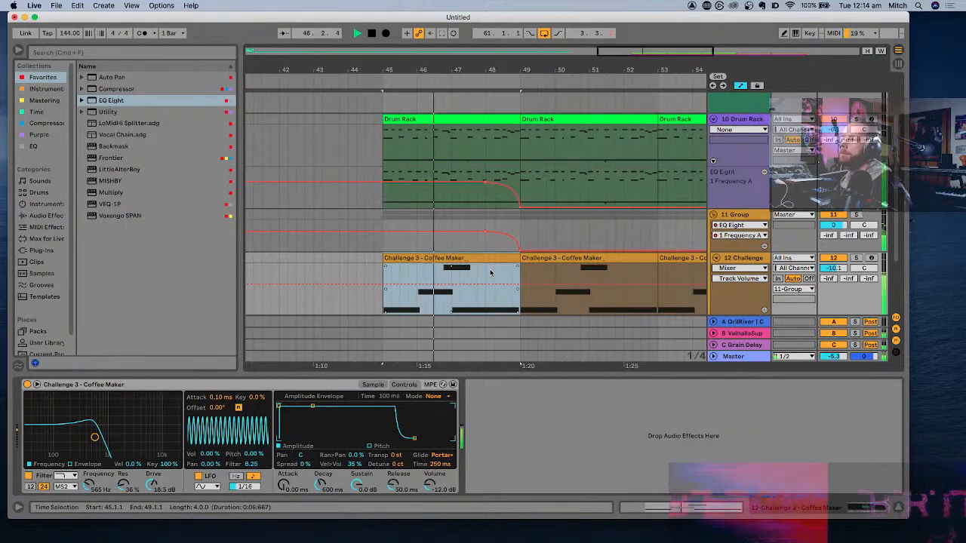
scroll(491, 271, down, 3)
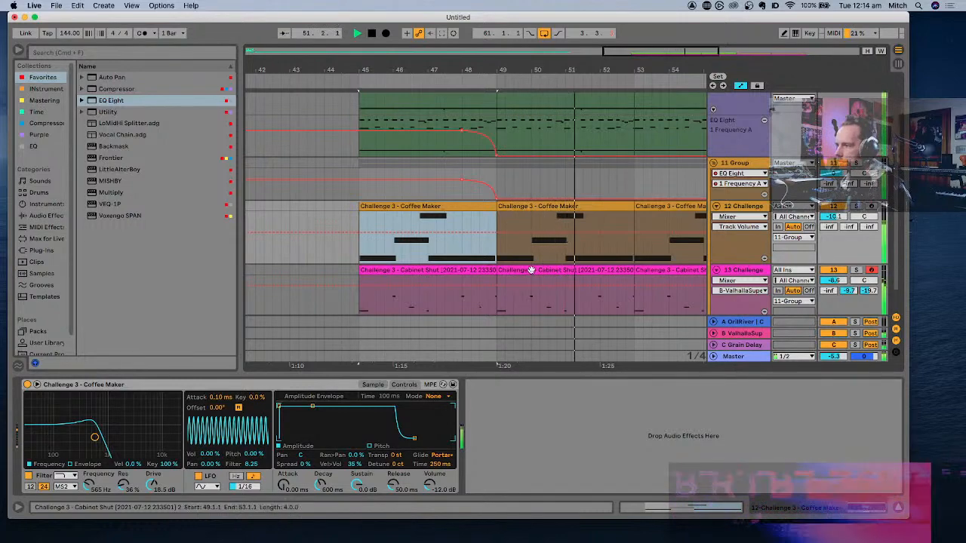
scroll(531, 270, right, 5)
scroll(531, 270, down, 5)
scroll(531, 270, down, 2)
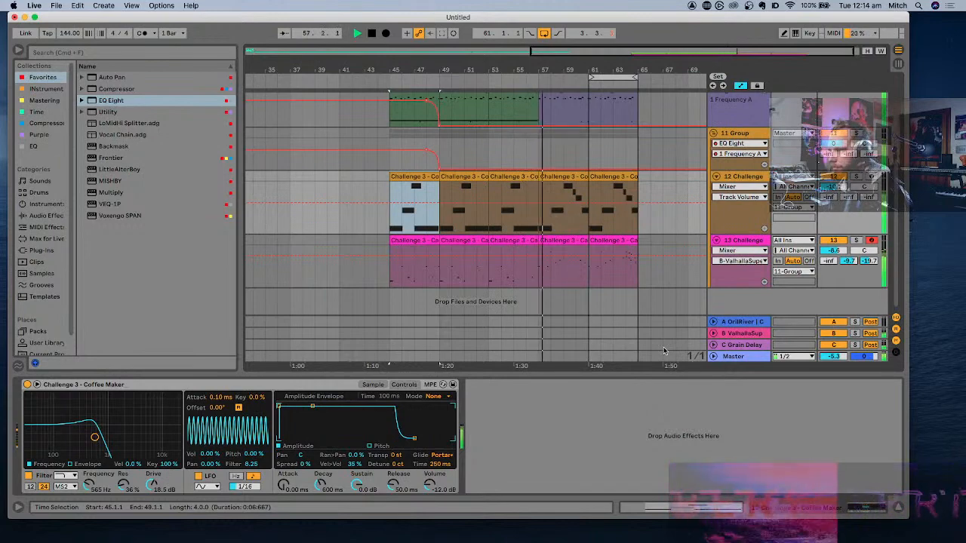
scroll(577, 268, up, 3)
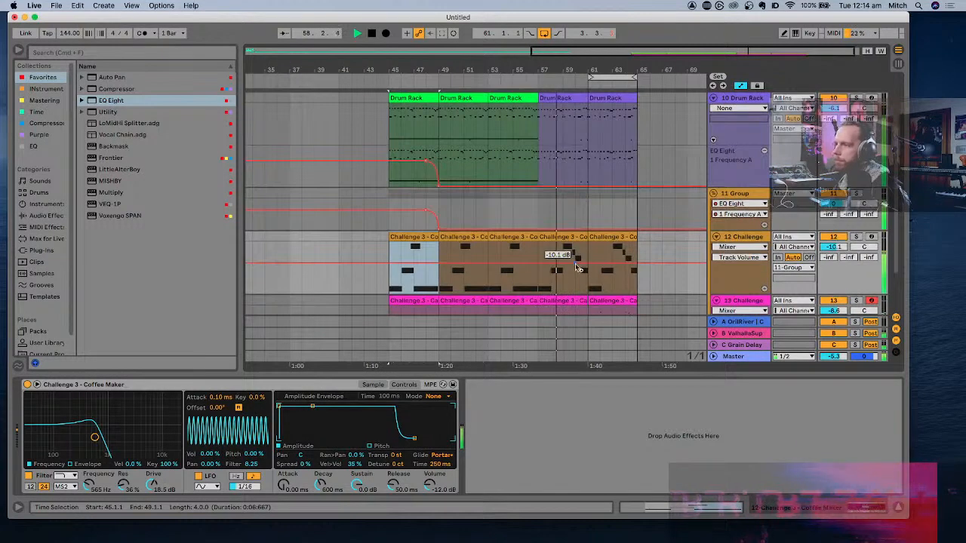
scroll(577, 268, up, 3)
scroll(577, 268, down, 6)
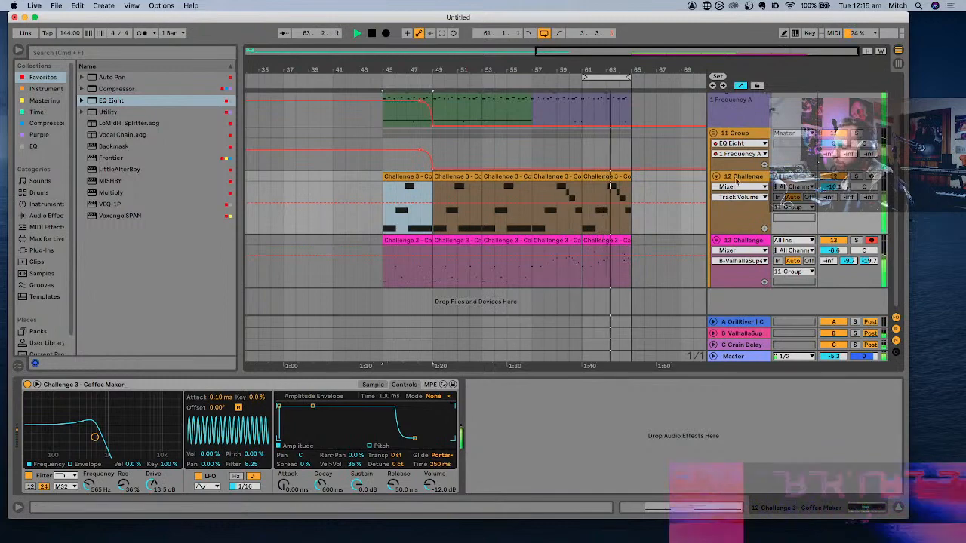
scroll(647, 190, up, 2)
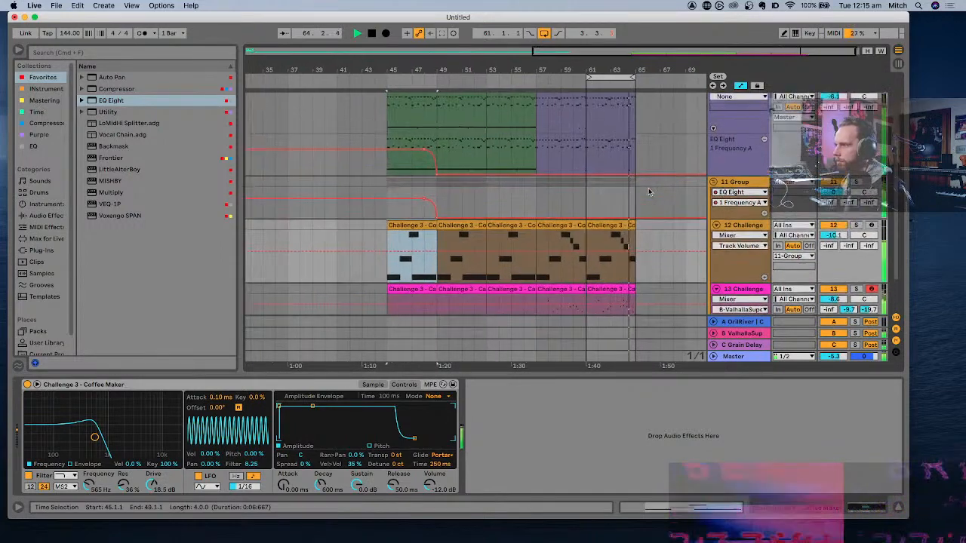
scroll(648, 190, down, 2)
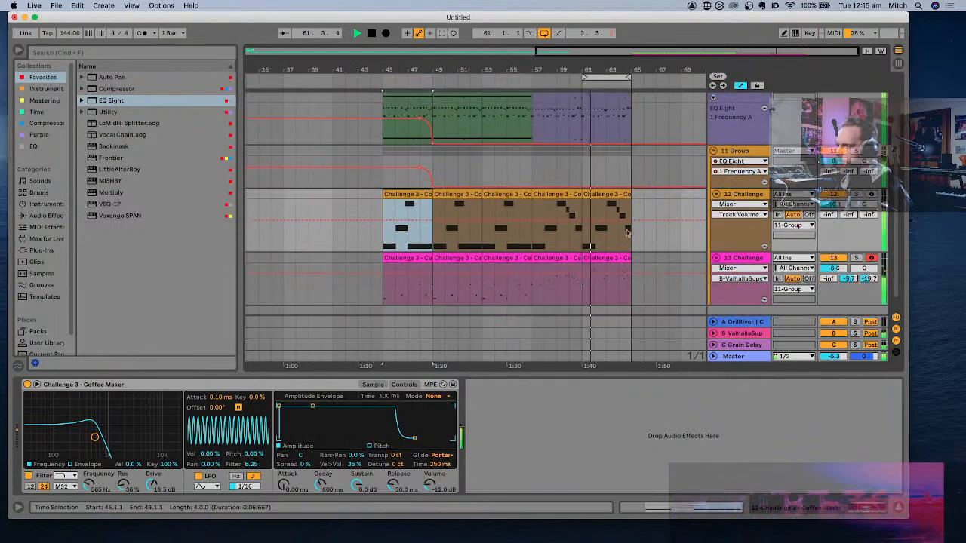
- Duplicate the bars 57 to 65 section across the drum, Coffee Maker and Cabinet Shut tracks, placing the copy at bar 65
click(606, 257)
scroll(606, 260, up, 5)
shift+click(574, 183)
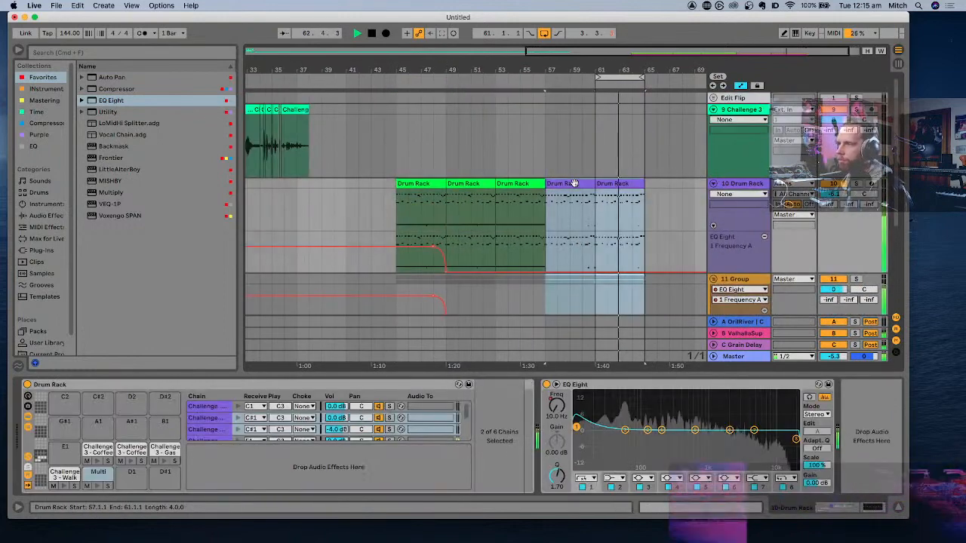
key(super+d)
scroll(574, 183, down, 5)
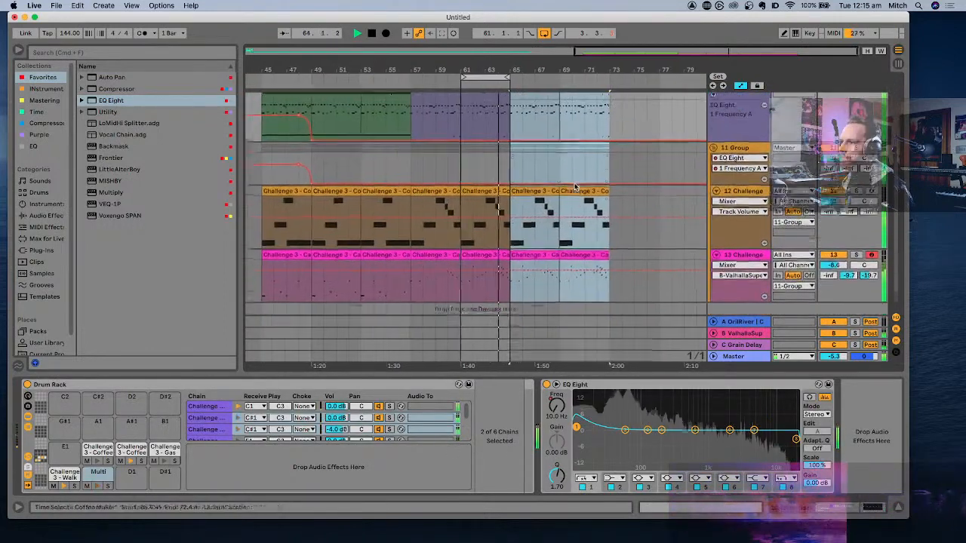
- Turn off the arrangement loop and audition the duplicated section around bar 67
scroll(574, 153, up, 5)
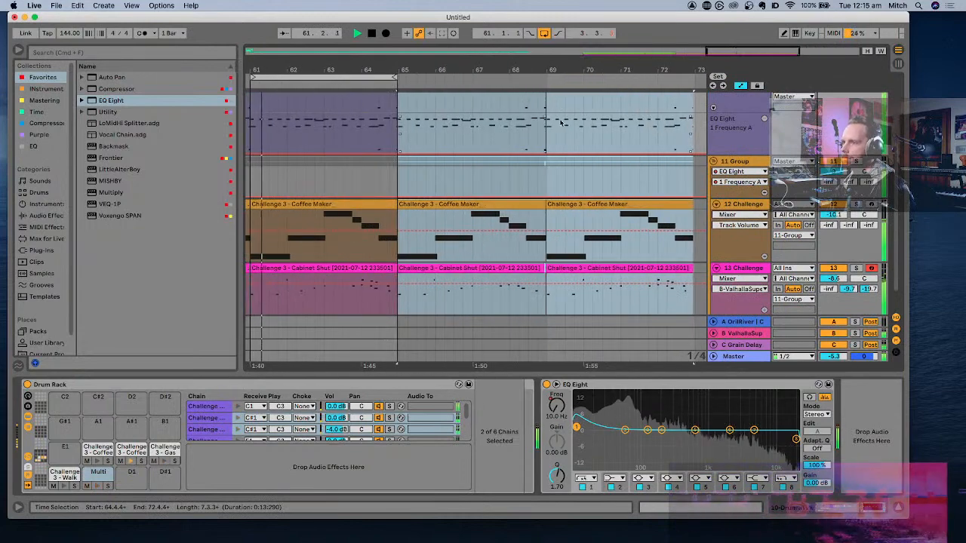
click(544, 35)
click(478, 122)
scroll(478, 121, up, 5)
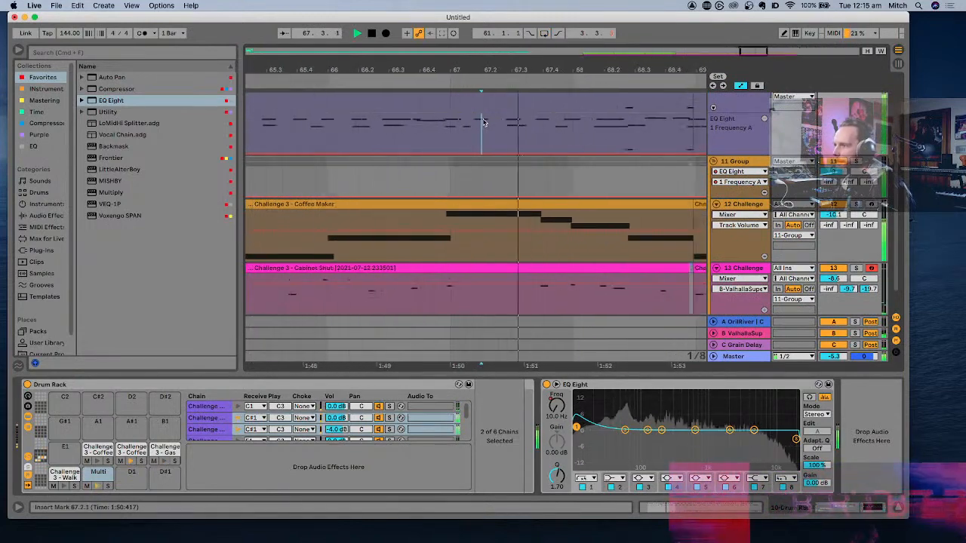
key(space)
- Delete the Drum Rack material from bar 68 up to the next drum clip just before bar 69
click(549, 123)
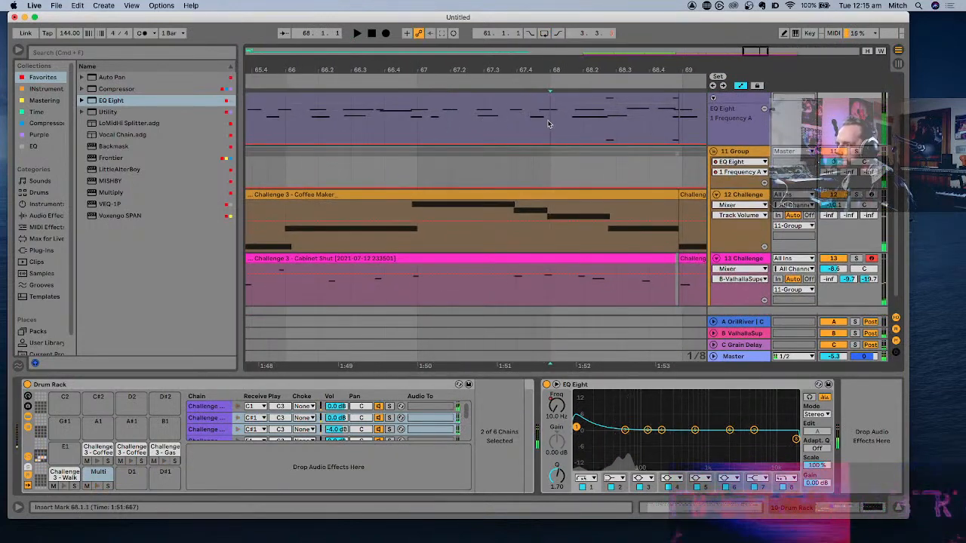
scroll(550, 124, up, 5)
click(577, 183)
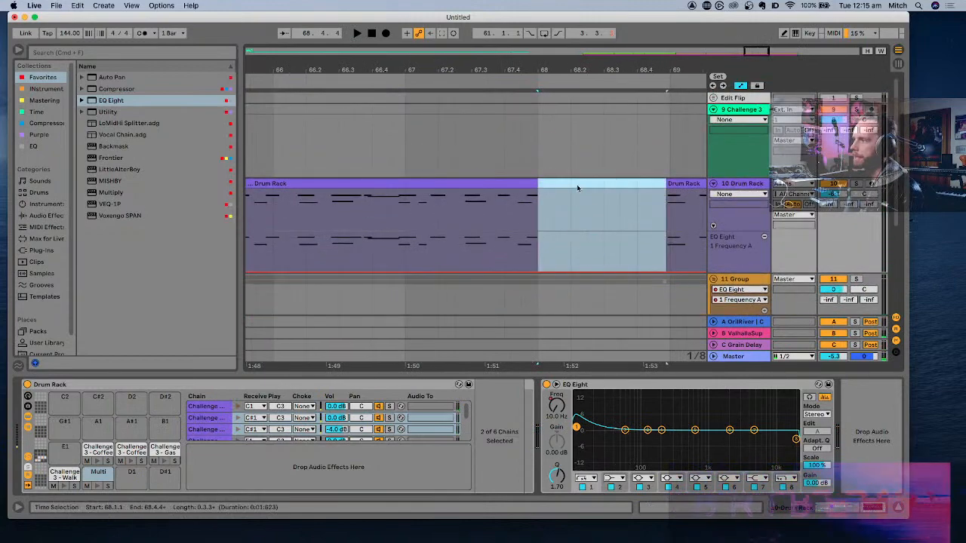
- Hide the automation lanes and play the arrangement from bar 68 to audition the new drum break
key(a)
key(space)
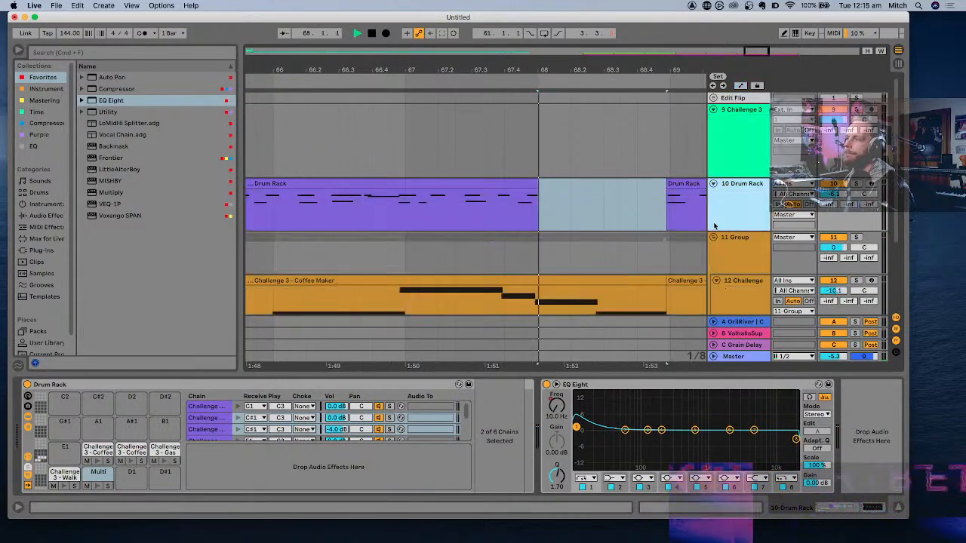
scroll(588, 219, down, 5)
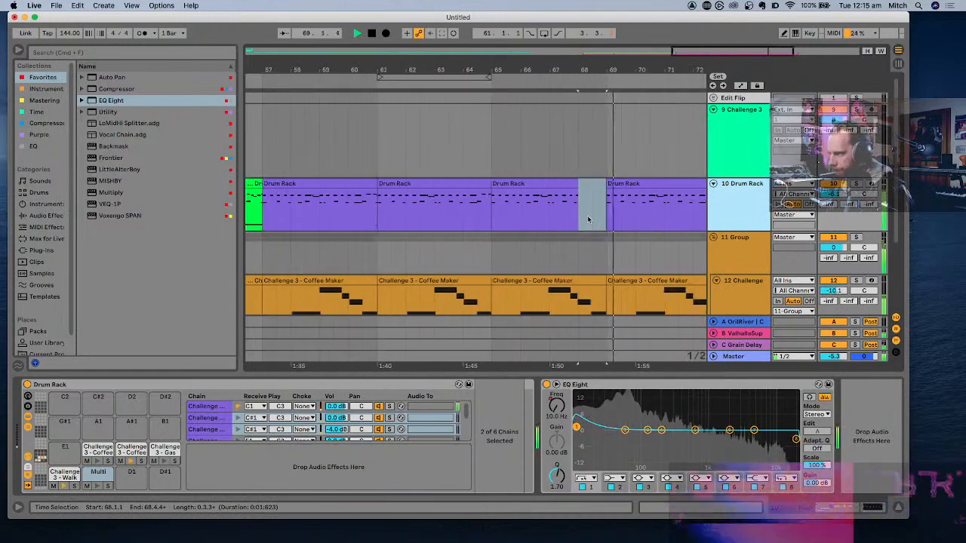
scroll(589, 219, down, 4)
scroll(589, 219, right, 3)
scroll(587, 215, down, 4)
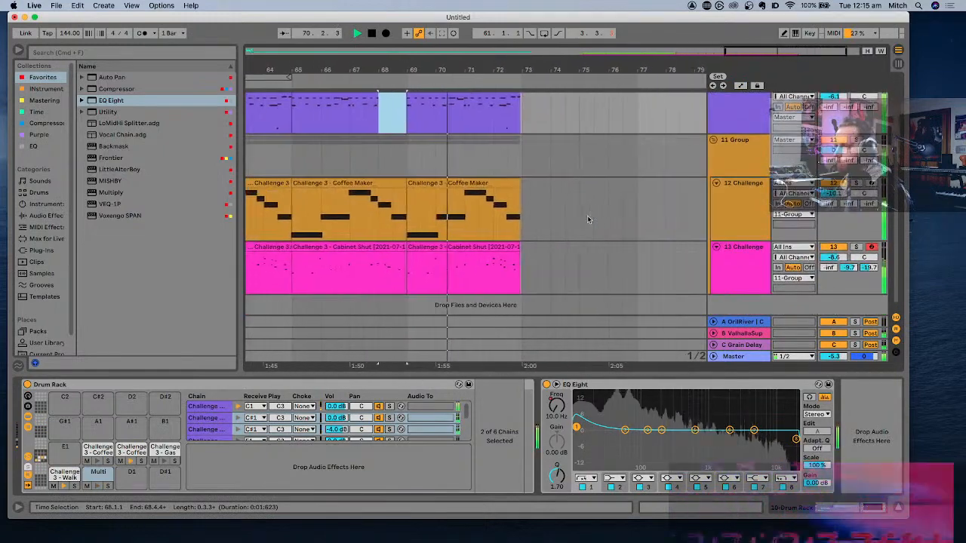
scroll(587, 218, up, 1)
scroll(588, 220, up, 1)
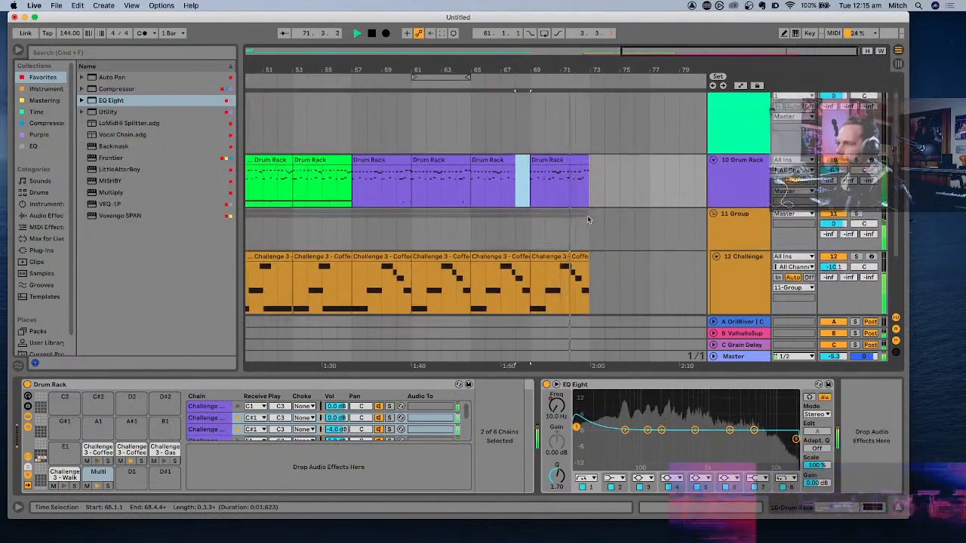
click(564, 159)
key(space)
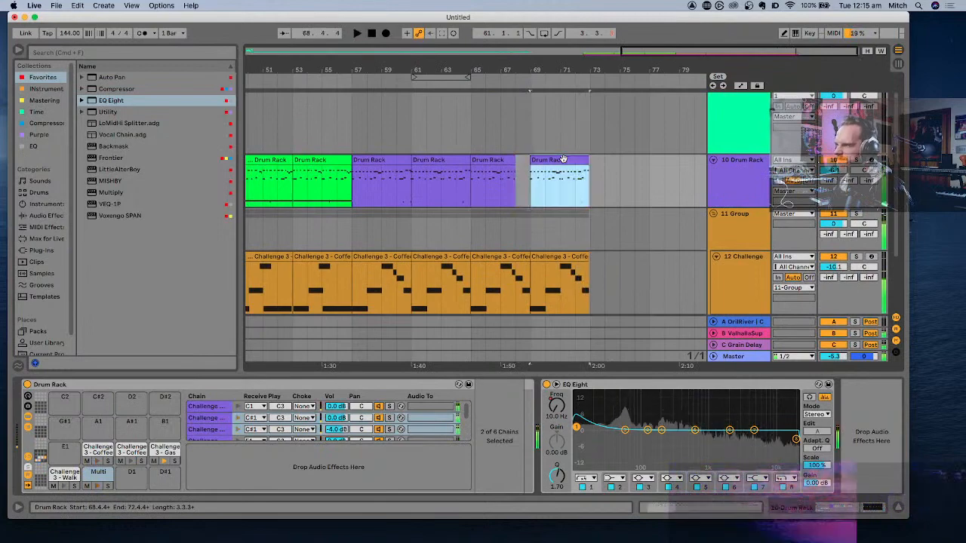
- Select the Drum Rack clip starting at bar 69 and inspect the preceding drum clips back to around bar 61
key(plus)
key(plus)
click(480, 179)
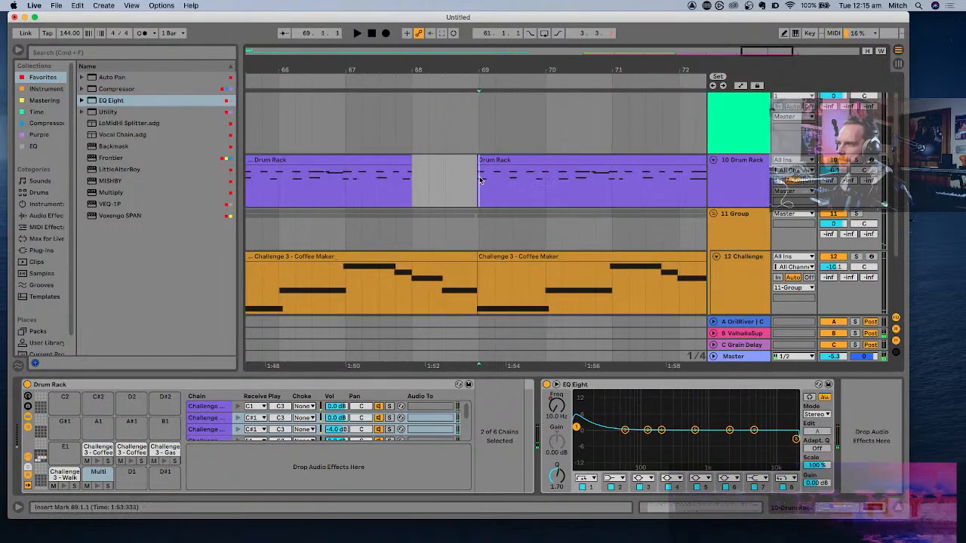
drag(480, 178, 540, 168)
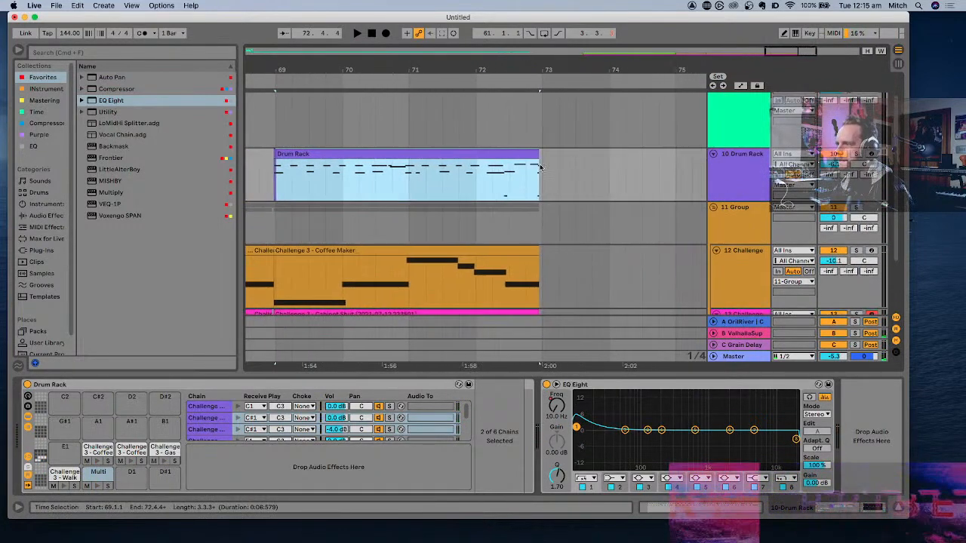
key(minus)
key(minus)
scroll(567, 176, left, 5)
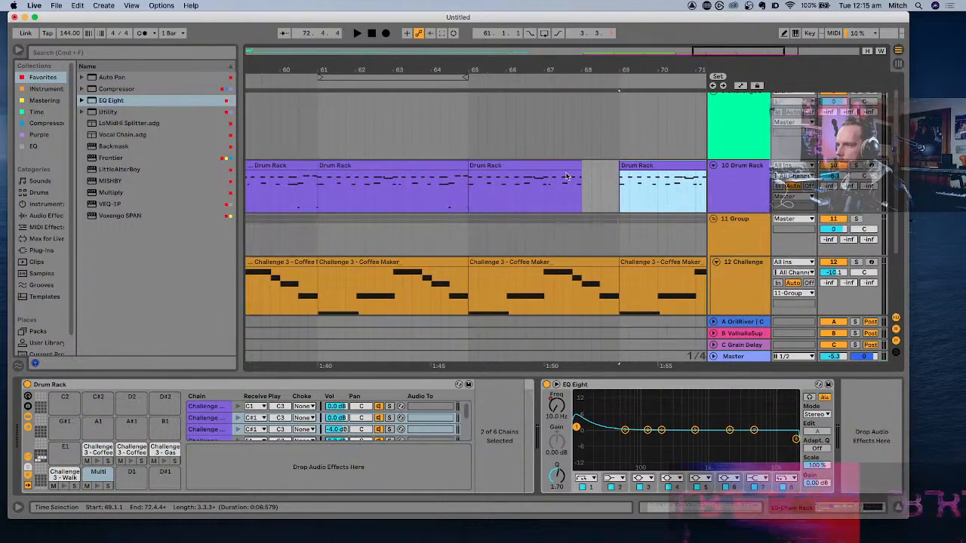
scroll(566, 176, left, 1)
scroll(566, 176, up, 5)
scroll(567, 176, left, 3)
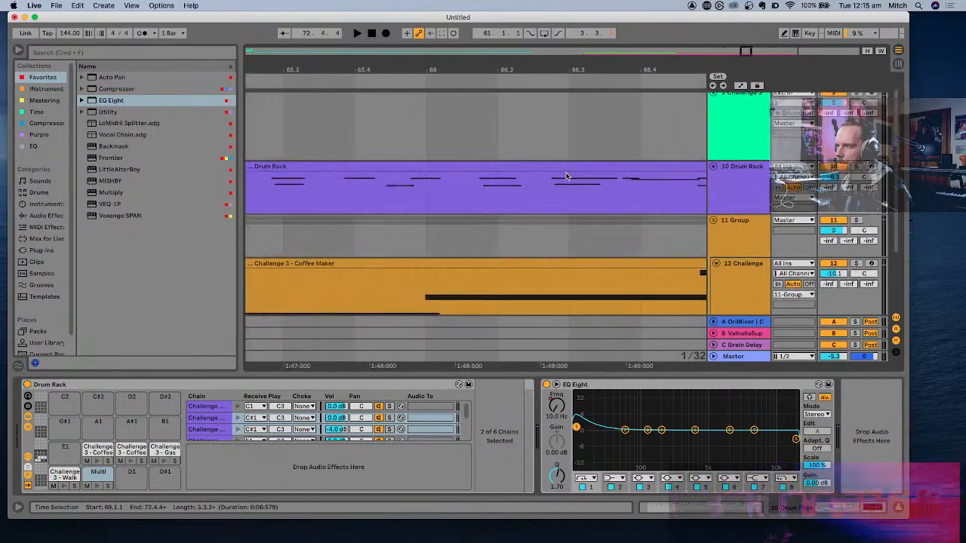
scroll(567, 176, down, 2)
scroll(567, 174, left, 2)
scroll(483, 195, left, 5)
scroll(483, 196, up, 1)
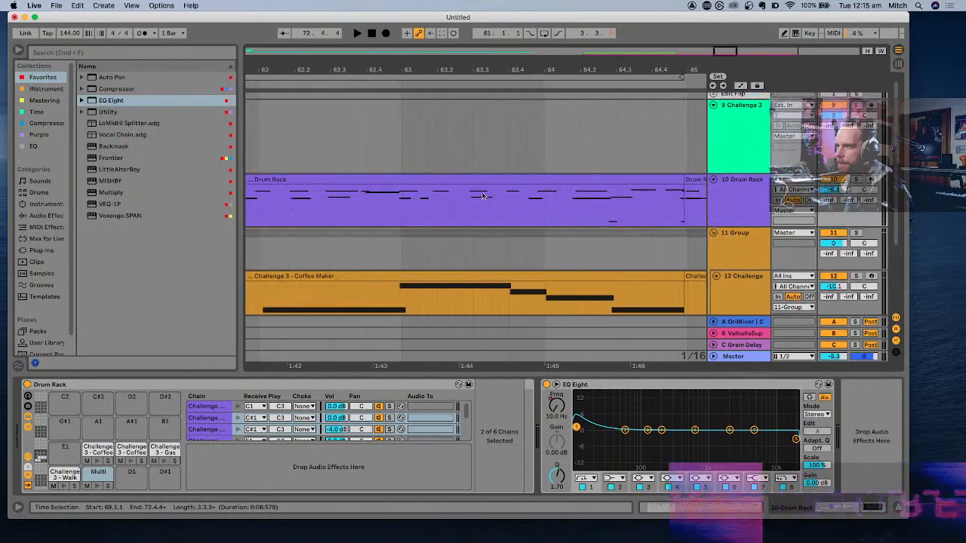
scroll(483, 195, left, 2)
scroll(483, 195, left, 5)
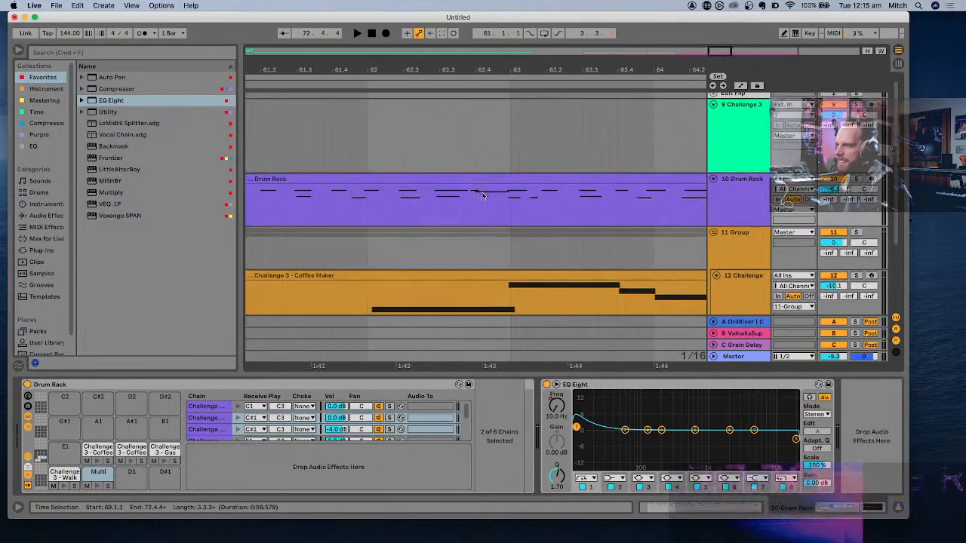
key(z)
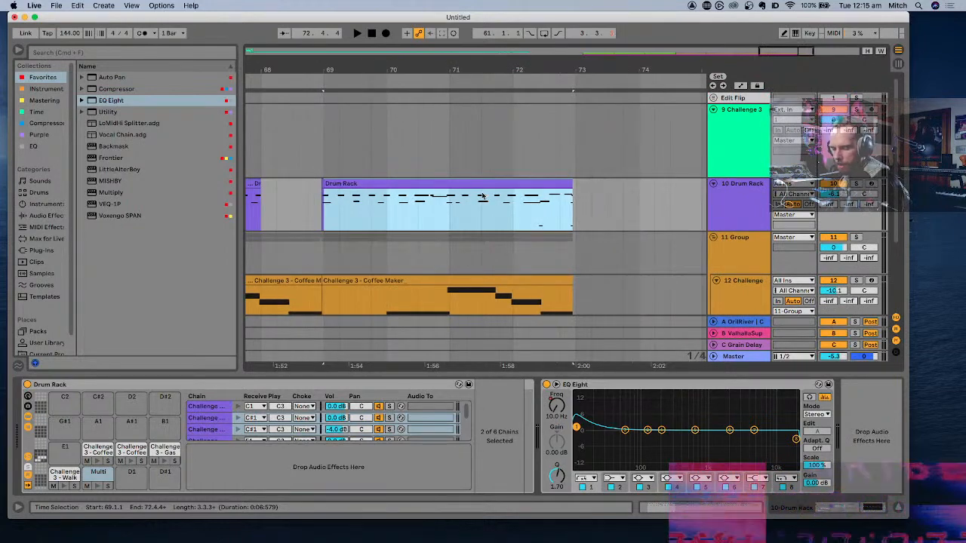
- Play from bar 69 and duplicate the selected Drum Rack clip twice, extending the drums alone to about bar 81
key(space)
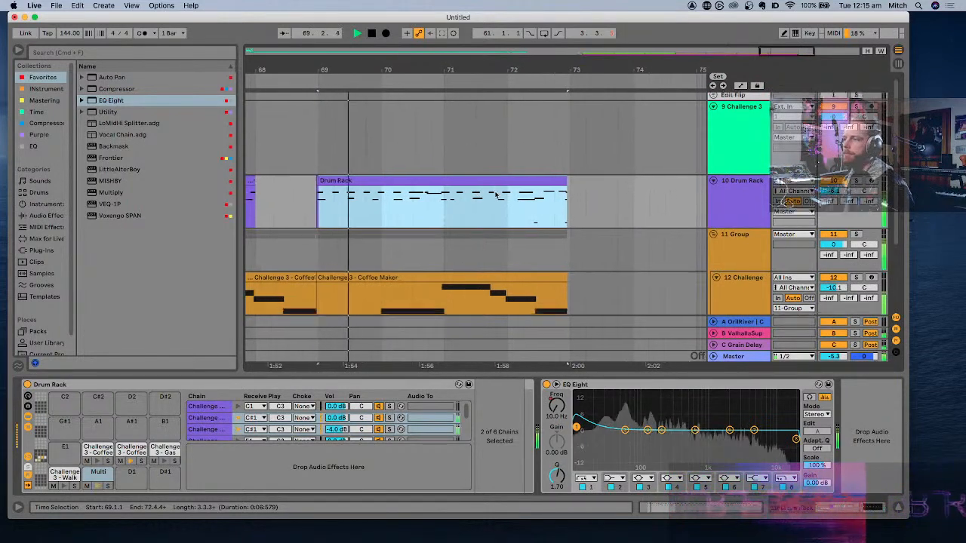
scroll(495, 196, down, 3)
scroll(495, 196, right, 2)
scroll(494, 195, left, 3)
scroll(494, 195, up, 1)
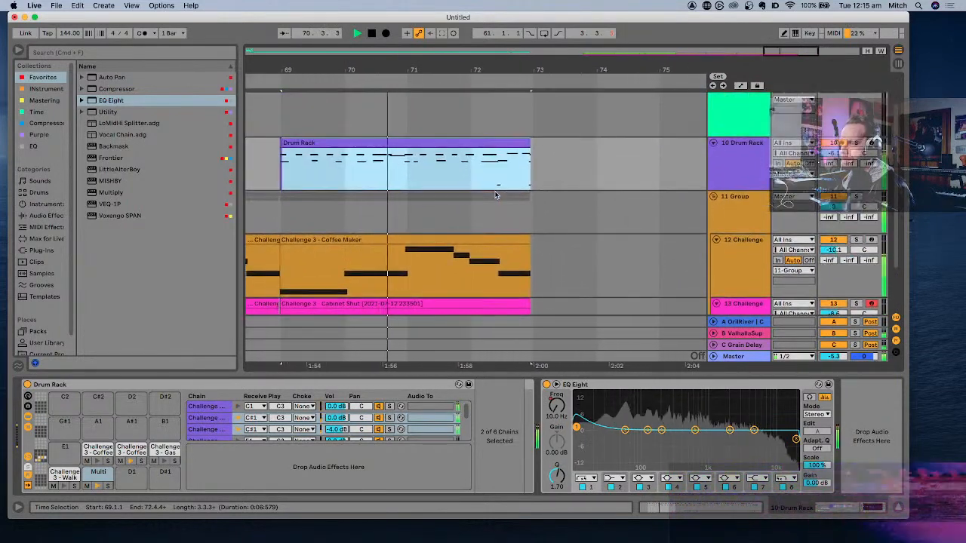
scroll(495, 178, up, 1)
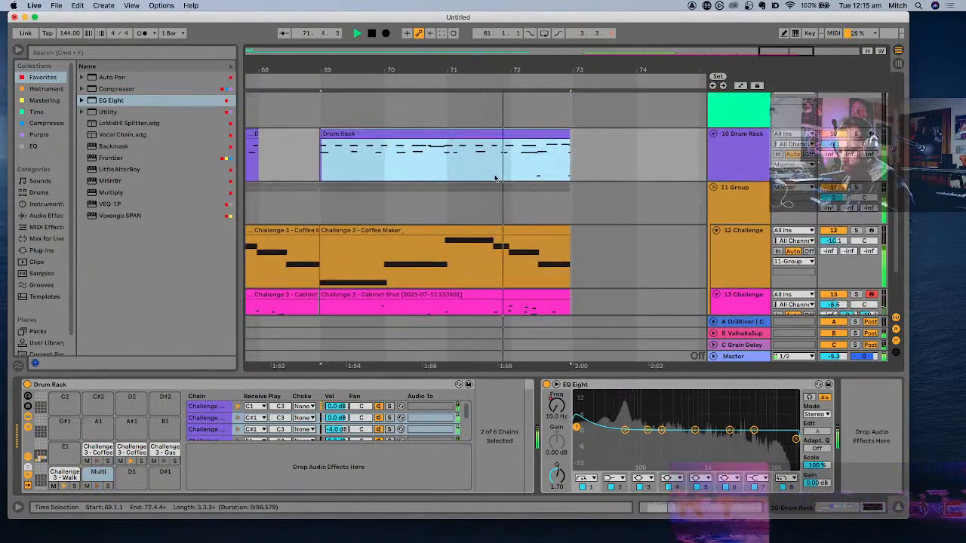
key(super+d)
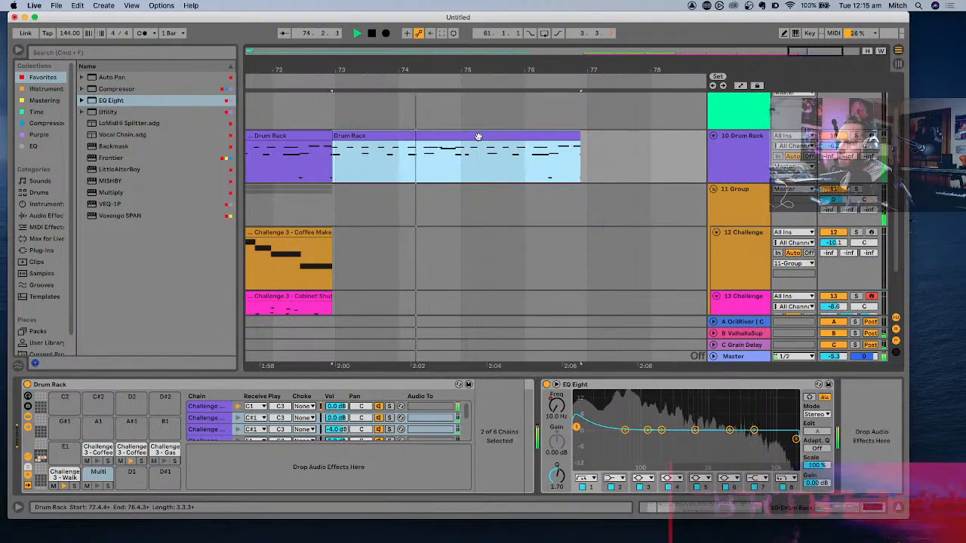
key(super+d)
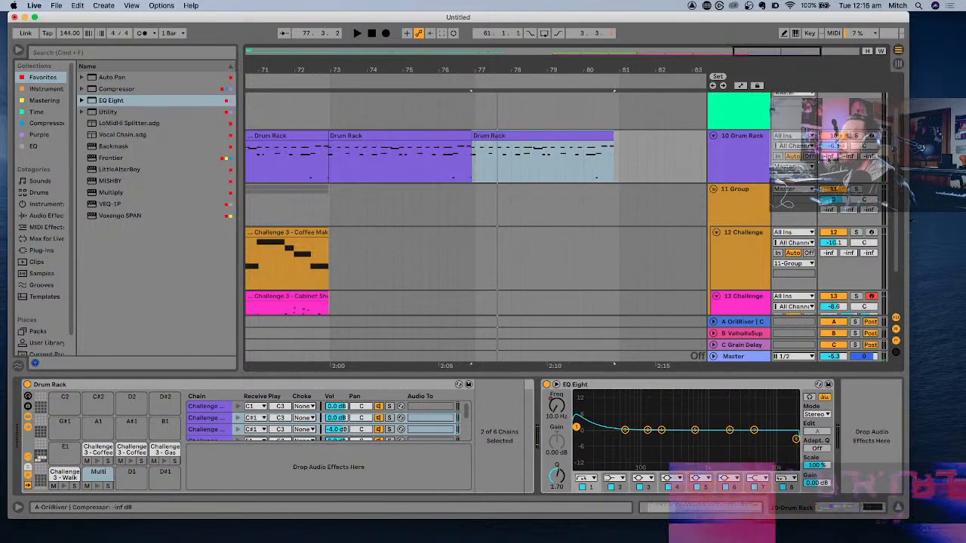
- Show automation and draw a short A-OrilRiver send spike on the Drum Rack track where the last drum clip starts, just before bar 77
scroll(492, 163, up, 10)
scroll(493, 164, left, 2)
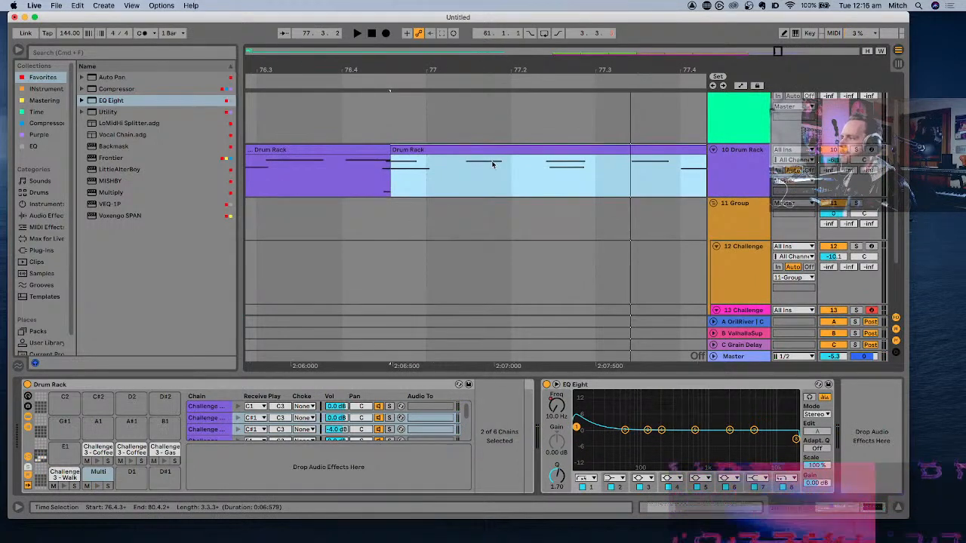
key(a)
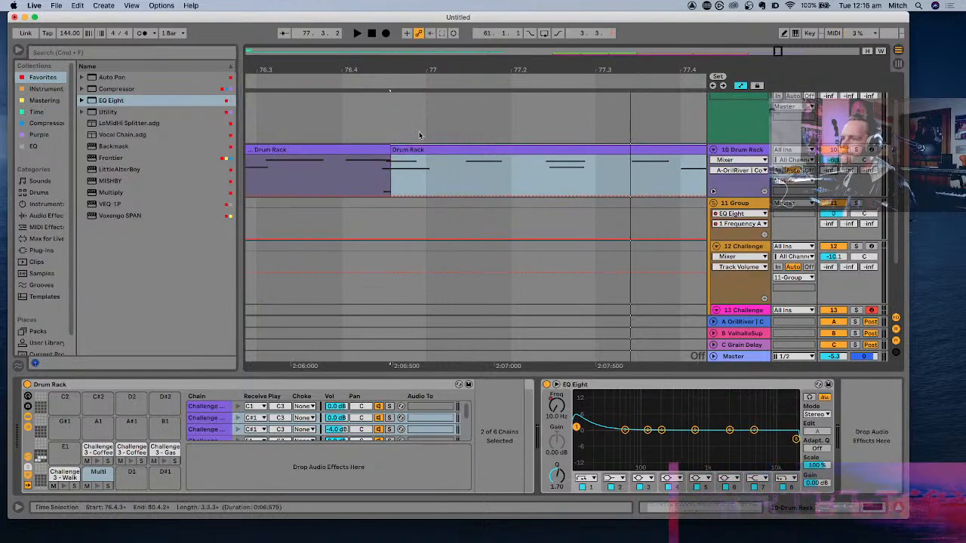
click(427, 196)
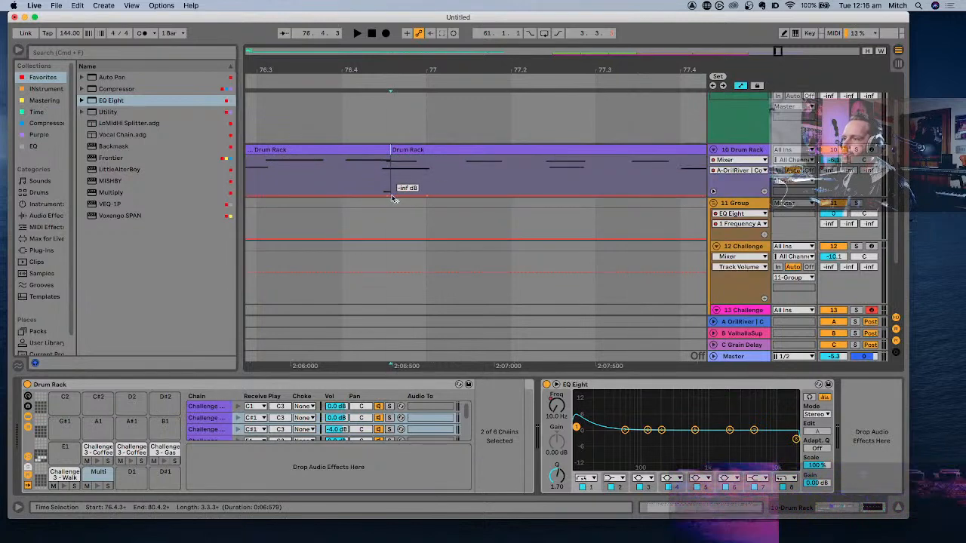
key(space)
key(space)
- Play from 76.4.1 to audition the send spike and the last drum clip through bar 80
click(359, 172)
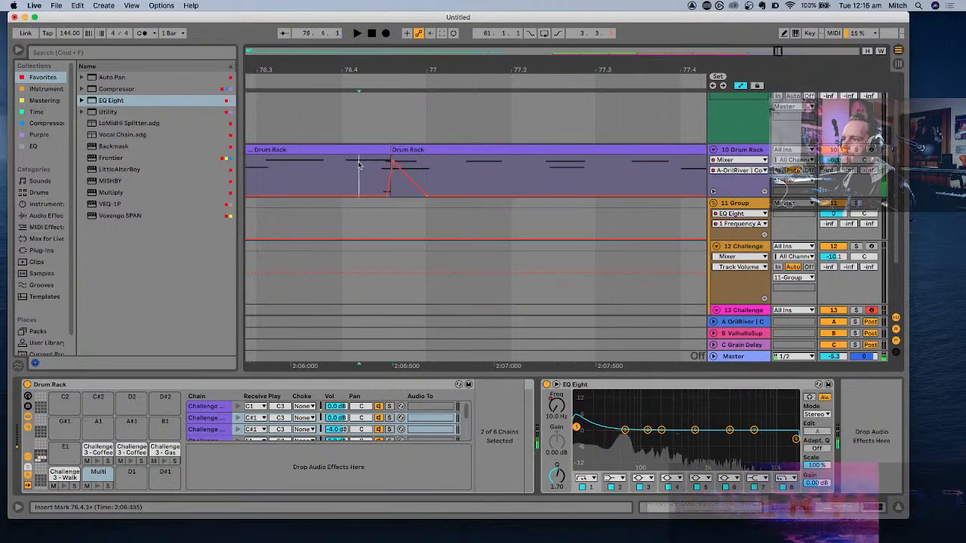
key(space)
key(space)
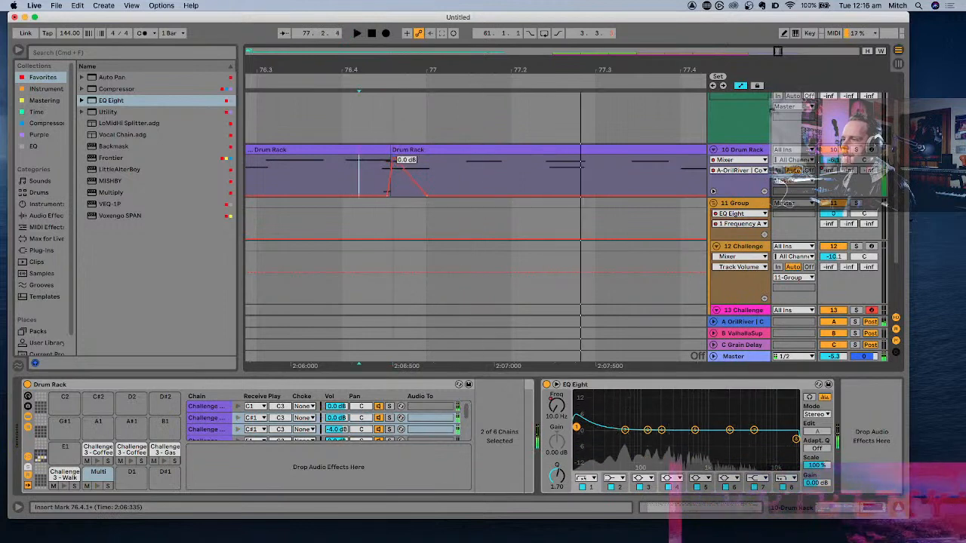
key(space)
super+scroll(418, 163, down, 10)
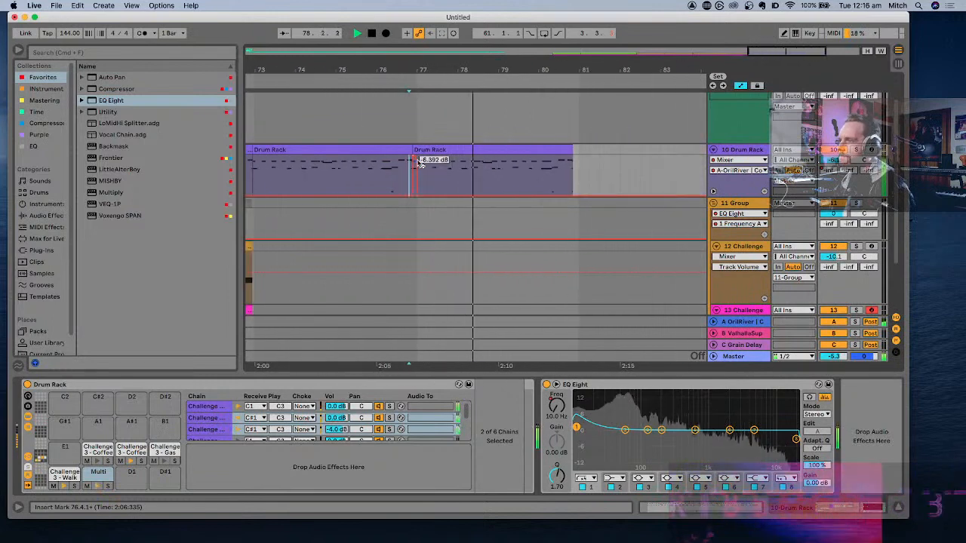
super+scroll(420, 163, down, 3)
super+scroll(548, 189, up, 5)
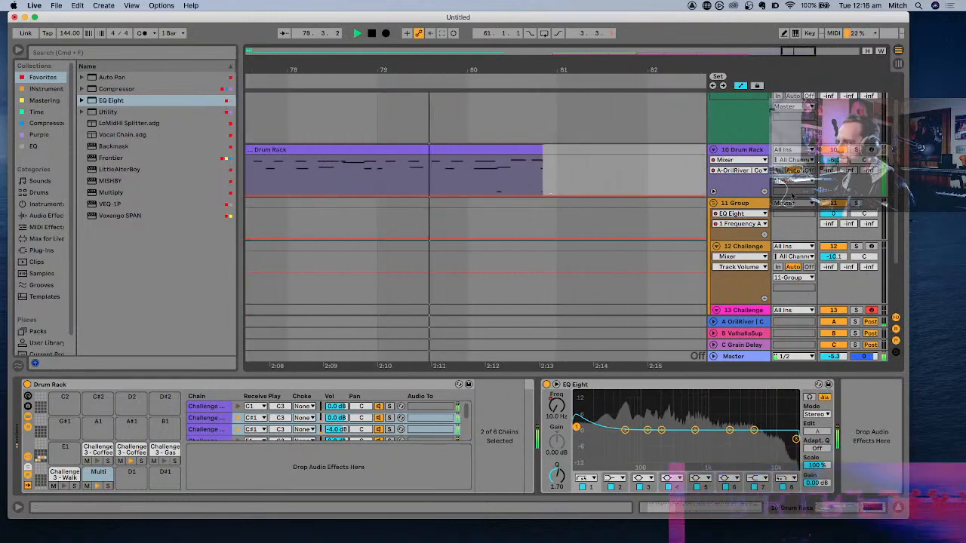
- Automate the Drum Rack's EQ Eight 1 Frequency A, rising from 10 Hz in late bar 79 to about 3.93 kHz at the clip's end, and audition it
click(556, 405)
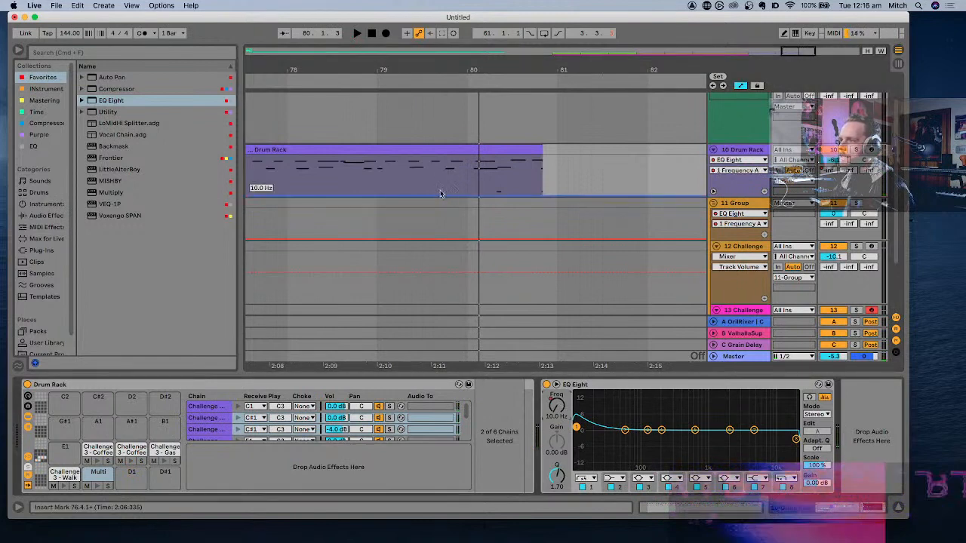
drag(479, 195, 539, 163)
key(space)
click(470, 169)
key(space)
key(space)
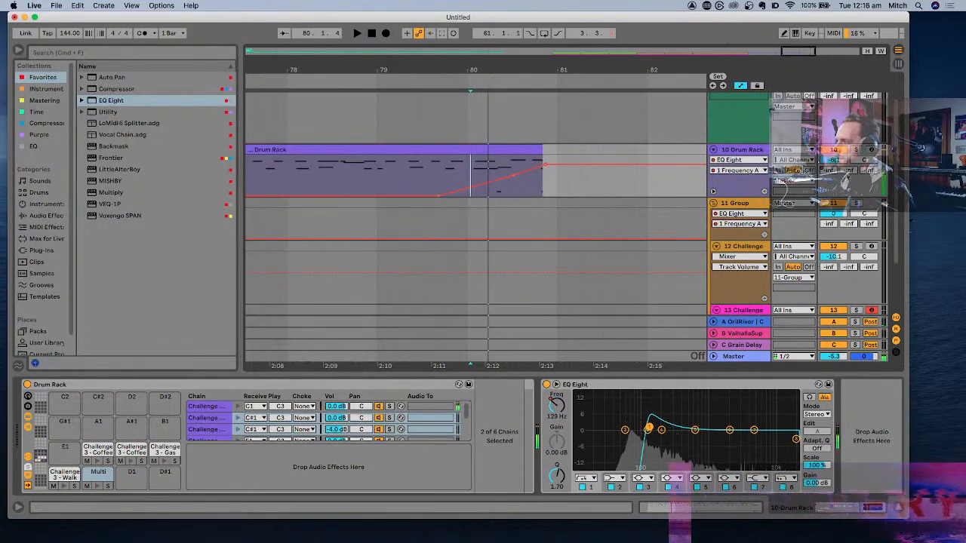
- Ramp up the Drum Rack's B-ValhallaSuper send from about mid-bar 78 to the end of the last clip and audition it
click(850, 171)
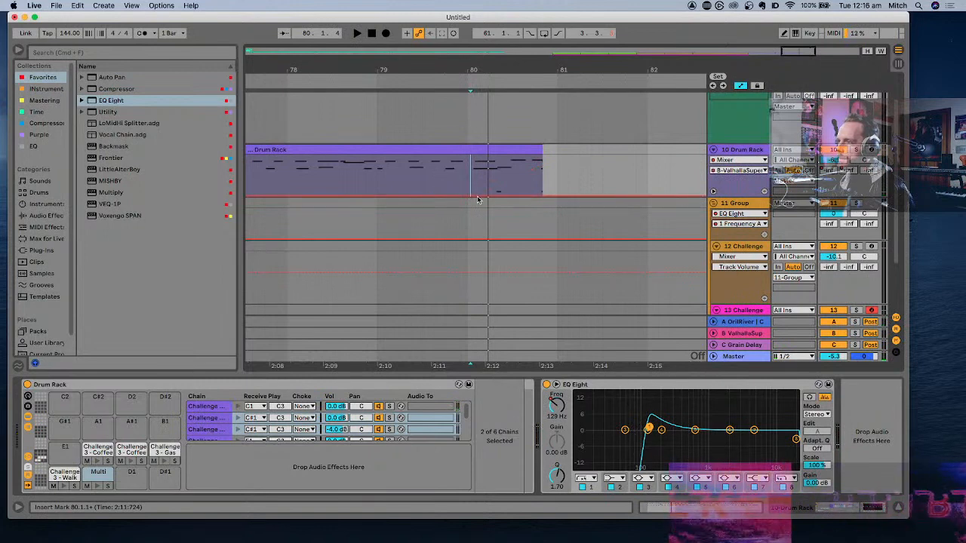
drag(478, 200, 540, 160)
key(space)
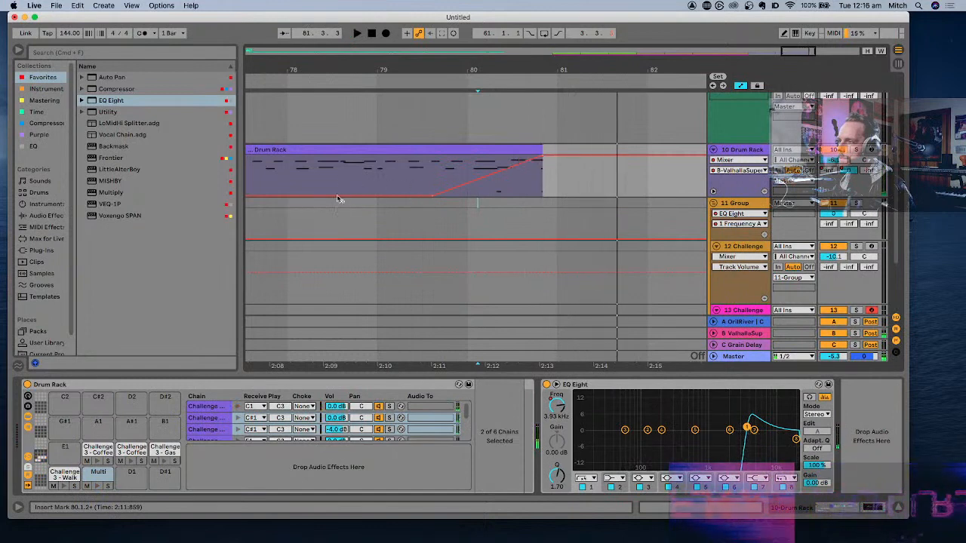
key(space)
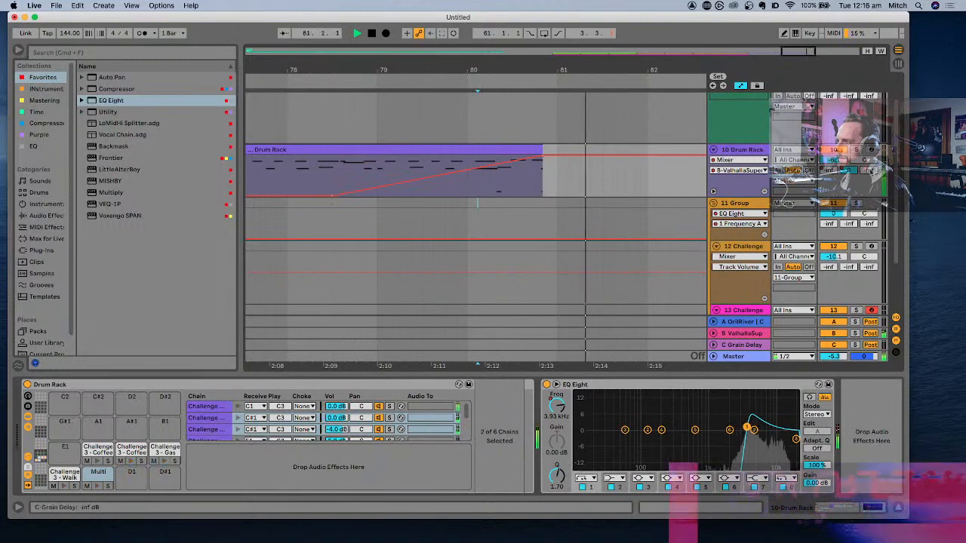
key(space)
- Ramp up the Drum Rack's C-Grain Delay send from about mid-bar 79 to the end of the last clip and audition it
click(870, 170)
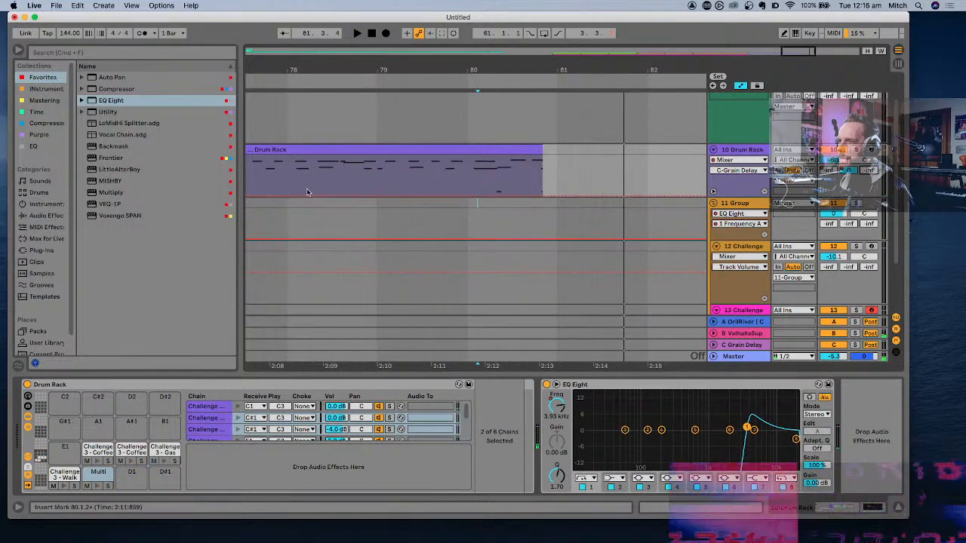
click(419, 194)
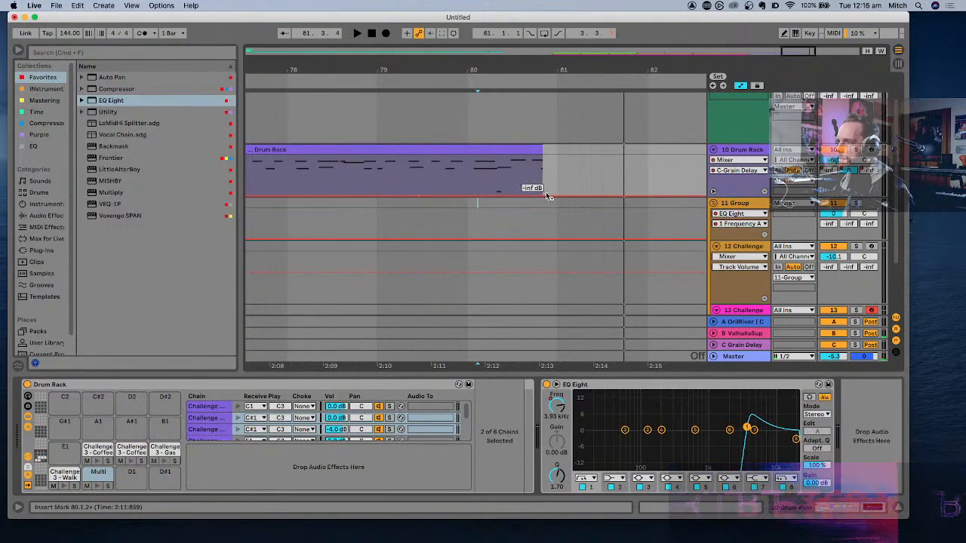
drag(545, 192, 543, 160)
click(510, 189)
key(space)
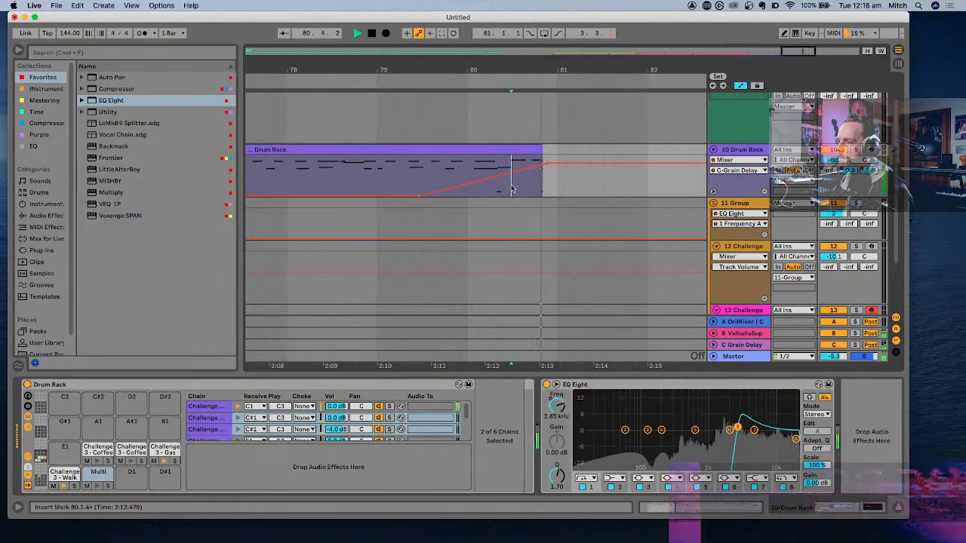
- Select the first green Drum Rack clip at bar 45, play briefly from there, and review the arrangement through the drum outro
key(minus)
key(minus)
key(minus)
key(minus)
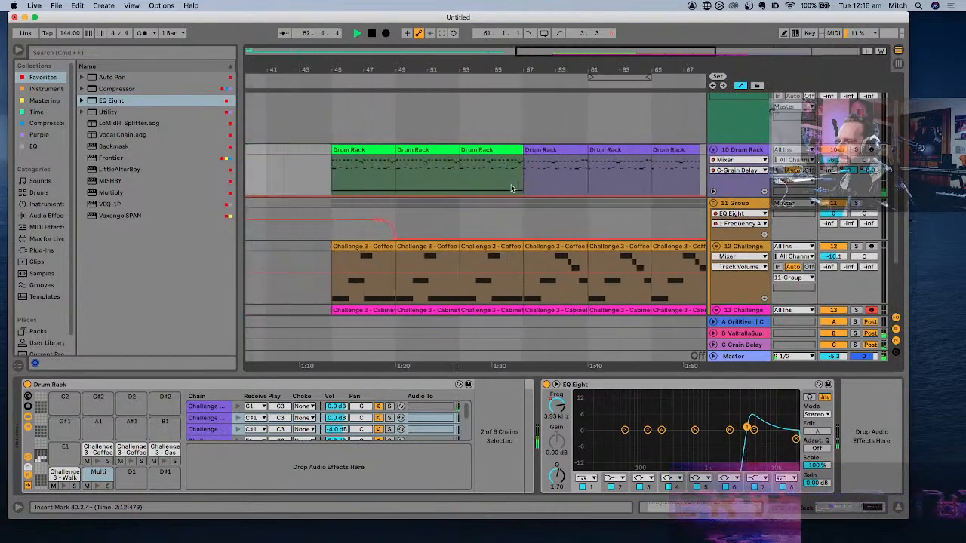
click(436, 148)
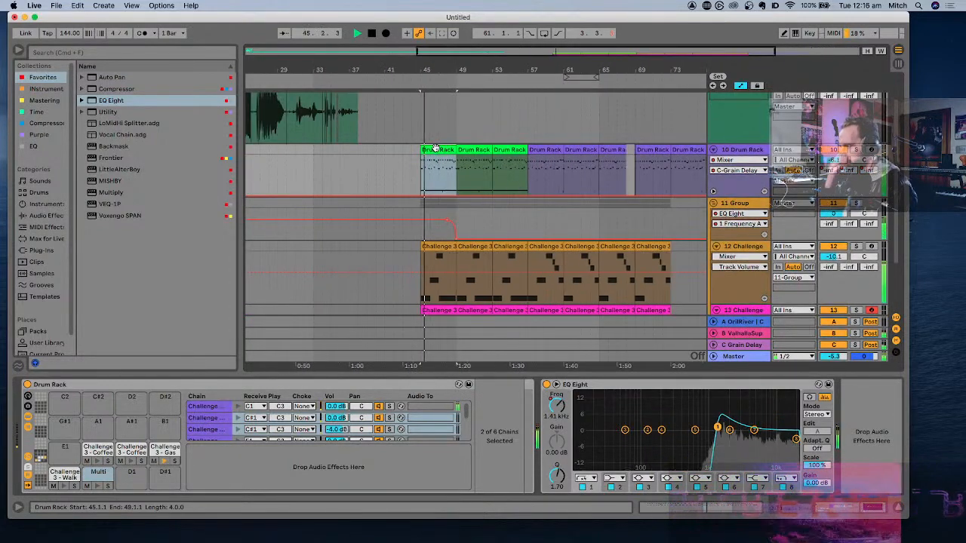
key(space)
scroll(435, 148, right, 1)
scroll(435, 149, down, 1)
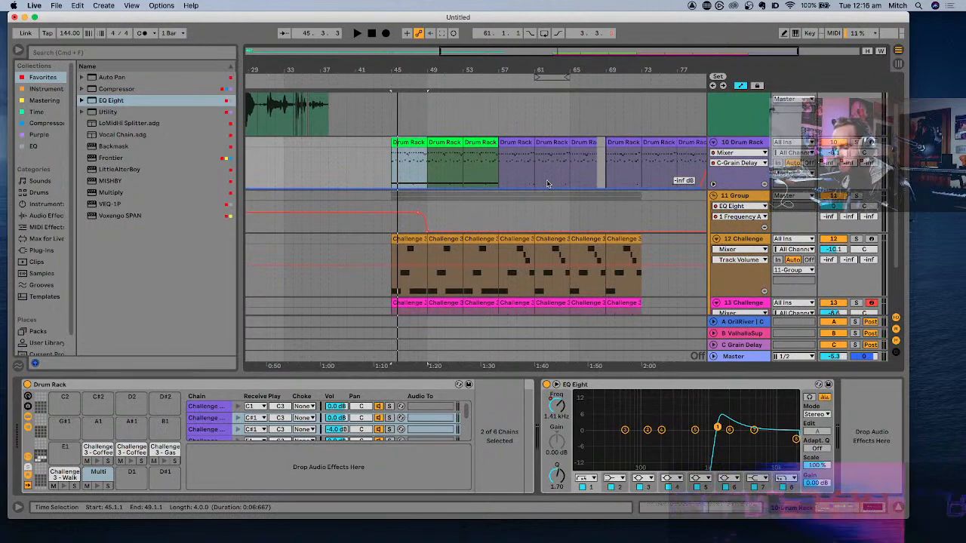
- Play on from bar 45 and cut the end of the third green Drum Rack clip from 56.3.3 to 57.1.1, leaving a drum break
key(space)
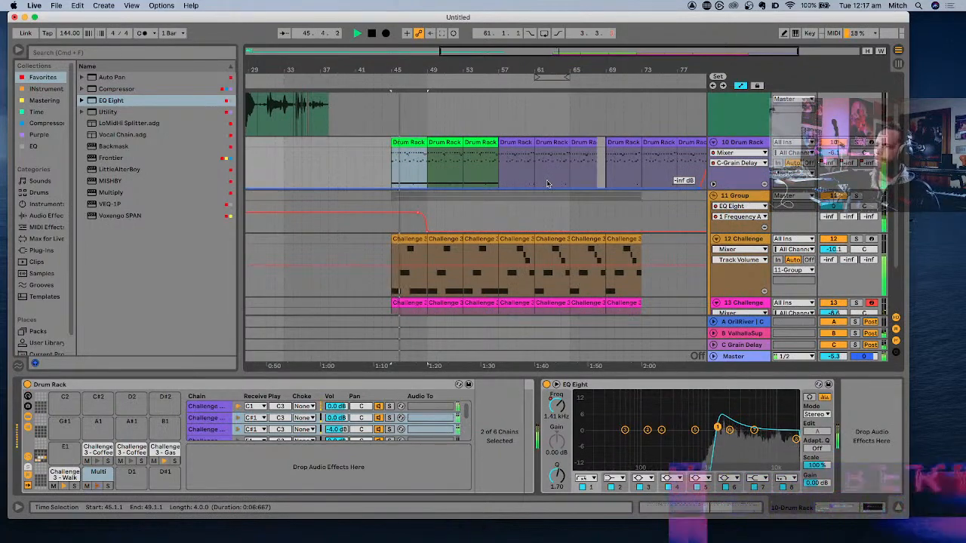
scroll(546, 179, right, 1)
scroll(547, 180, down, 1)
scroll(546, 179, right, 1)
scroll(546, 179, up, 1)
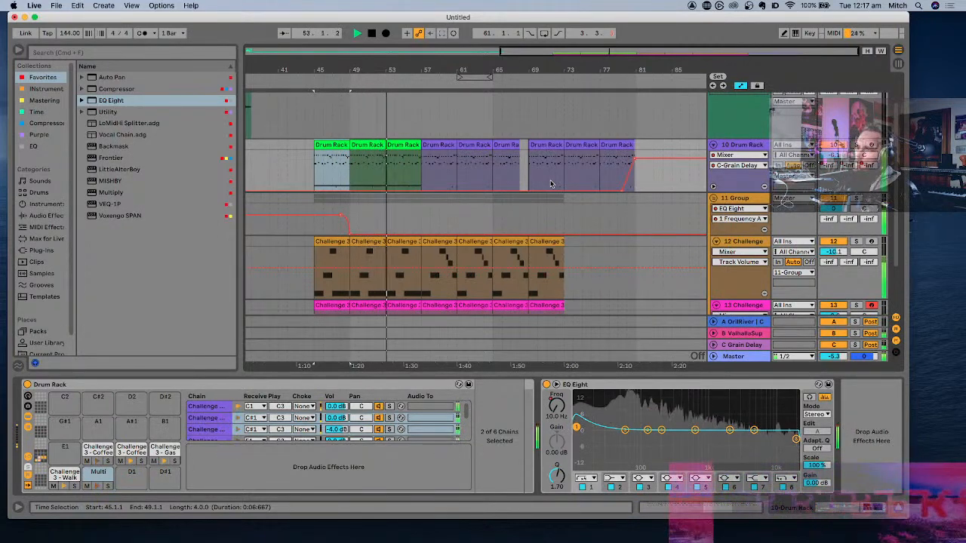
scroll(410, 202, up, 5)
scroll(409, 198, up, 5)
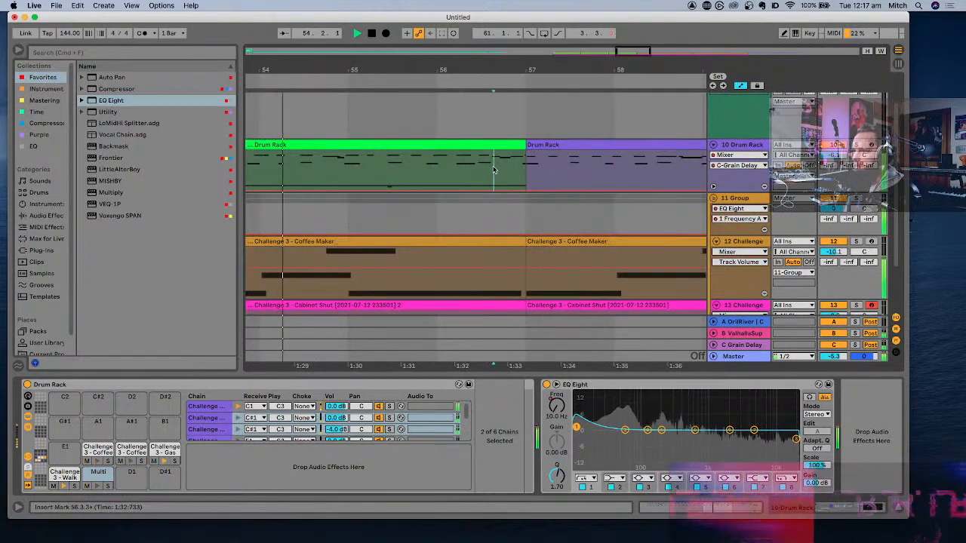
drag(494, 169, 525, 161)
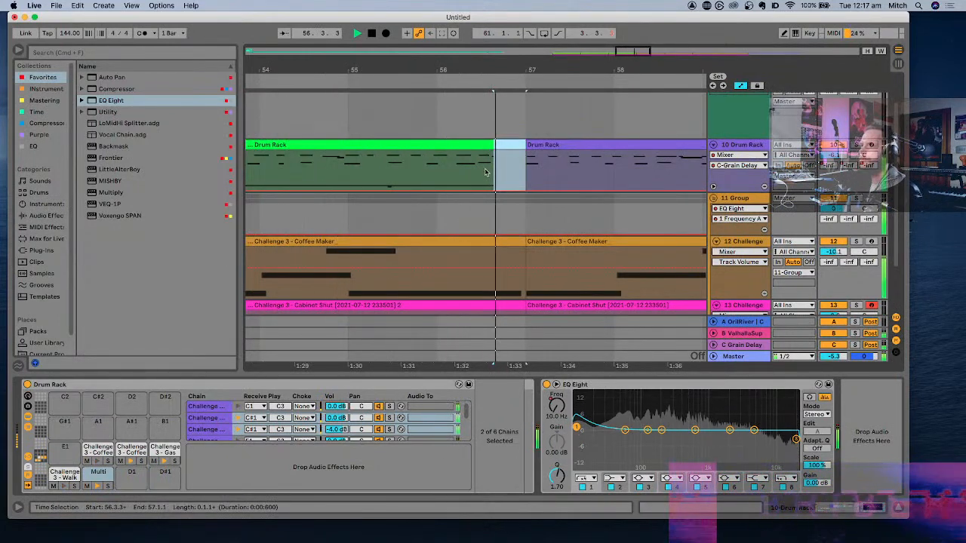
- Audition the arrangement from the new drum break through the drum outro, stop playback, and place the insert marker at 79.3.1 on the Group track
scroll(485, 173, right, 6)
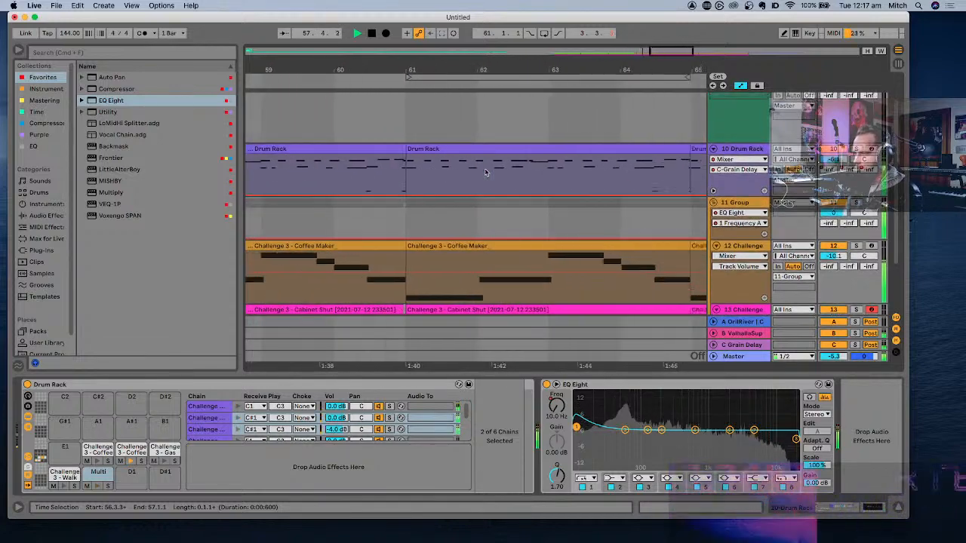
scroll(485, 173, down, 10)
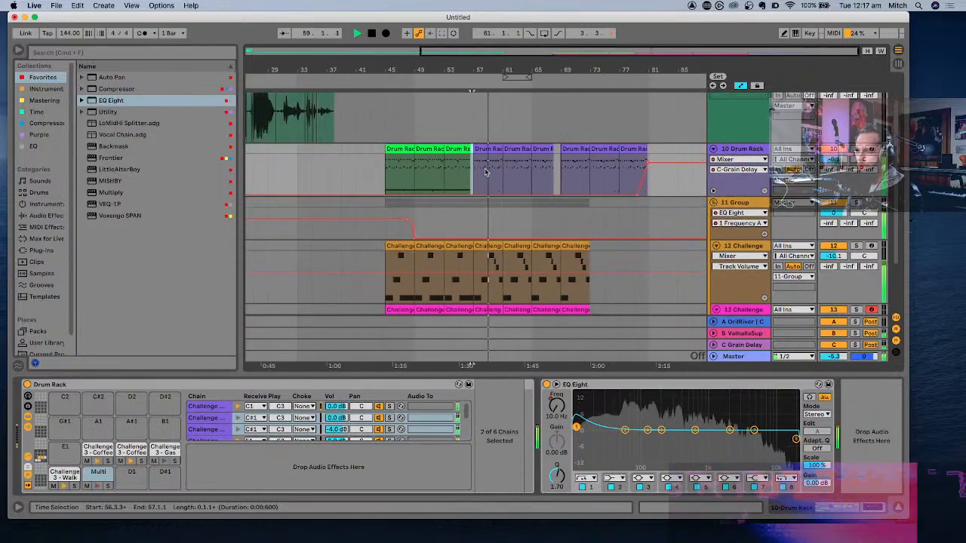
scroll(485, 173, down, 3)
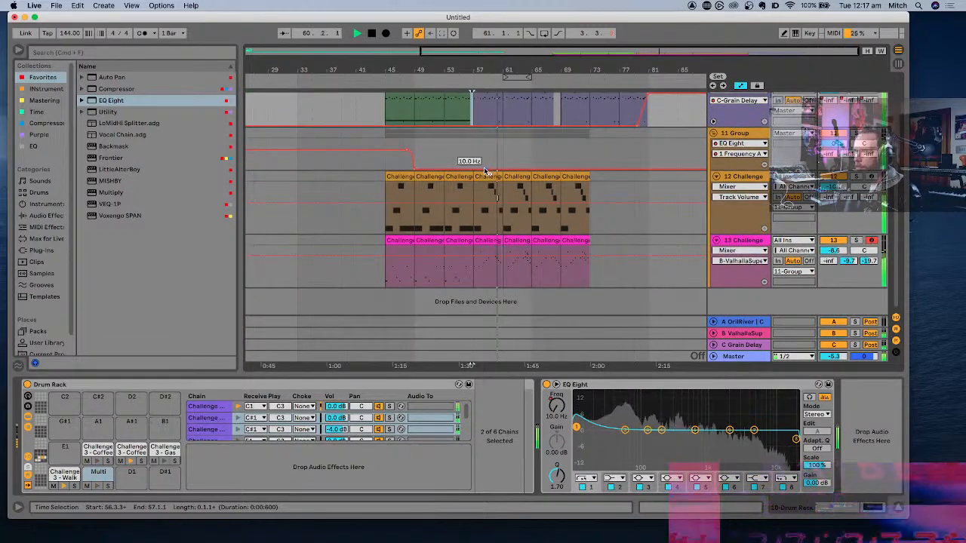
scroll(485, 172, up, 1)
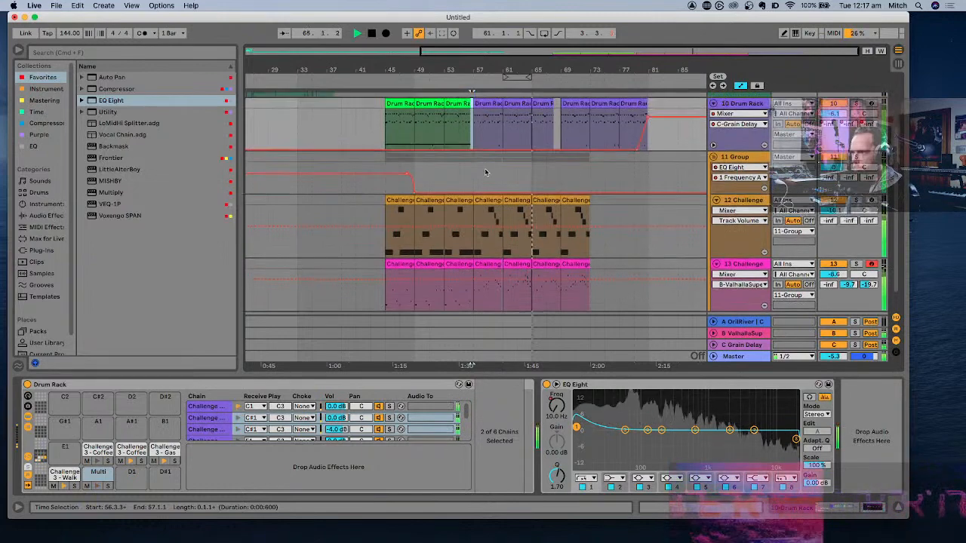
scroll(485, 173, up, 1)
super+scroll(564, 176, up, 8)
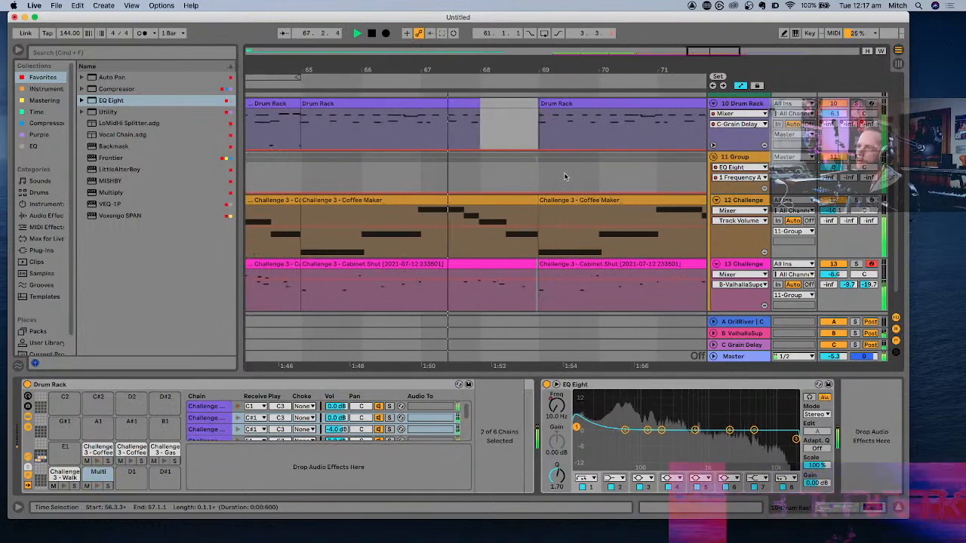
super+scroll(563, 176, down, 4)
super+scroll(564, 177, down, 3)
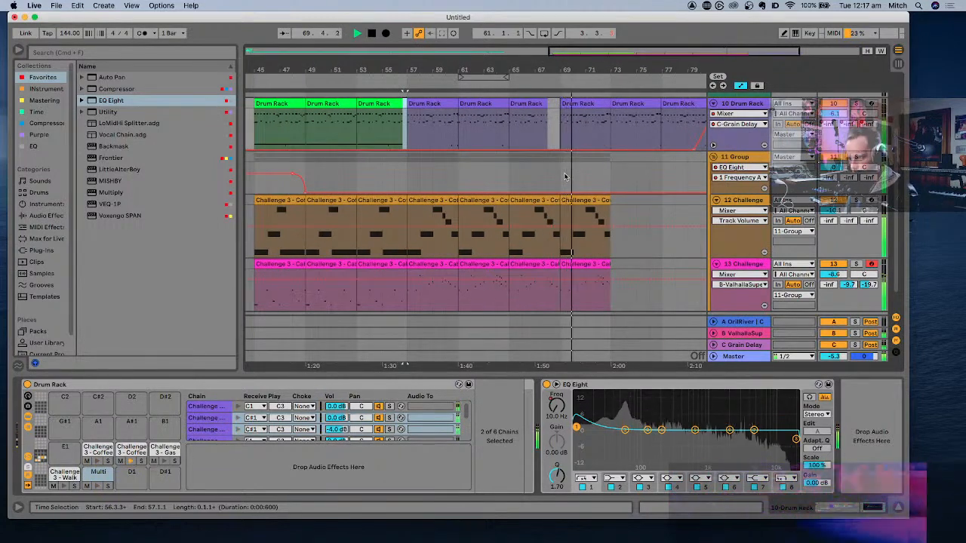
super+scroll(563, 176, down, 4)
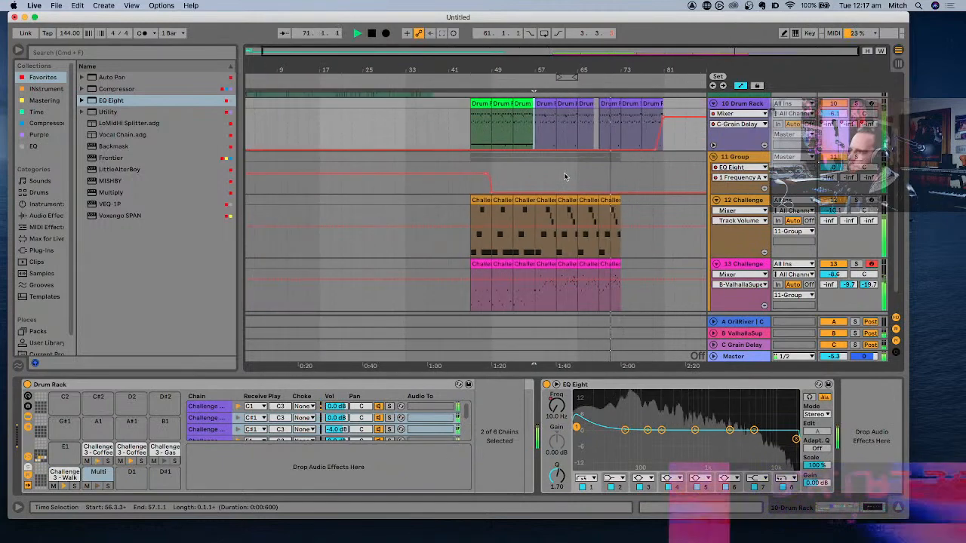
scroll(563, 176, up, 1)
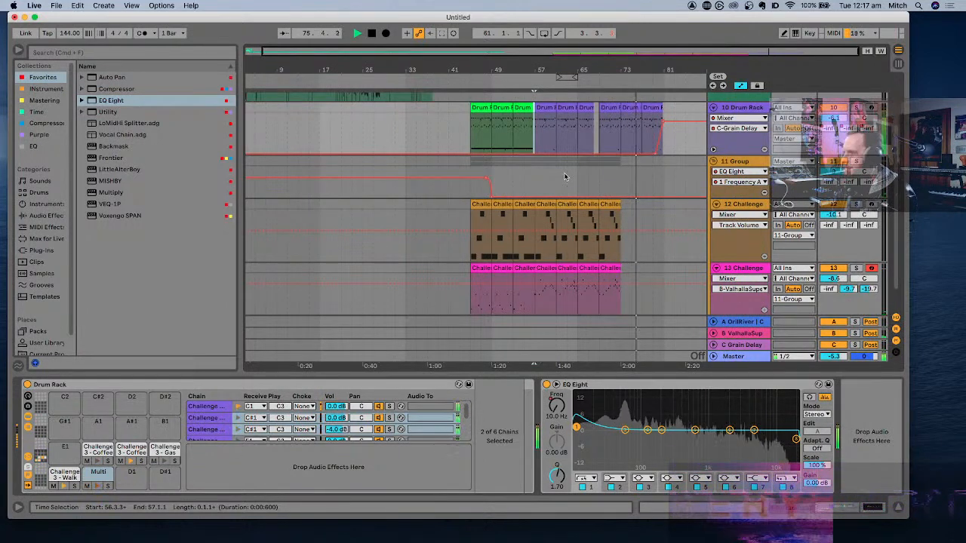
scroll(564, 177, up, 1)
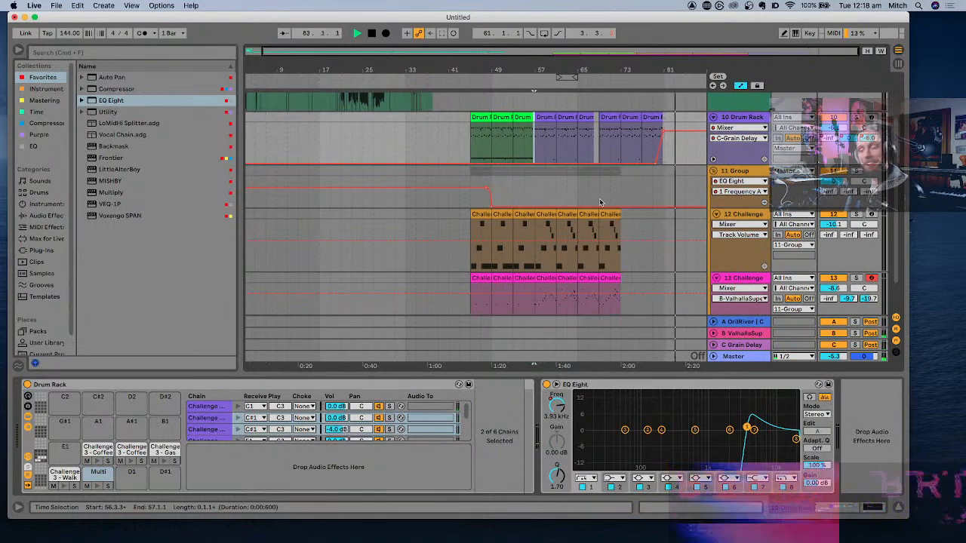
click(655, 200)
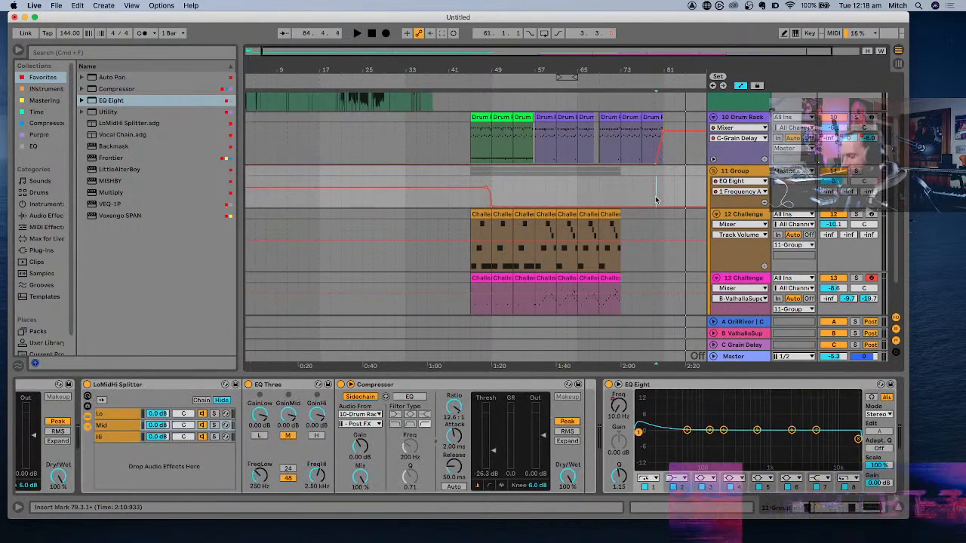